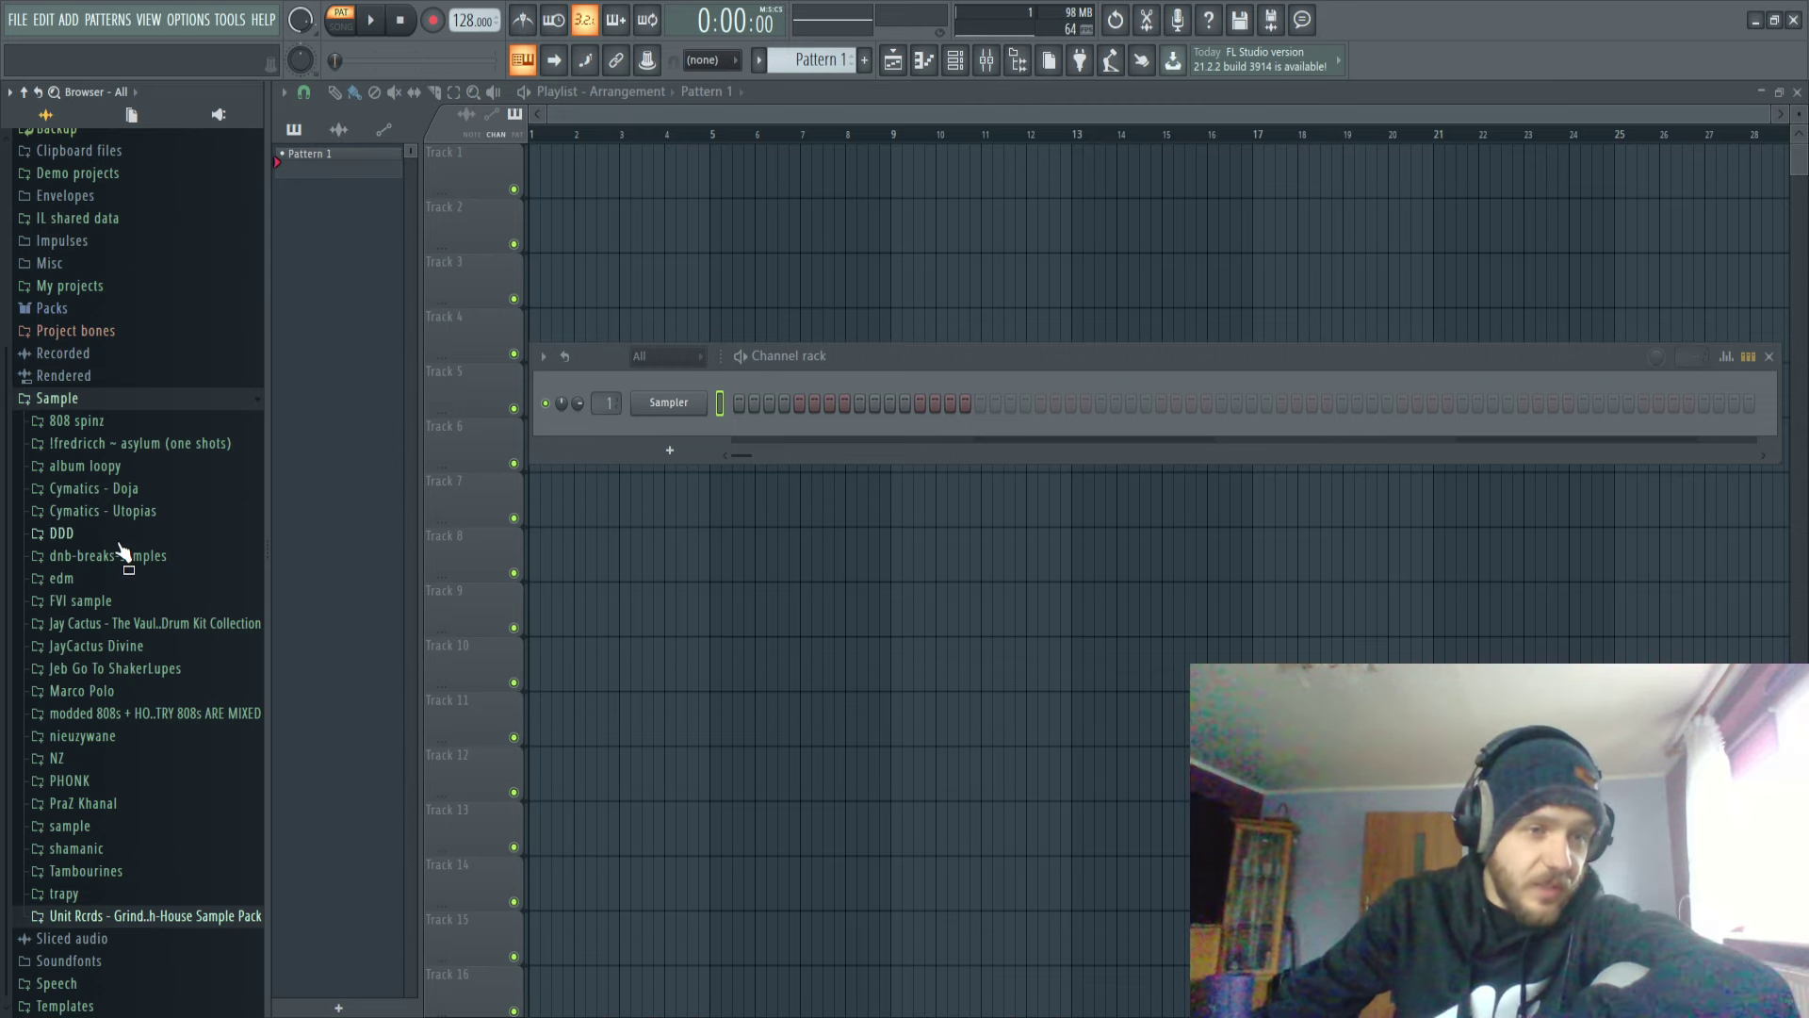
Browse the FVI sample library to the Kicks folder under Fvii - Drums 2.0 - Deep House, Drum Hits.
left_click(95, 603)
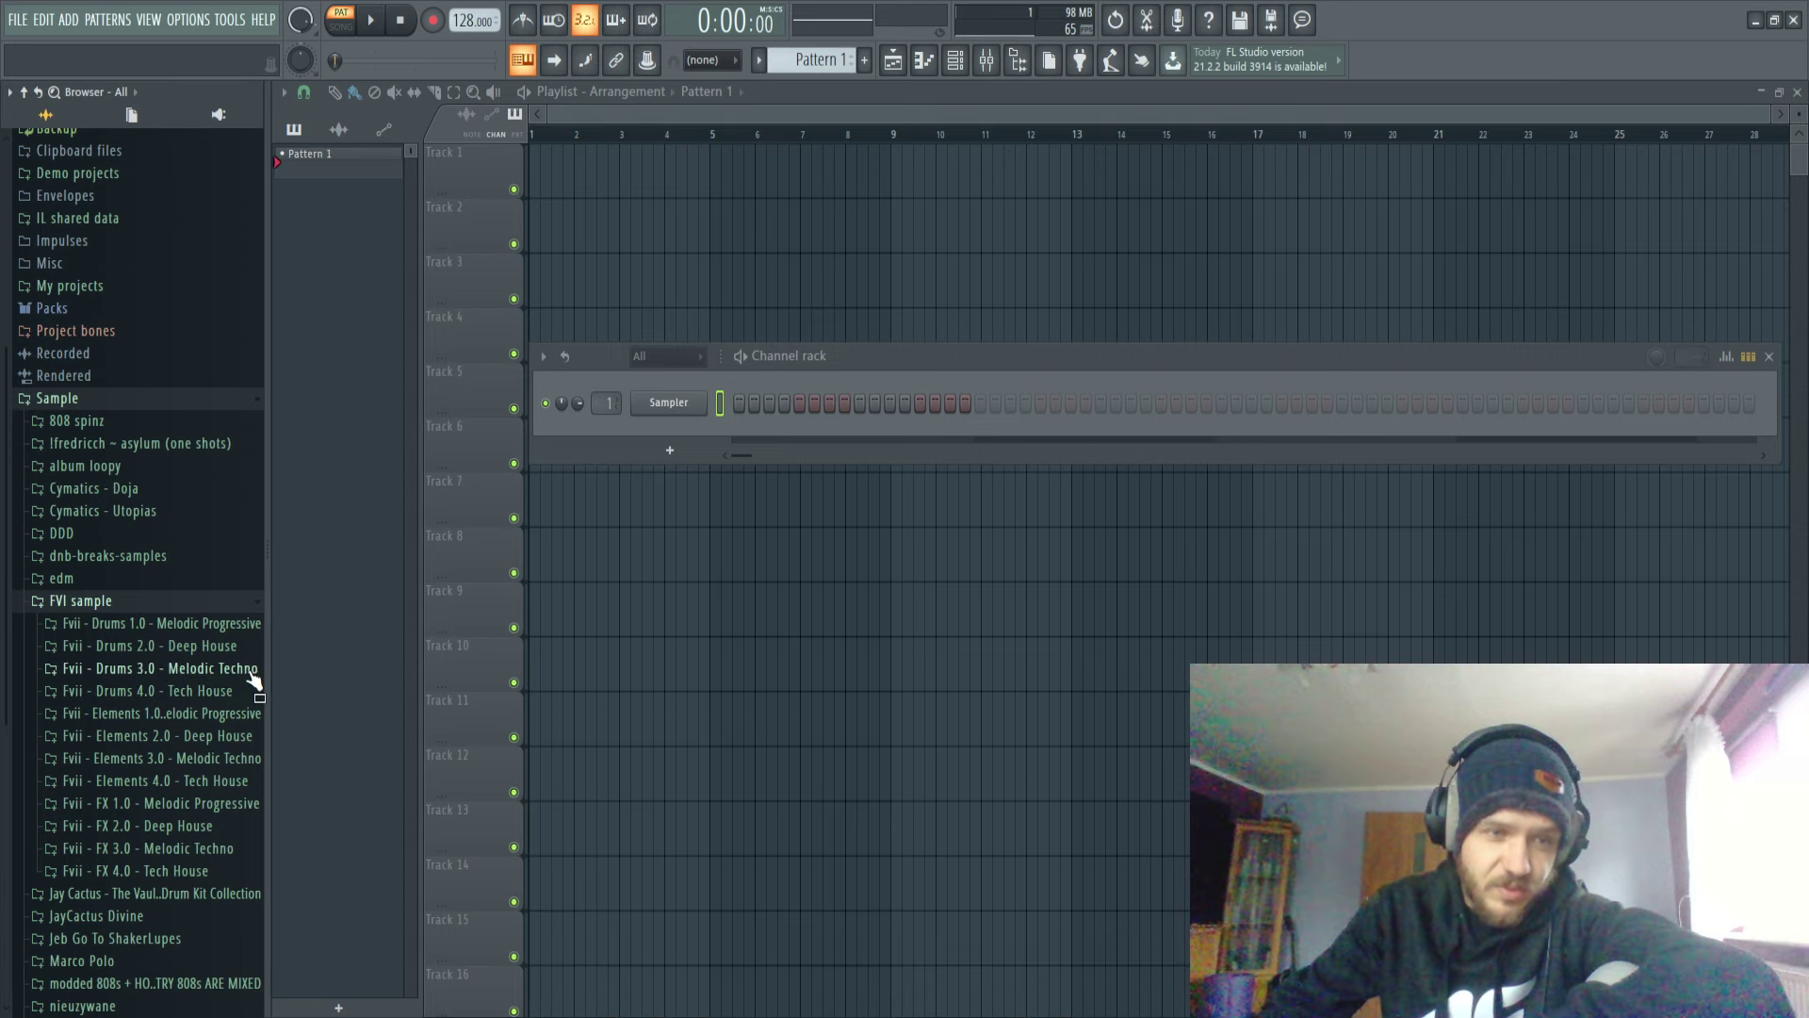
left_click(240, 648)
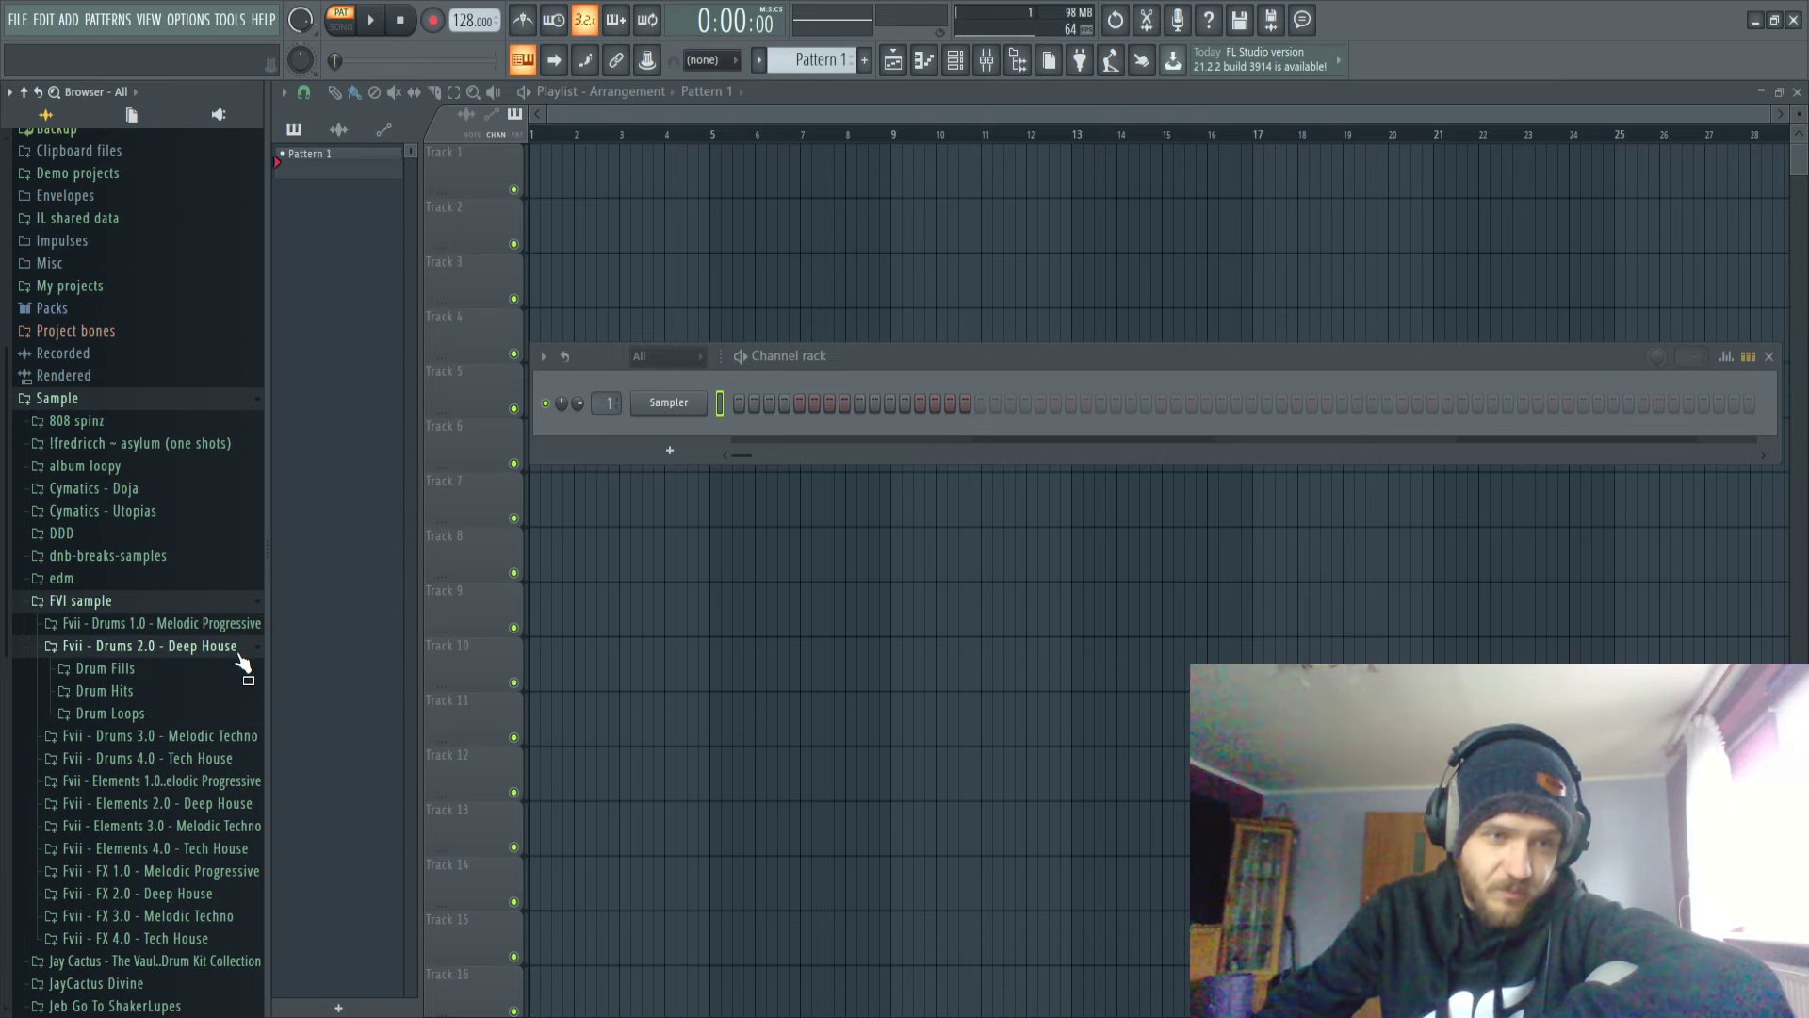
left_click(169, 693)
left_click(168, 759)
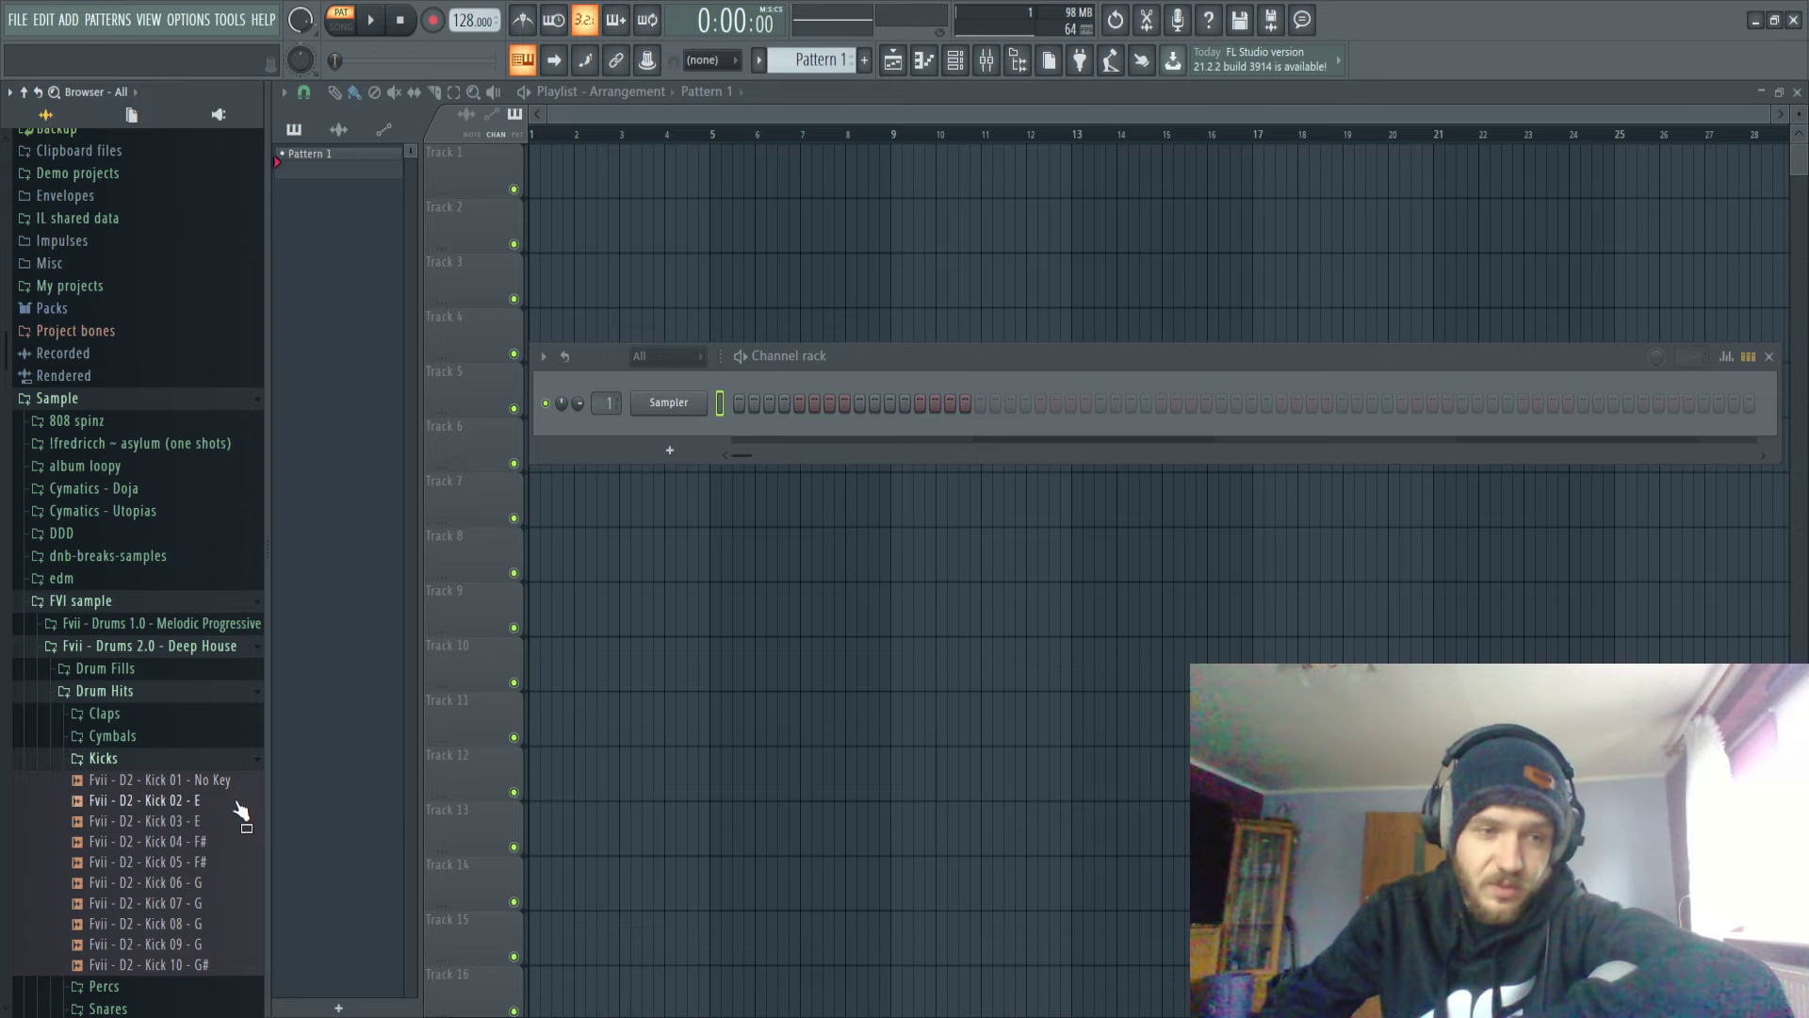
Audition the deep house kicks and load Fvii - D2 - Kick 05 - F# into the Sampler channel.
left_click(215, 821)
left_click(223, 862)
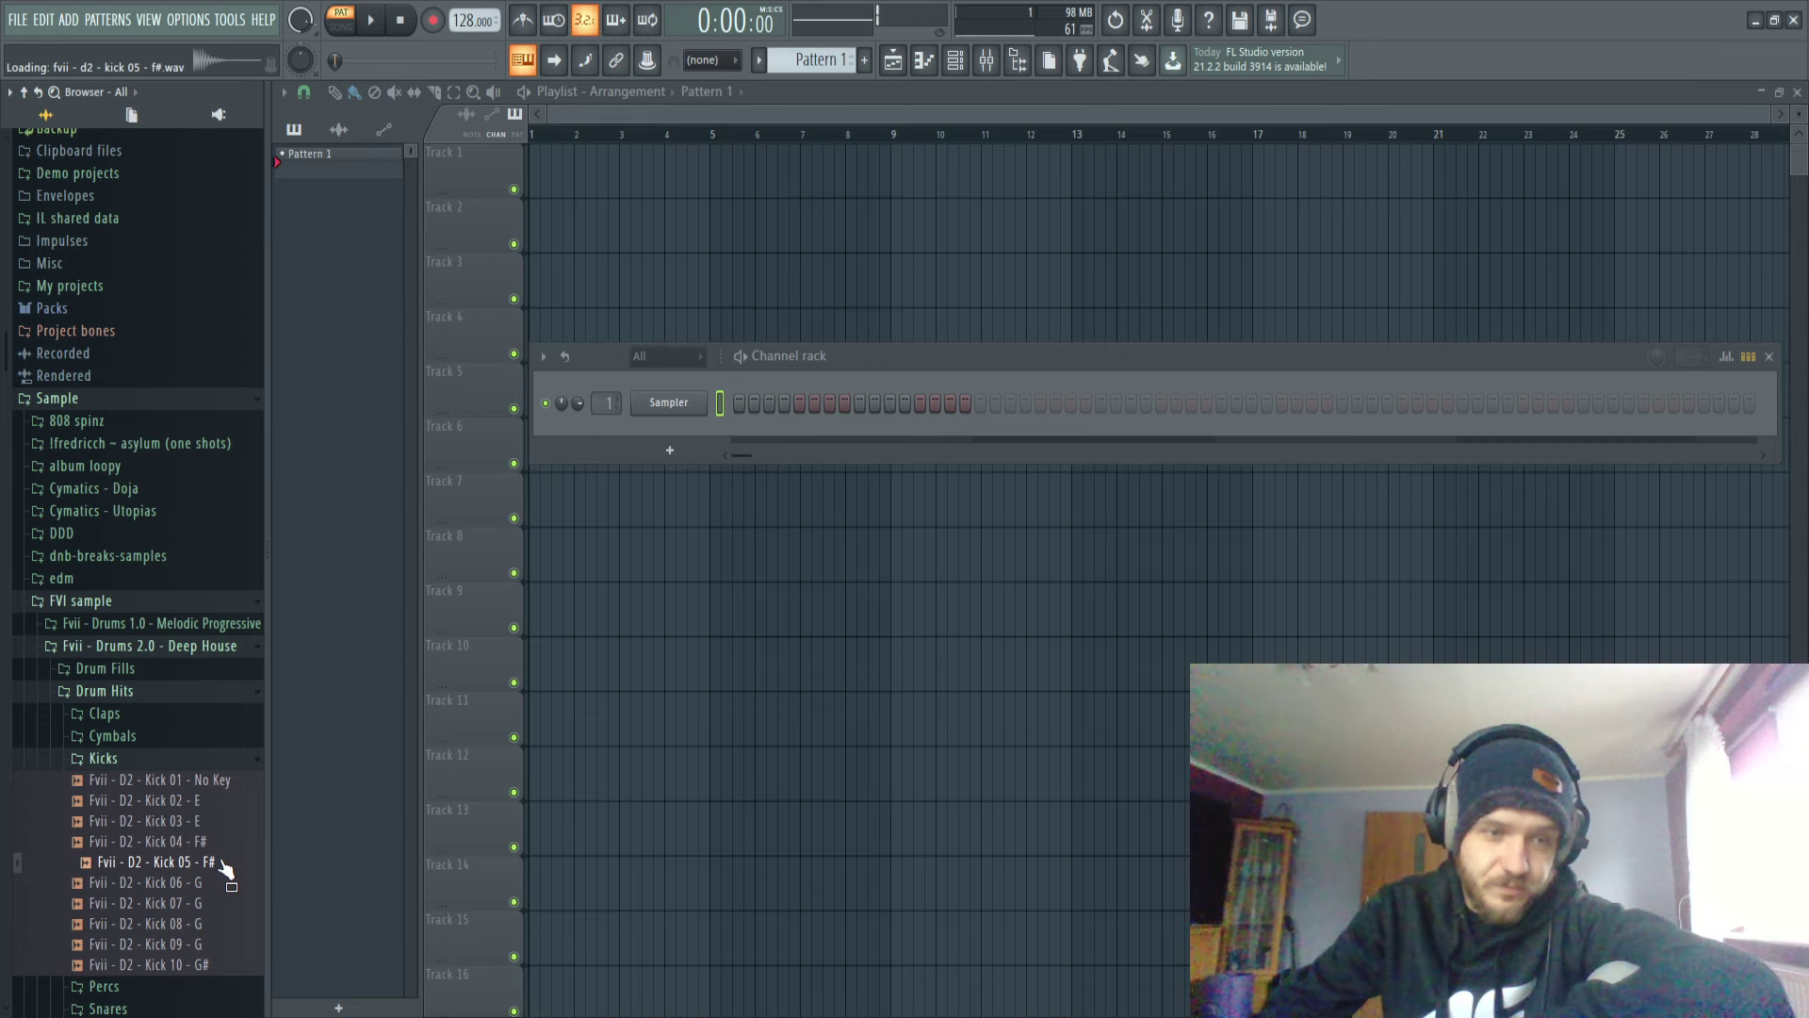
left_click(215, 884)
left_click(218, 906)
left_click(218, 926)
left_click(219, 946)
left_click(219, 966)
left_click_drag(216, 872, 671, 403)
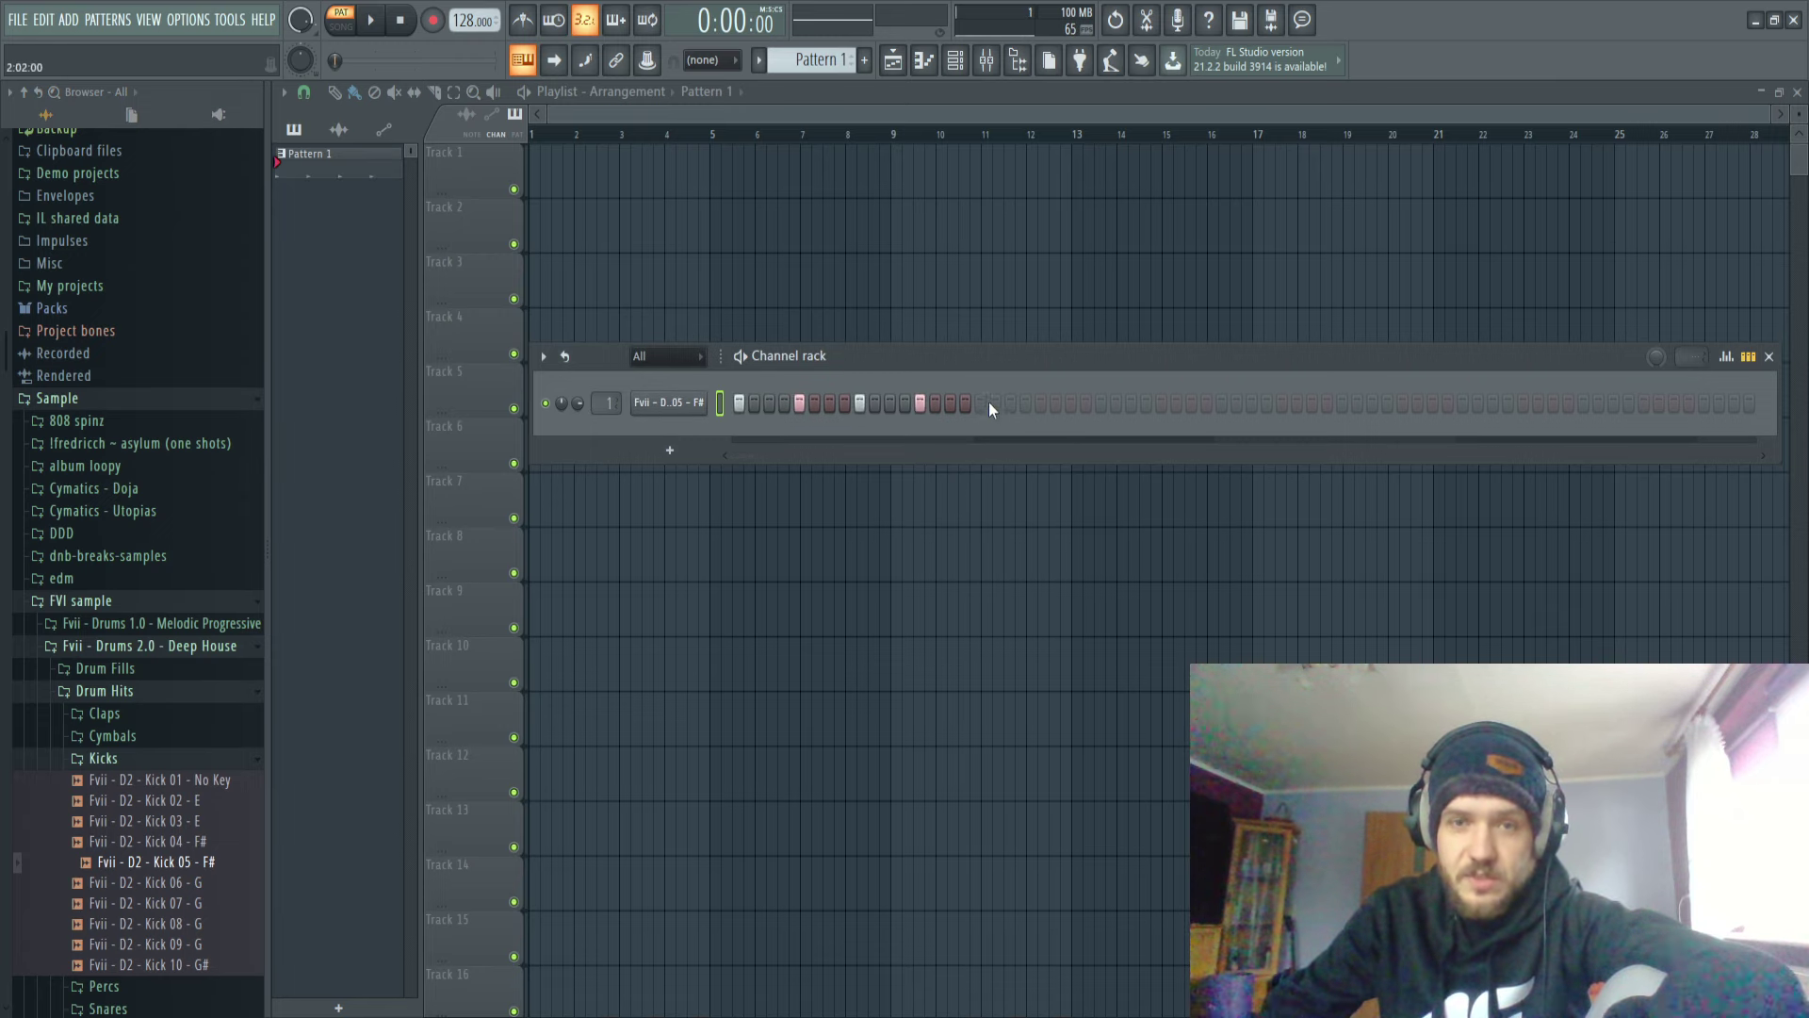
Place a kick on every beat across the four-bar pattern and play it back.
left_click(982, 403)
left_click(1221, 405)
left_click(1461, 403)
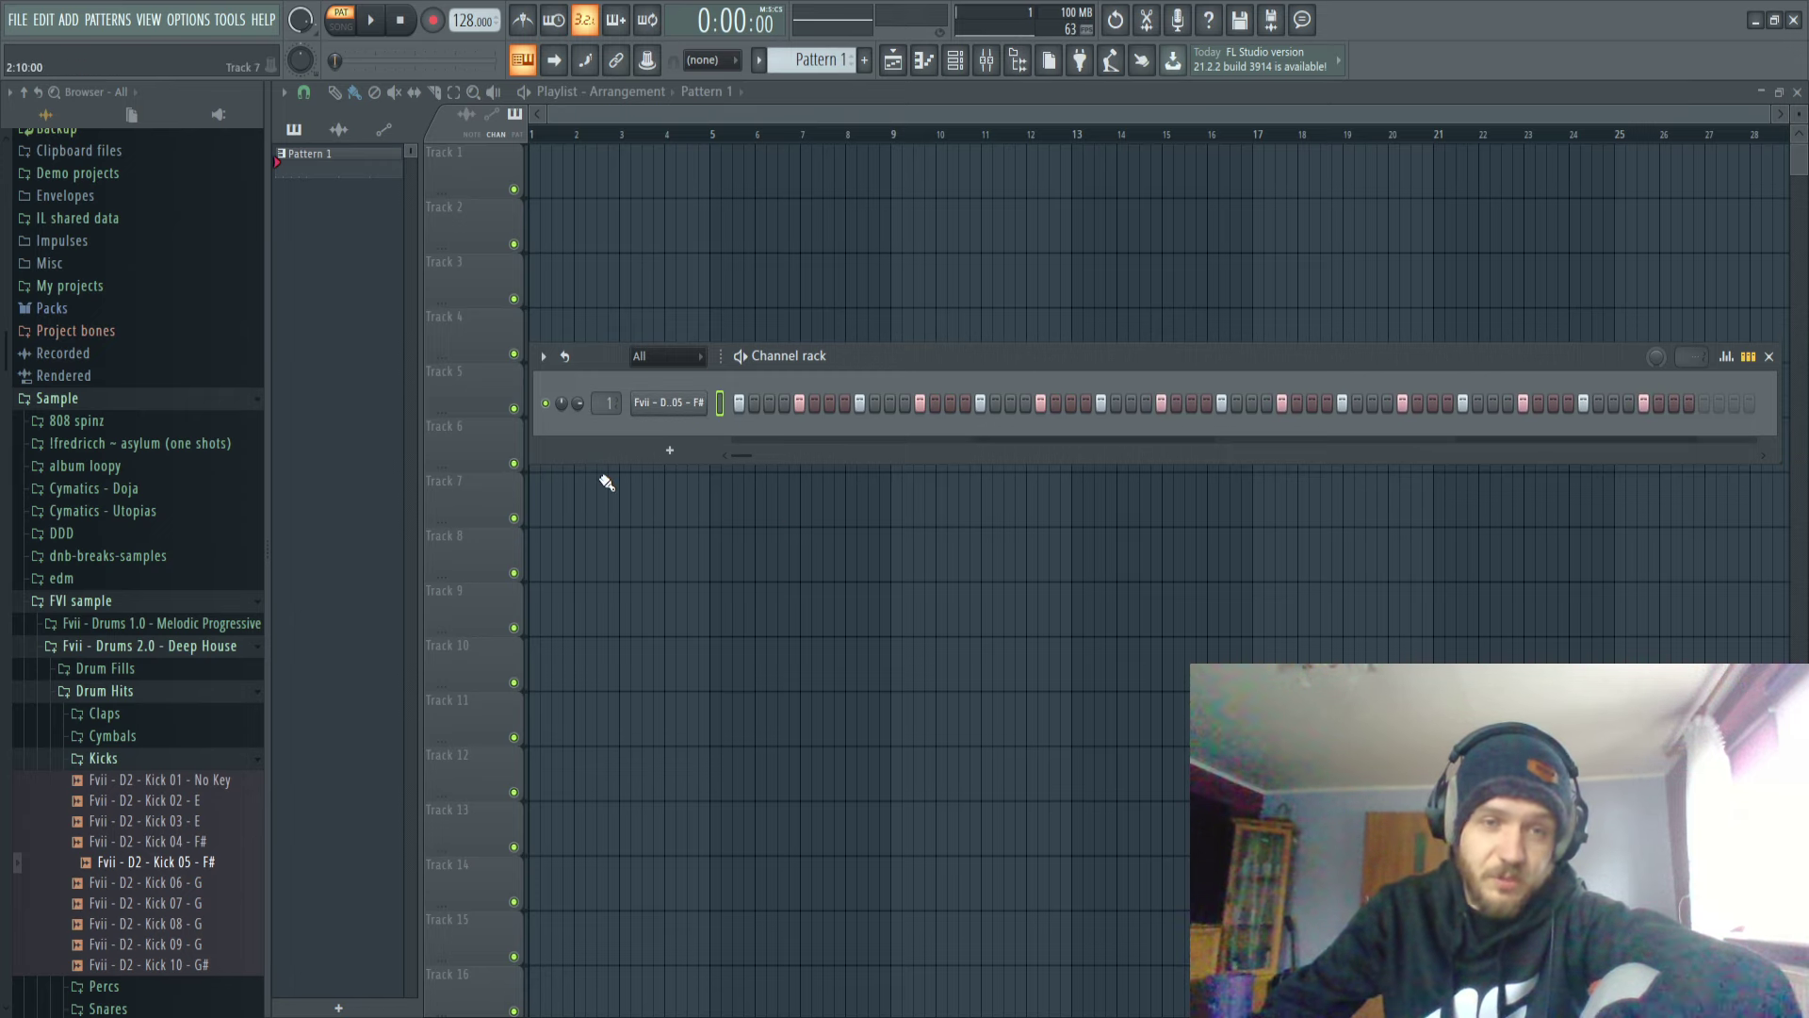
key("space")
key("space")
Place Pattern 1 on Track 1 at bar 1, rename it Kick and give it a pink colour.
left_click(652, 175)
left_click_drag(707, 173, 576, 174)
left_click(762, 66)
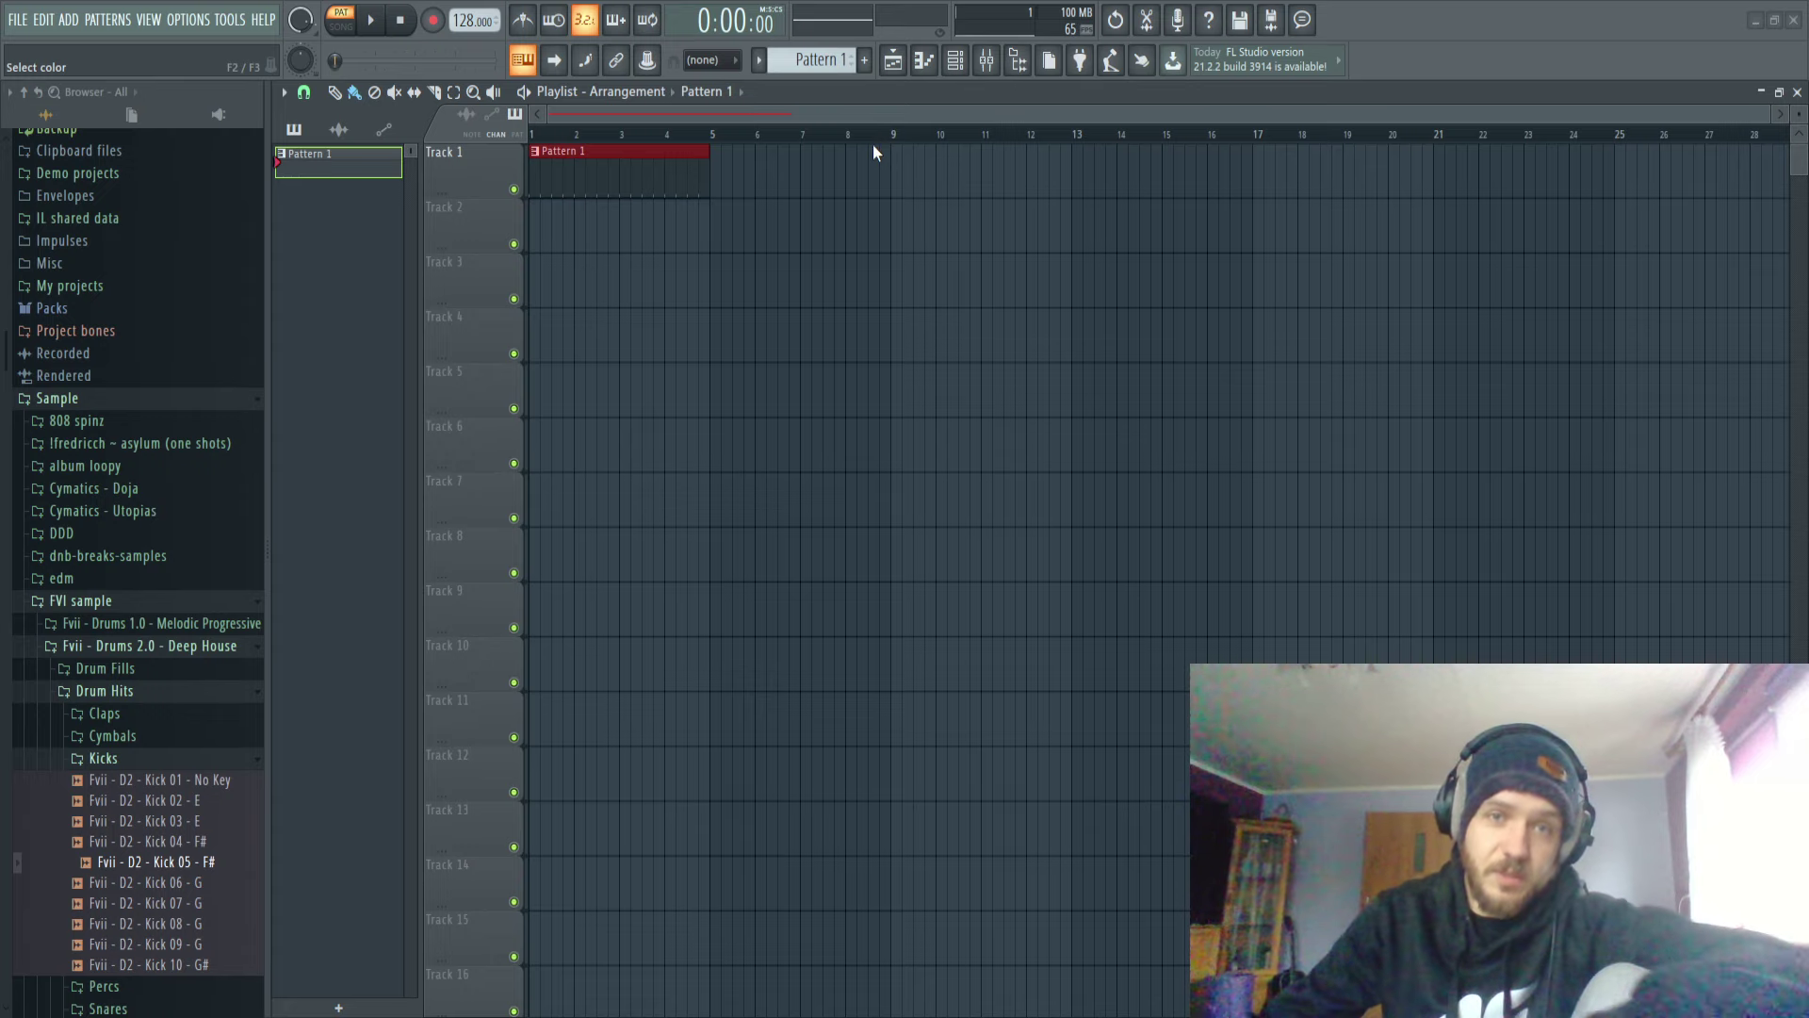
type("Kick")
key("Return")
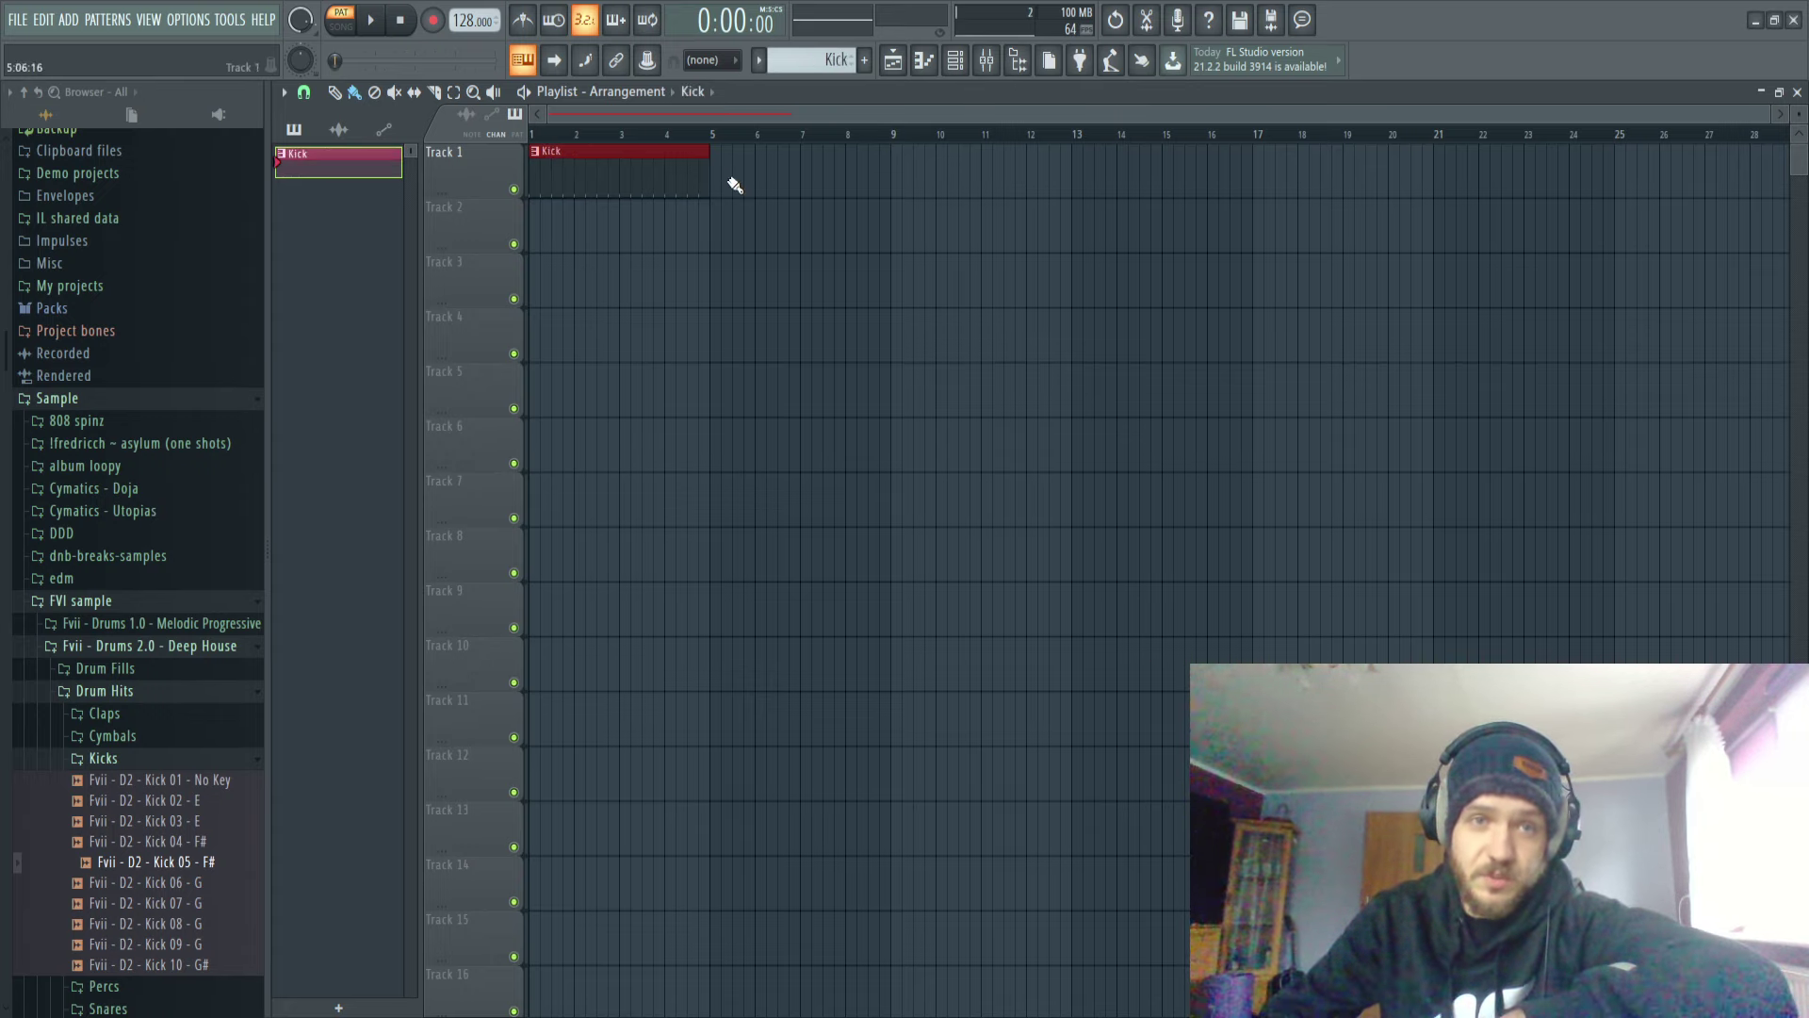
Audition the Fvii - D2 claps from the deep house Claps folder against the playing kick pattern.
left_click(127, 759)
left_click(118, 714)
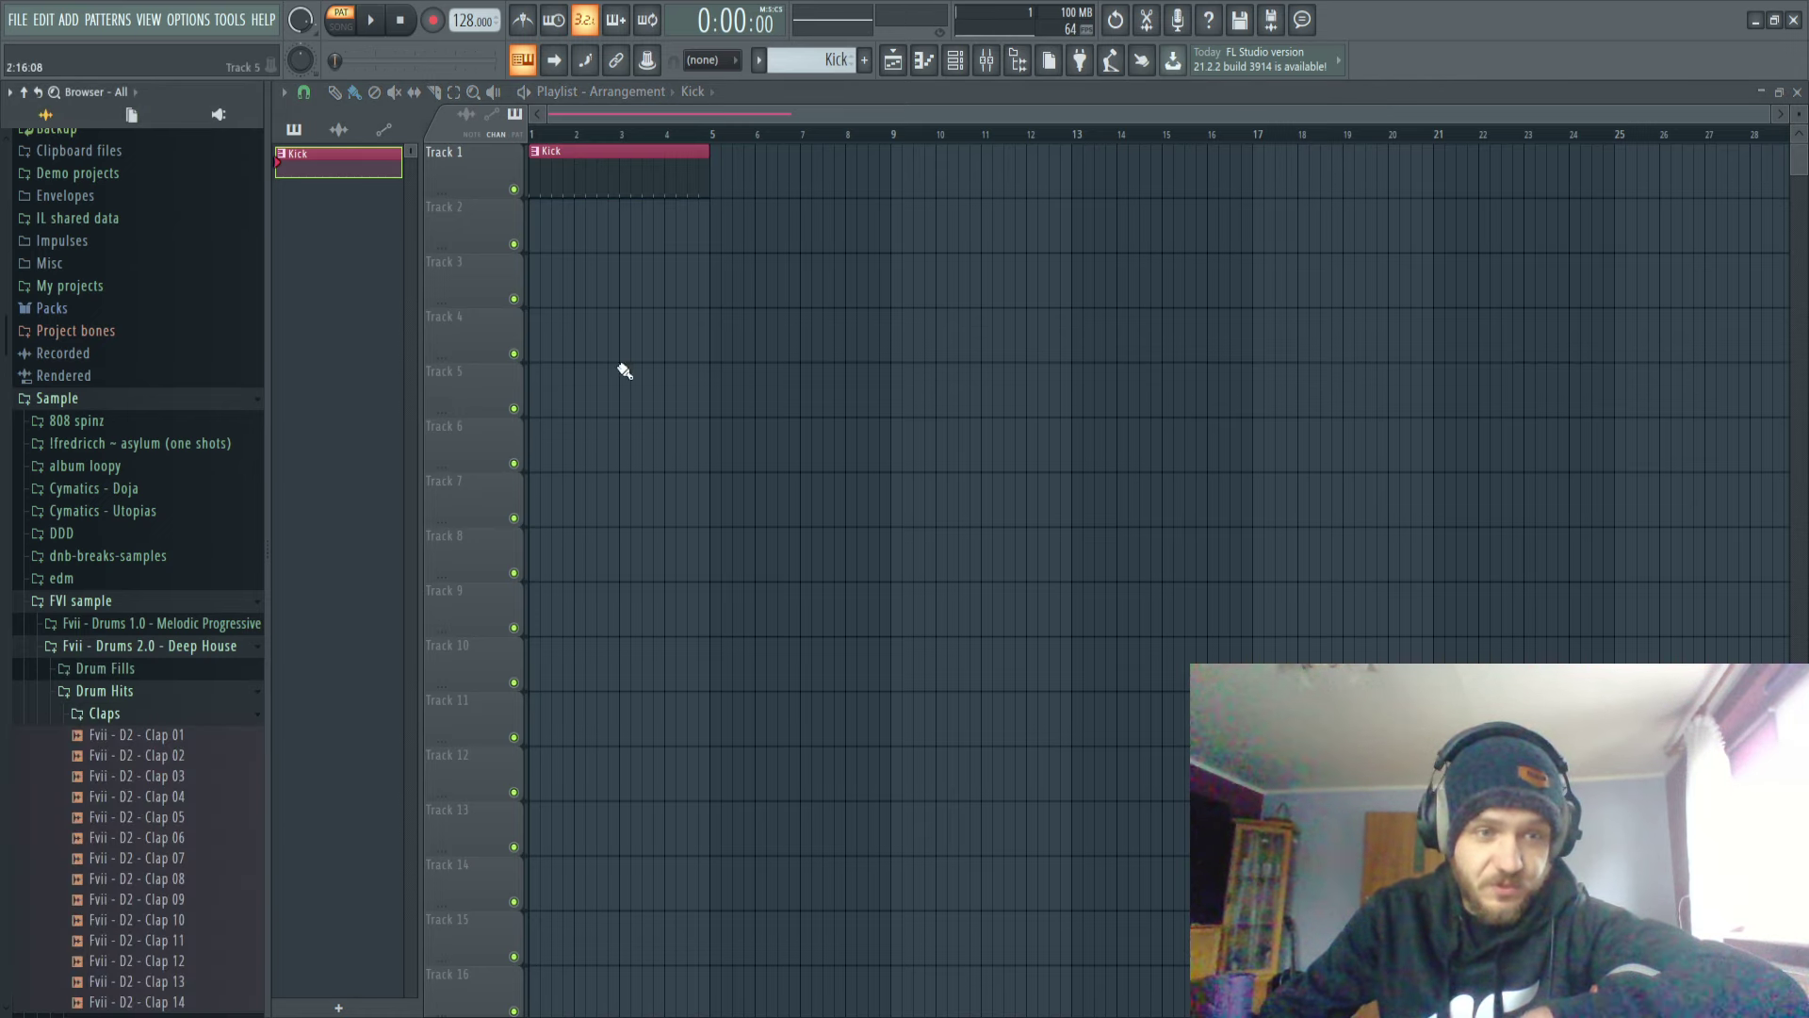
key("F6")
left_click_drag(174, 735, 208, 947)
key("space")
left_click(204, 944)
left_click(204, 964)
left_click(206, 984)
left_click(207, 1002)
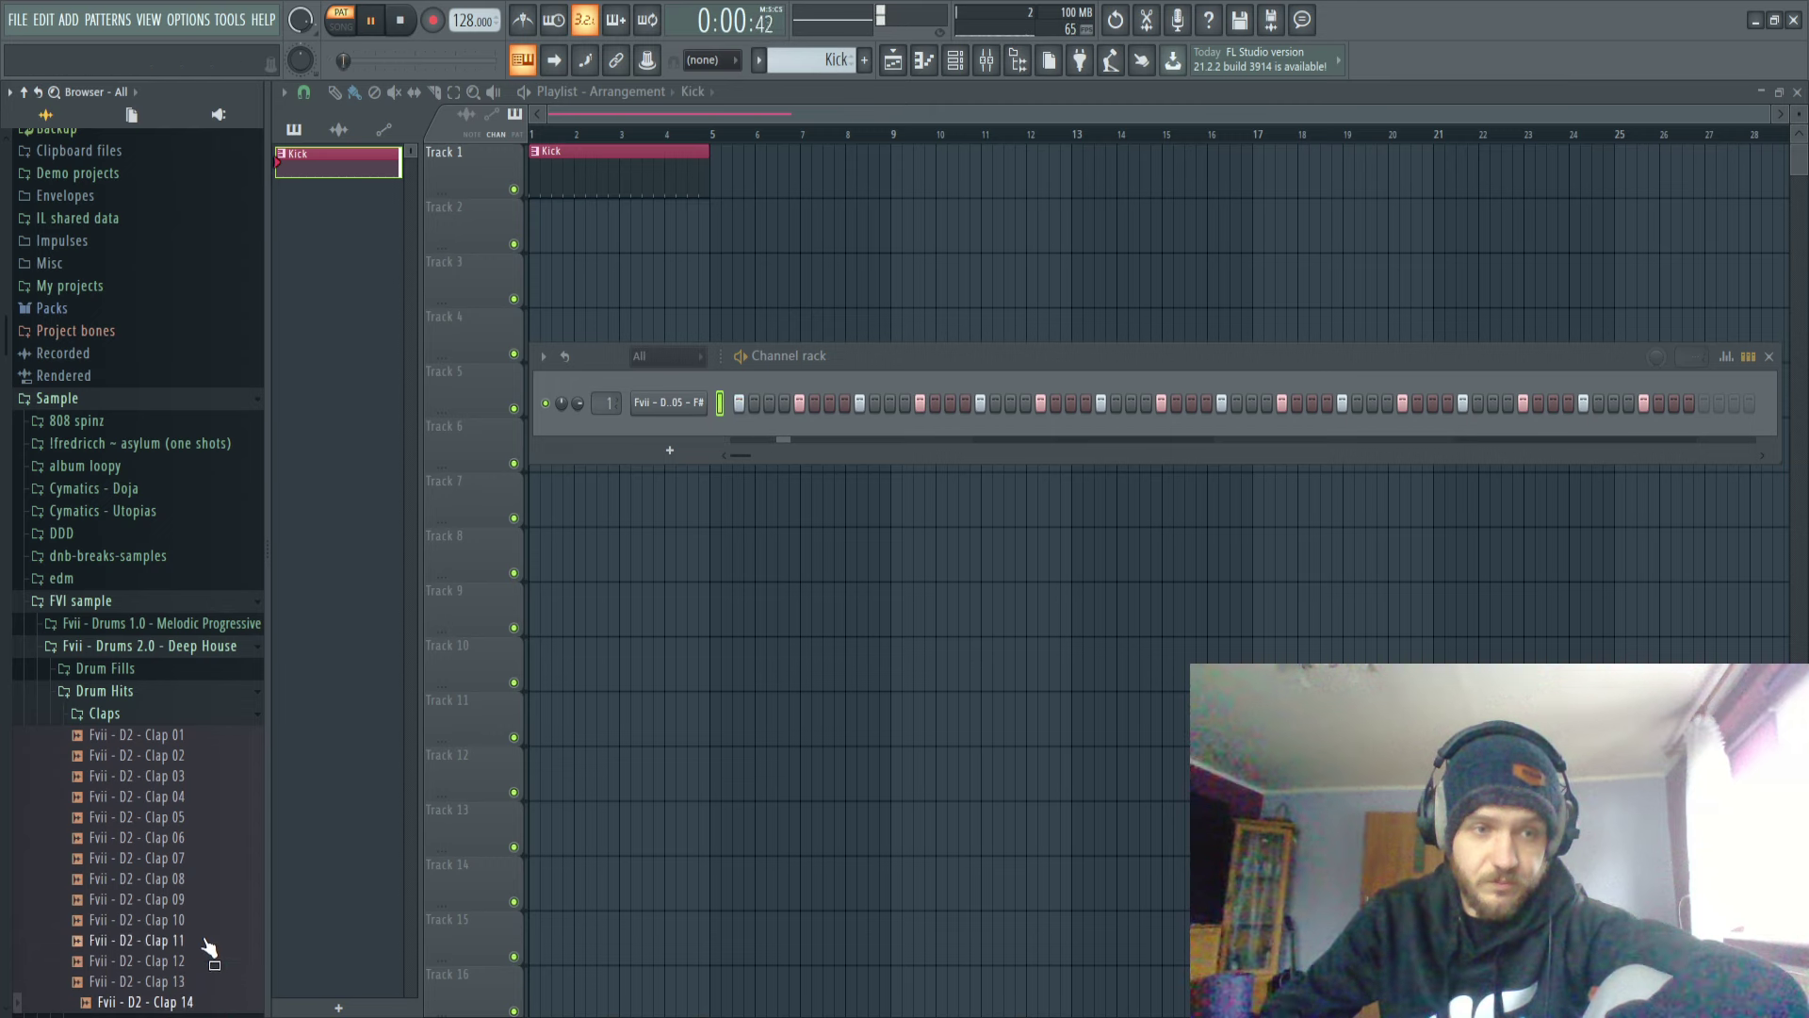
Add Unit Rcrds - Clap 6 from the Unit Rcrds pack's Drums folder as a new channel, with hits on steps 5 and 13.
scroll(208, 933, "down", 3)
left_click(149, 592)
key("space")
scroll(154, 714, "down", 4)
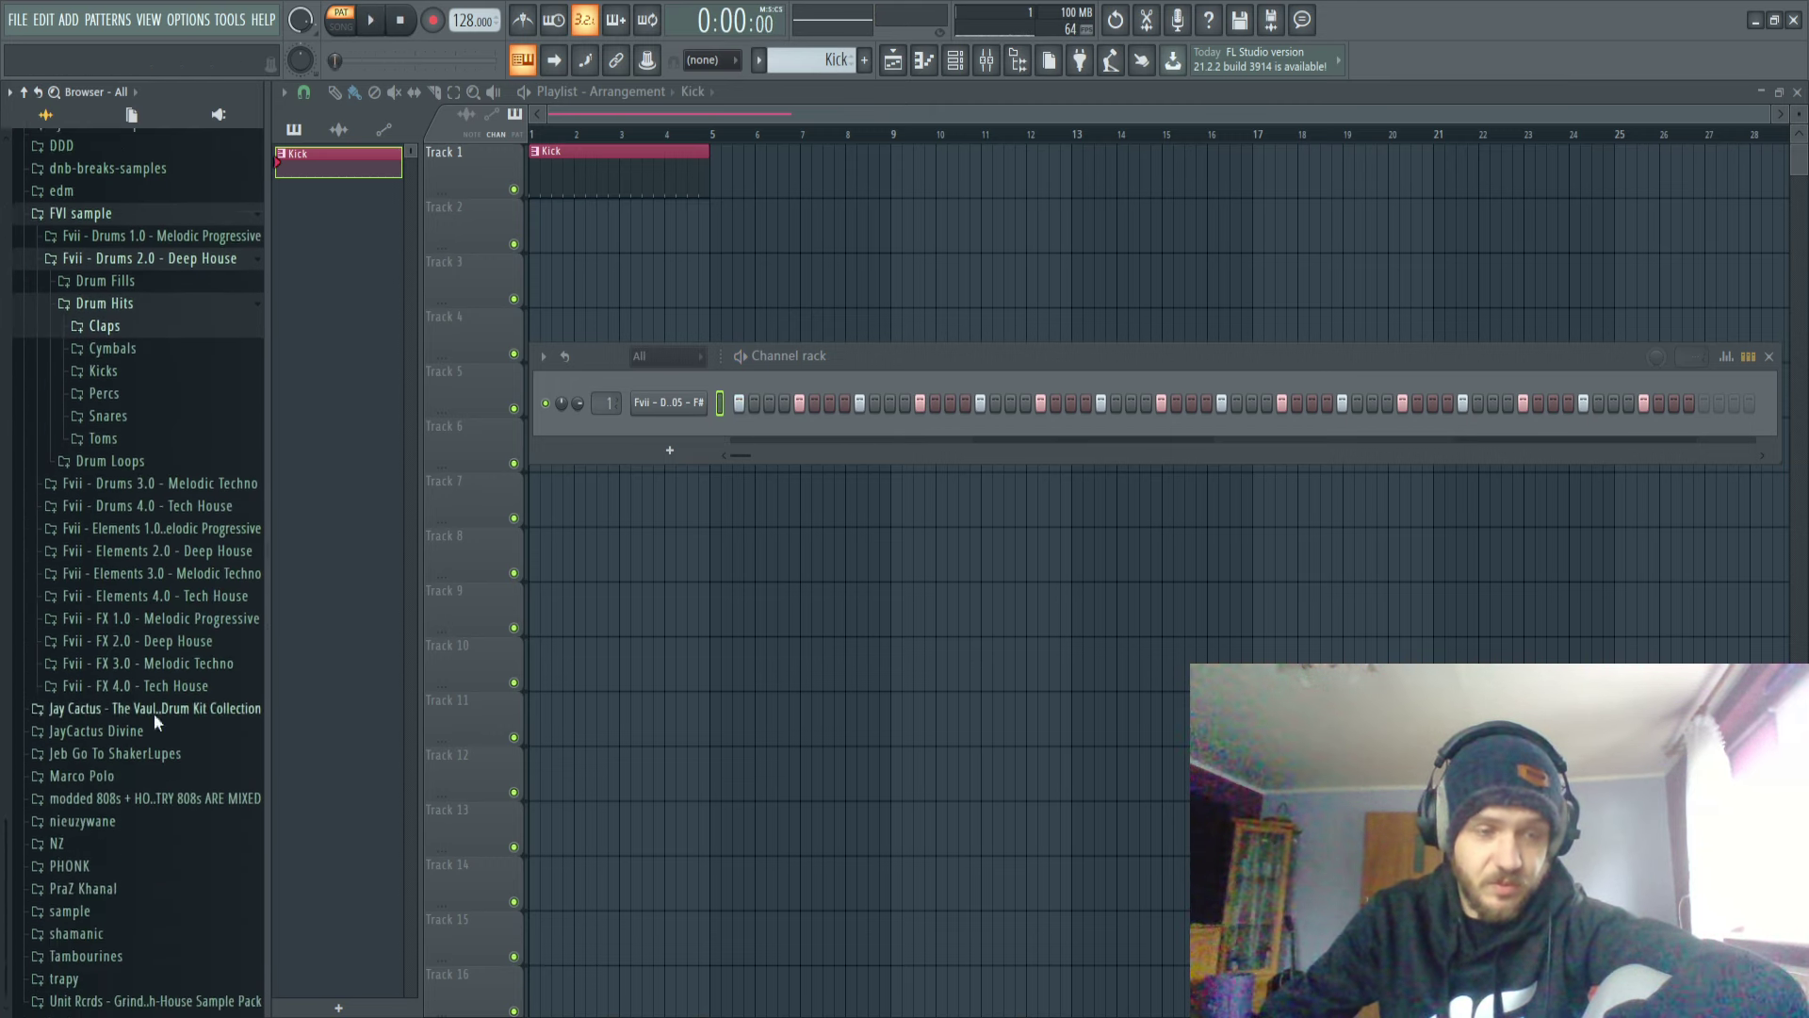
left_click(190, 894)
left_click(190, 893)
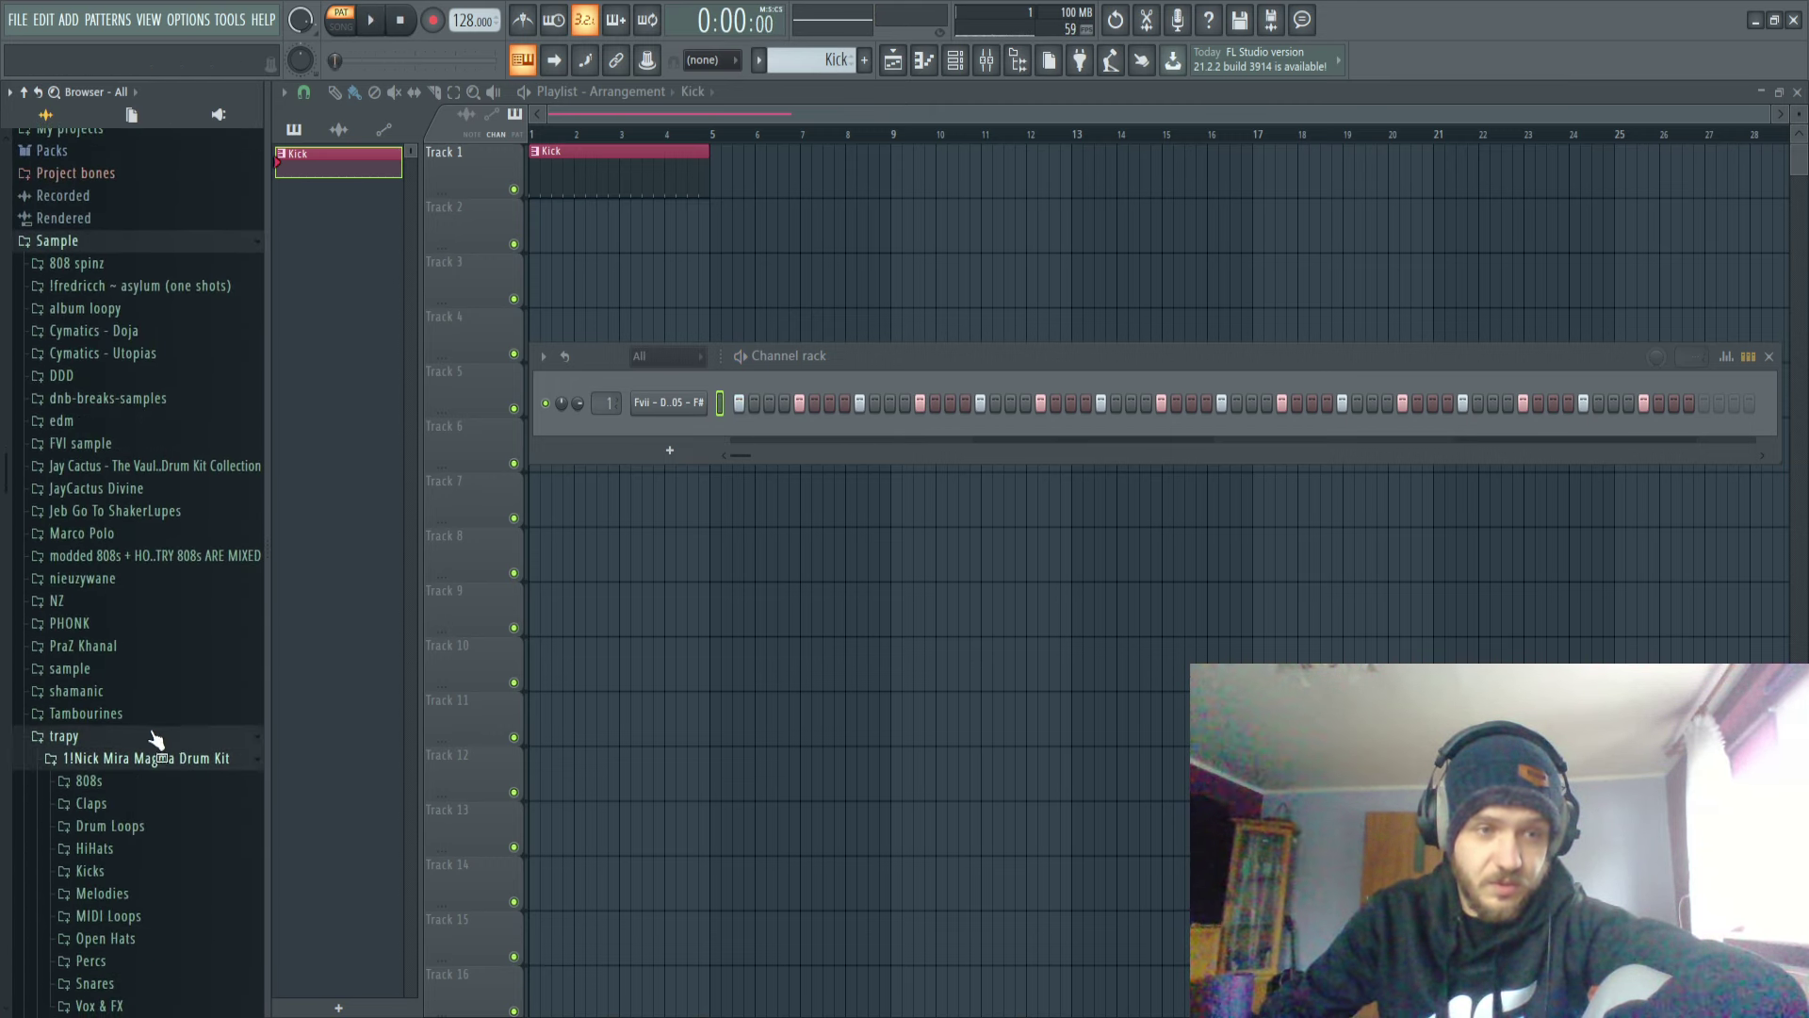
left_click(150, 735)
left_click(149, 917)
scroll(184, 899, "down", 3)
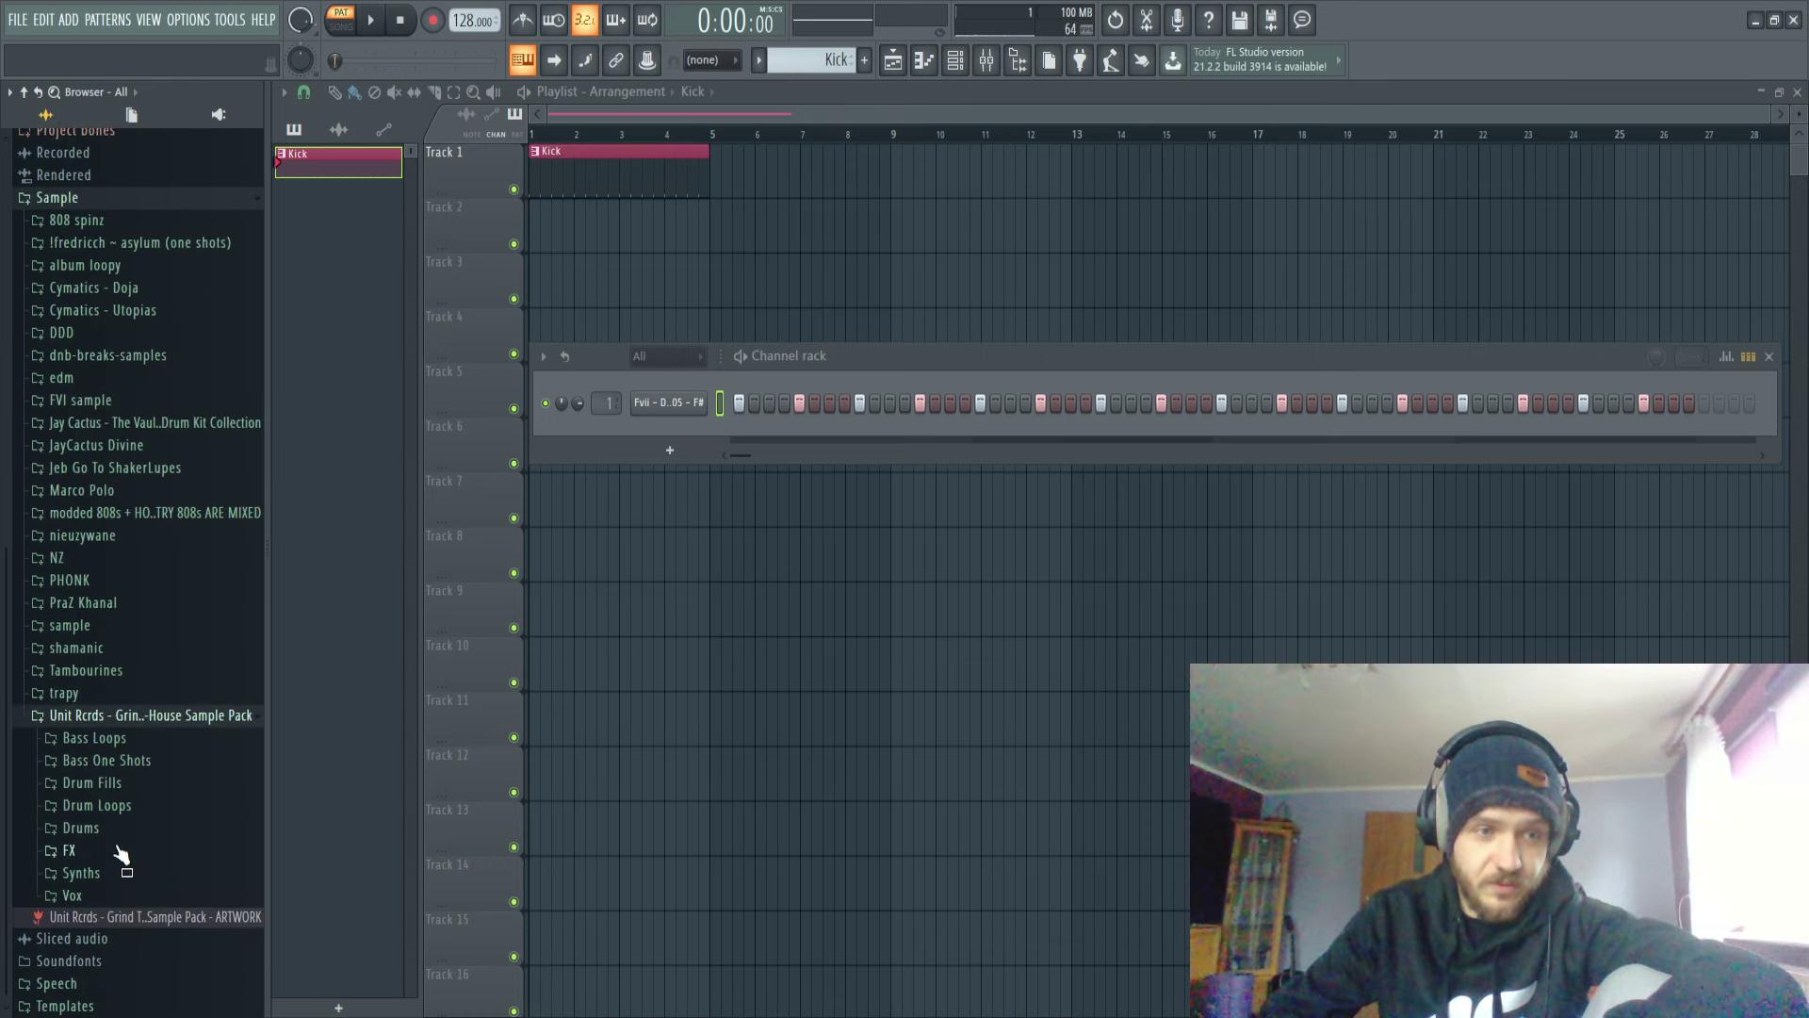
left_click(123, 827)
left_click_drag(183, 974, 680, 447)
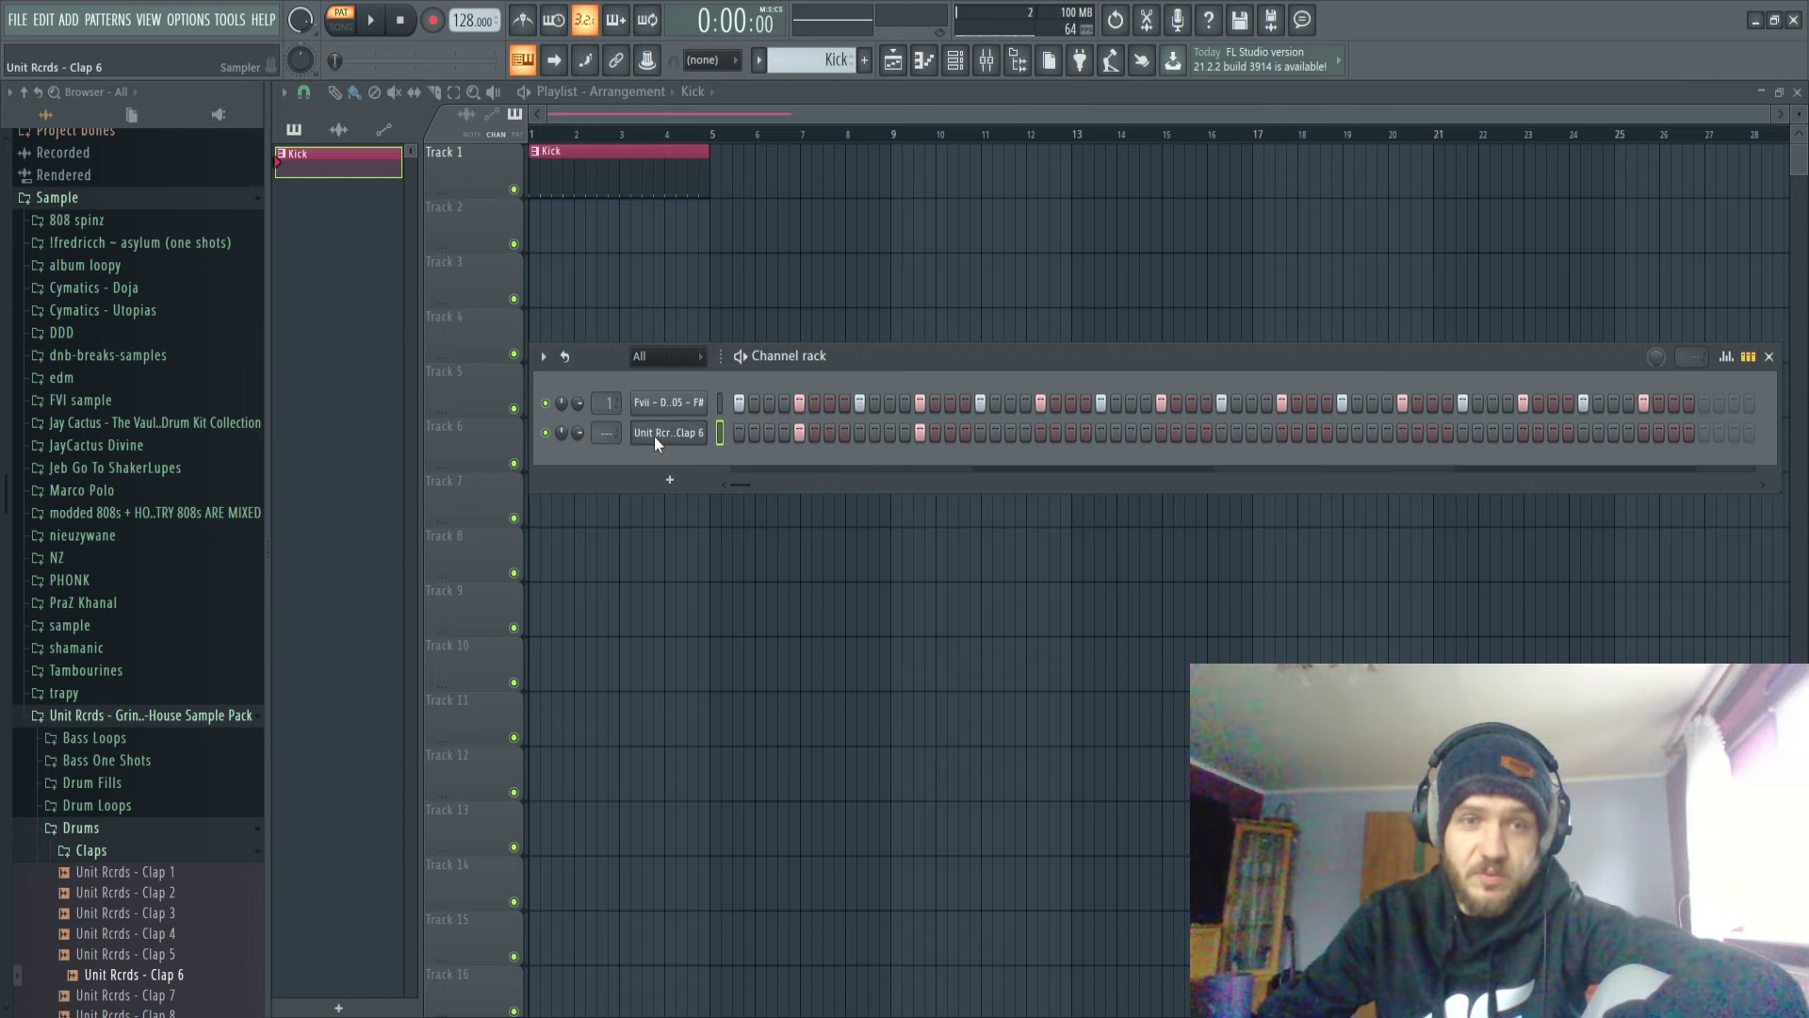
Duplicate the first bar of Clap 6 notes in the piano roll until it fills four bars.
key("F7")
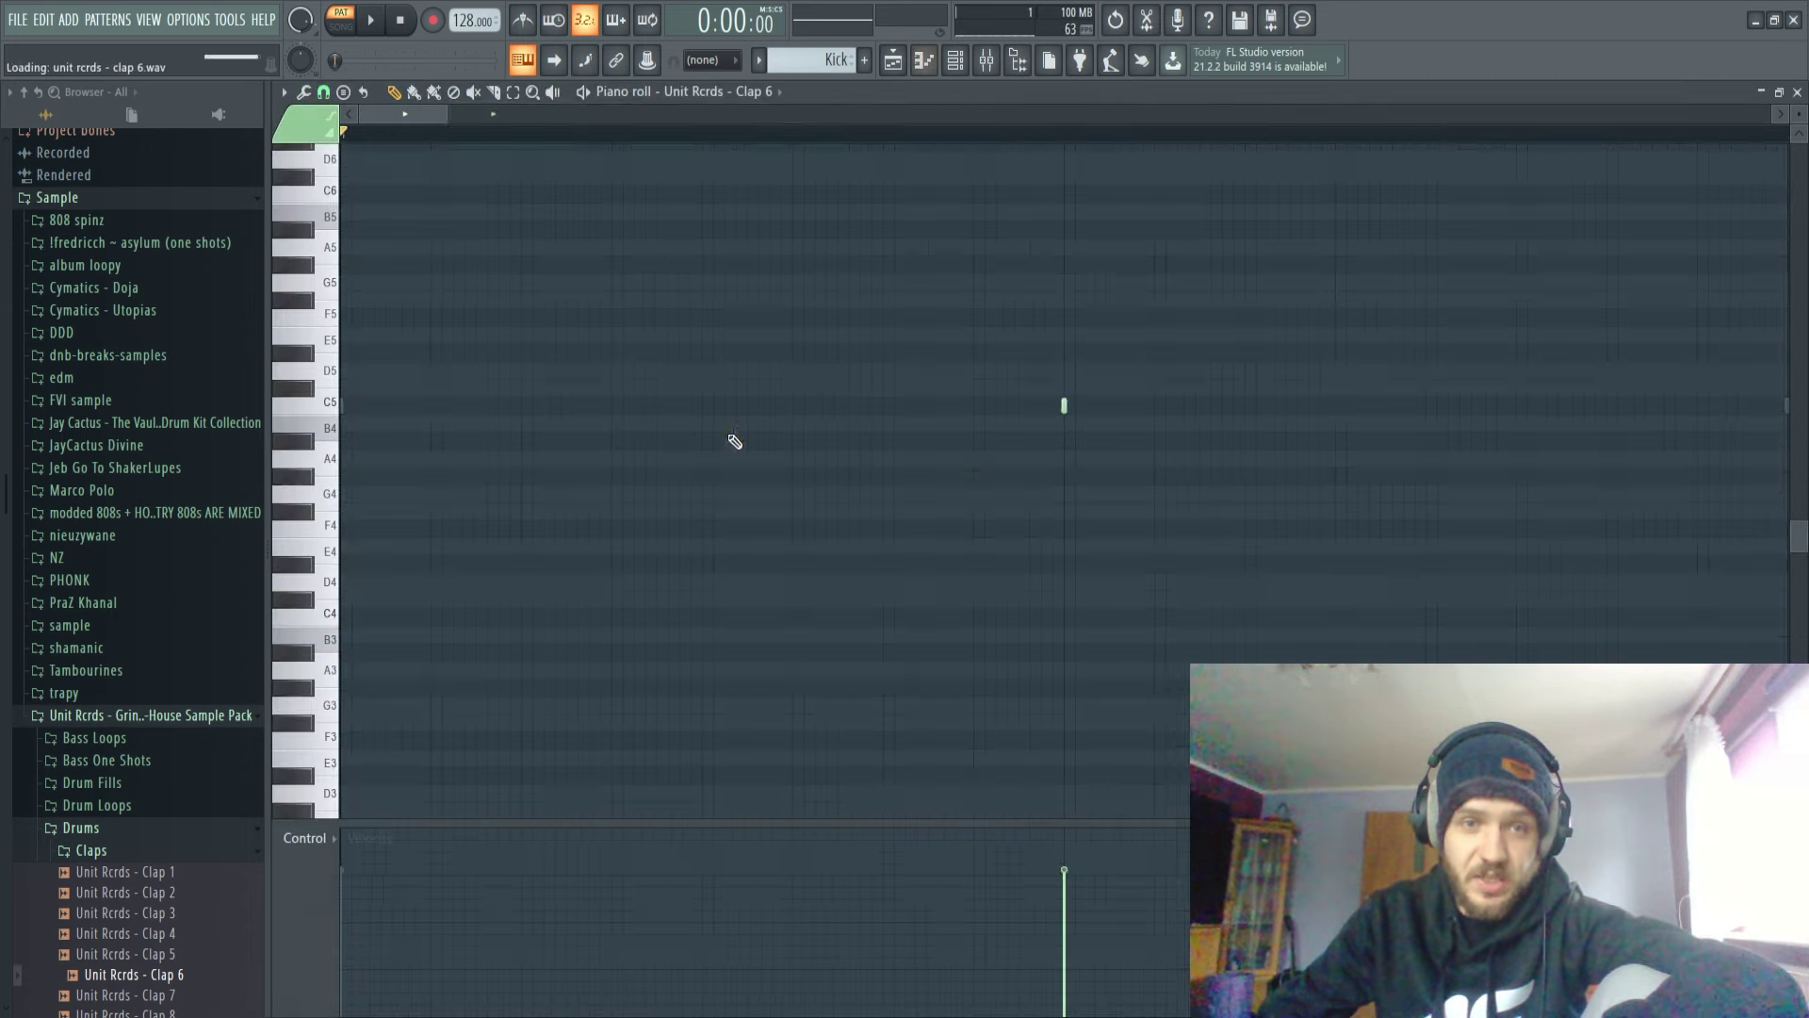
left_click_drag(703, 134, 5, 182)
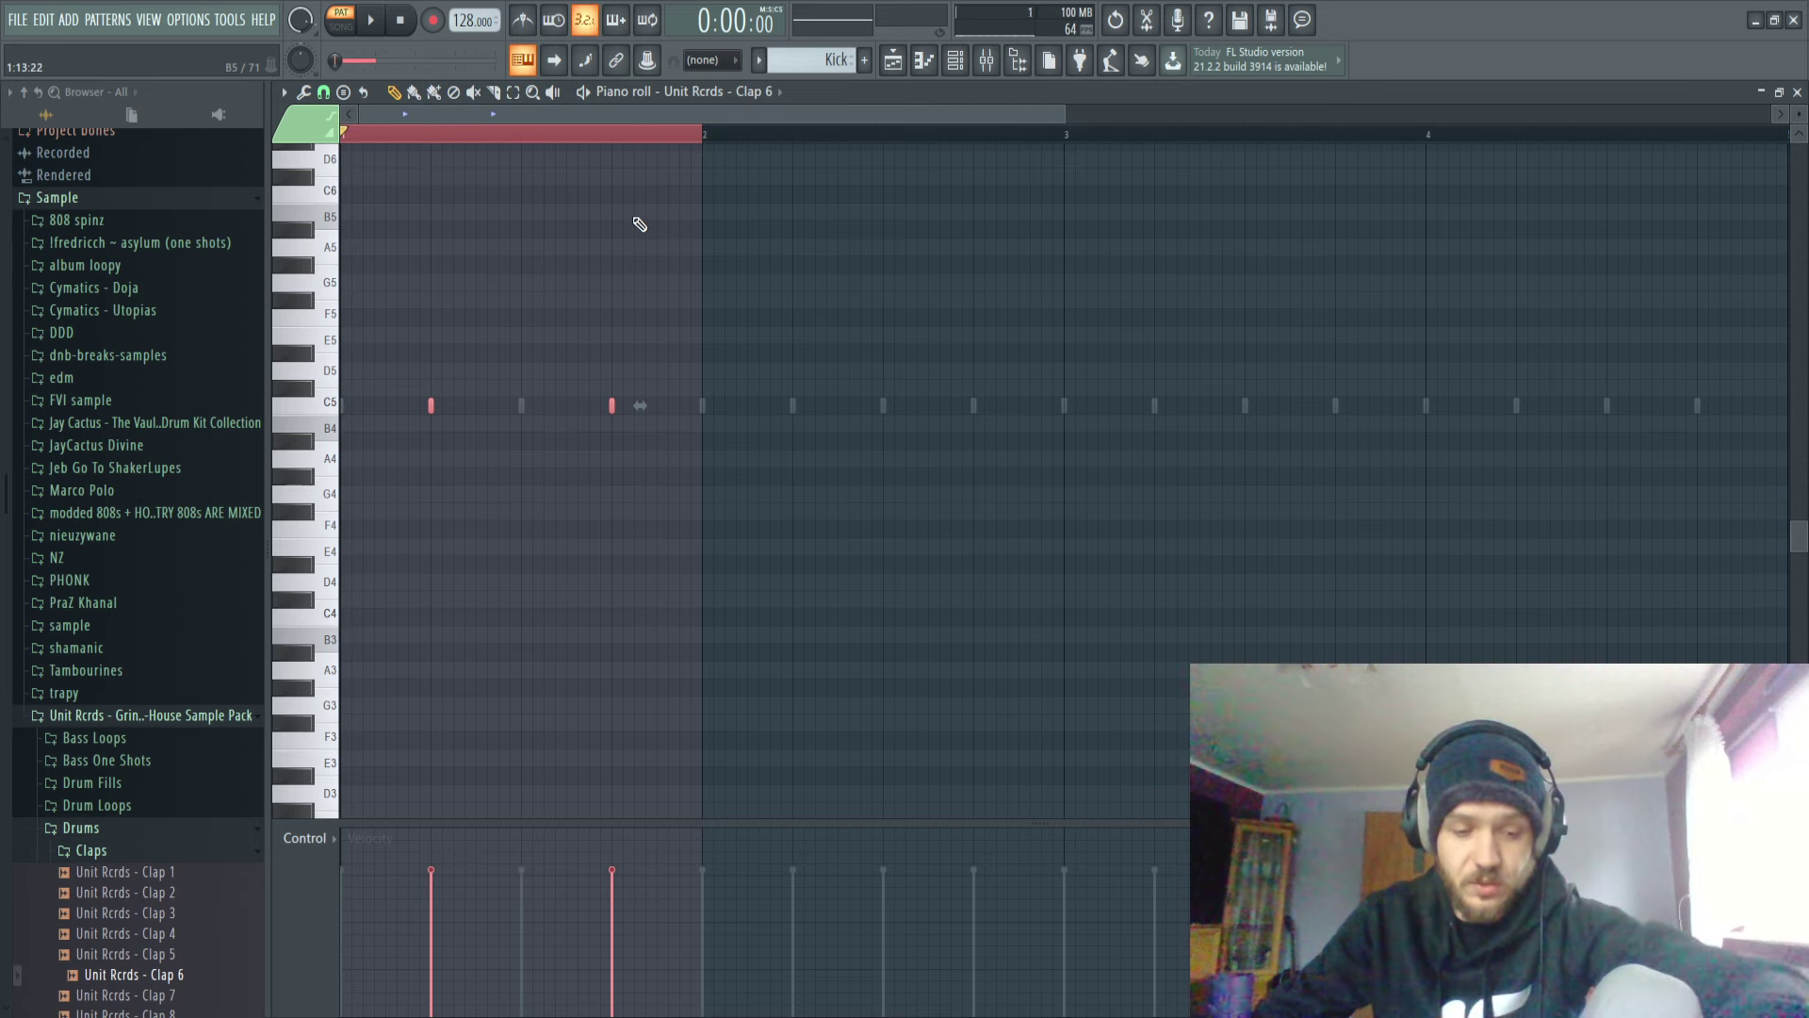
key("ctrl+b")
key("ctrl+b")
key("ctrl+b")
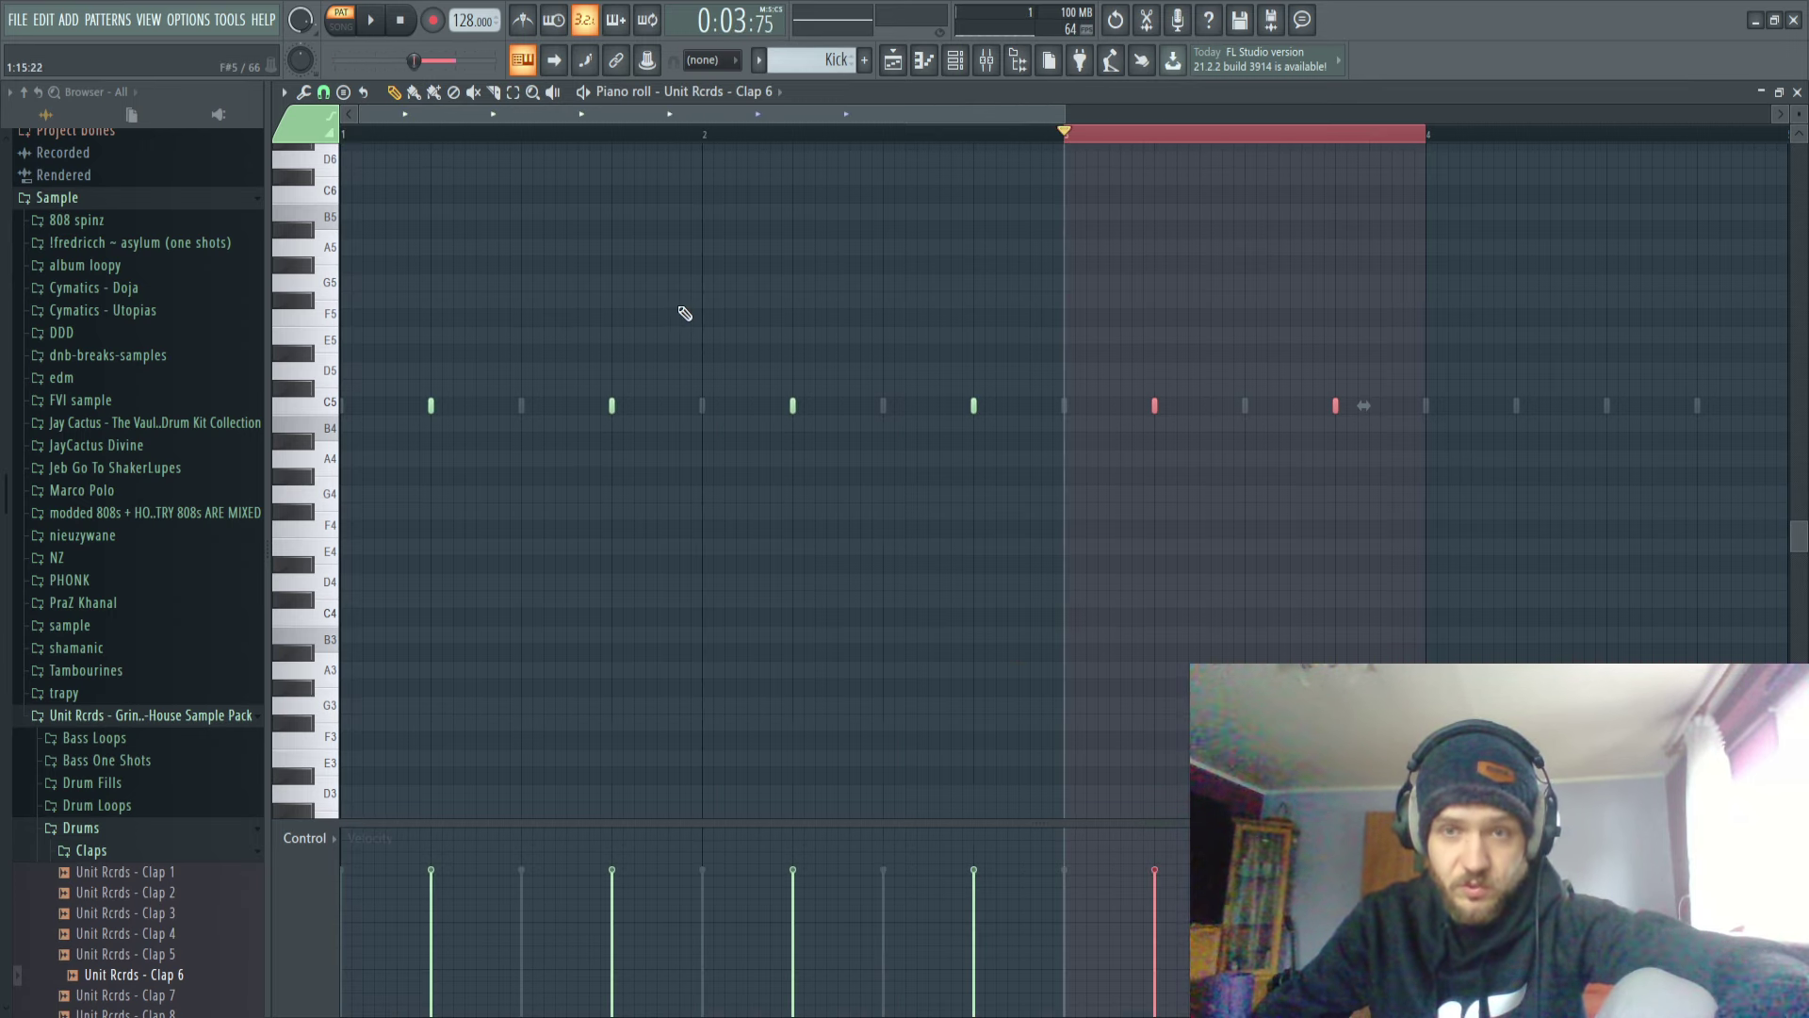
scroll(790, 358, "down", 1)
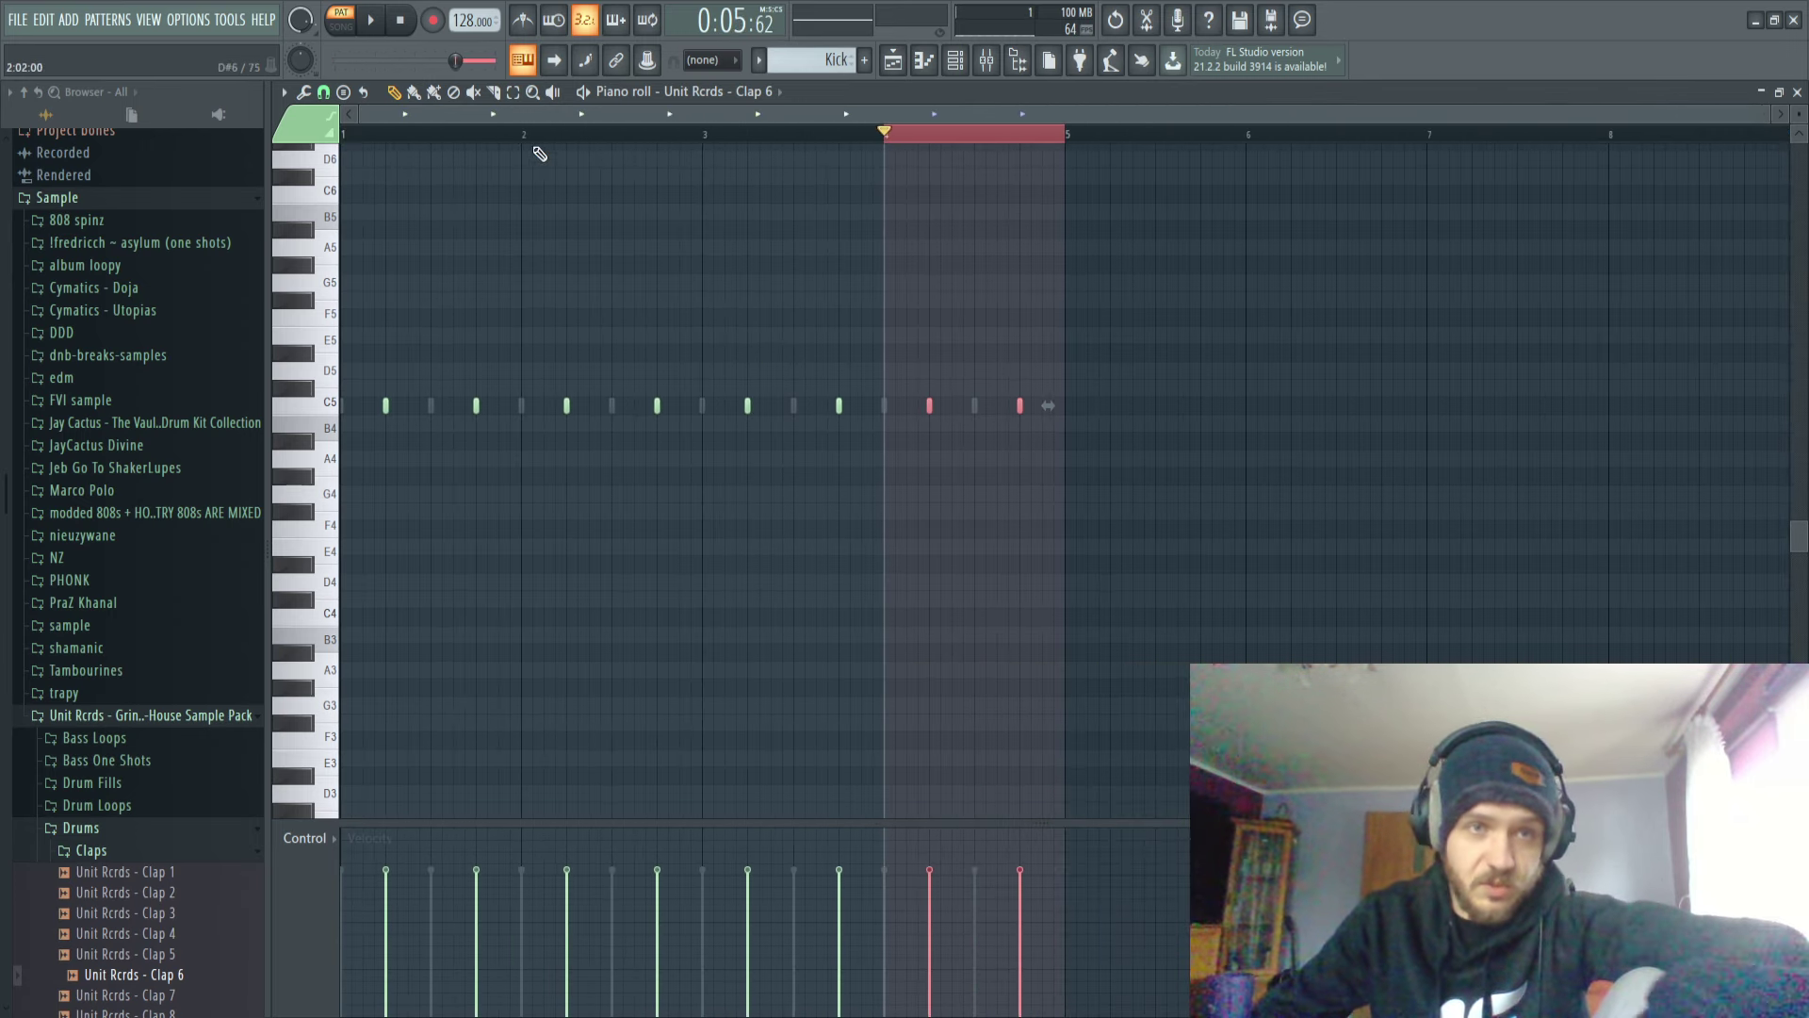
Move the clap notes from the Kick pattern into a new pattern named Clap.
left_click(893, 58)
left_click(954, 62)
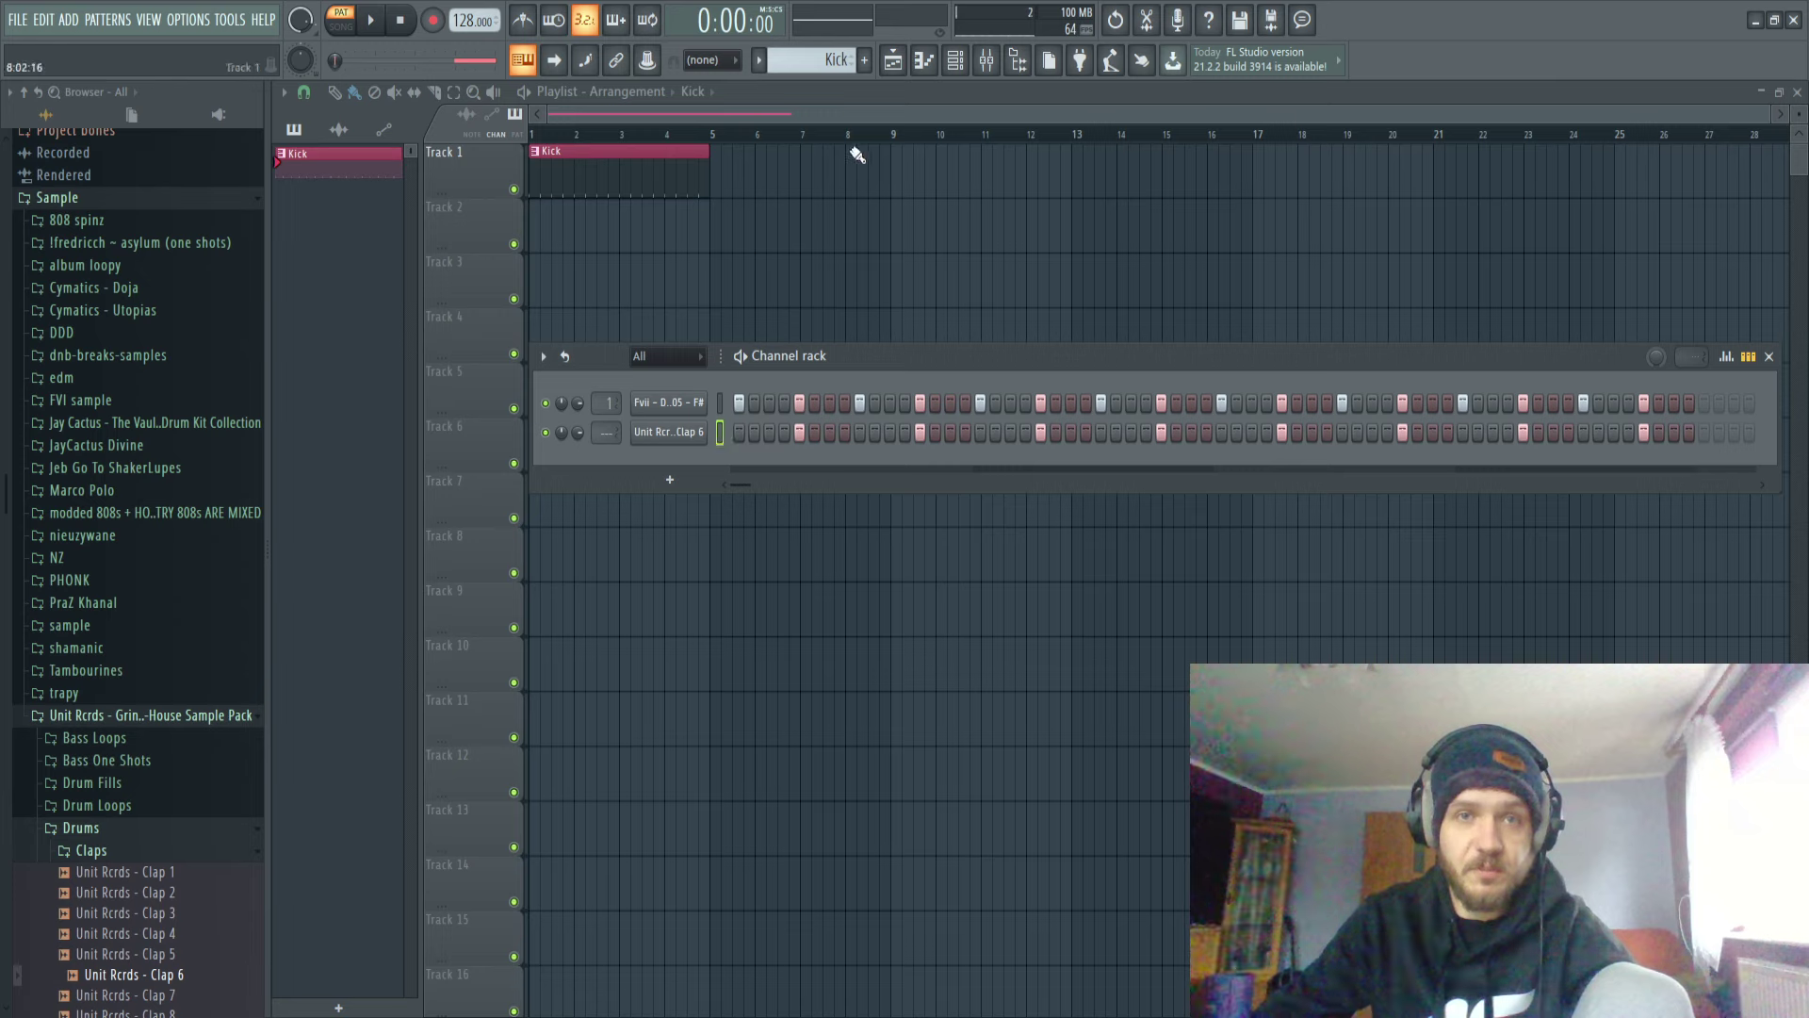
left_click(864, 60)
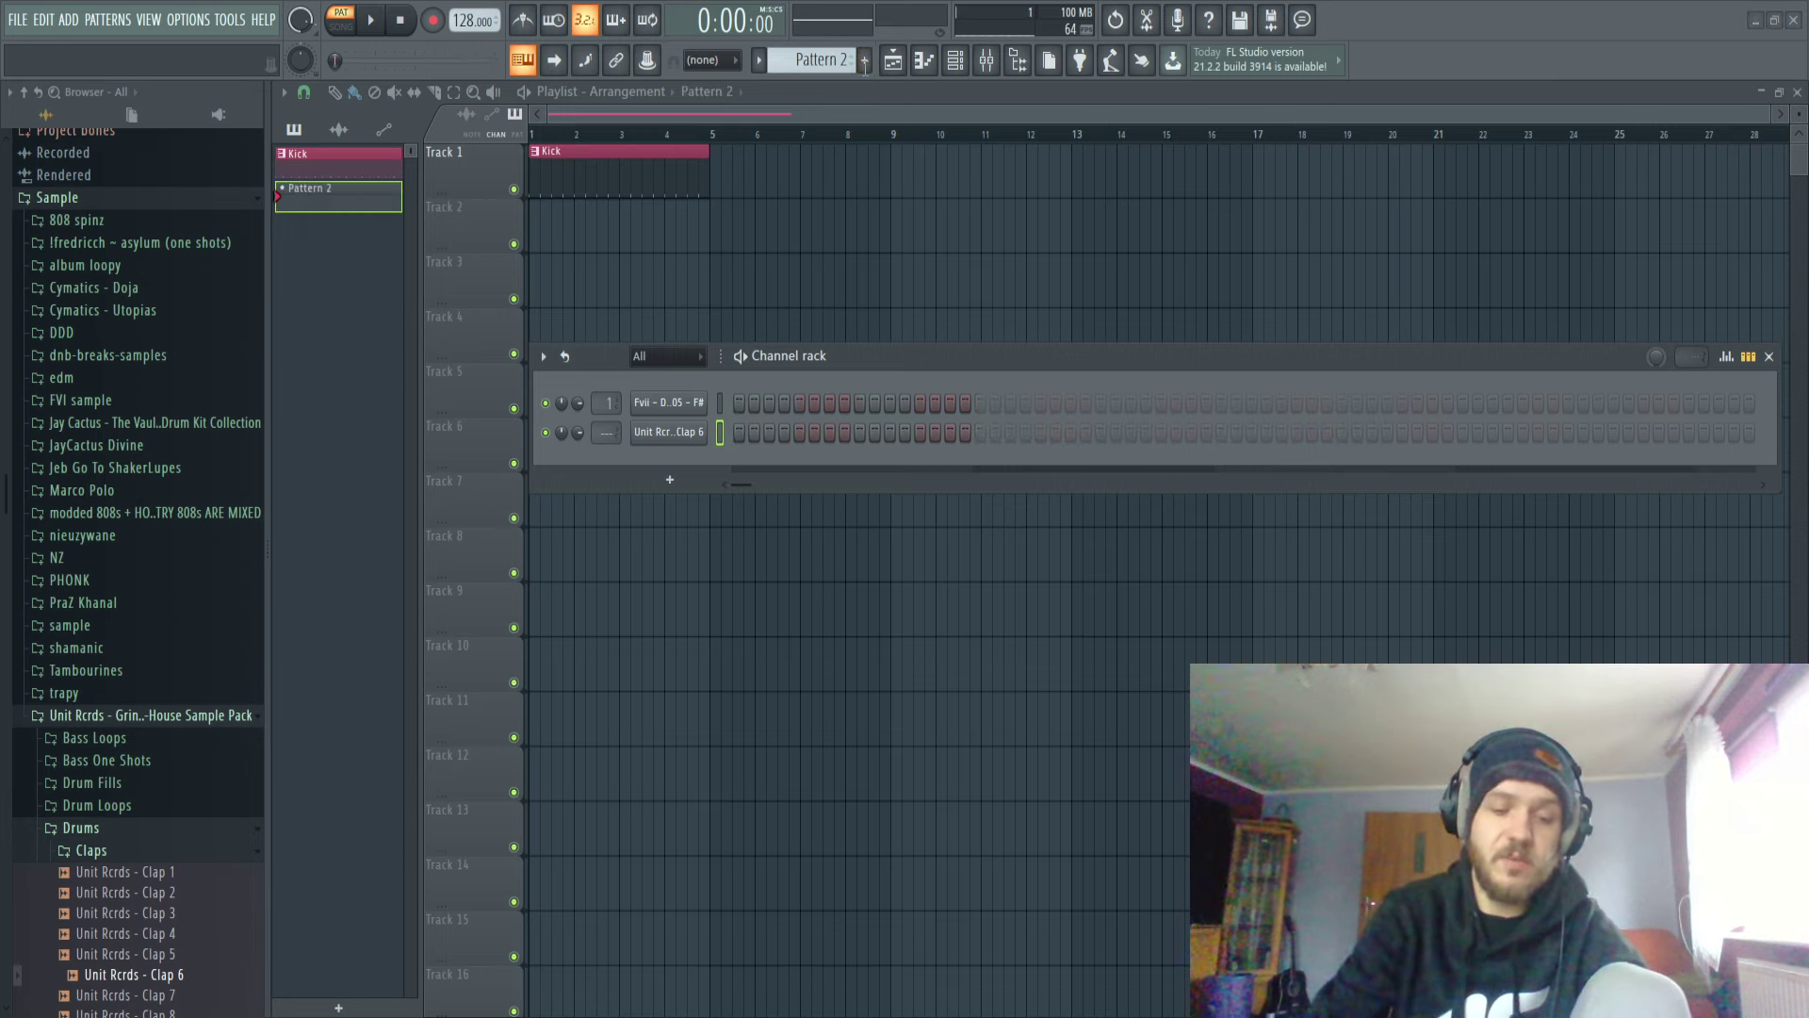
type("Clap")
key("Return")
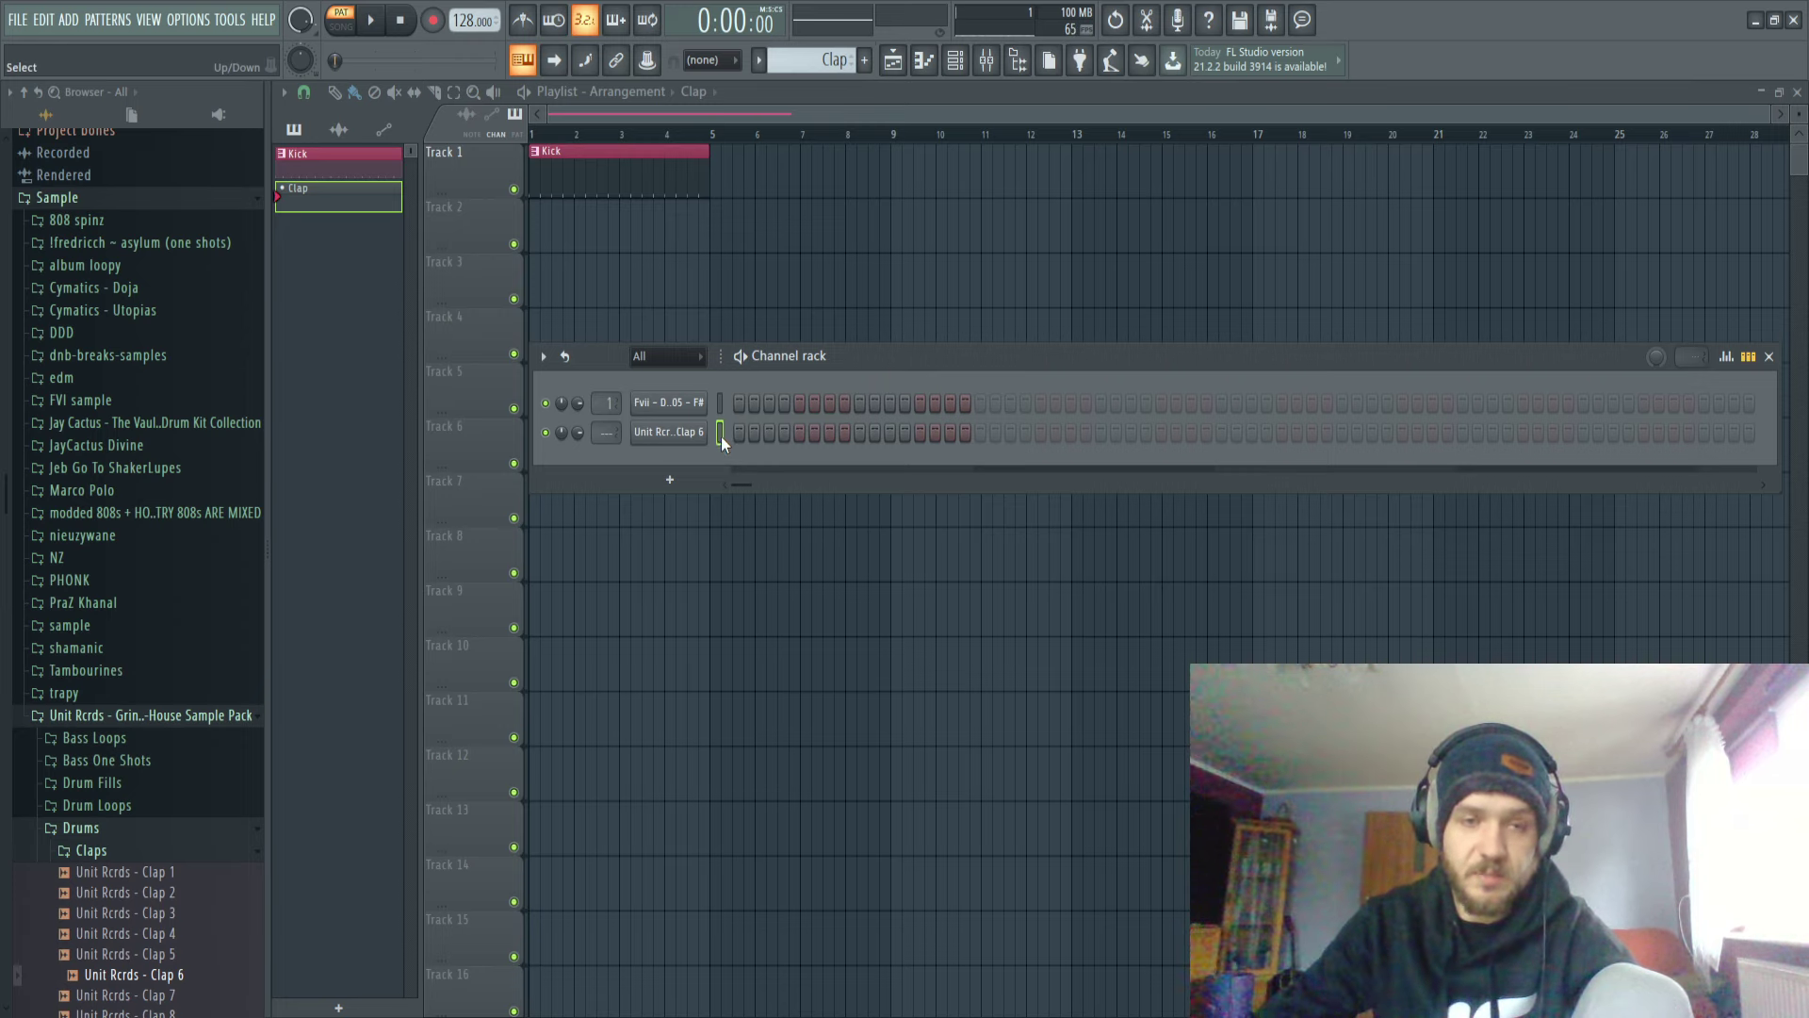
key("ctrl+v")
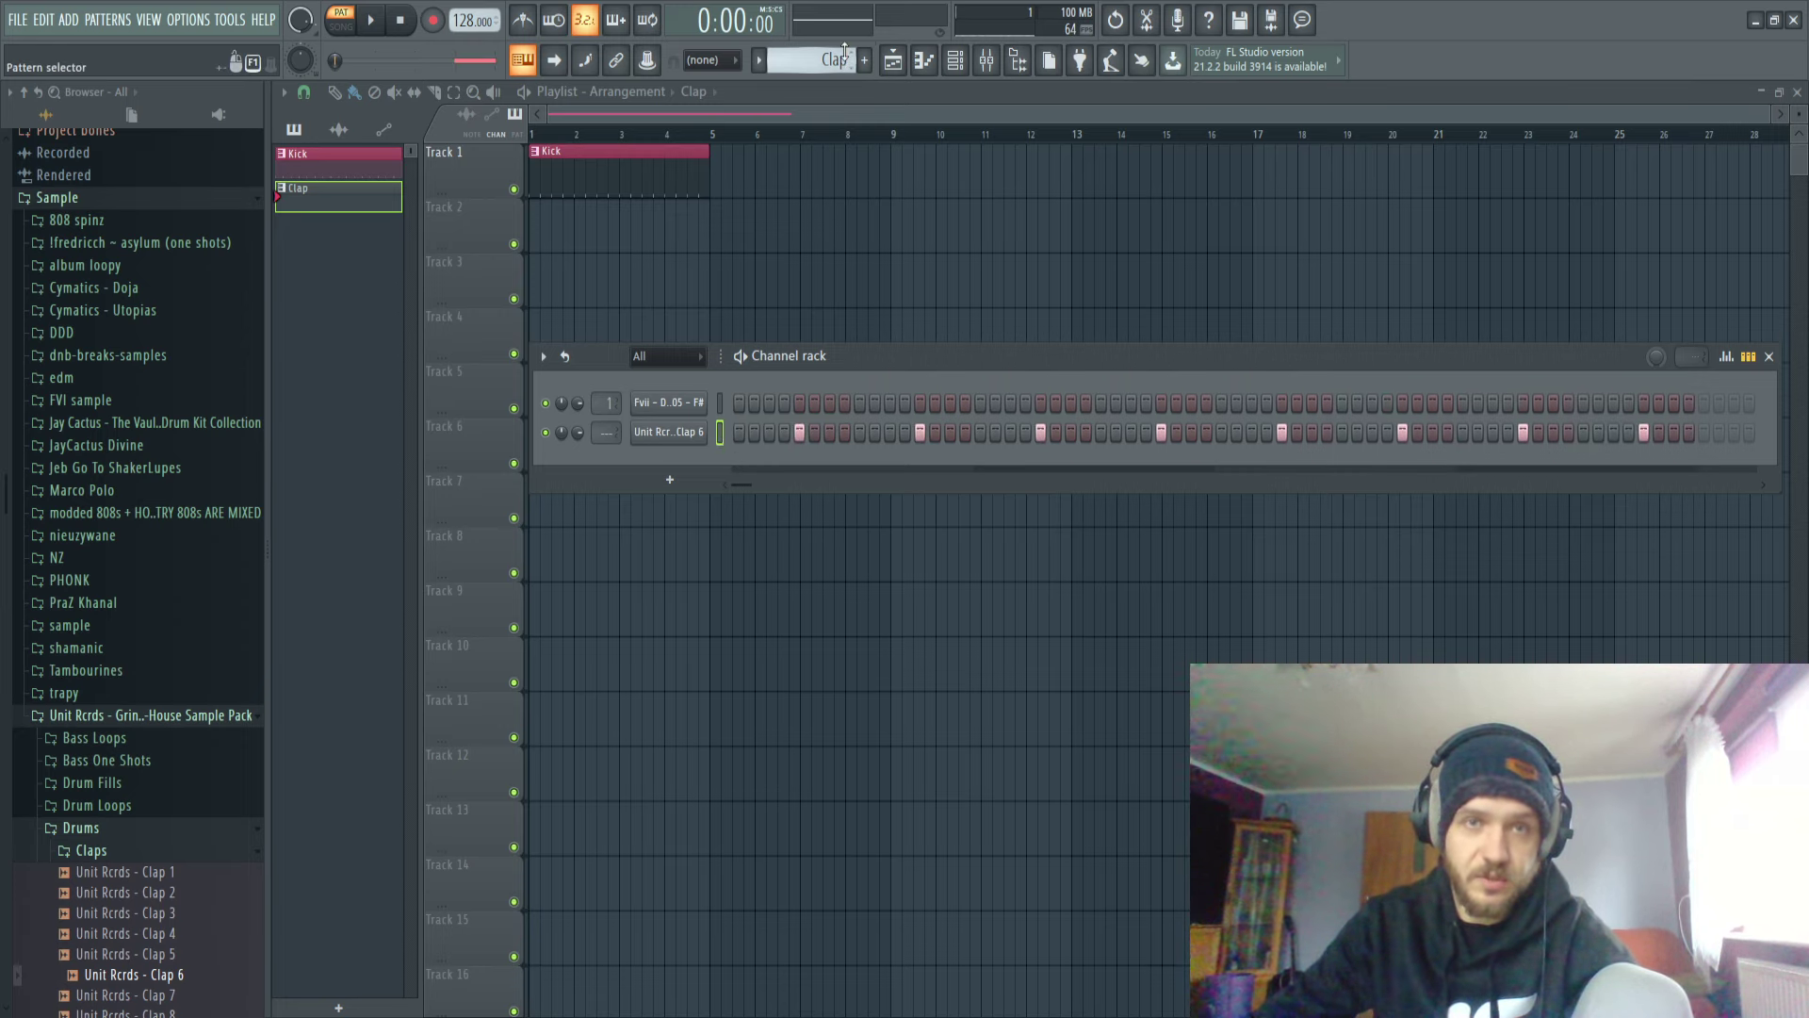
scroll(844, 52, "up", 1)
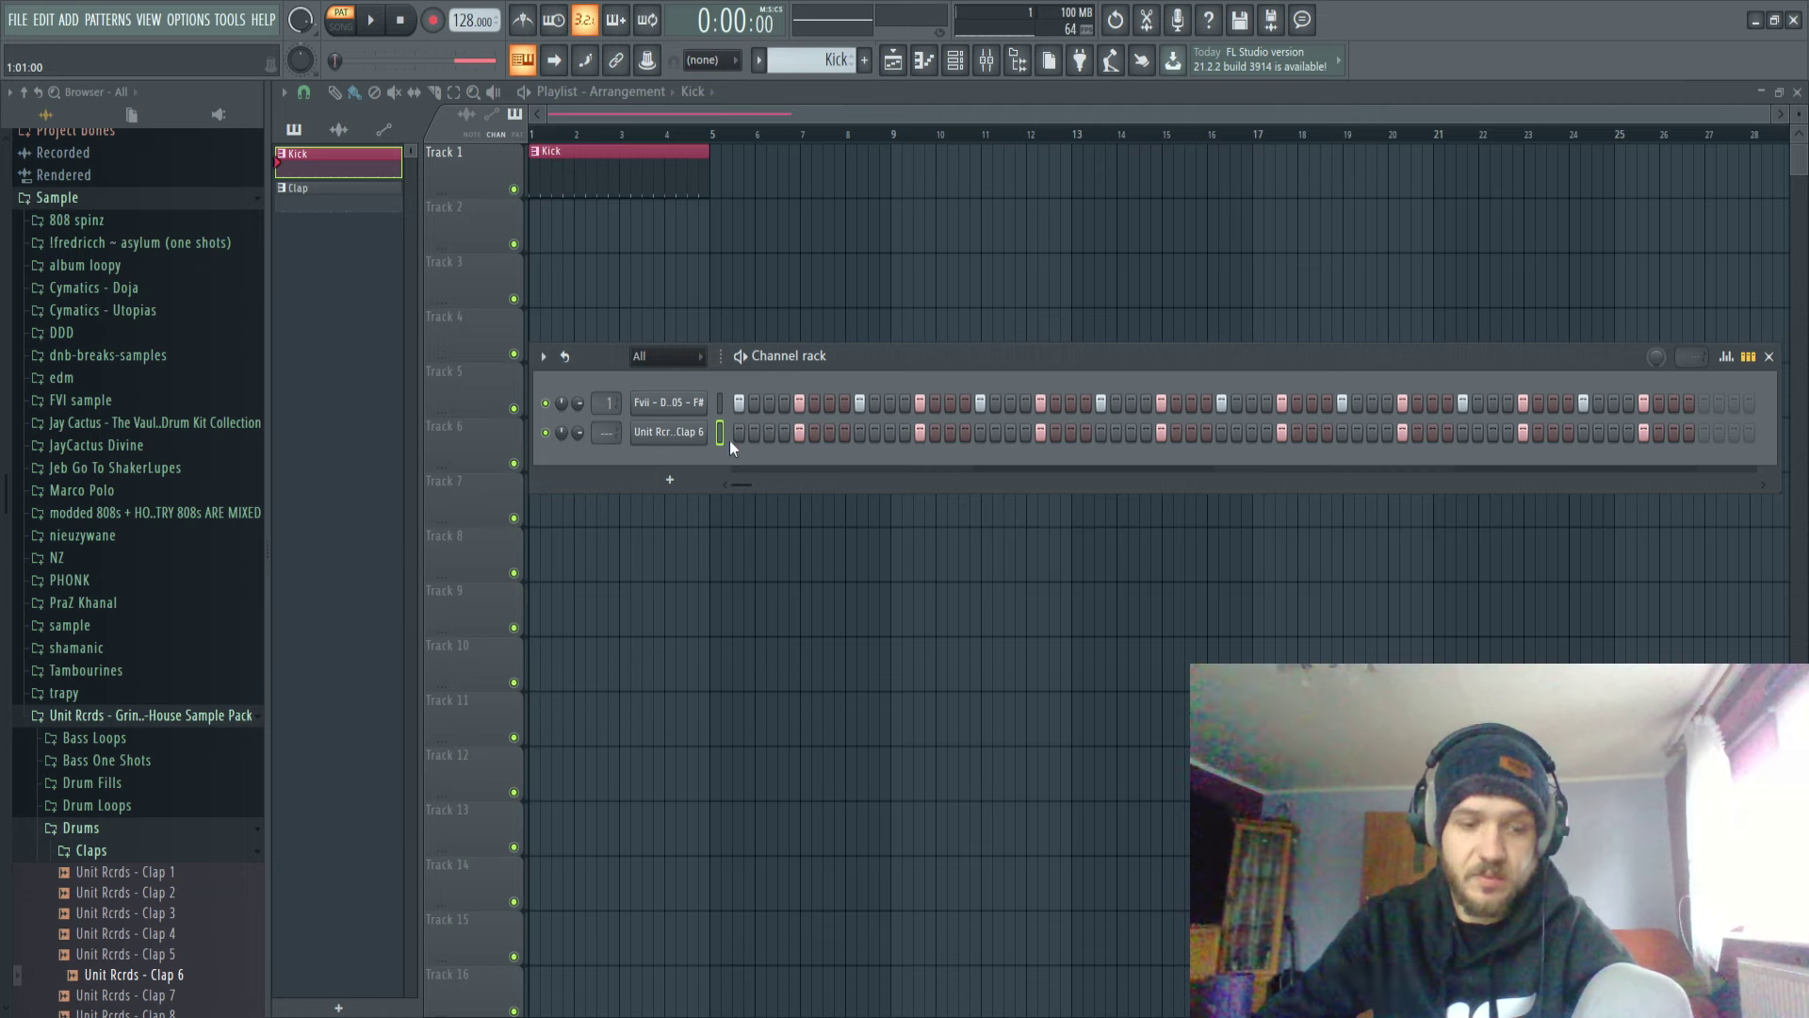
key("ctrl+x")
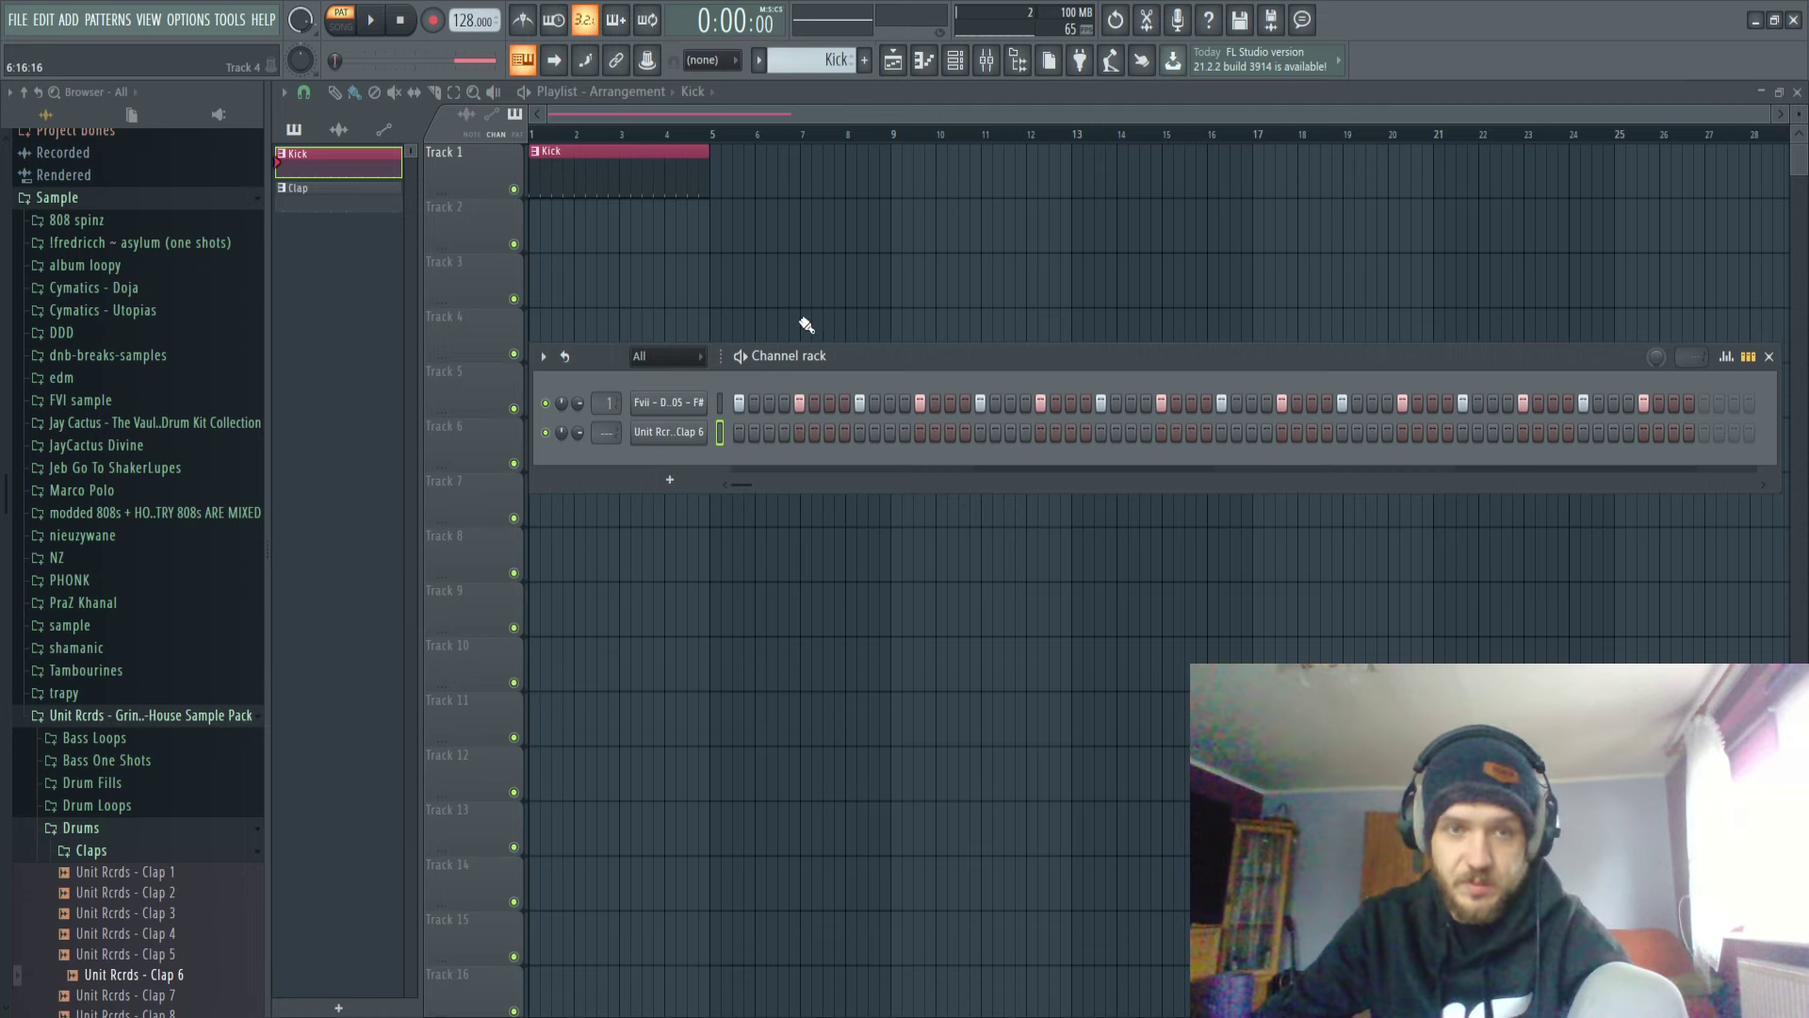
Place the Clap pattern on Track 2 at bar 1 and colour it yellow-green.
scroll(807, 62, "down", 1)
left_click_drag(578, 234, 534, 234)
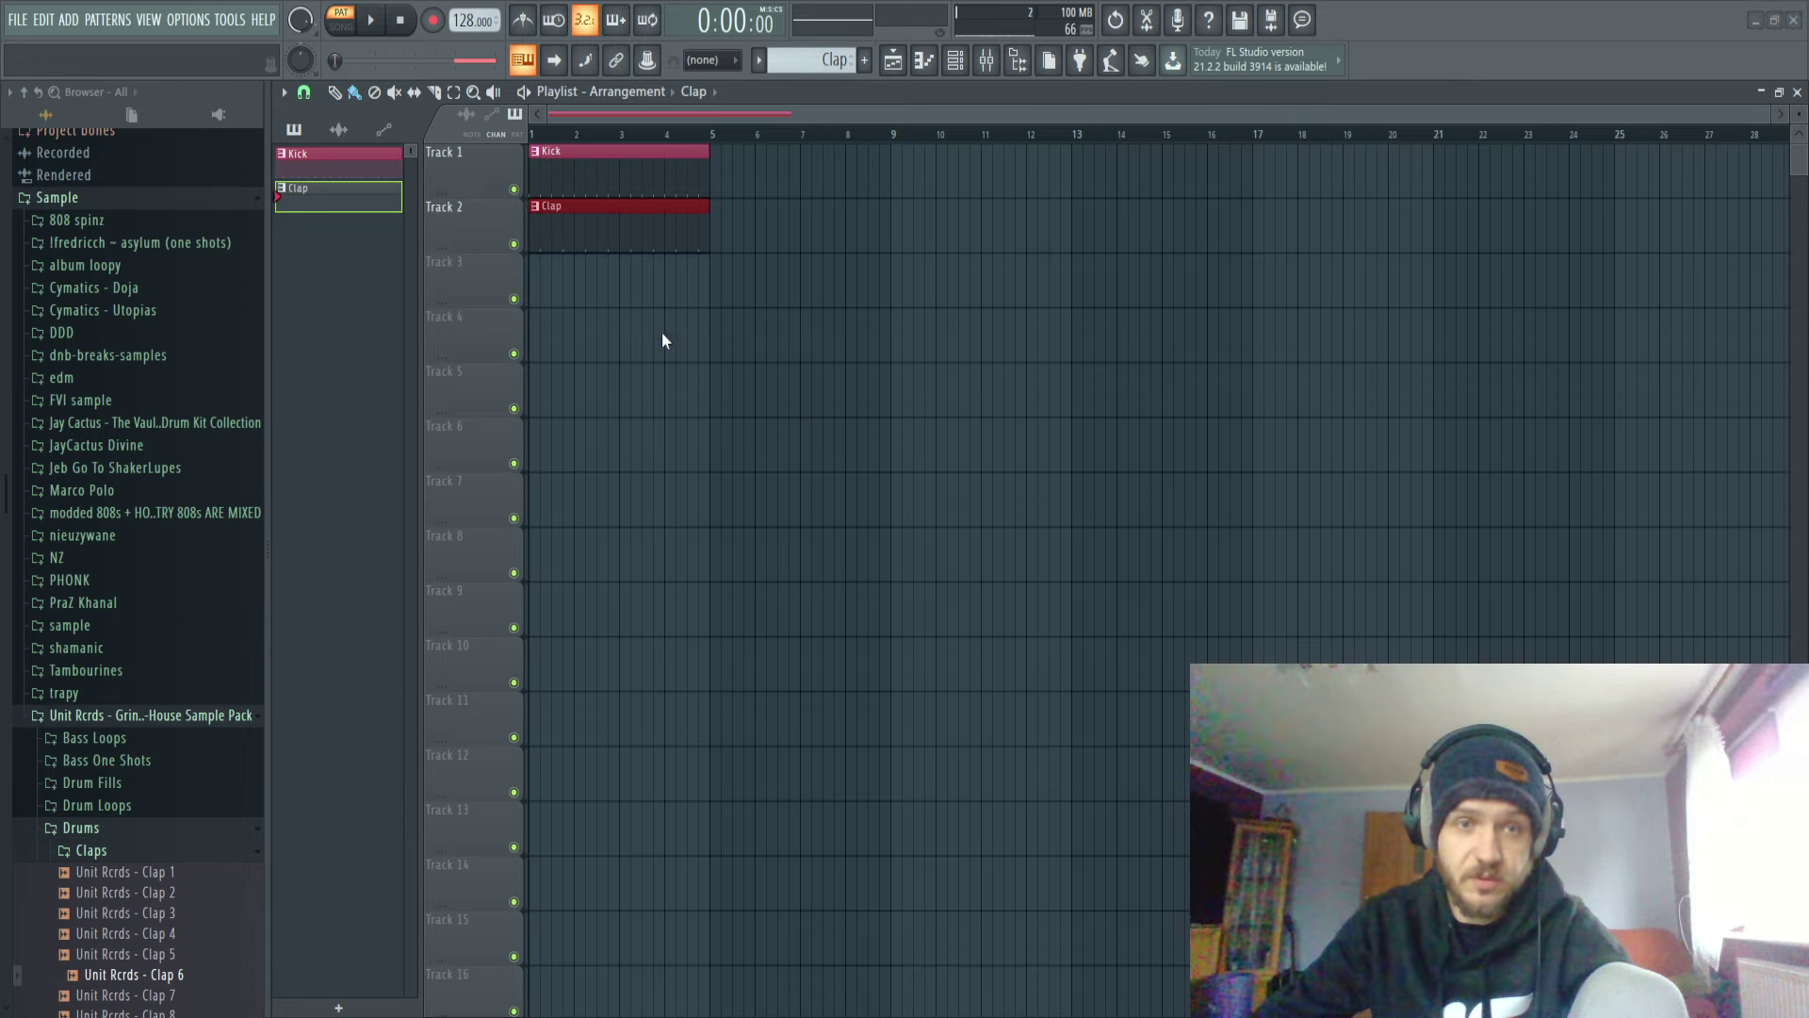
left_click(426, 291)
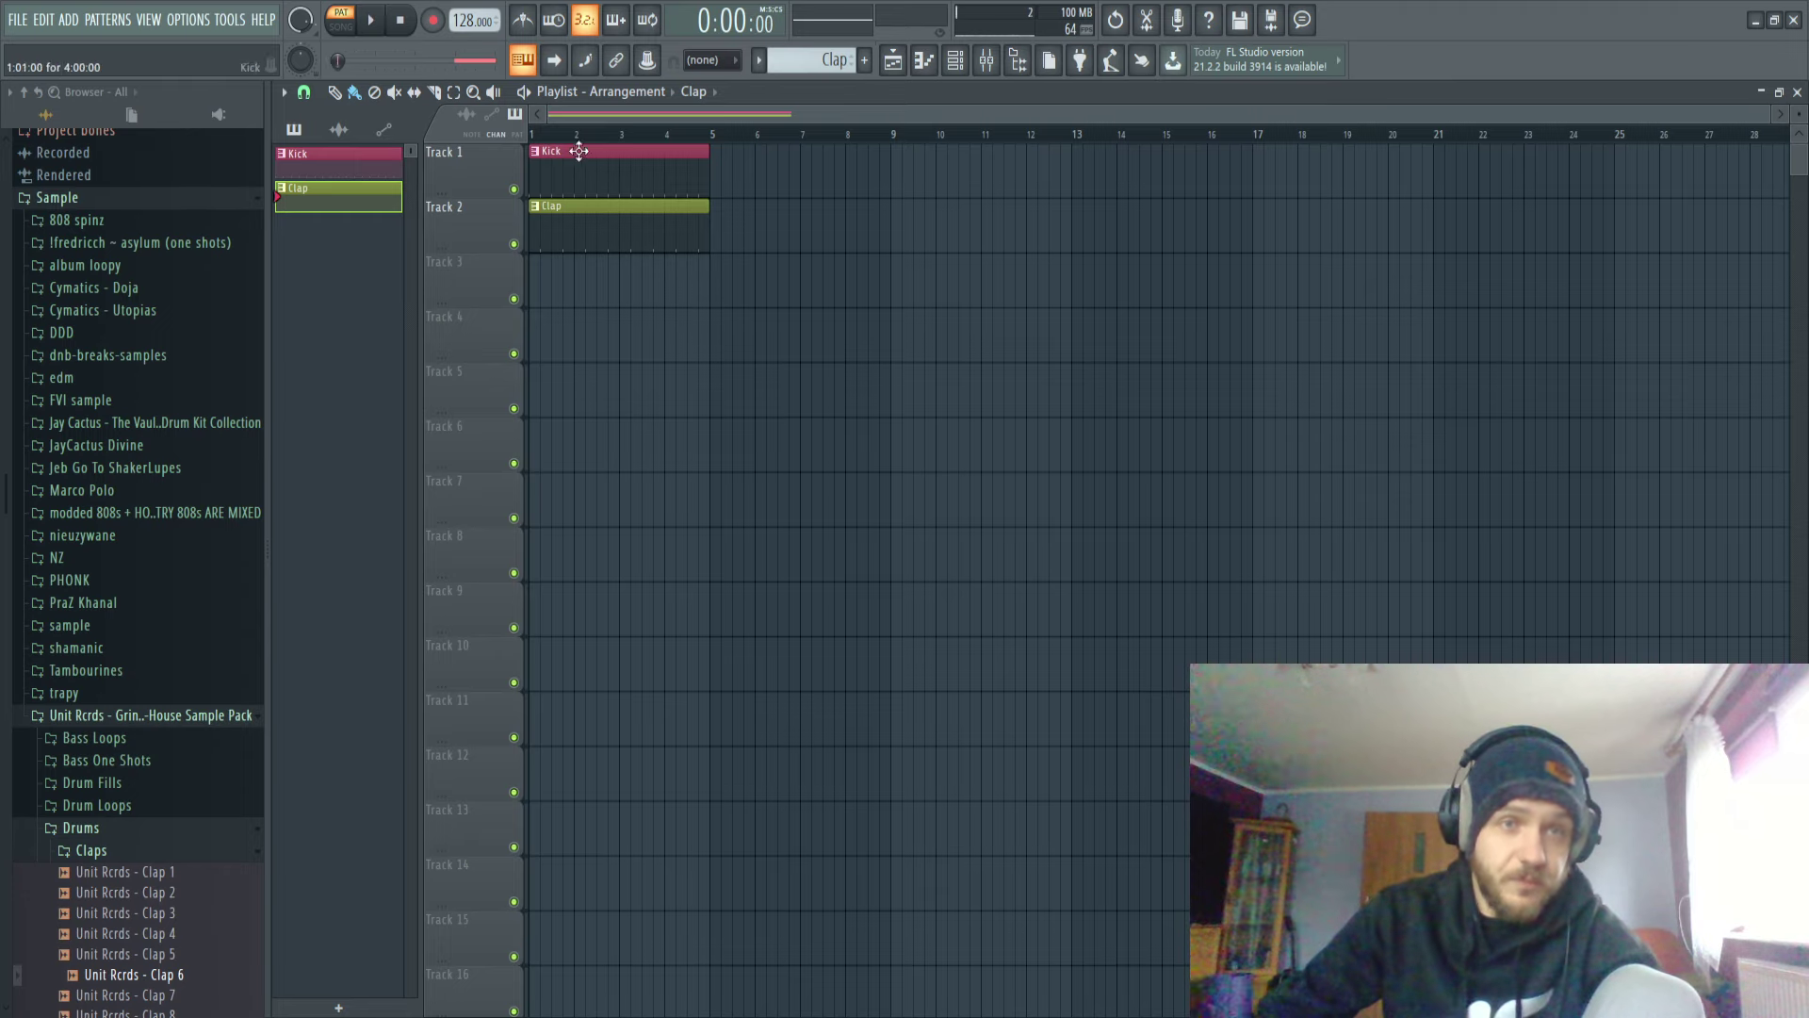
Switch playback to song mode and slightly lower the clap channel's volume, listening to the kick and clap together.
key("l")
key("space")
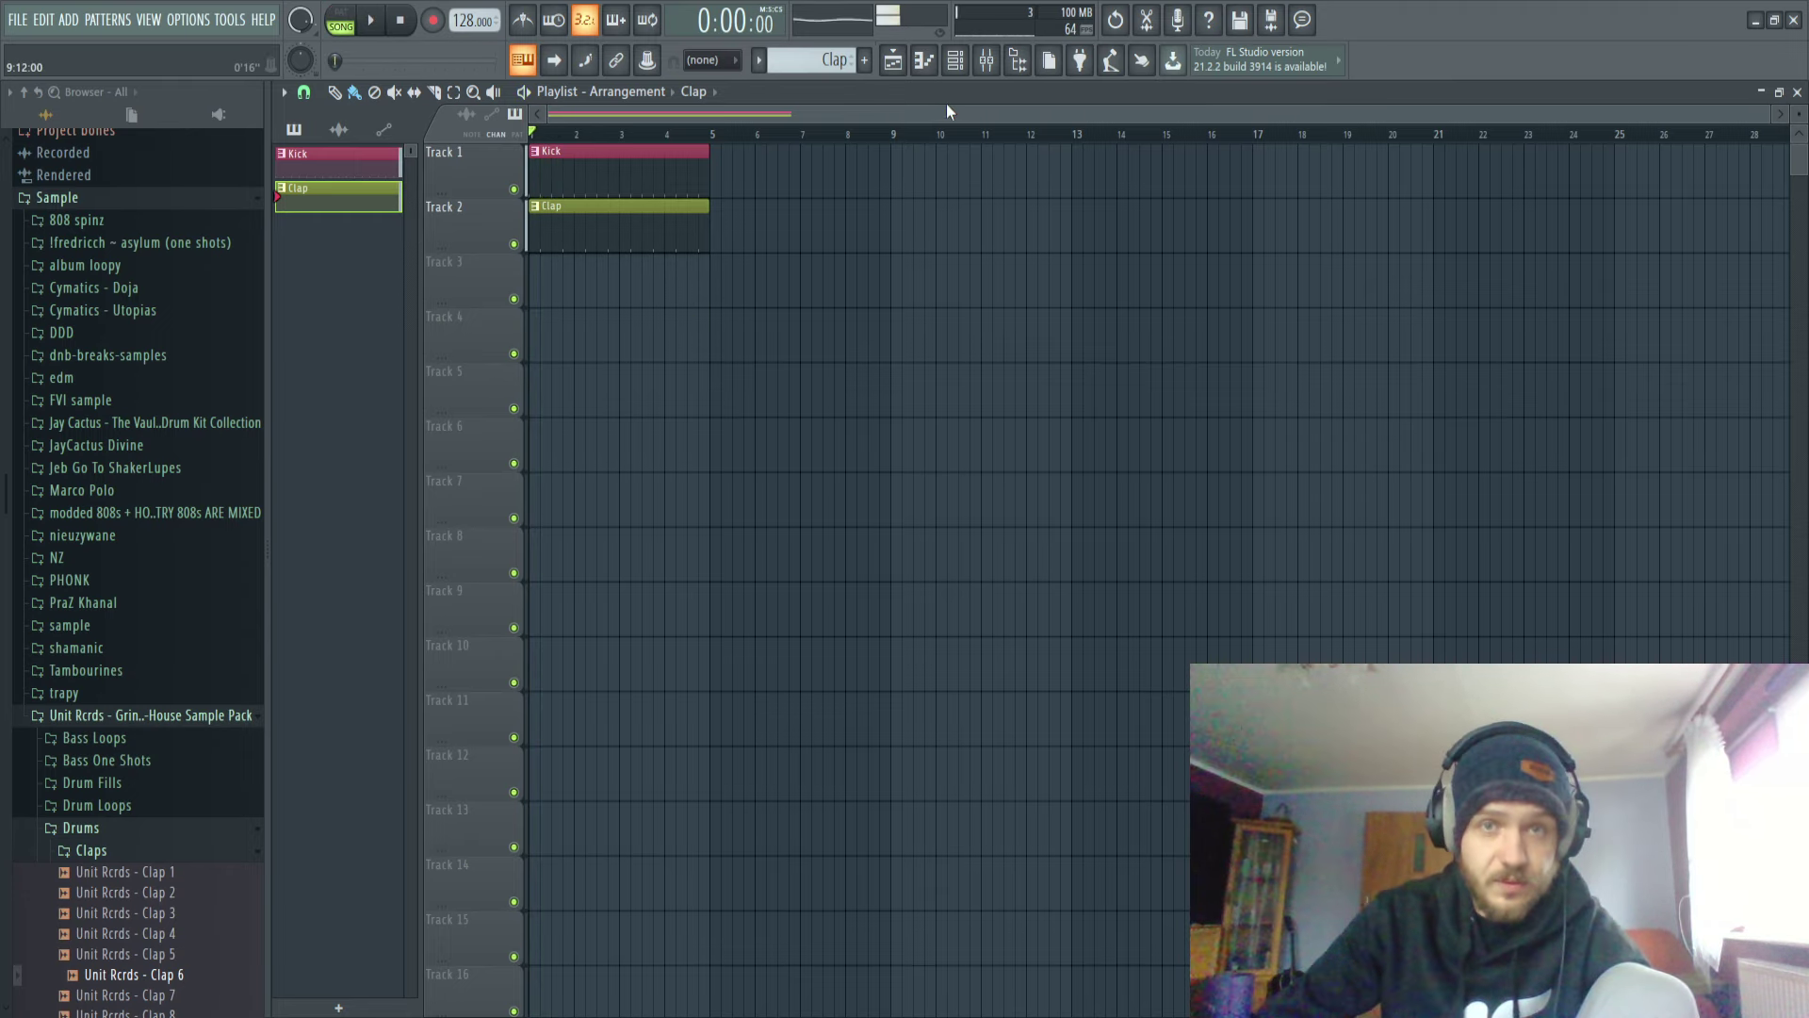
left_click(931, 62)
left_click(954, 62)
left_click_drag(579, 432, 578, 443)
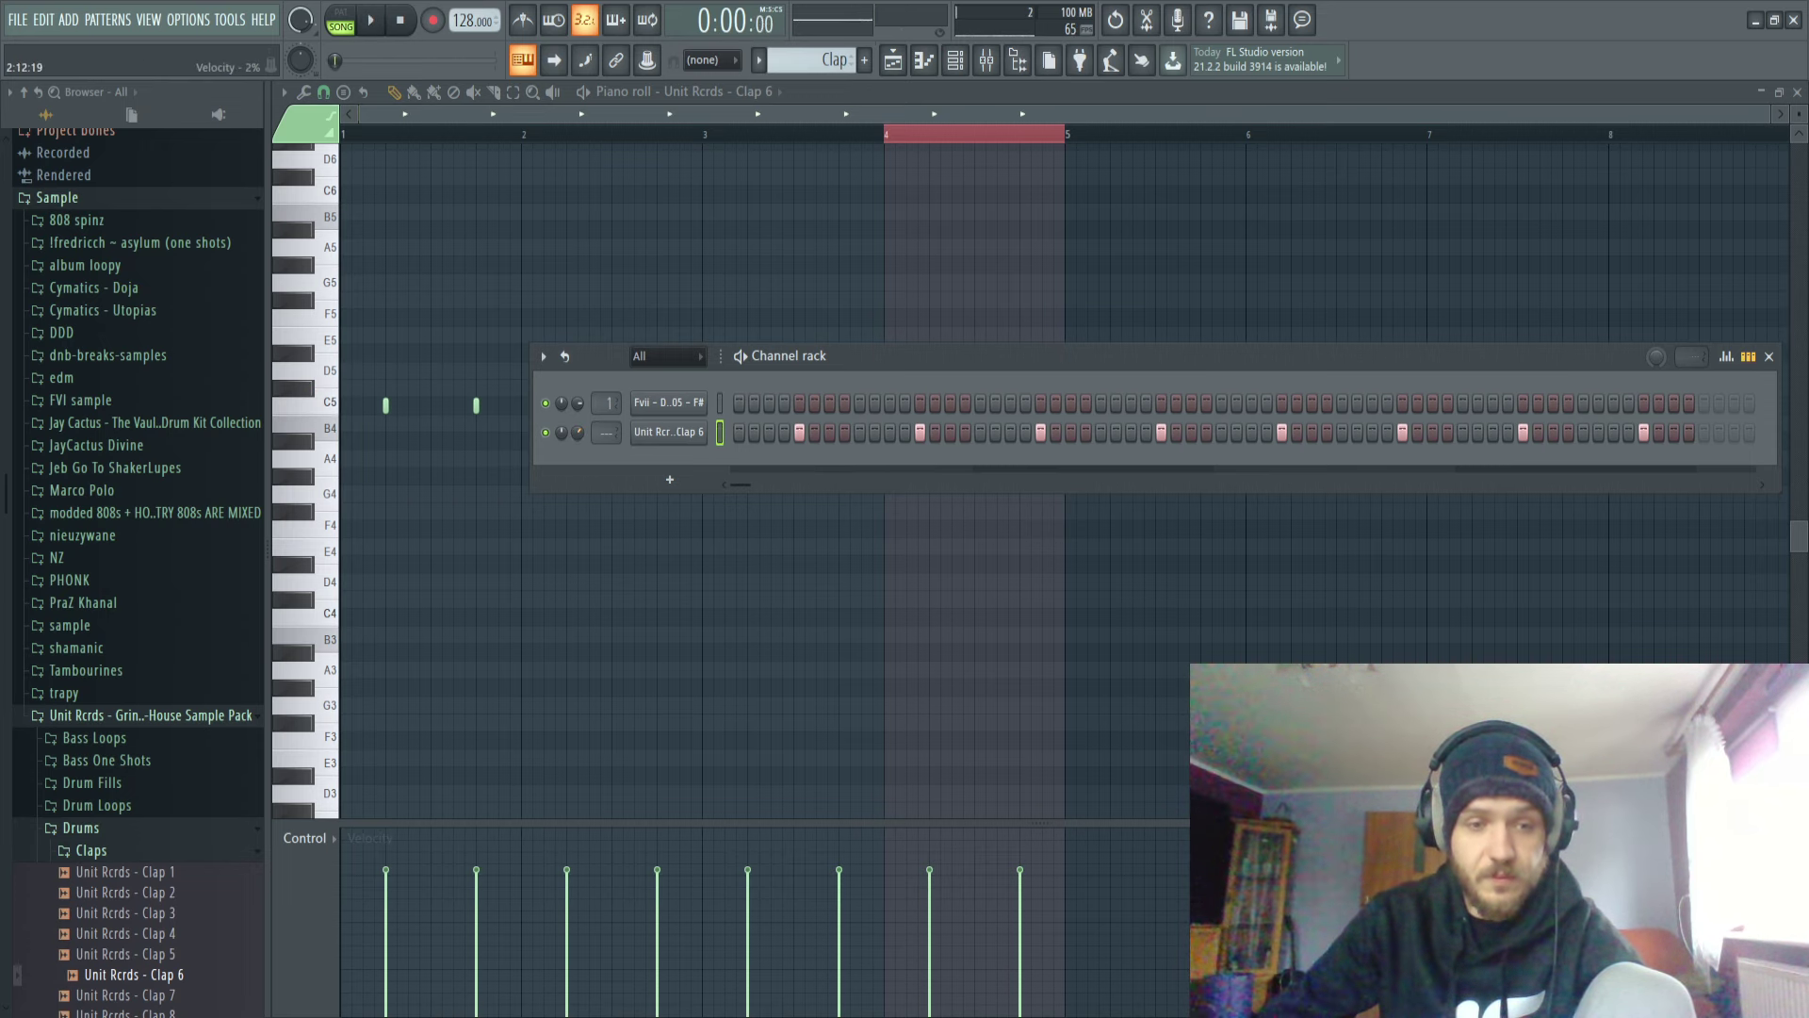
key("space")
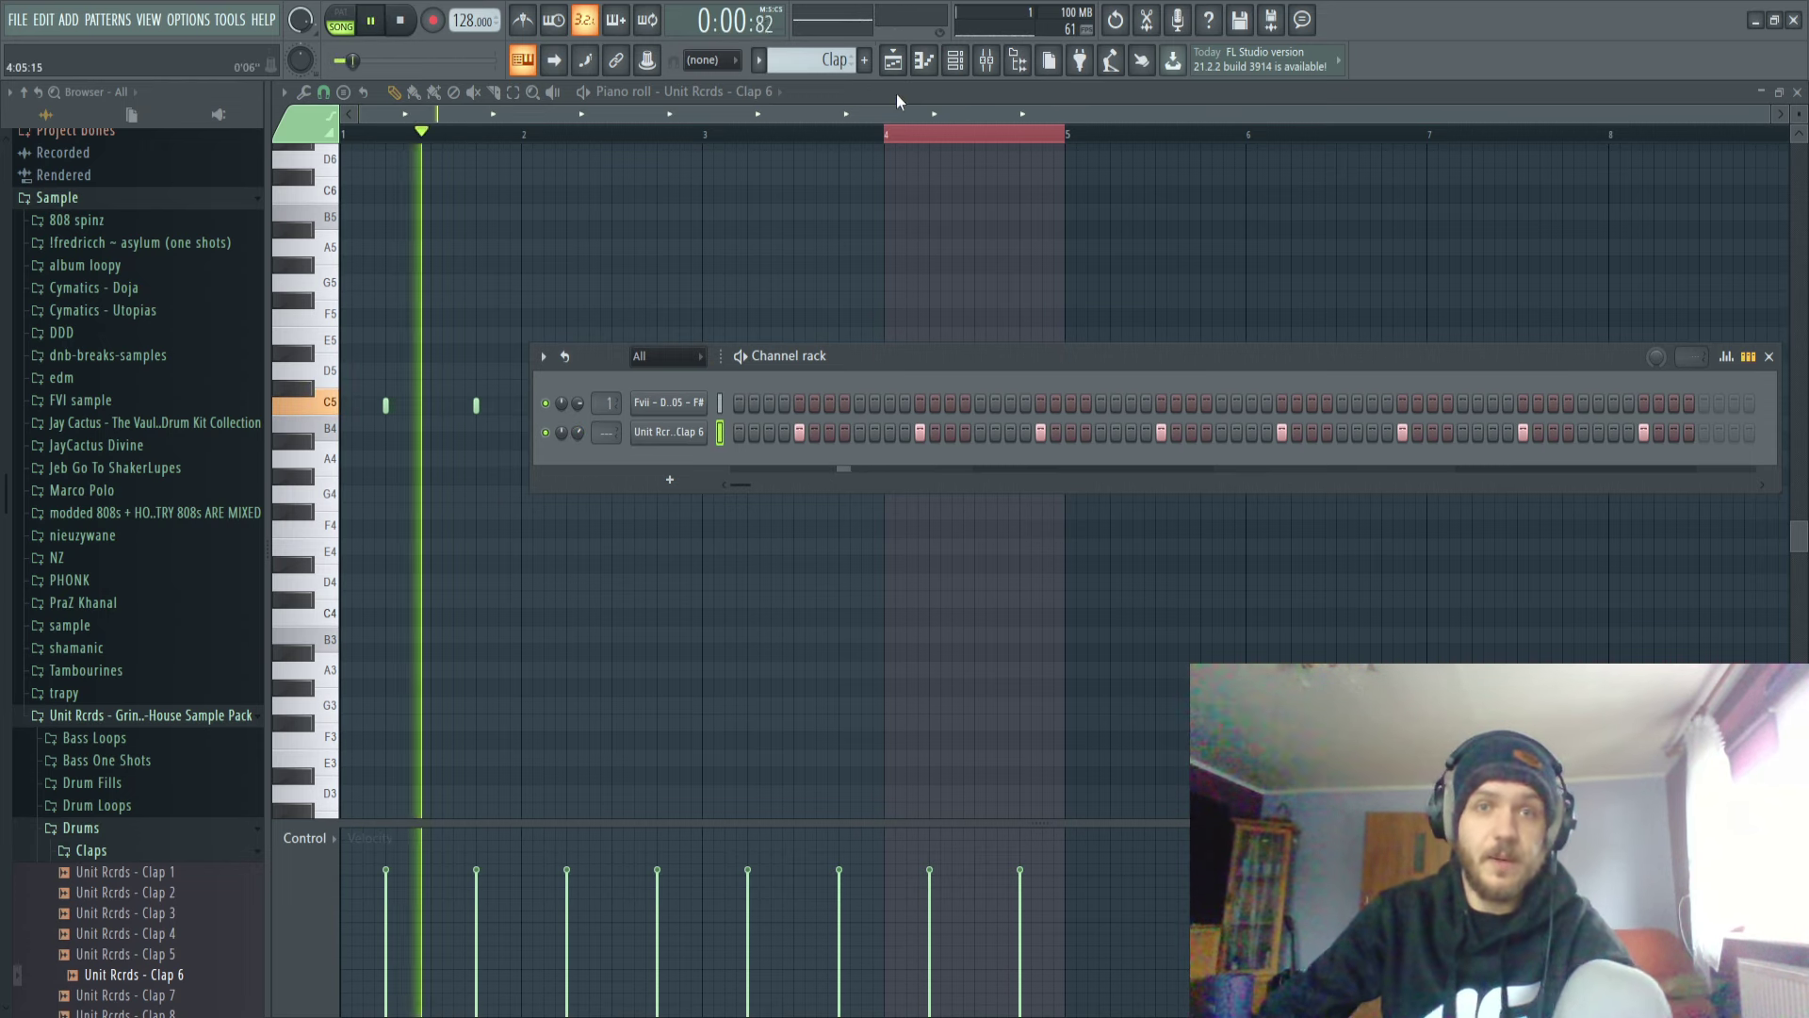
left_click(894, 61)
left_click(894, 61)
key("space")
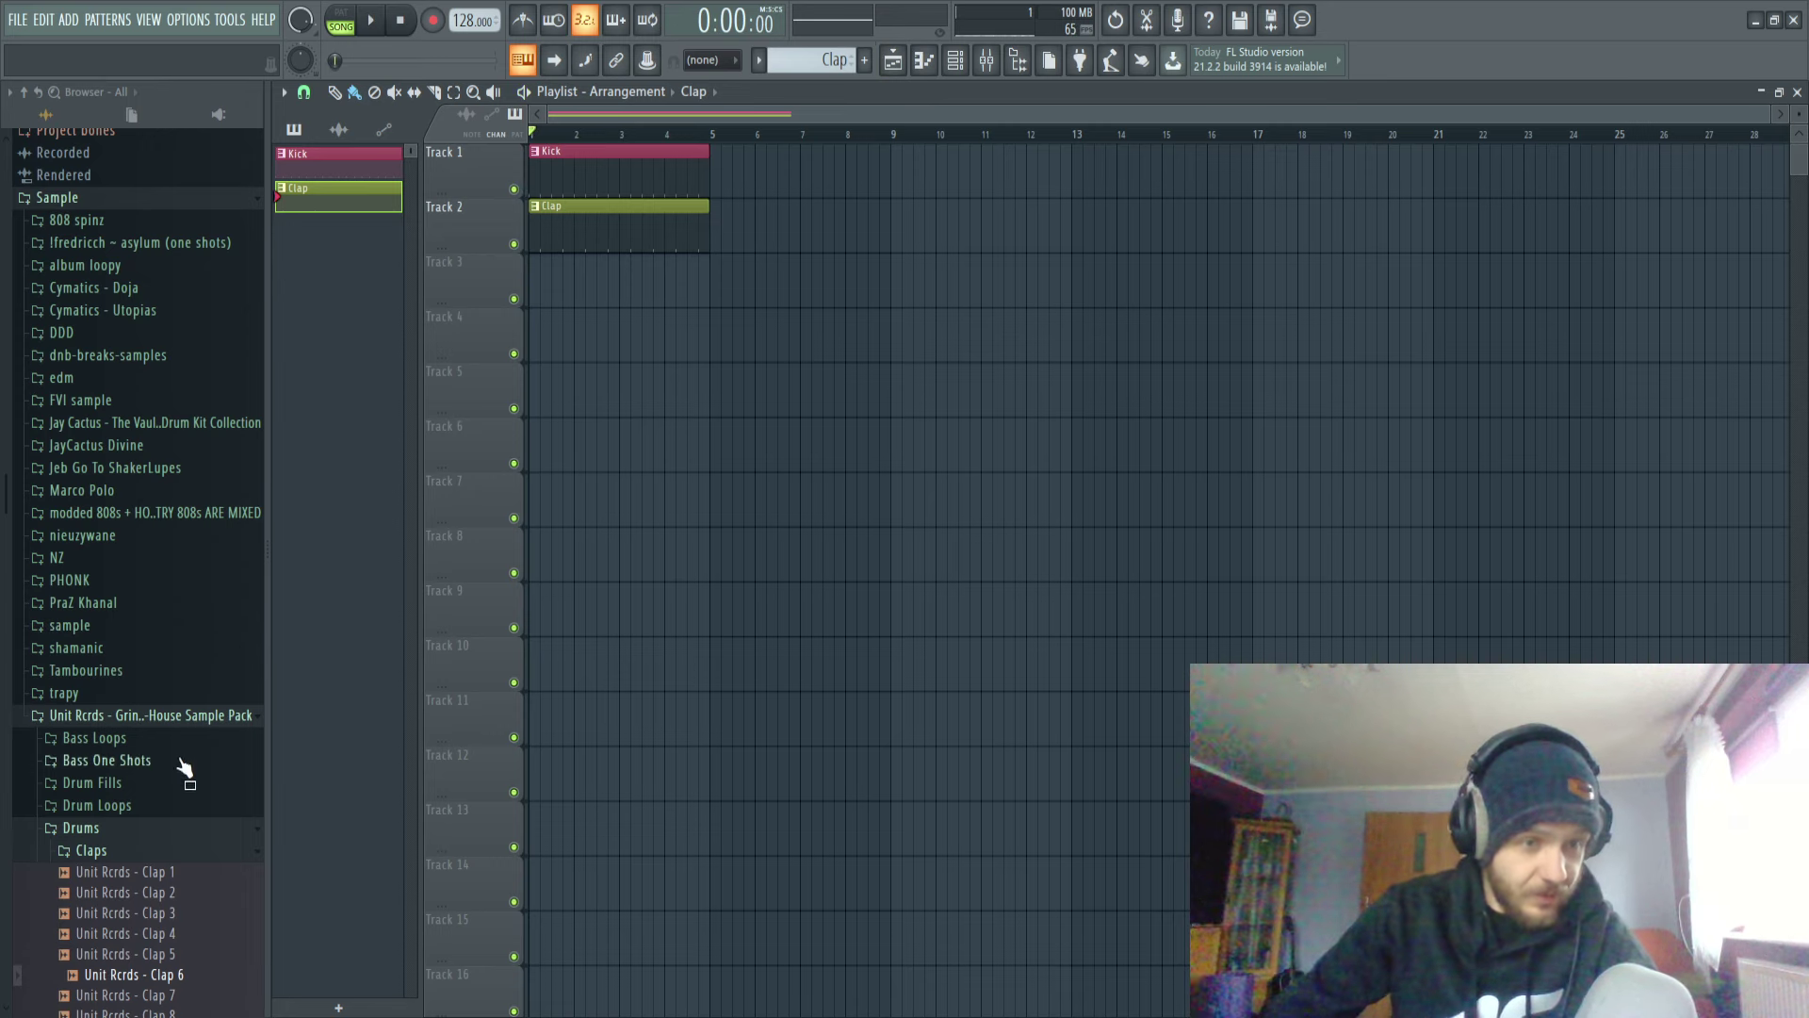
Browse the sample library through the edm folder to the DPTE2 Closed Hats samples.
left_click(954, 61)
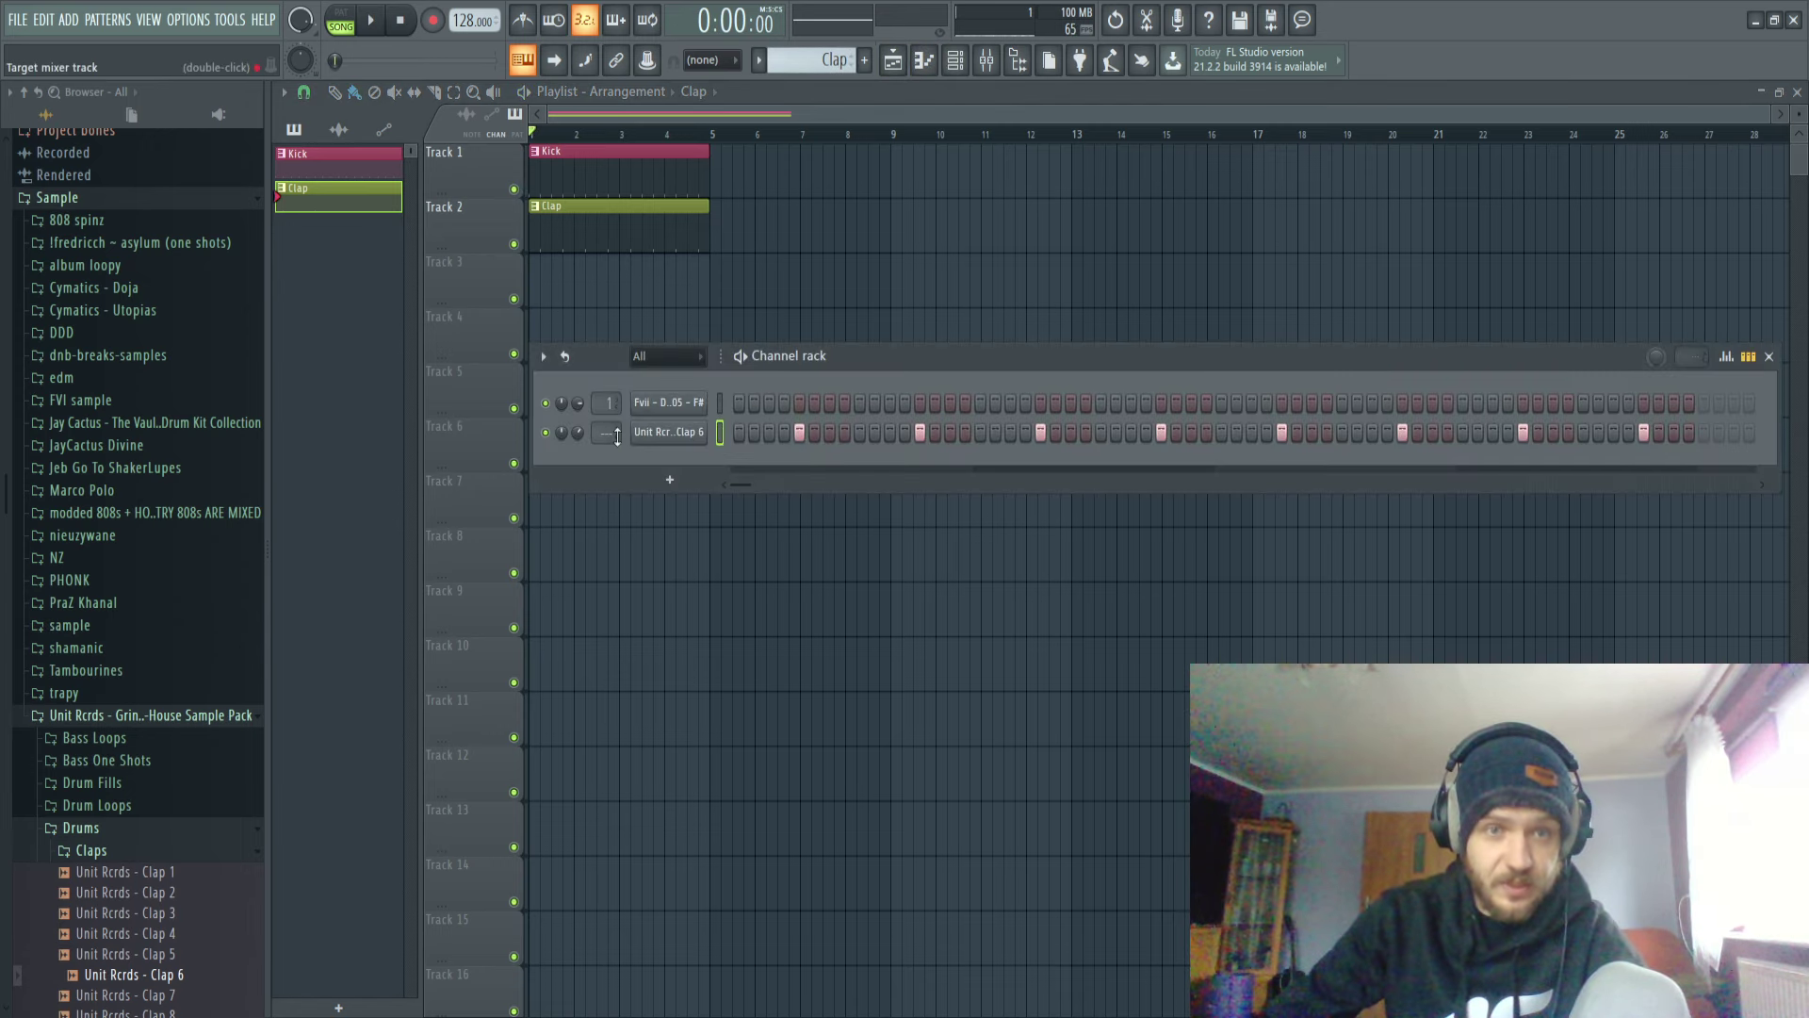
left_click(130, 720)
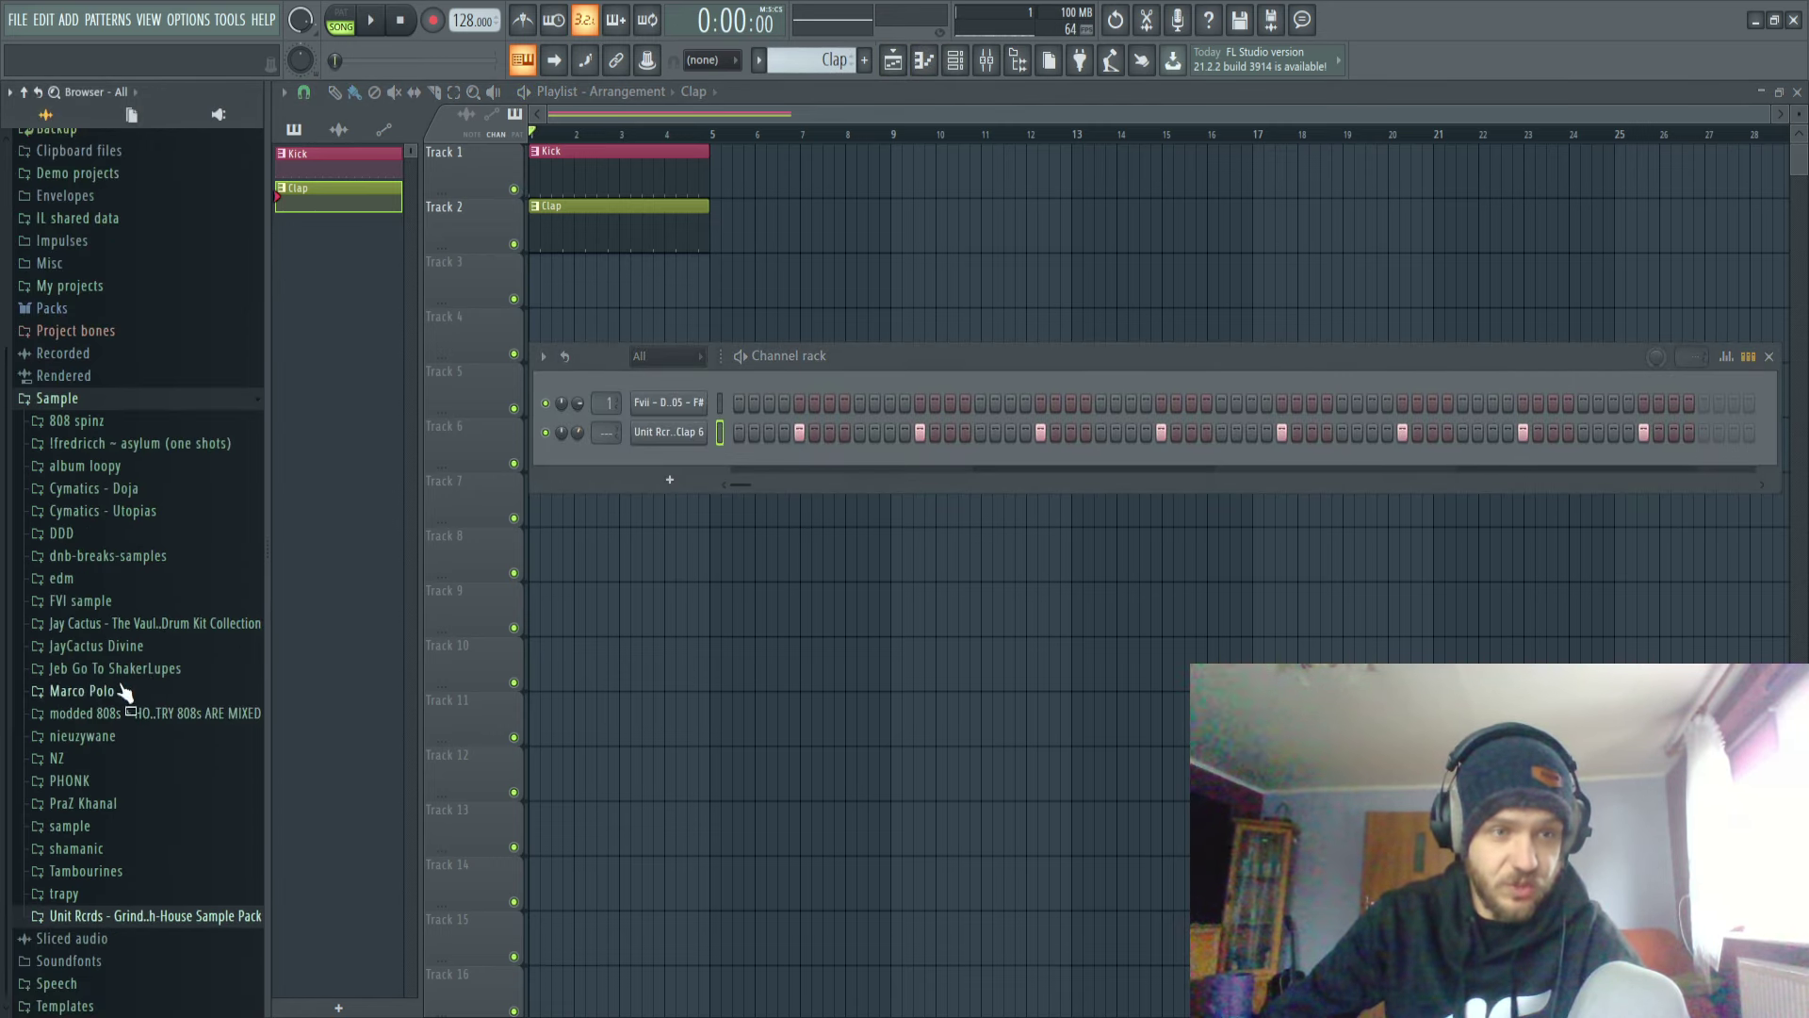
left_click(98, 539)
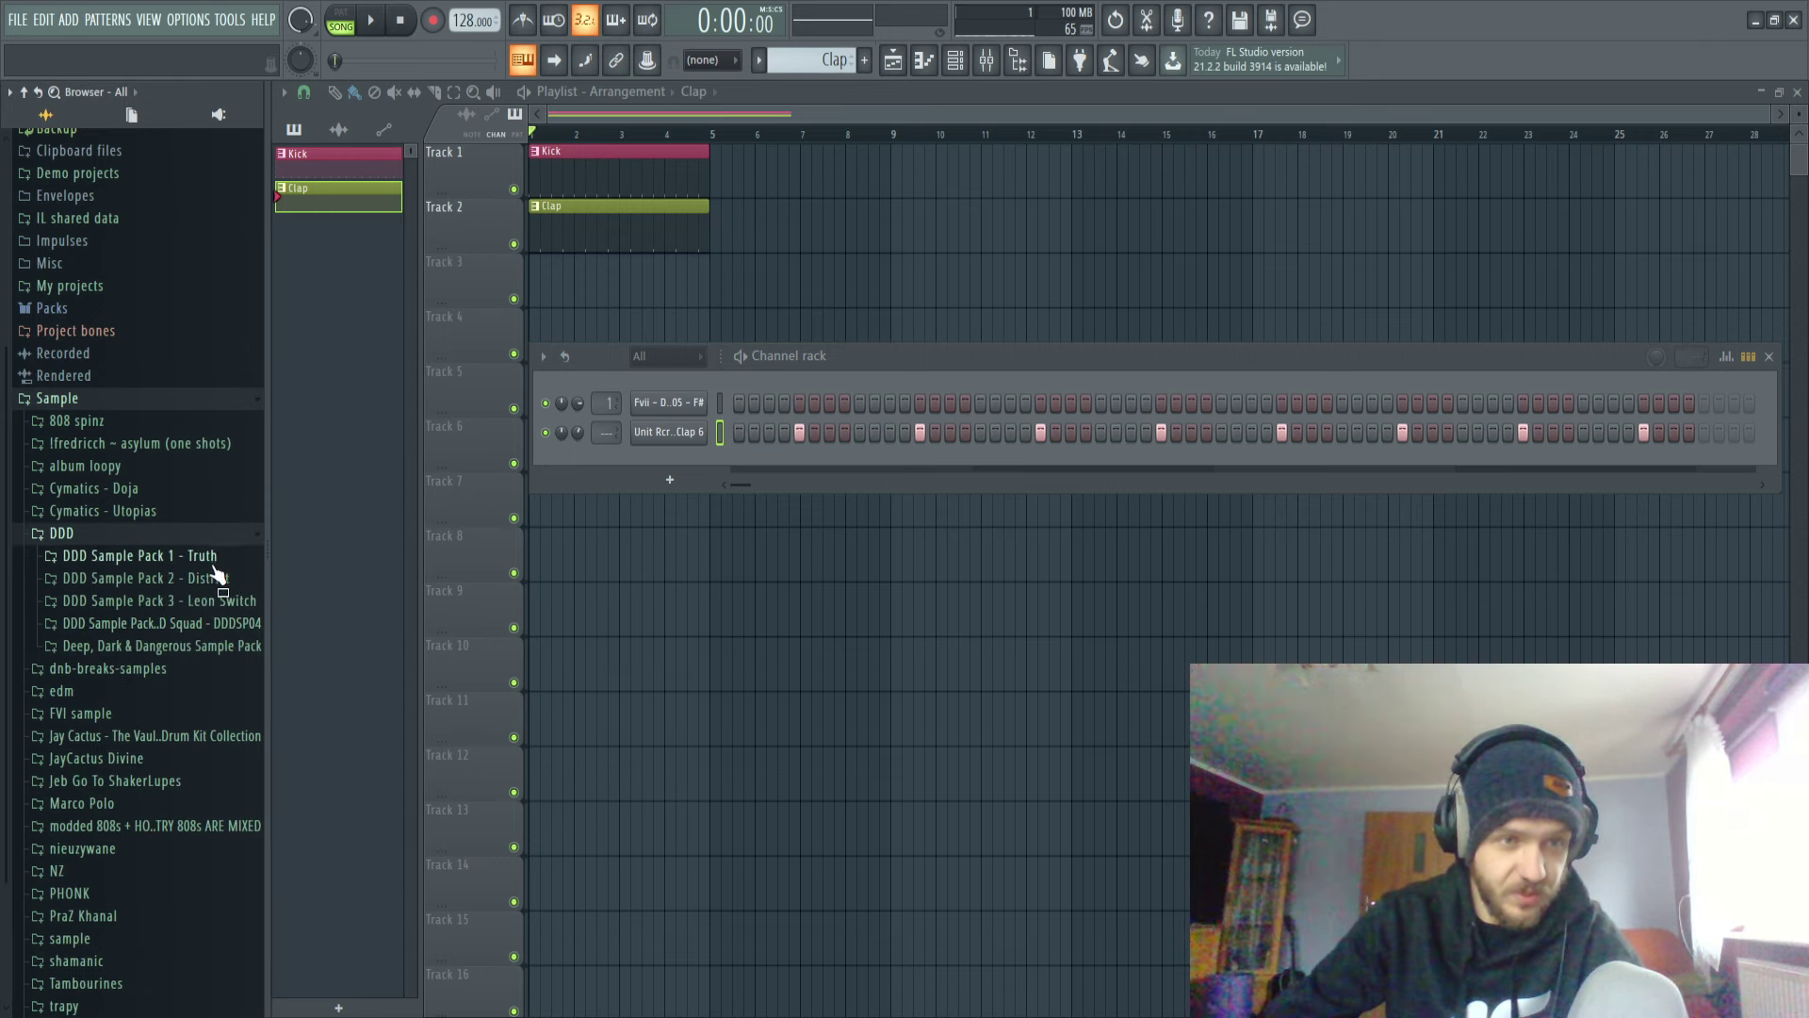
left_click(122, 538)
left_click(103, 578)
left_click(132, 623)
left_click(195, 644)
left_click(217, 640)
left_click(242, 687)
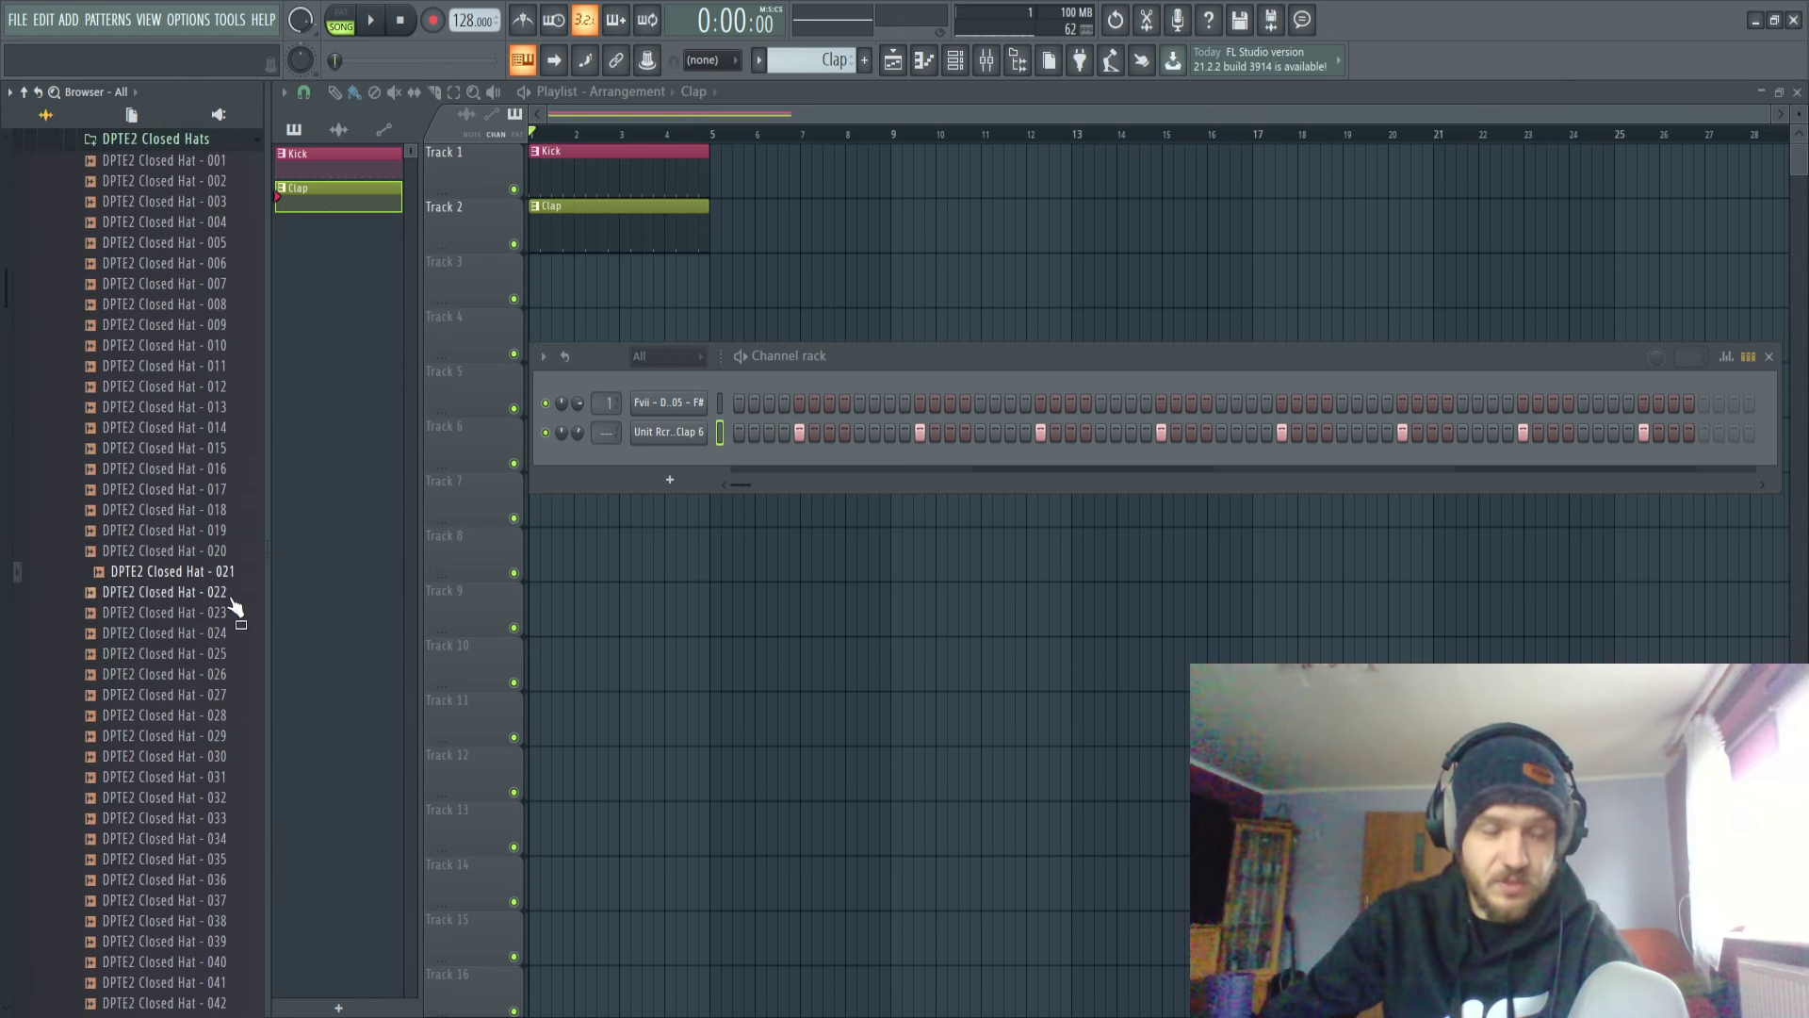
Audition the first closed hat samples and add DPTE2 Closed Hat - 003 as a new channel below the clap.
left_click(223, 179)
left_click(224, 201)
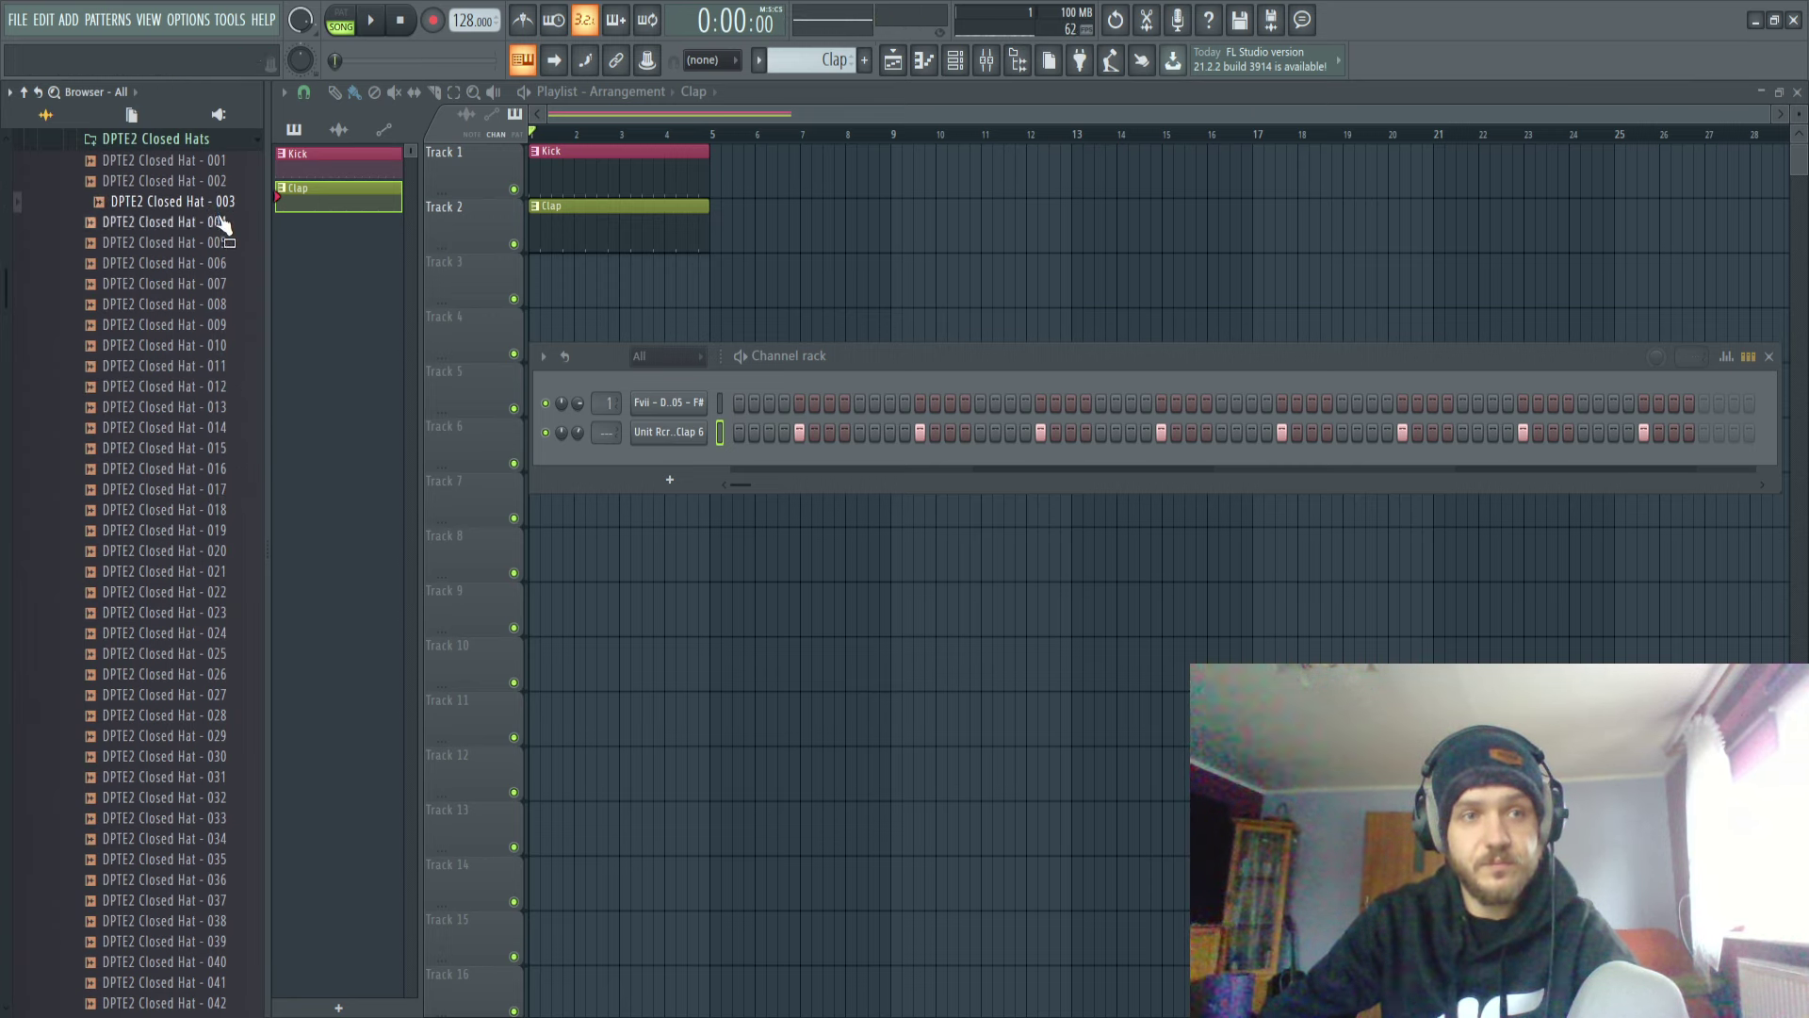
left_click_drag(224, 215, 669, 452)
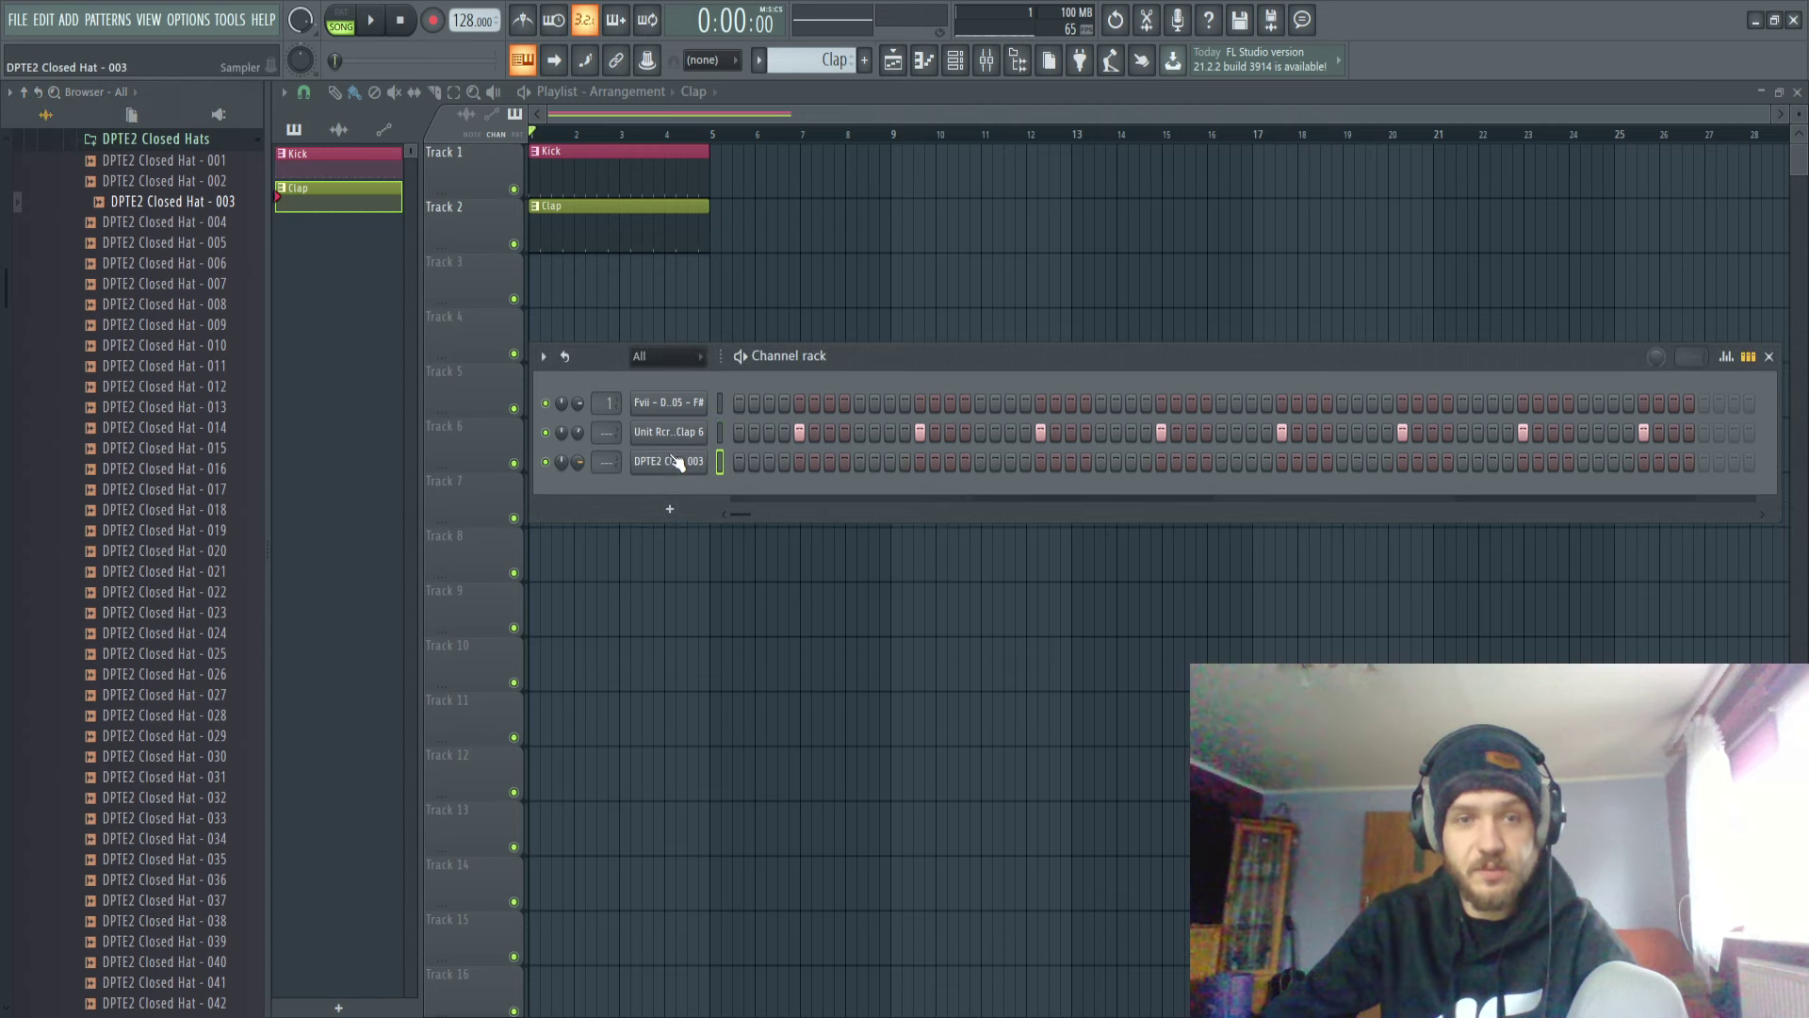
Create a new pattern named hihat and enter off-beat hat hits on steps 3, 7, 11 and 15.
left_click(864, 61)
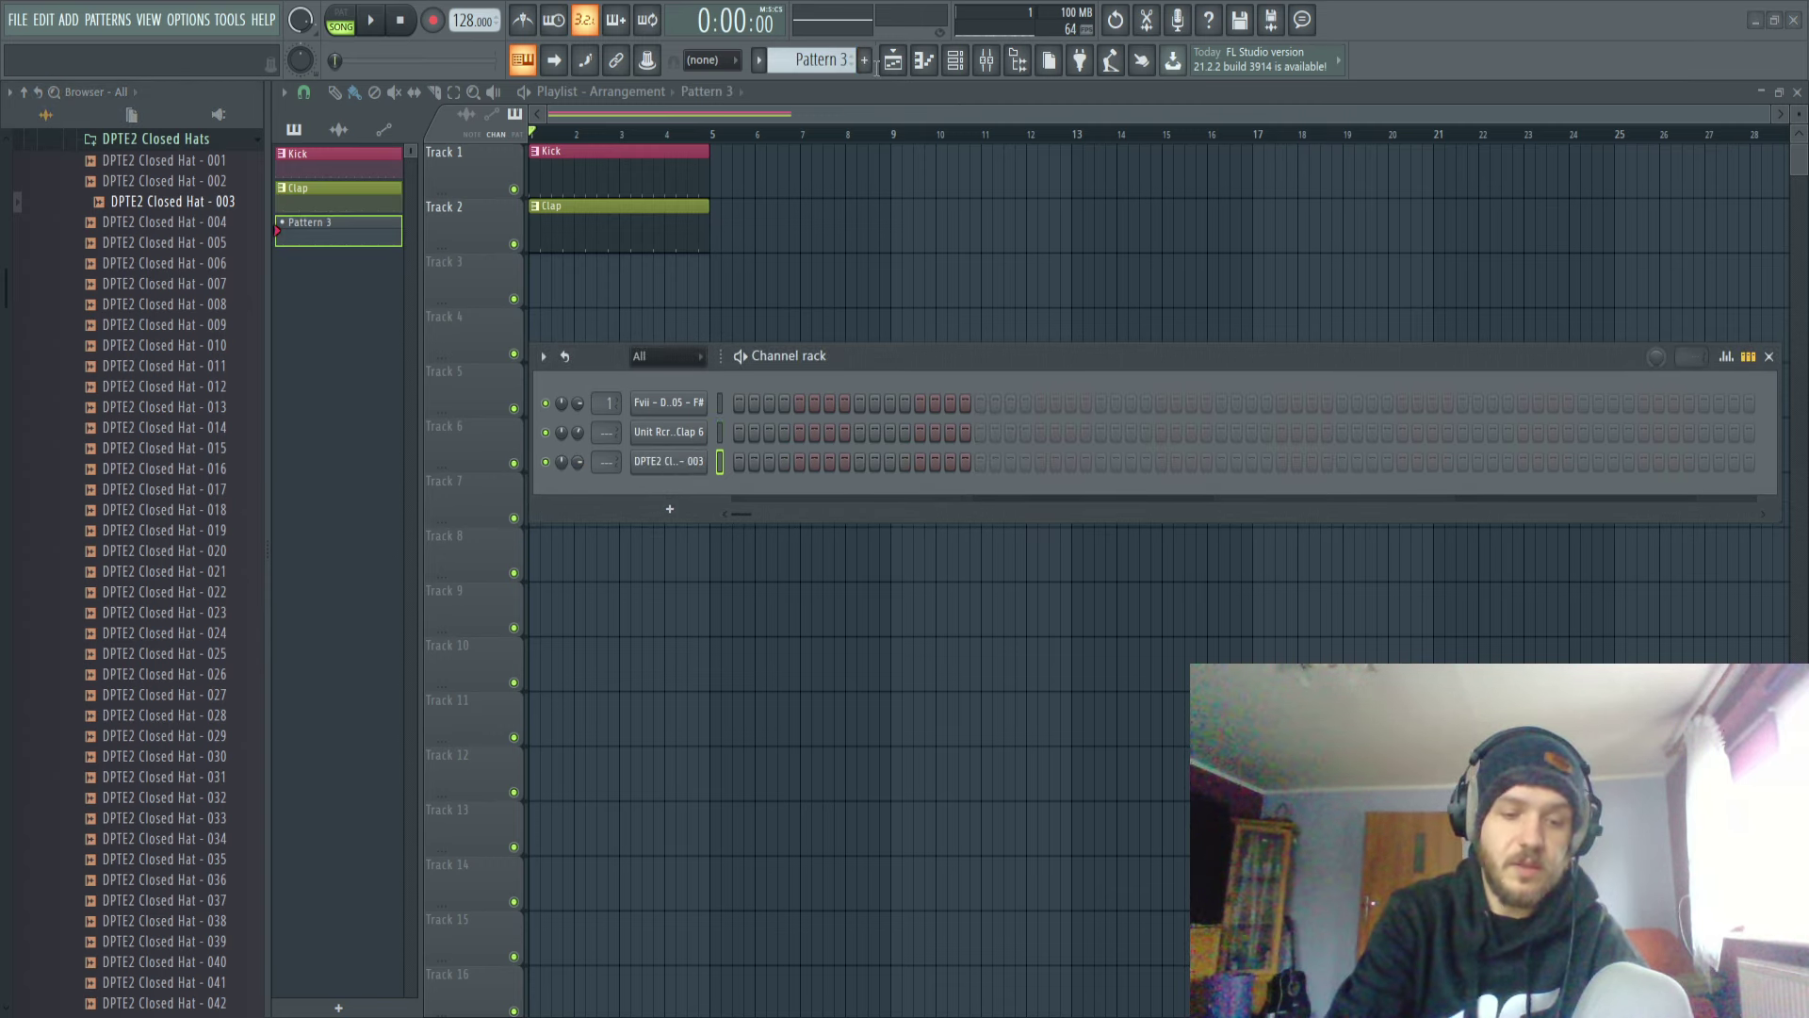
type("hihat")
key("Return")
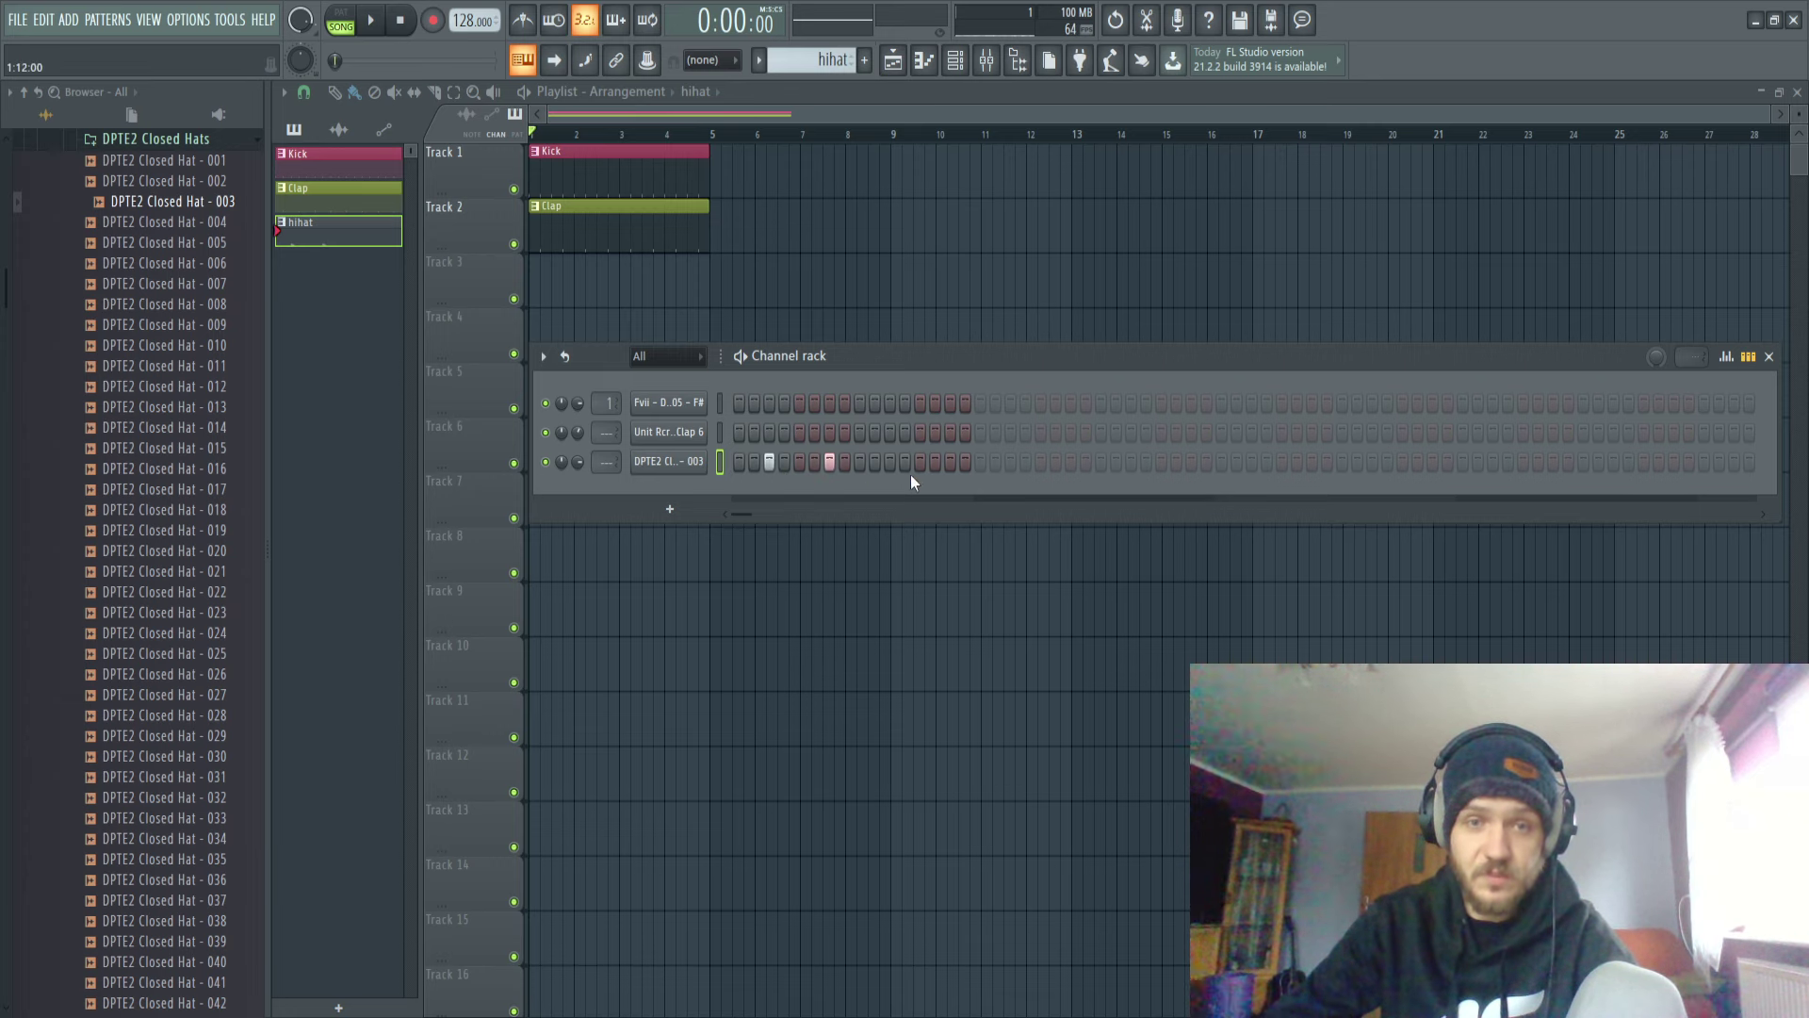
left_click(952, 460)
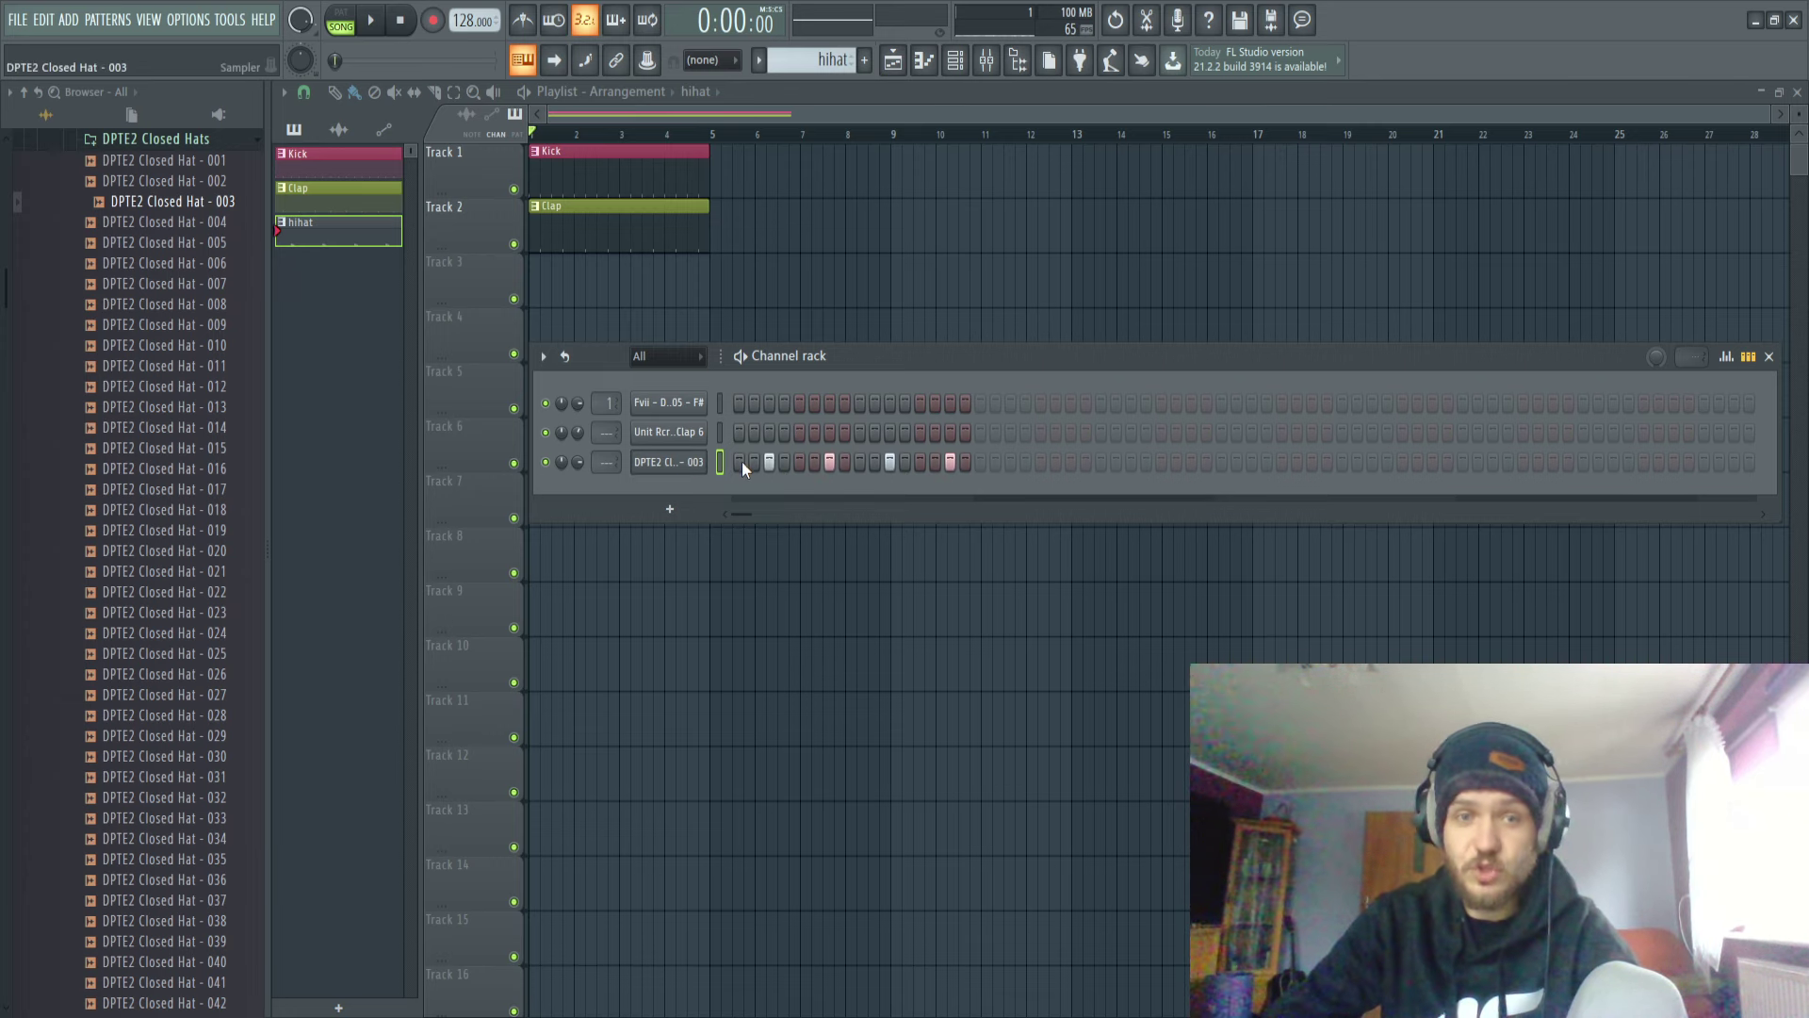
Duplicate the hi-hat's one-bar note sequence three times in the piano roll to fill four bars.
key("F7")
left_click_drag(523, 137, 424, 274)
key("ctrl+b")
key("ctrl+b")
key("ctrl+b")
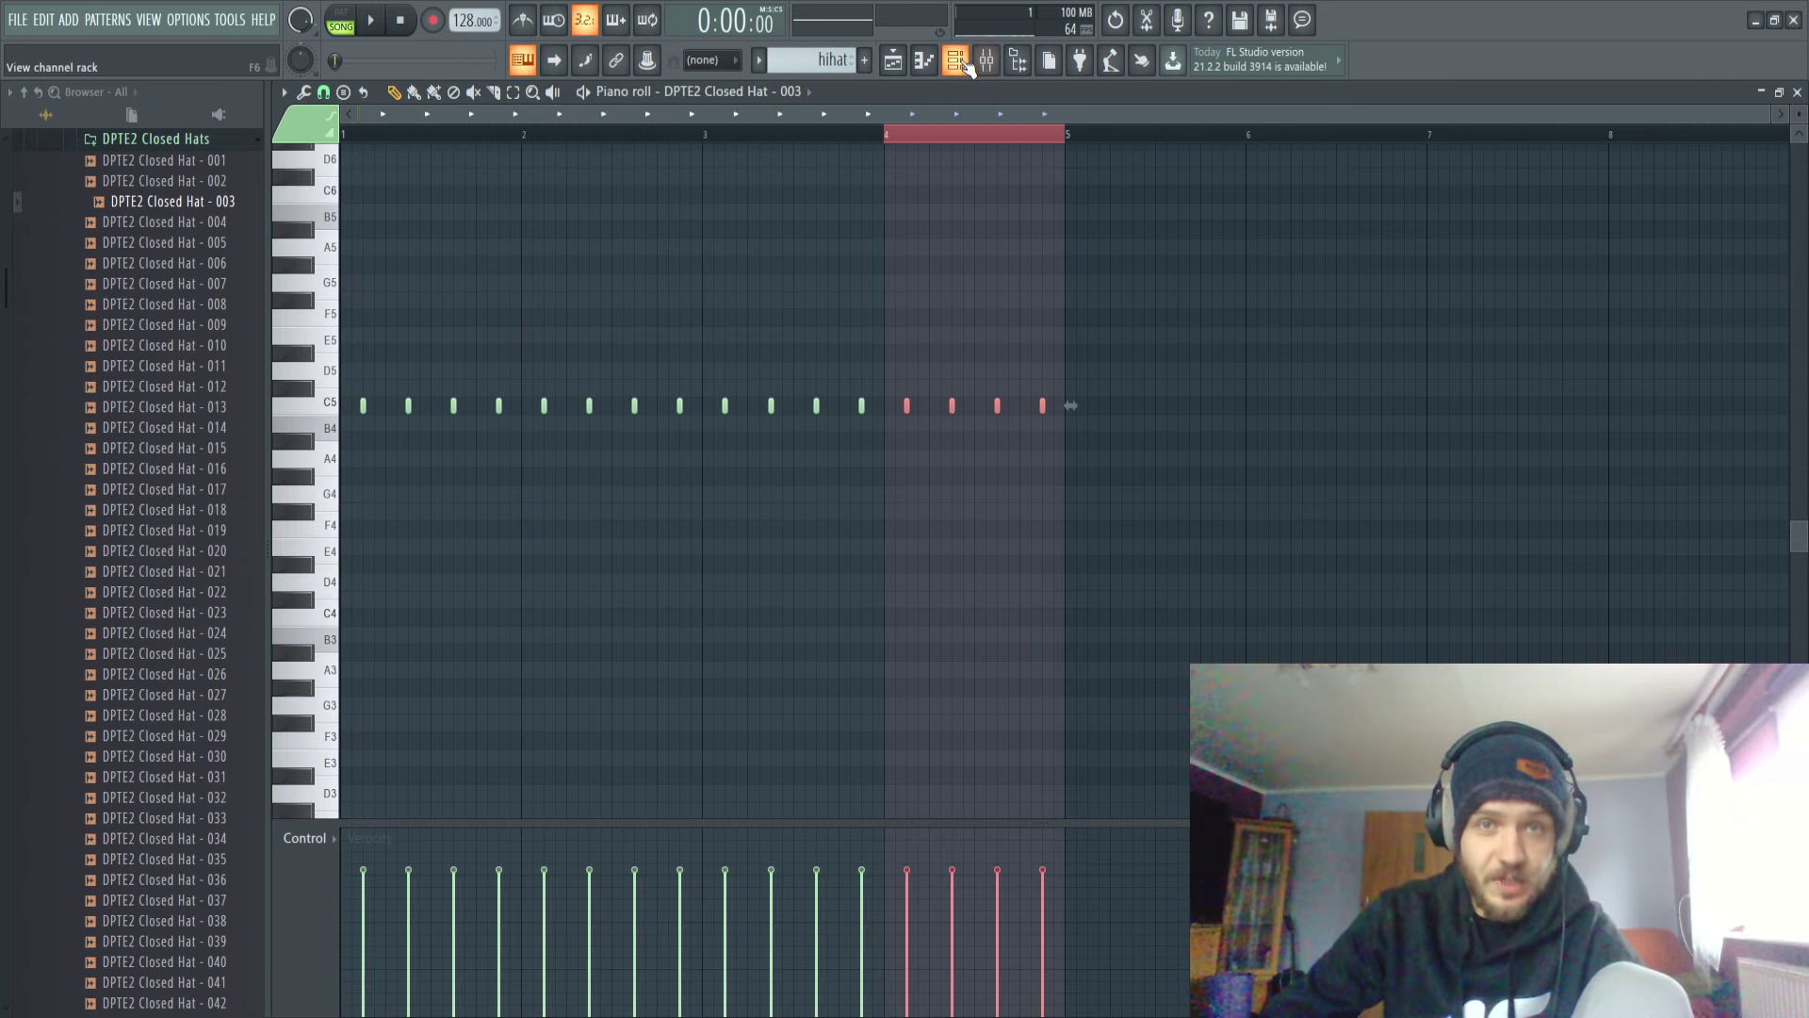
Place the hihat pattern on Track 3 at bar 1 of the playlist and colour it reddish brown.
left_click(892, 61)
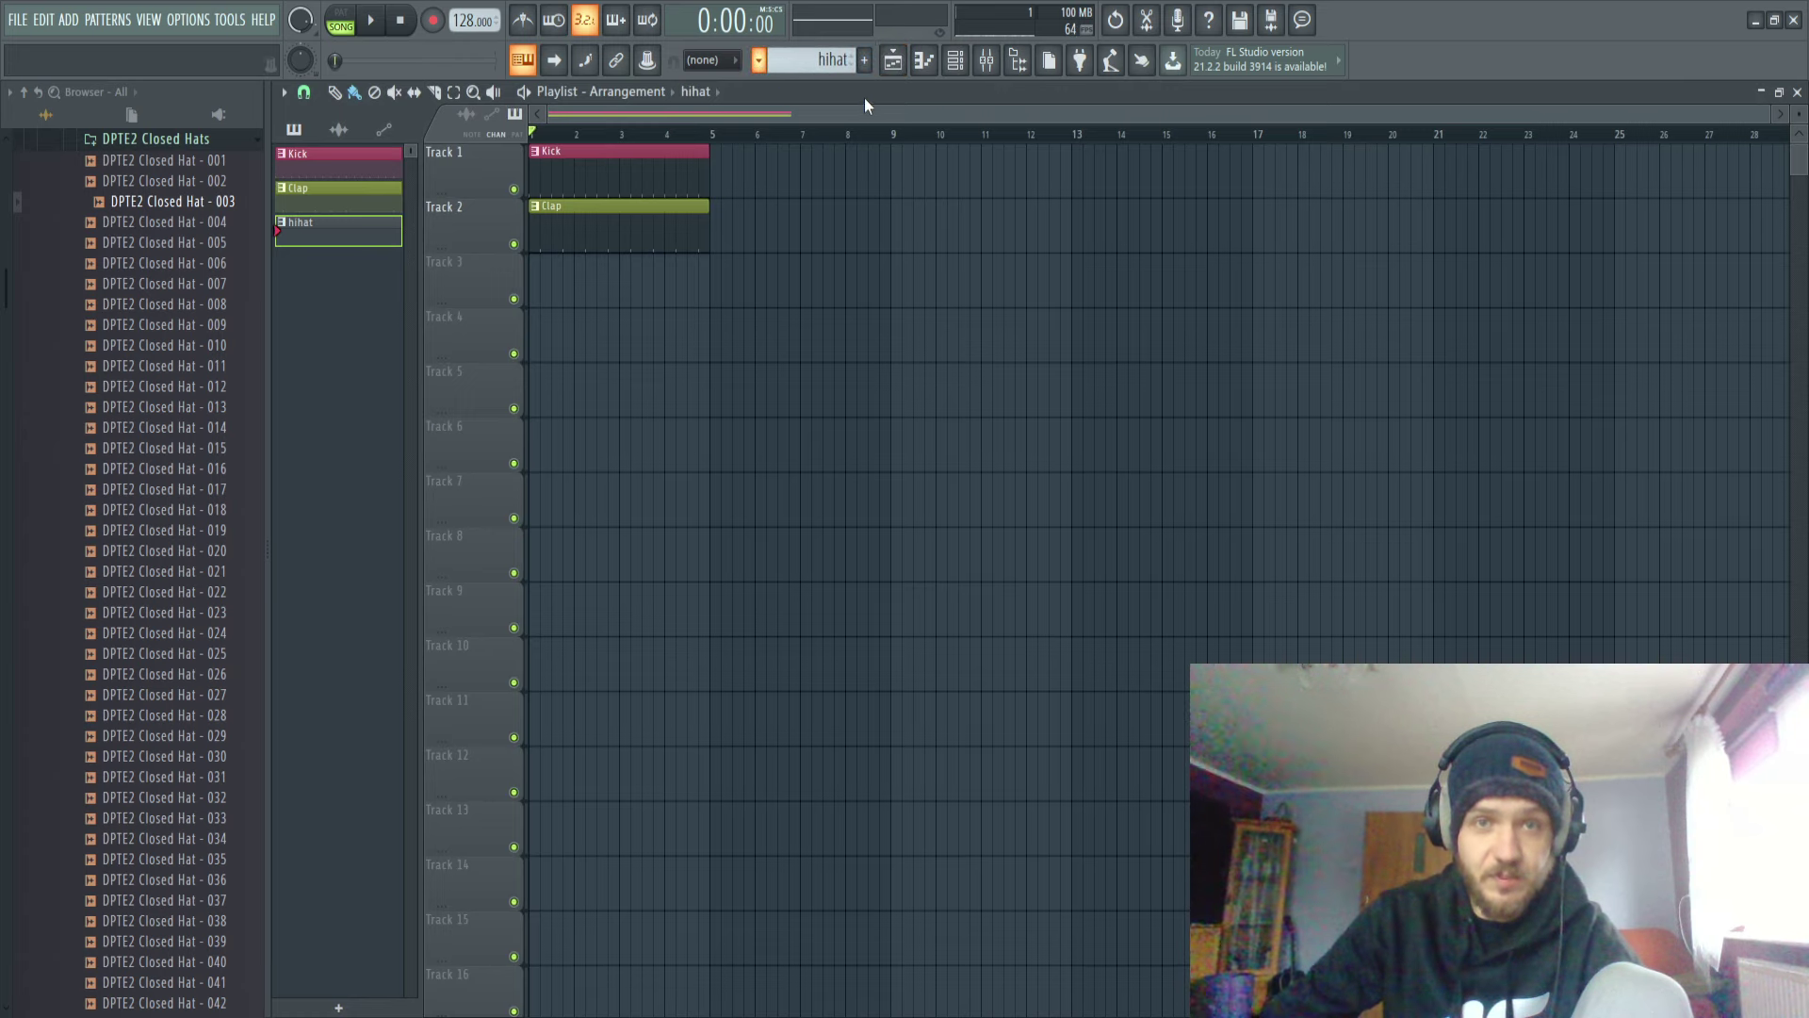
left_click(597, 205)
left_click_drag(347, 238, 546, 276)
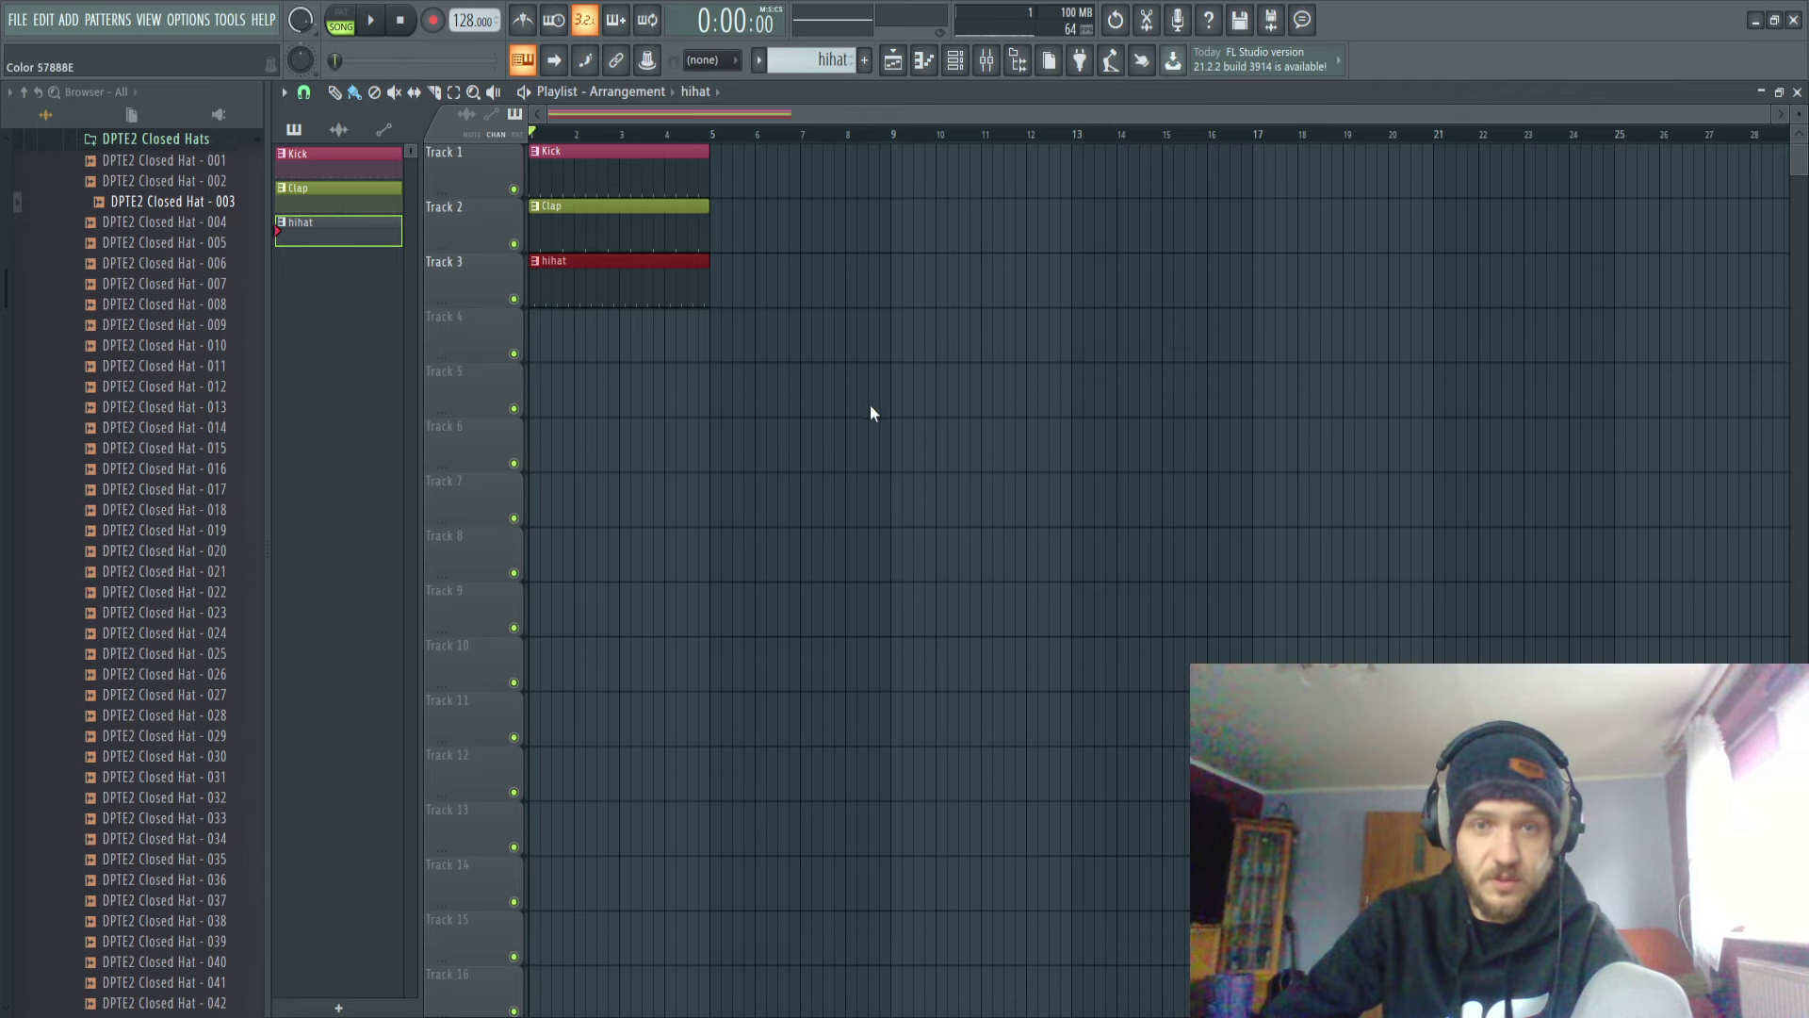
left_click(834, 460)
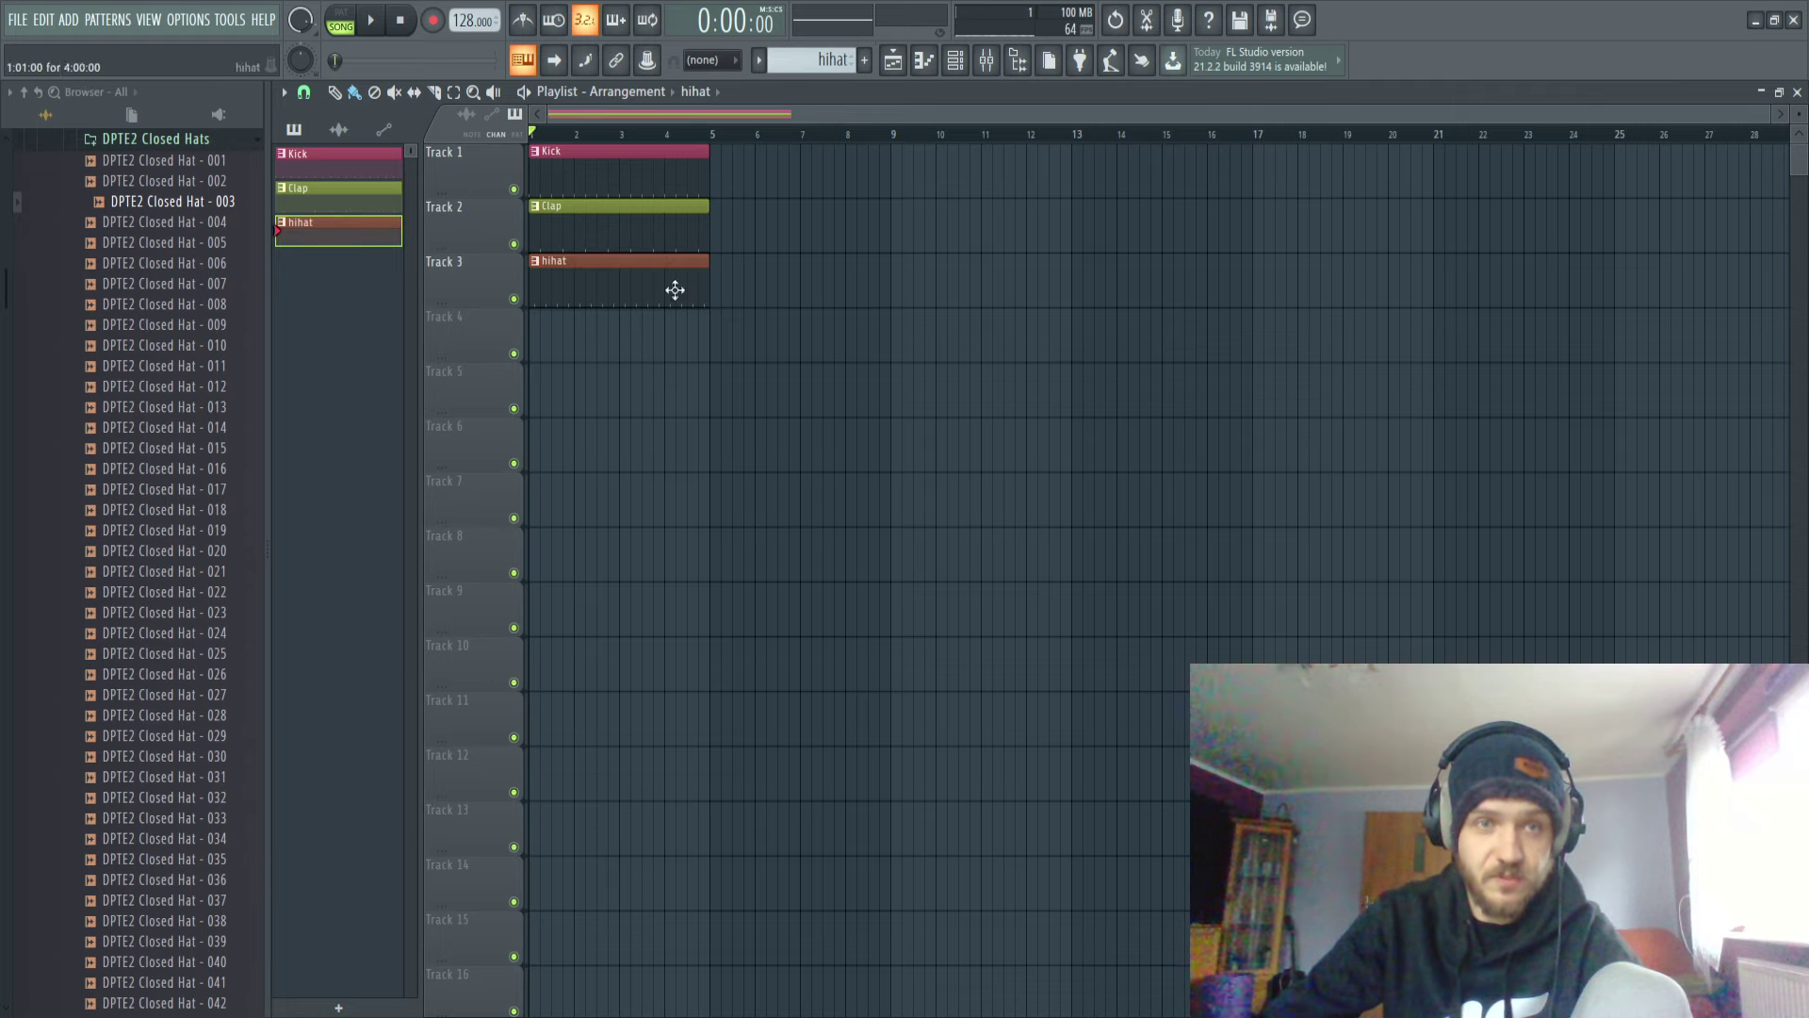
Play the kick, clap and hi-hat together and lower the hi-hat channel's volume to about 57%.
key("F6")
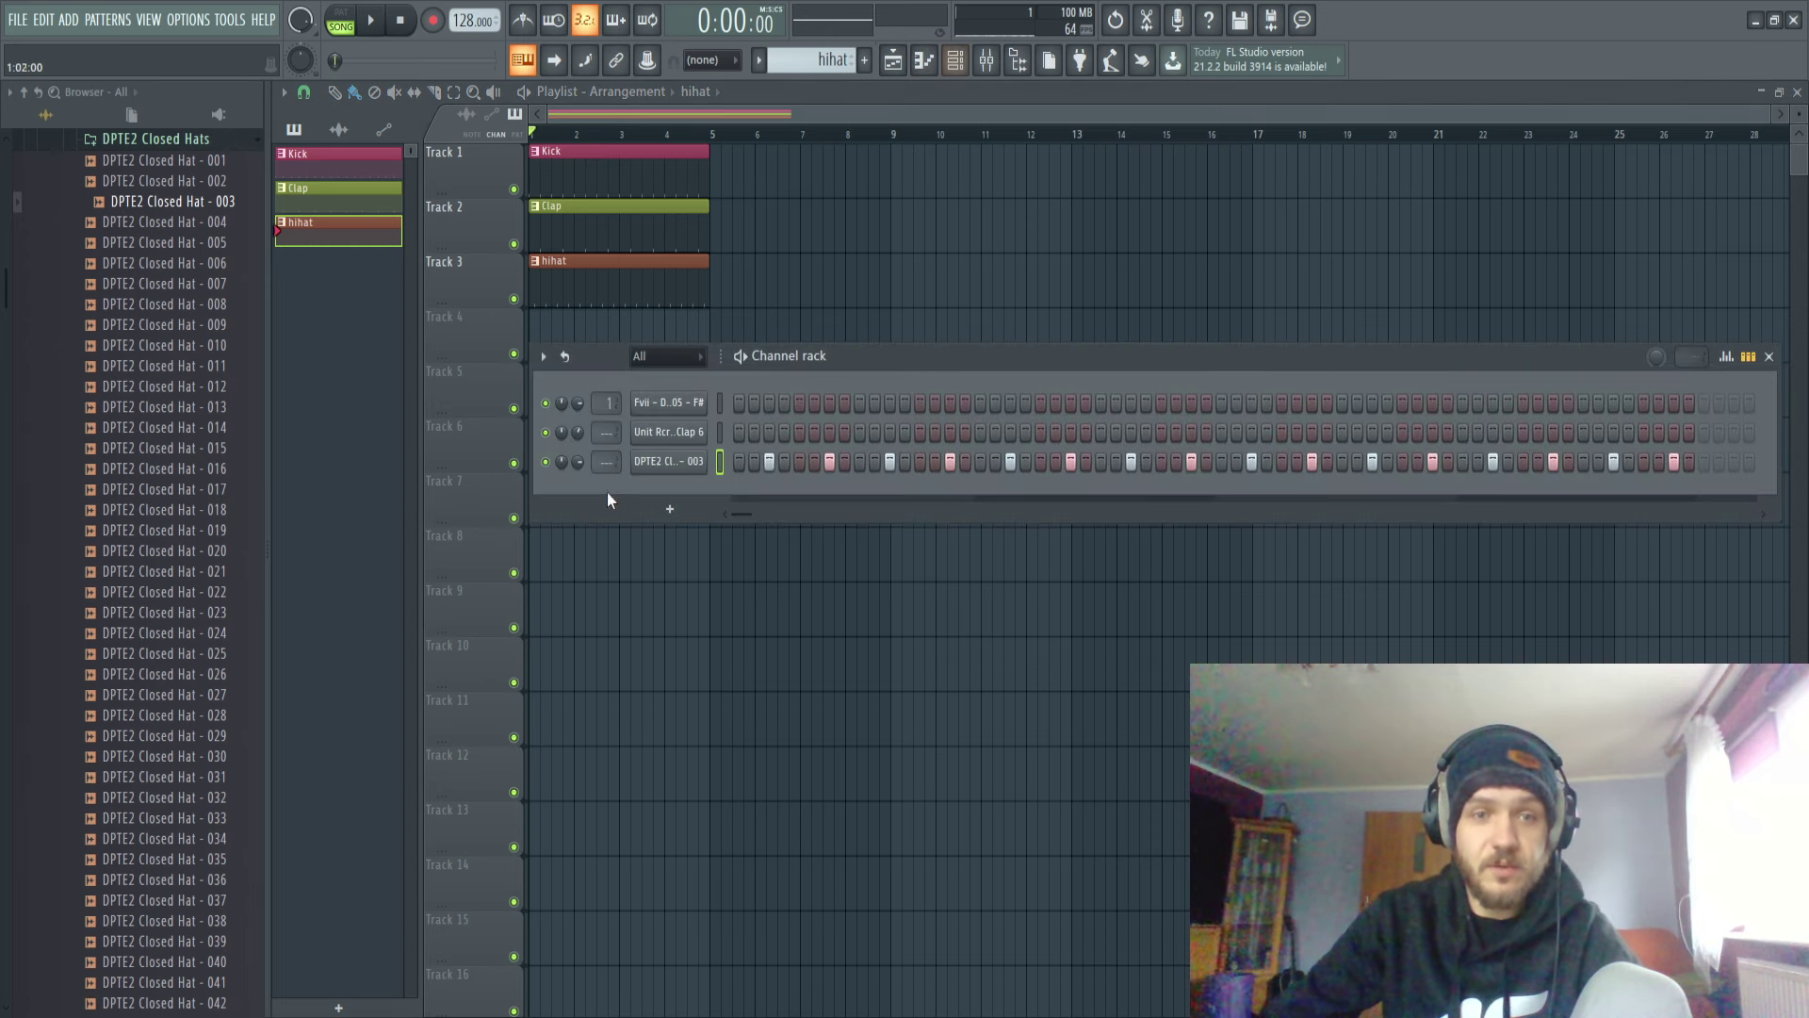
key("space")
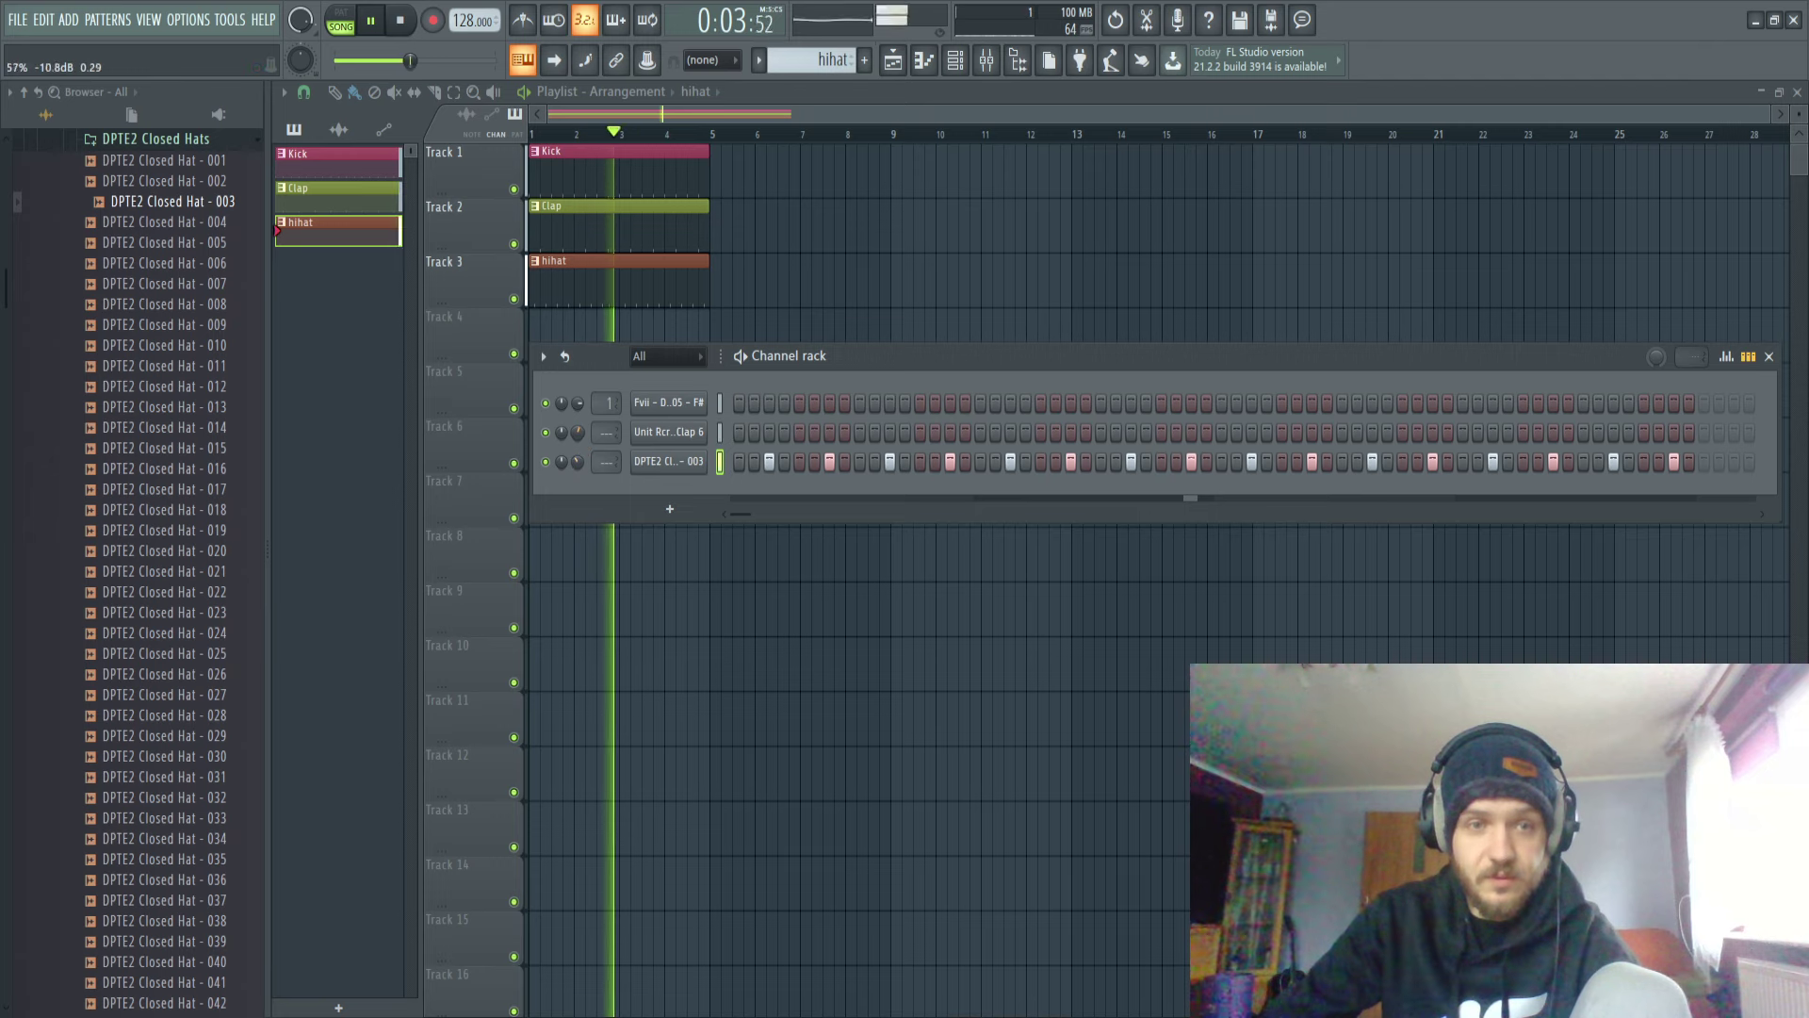
key("space")
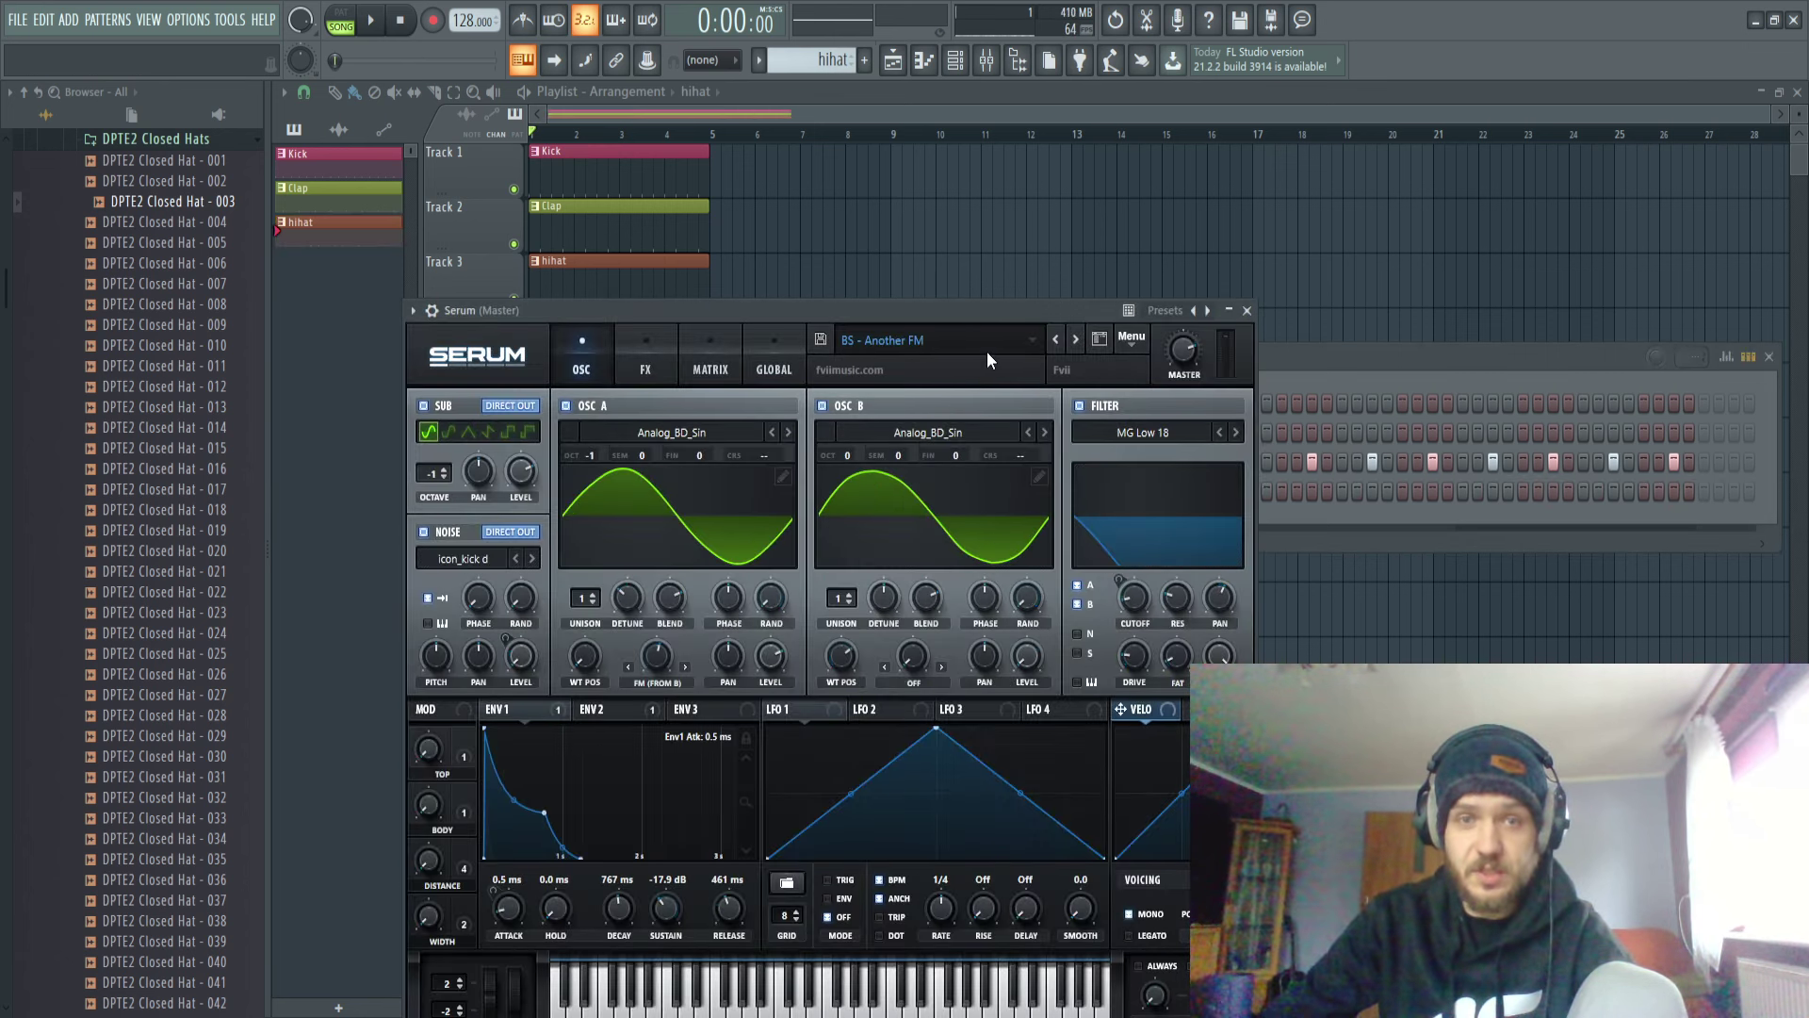
Audition Serum's bass presets from BS - Another FM through BS - More FM with test notes while the drum loop plays.
key("x")
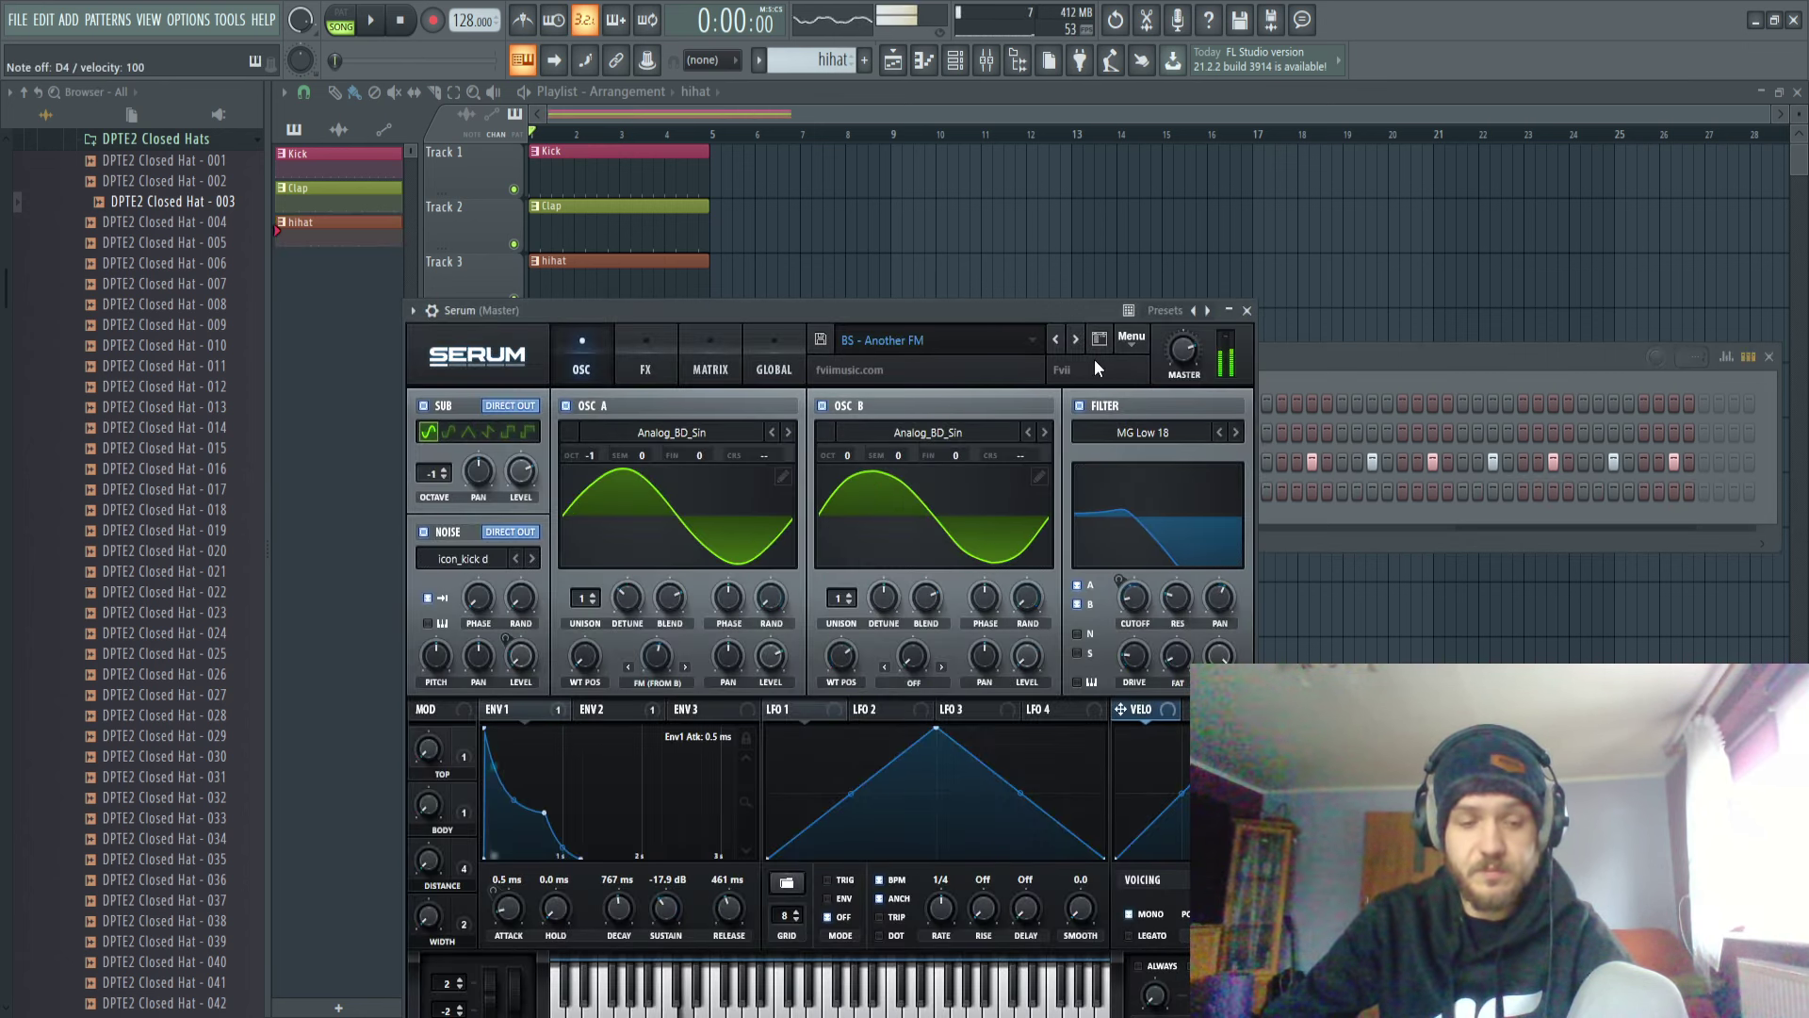
key("space")
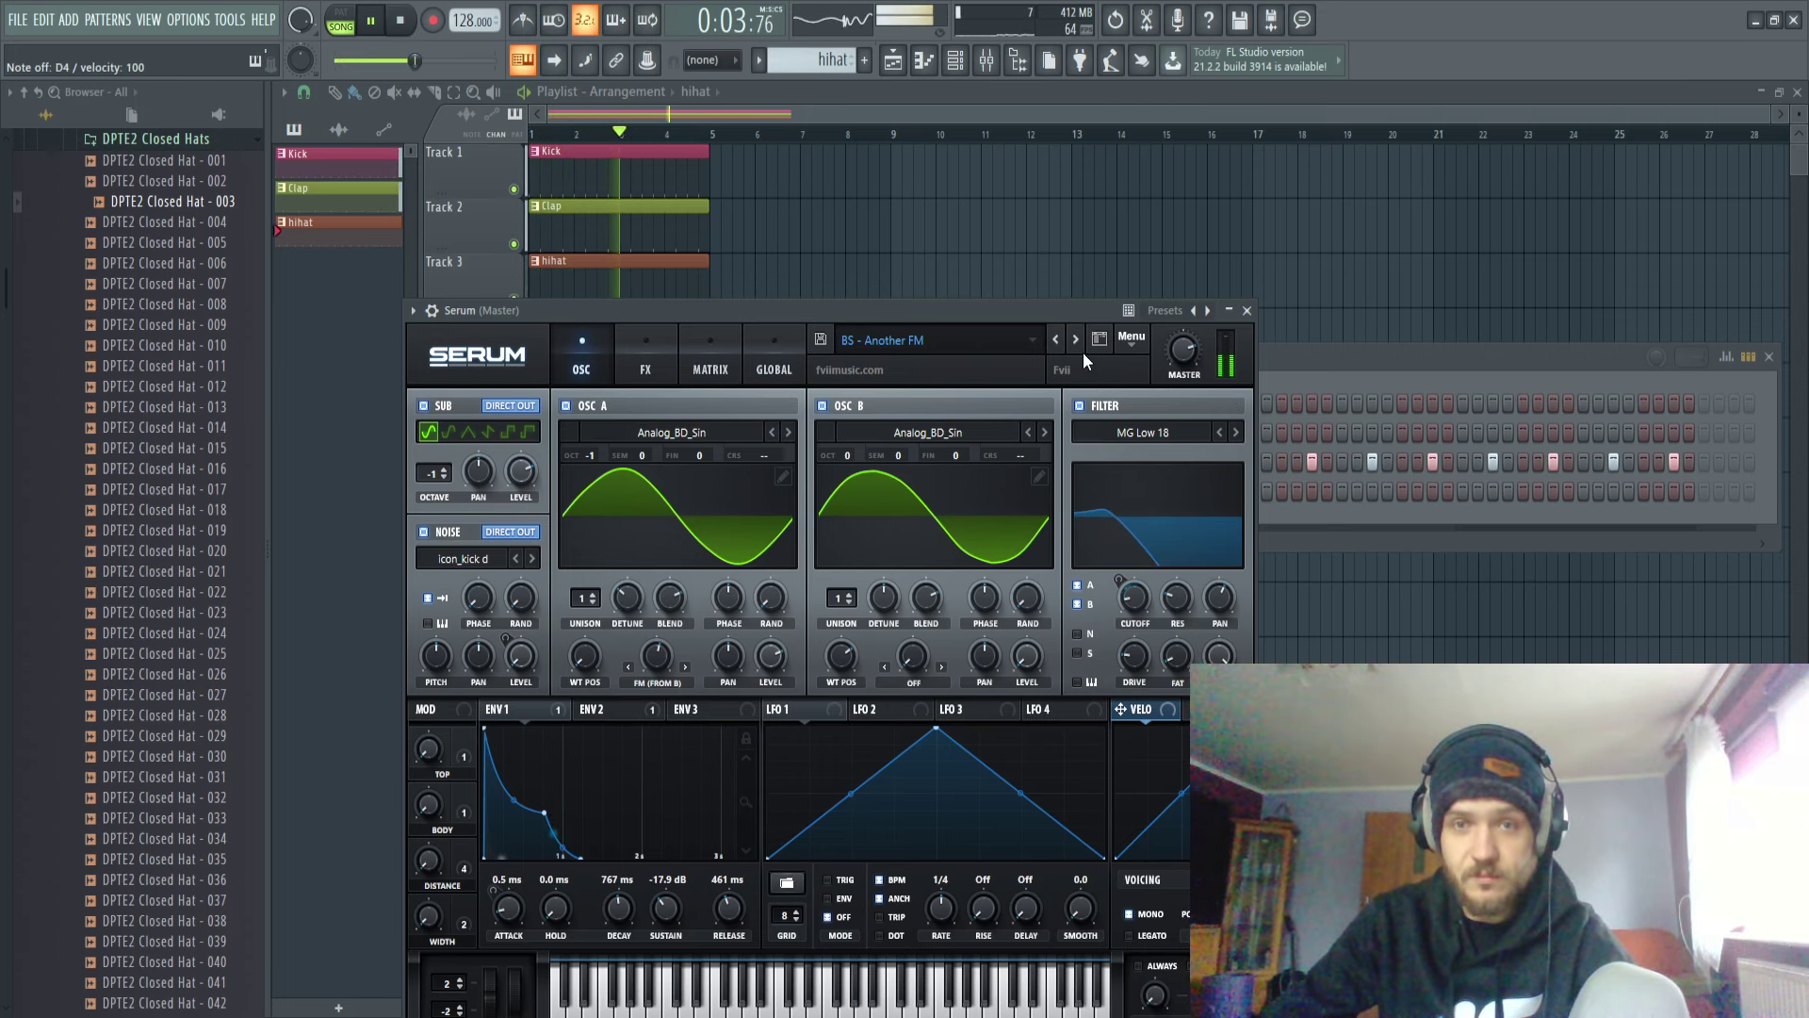
left_click(1075, 341)
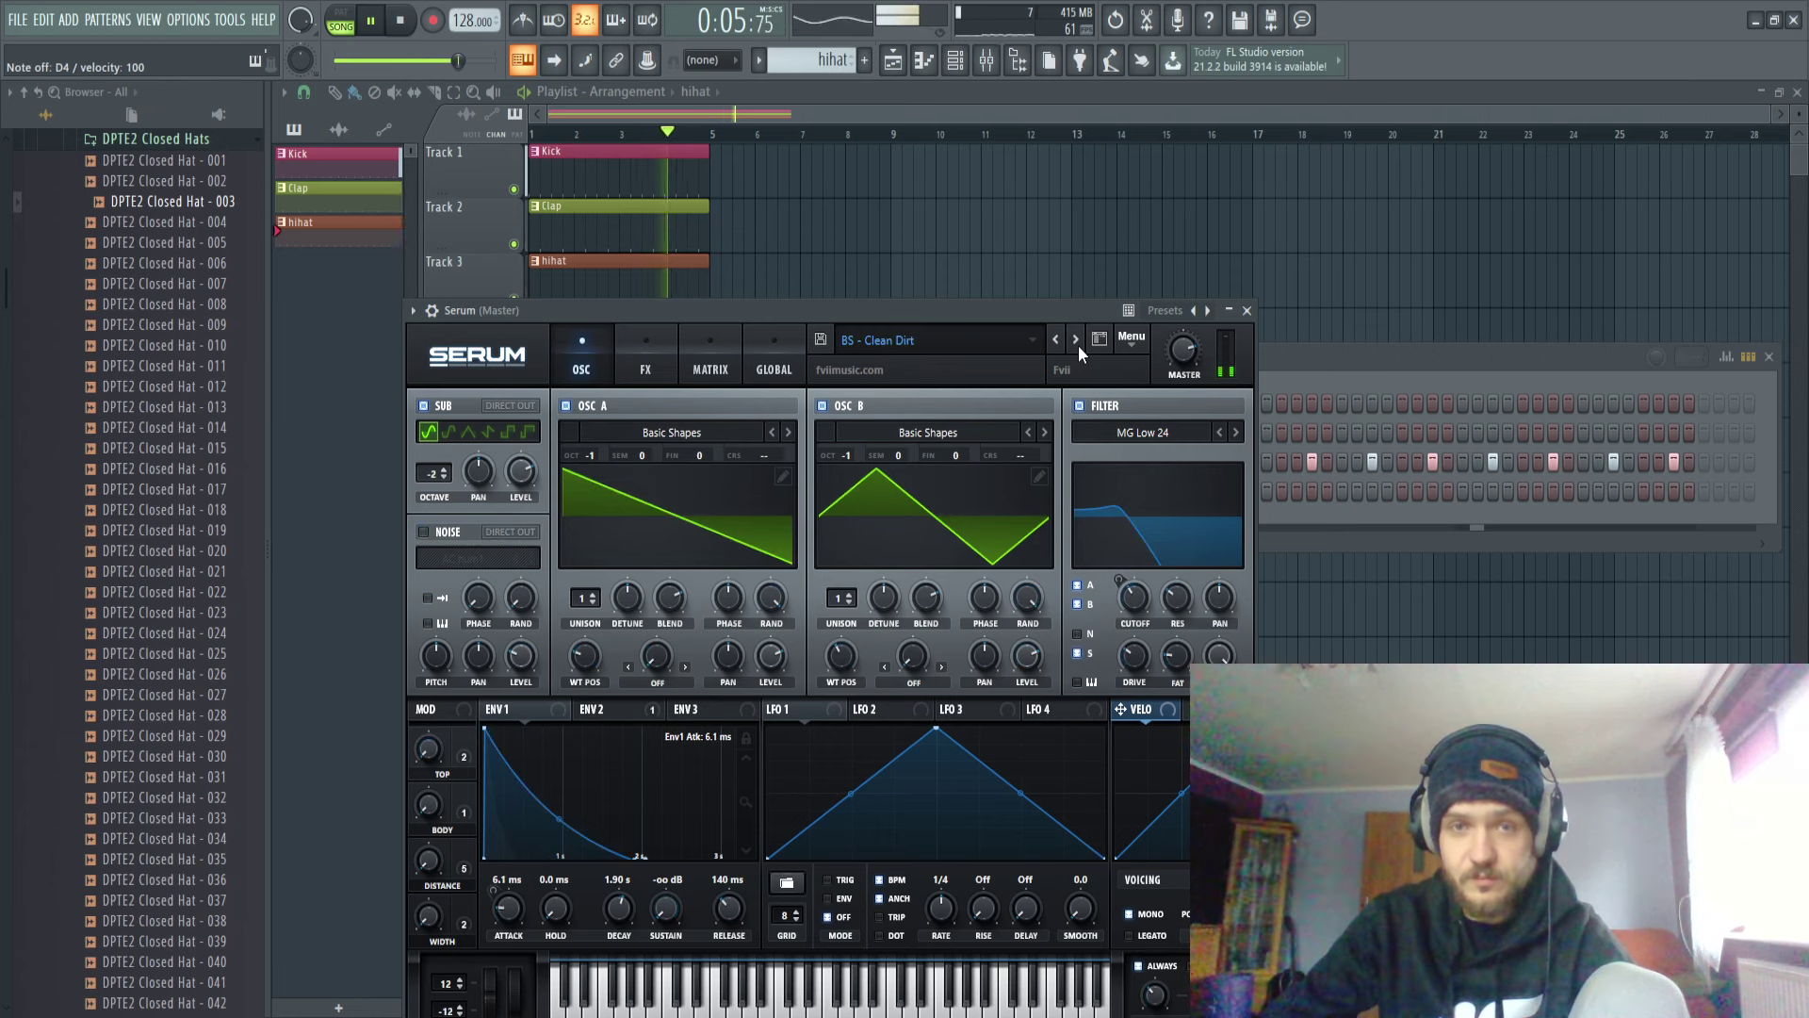
left_click(1075, 341)
left_click(1075, 341)
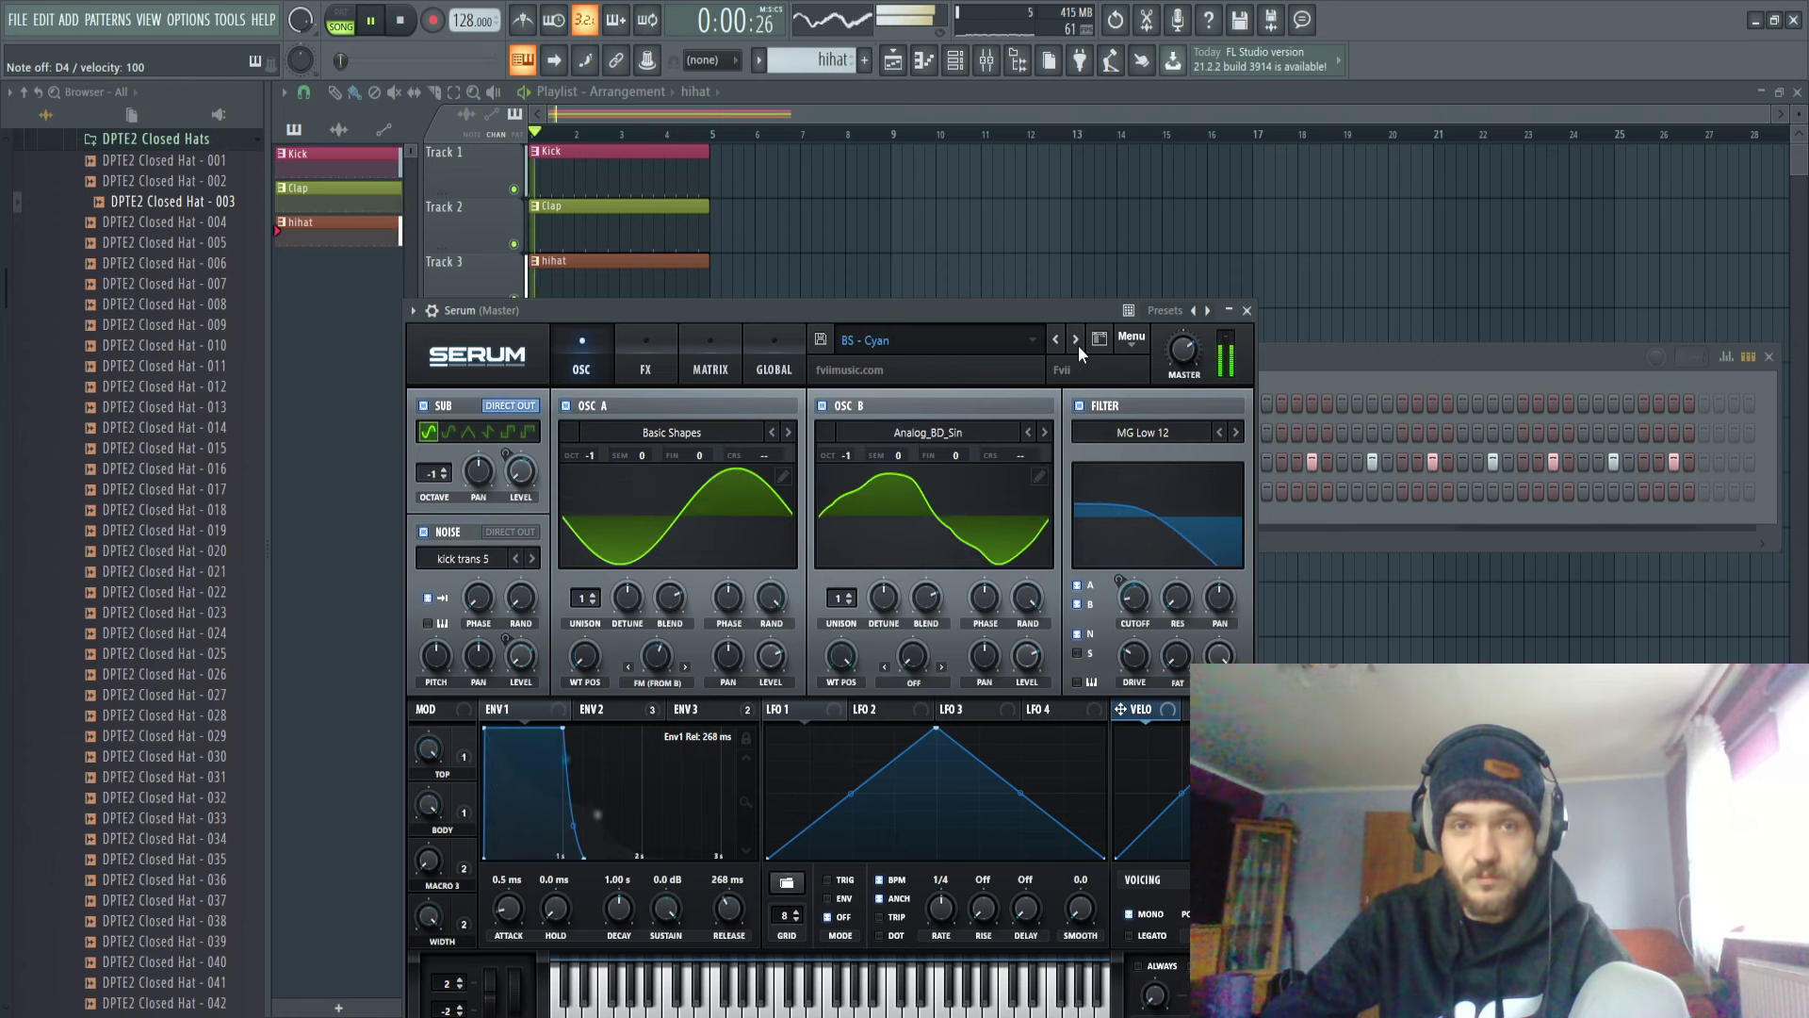
left_click(1075, 341)
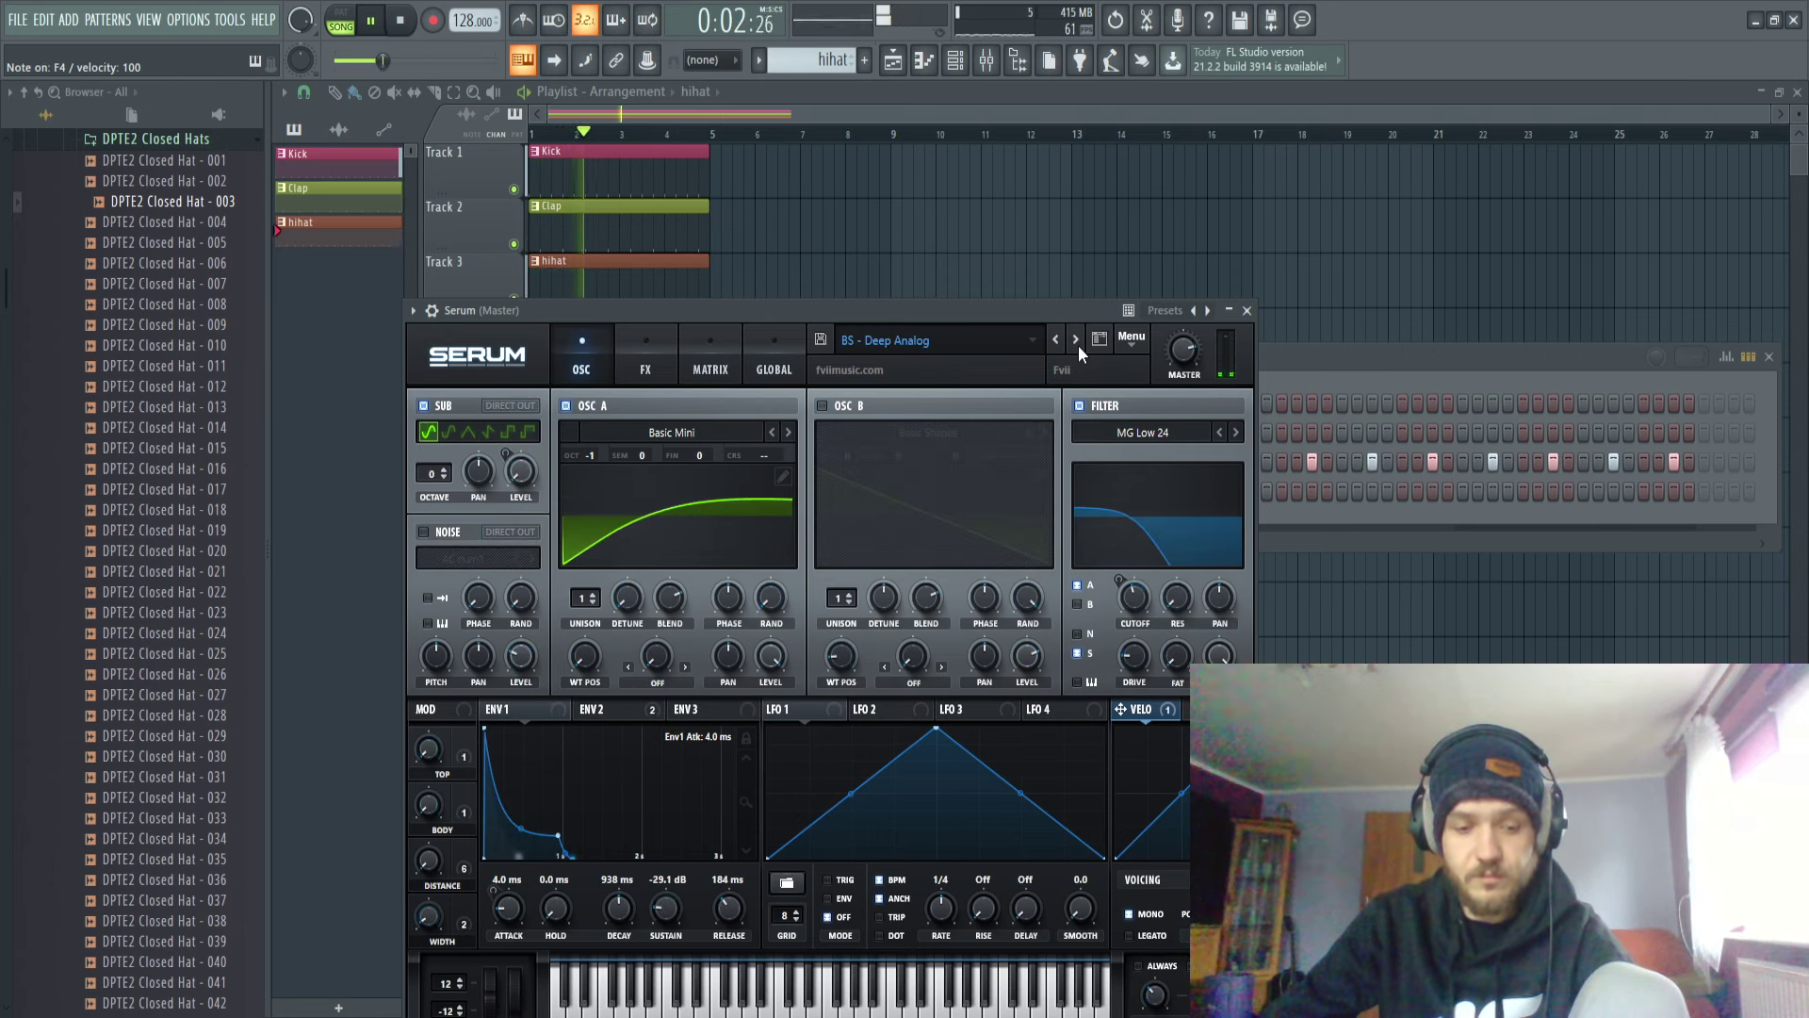
left_click(1075, 341)
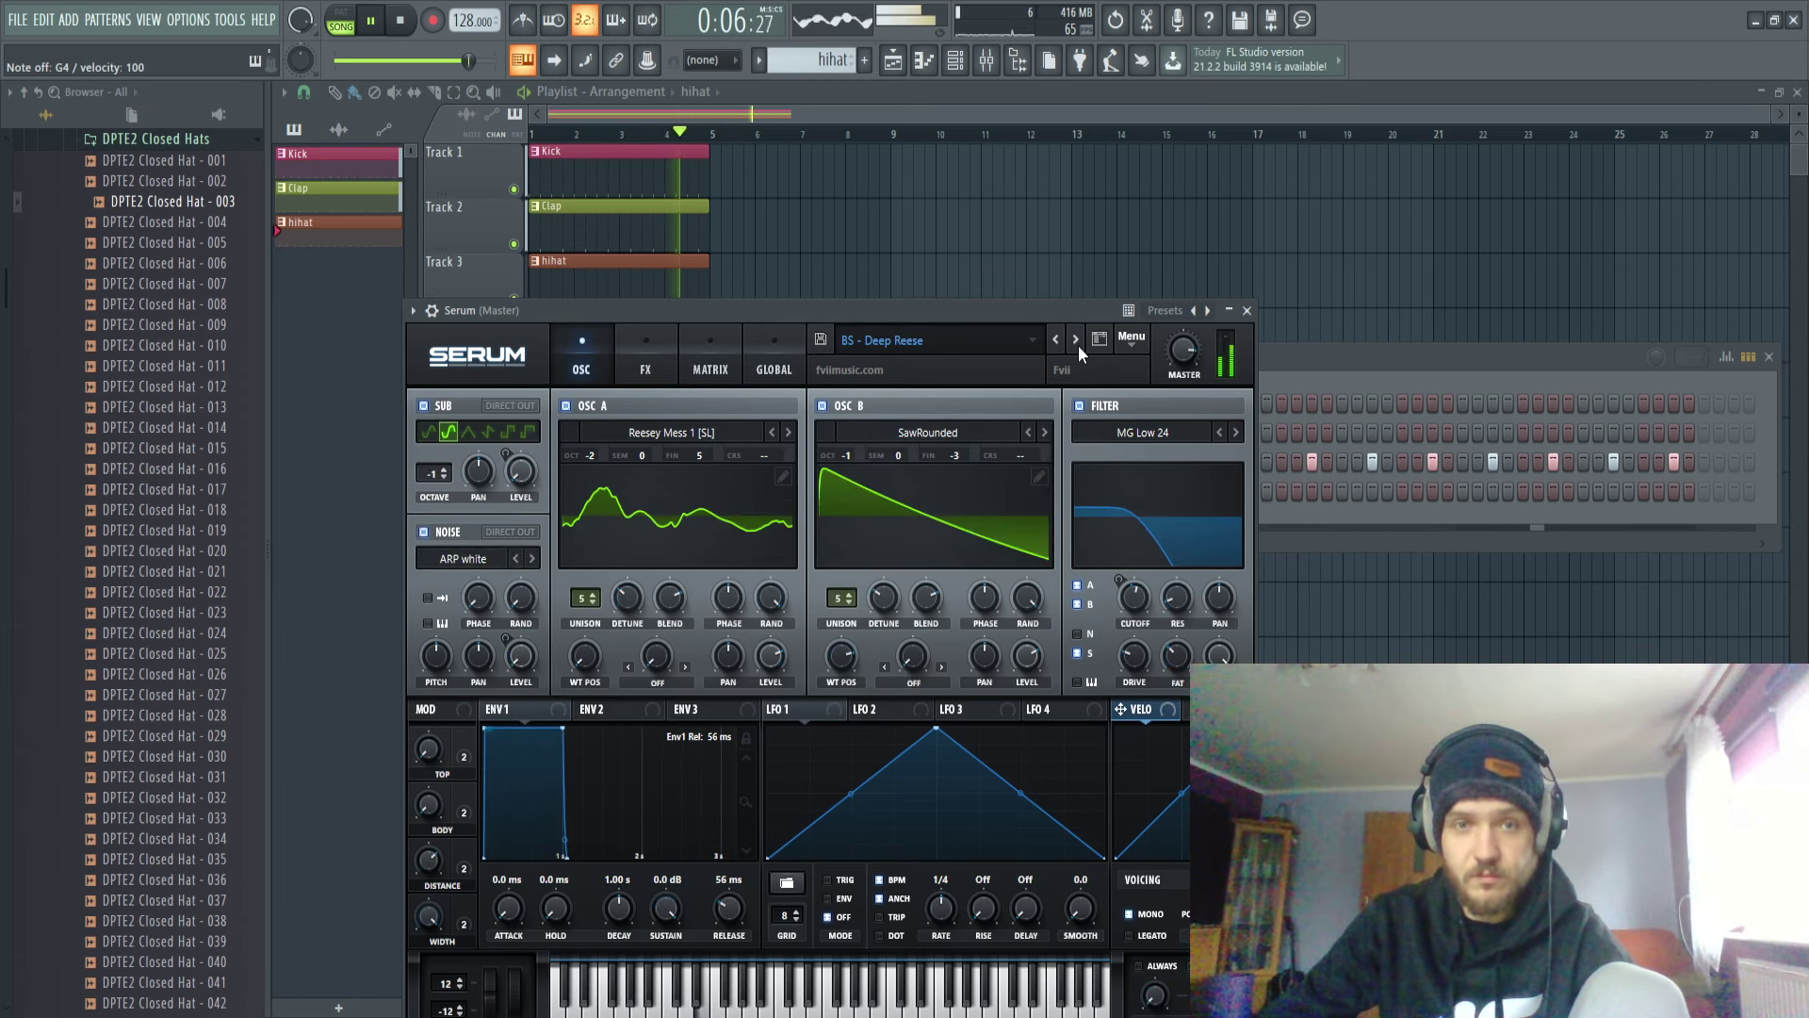
left_click(1075, 341)
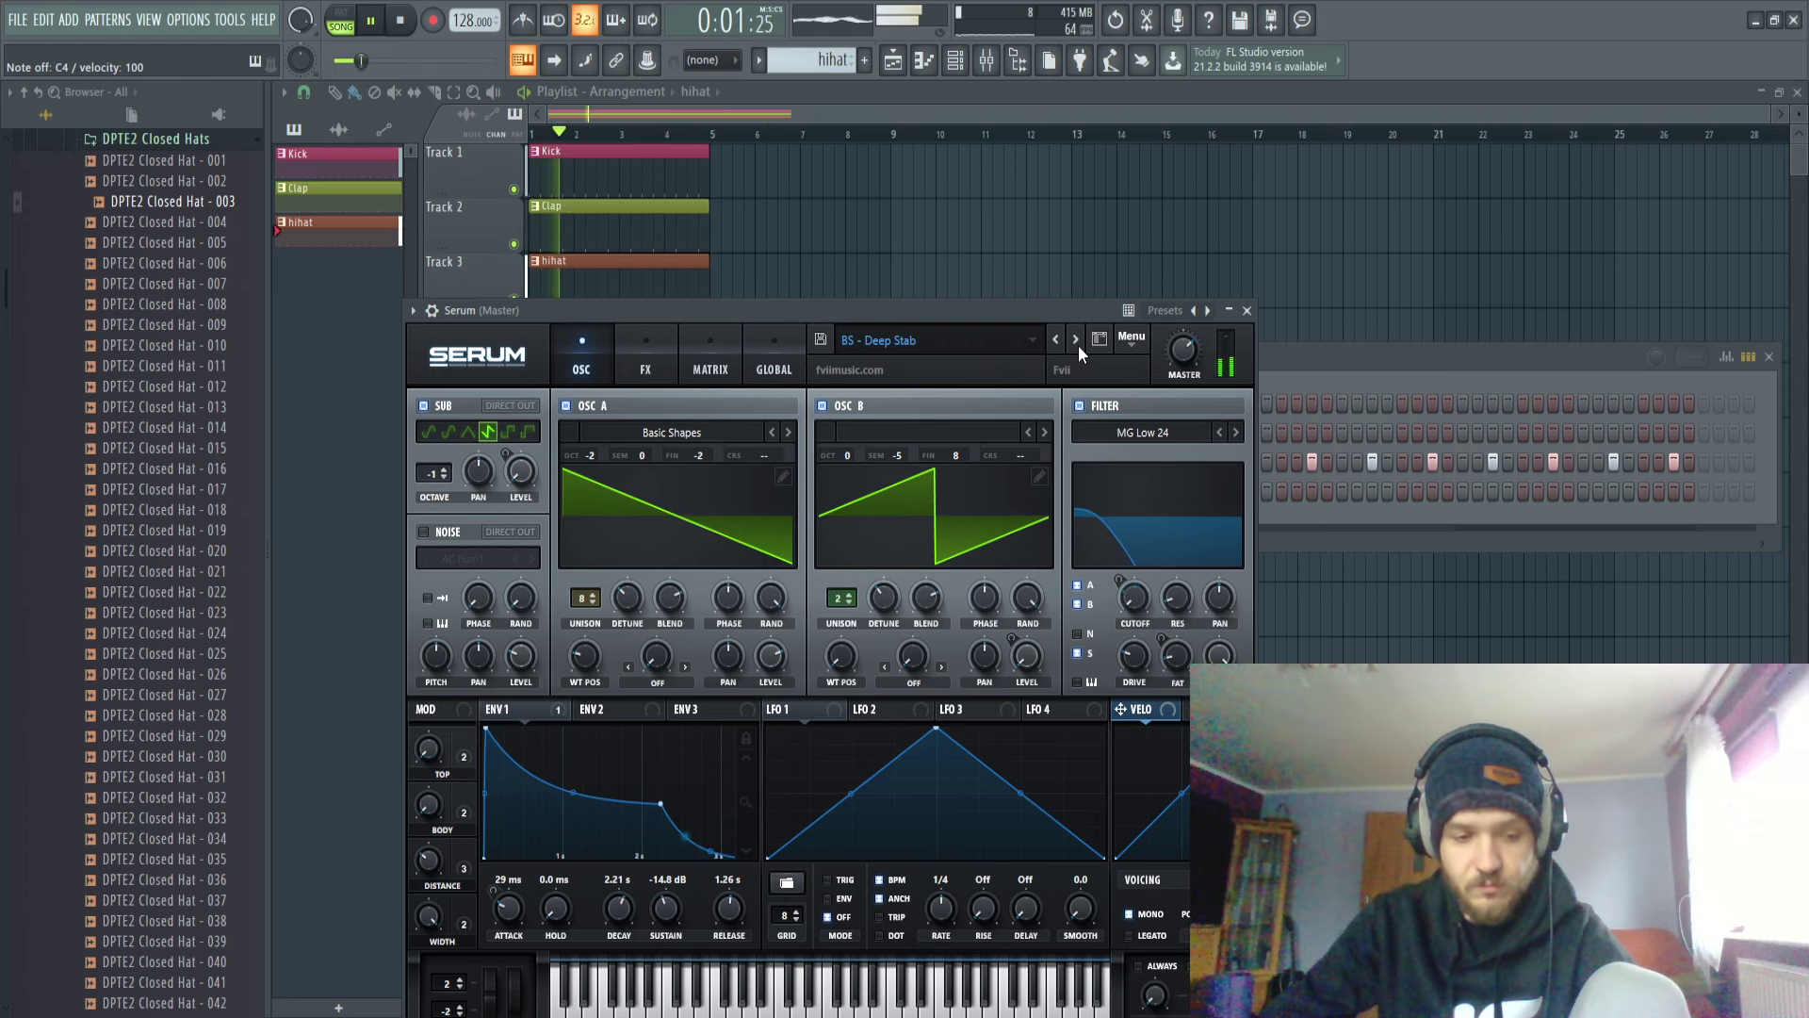
left_click(1075, 340)
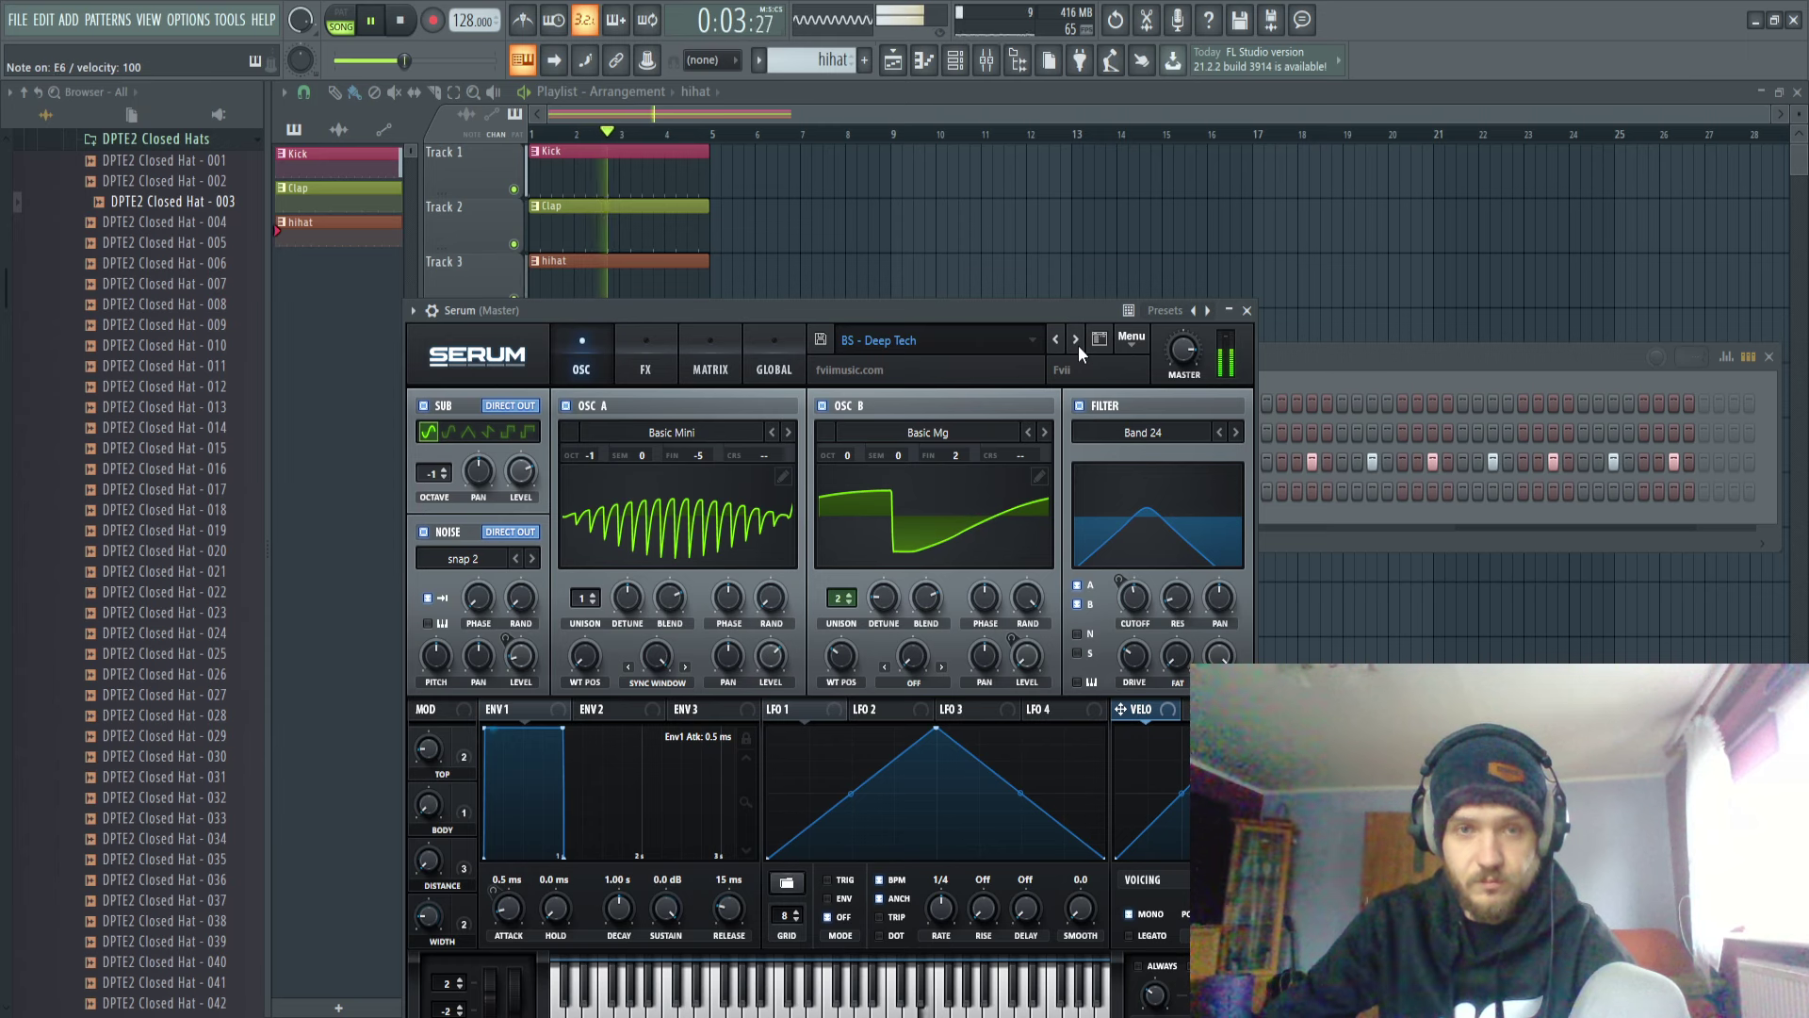
left_click(1075, 340)
left_click(1076, 340)
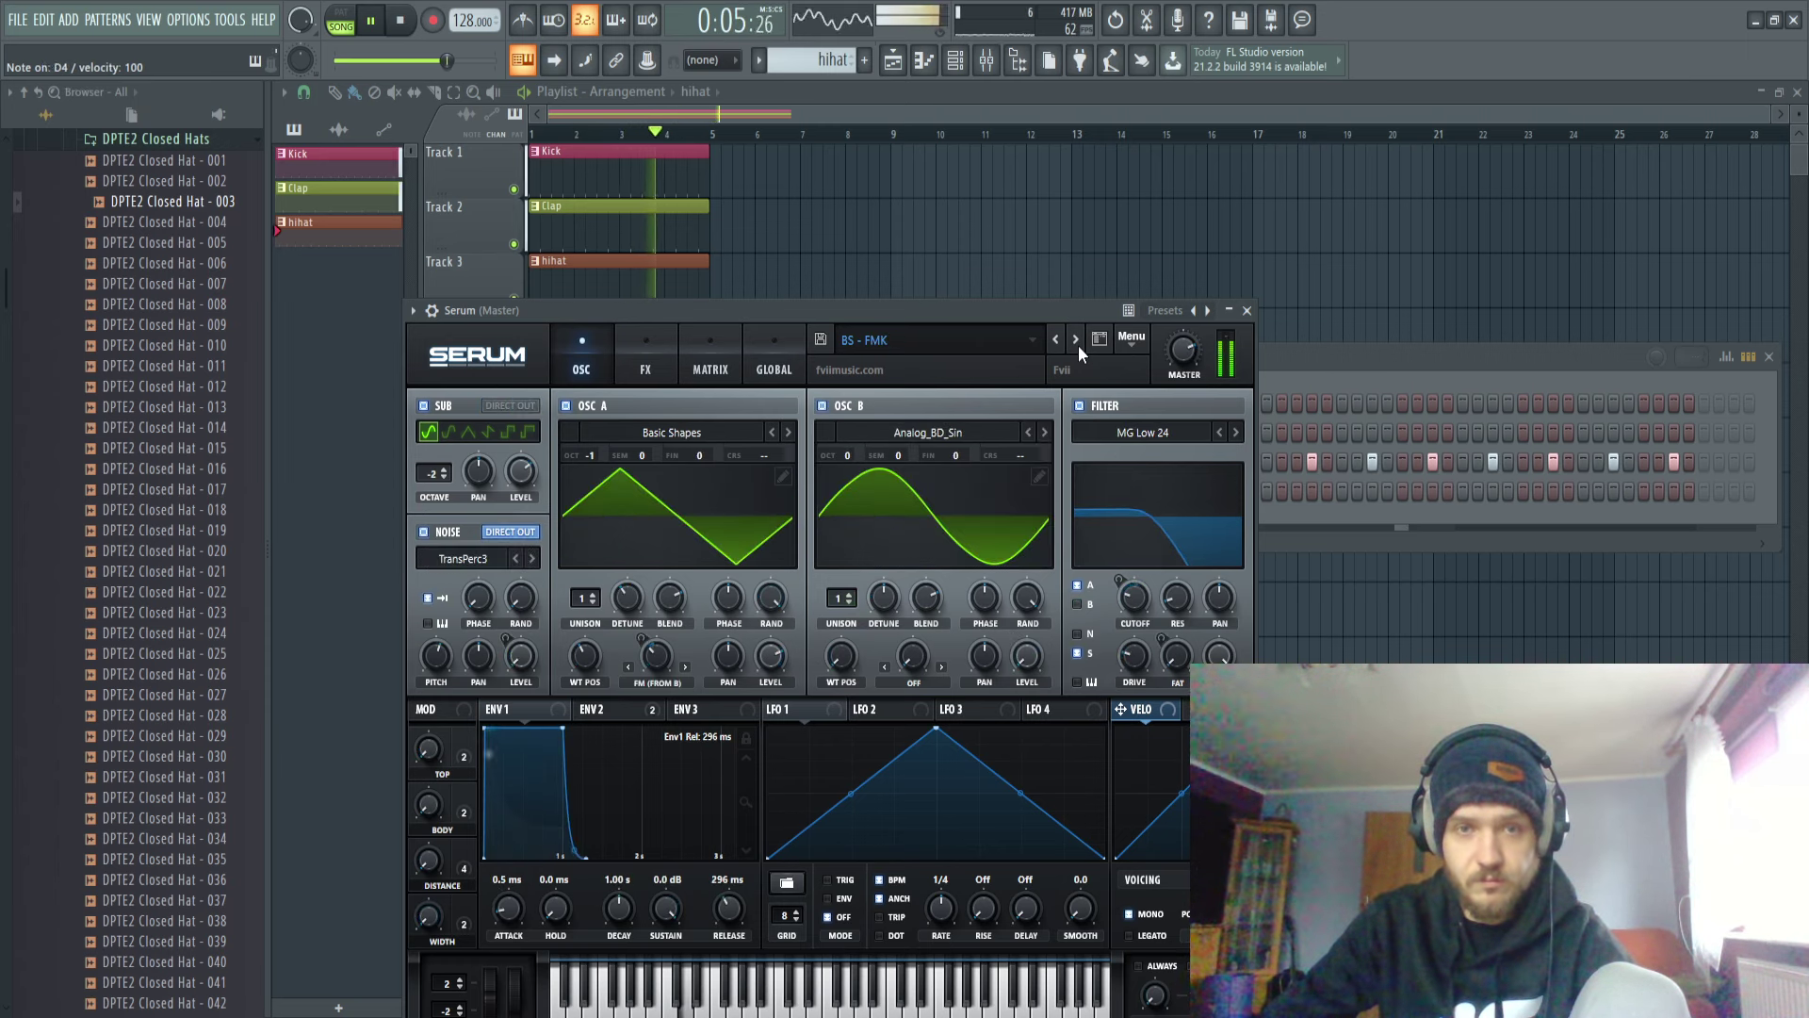
left_click(1075, 340)
left_click(1075, 340)
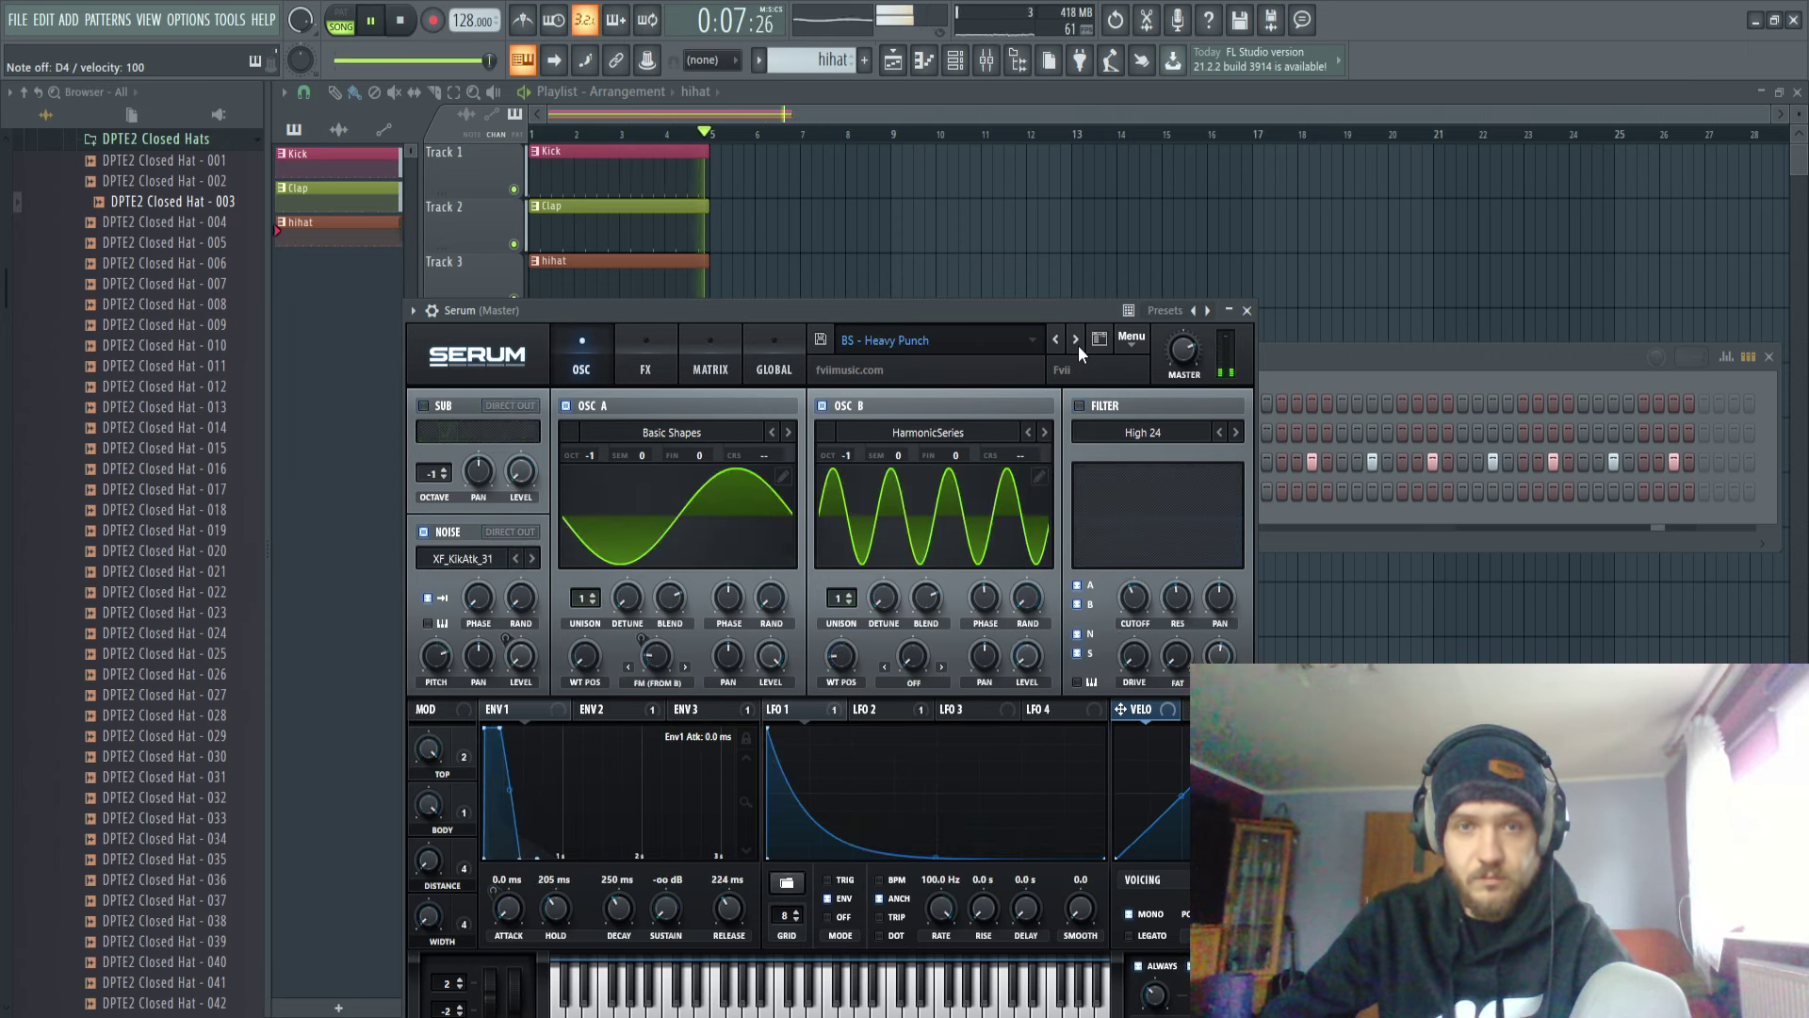
left_click(1078, 345)
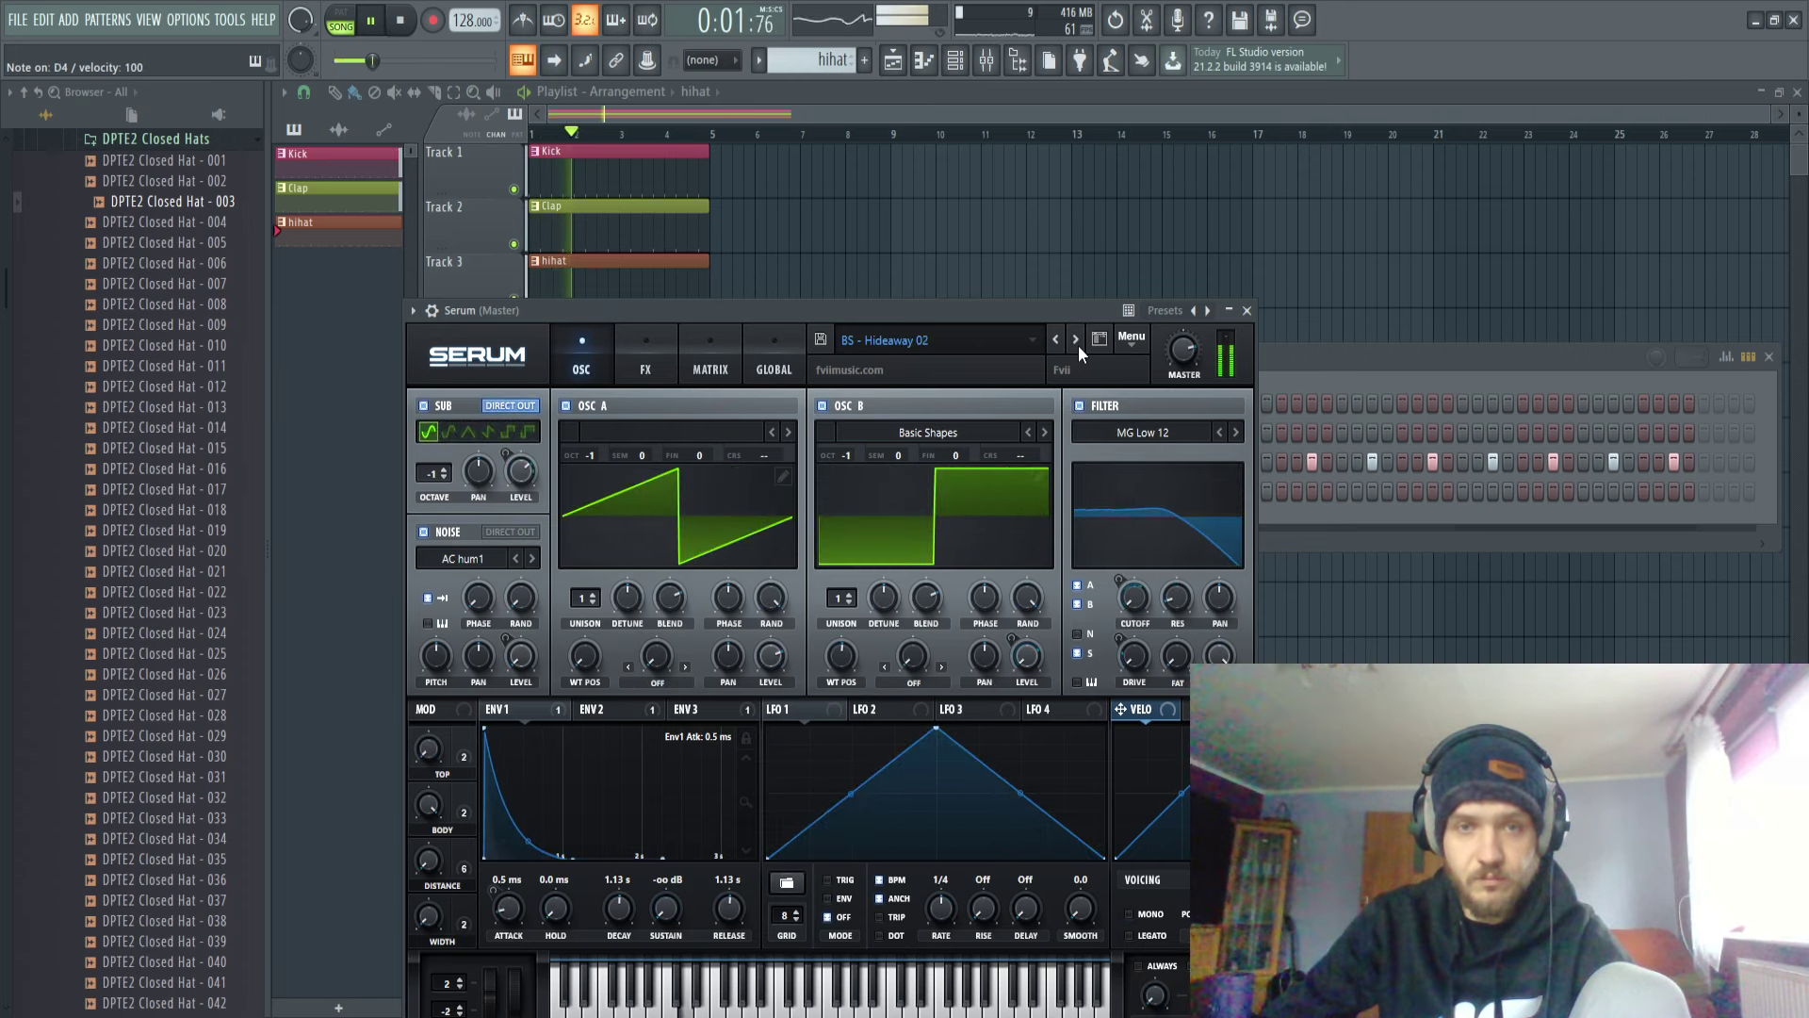
left_click(1078, 345)
left_click(1078, 345)
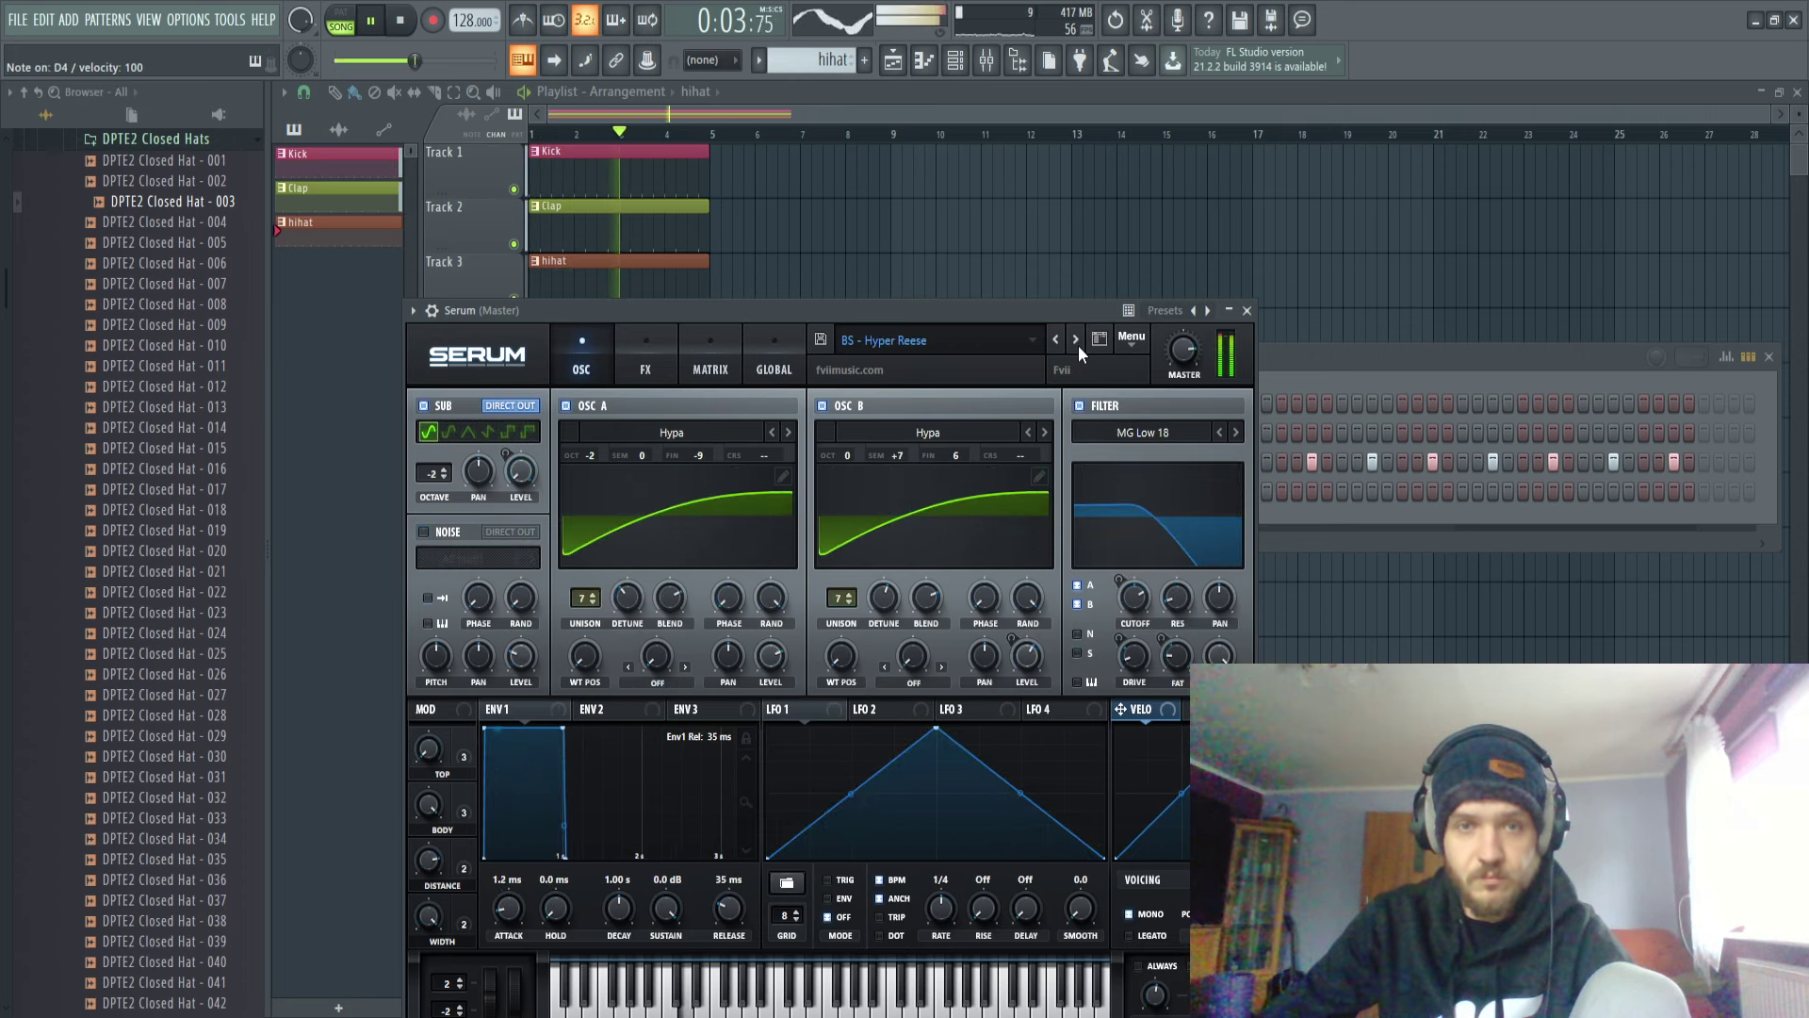
left_click(1078, 345)
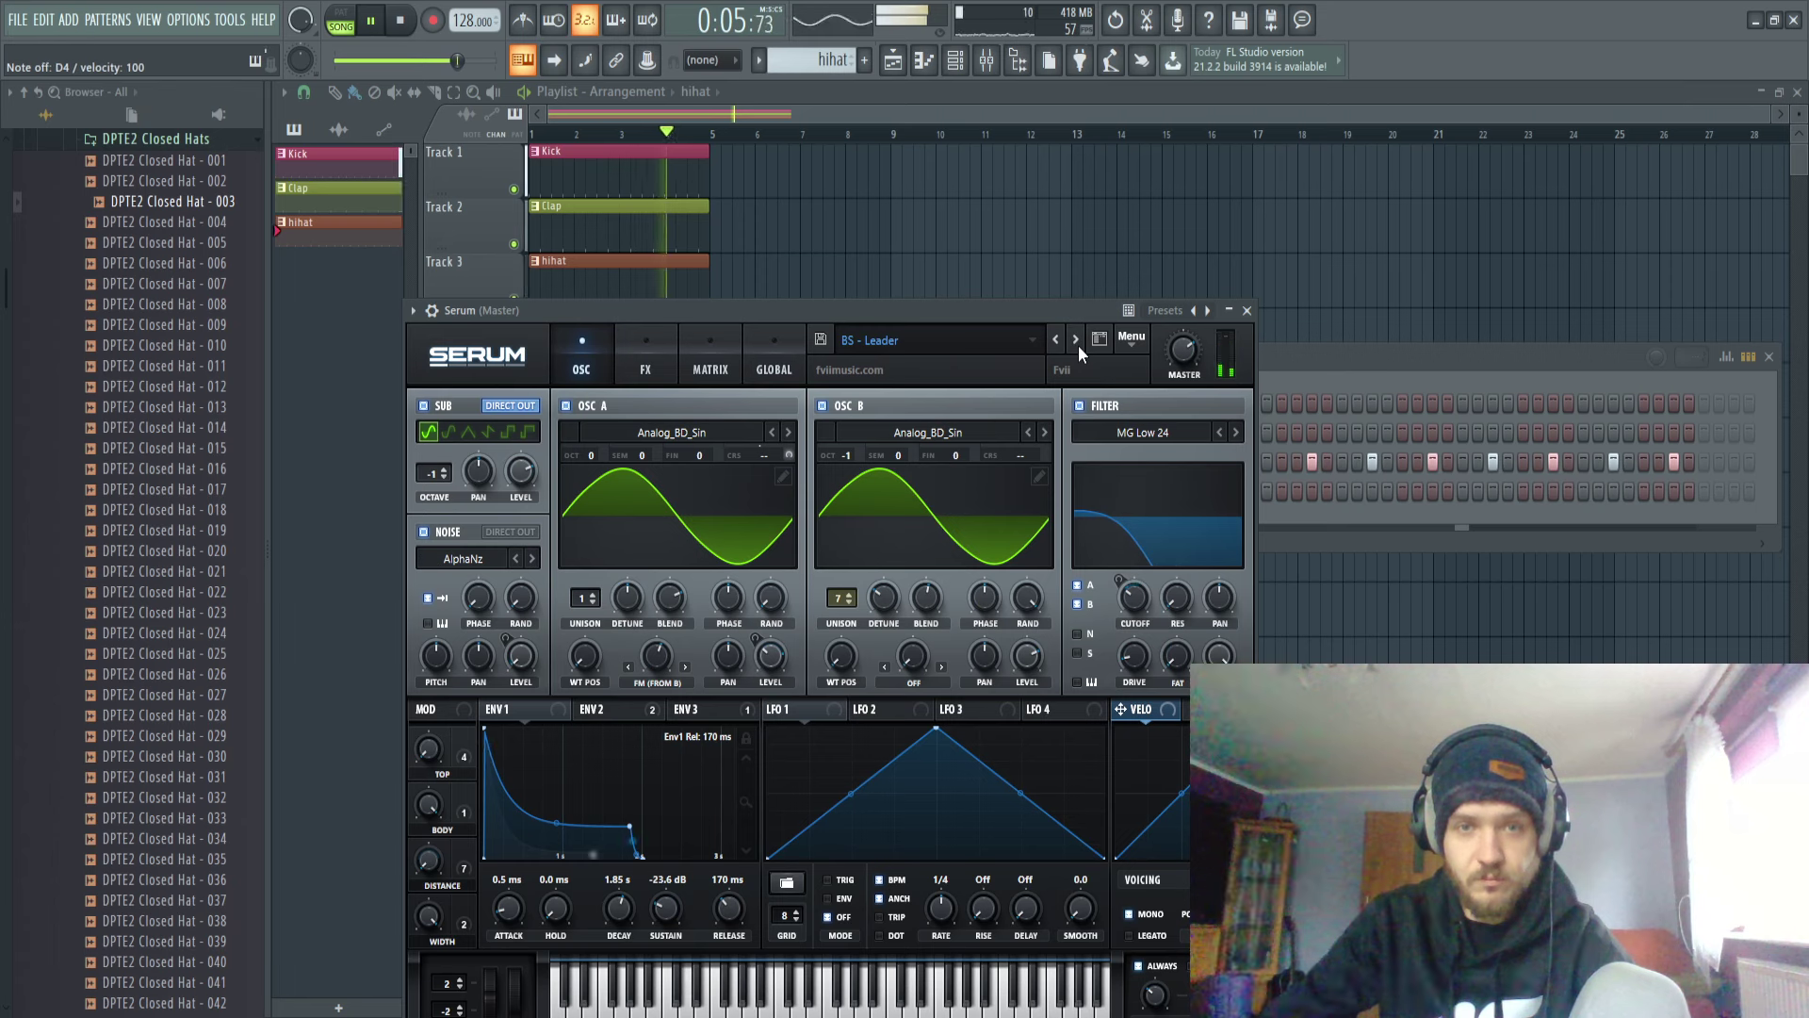
left_click(1078, 345)
left_click(1078, 344)
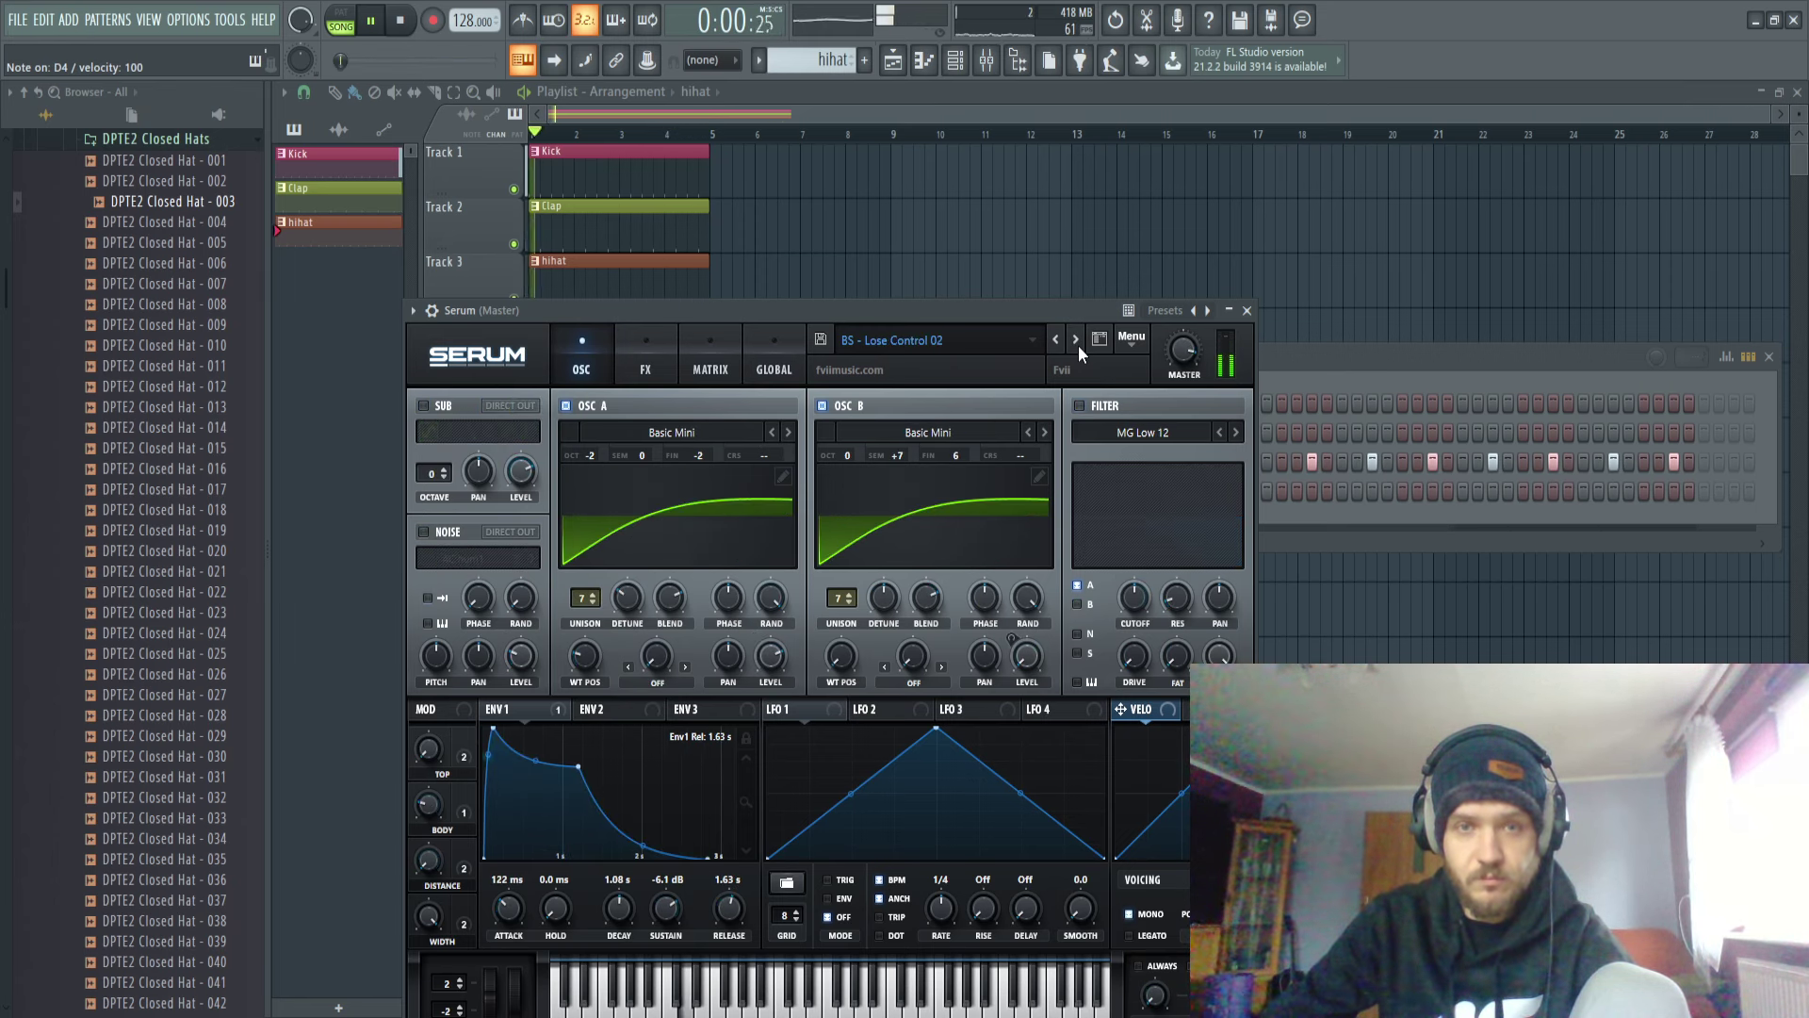
left_click(1078, 345)
left_click(1078, 345)
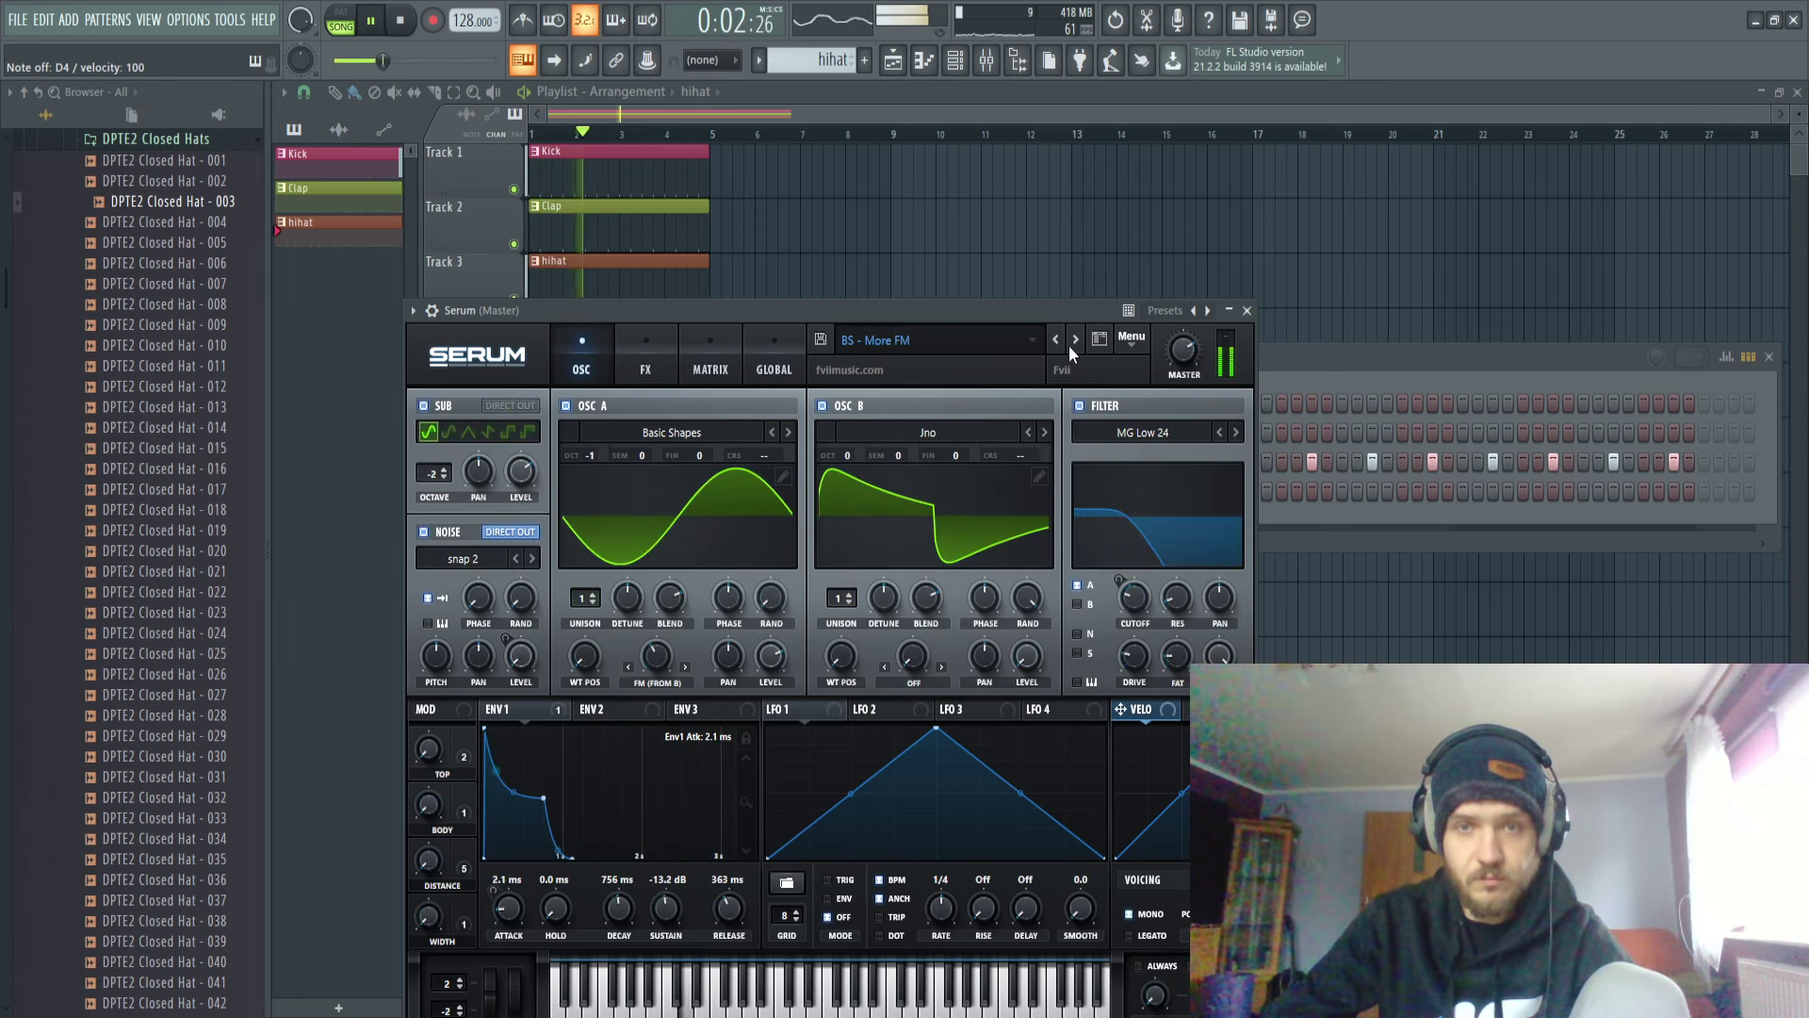
Revisit BS - Lose Control 01 and 02, advance three presets further for the bass sound, and stop playback.
left_click(1061, 345)
left_click(1061, 345)
left_click(1061, 345)
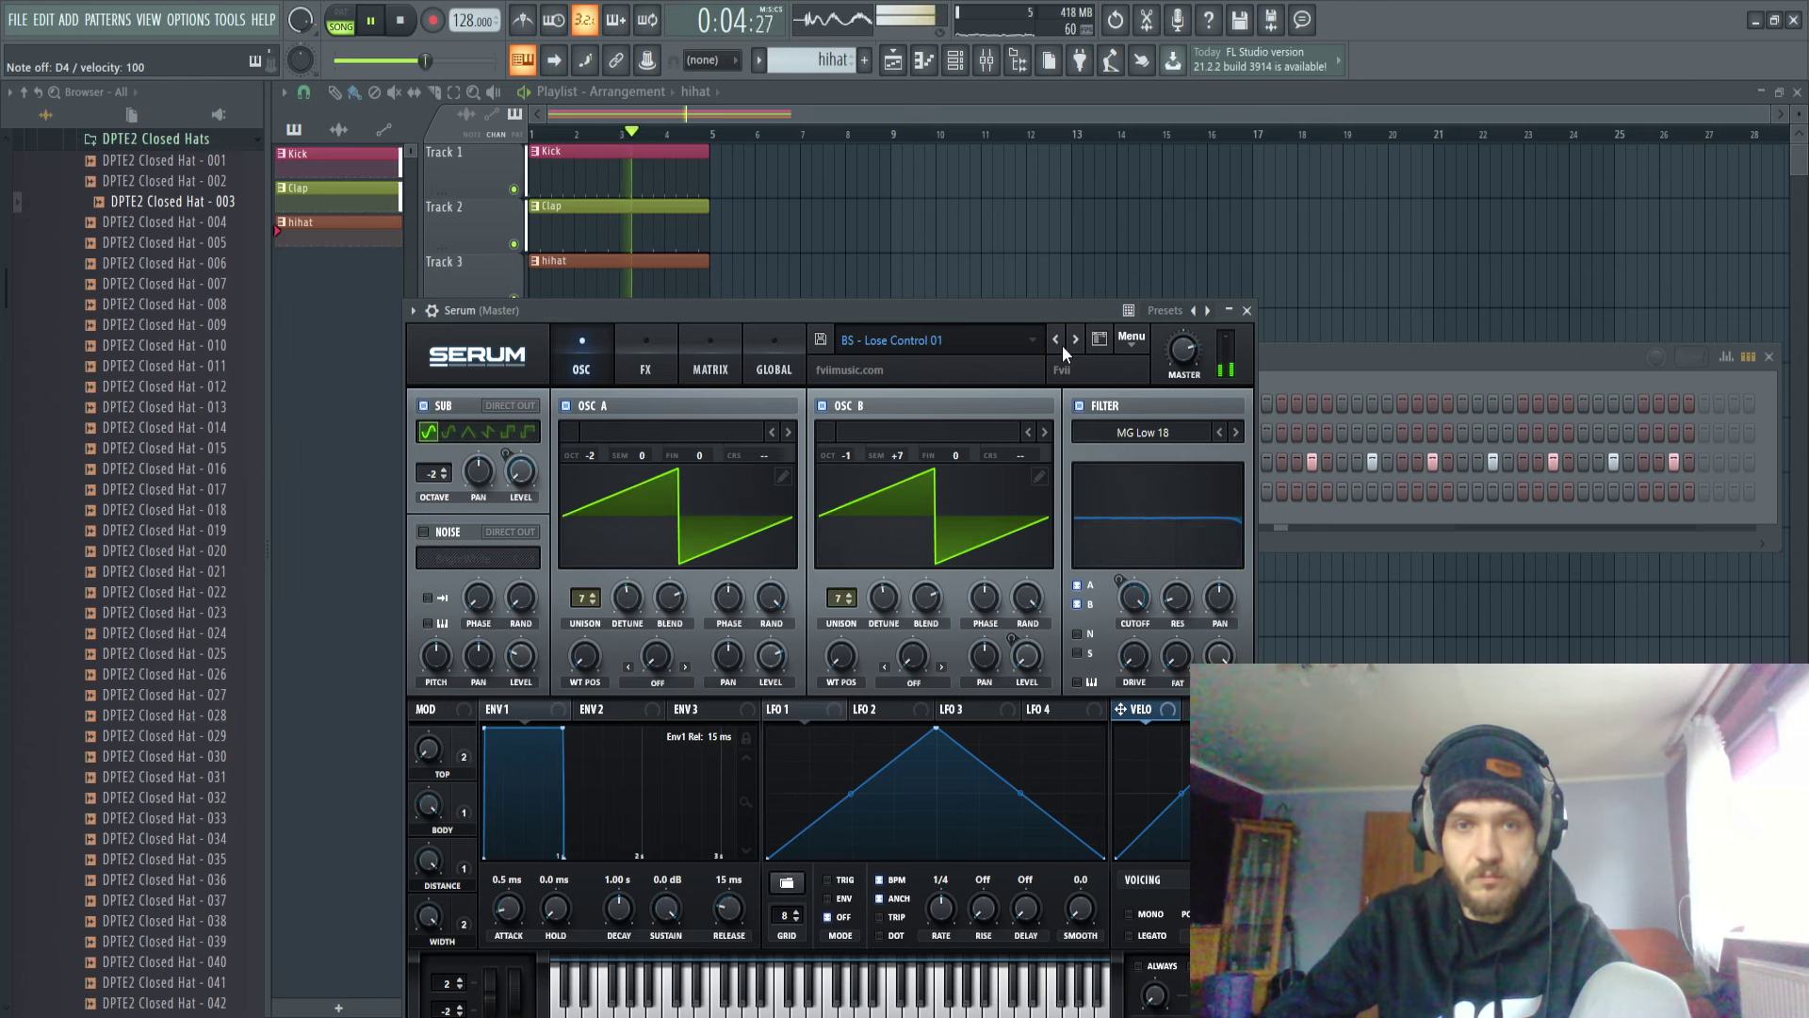
left_click(1078, 343)
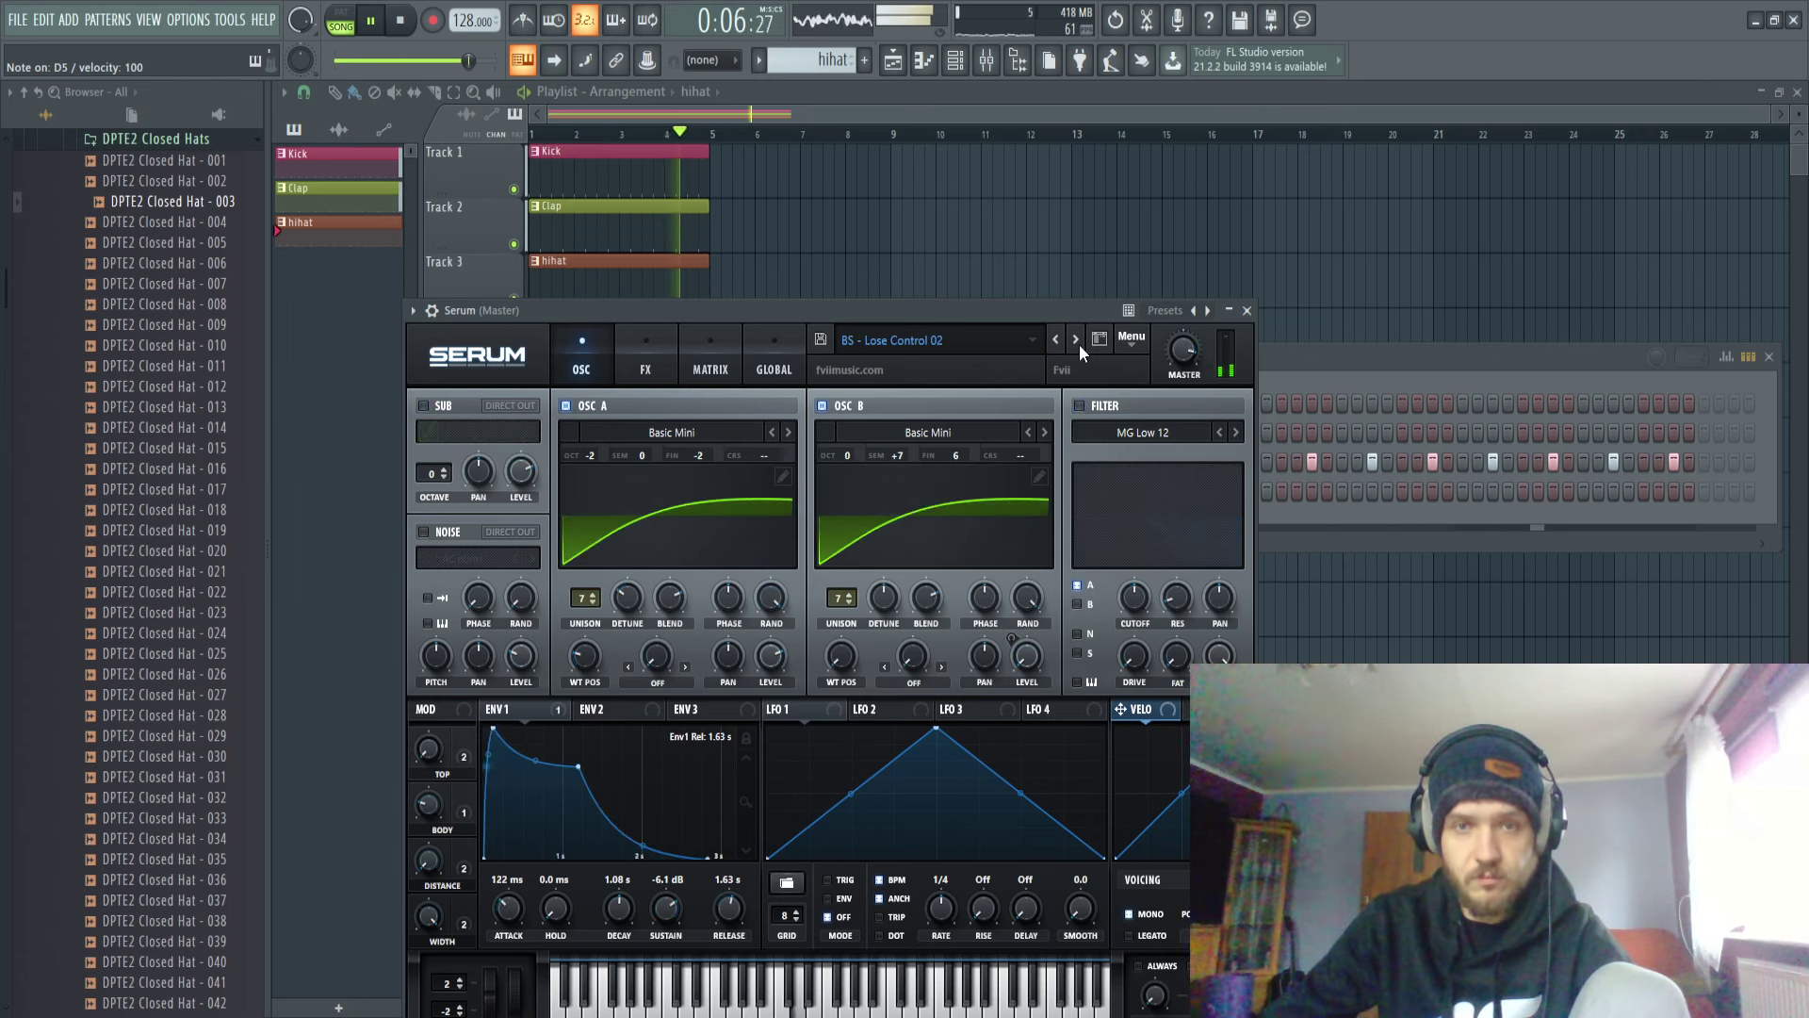
left_click(1078, 343)
left_click(1078, 343)
left_click(1078, 343)
key("space")
In Serum's piano roll, place a two-step D4 note at the third step of bar 1 in the hihat pattern.
left_click(1348, 360)
left_click(719, 493)
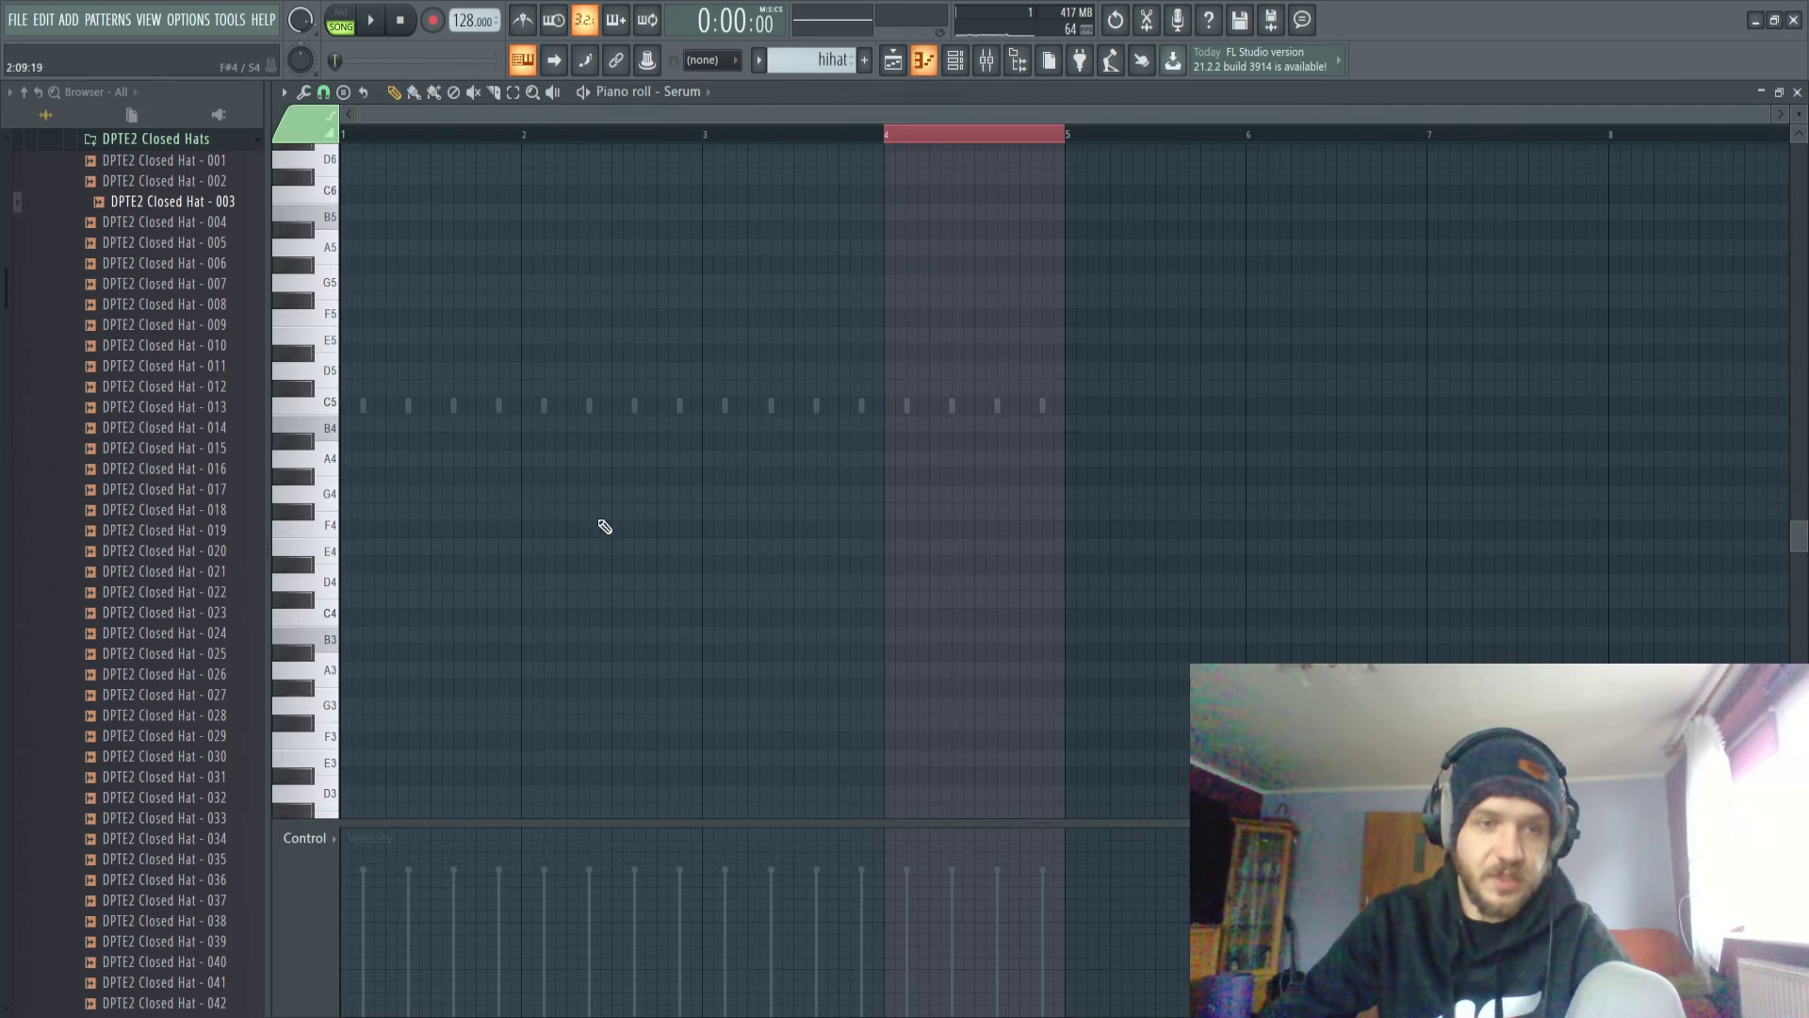
scroll(388, 418, "up", 2)
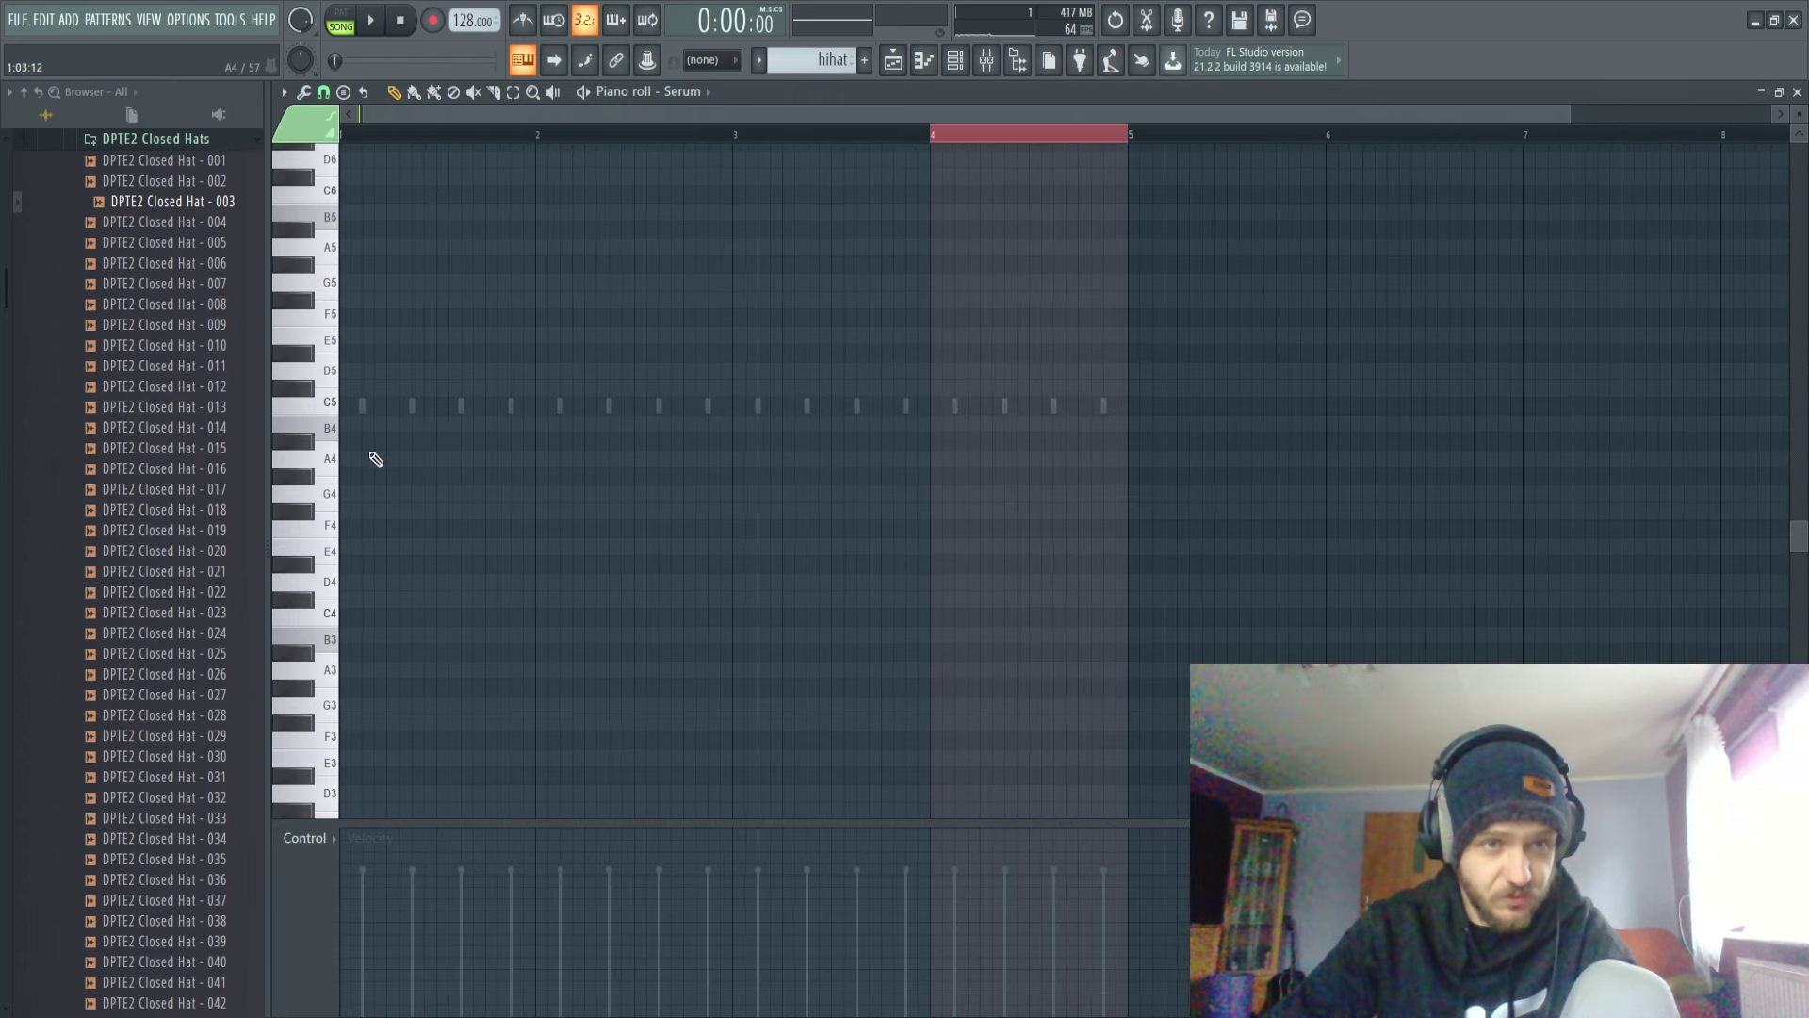
left_click(387, 370)
scroll(480, 477, "up", 3)
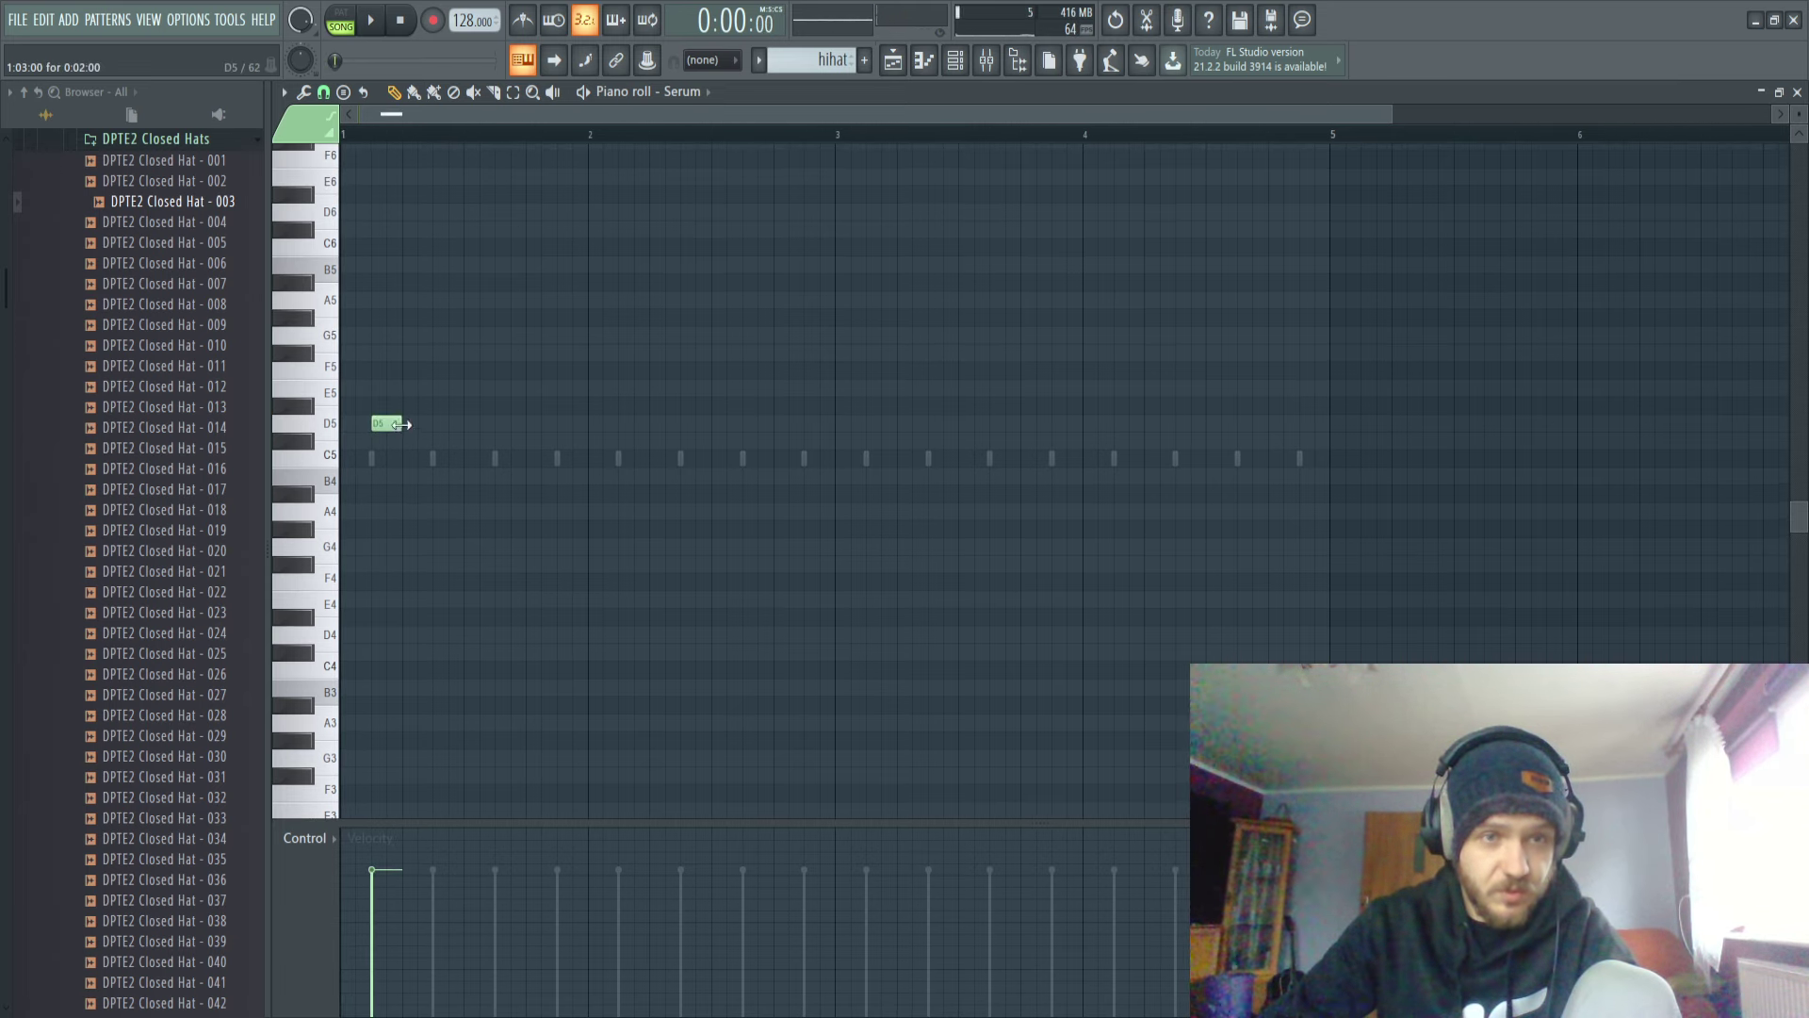
key("ctrl+a")
key("ctrl+Down")
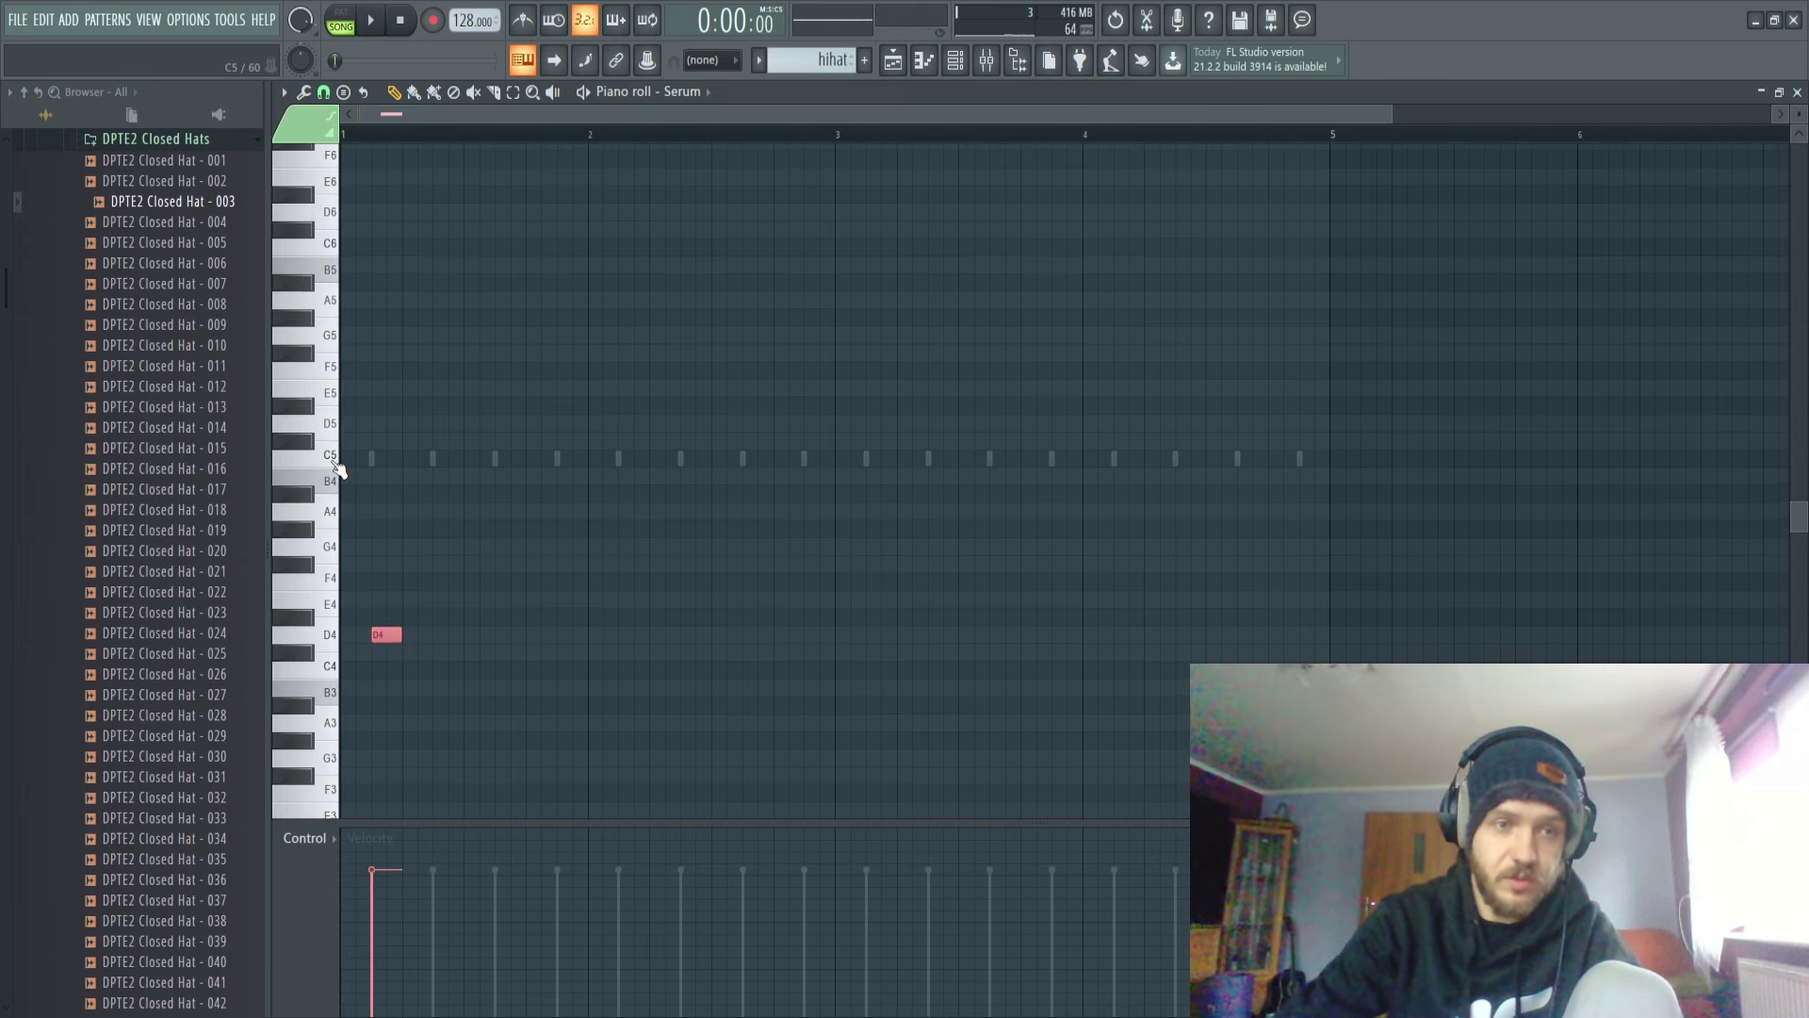
Add a second two-step D4 note directly after the first in bar 1, select both notes and check the playback.
scroll(358, 692, "up", 2)
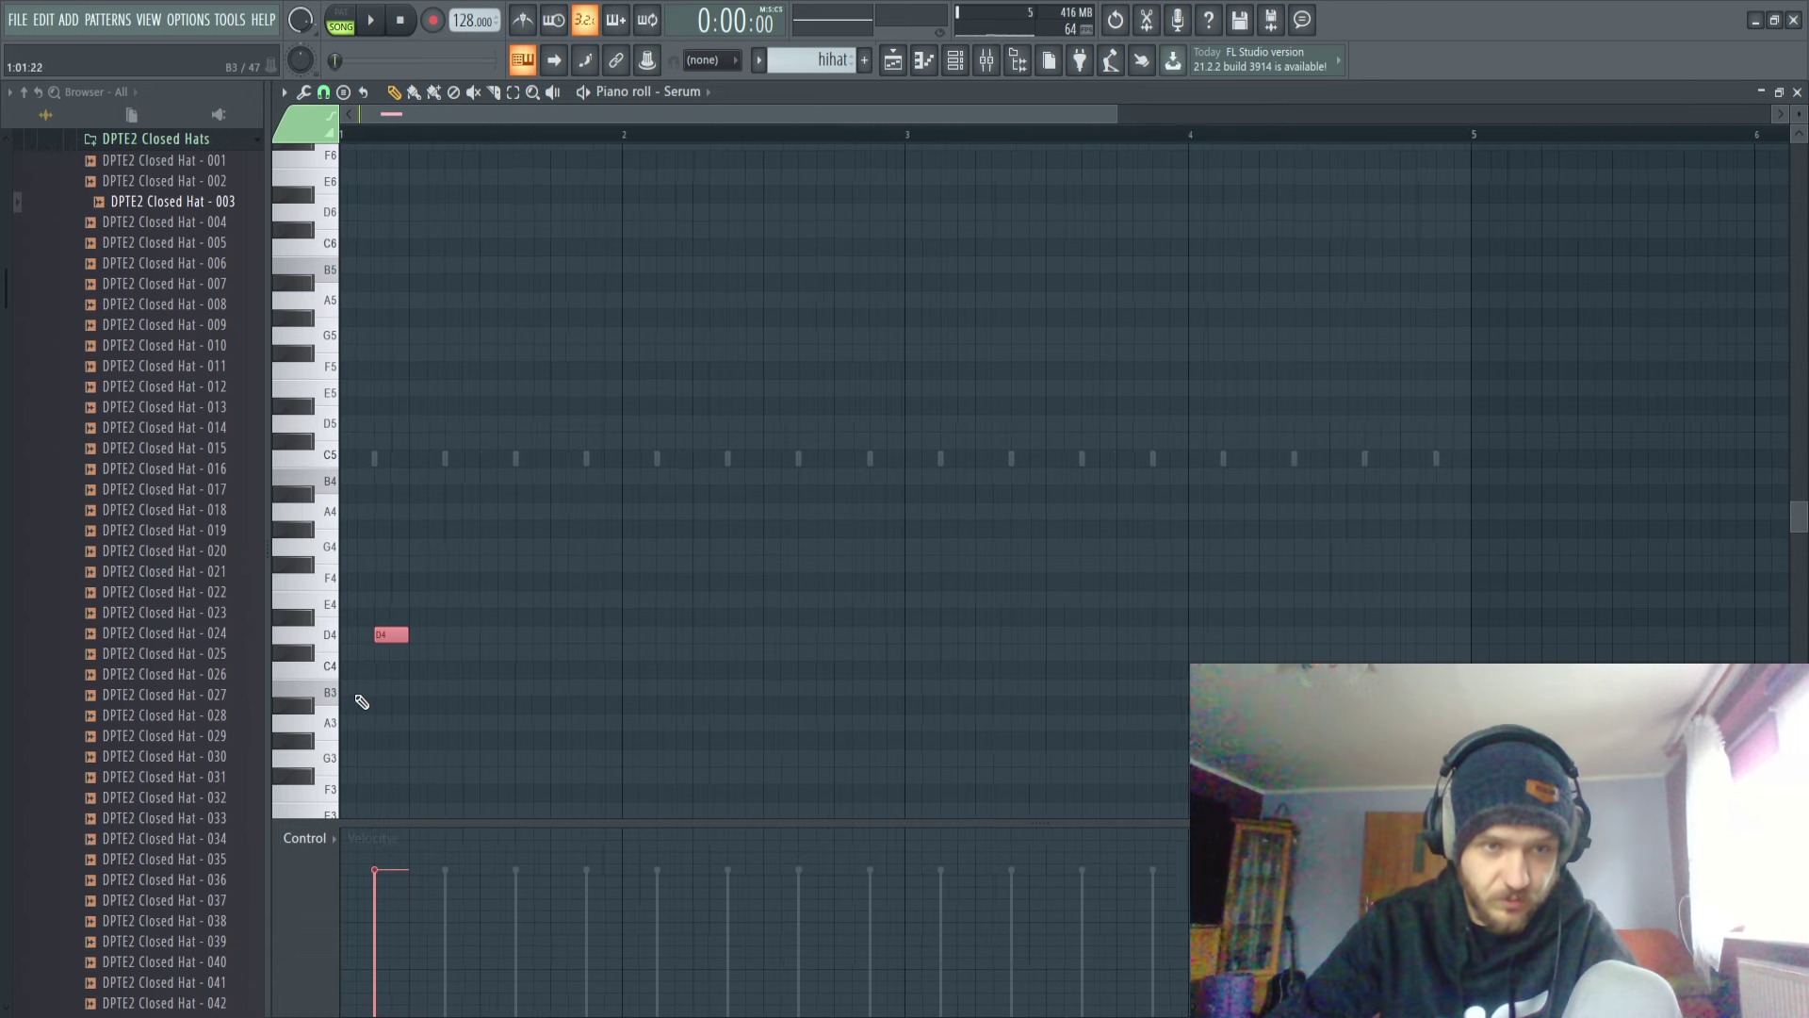
scroll(386, 660, "up", 2)
left_click(452, 634)
key("ctrl+a")
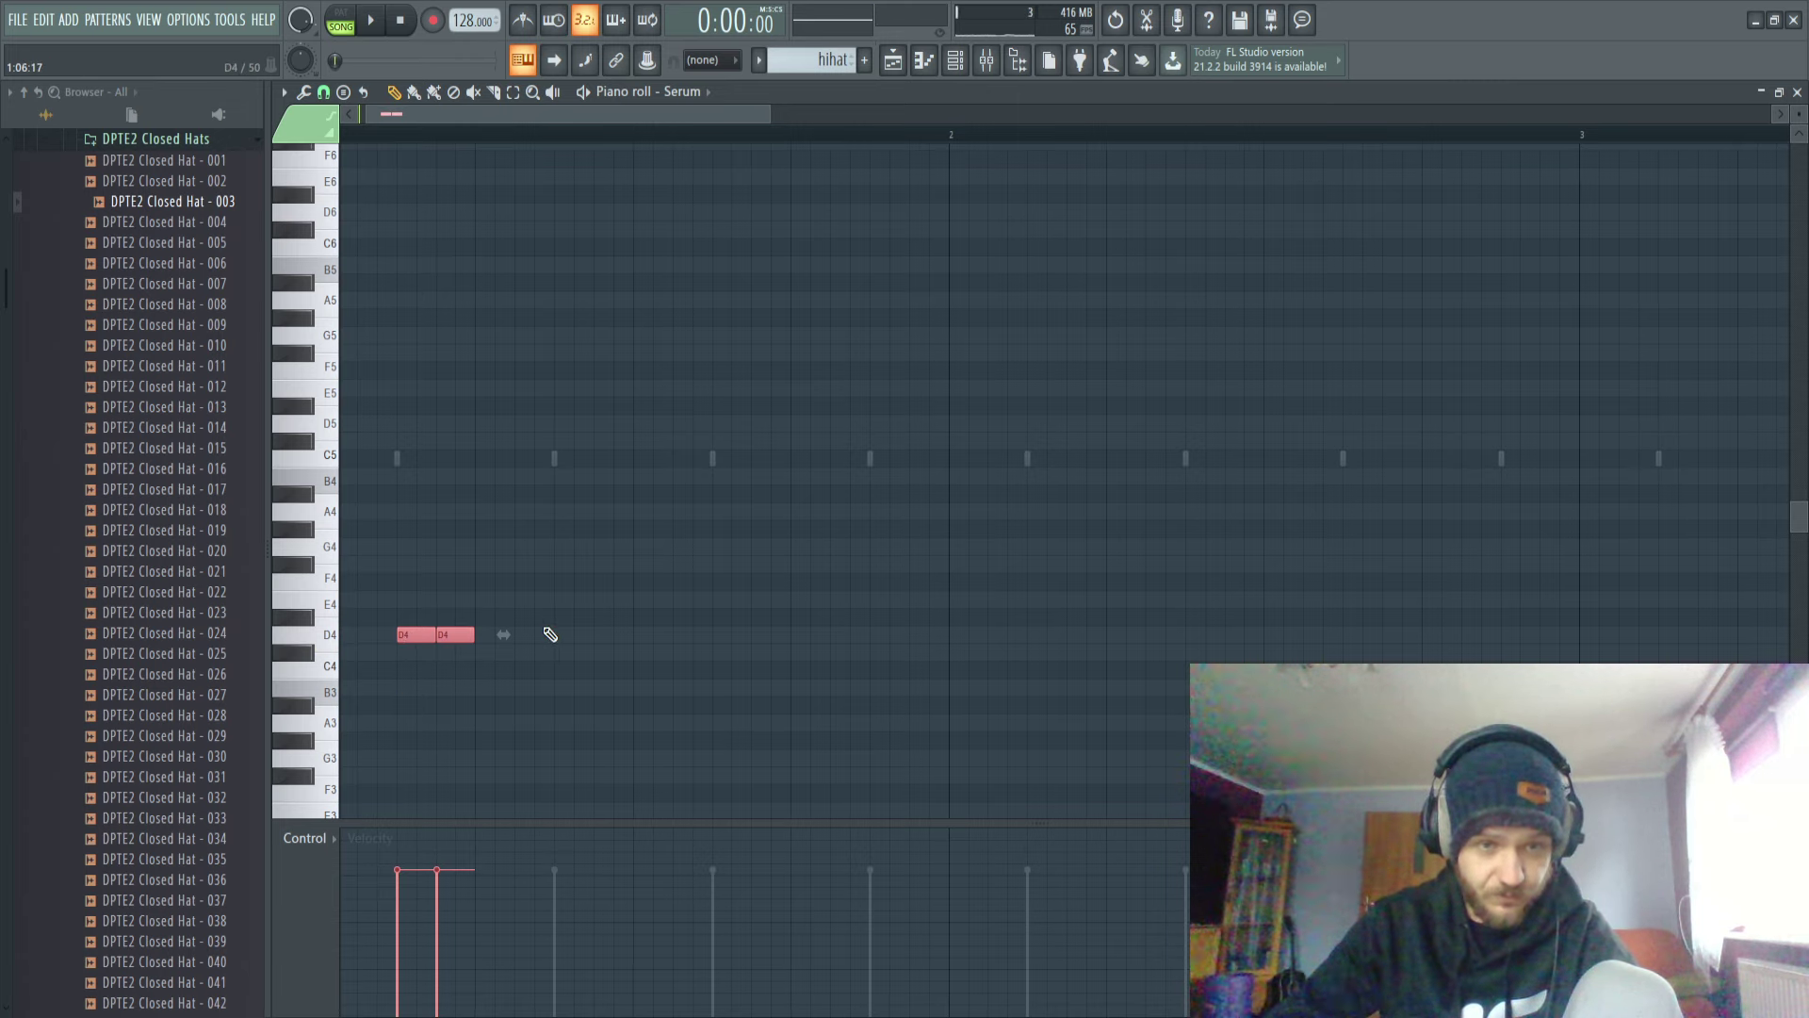
key("space")
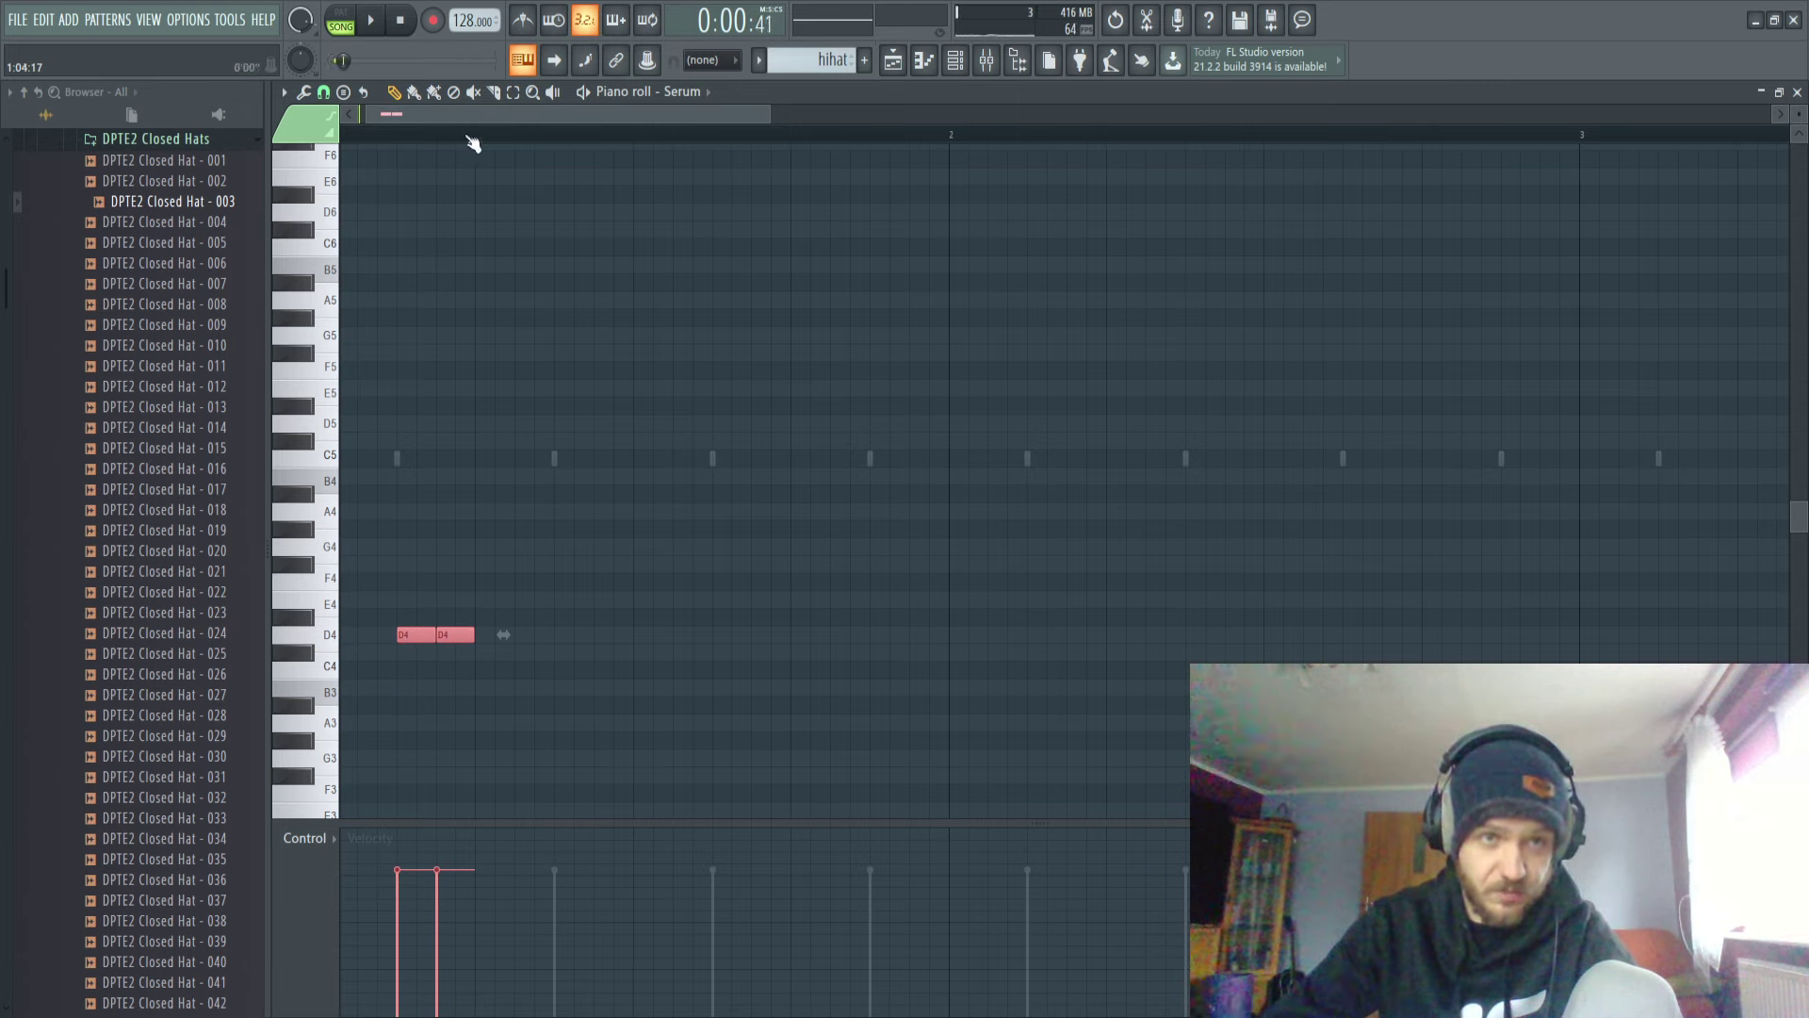
Try to duplicate the D4 note pair using a one-beat time selection, undo the copies and clear the selection.
left_click_drag(481, 141, 341, 144)
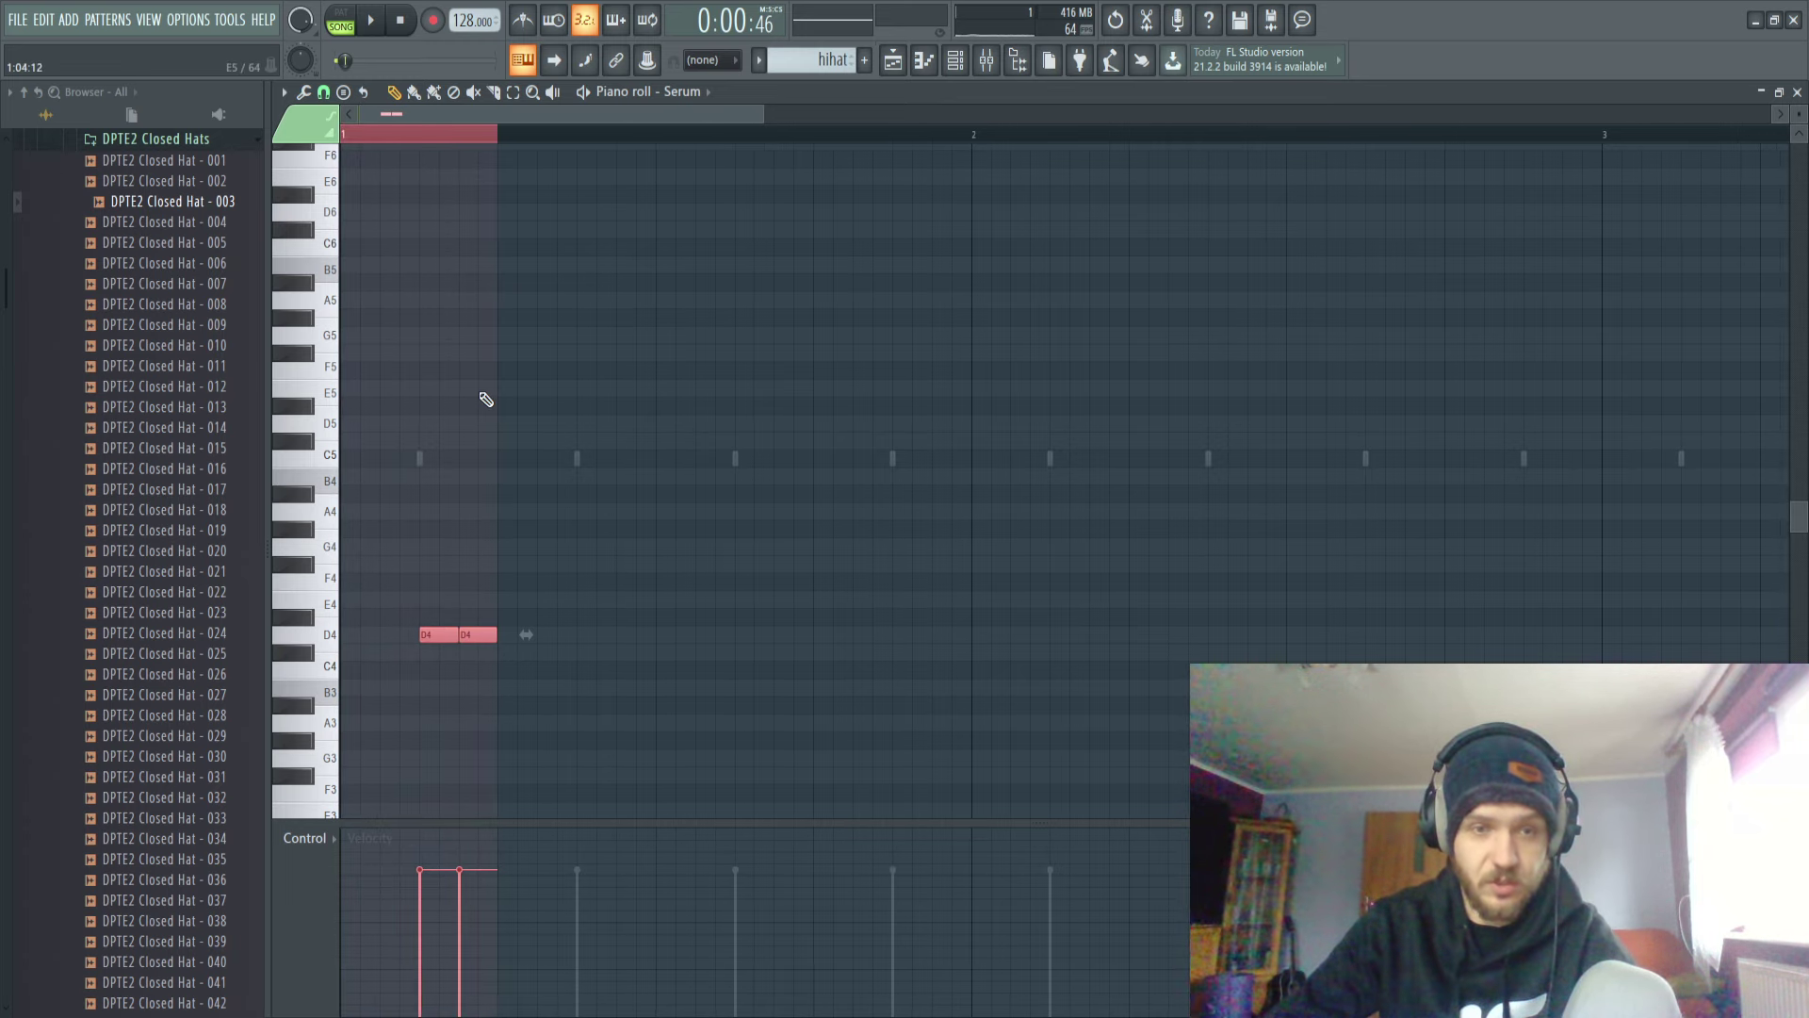
key("ctrl+b")
key("ctrl+b")
key("ctrl+z")
key("ctrl+z")
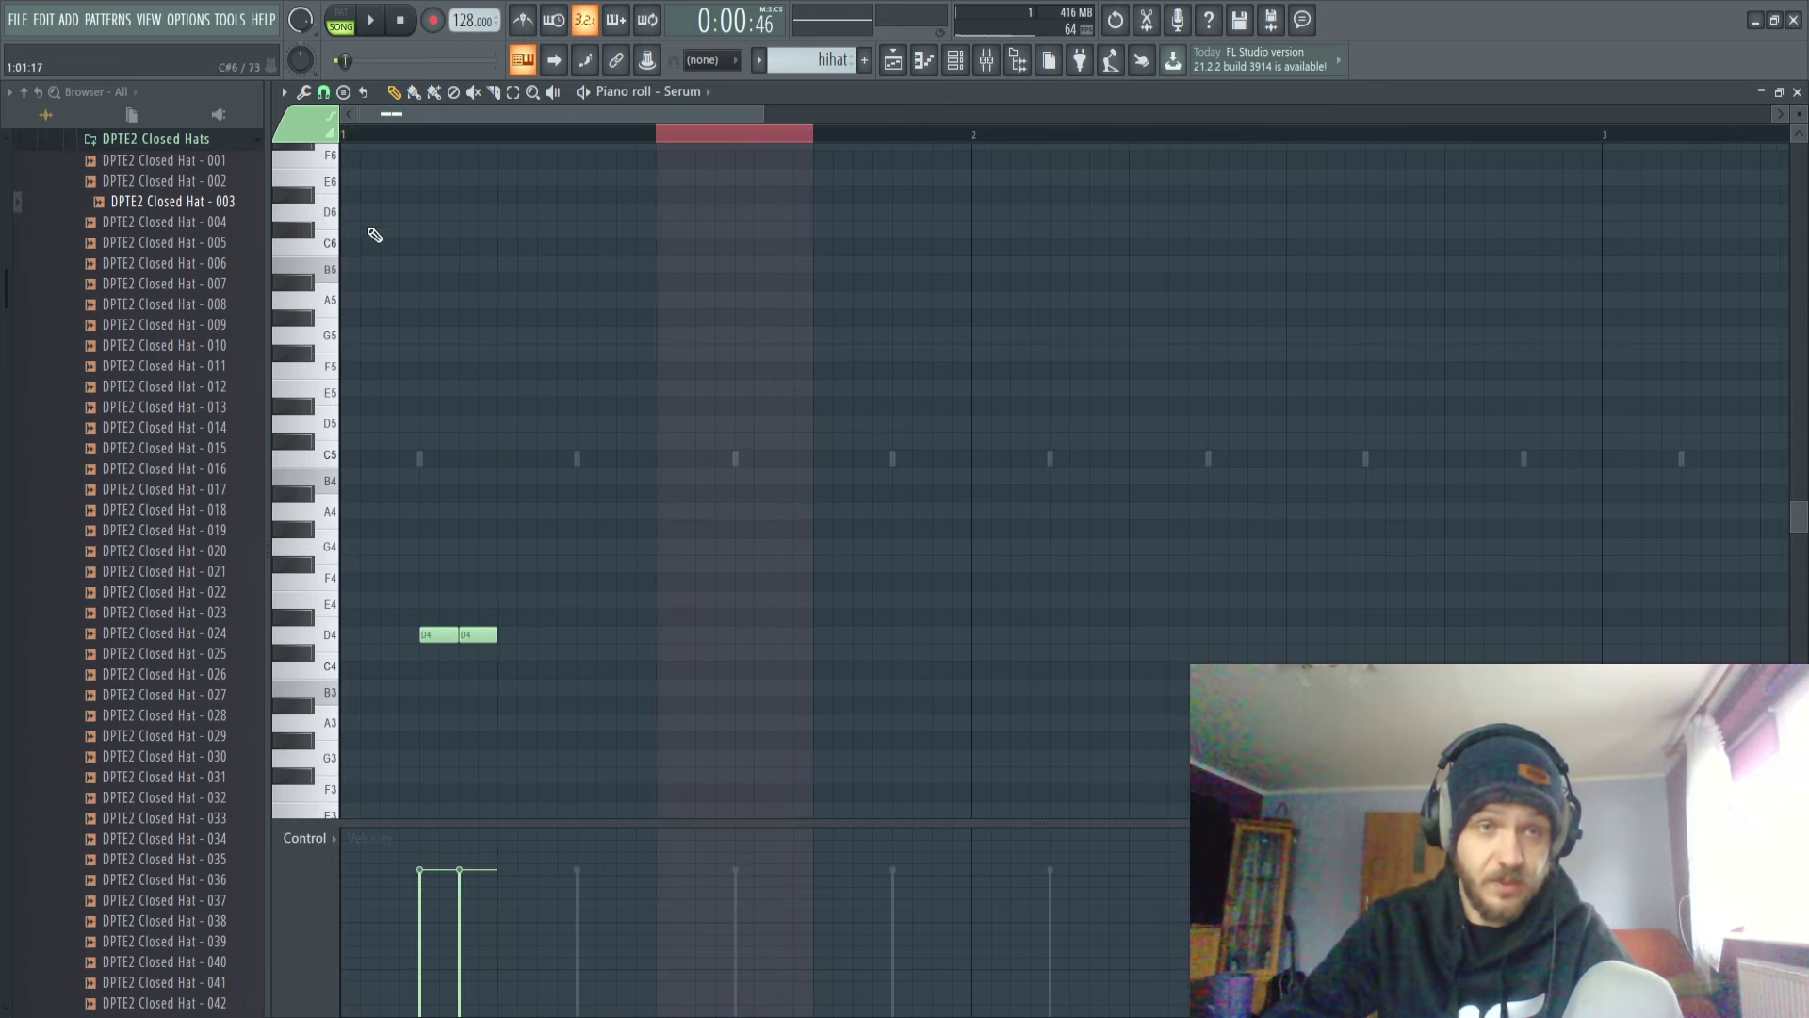
left_click(405, 133)
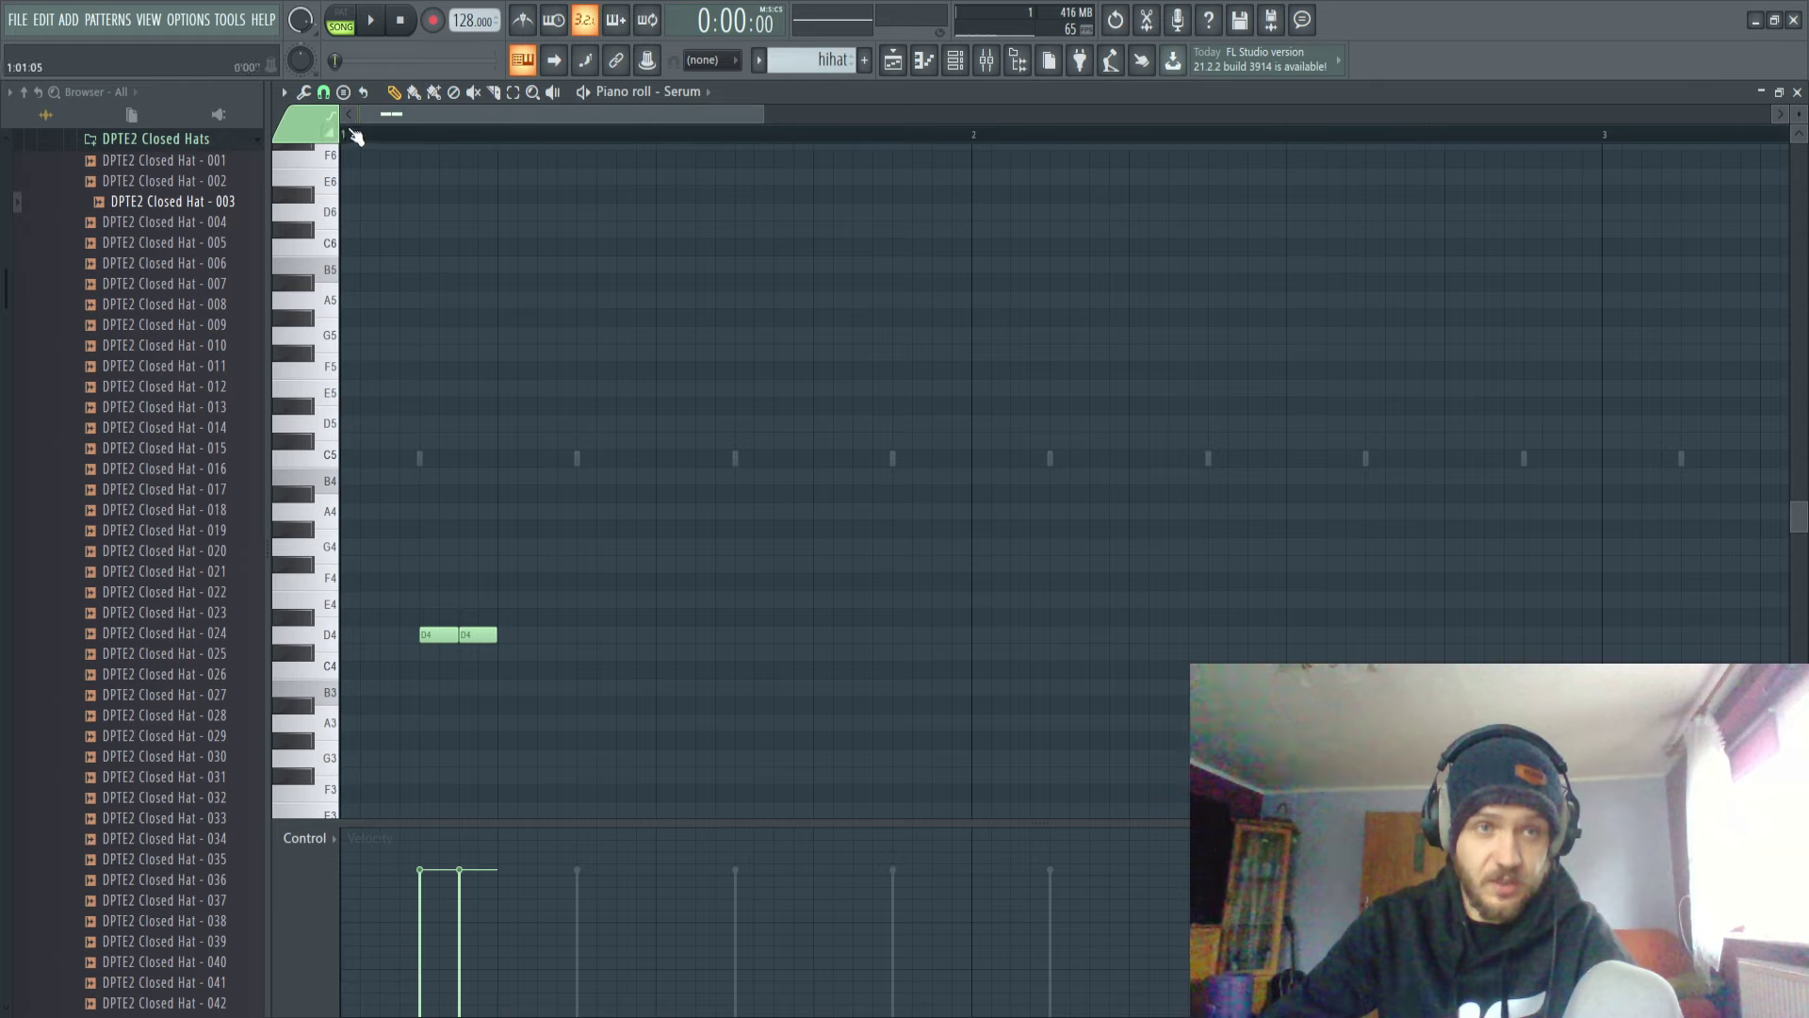
Copy the D4 note pair to the same offbeat position in beats 2, 3 and 4 of bar 1 and play the result.
left_click_drag(608, 466, 379, 705)
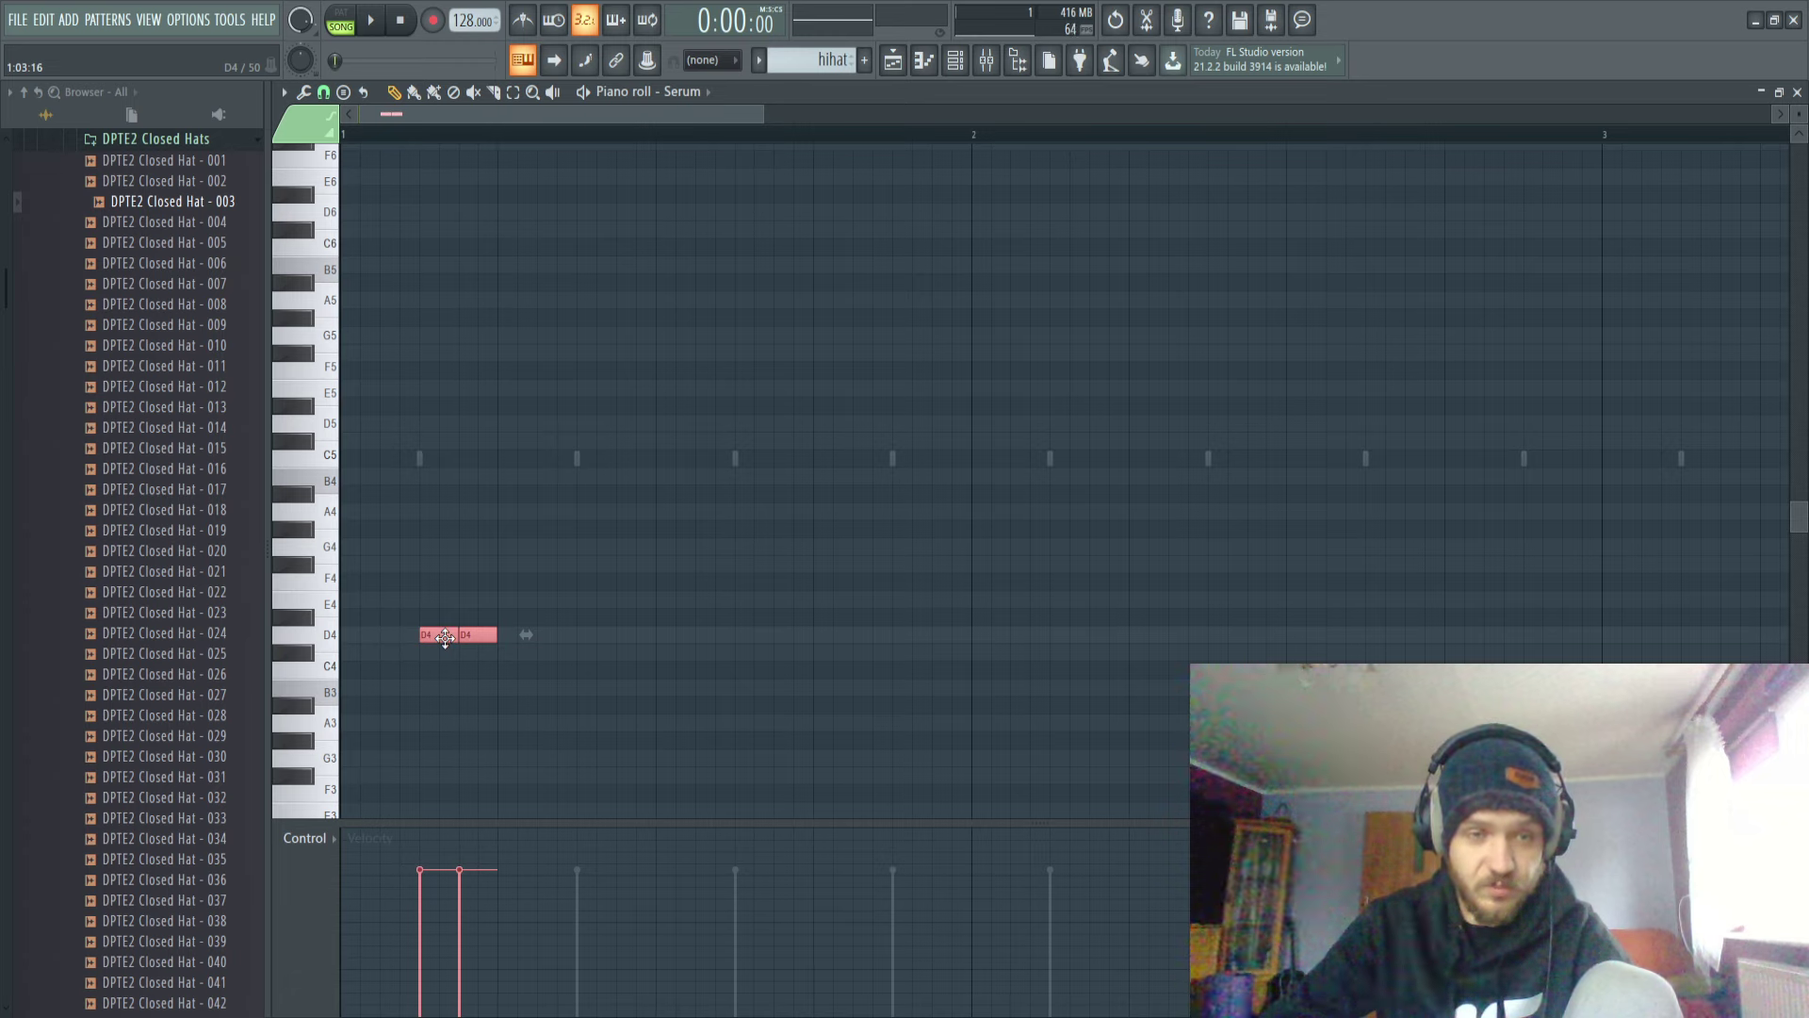
left_click_drag(453, 638, 607, 639)
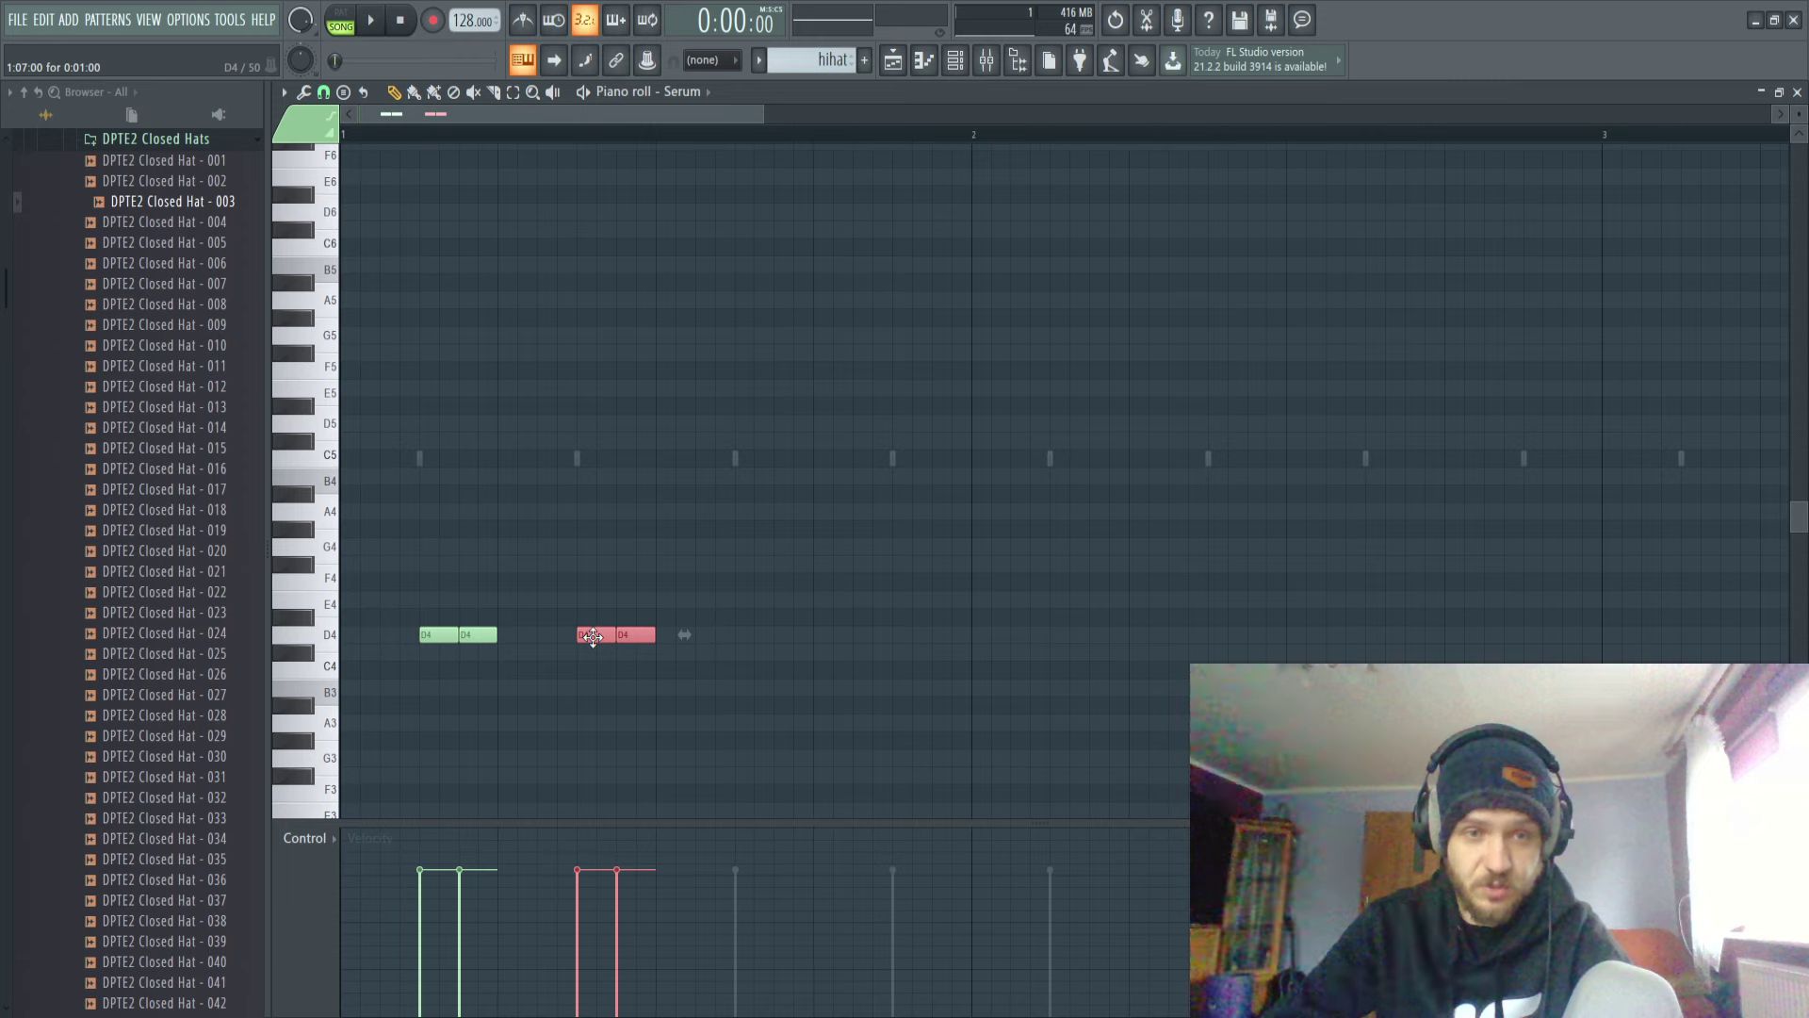
left_click_drag(593, 638, 921, 634)
key("space")
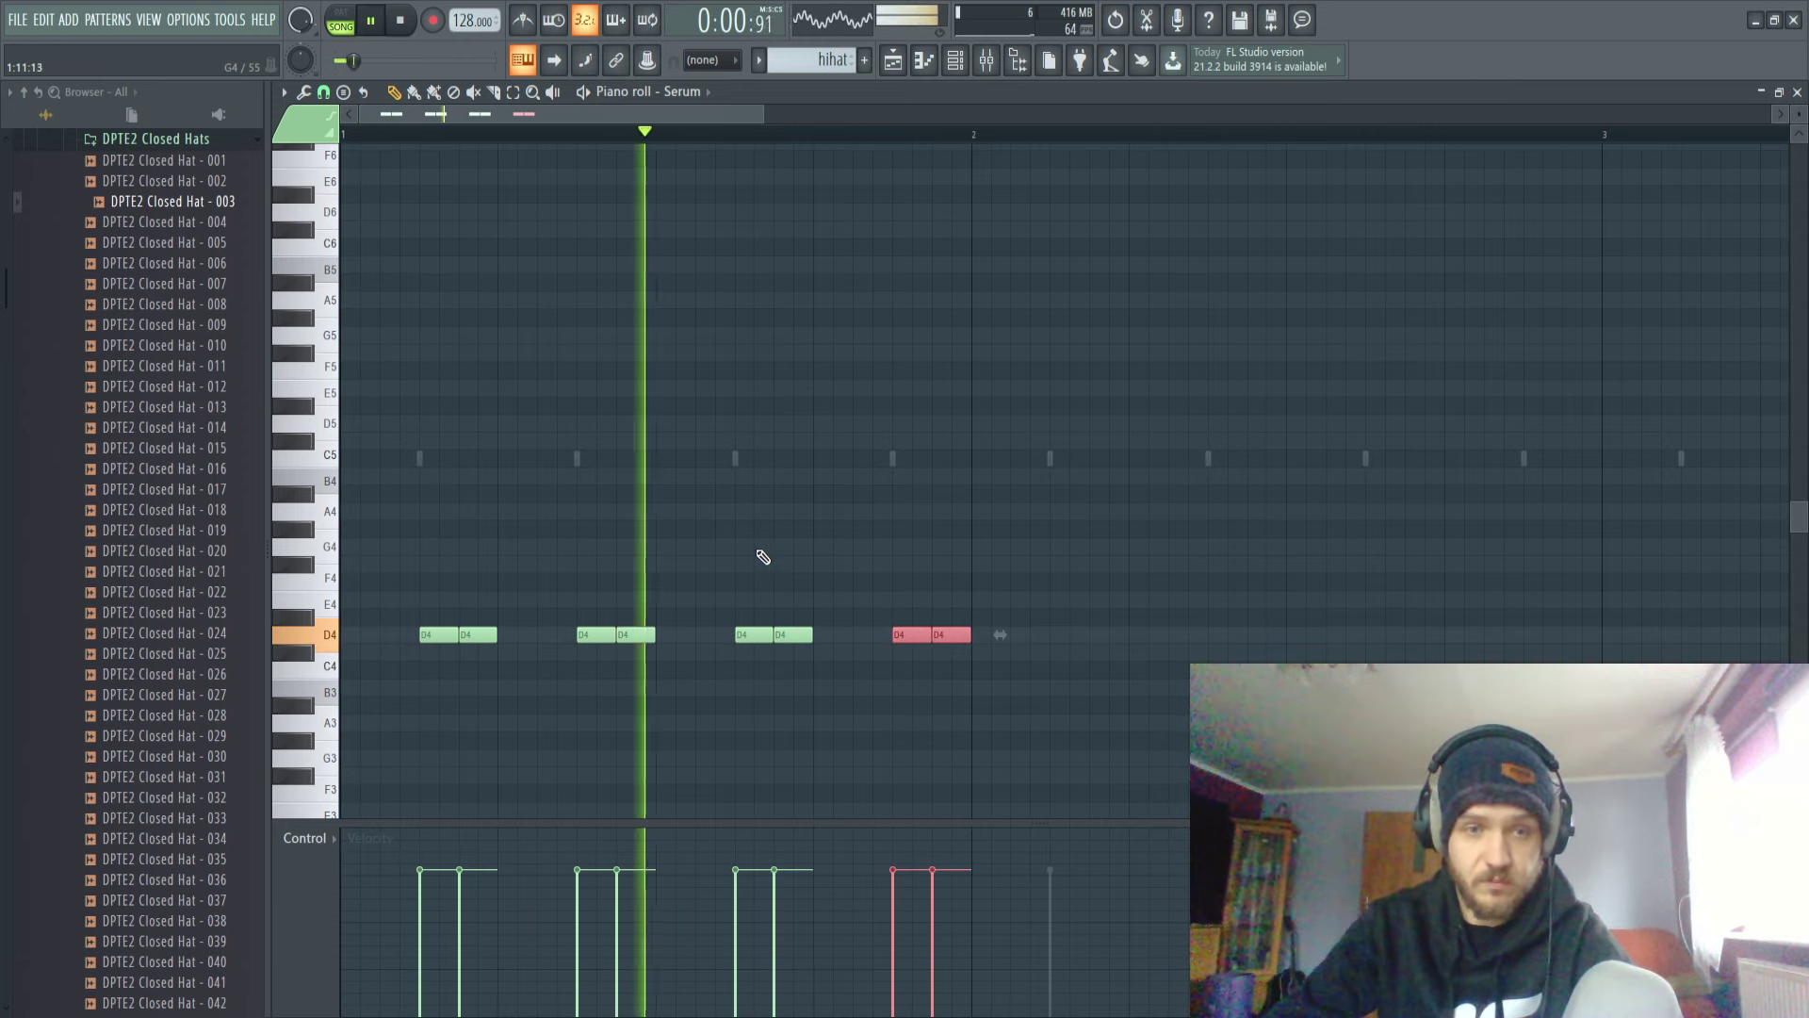
key("space")
Transpose all the bass notes in bar 1 to D3 and play them back.
key("ctrl+a")
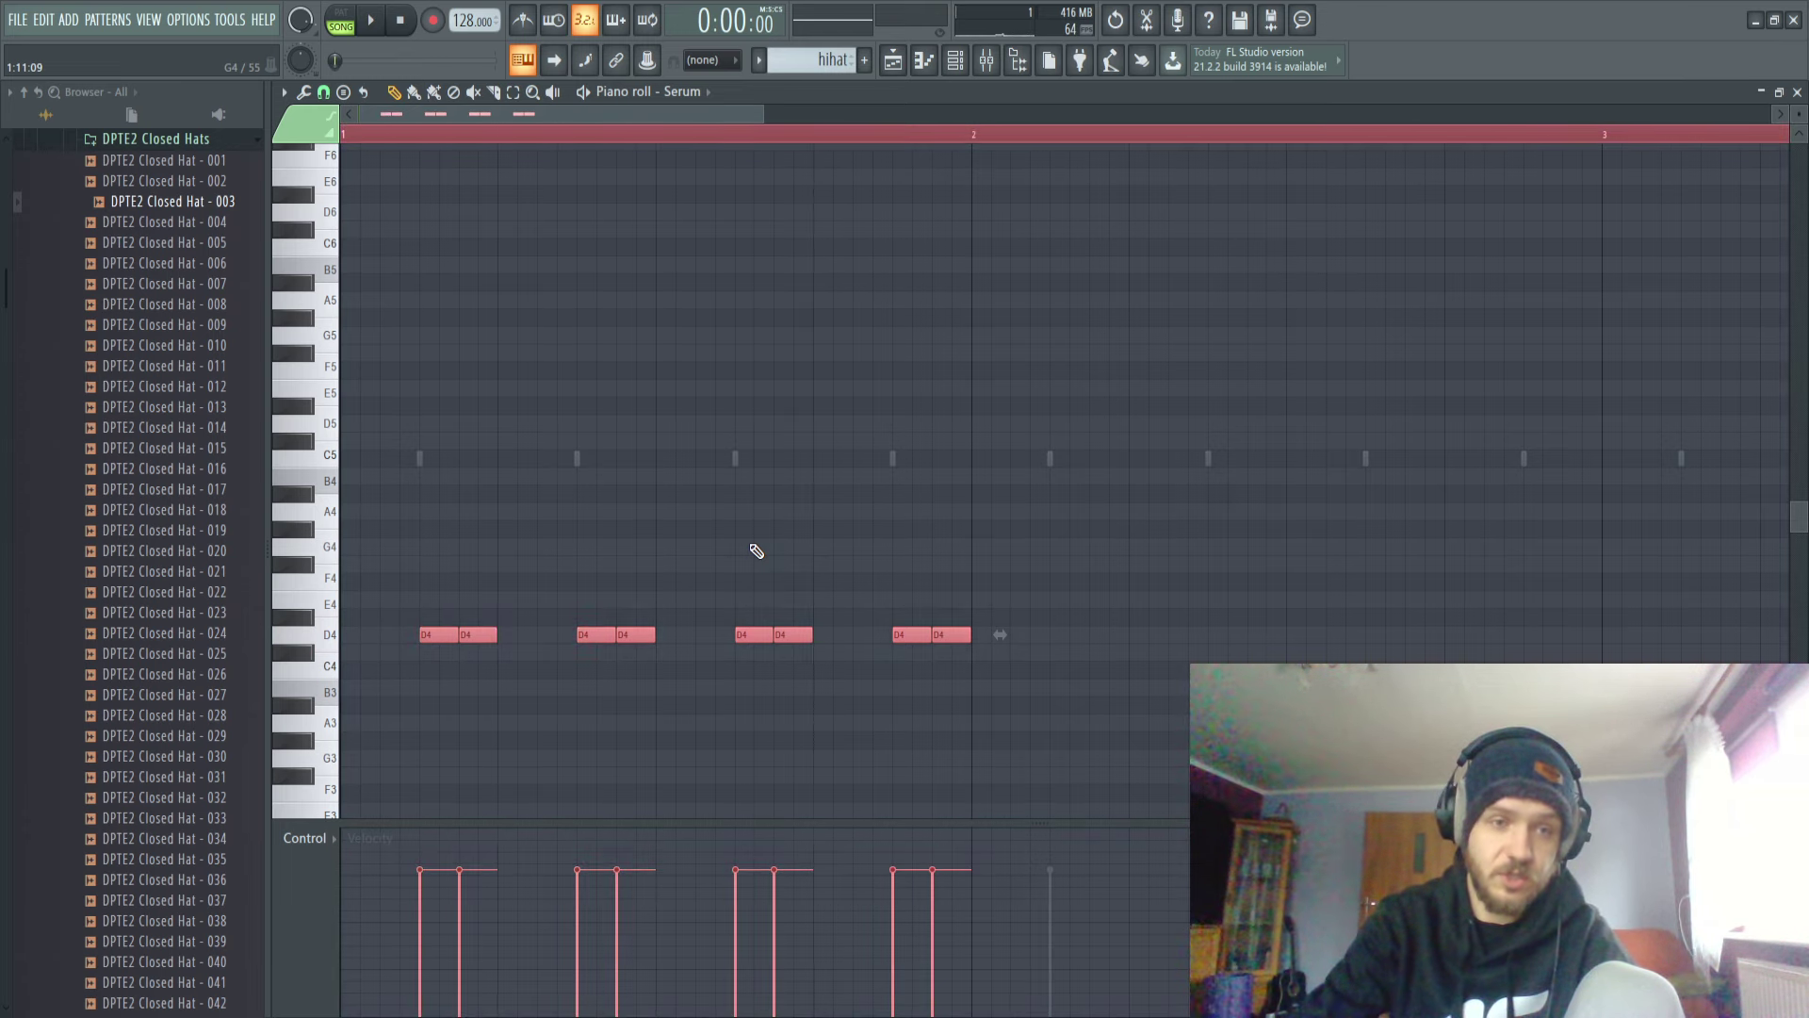
key("Delete")
scroll(752, 545, "down", 9)
key("space")
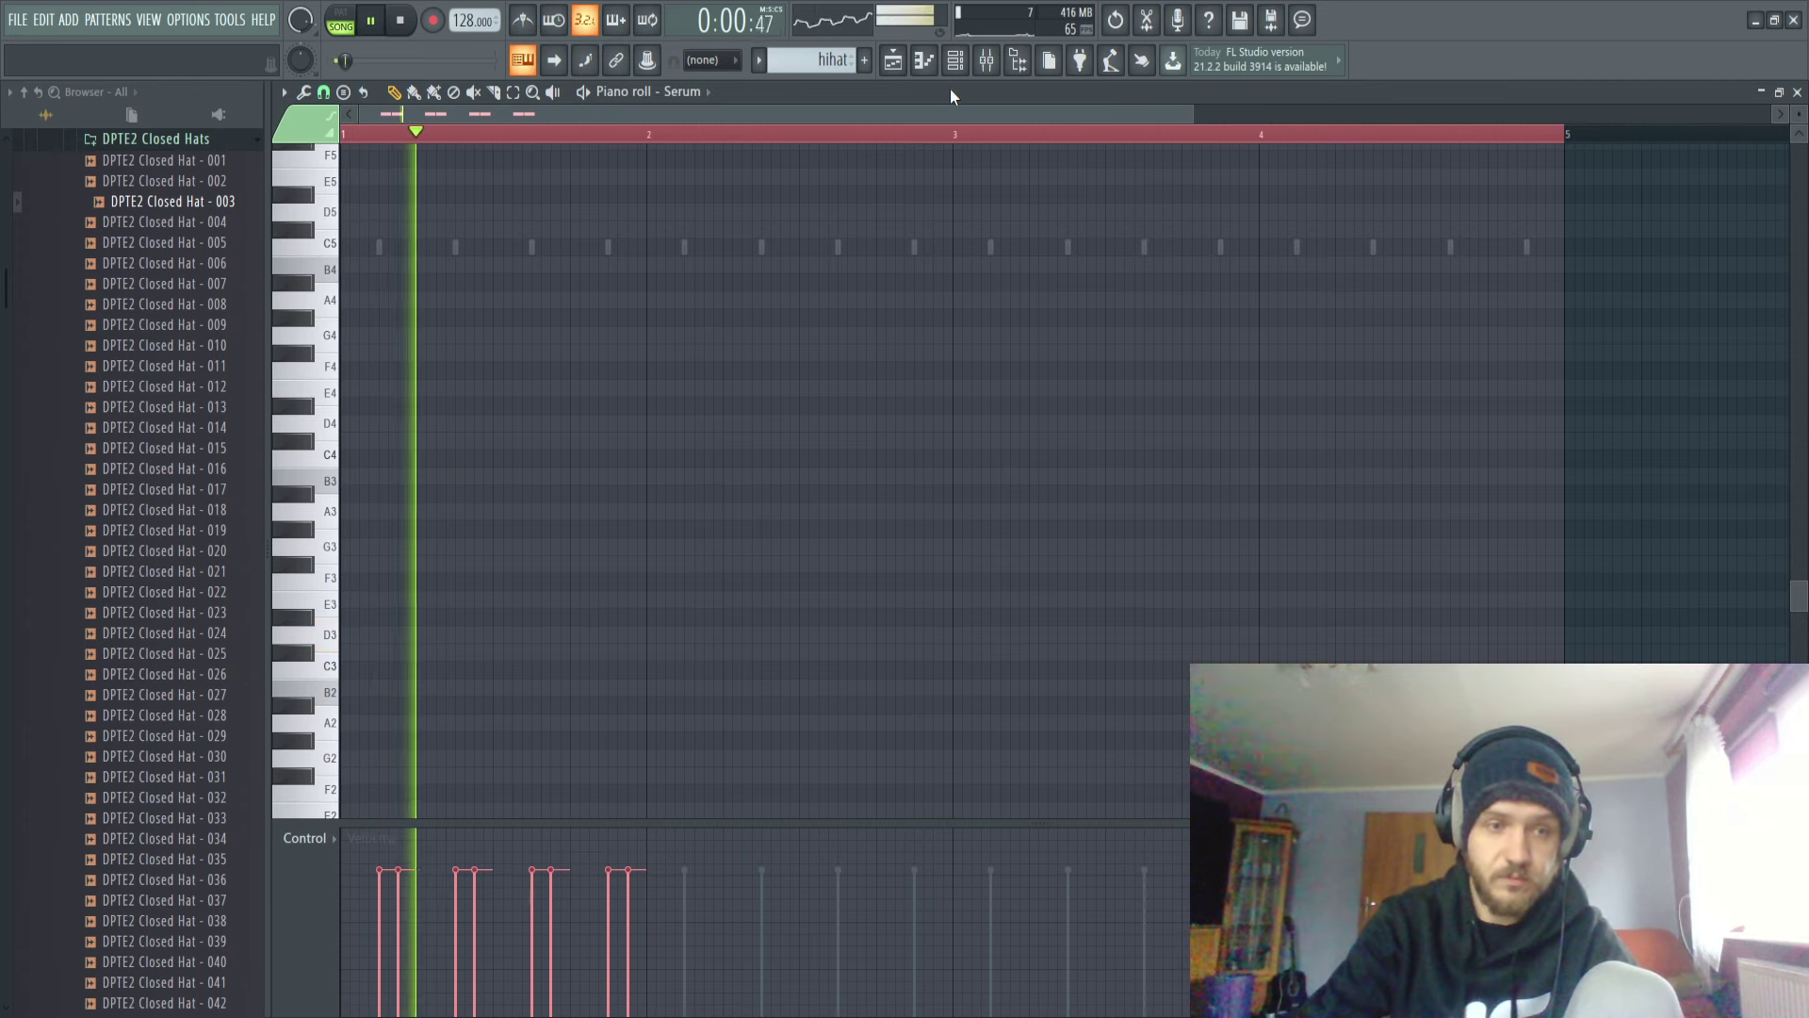
key("ctrl+Up")
key("space")
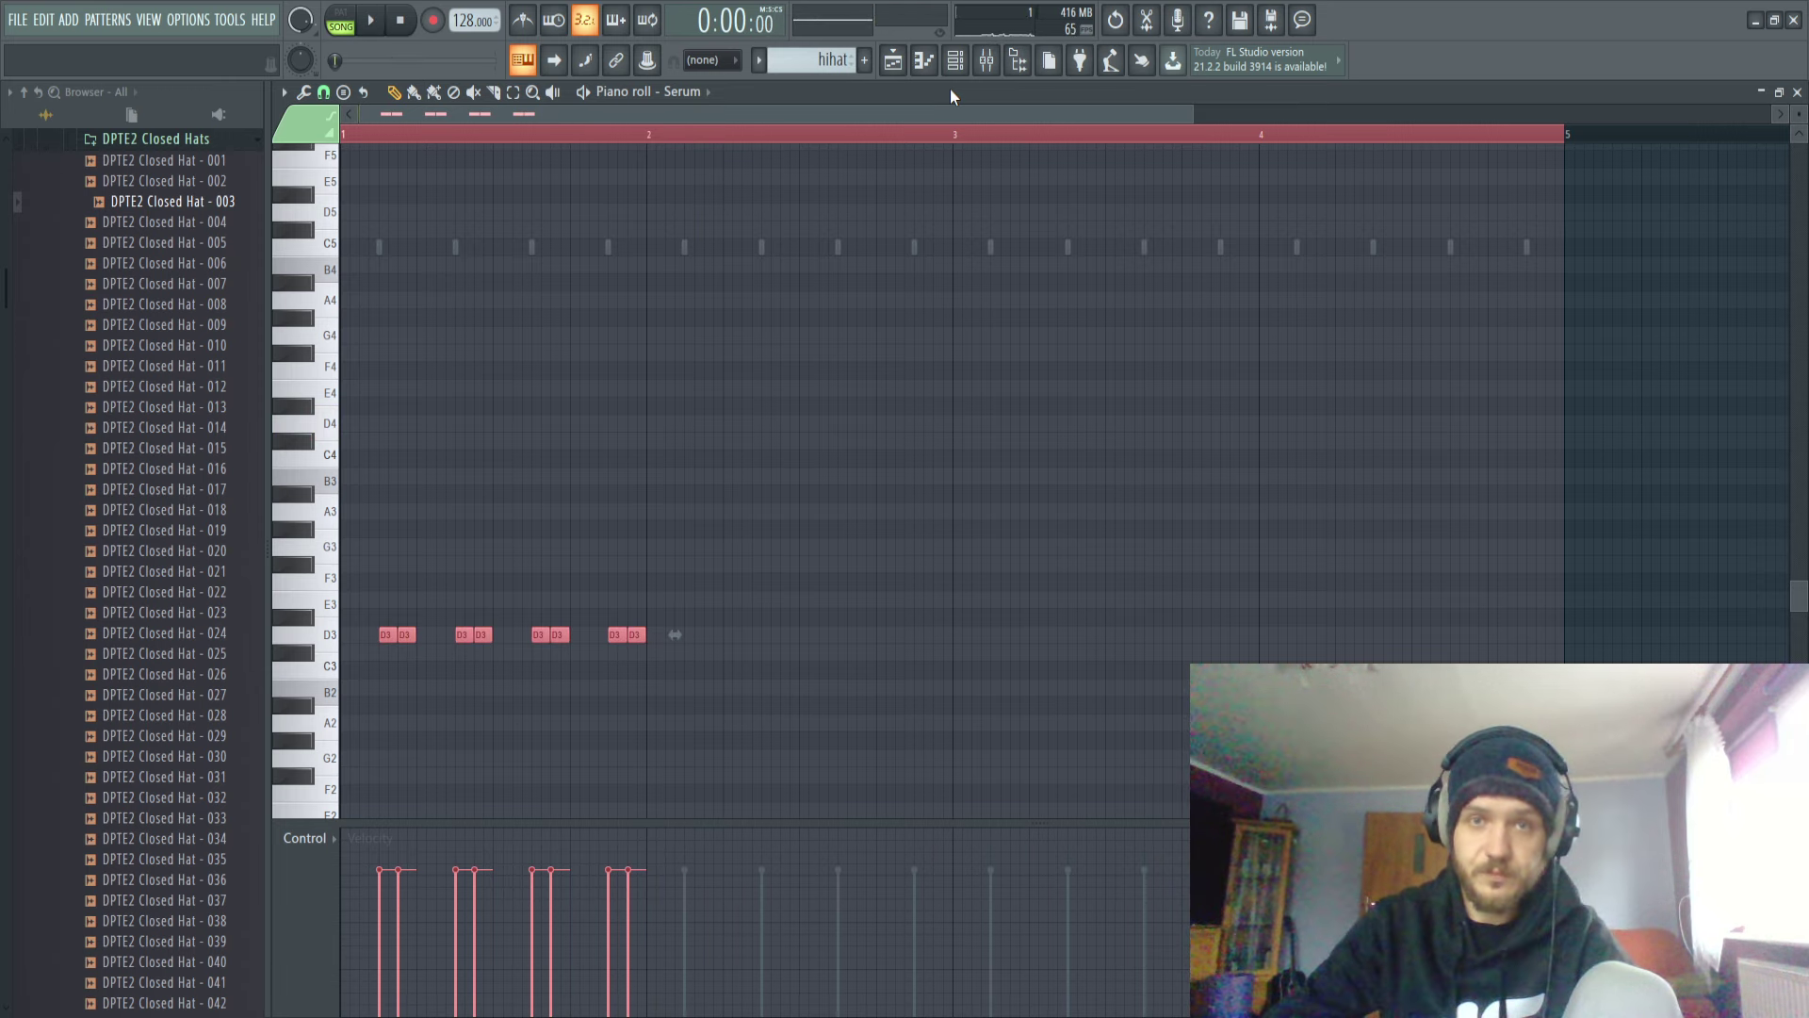
Limit the time selection to bar 1 and duplicate its D3 notes into bars 2 and 3.
left_click(652, 143)
left_click_drag(652, 144, 107, 228)
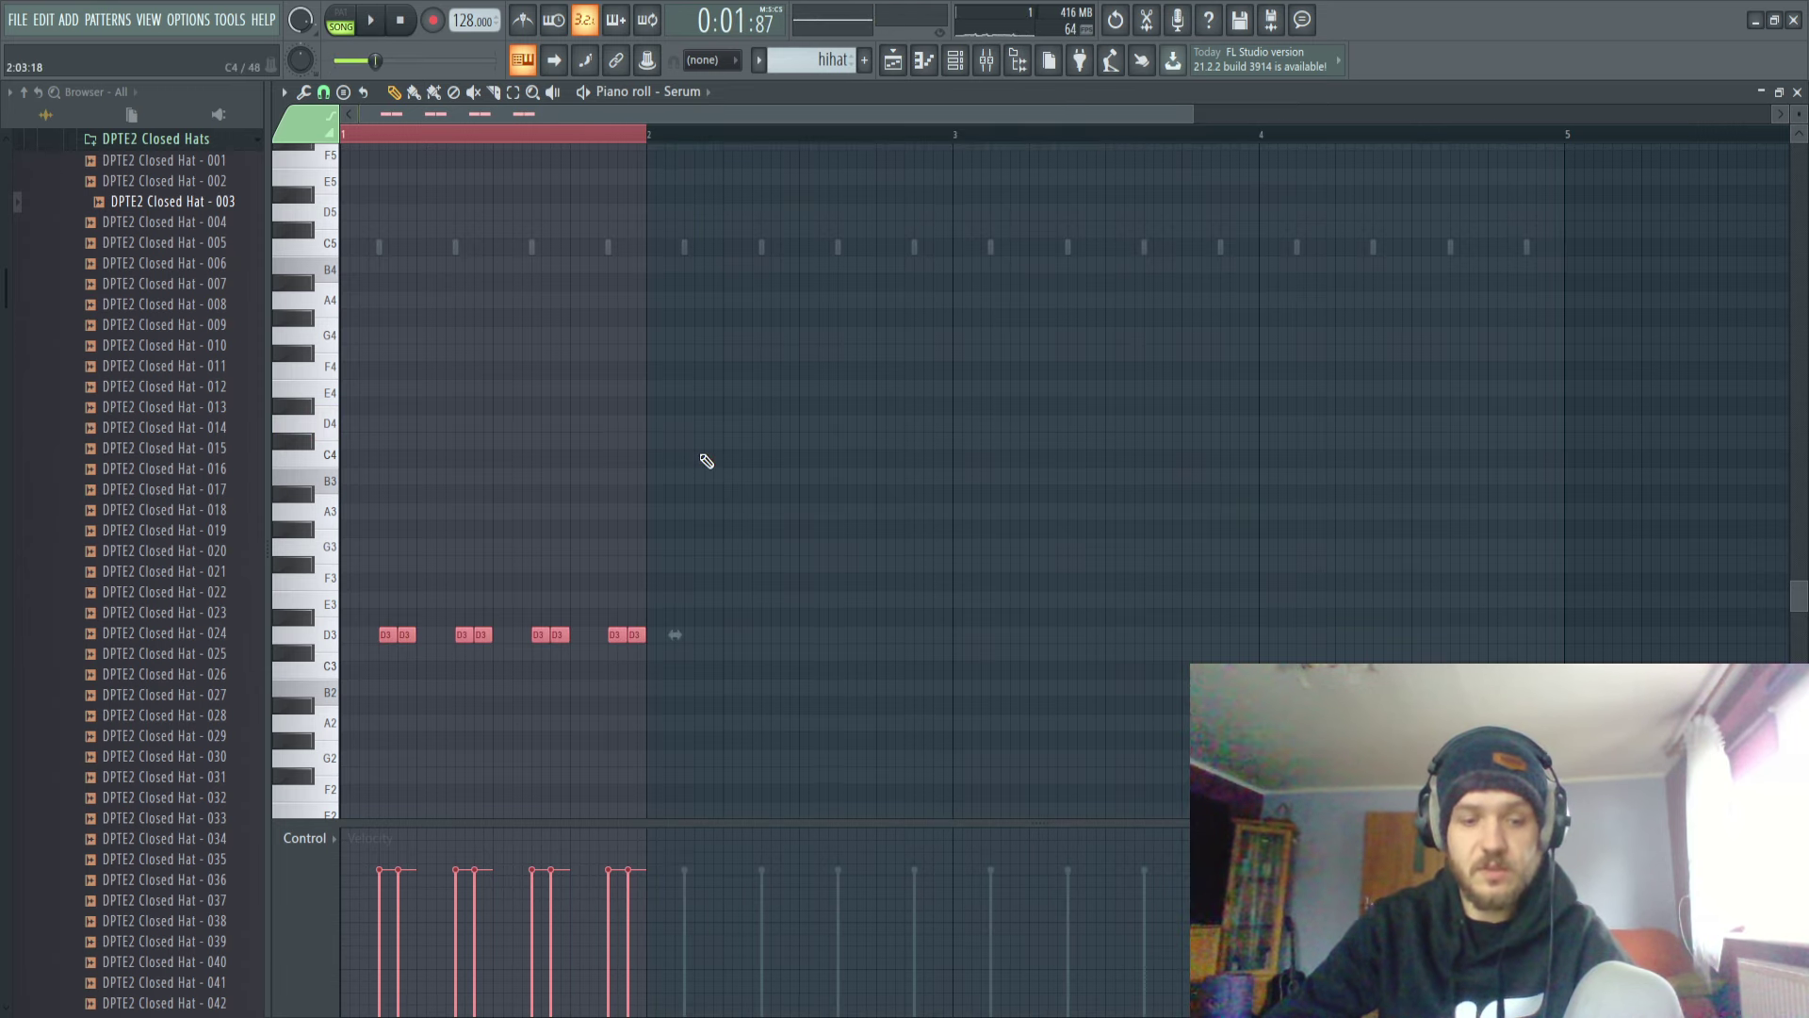
key("ctrl+b")
right_click(1086, 518)
left_click_drag(1026, 525, 721, 713)
key("ctrl+b")
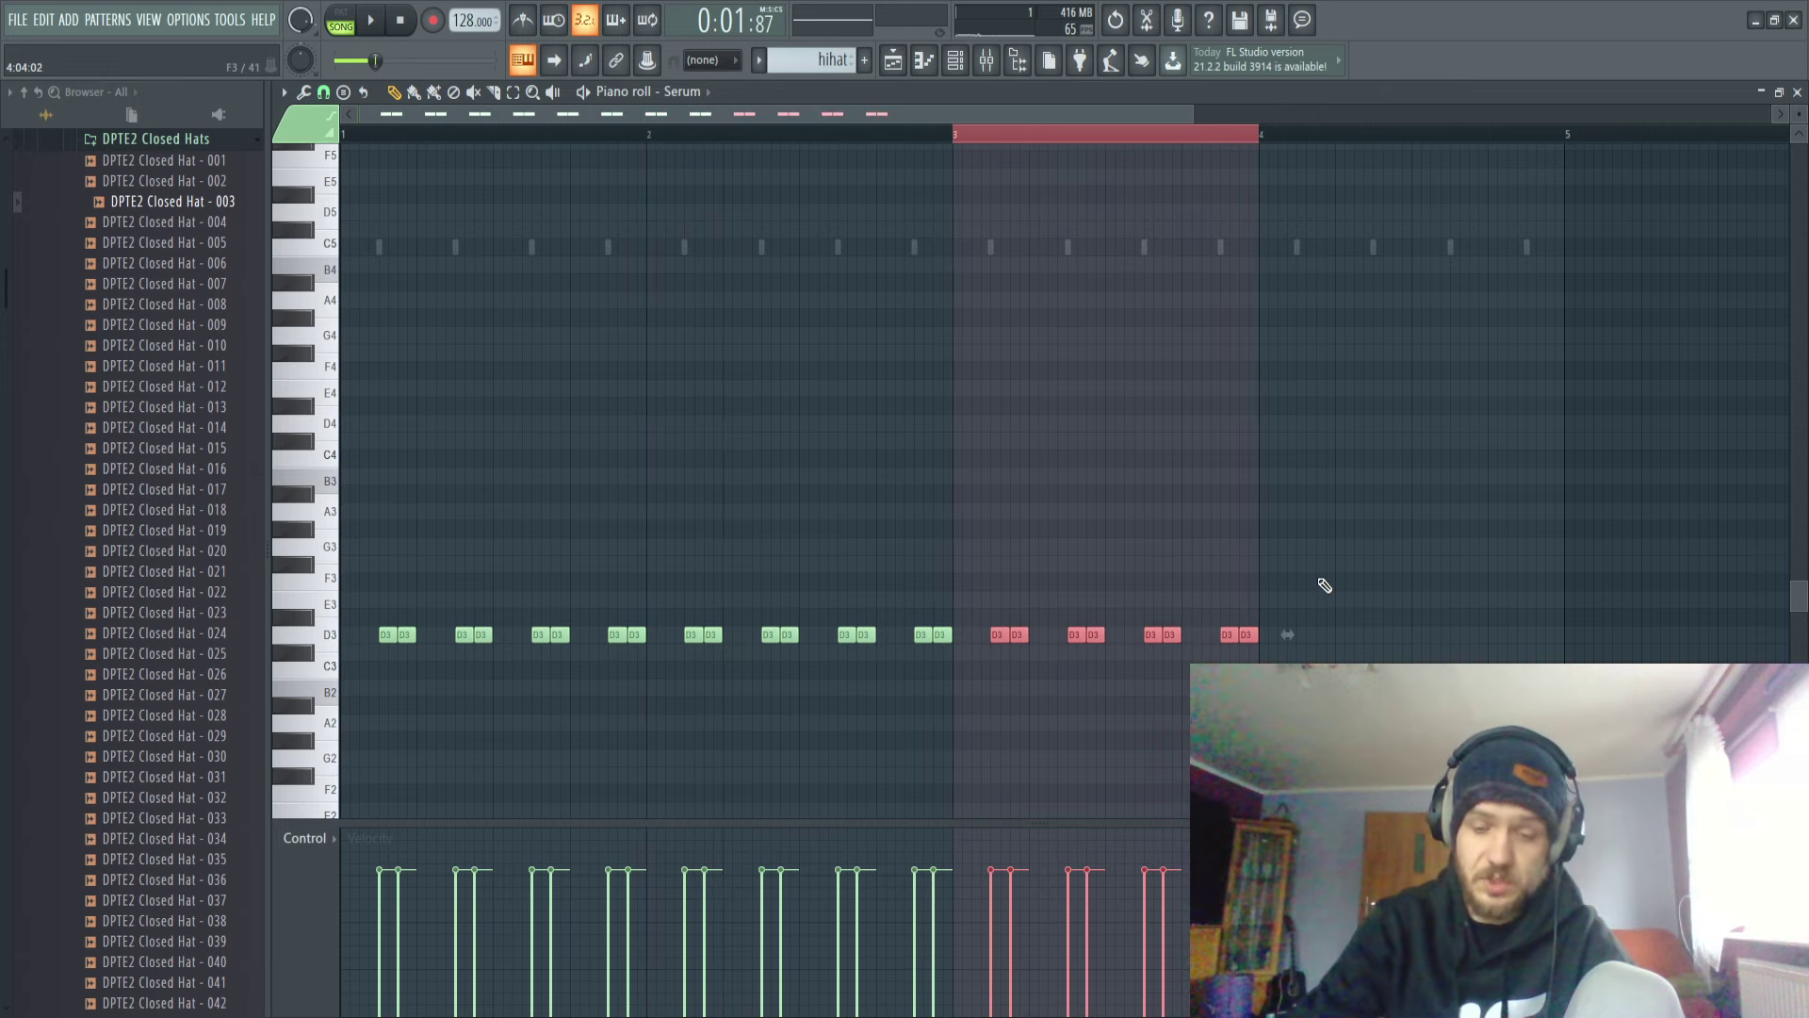
Raise the four note pairs in bar 3 to G3.
key("Up")
key("Up")
key("Up")
key("Up")
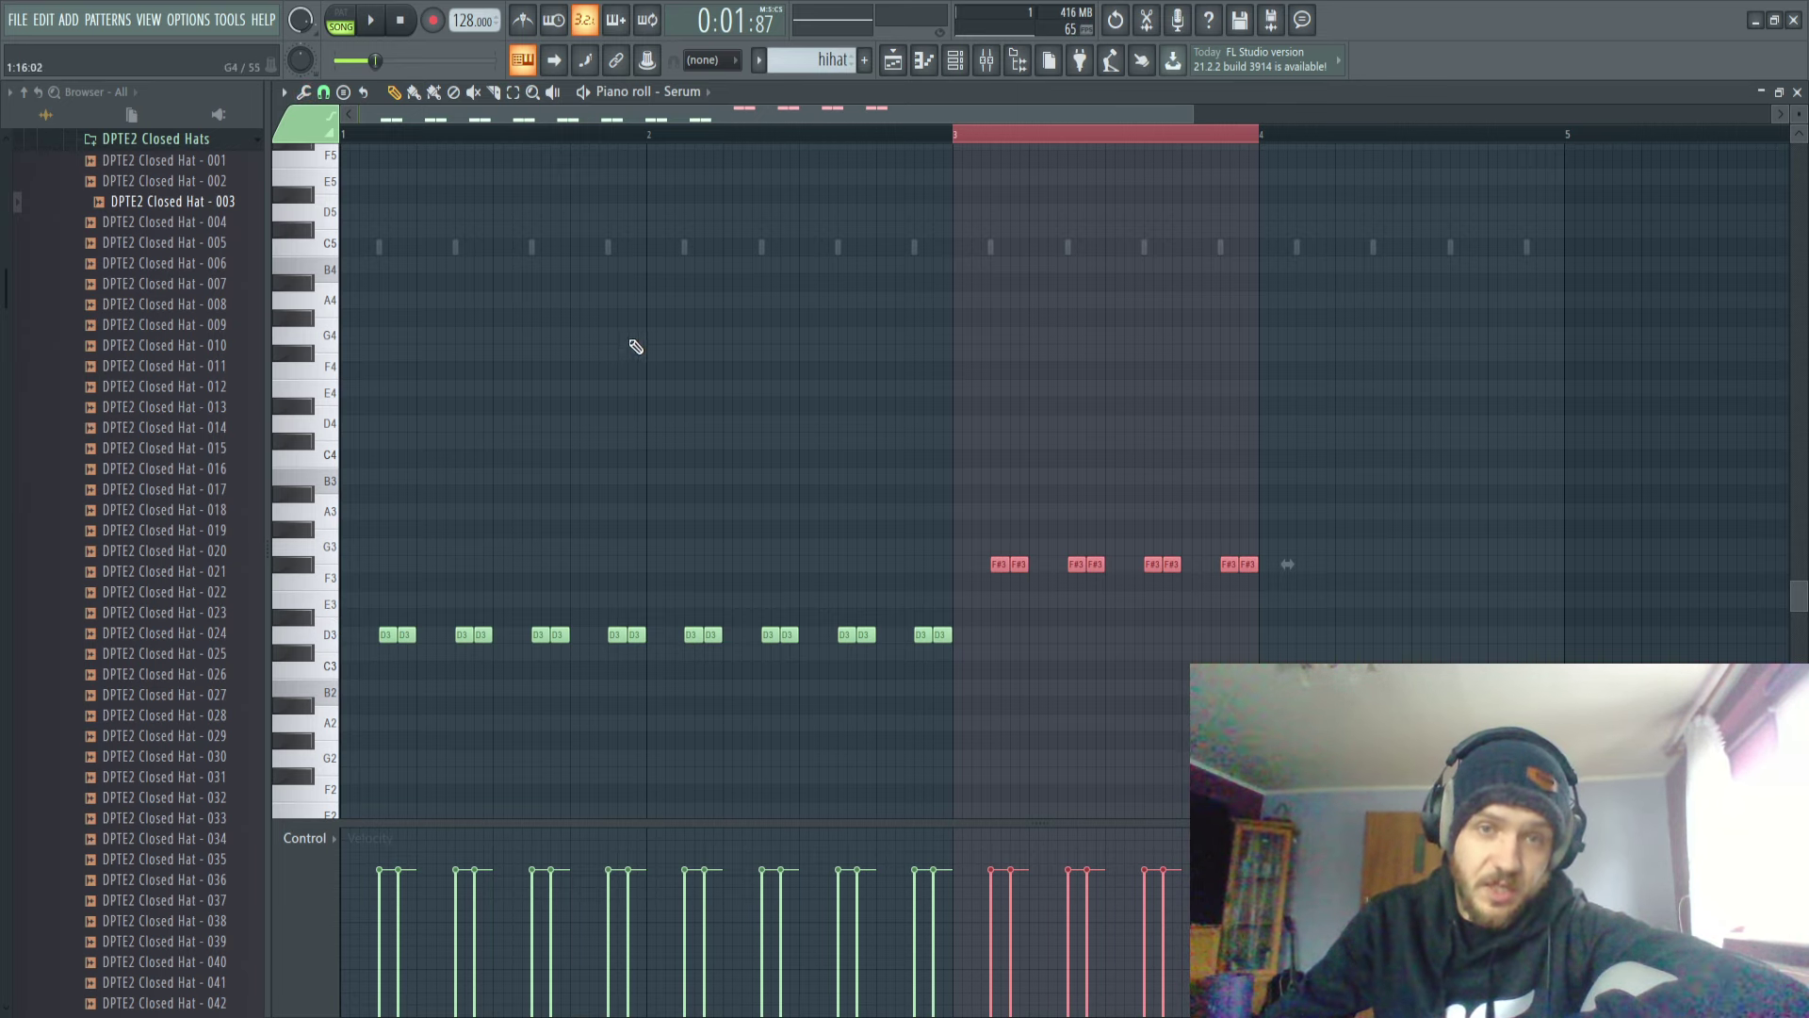
left_click(745, 335)
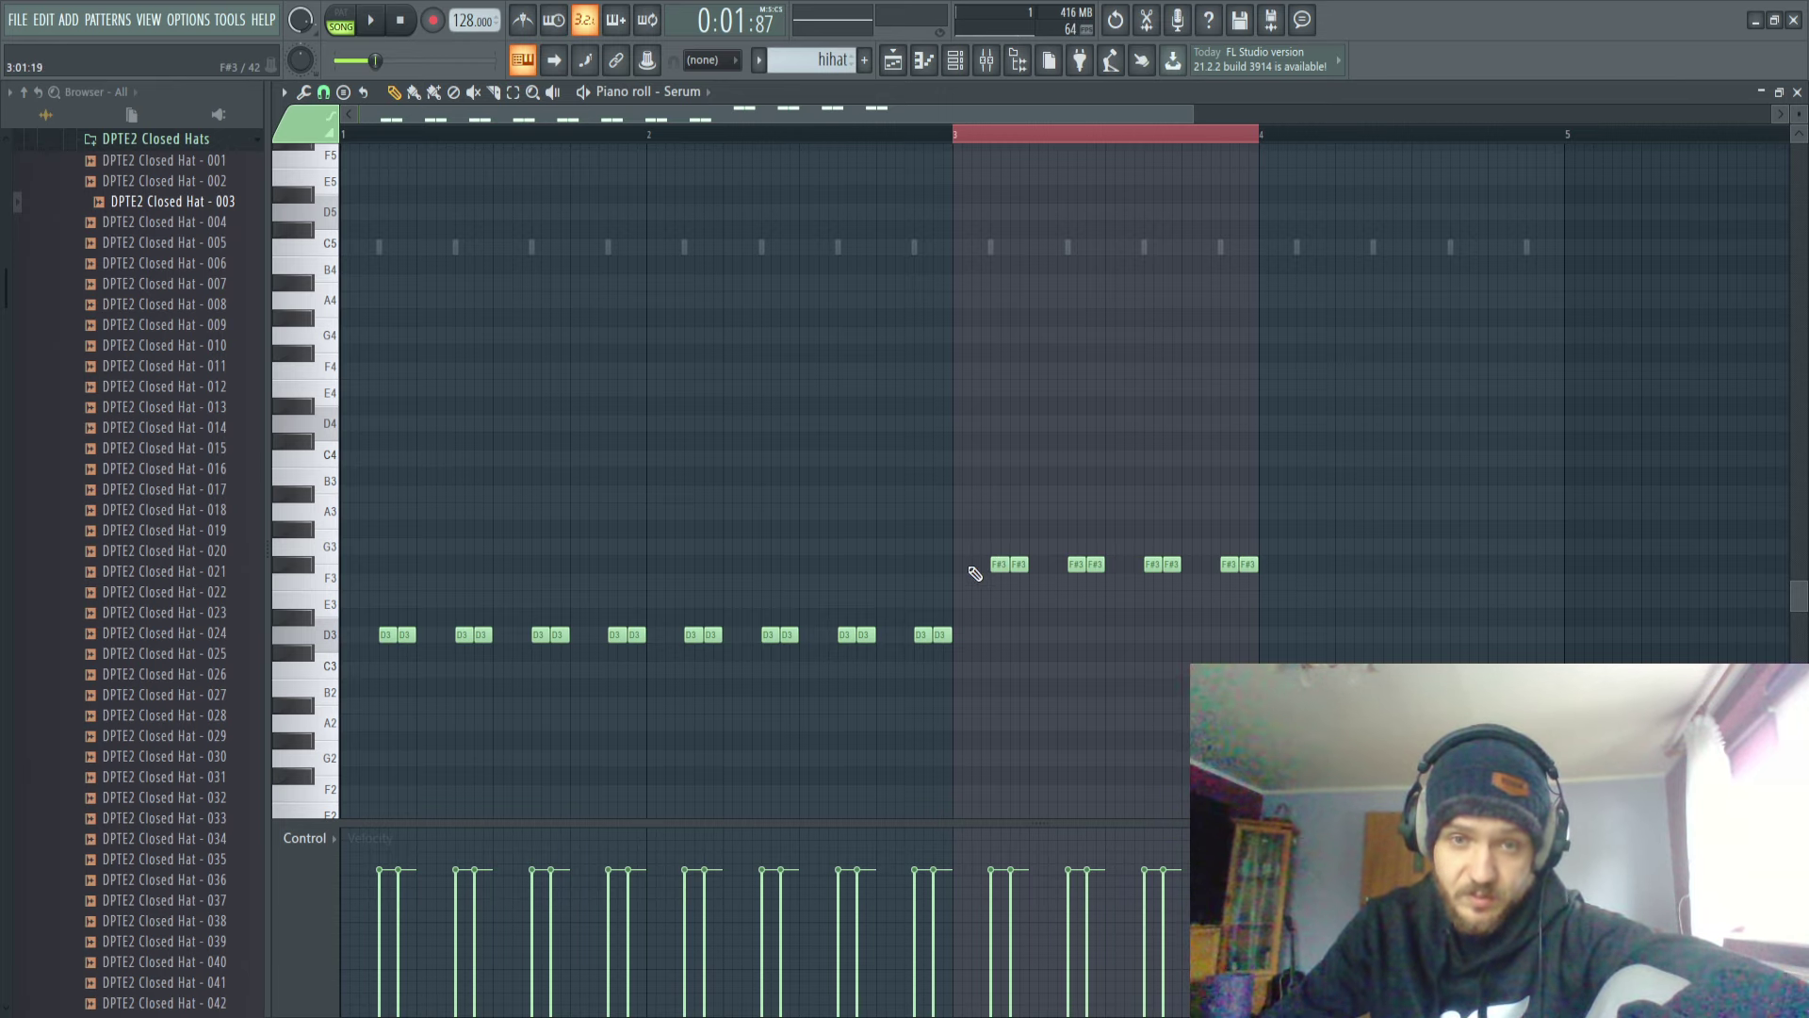
left_click_drag(1413, 485, 989, 594)
key("Down")
key("Up")
key("Up")
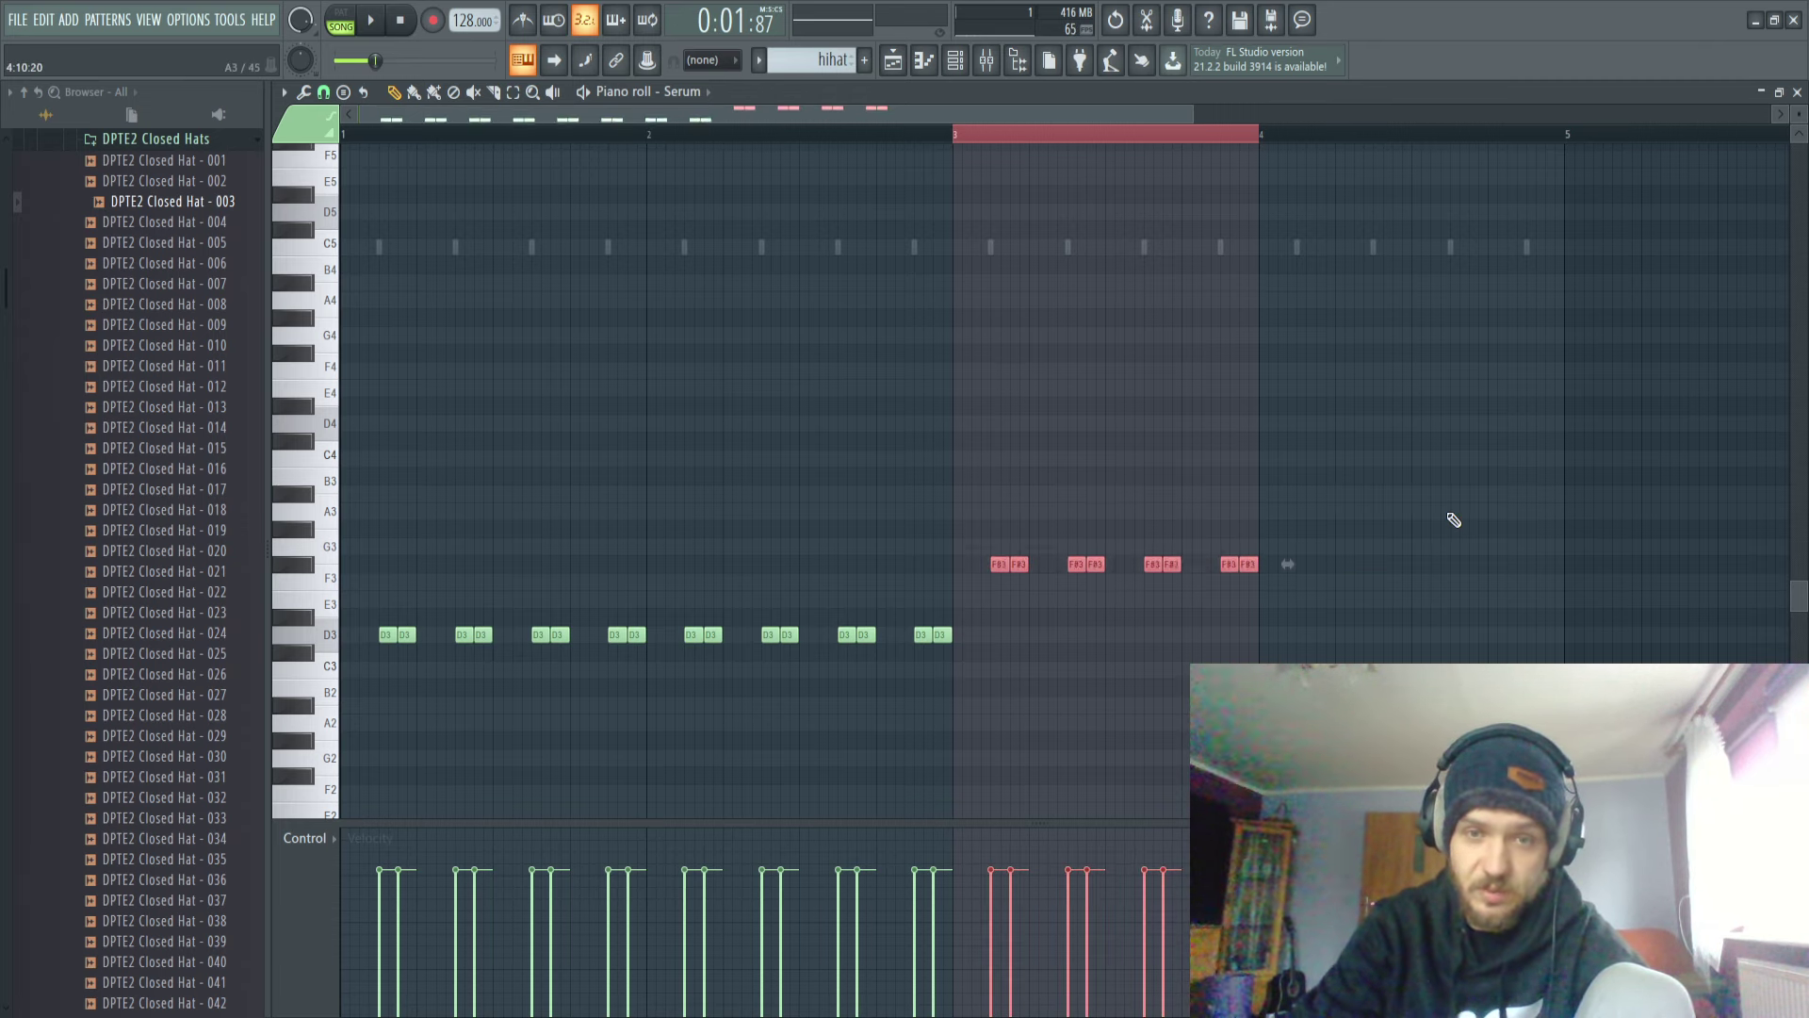
Clear the time selection, play the bassline from the start and duplicate the bar 3 notes into bar 4.
key("space")
key("space")
left_click(392, 137)
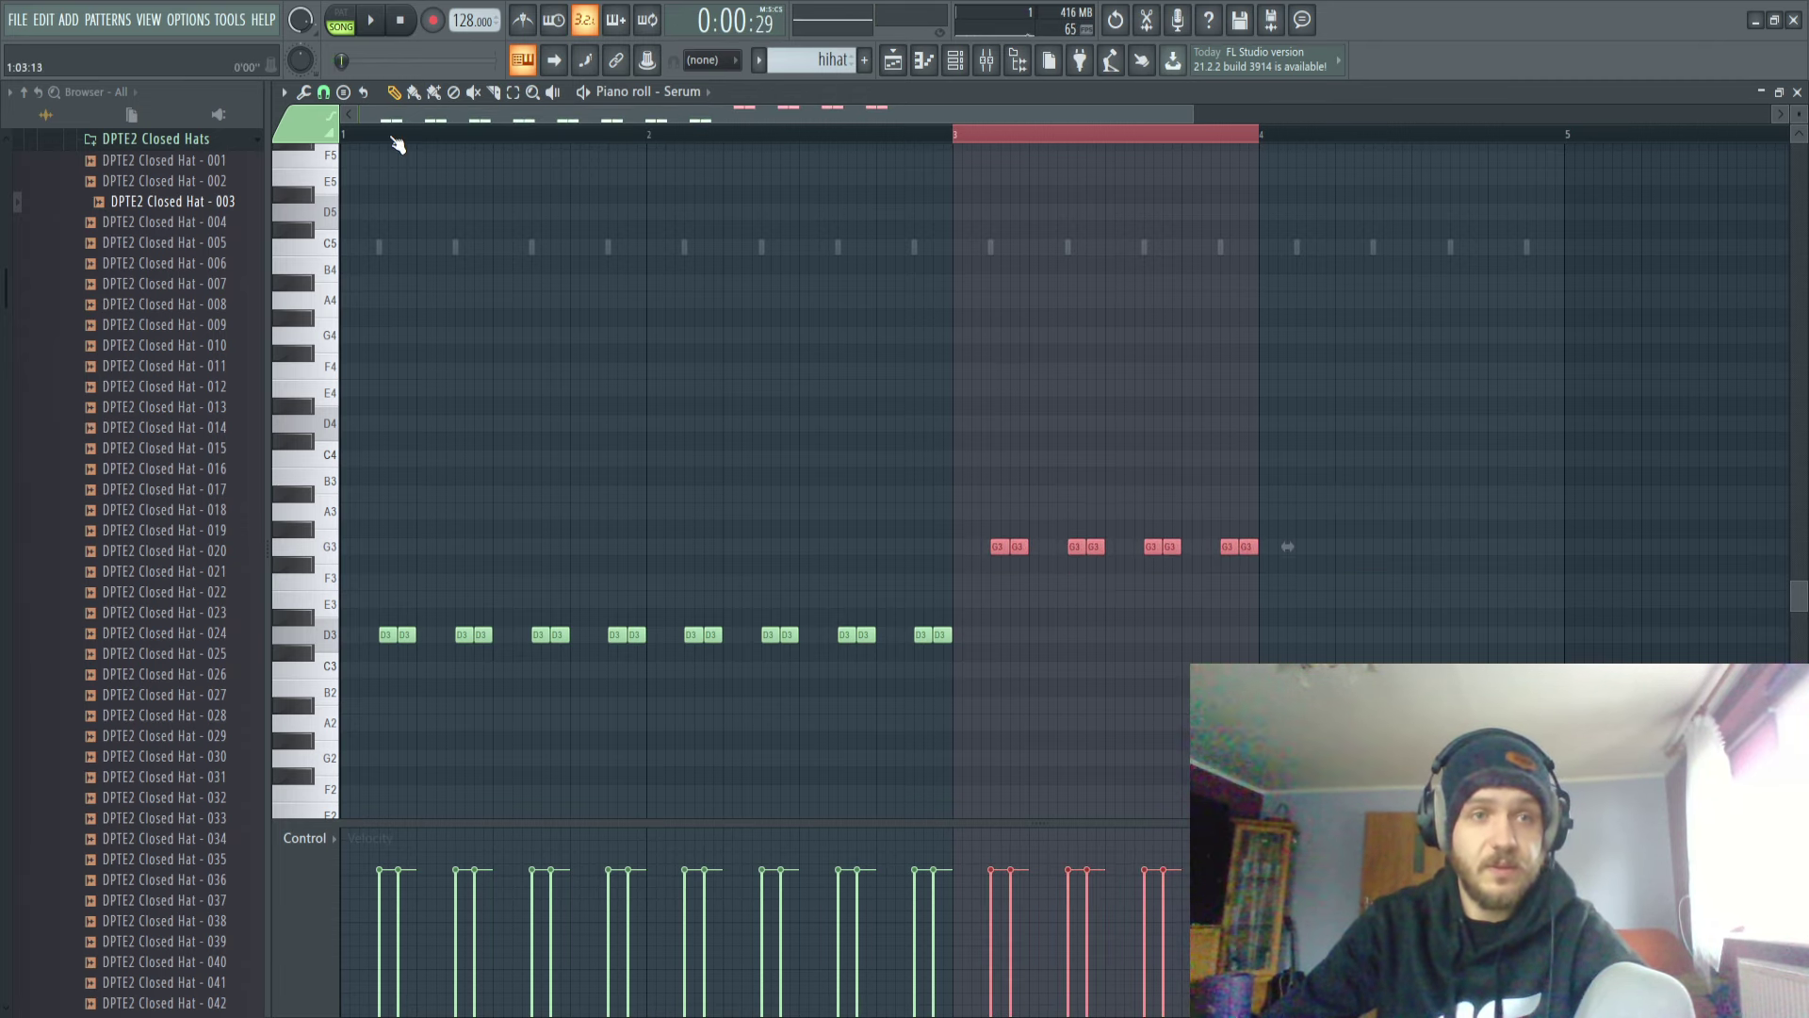
left_click_drag(392, 136, 260, 138)
key("space")
left_click_drag(1410, 435, 977, 597)
key("ctrl+b")
left_click_drag(1314, 551, 1332, 551)
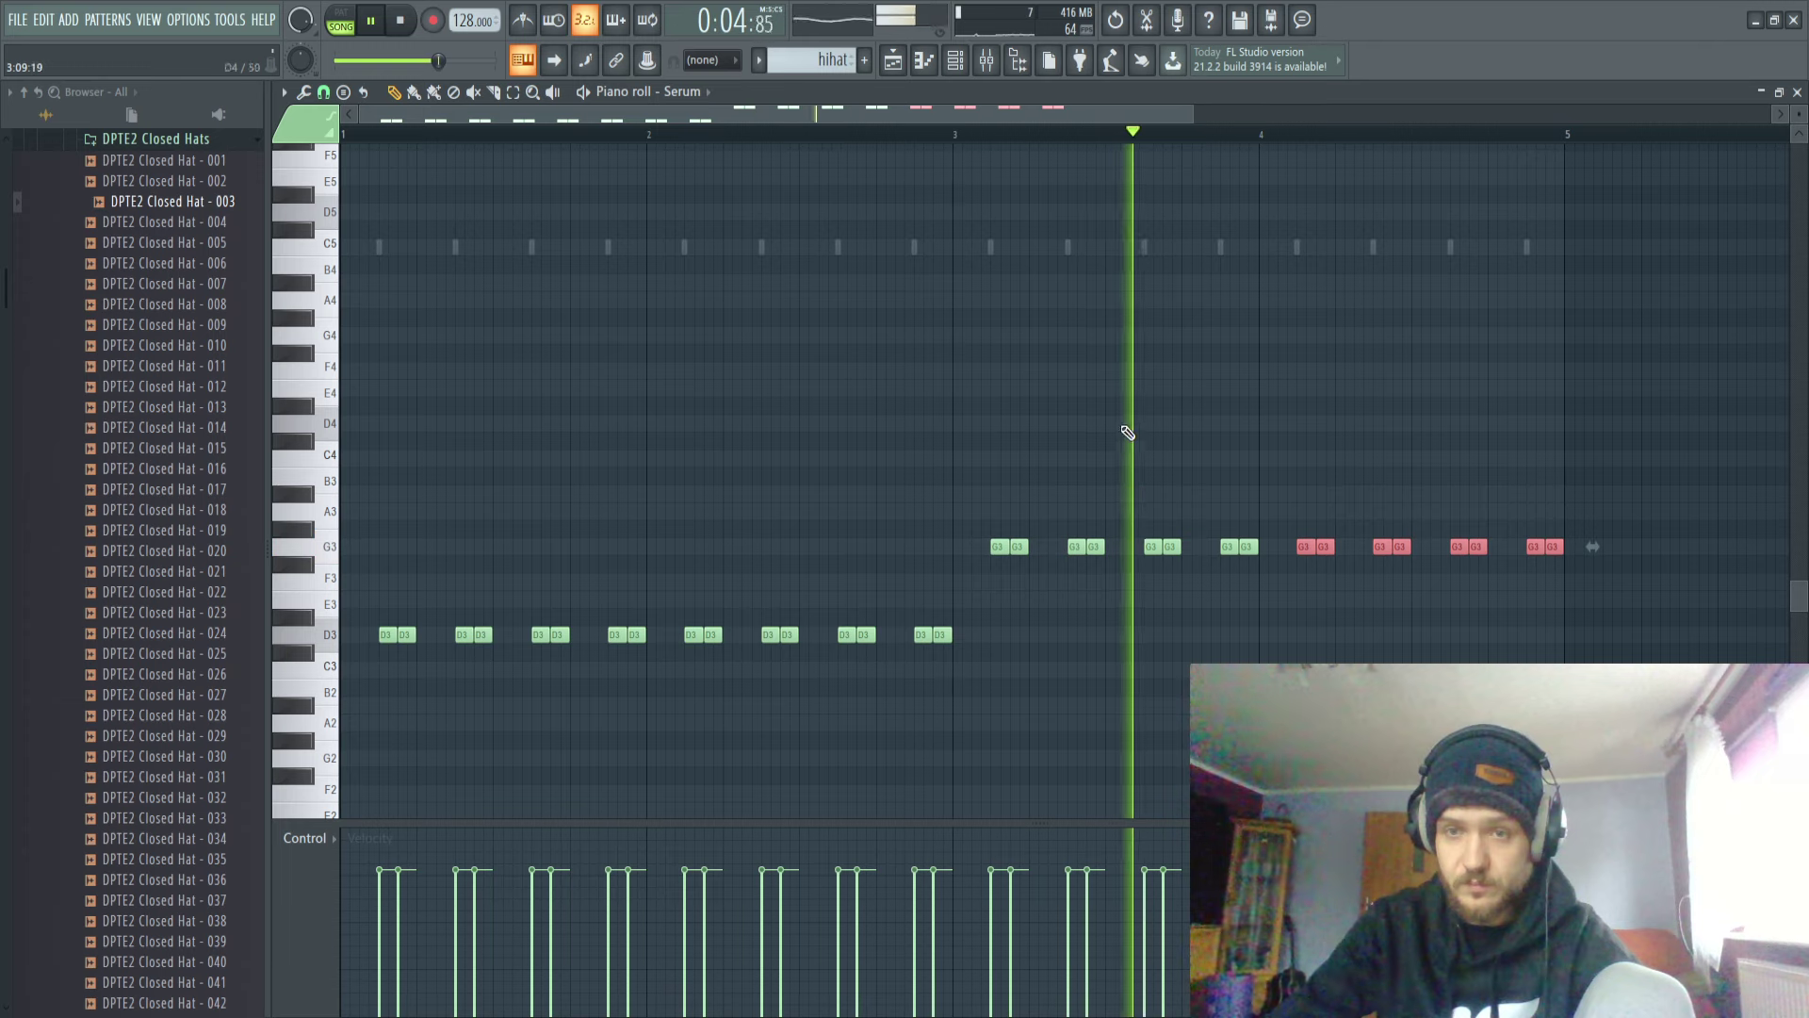
Lower the bar 4 notes to F3 and play the bassline.
key("space")
left_click_drag(1660, 469, 1295, 623)
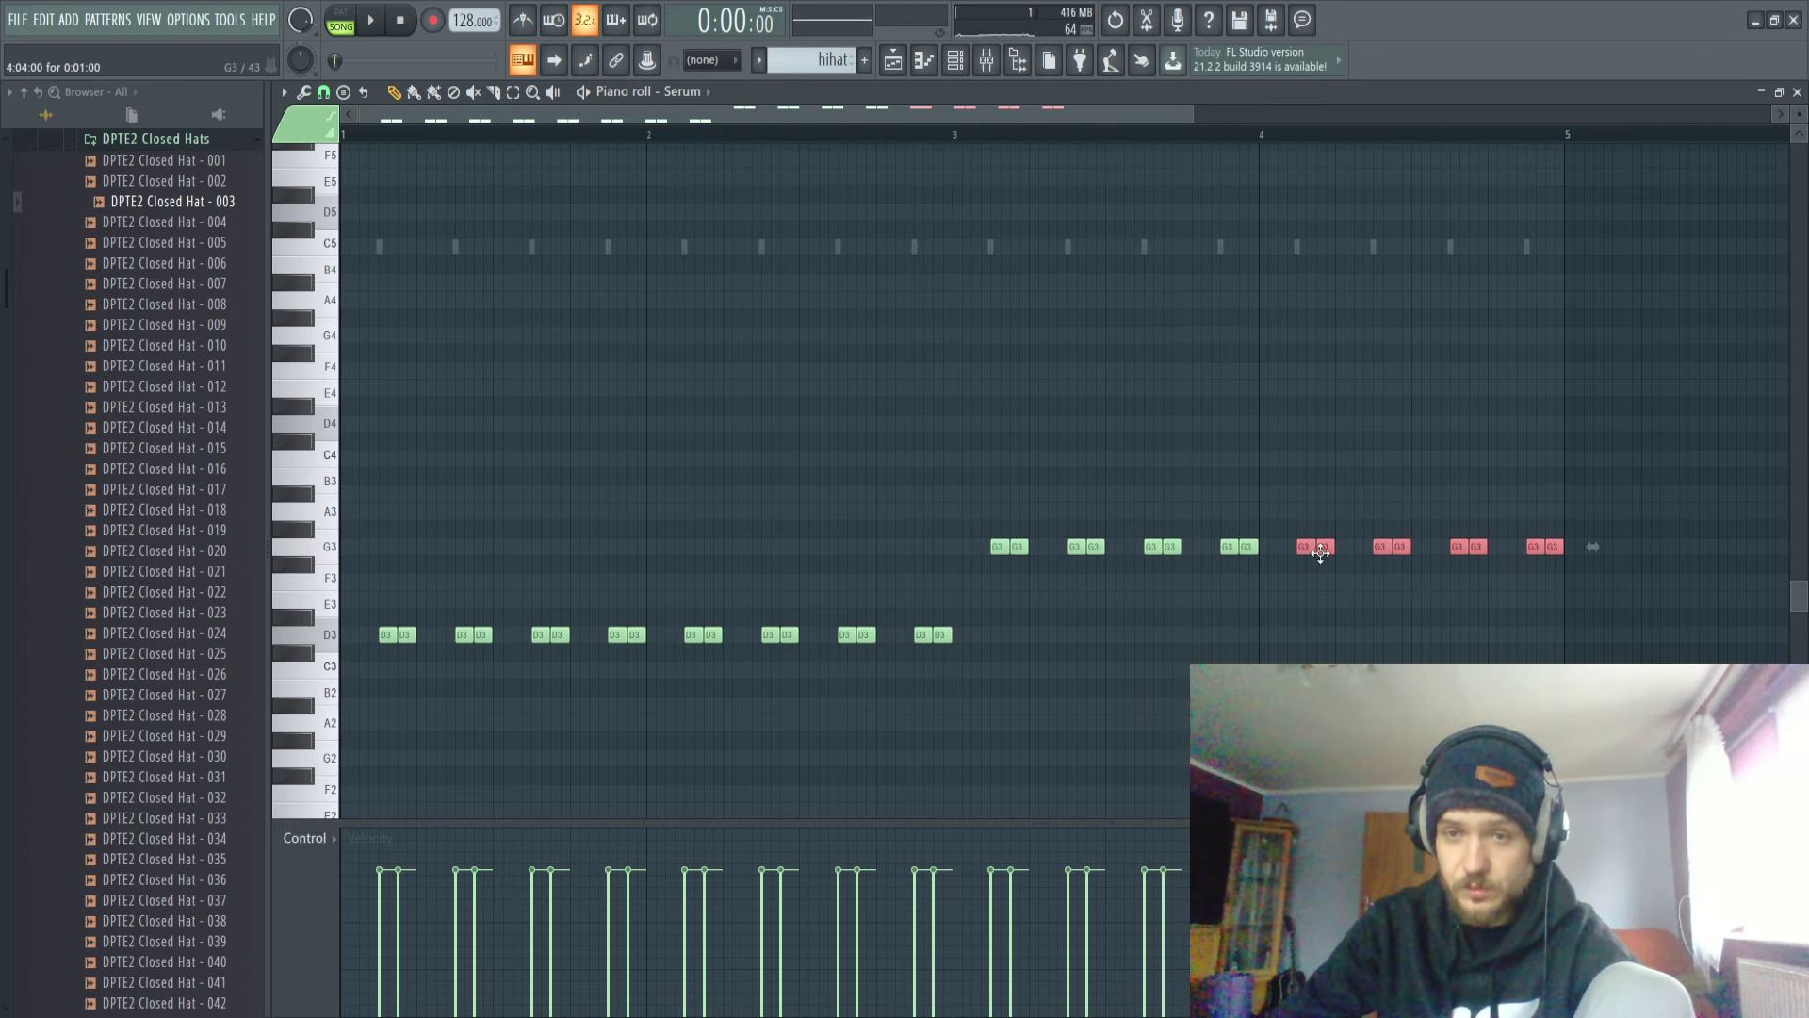
left_click_drag(1328, 556, 1327, 591)
key("space")
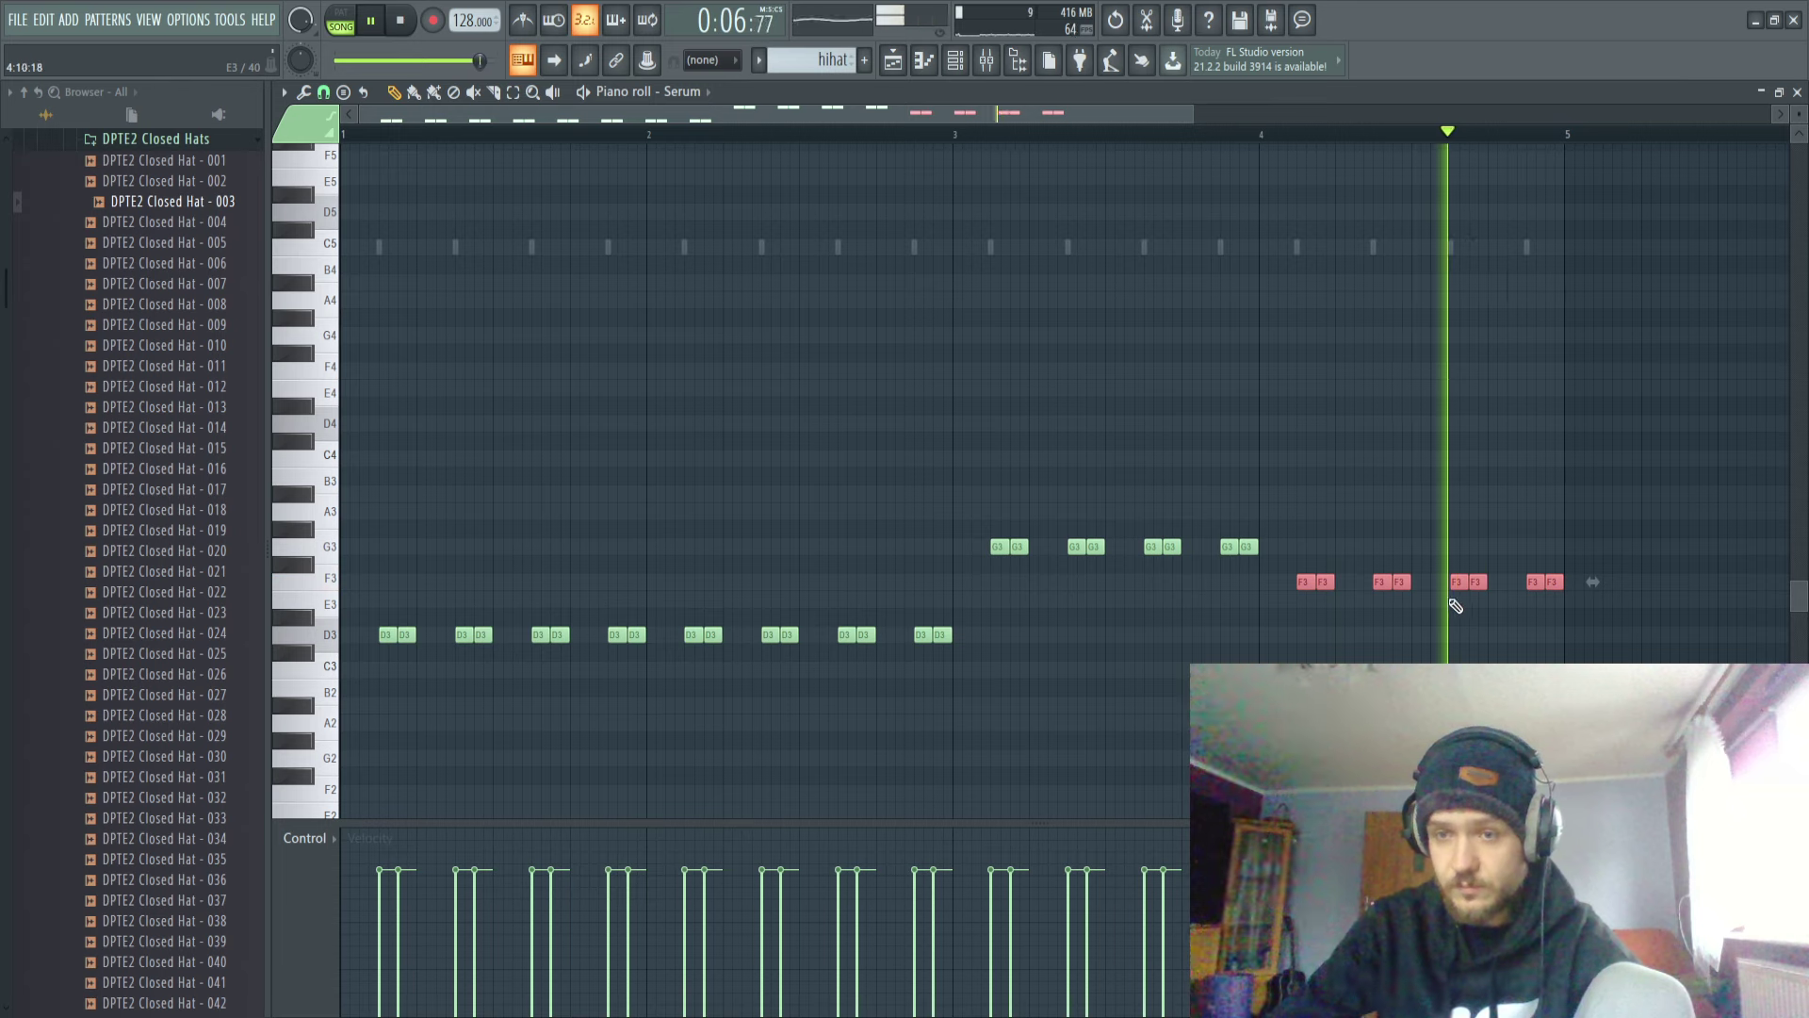
Try the last note pair of bar 4 on E3 during playback, then replace it with an F3 pair.
left_click_drag(1567, 581, 1539, 621)
right_click(1553, 585)
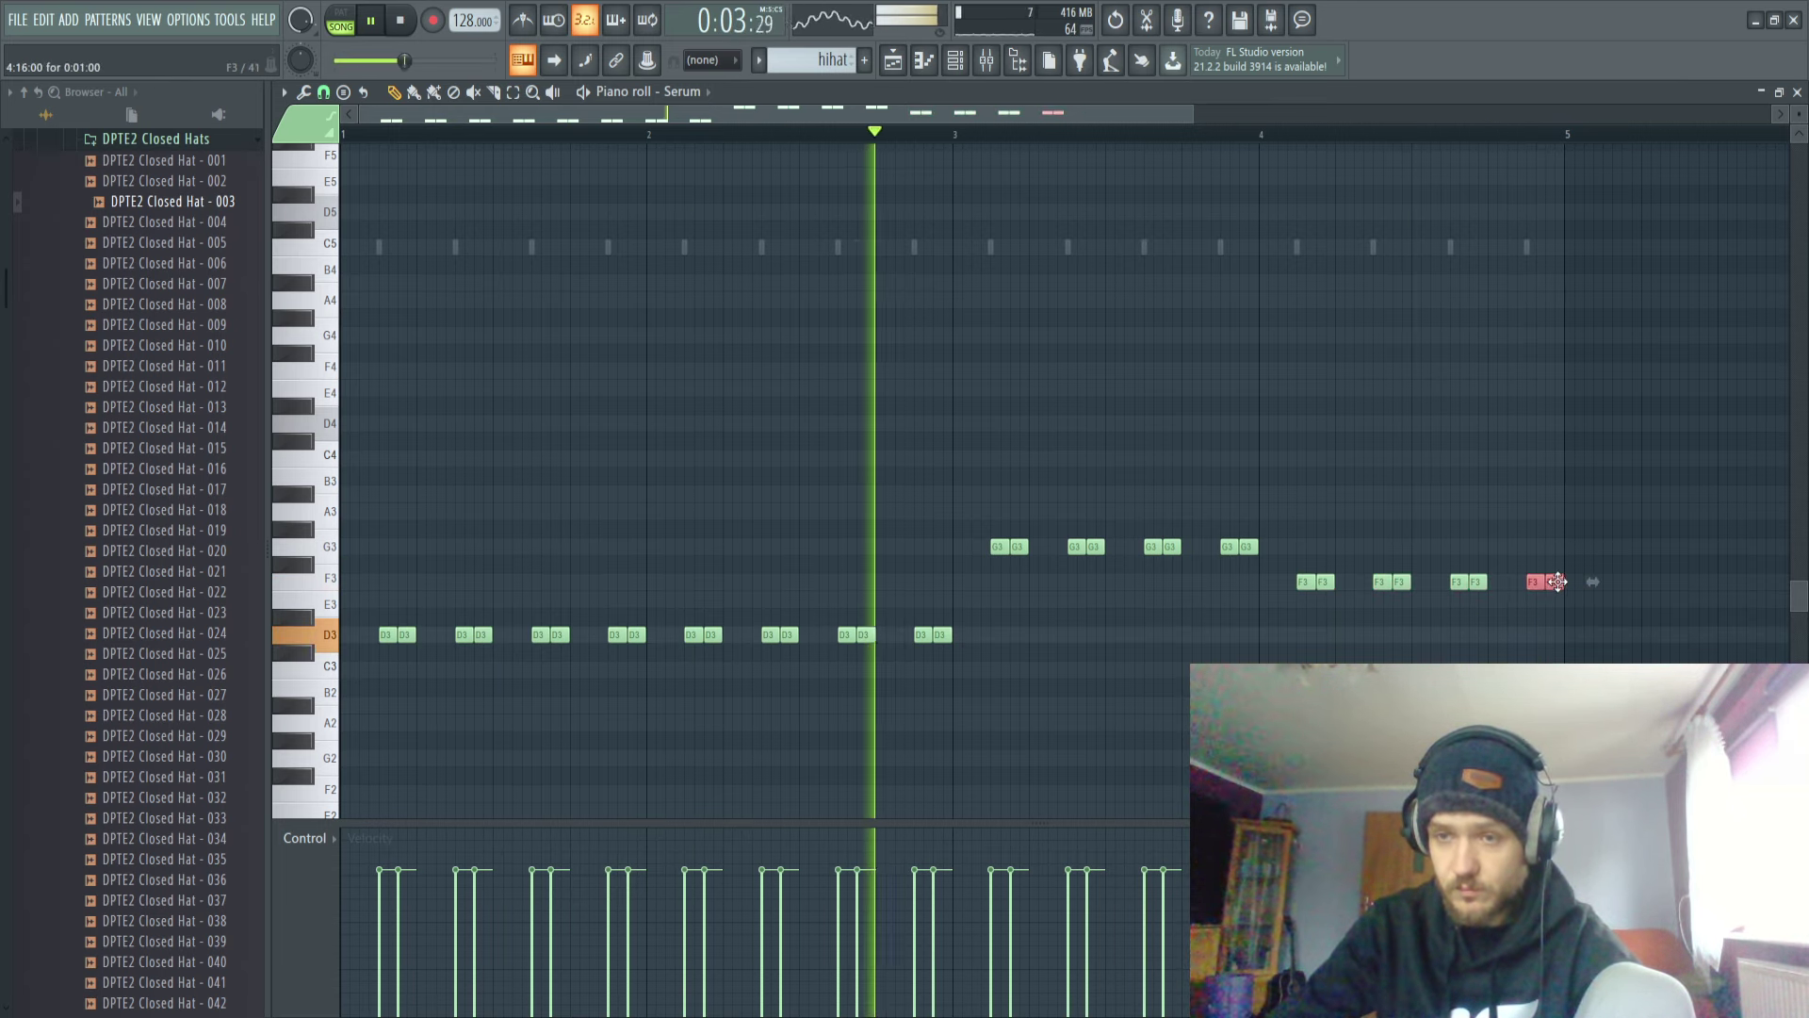
key("shift+Down")
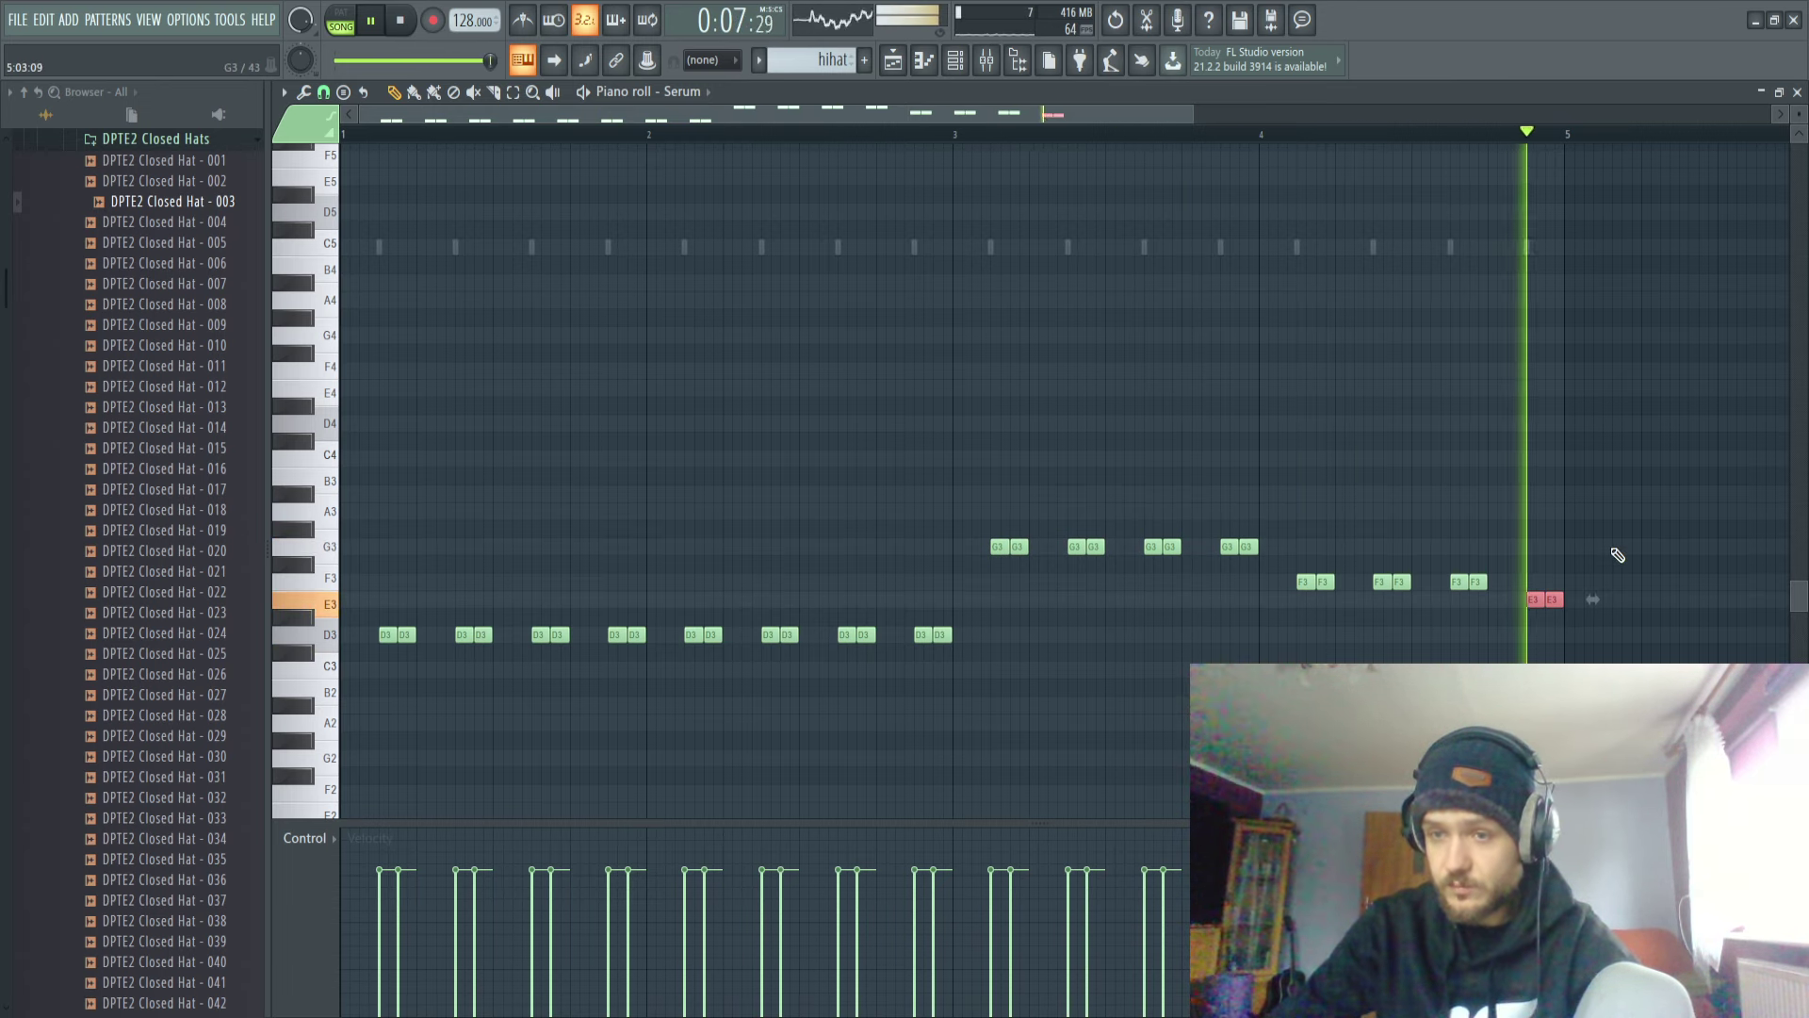
key("Delete")
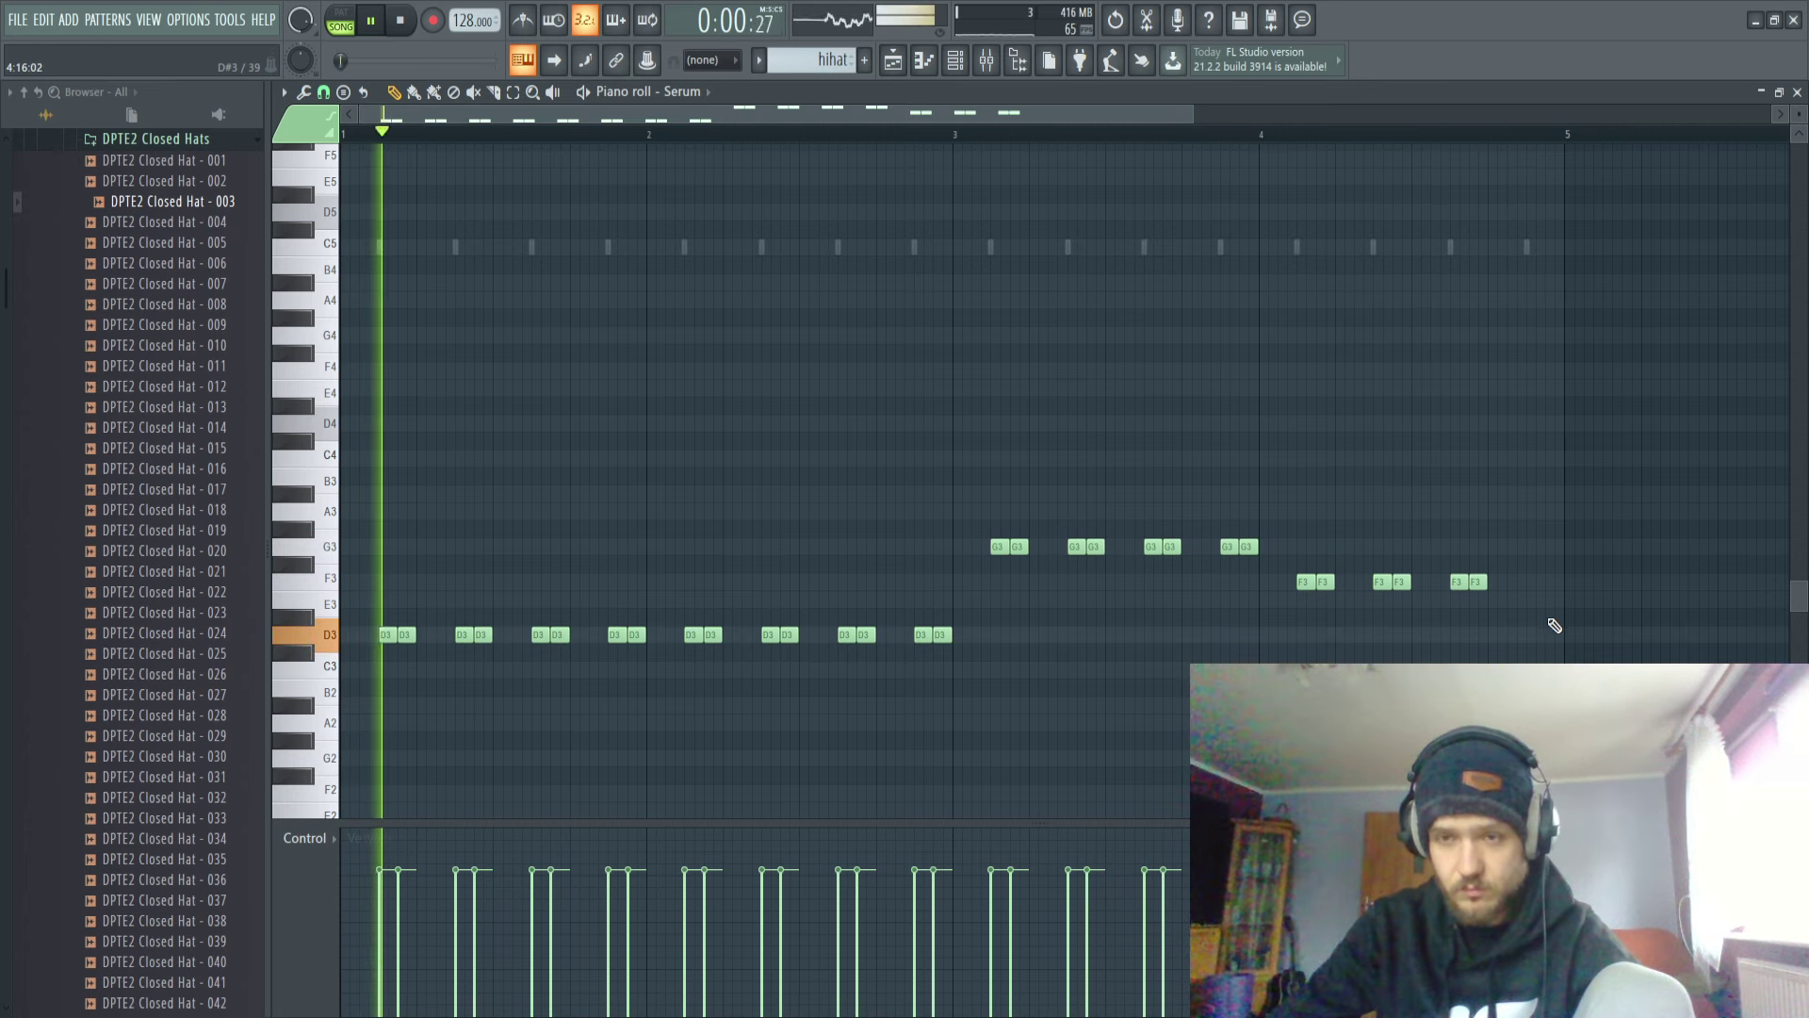
left_click_drag(1500, 563, 1557, 579)
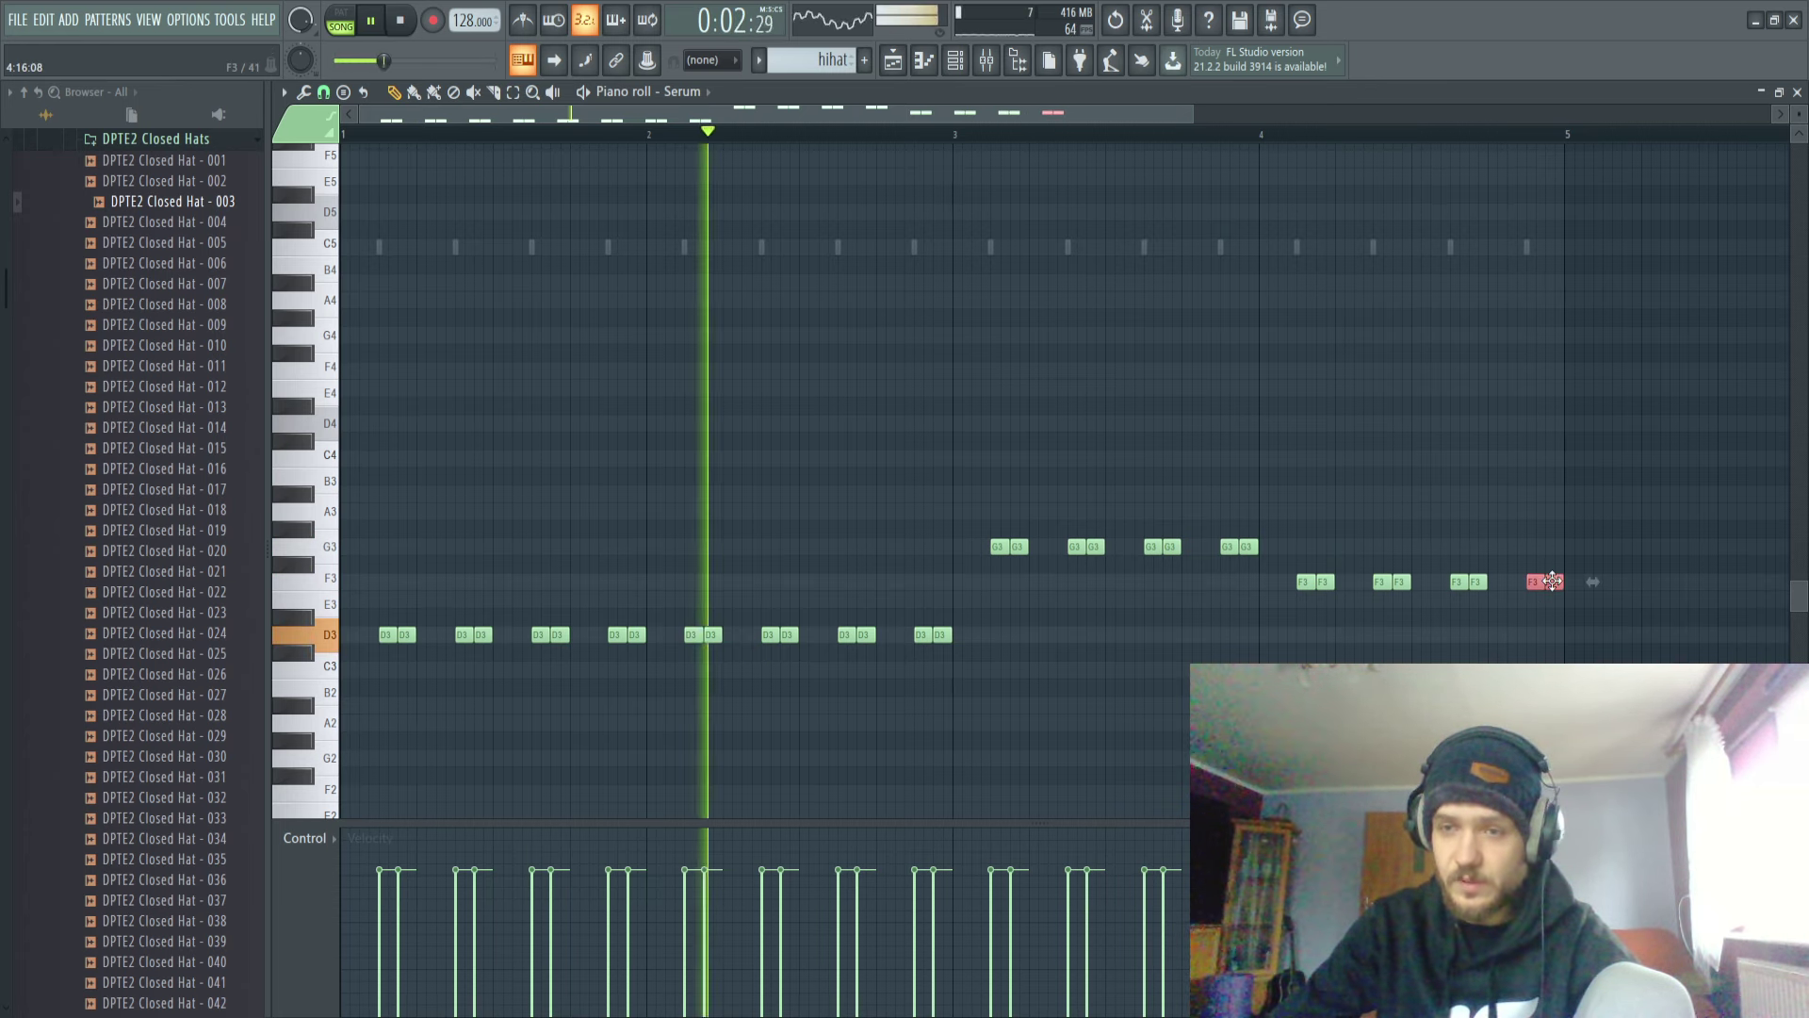
key("space")
Open Serum from the channel rack and audition its bass presets from BS - Old School 02 to BS - Rosso over the bassline.
left_click(954, 60)
left_click(703, 496)
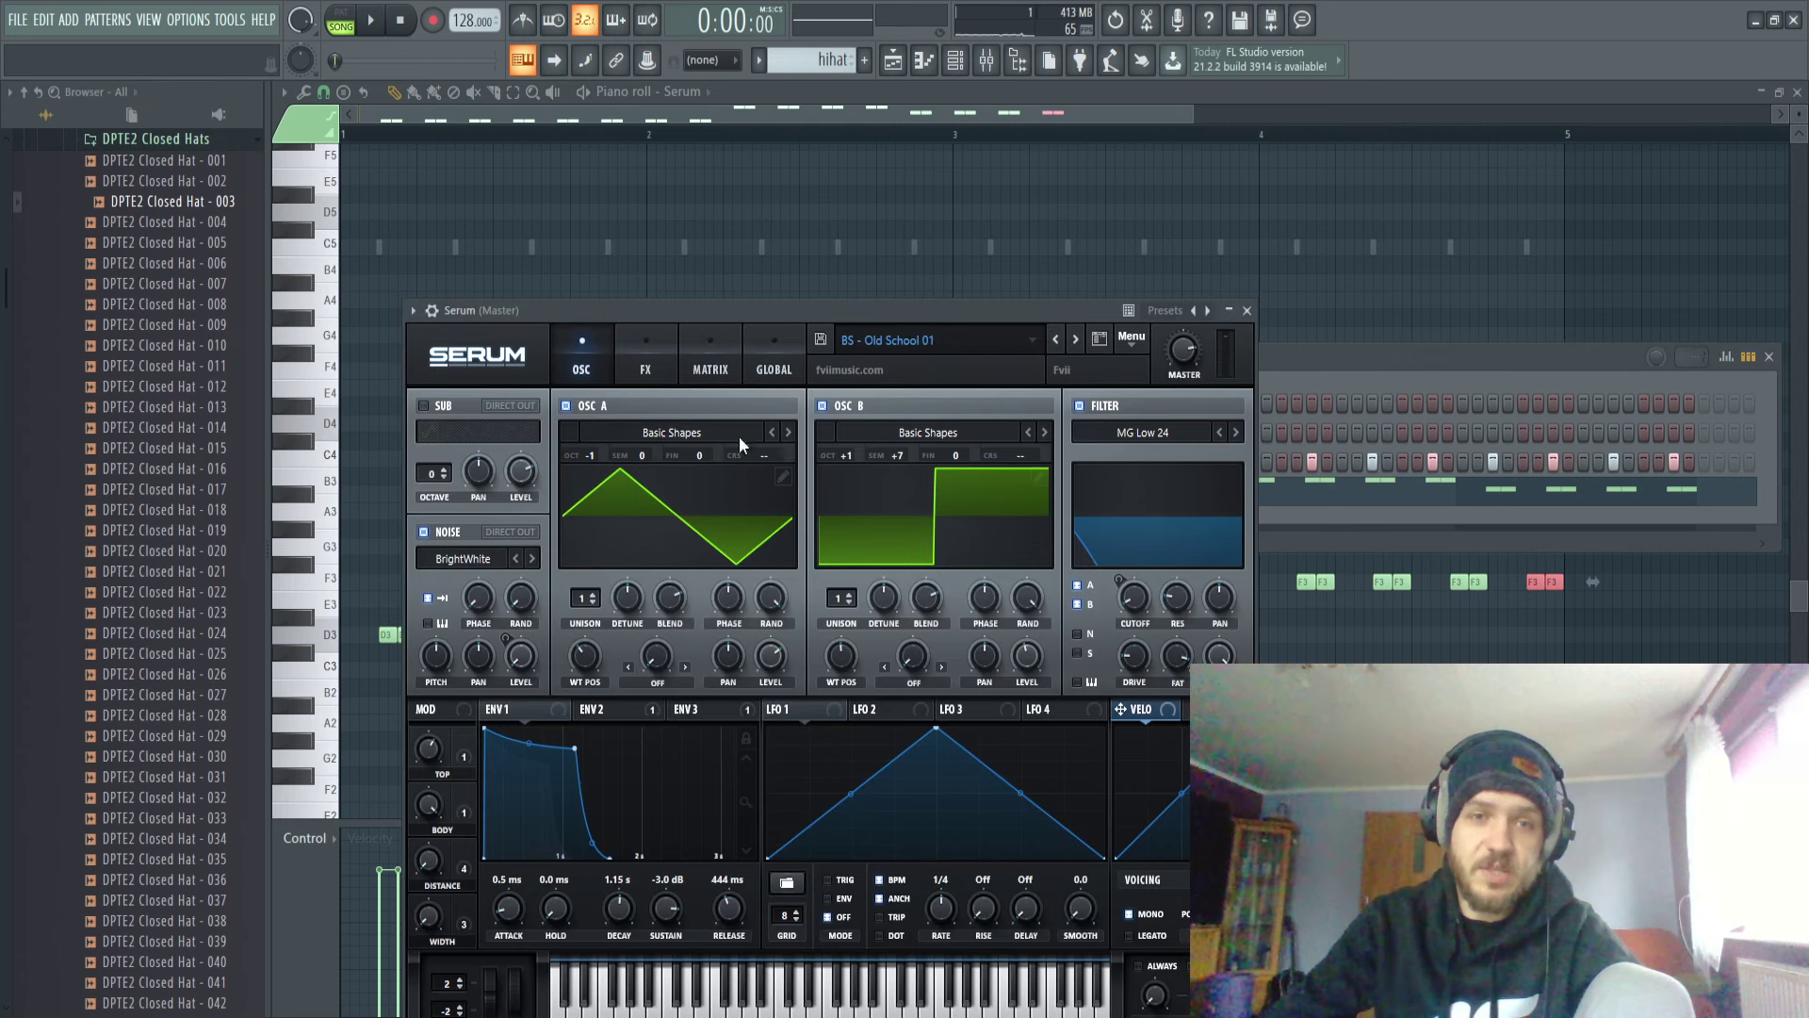
left_click(1074, 337)
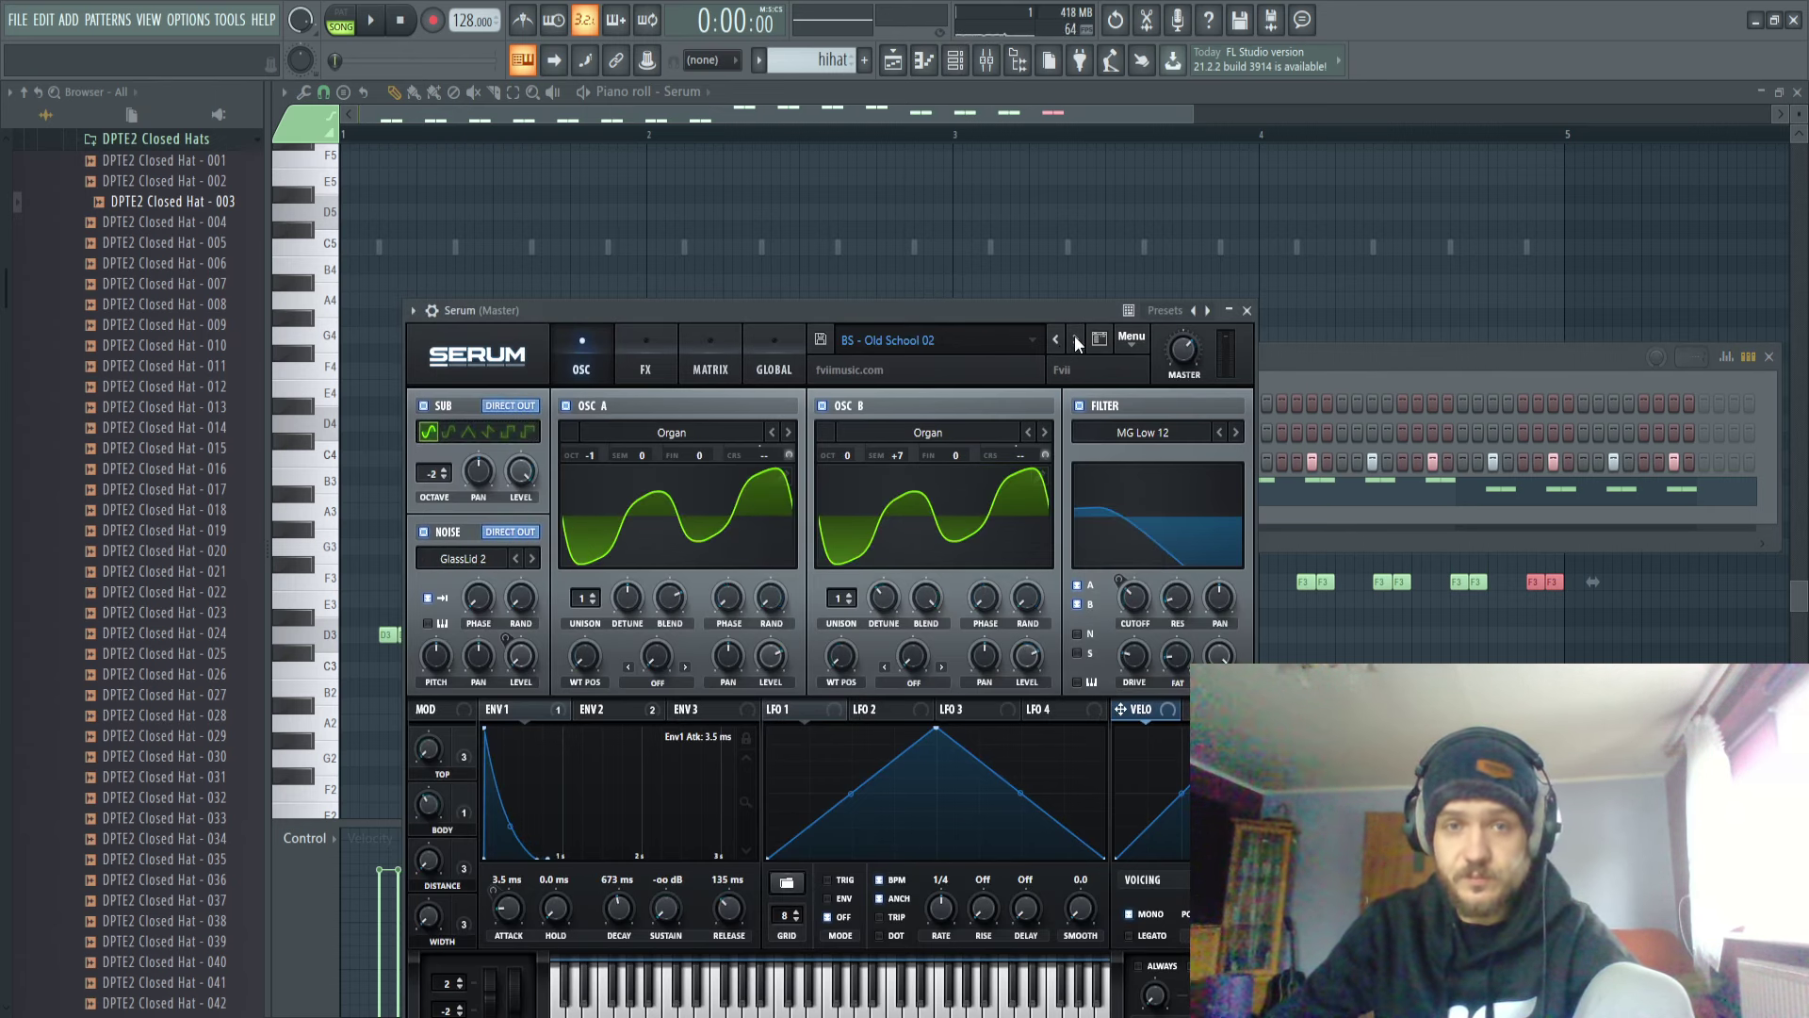
key("space")
left_click(1076, 337)
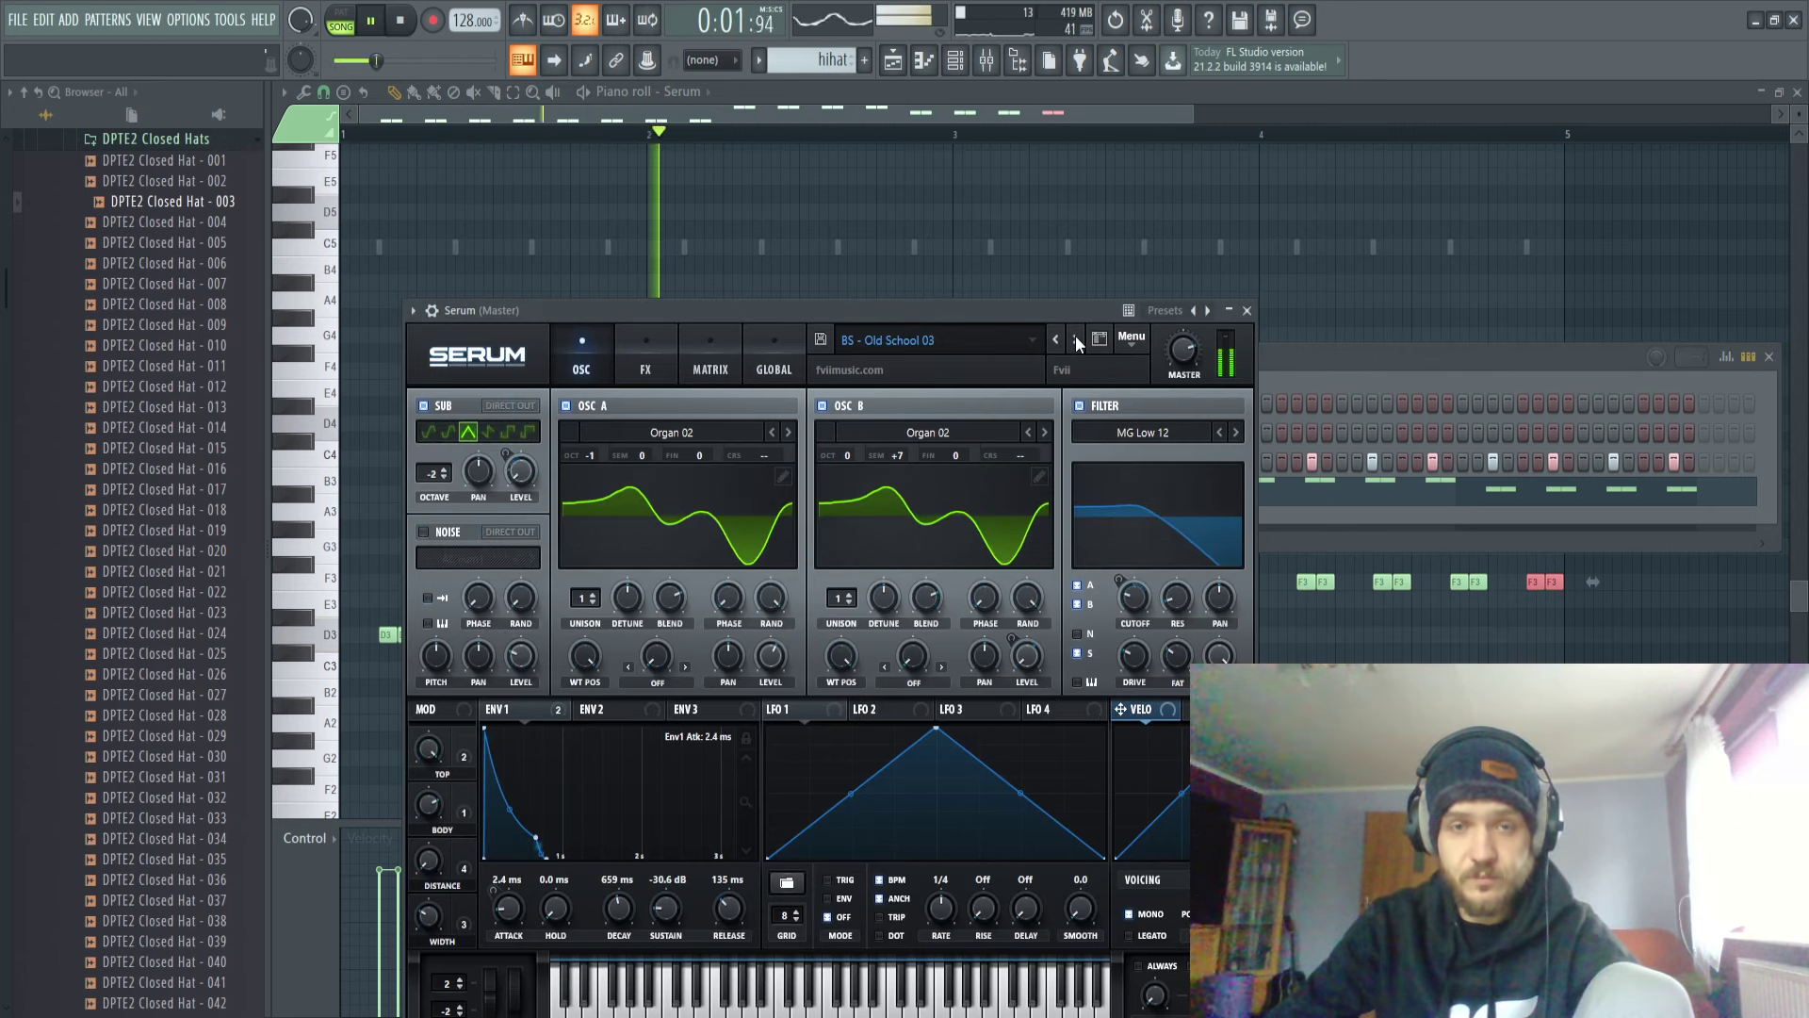
left_click(1076, 337)
left_click(1076, 337)
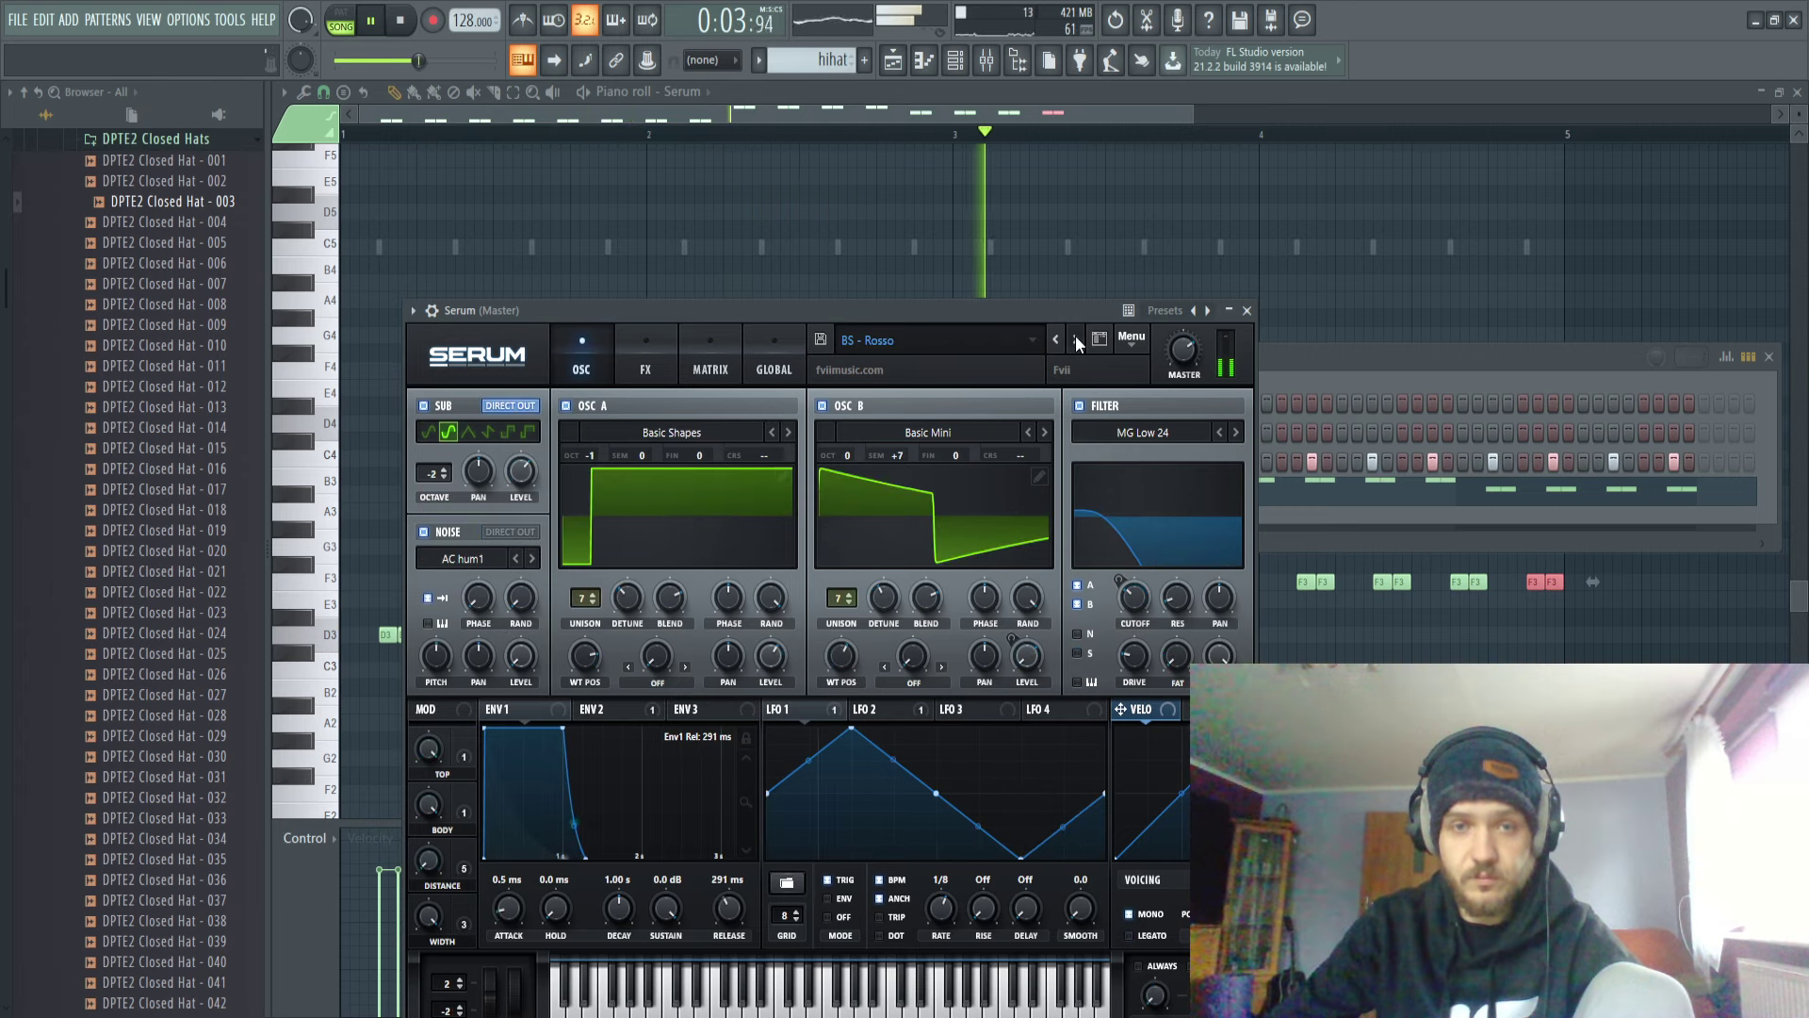
Continue auditioning Serum presets through BS - Sweet Brass, BS - Thump and BS - ZHU to LD - Attack, and stop playback.
left_click(1077, 337)
left_click(1076, 337)
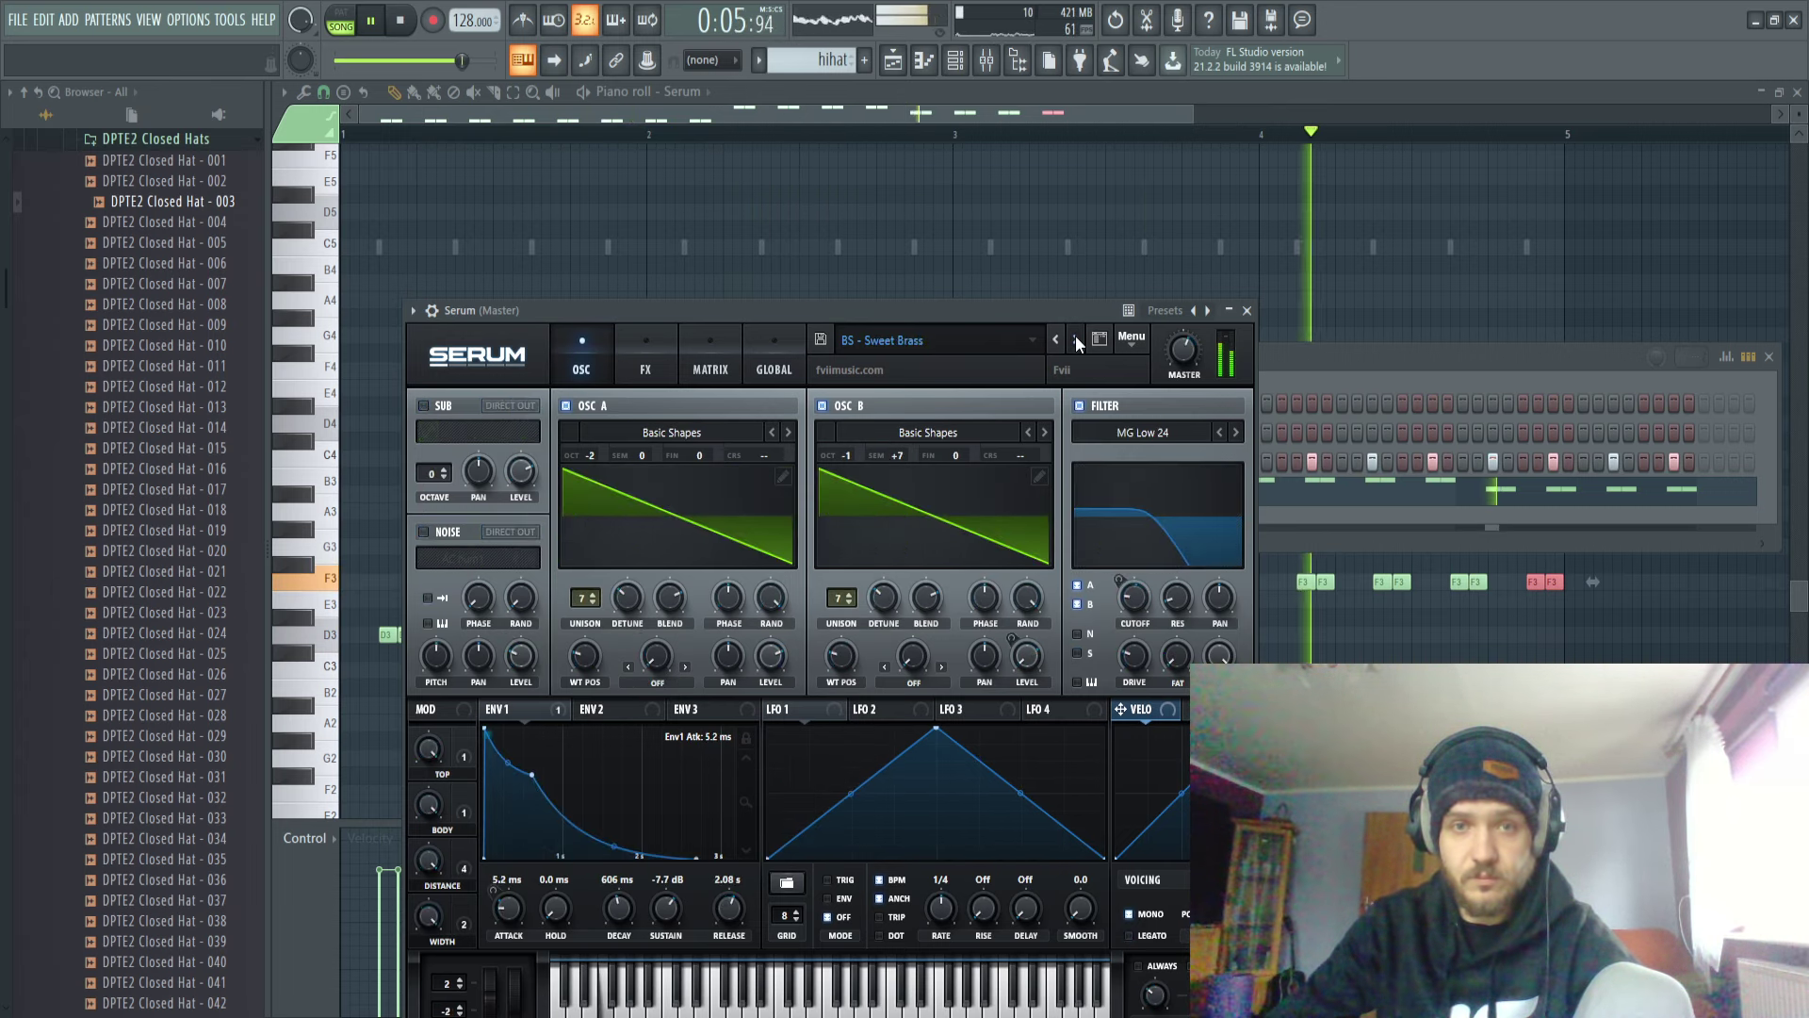
left_click(1076, 337)
left_click(1076, 337)
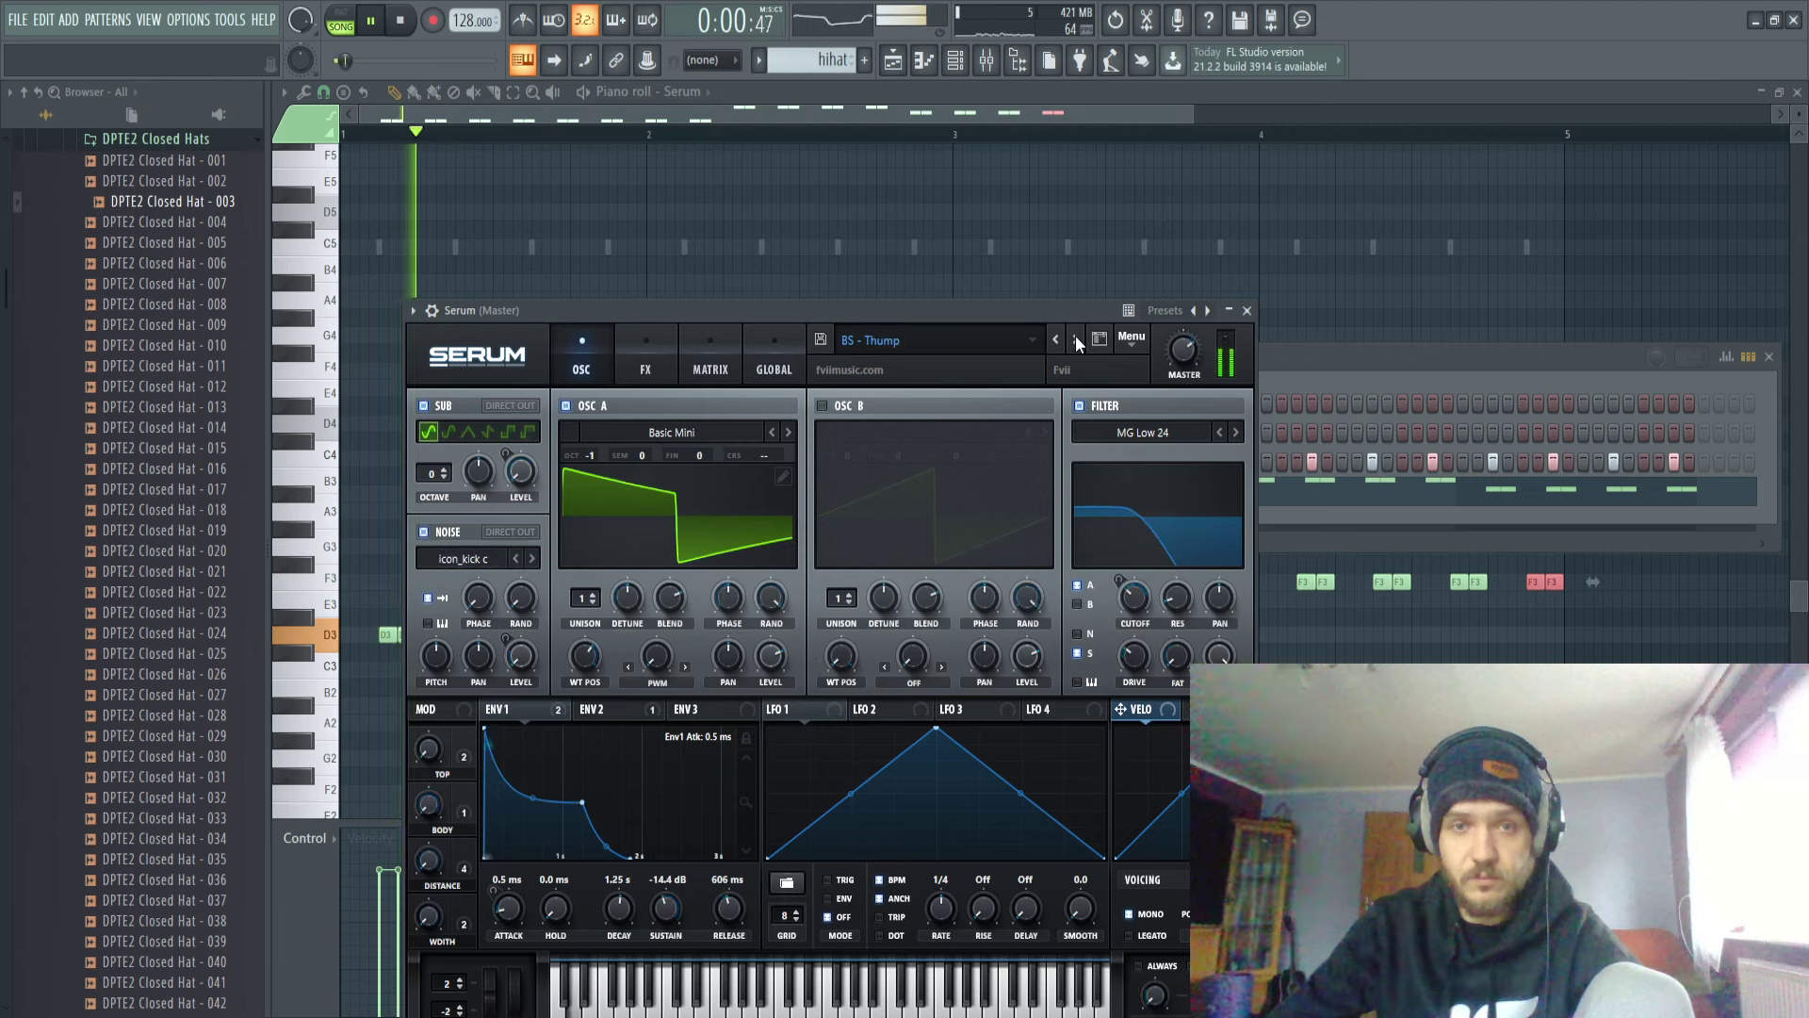
left_click(1076, 337)
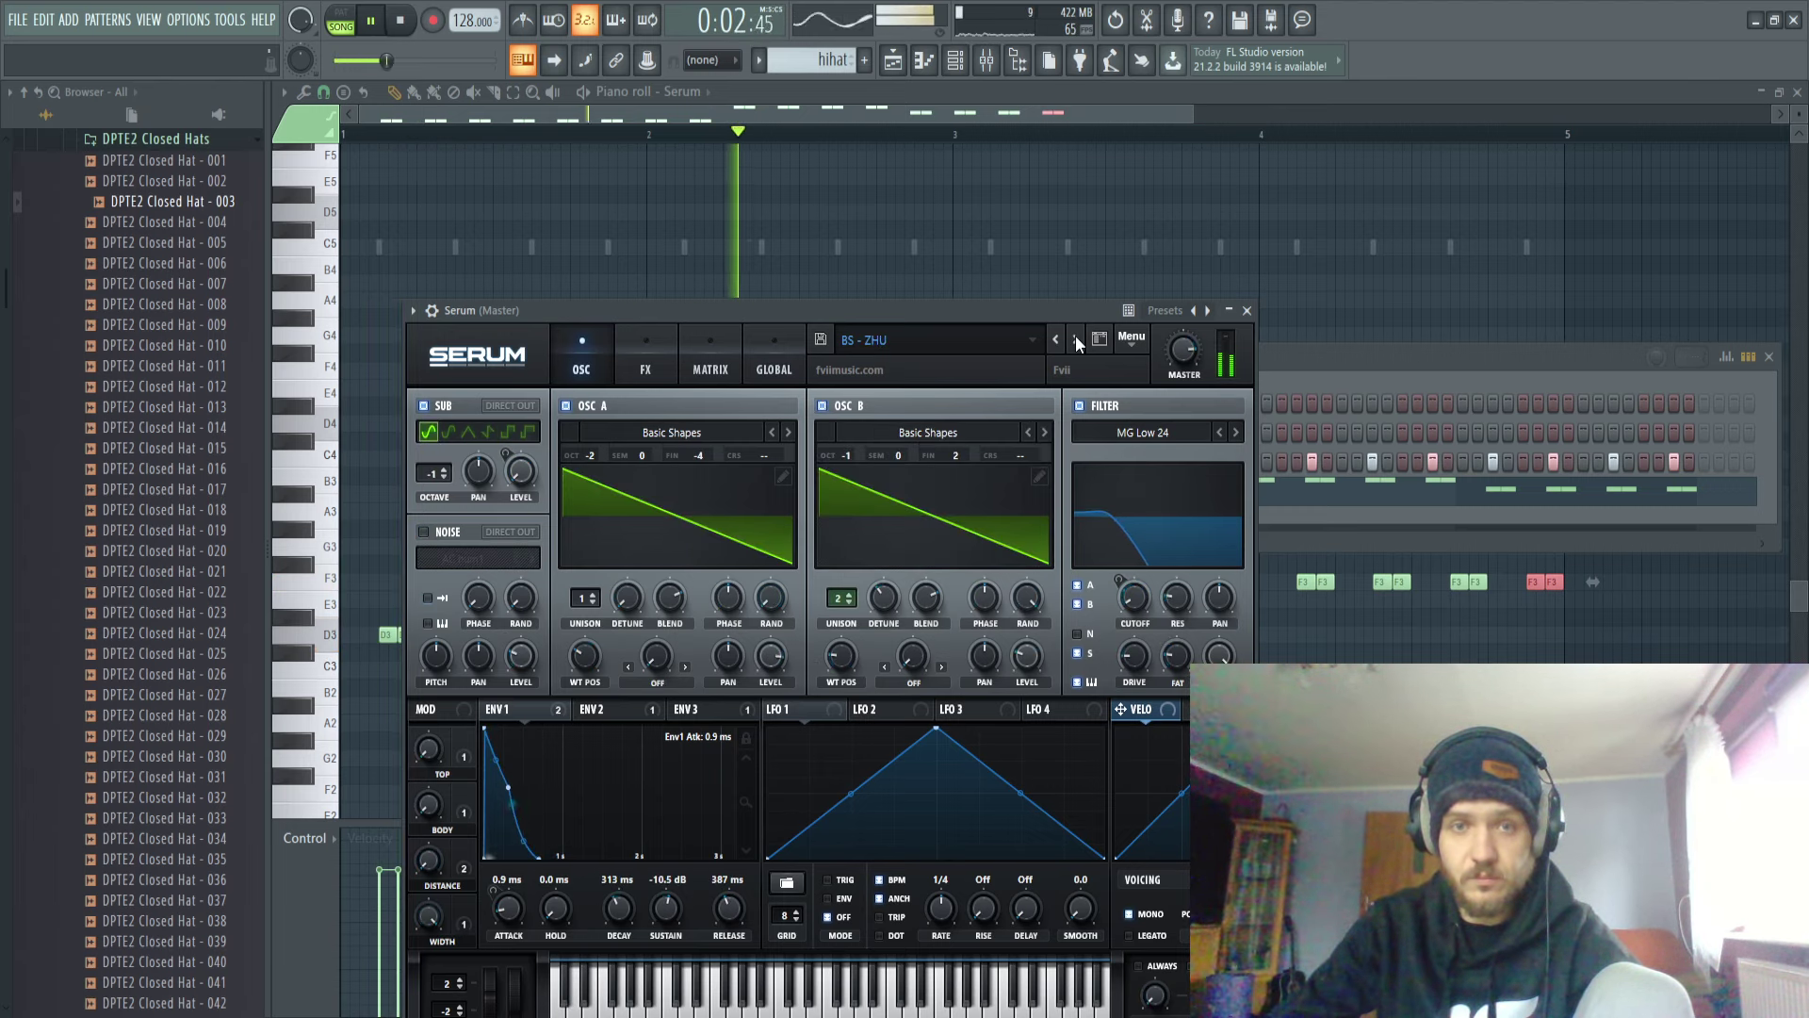
left_click(1076, 338)
key("space")
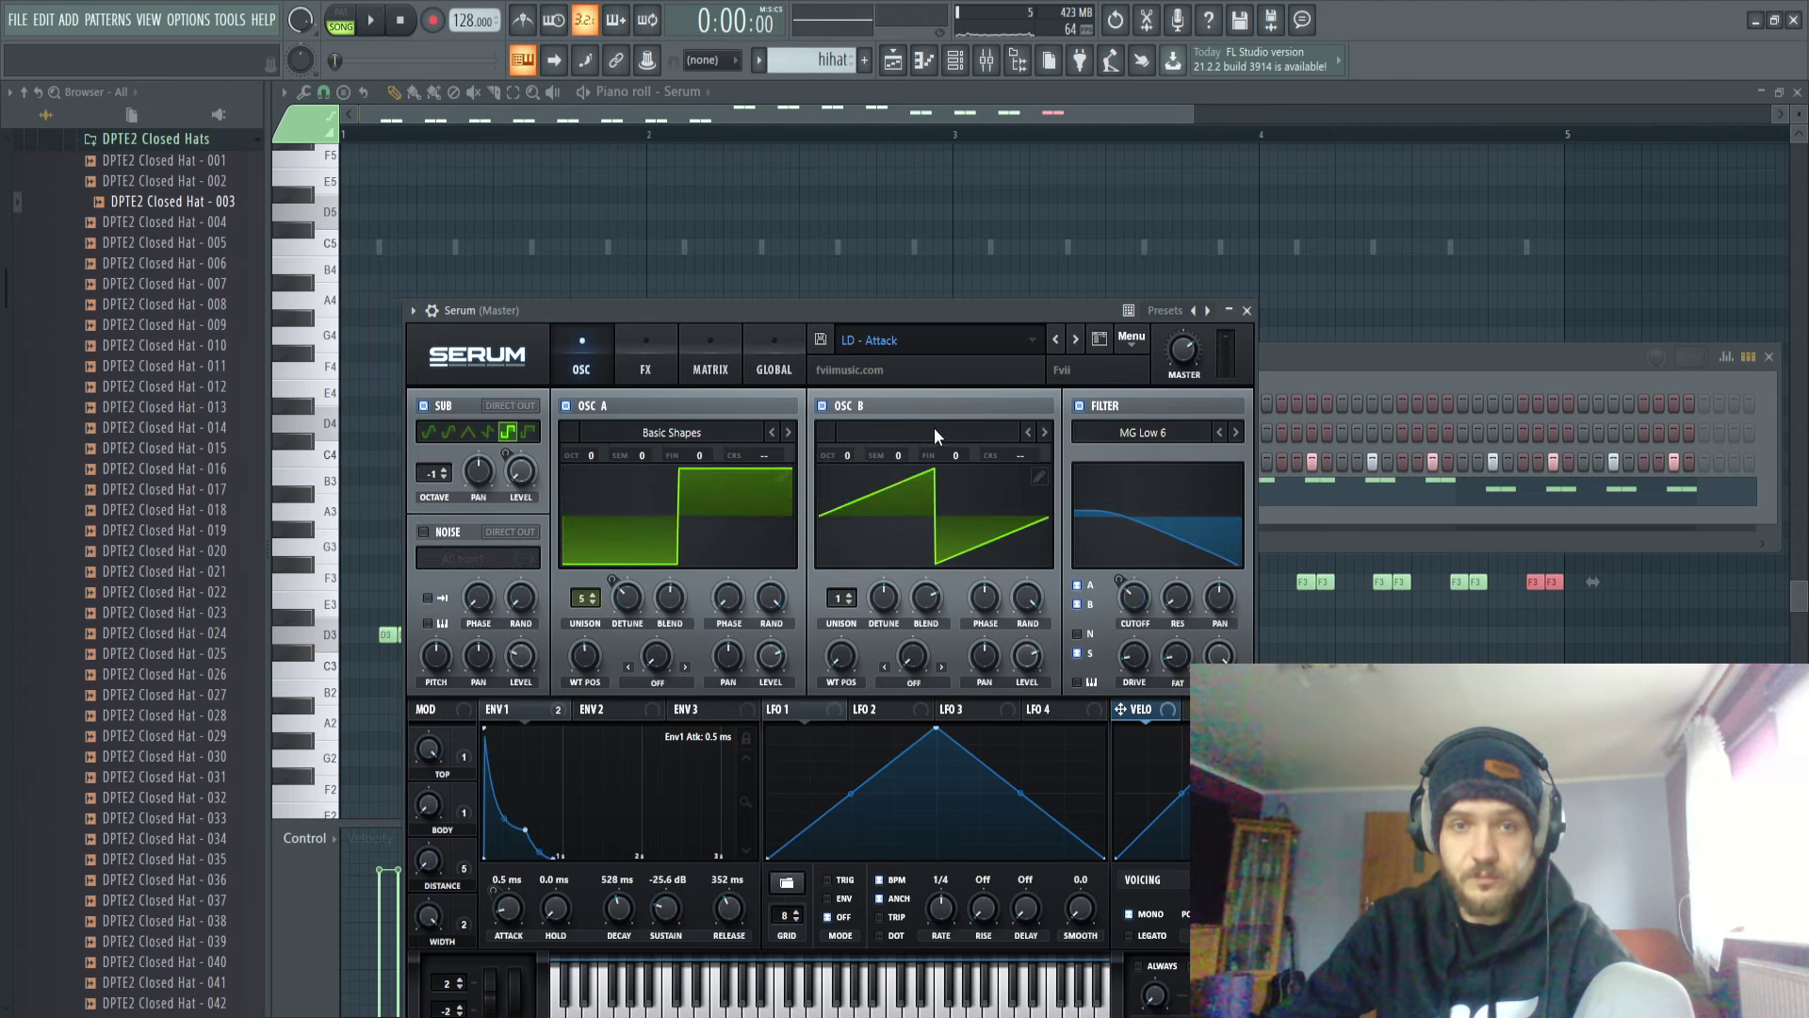
Load the BS - Burning preset in Serum and advance to BS - Deep while the bassline plays.
left_click(1076, 339)
key("space")
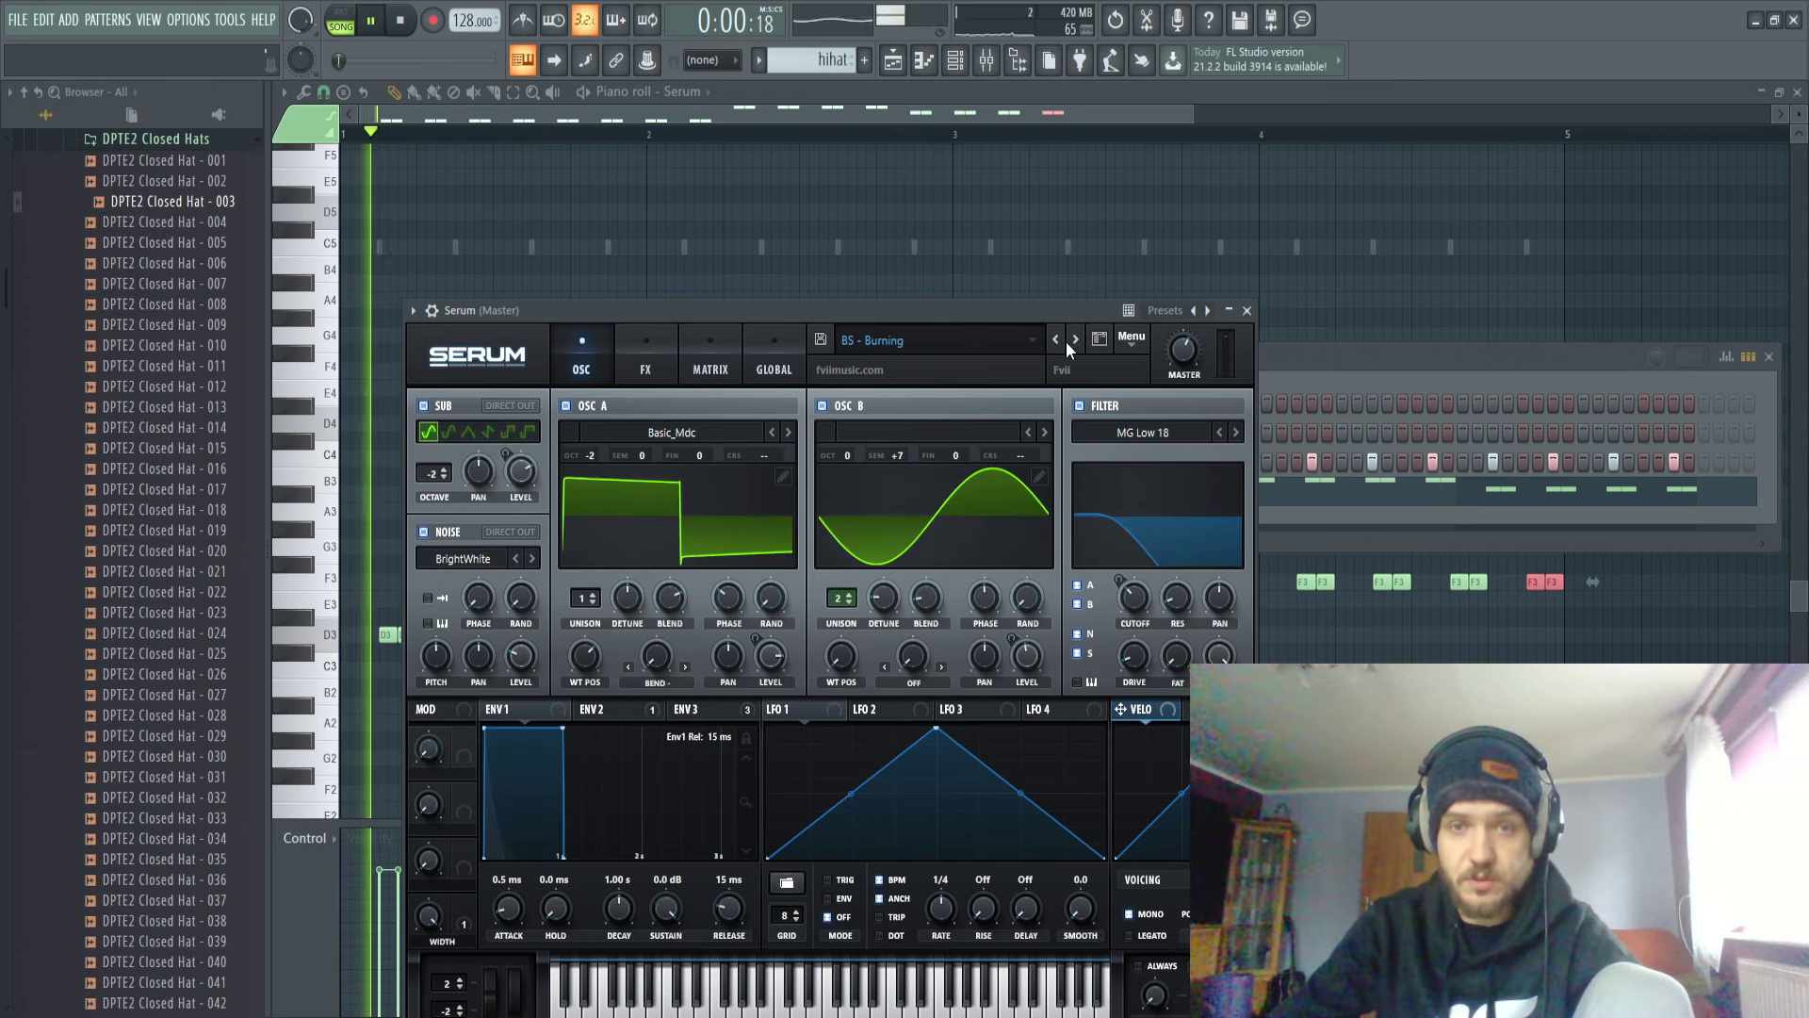
left_click(1076, 339)
left_click(1076, 339)
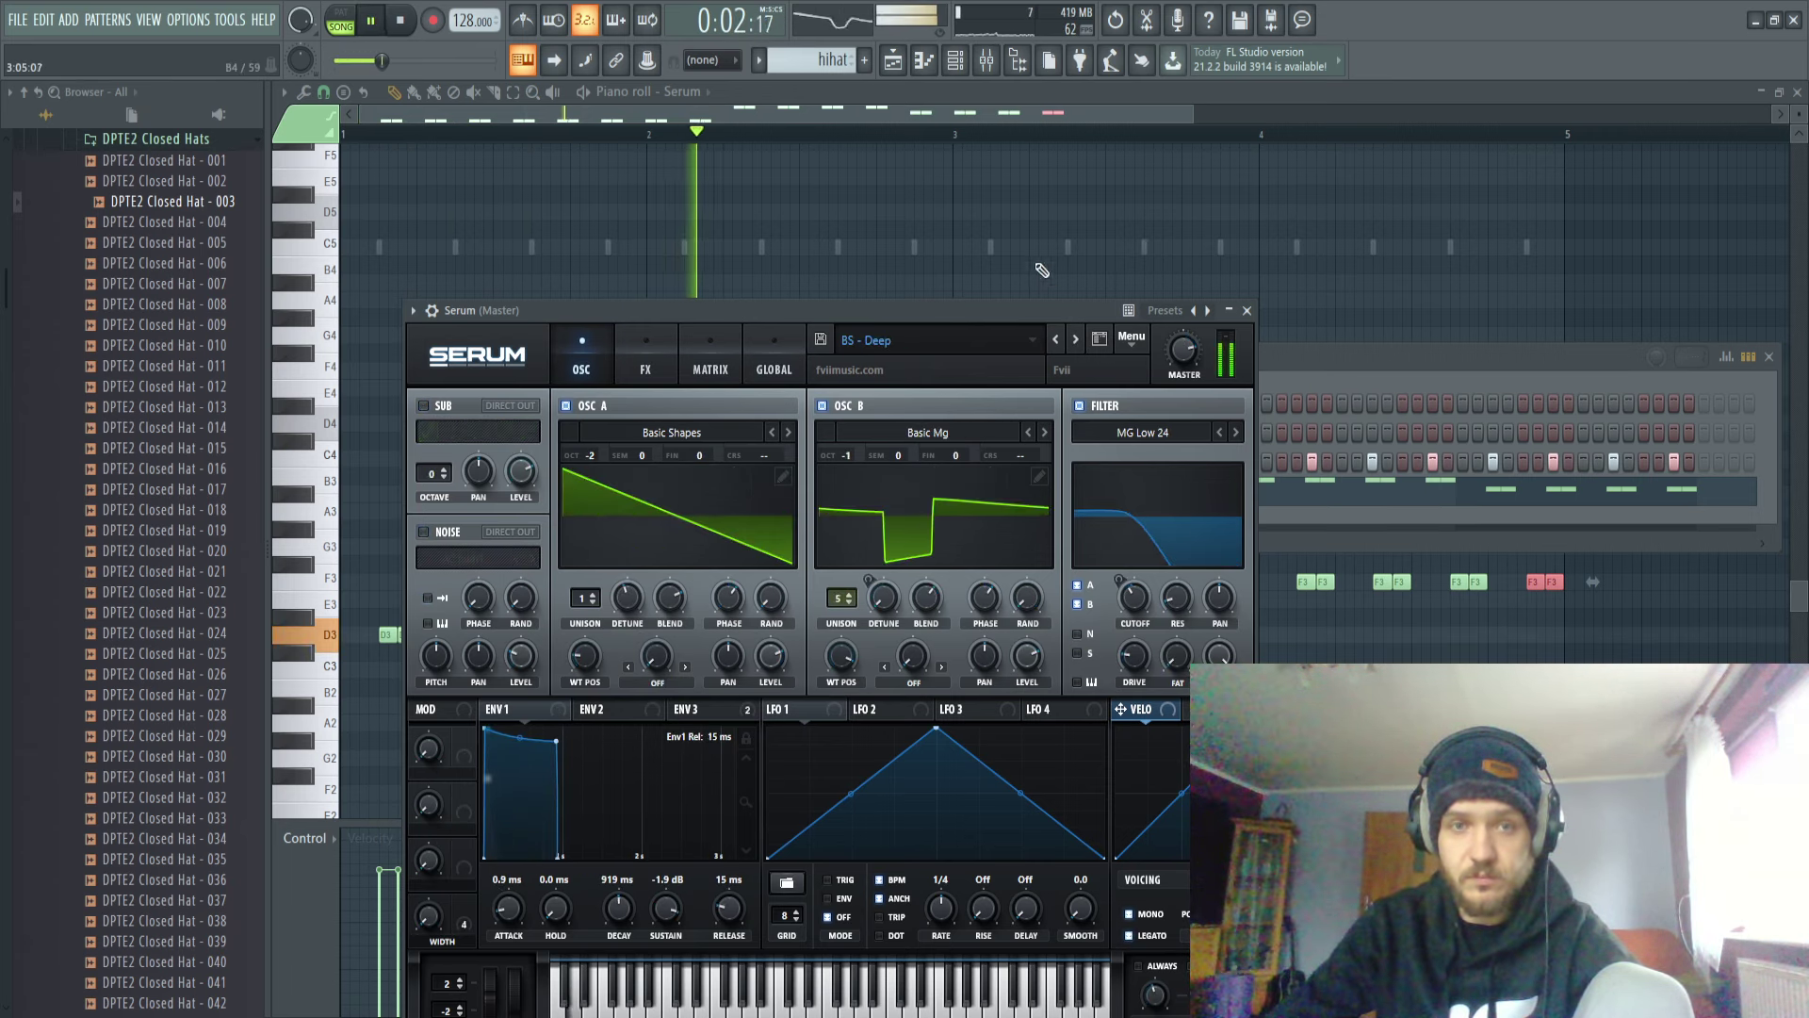
Transpose the whole Serum bassline up one octave, switch Serum to the BS - Chris preset during playback and stop.
left_click(1031, 250)
key("ctrl+Up")
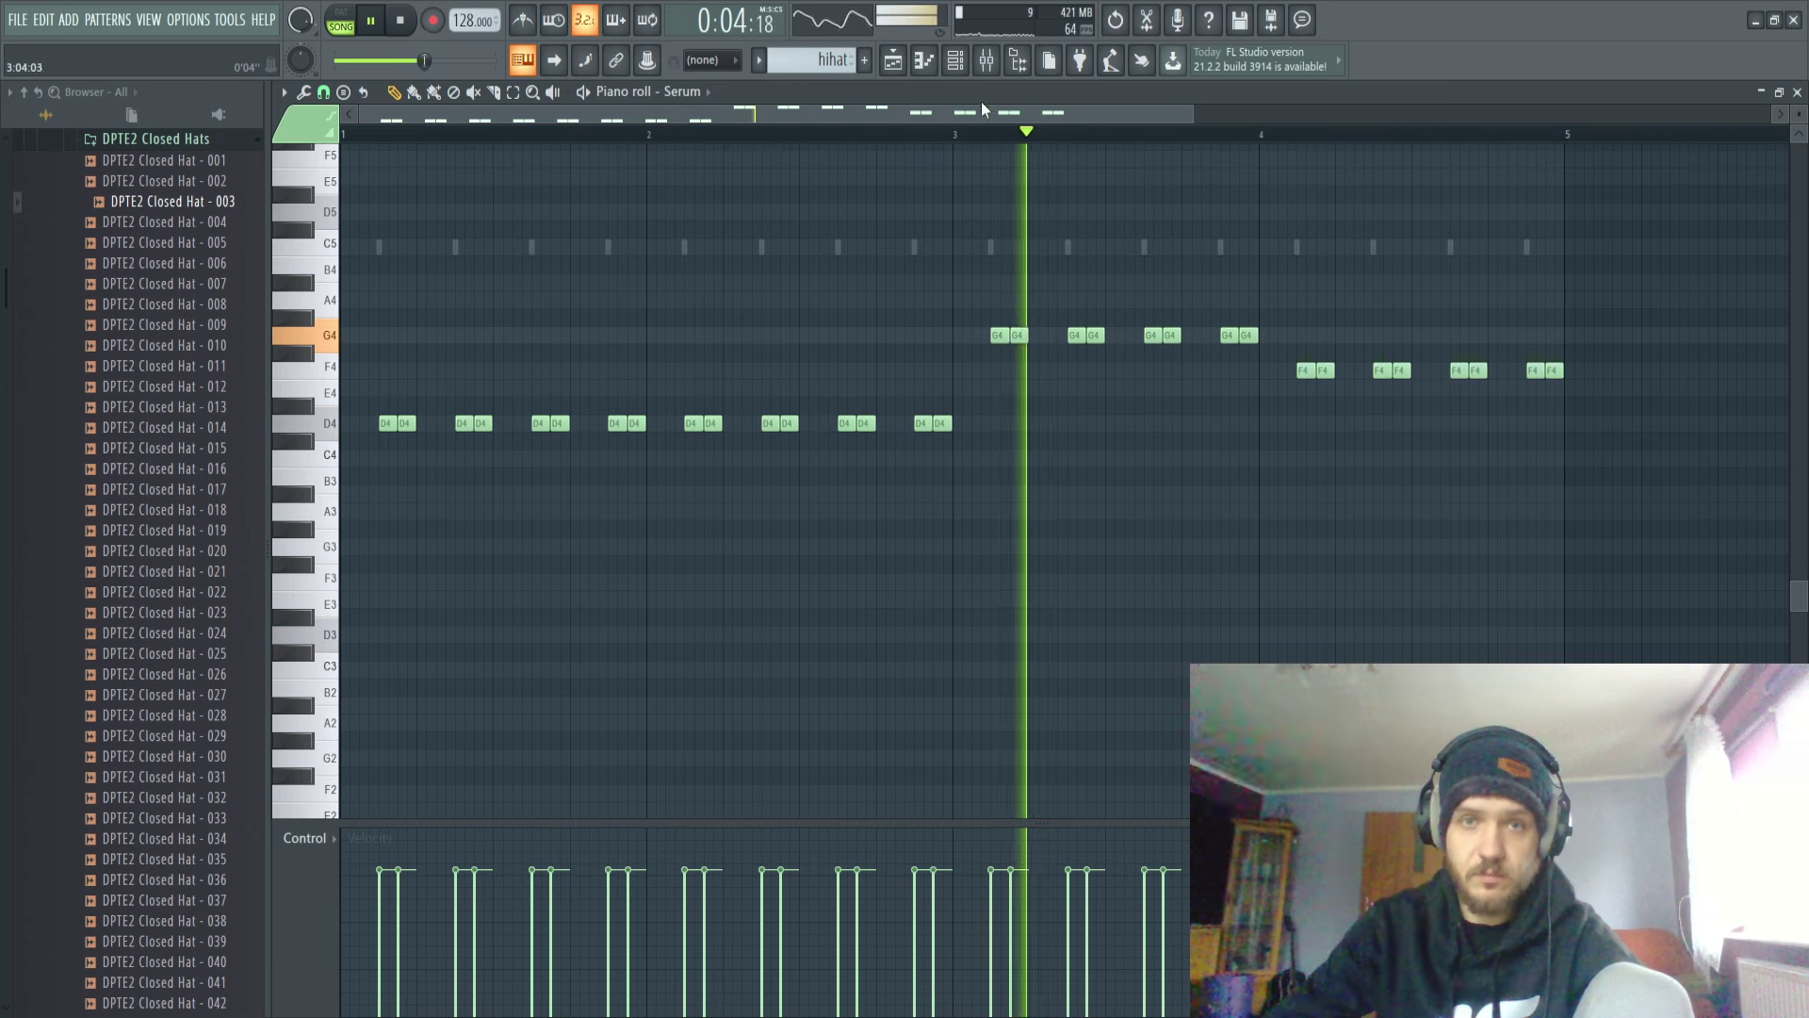
left_click(955, 60)
left_click(669, 491)
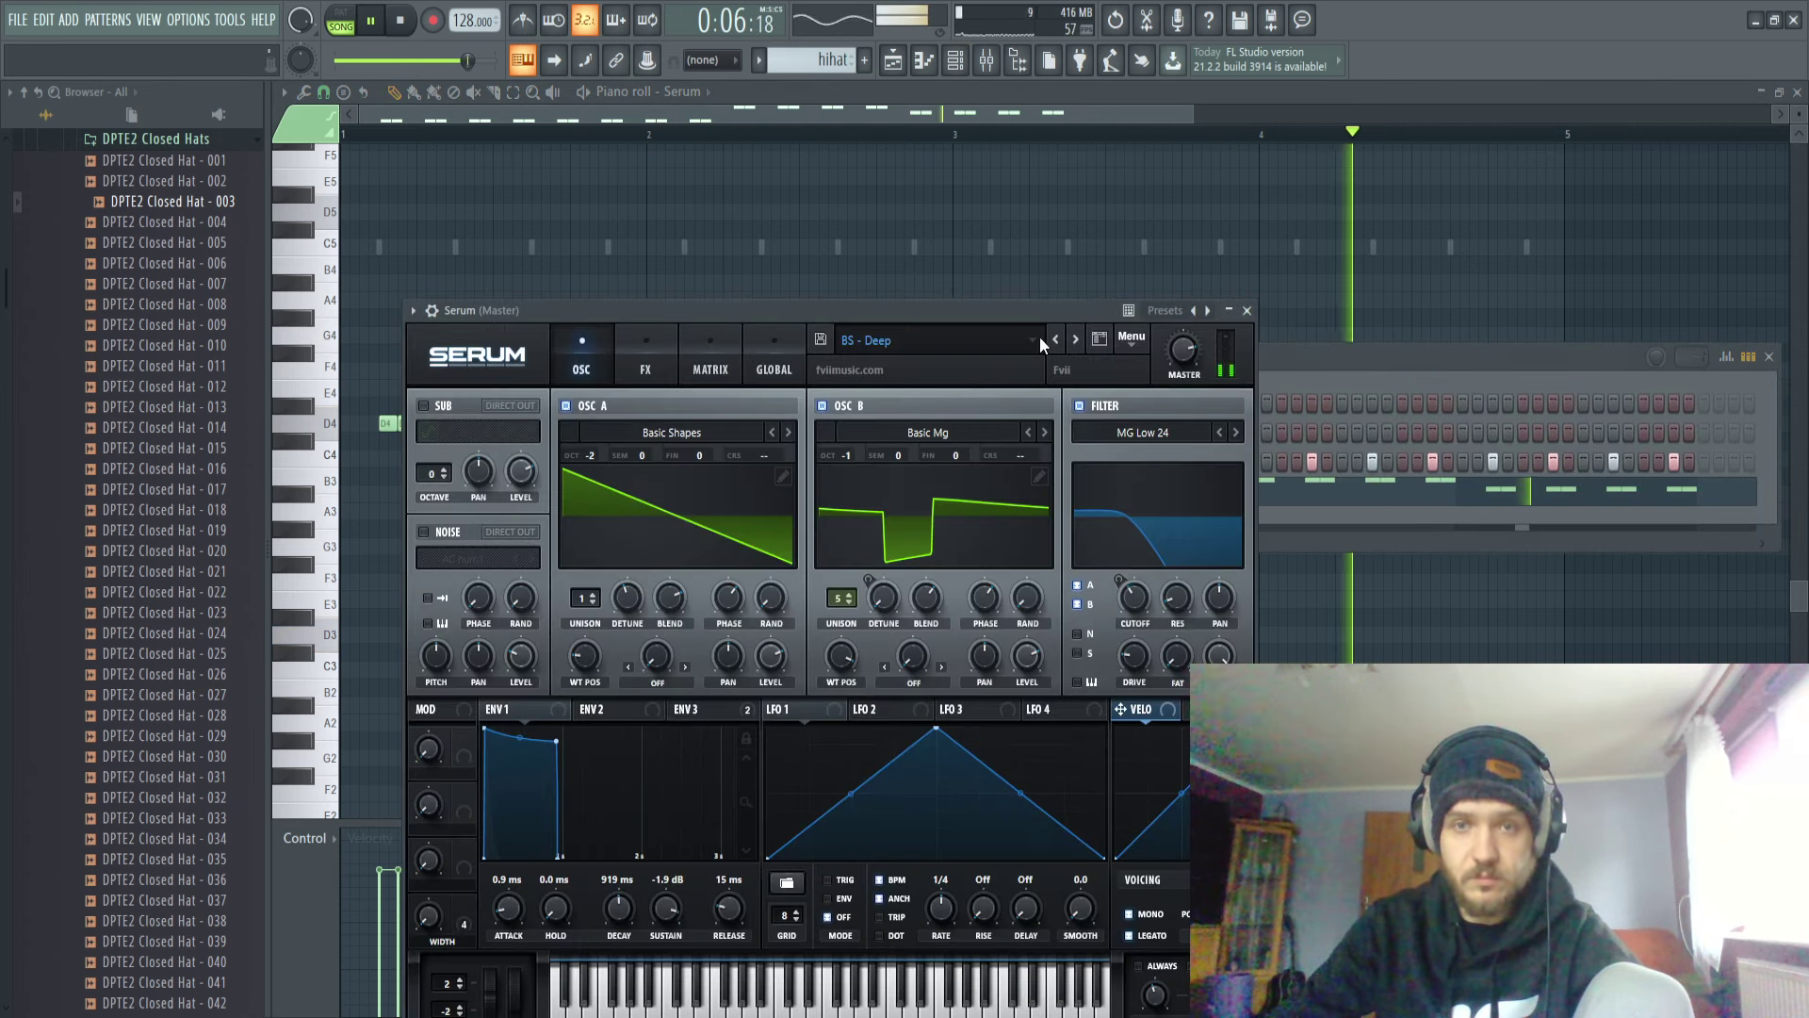
left_click(1075, 341)
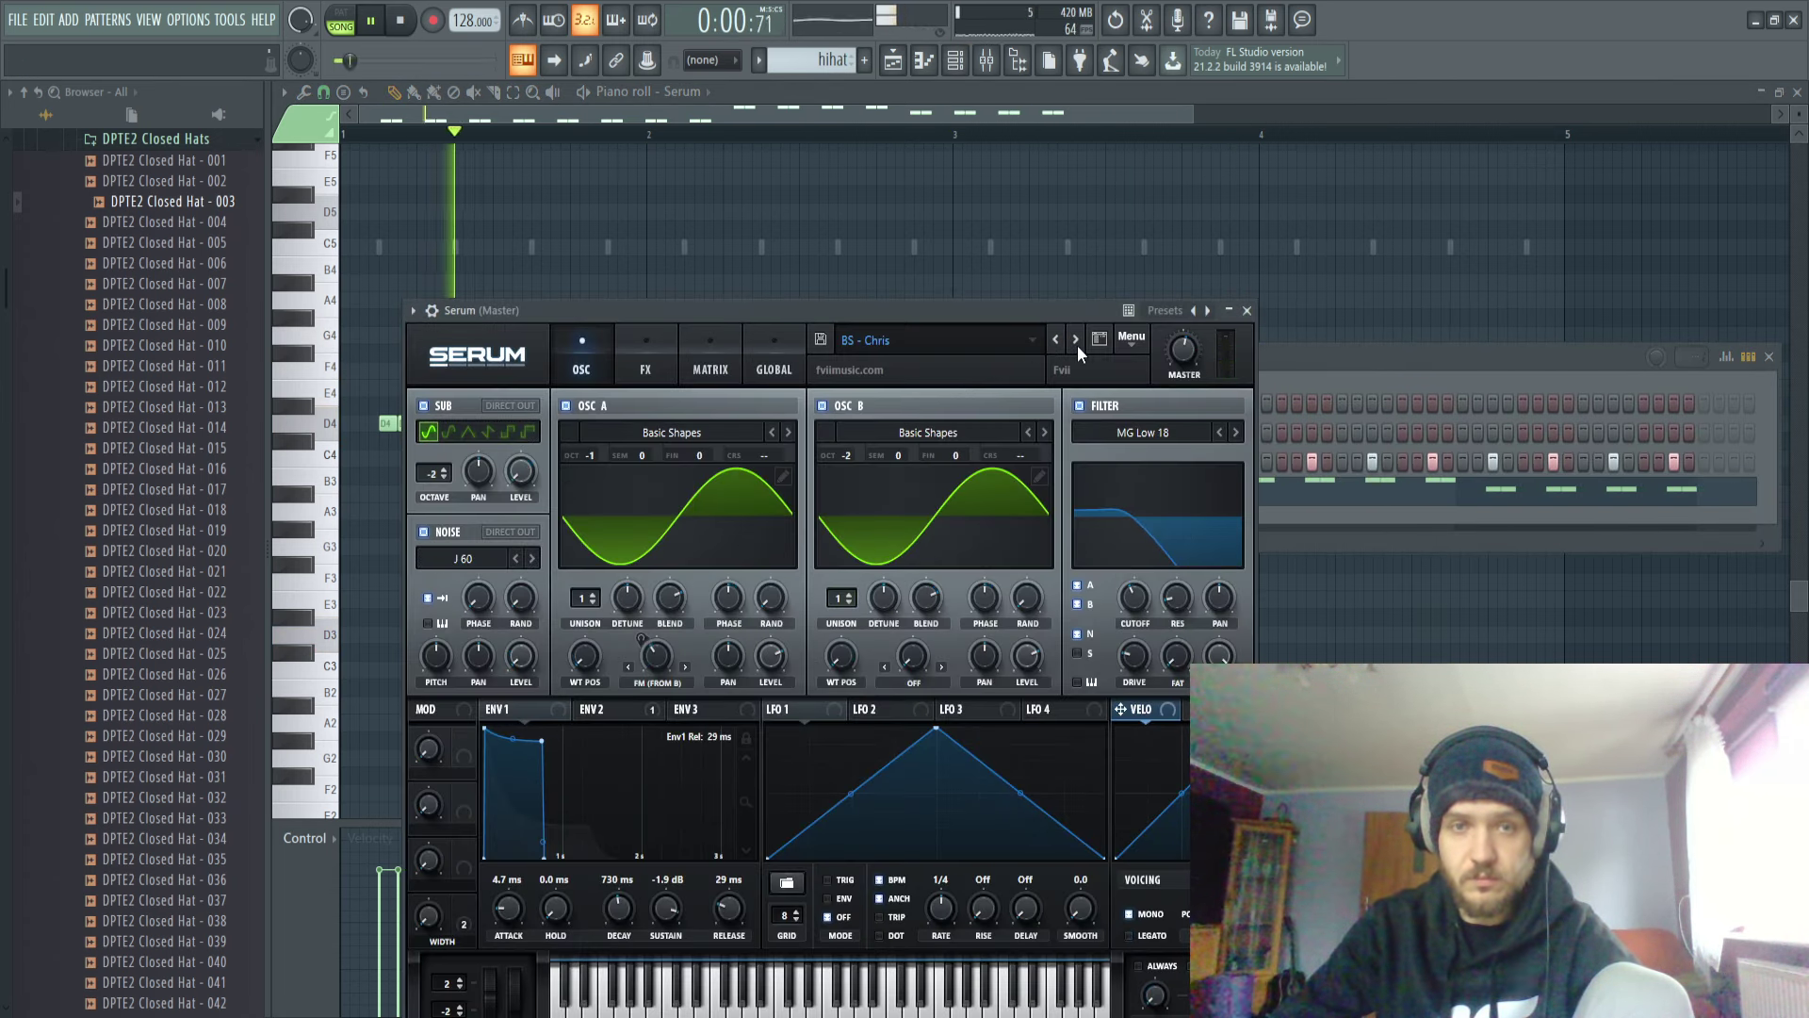
left_click(1333, 372)
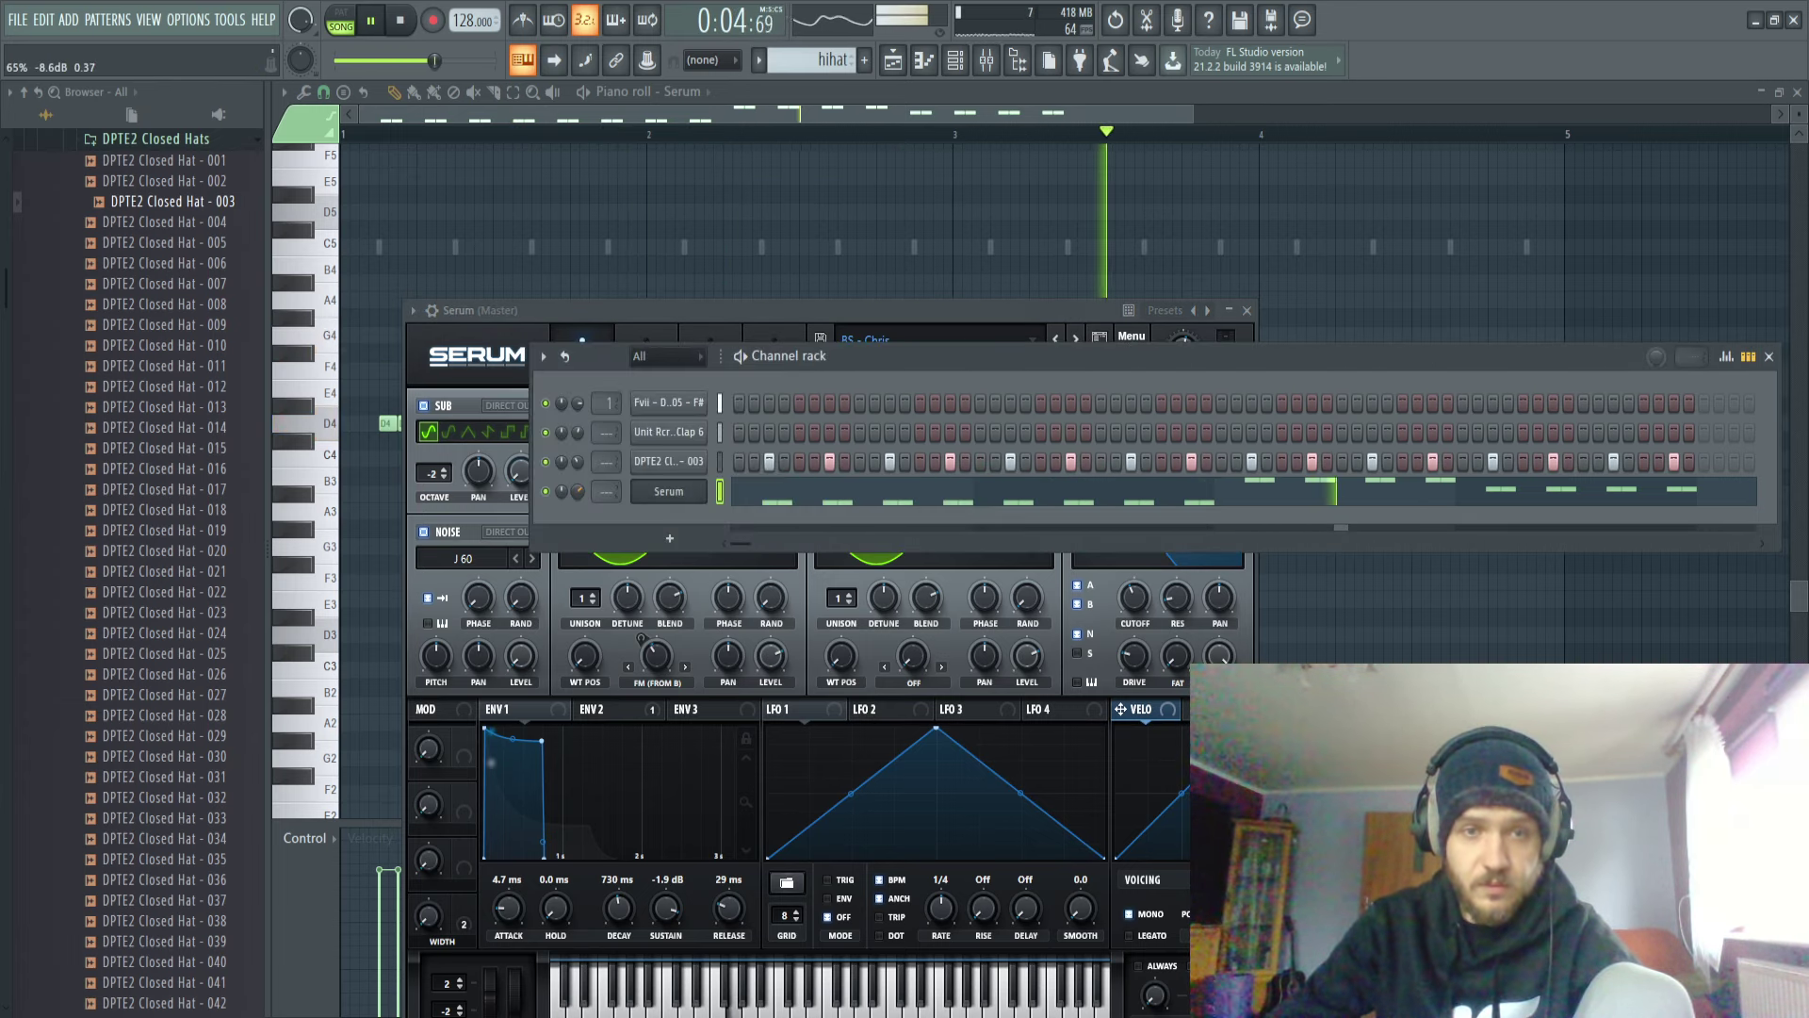
key("space")
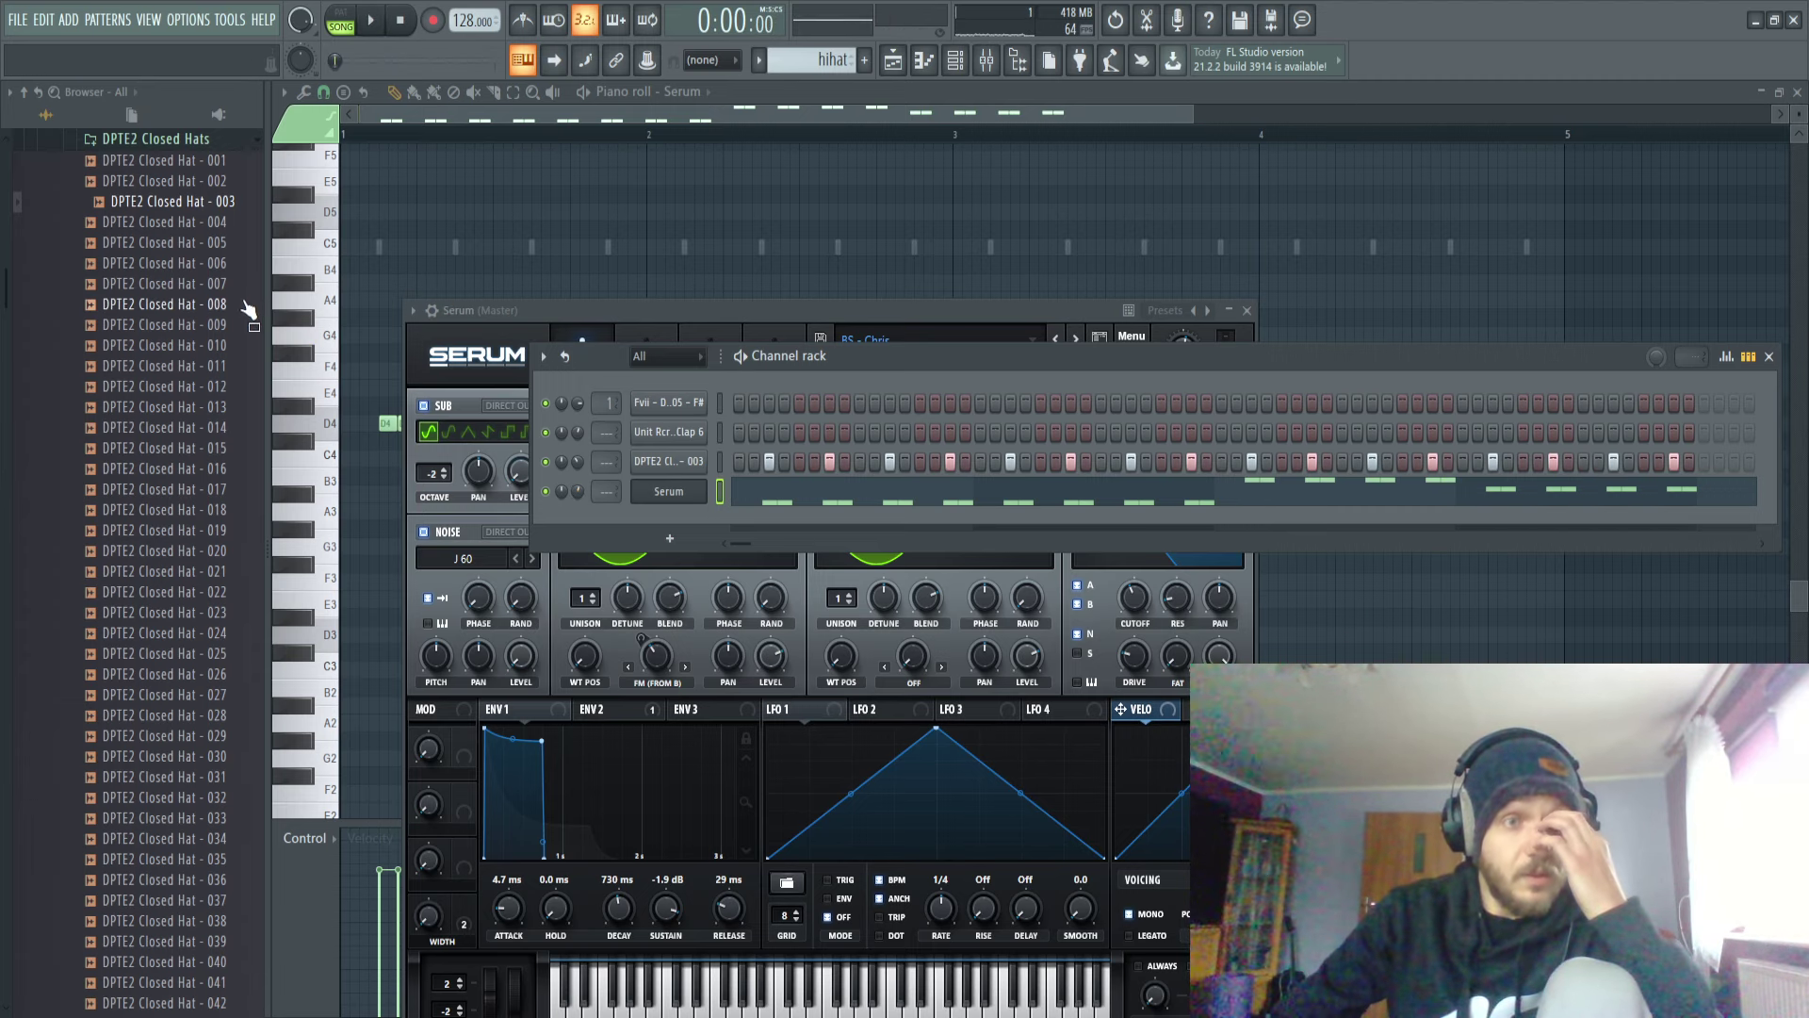
Collapse the Dave Parkinson, KuciTrance and edm folders in the sample browser and expand the FVI sample folder.
scroll(235, 310, "up", 2)
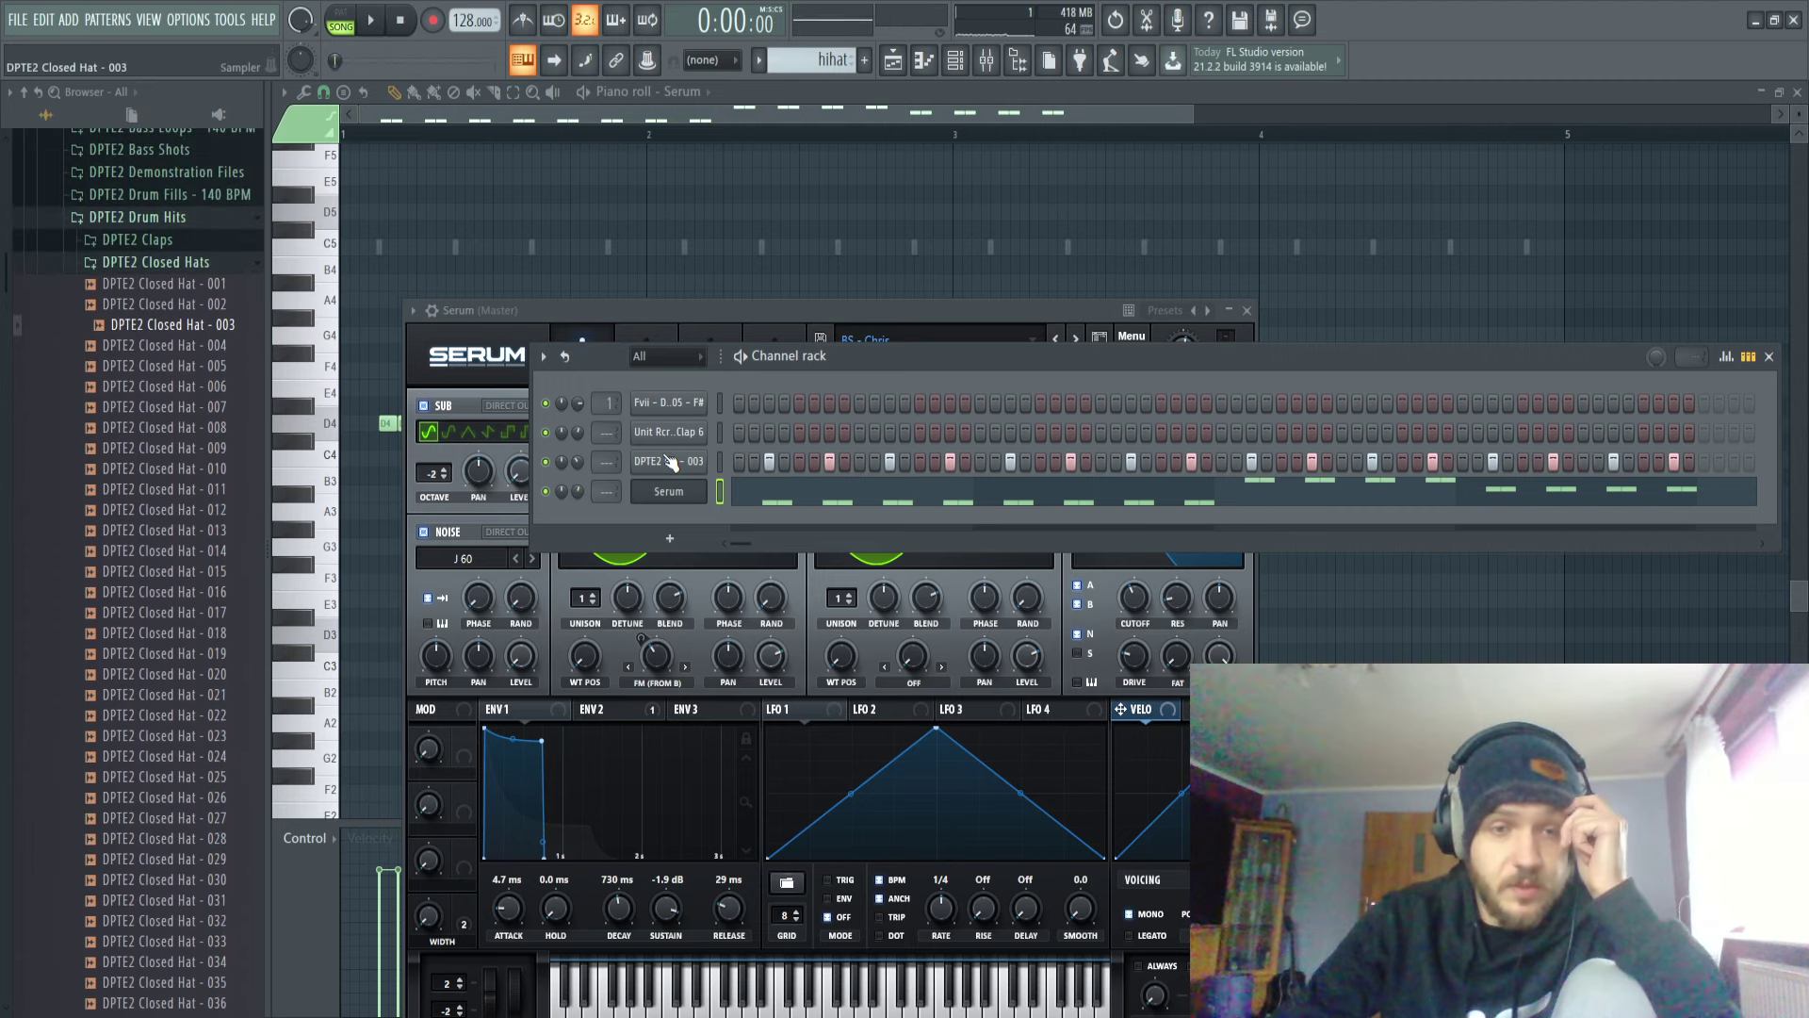
left_click(175, 224)
scroll(197, 311, "up", 4)
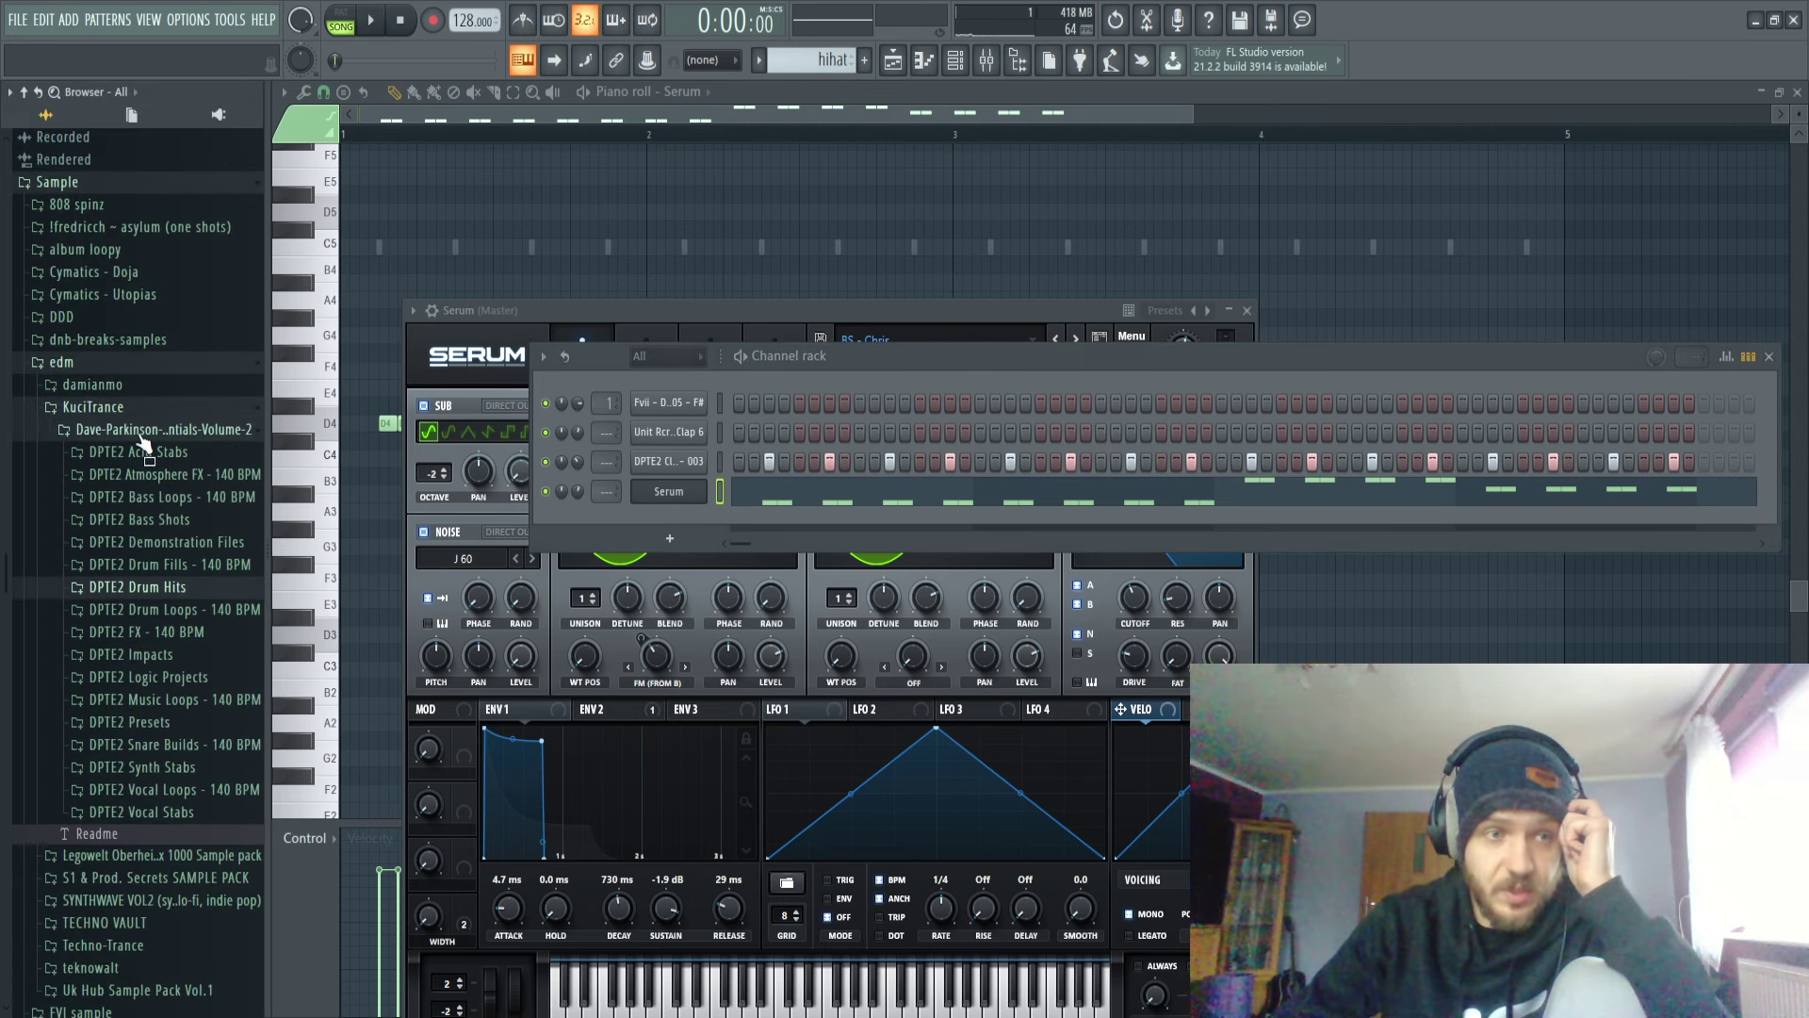
left_click(153, 431)
left_click(145, 411)
left_click(111, 380)
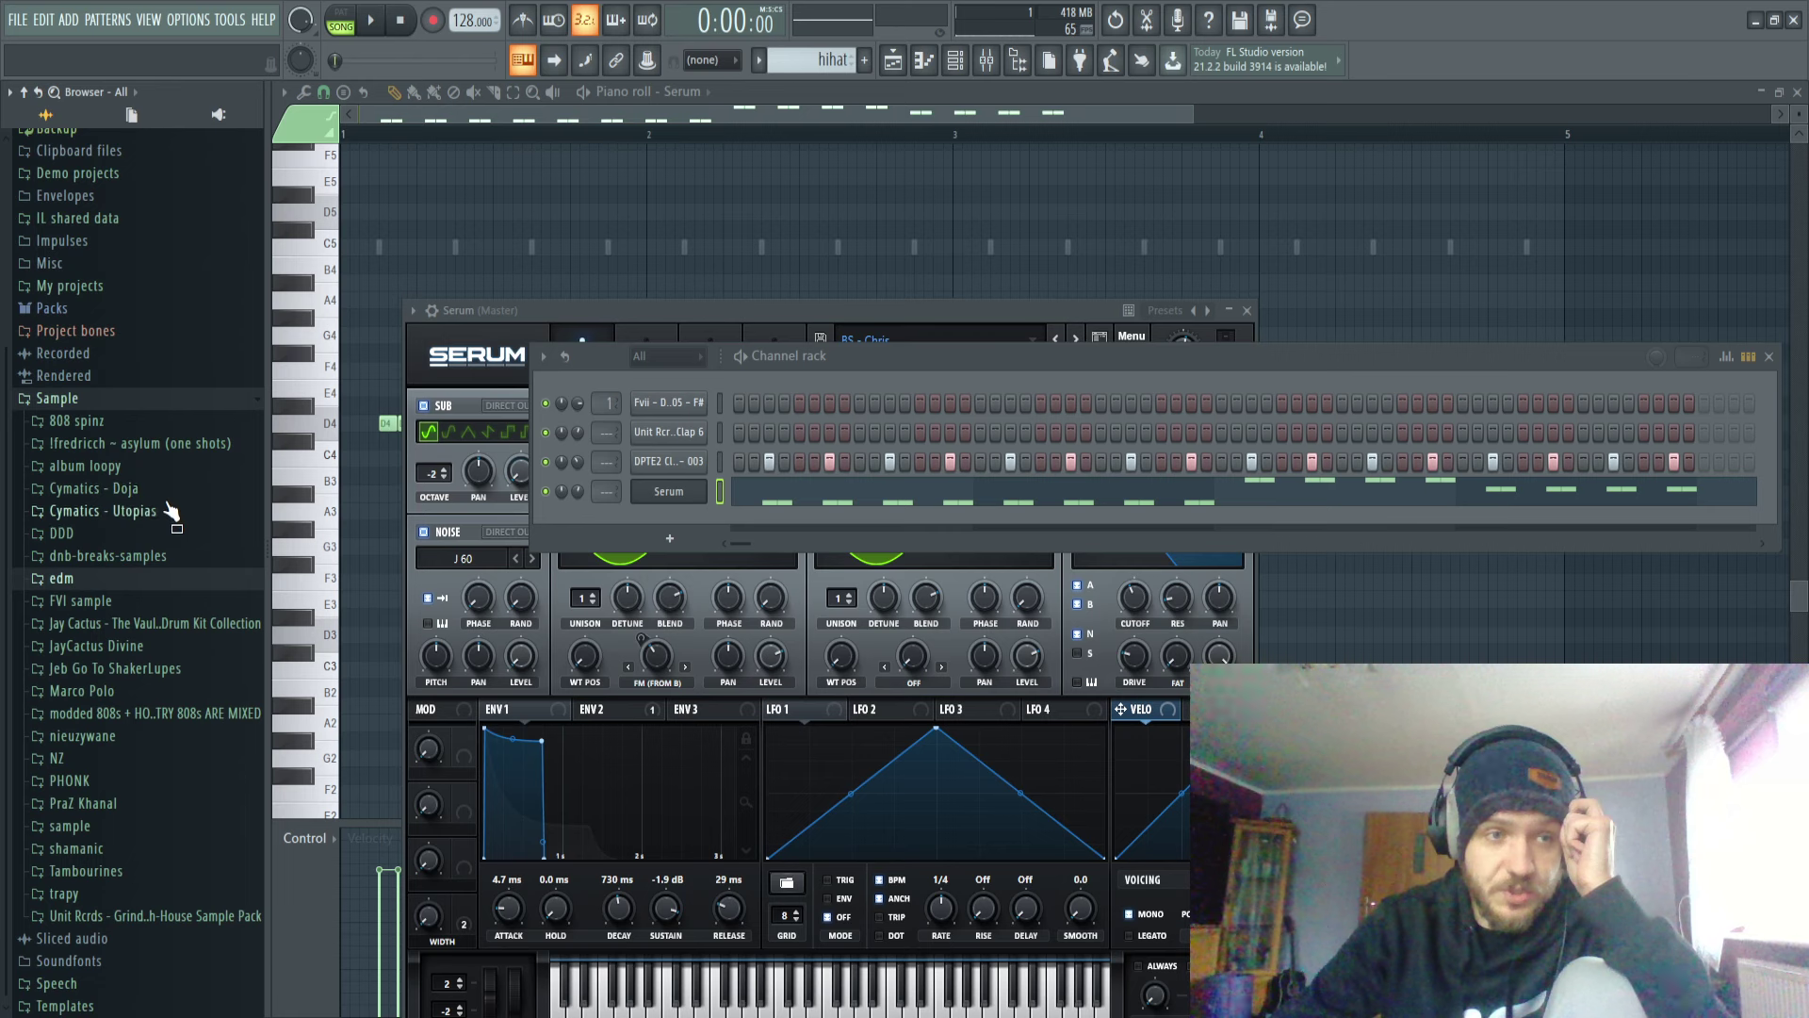
left_click(112, 602)
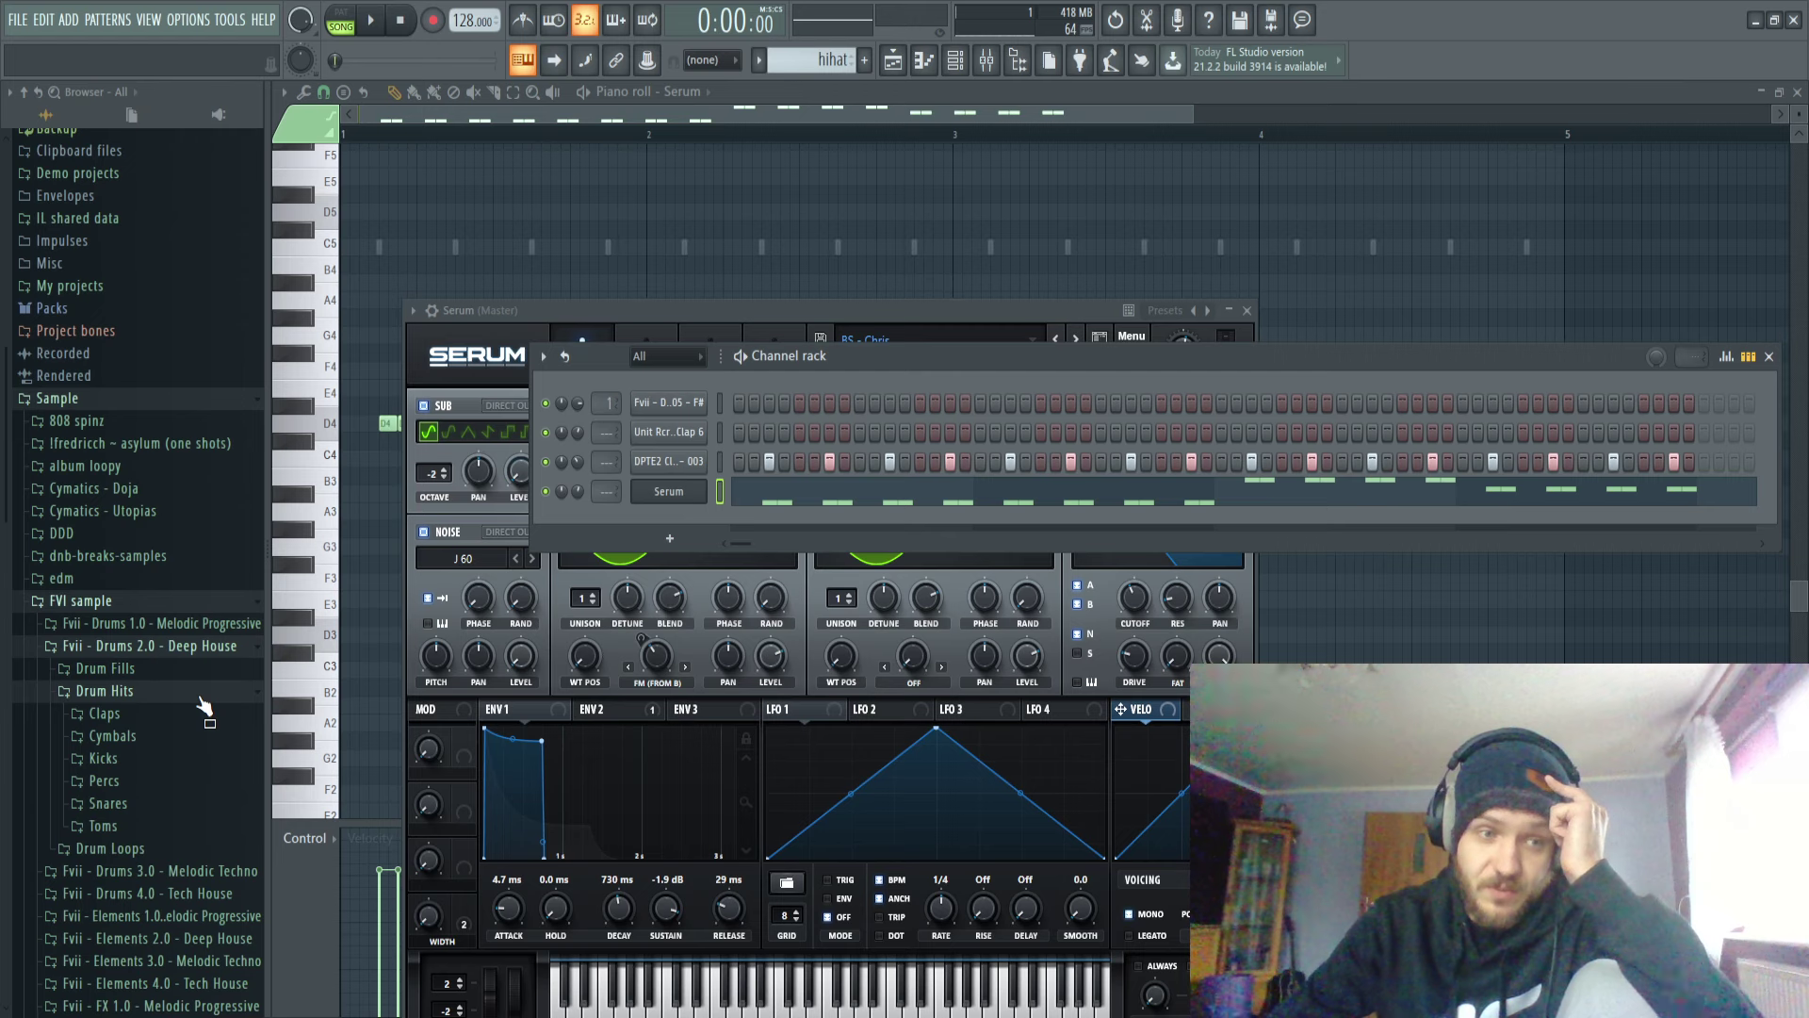
Find the solo percussion loops in the Fvii - Drums 2.0 - Deep House pack and audition Perc Loop 01 and 02.
left_click(160, 782)
left_click(161, 781)
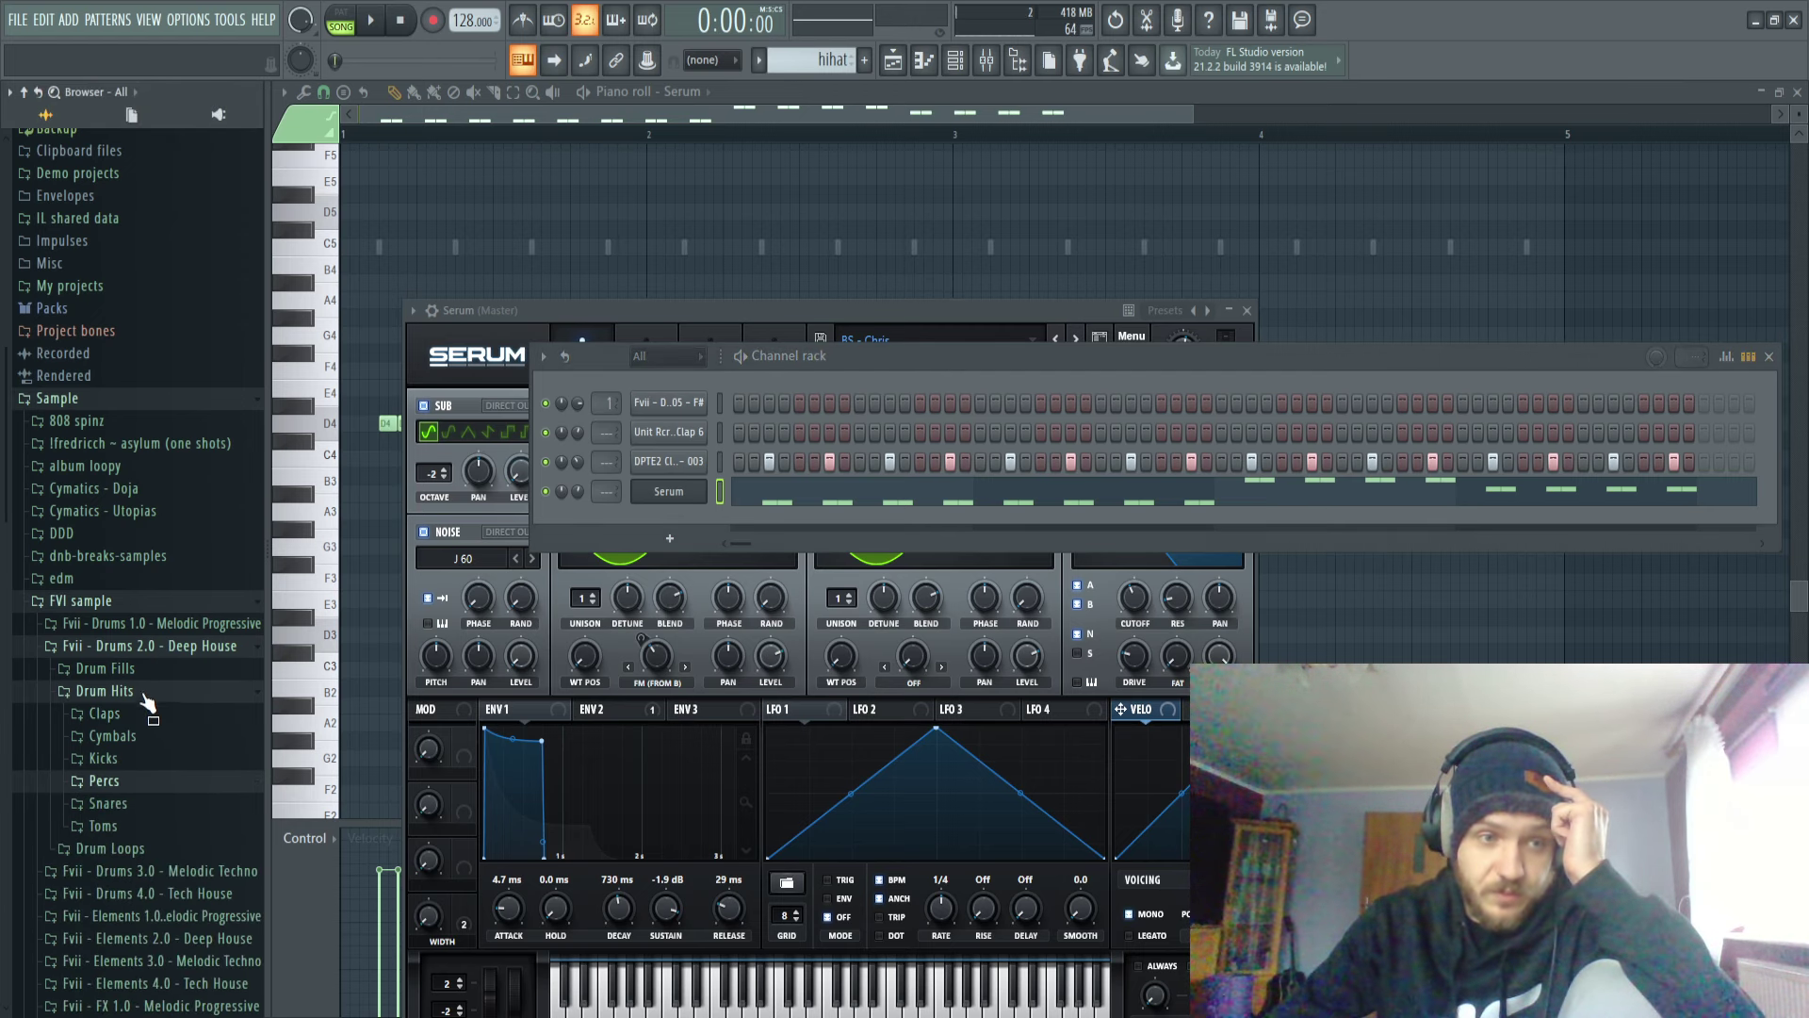
left_click(146, 693)
left_click(167, 712)
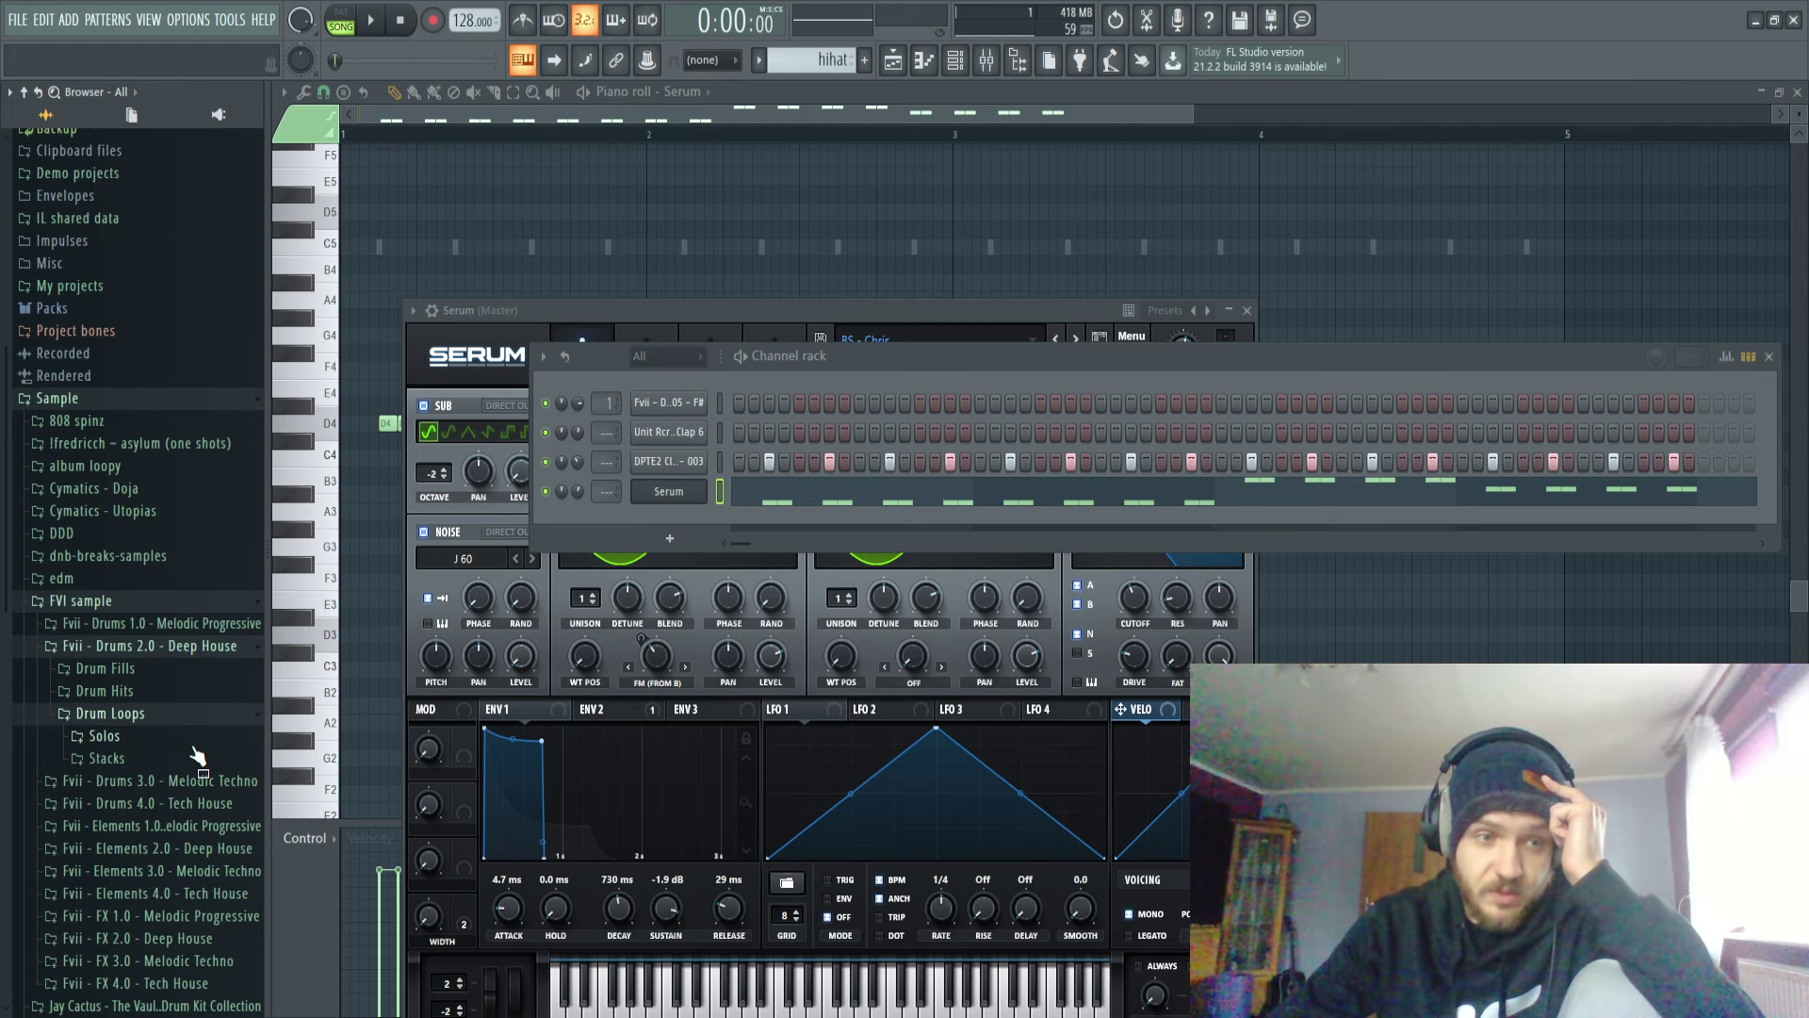
left_click(193, 740)
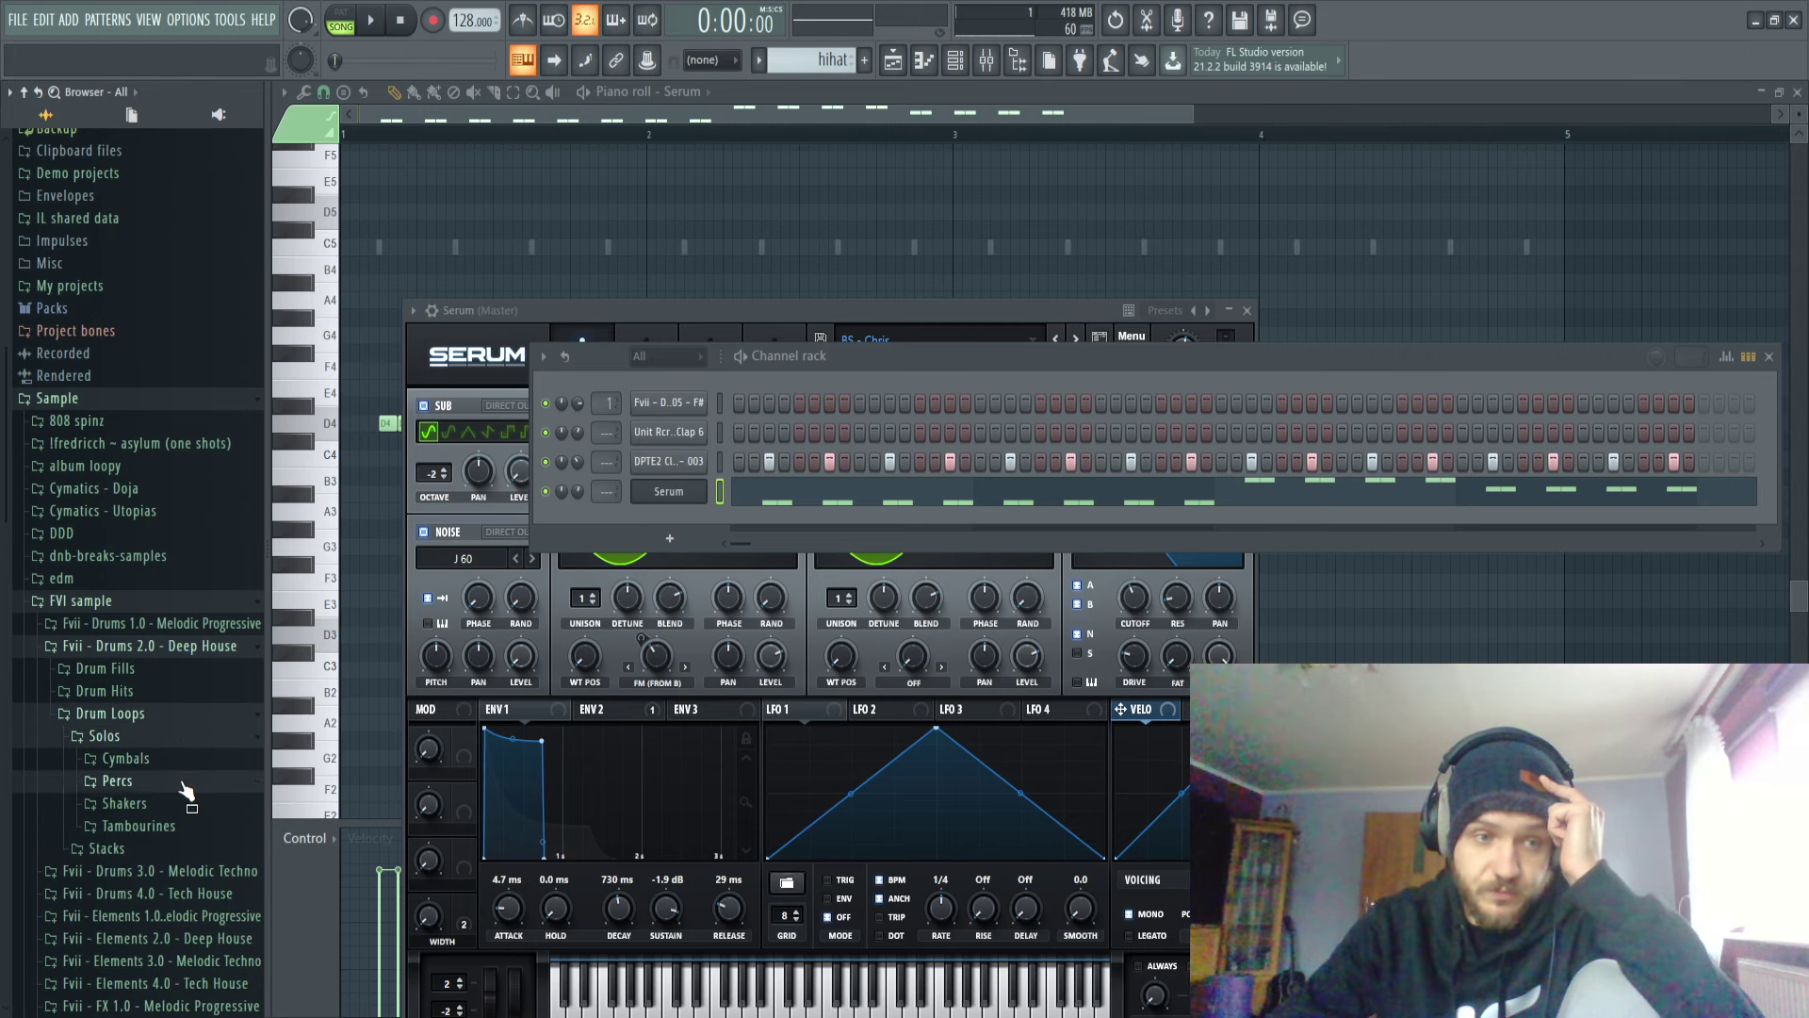
left_click(187, 780)
left_click(180, 803)
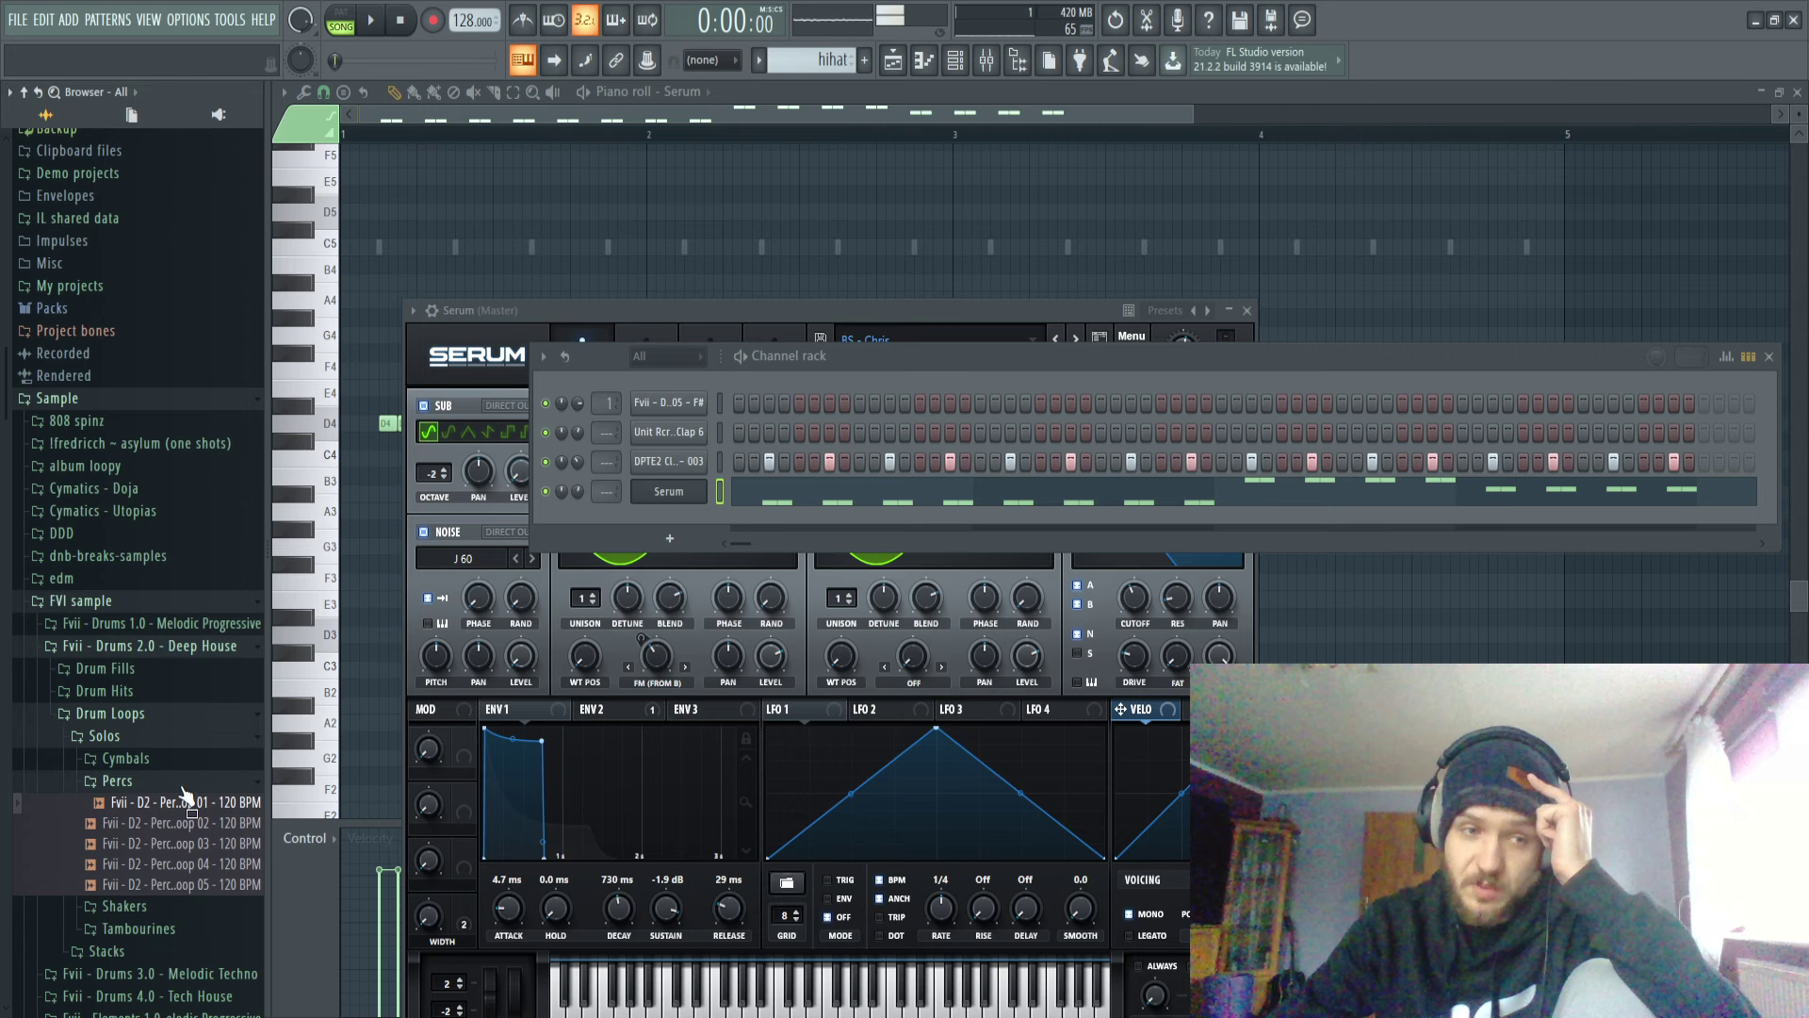
left_click(216, 827)
left_click(219, 826)
left_click(219, 806)
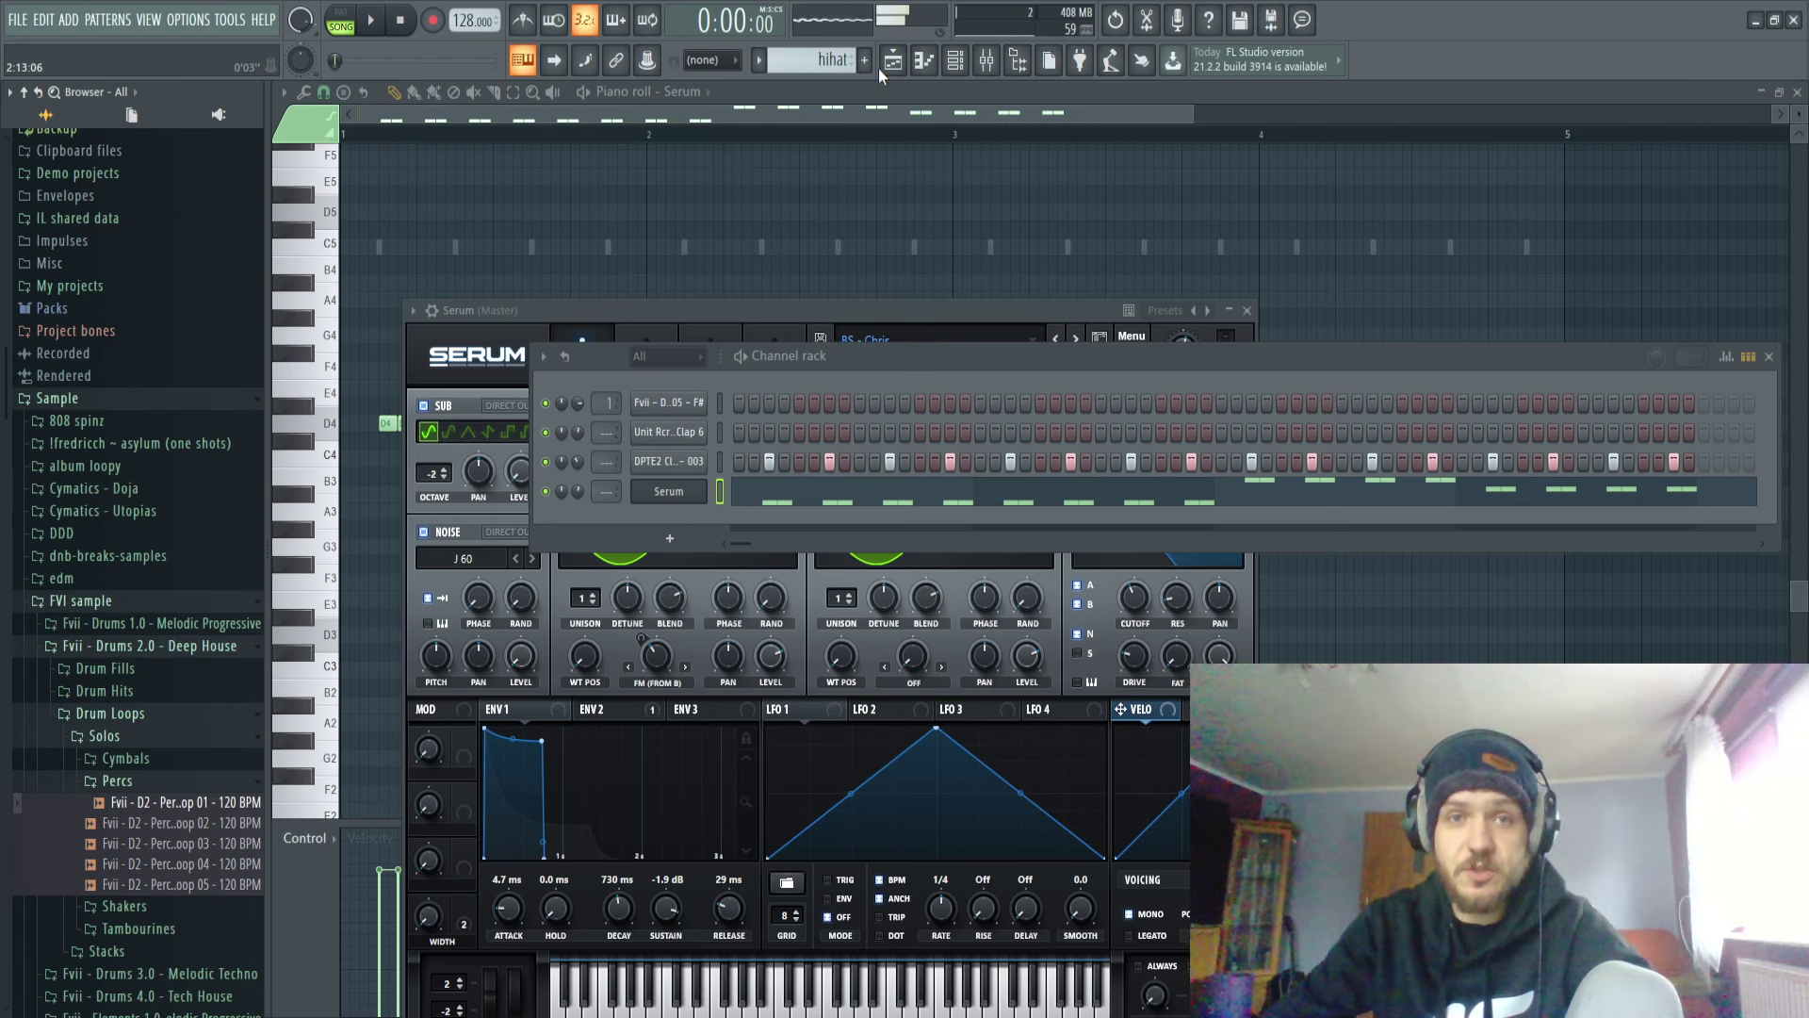
Place Fvii - D2 - Perc Loop 01 at the start of Track 4 in the playlist and time-stretch it to two bars.
left_click(881, 71)
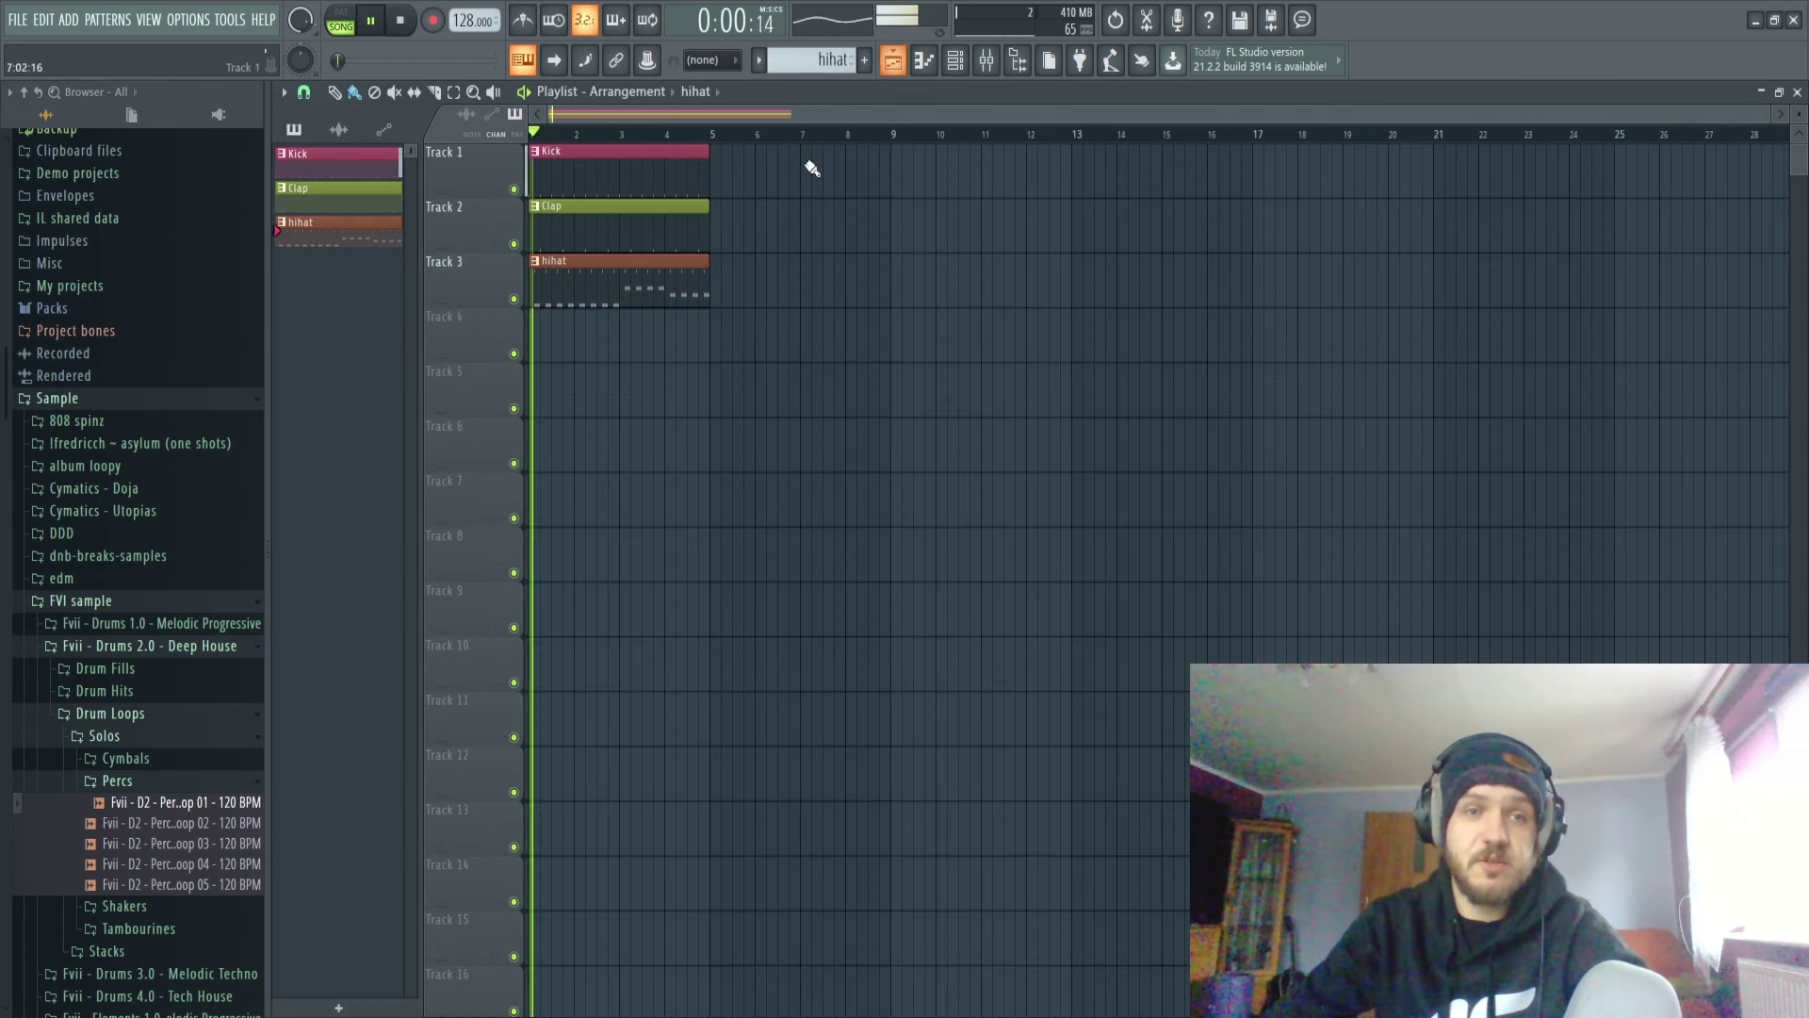
left_click_drag(229, 805, 565, 337)
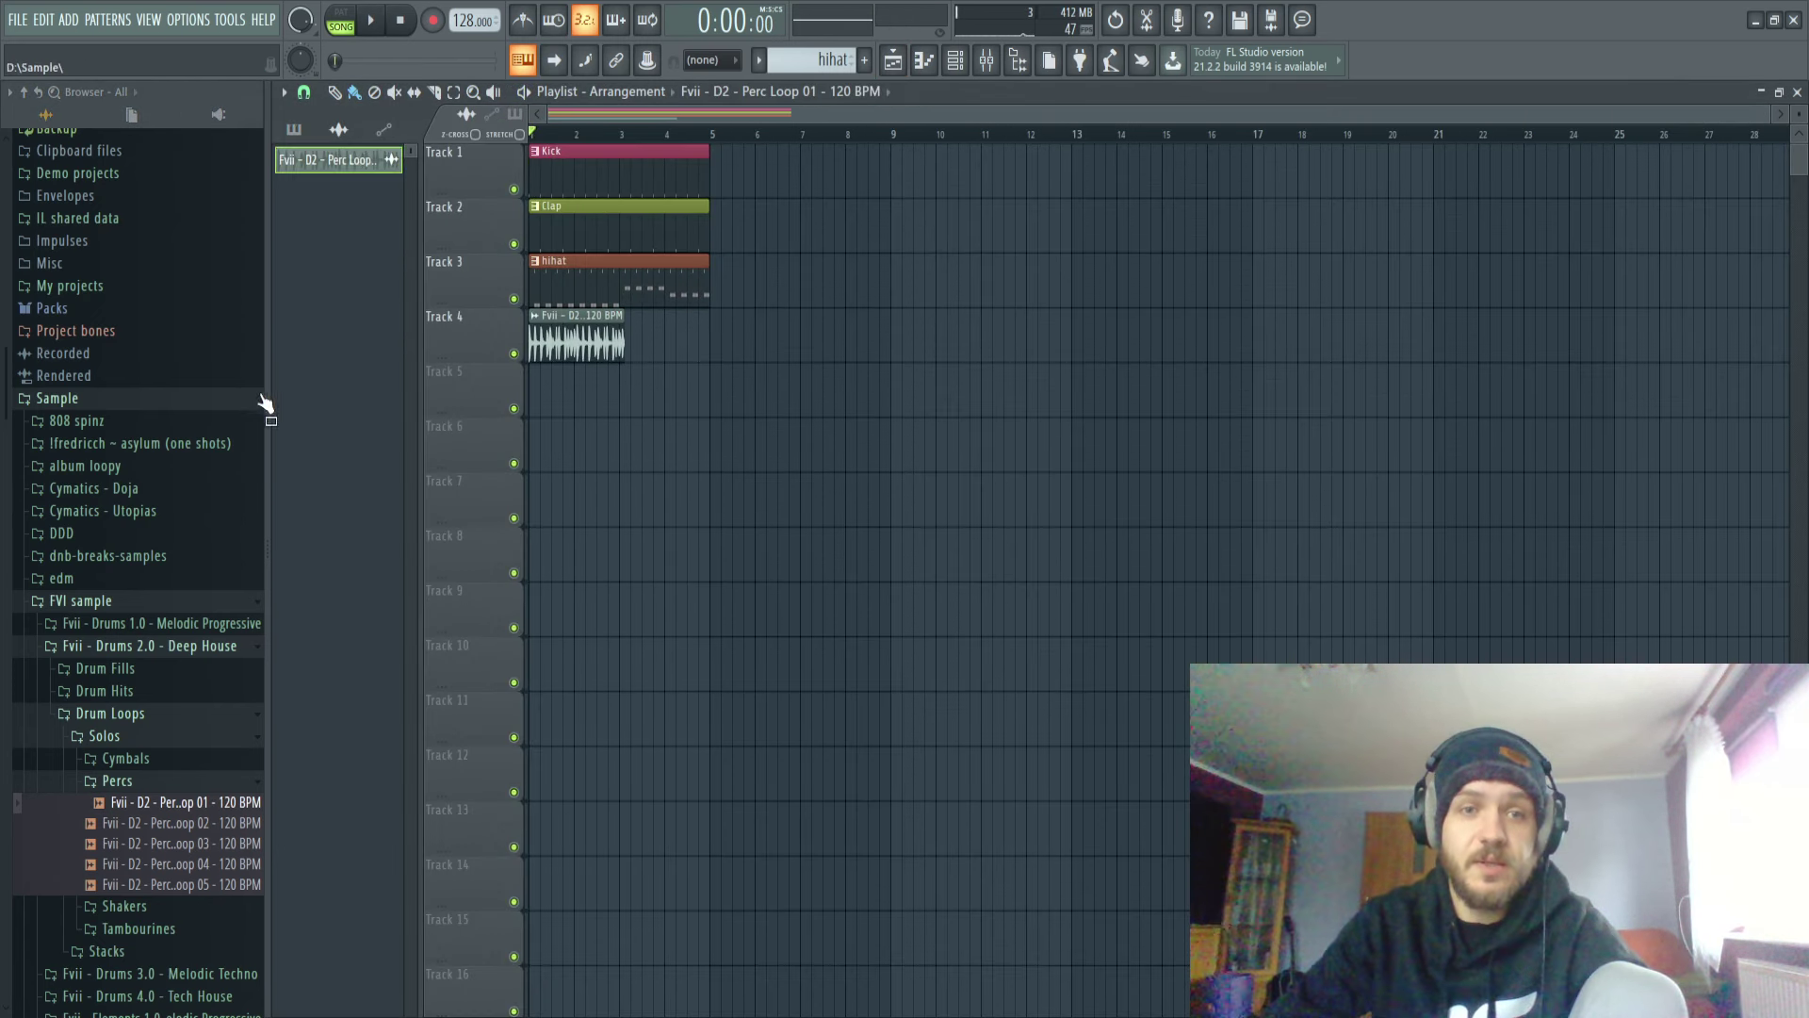
scroll(586, 460, "up", 4)
scroll(603, 455, "left", 2)
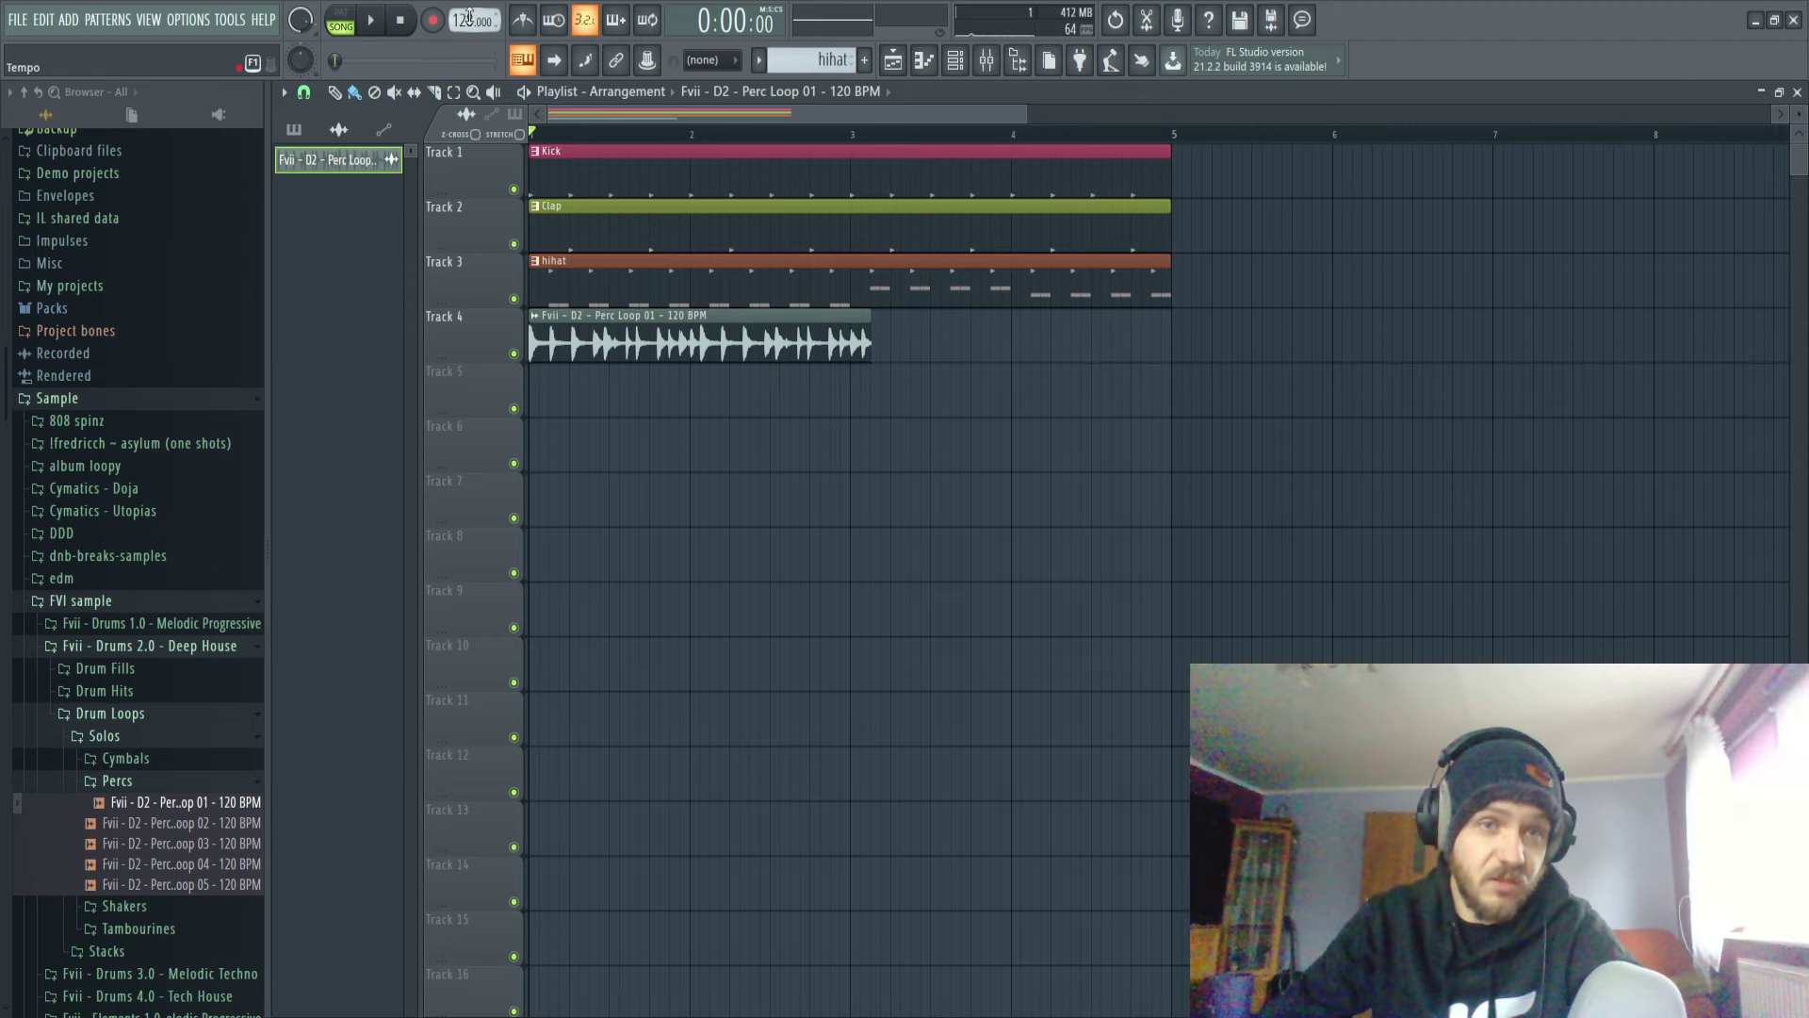
scroll(843, 450, "up", 2)
scroll(1240, 430, "left", 3)
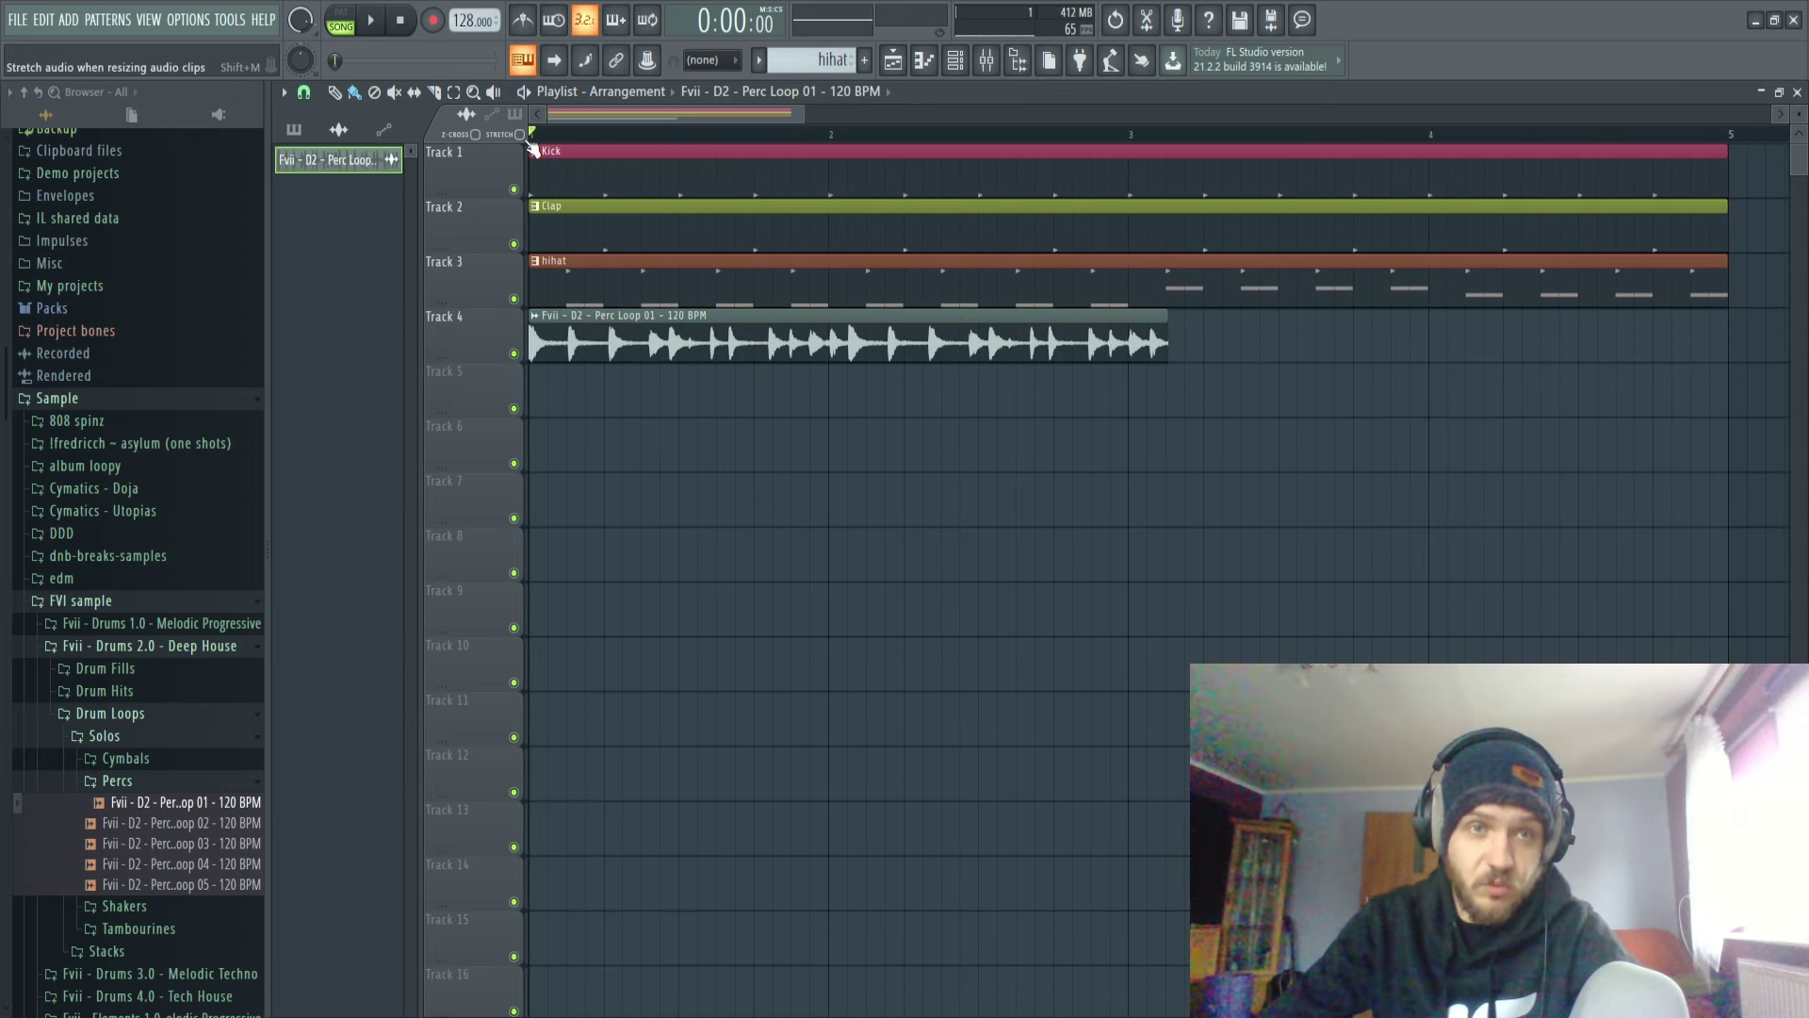
scroll(1123, 369, "up", 4)
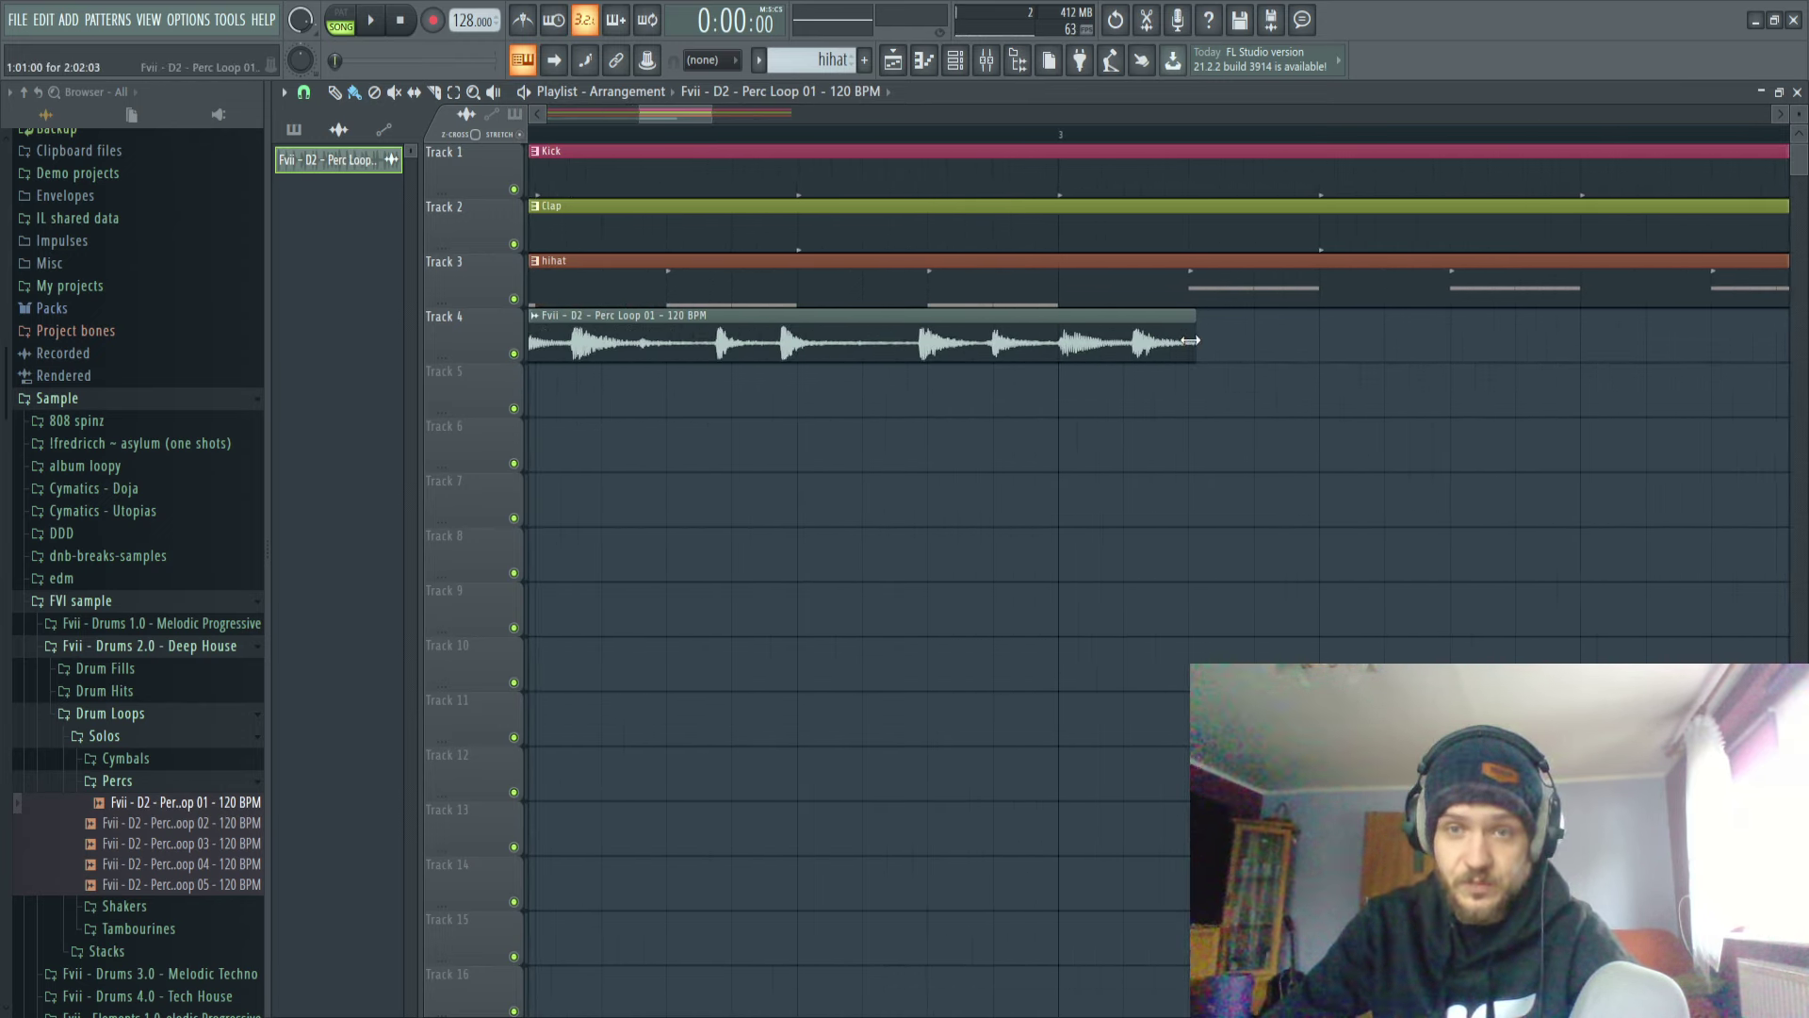
left_click_drag(1134, 355, 1056, 365)
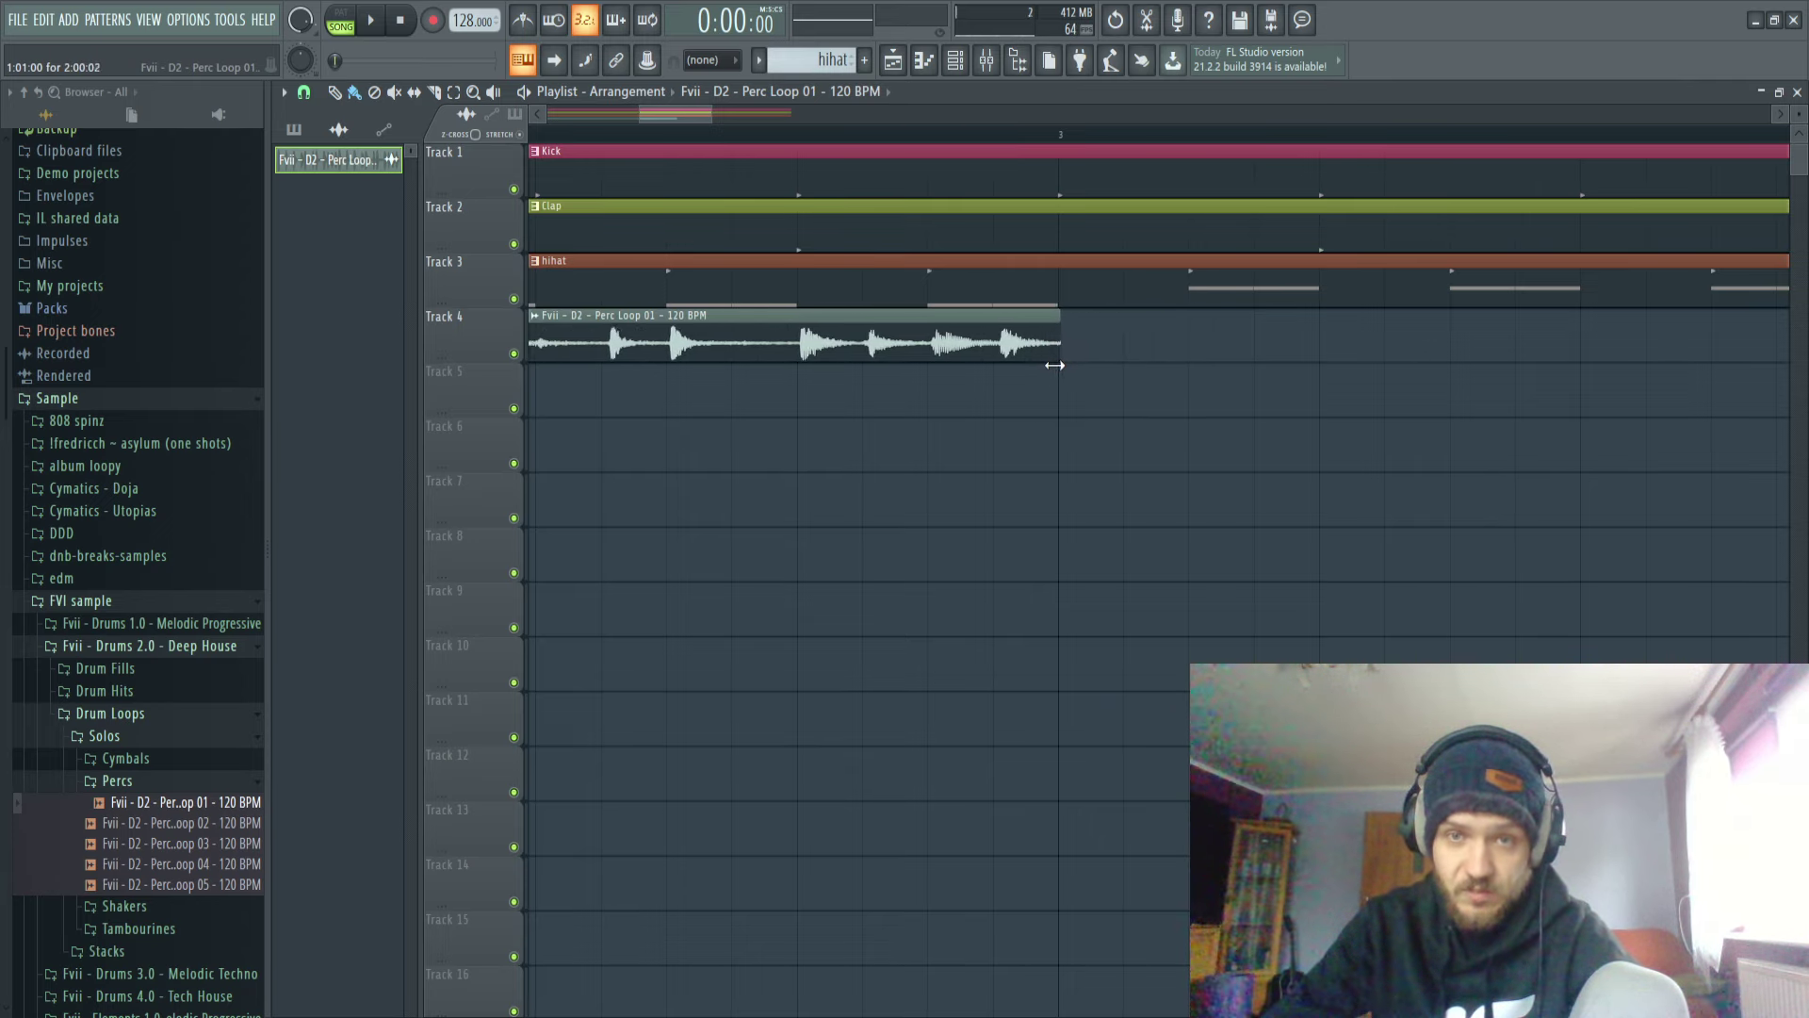
scroll(666, 456, "up", 3)
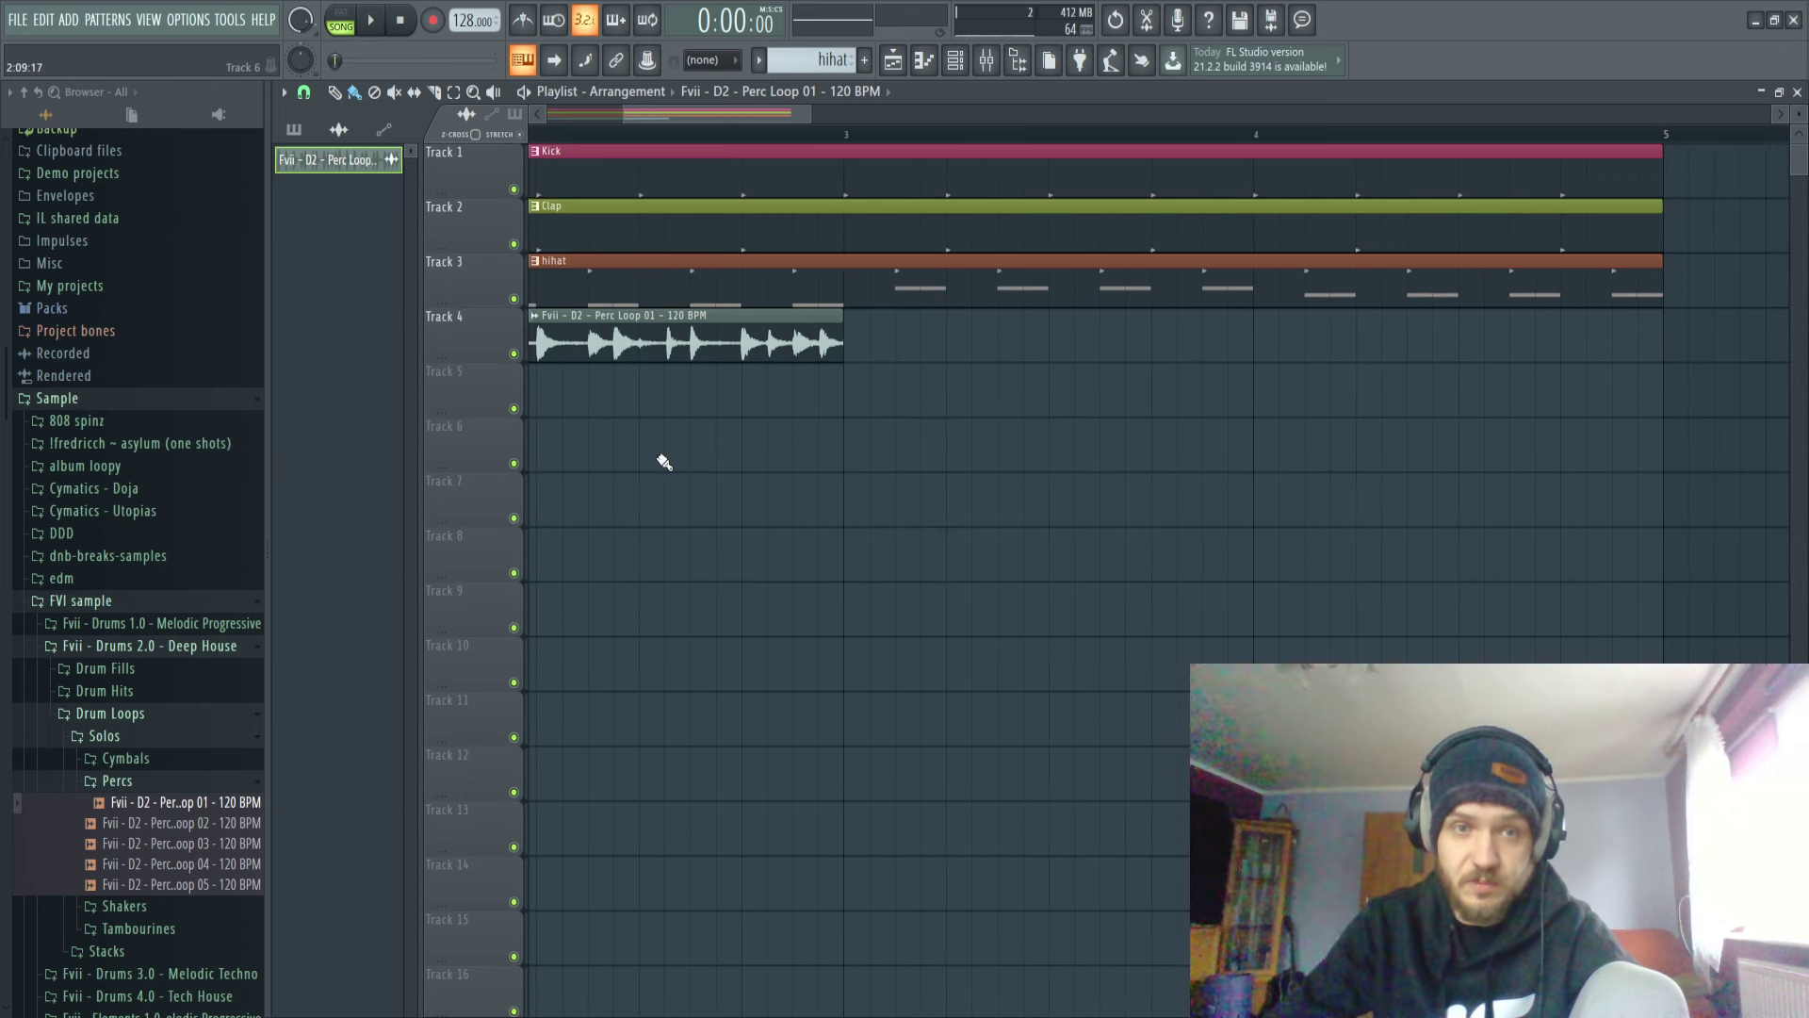
Set the perc loop's time stretching mode to Auto, lower its pitch shift and briefly play the arrangement.
double_click(787, 327)
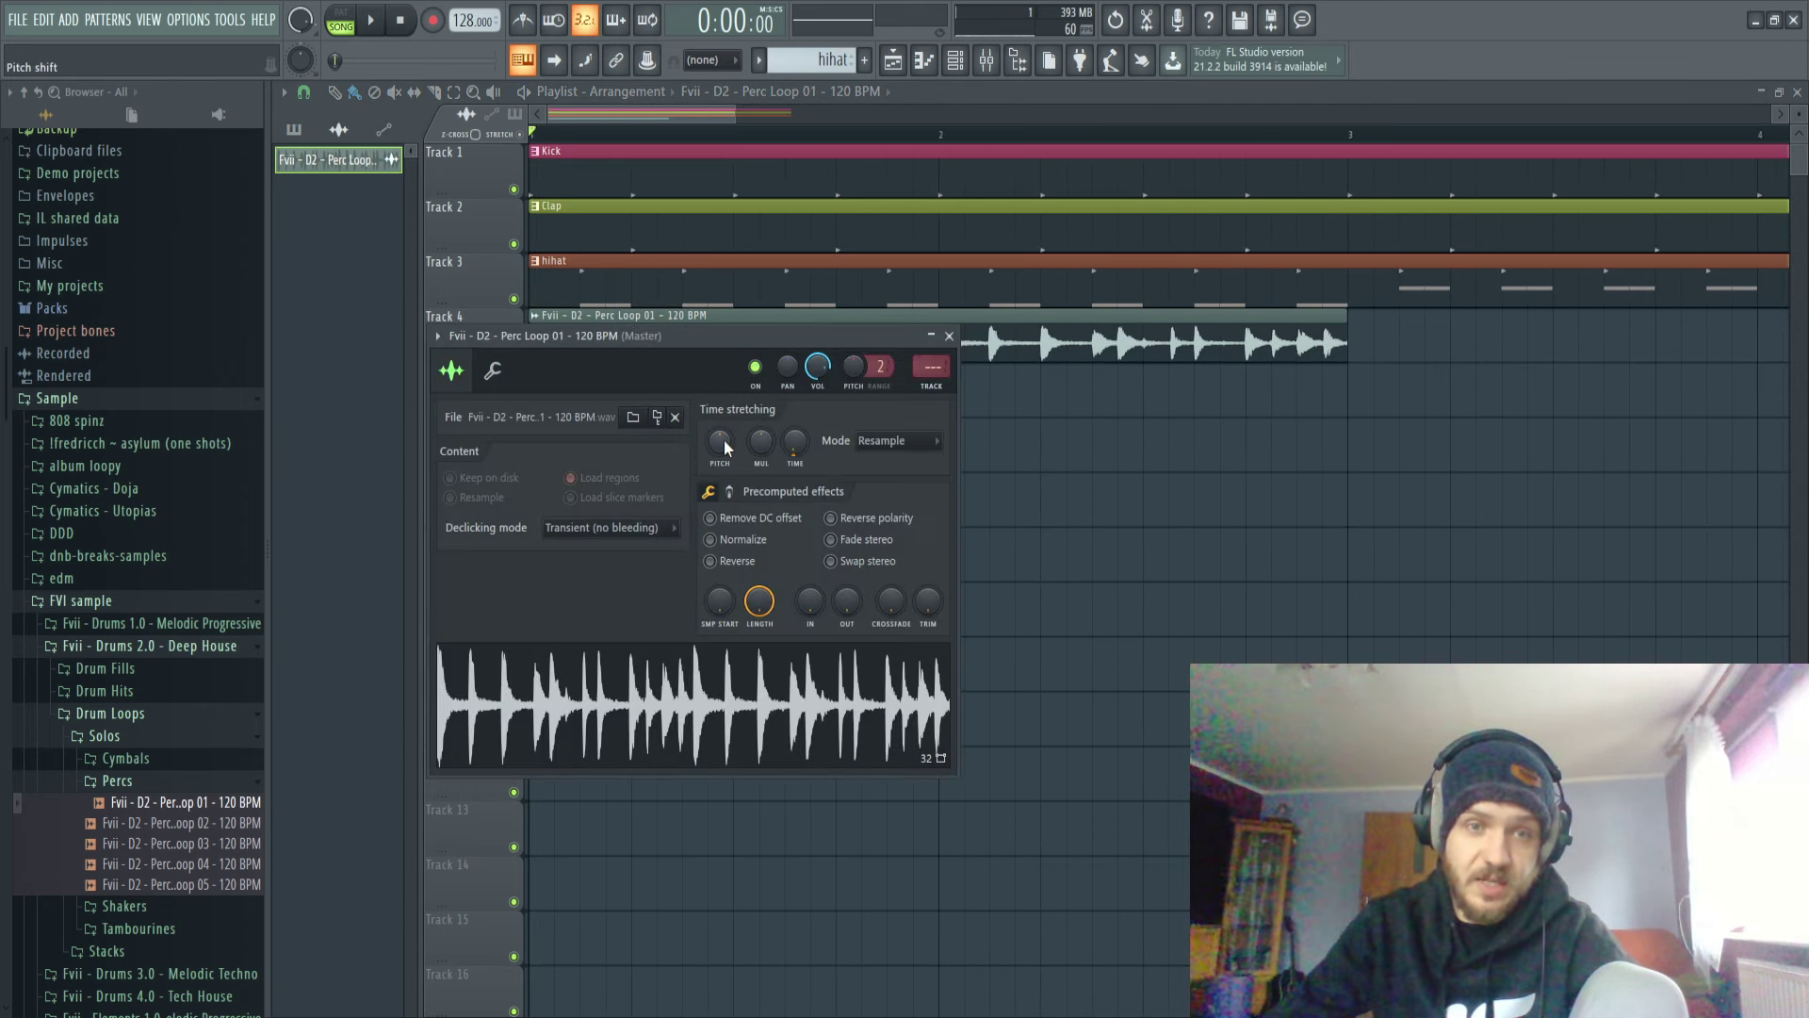
left_click_drag(720, 442, 722, 452)
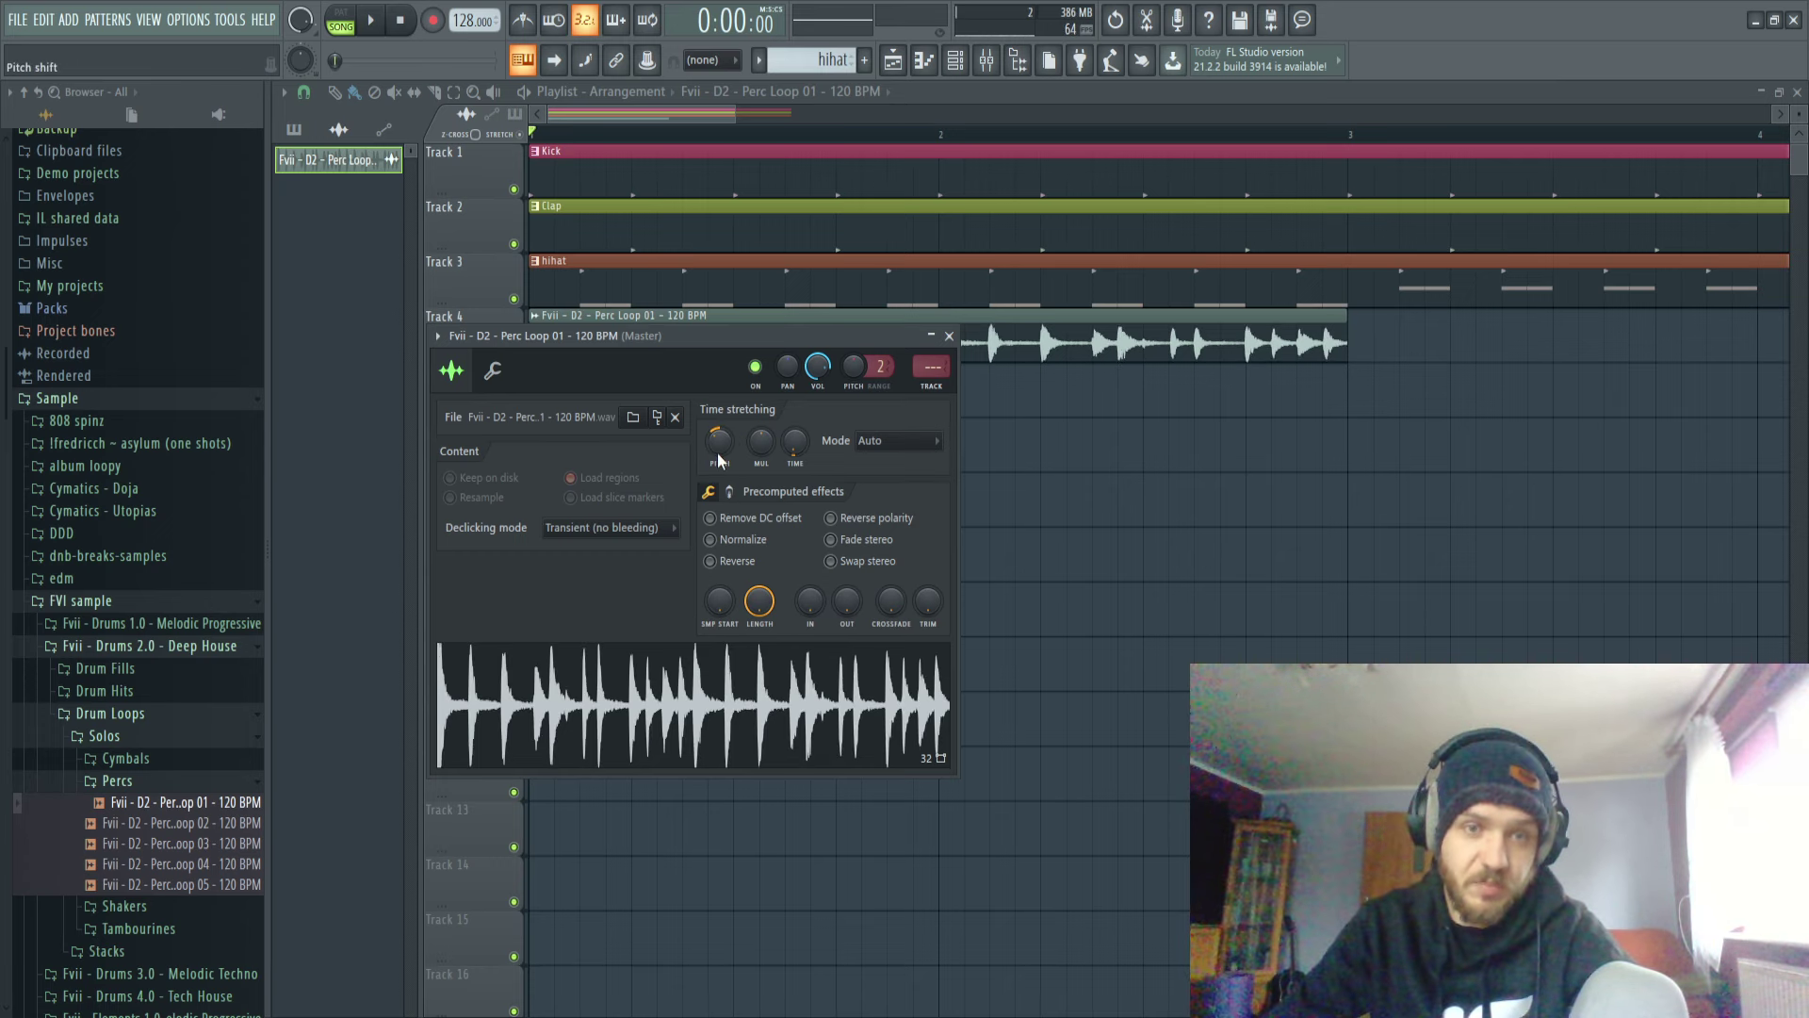
left_click(949, 336)
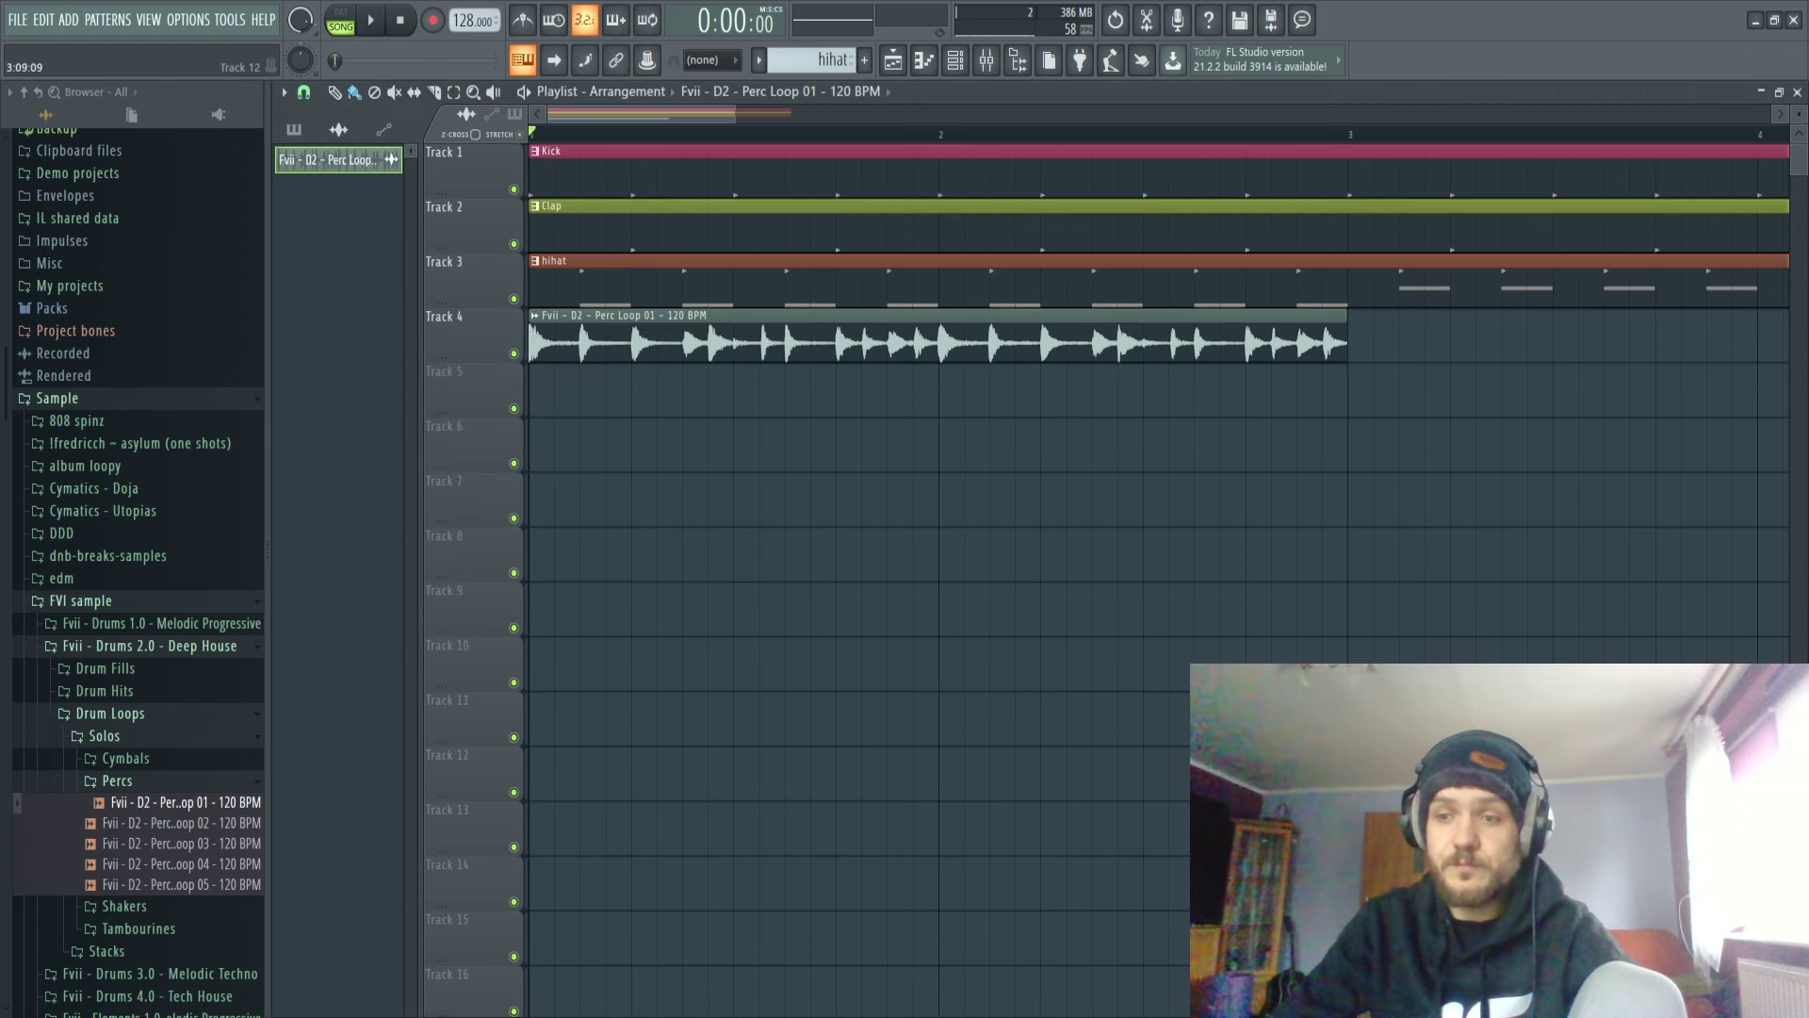
key("space")
key("space")
Reduce the perc loop's channel volume and readjust its pitch shift downward against the playing beat.
double_click(768, 354)
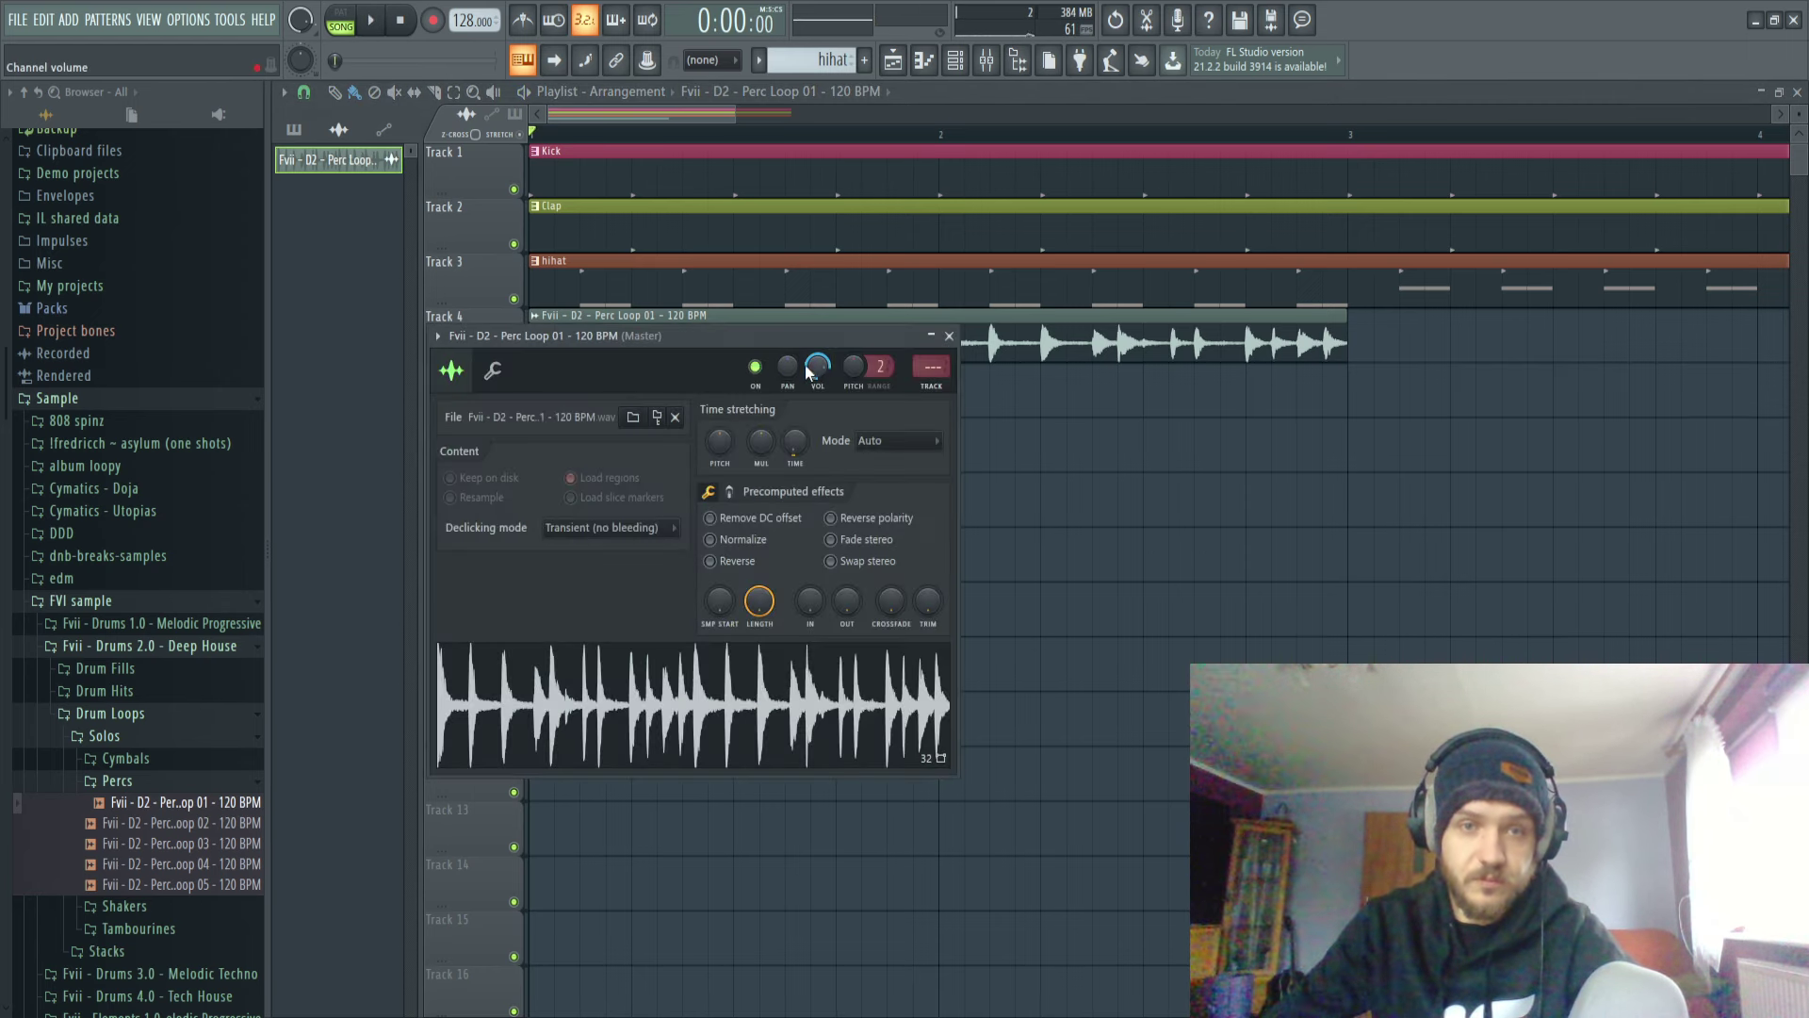
key("space")
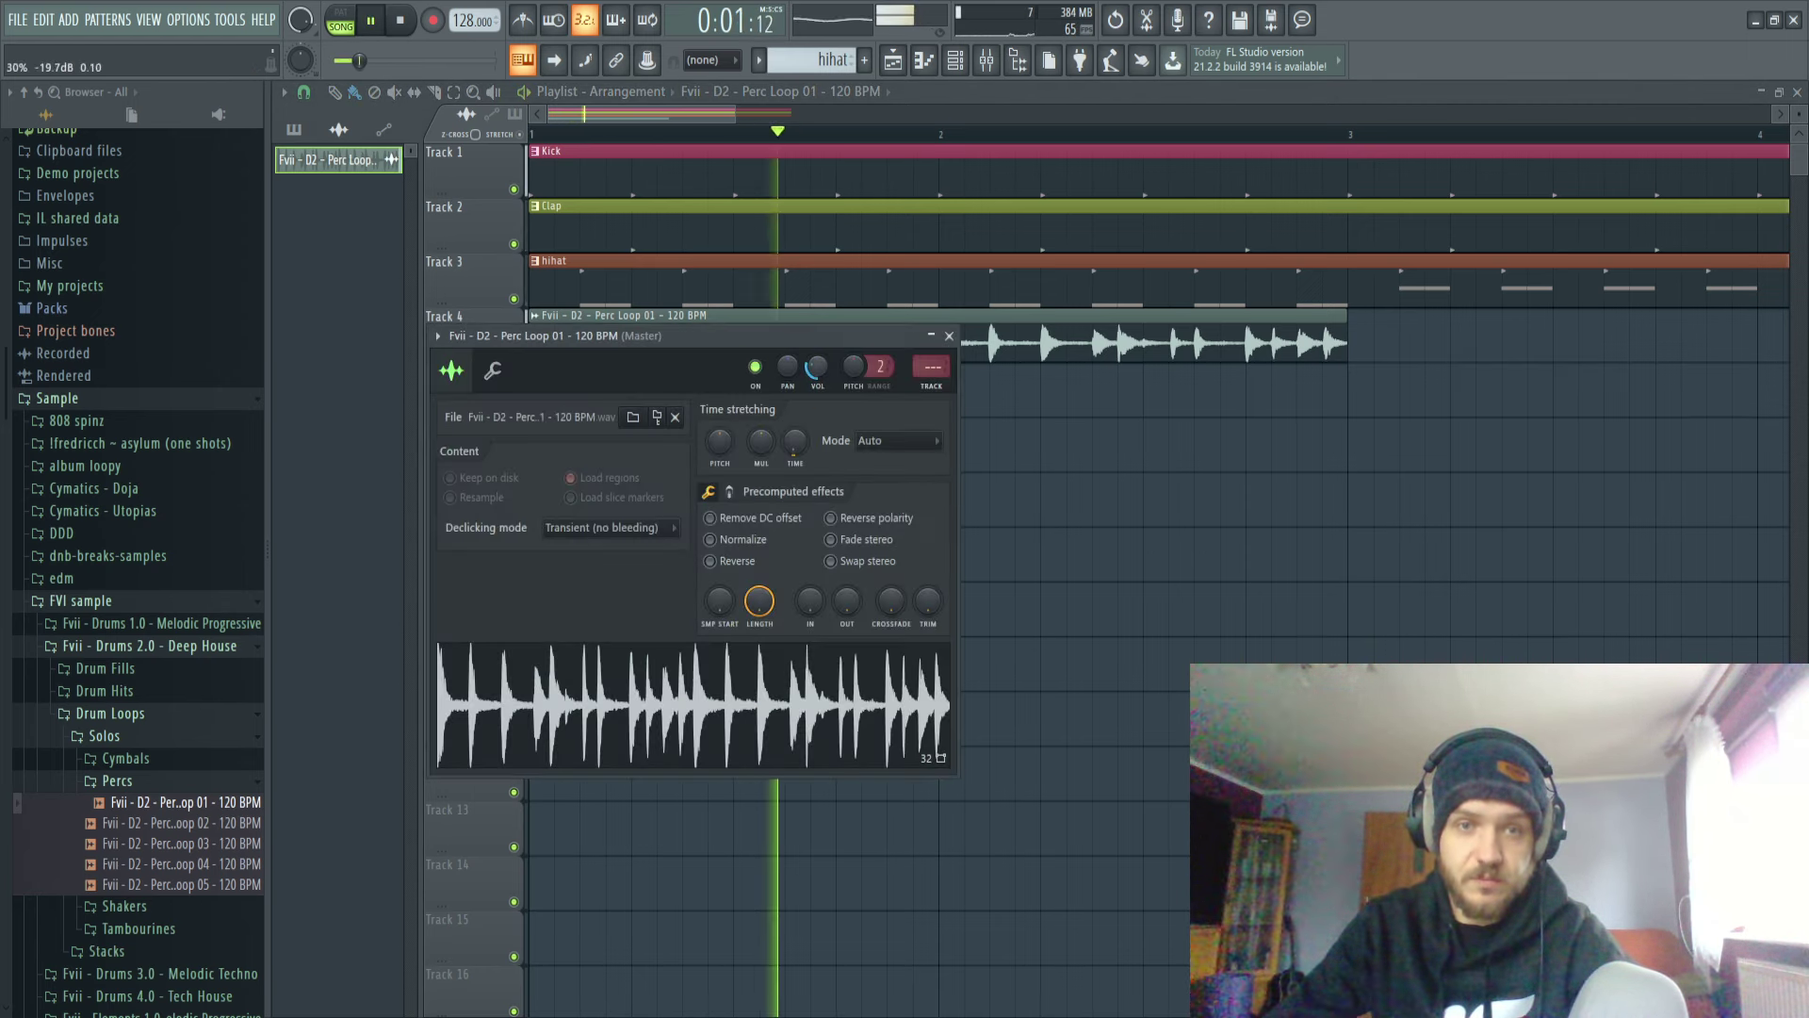
key("space")
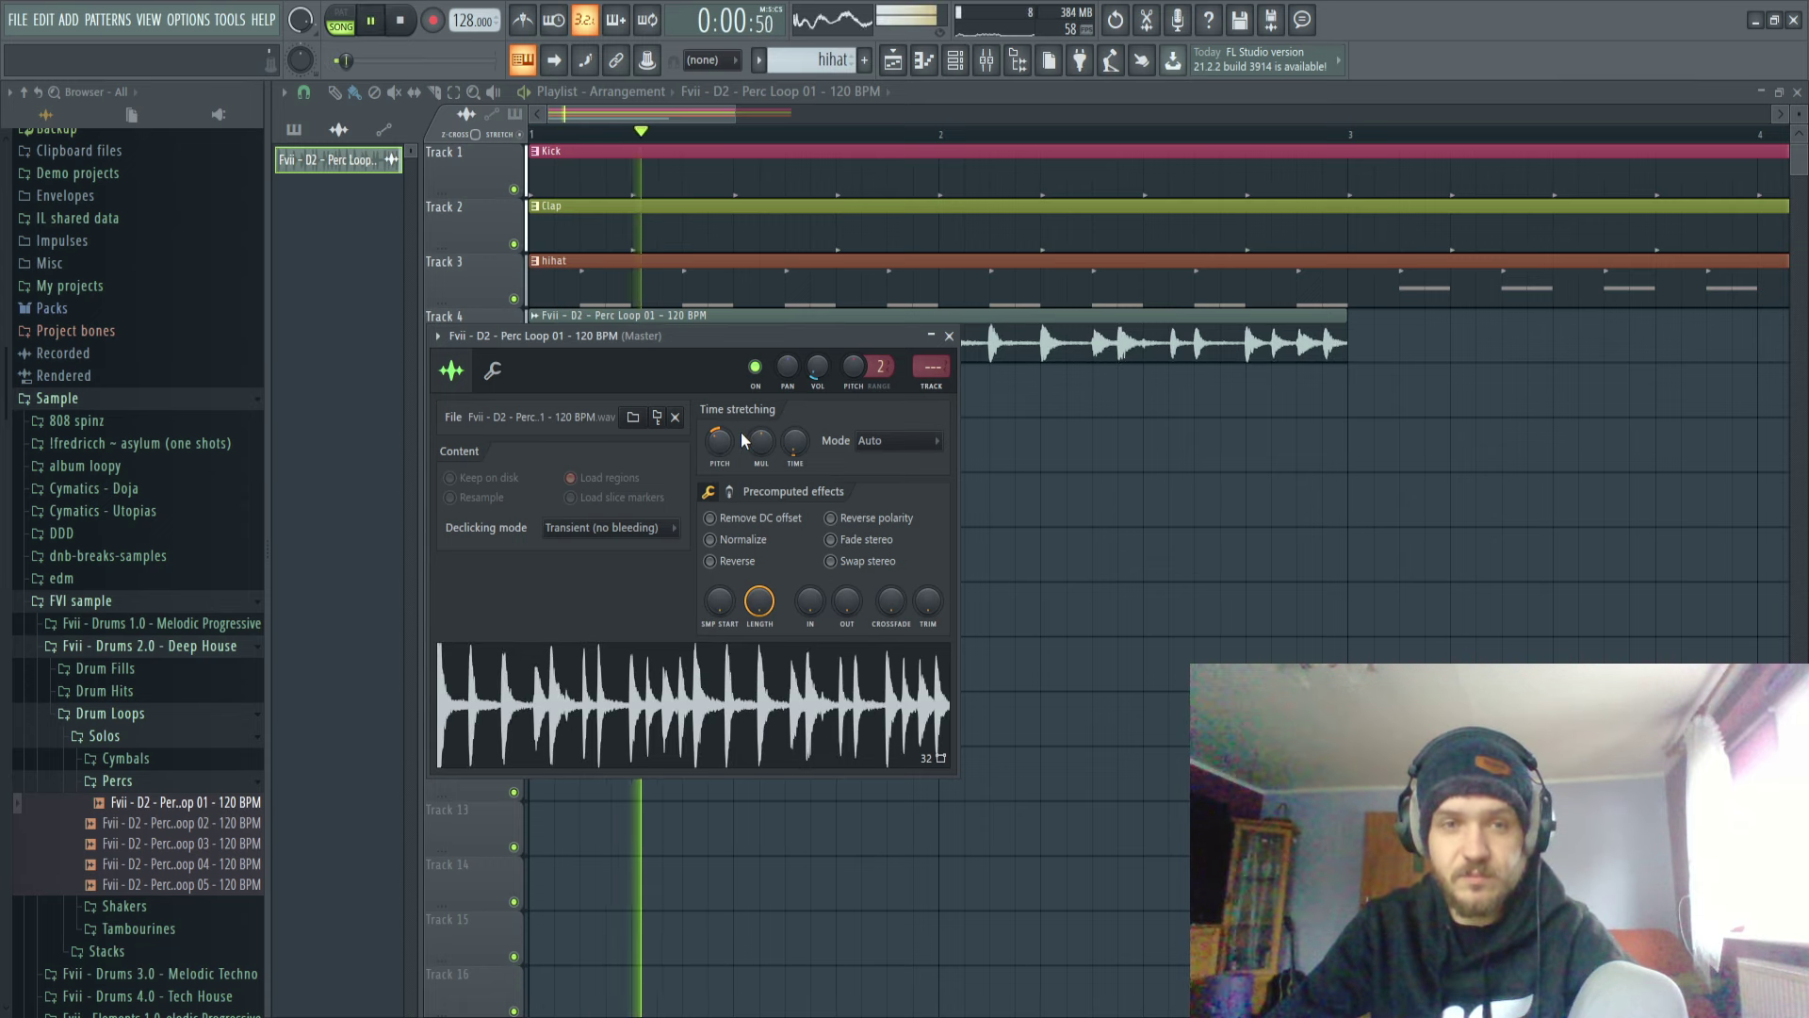
key("space")
left_click_drag(722, 439, 722, 429)
key("space")
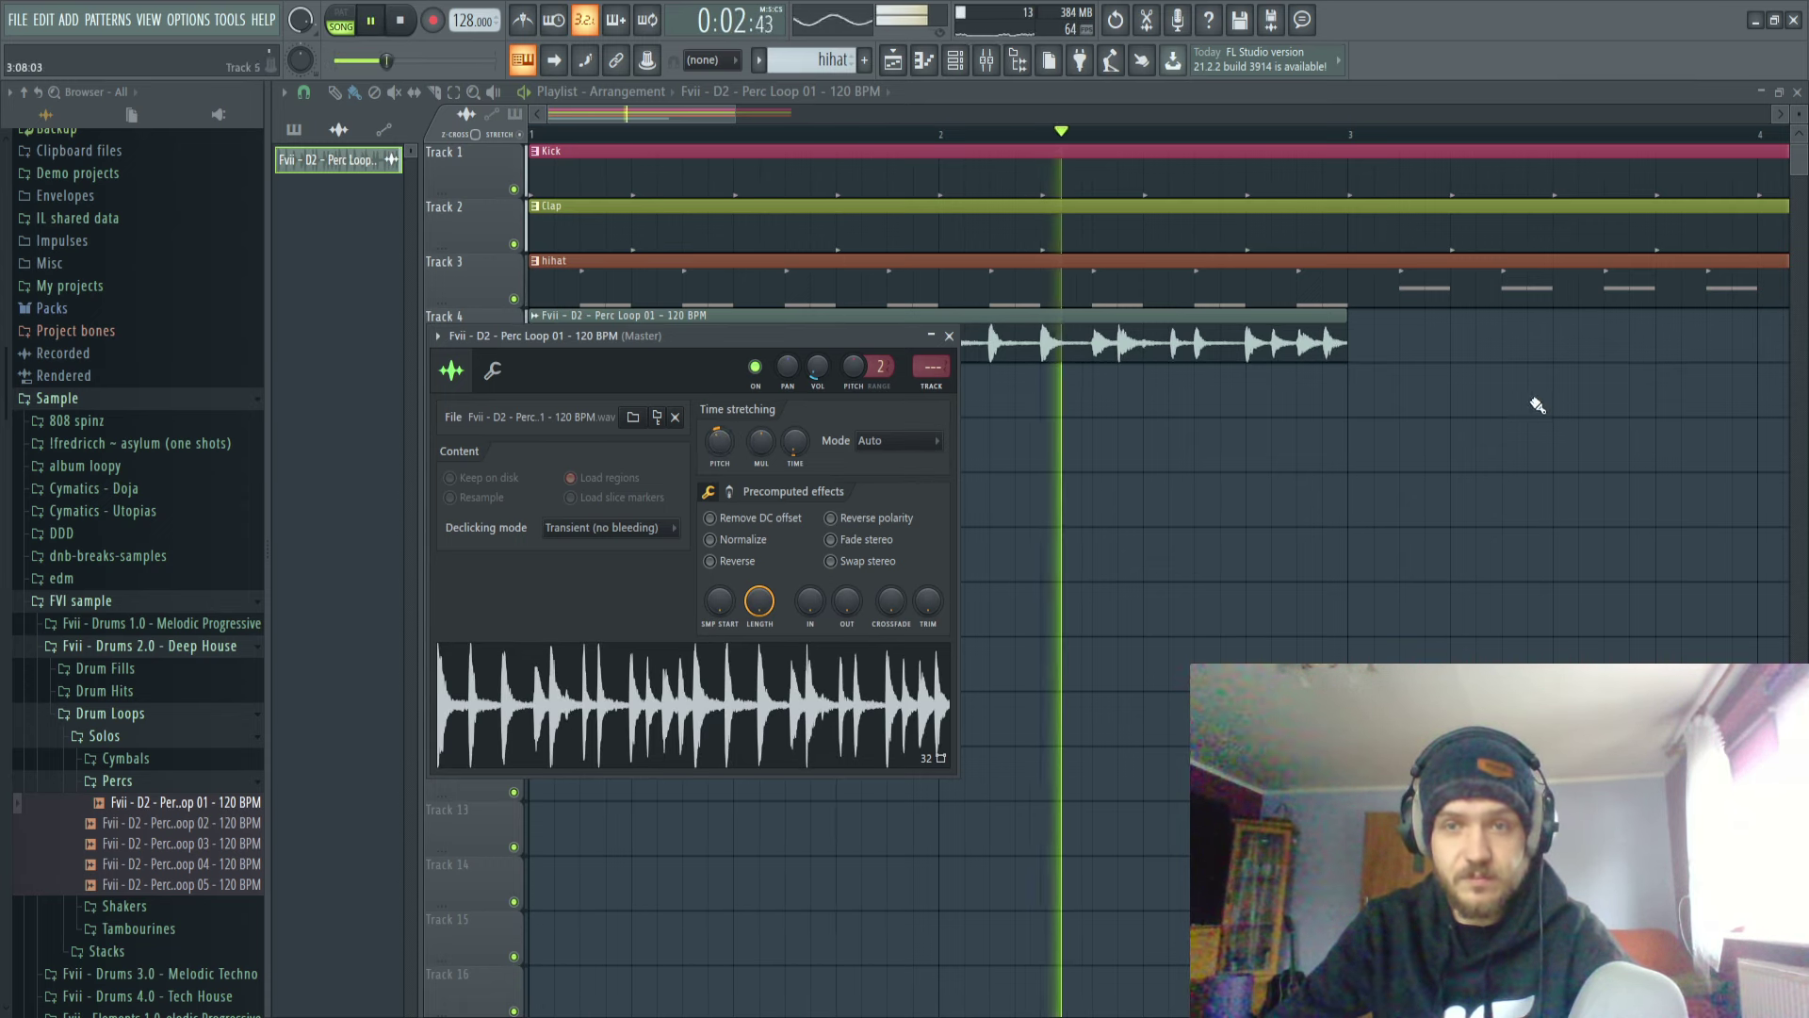
Duplicate the perc loop clip on Track 4 so it also fills bars 3 and 4.
left_click_drag(1535, 404, 1225, 353)
key("ctrl+b")
scroll(1191, 392, "down", 3)
scroll(885, 445, "down", 2)
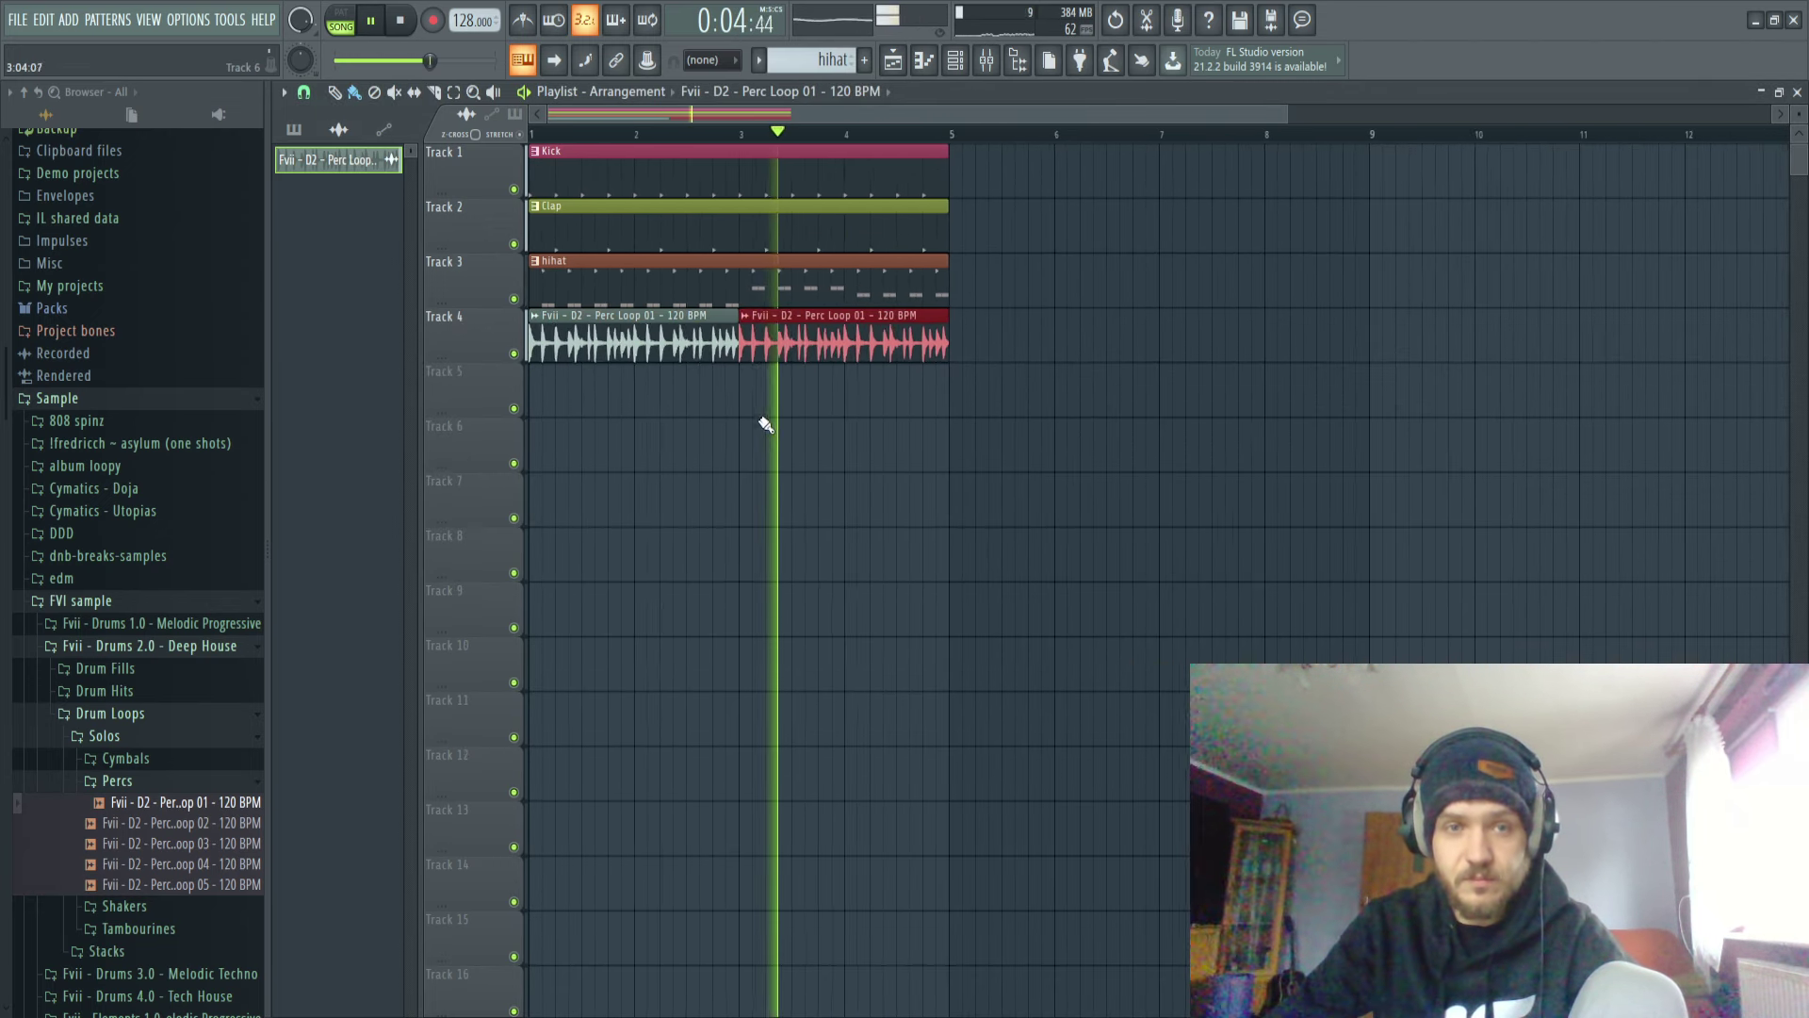
Lower the perc loop's channel volume further in its sampler settings and close them.
double_click(797, 343)
left_click_drag(818, 366, 818, 428)
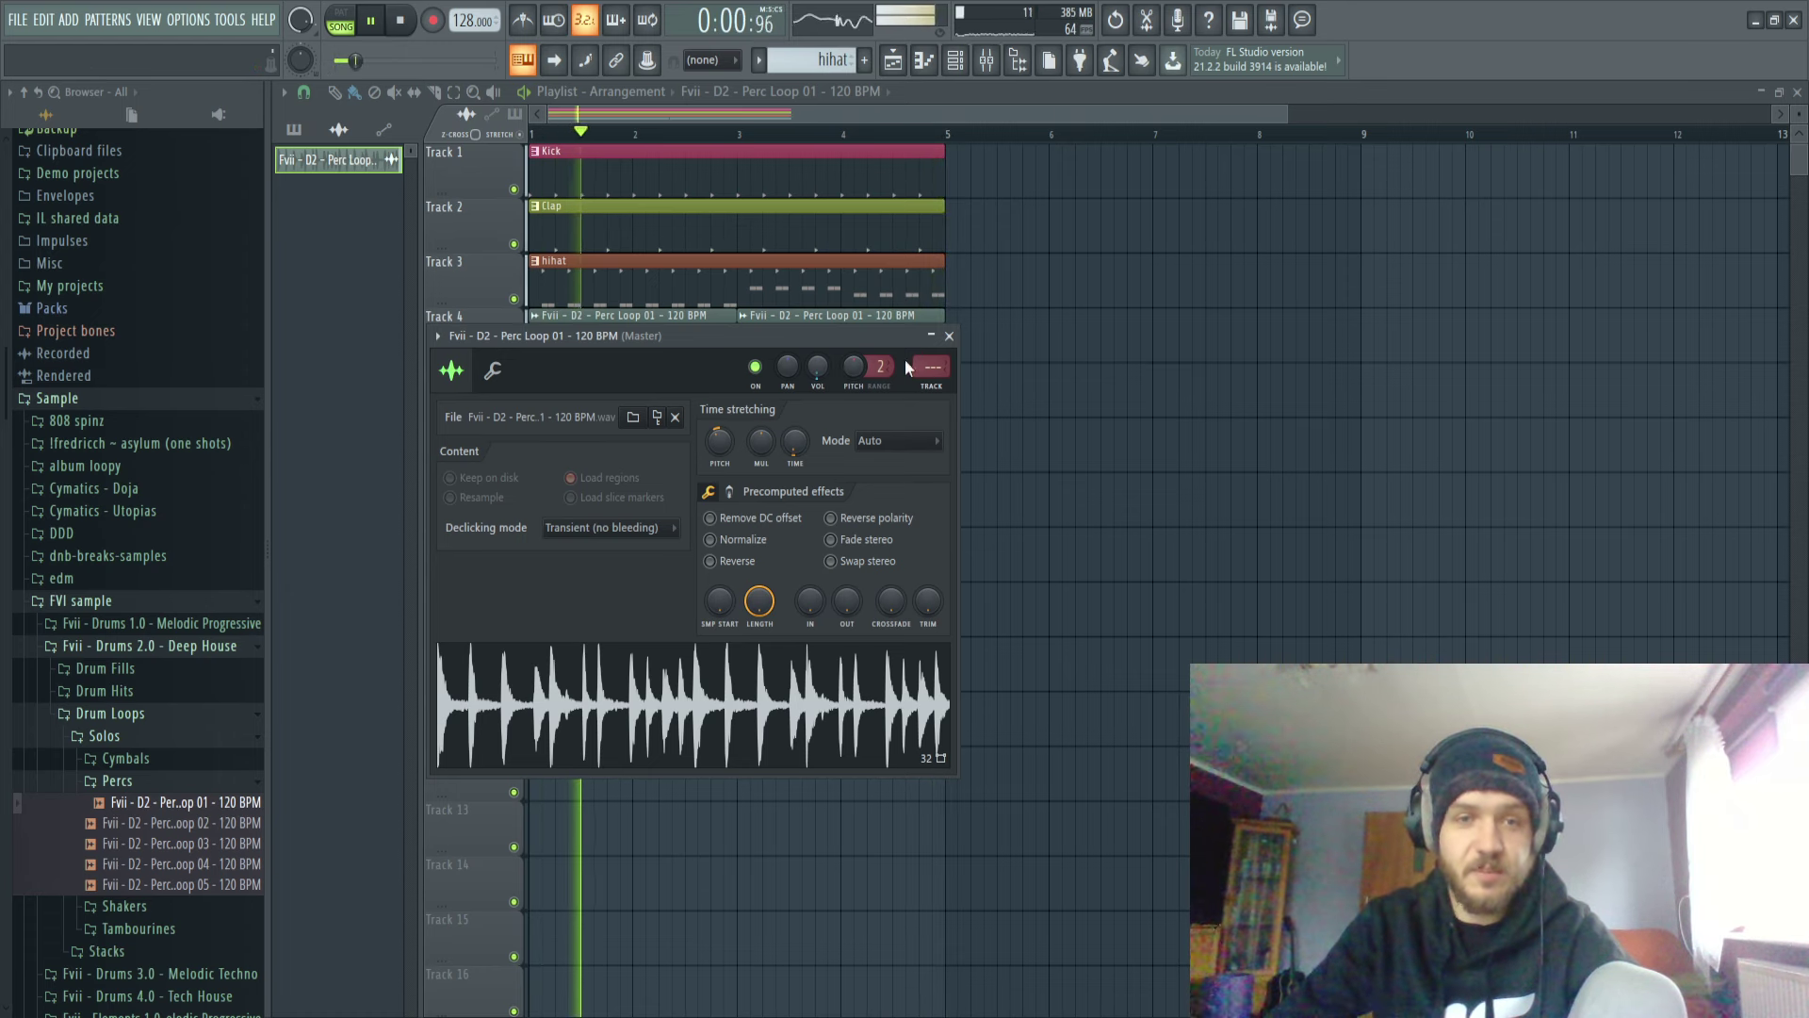
left_click(950, 337)
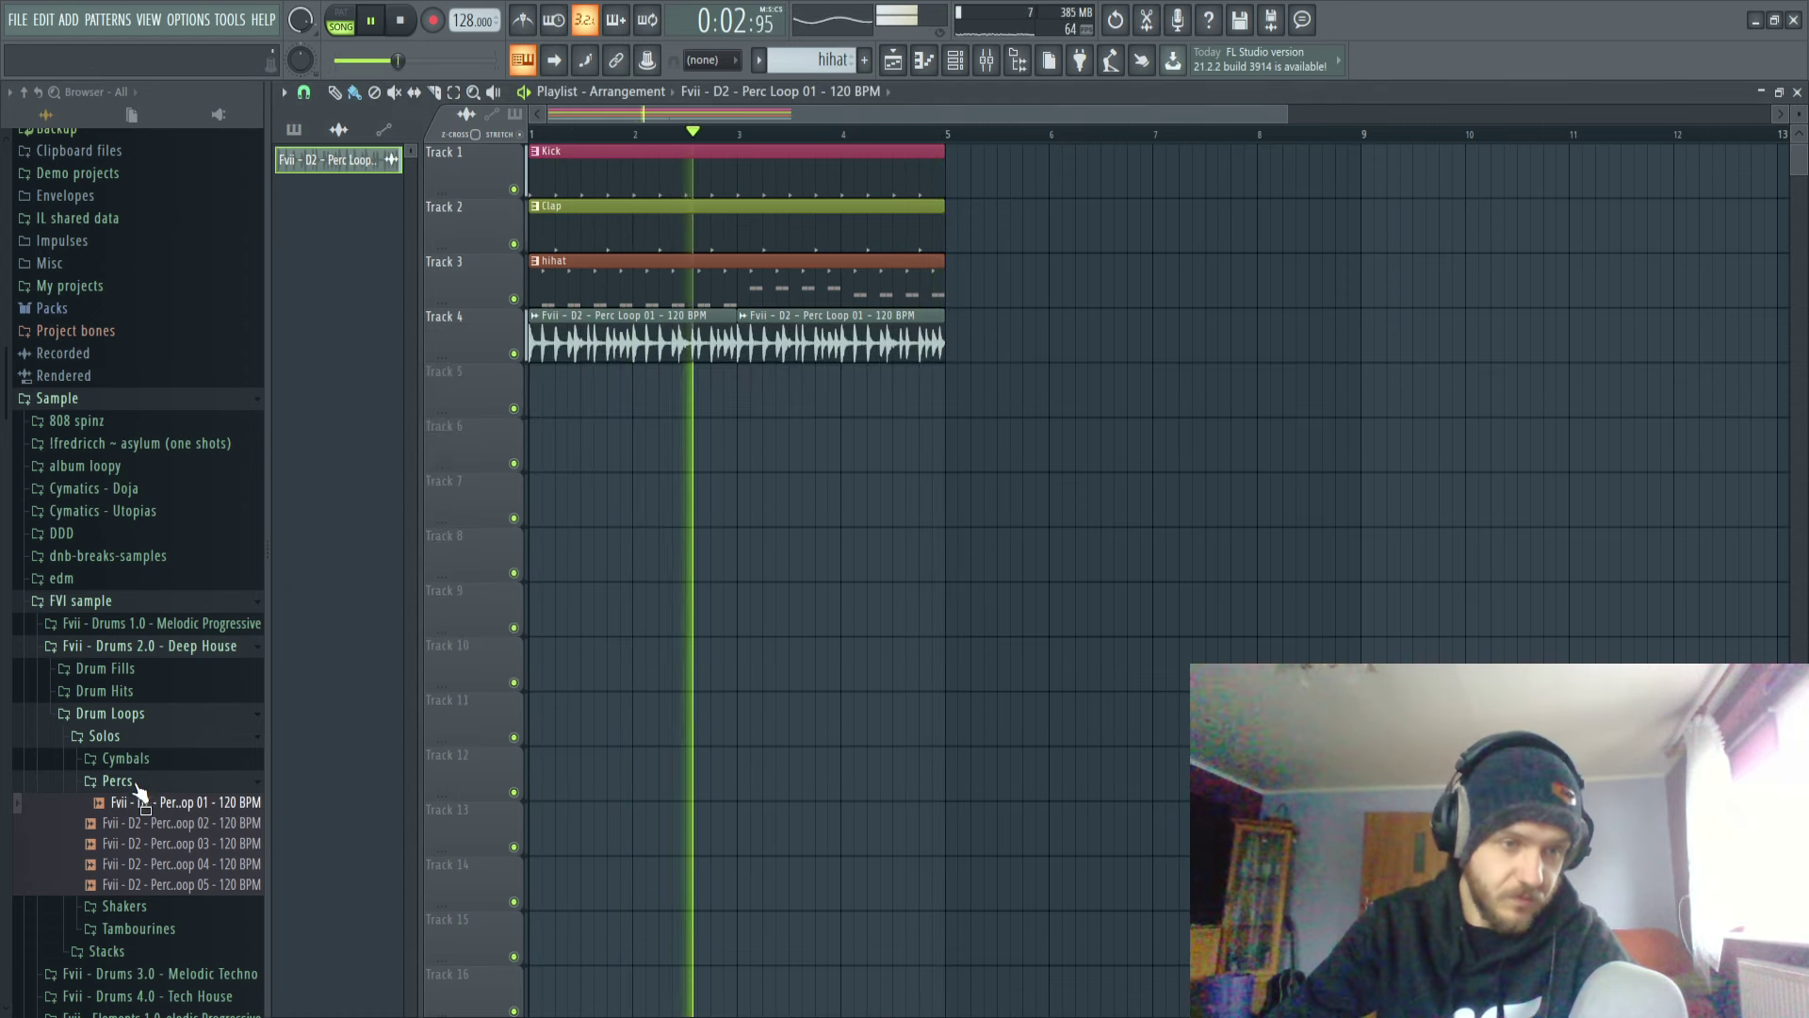
Audition the Deep House solo cymbal loops 01 to 05 over the beat, collapse their folder and stop playback.
left_click(186, 757)
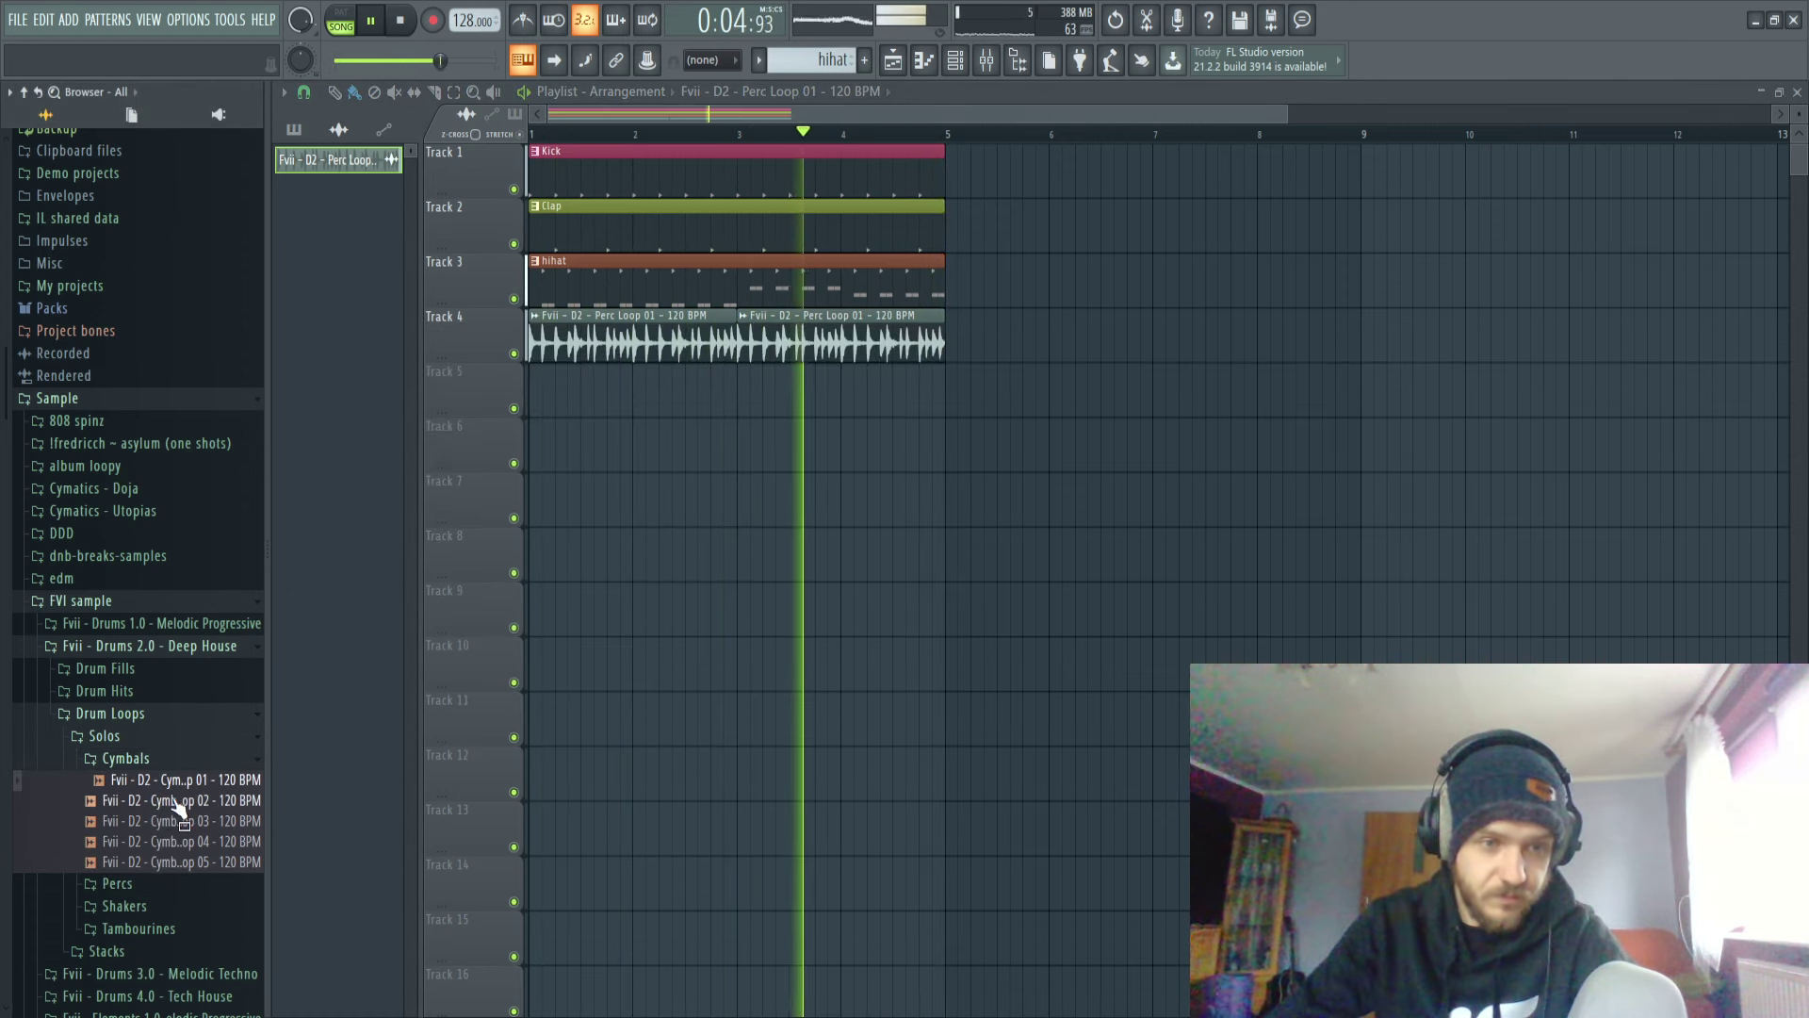
left_click(193, 801)
left_click(217, 823)
left_click(233, 842)
left_click(235, 860)
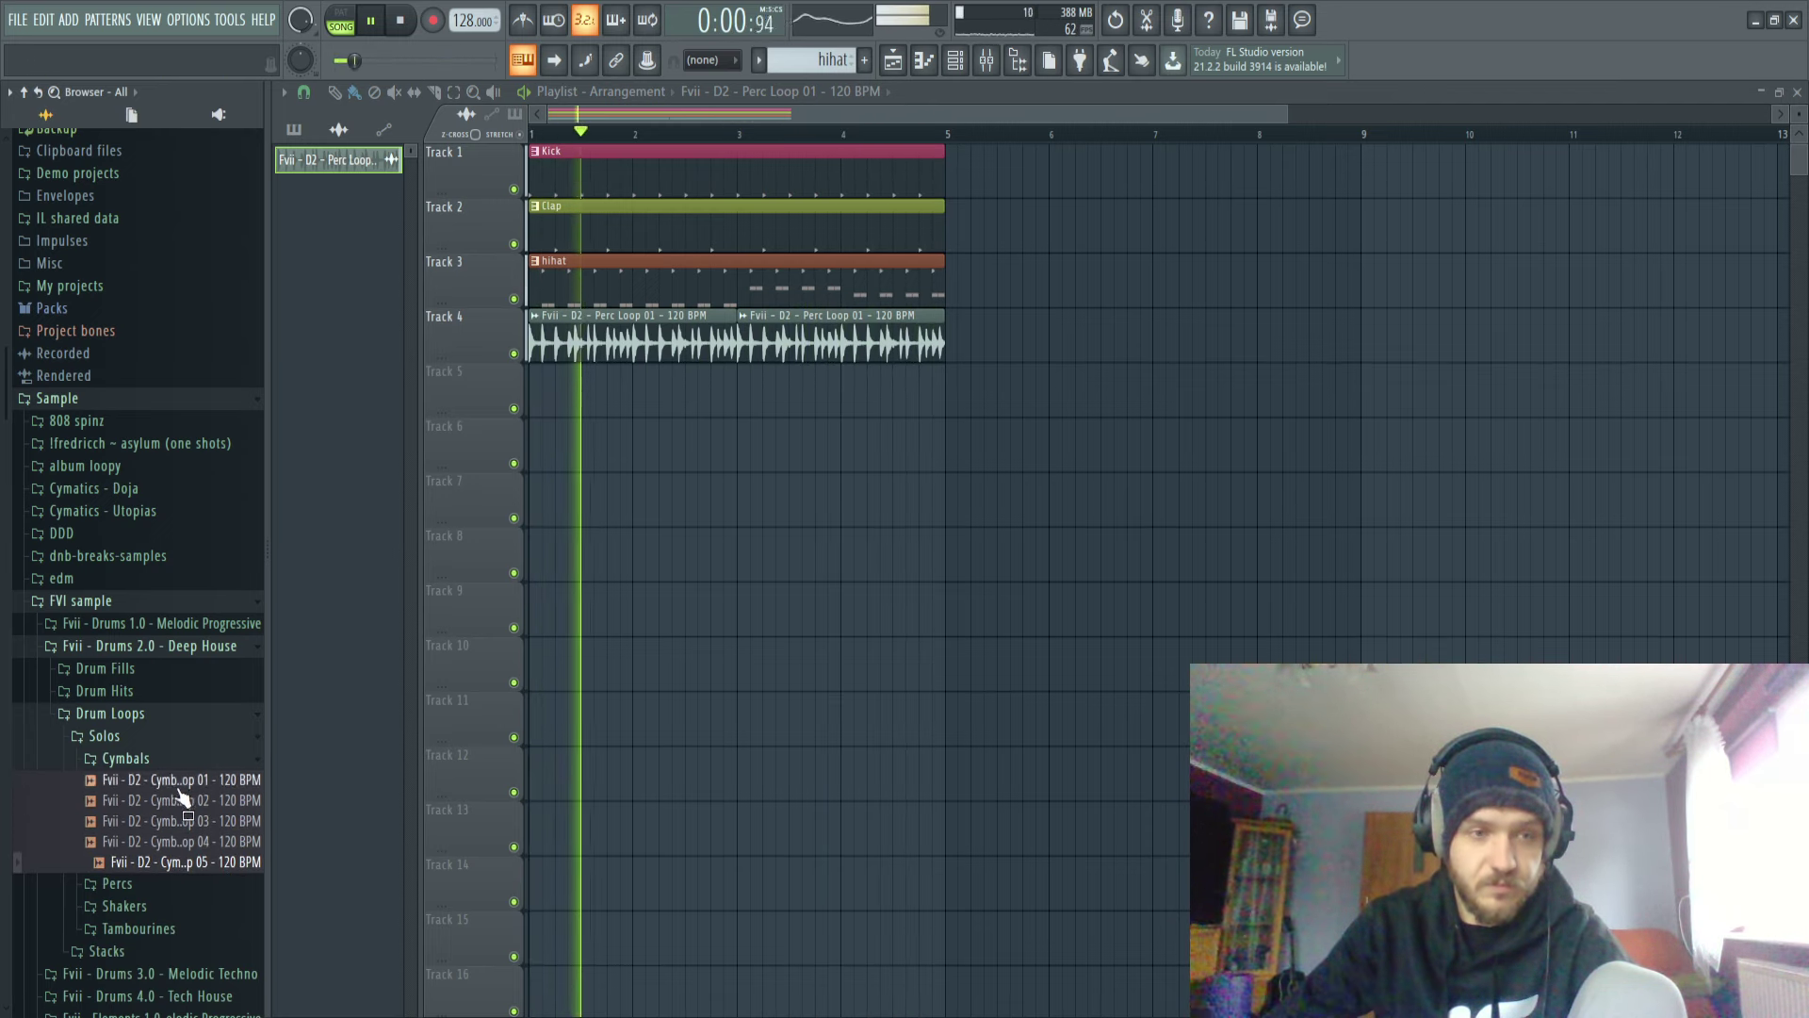
left_click(164, 759)
key("space")
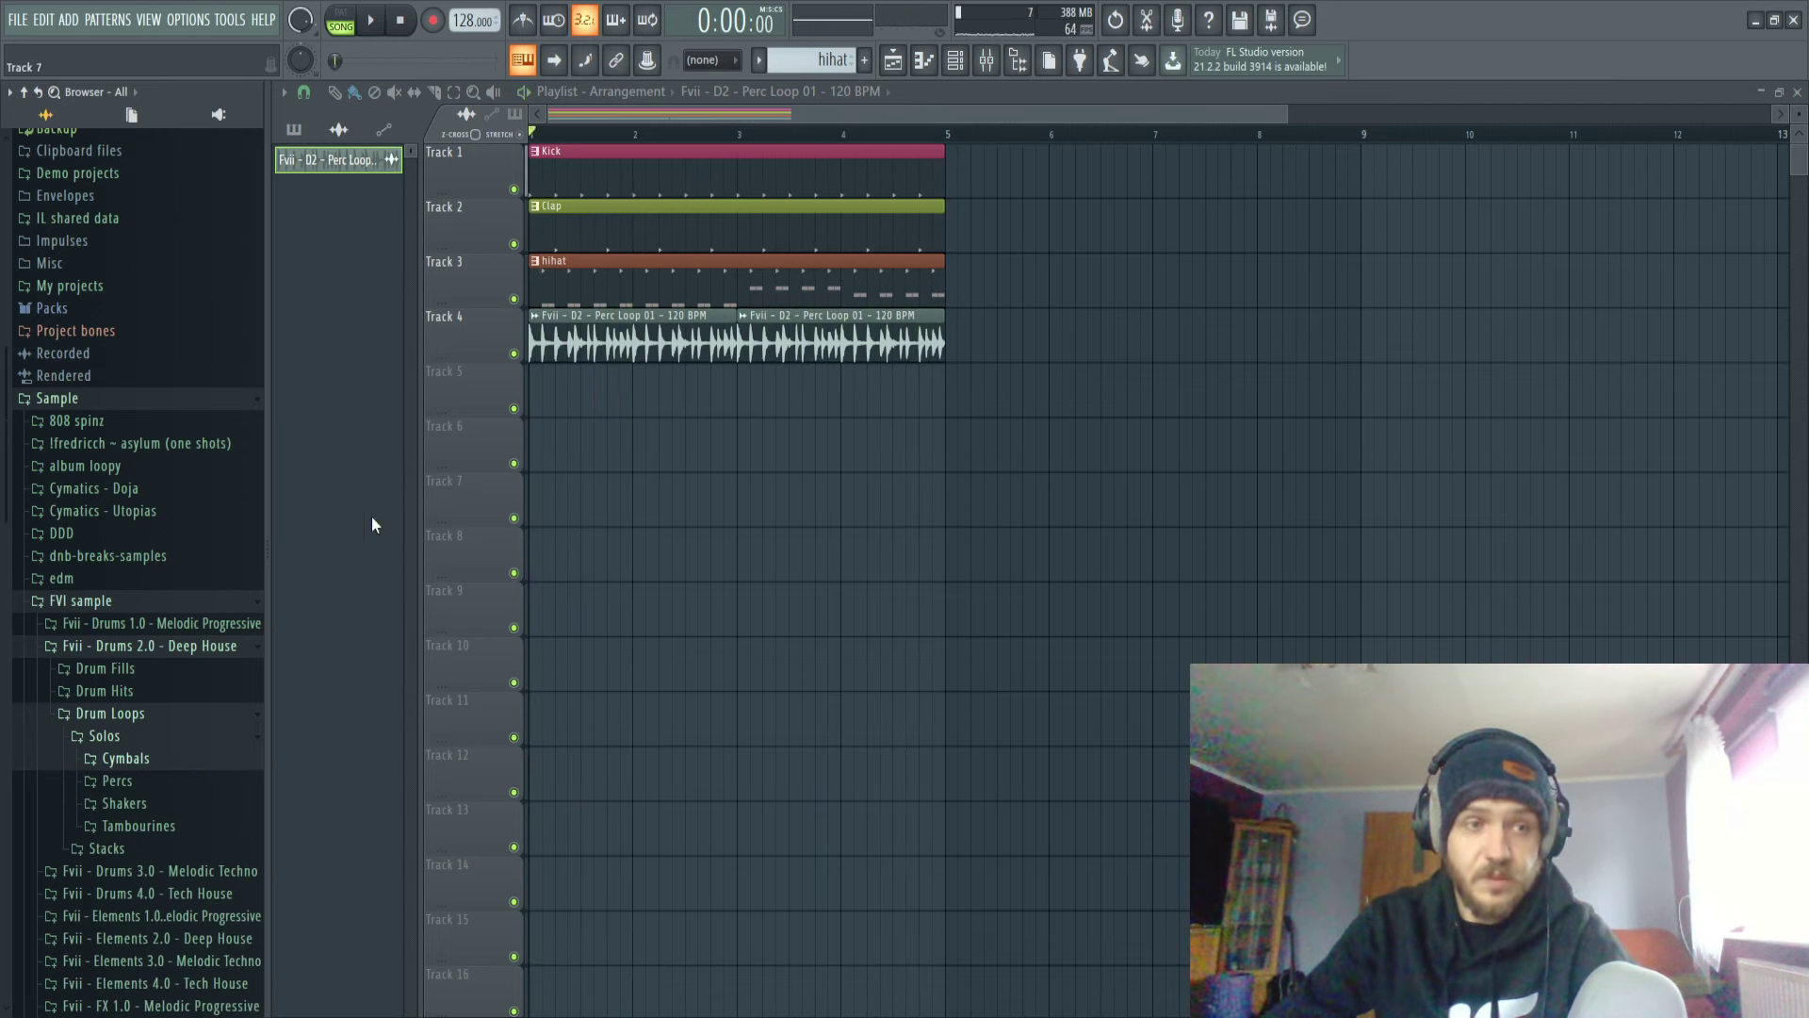
Open the Rides folder under Cymbals in the Drum Hits of the Fvii Drums 2.0 Deep House pack.
left_click(146, 646)
left_click(144, 651)
left_click(137, 715)
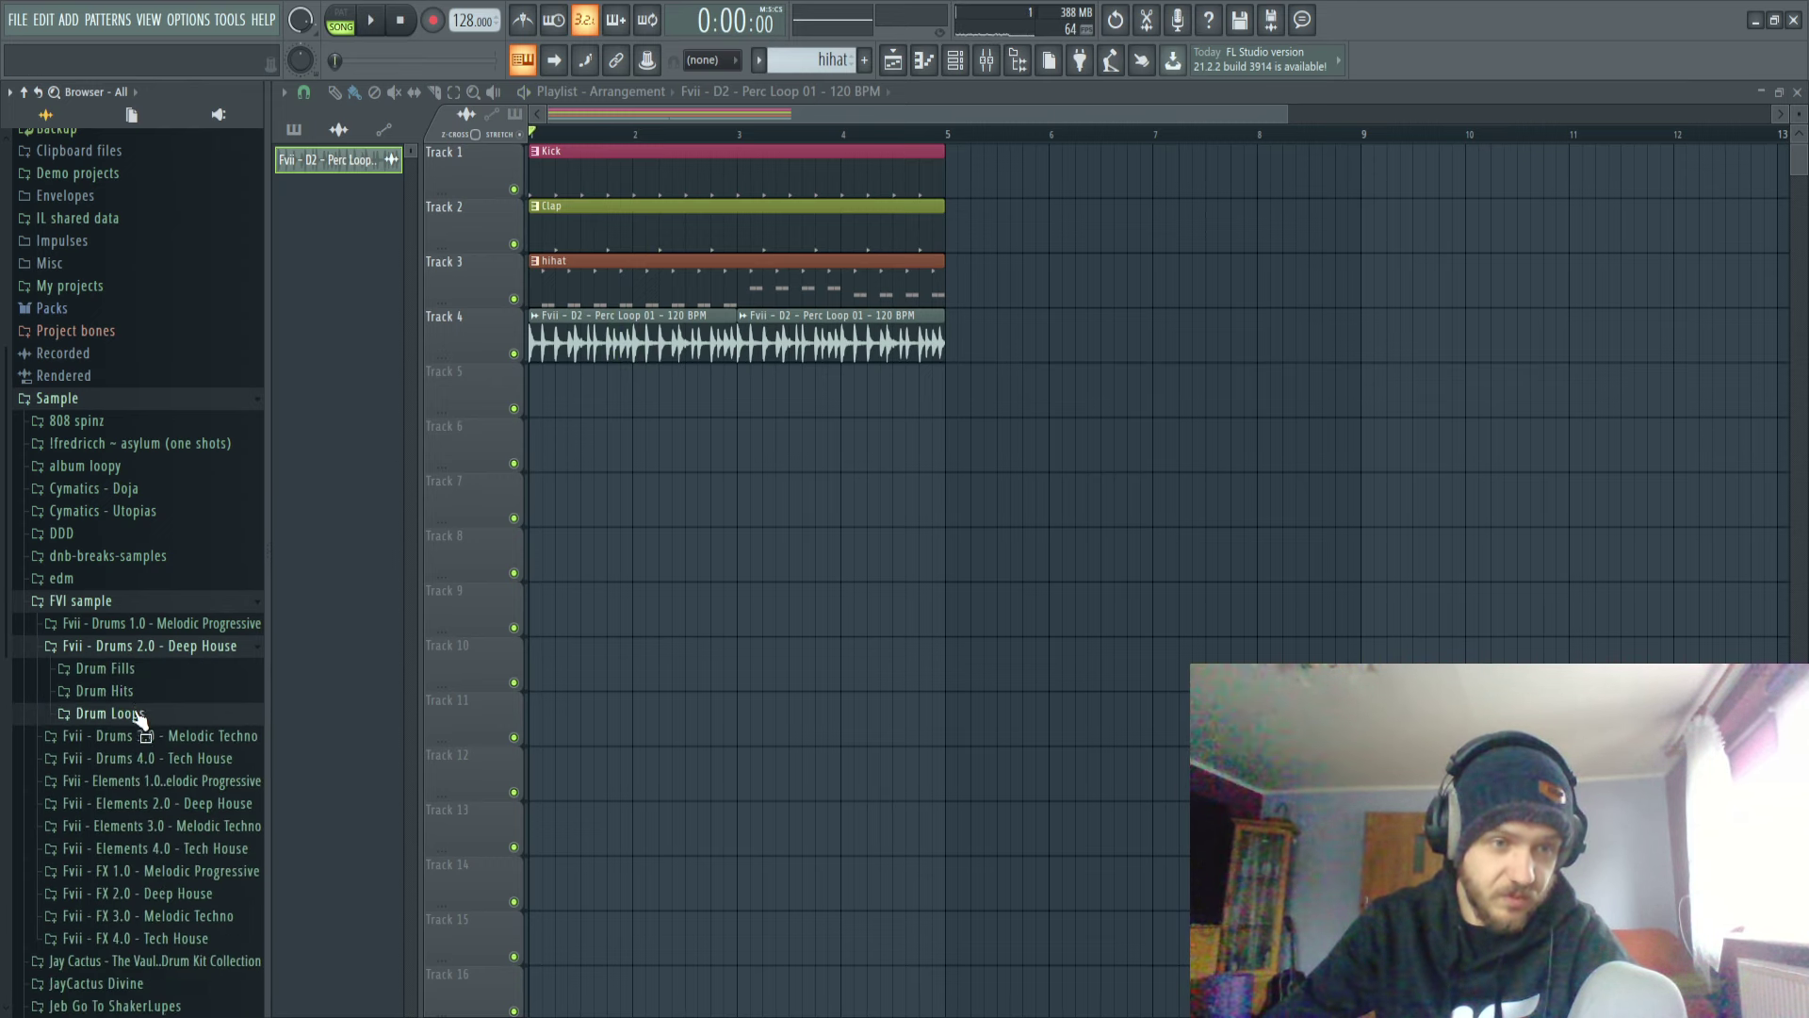
left_click(160, 693)
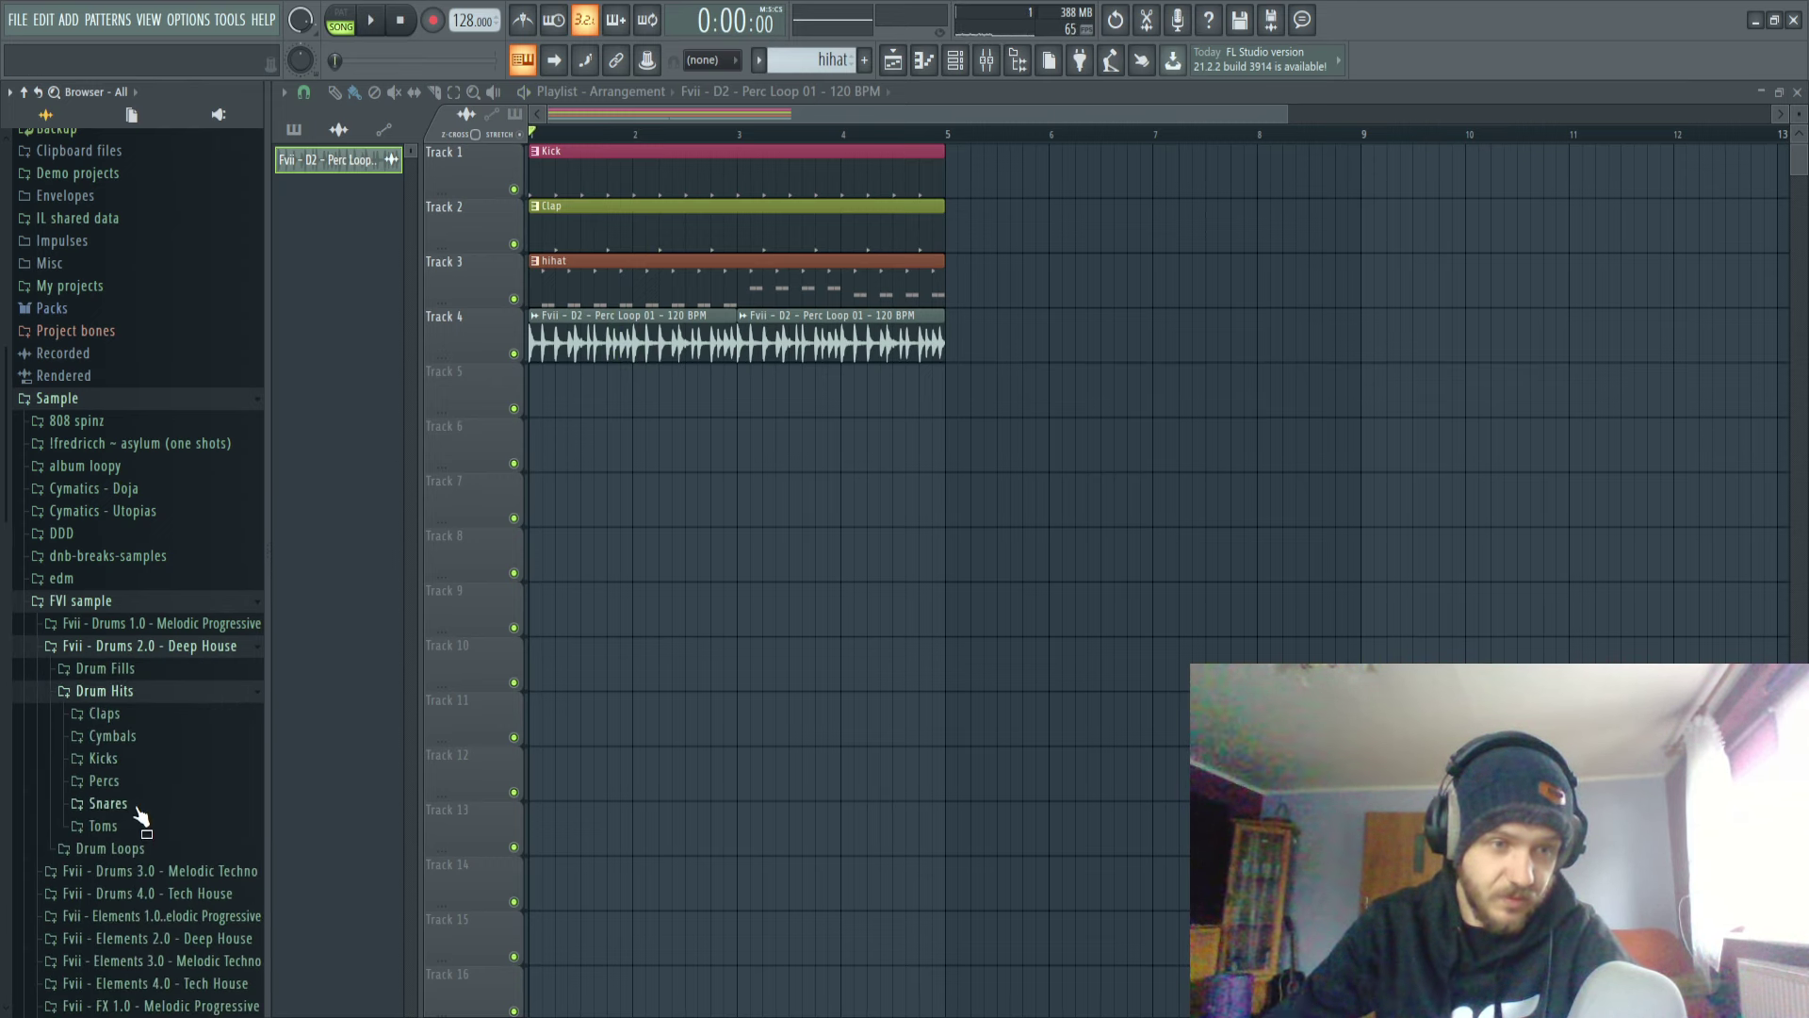
left_click(157, 741)
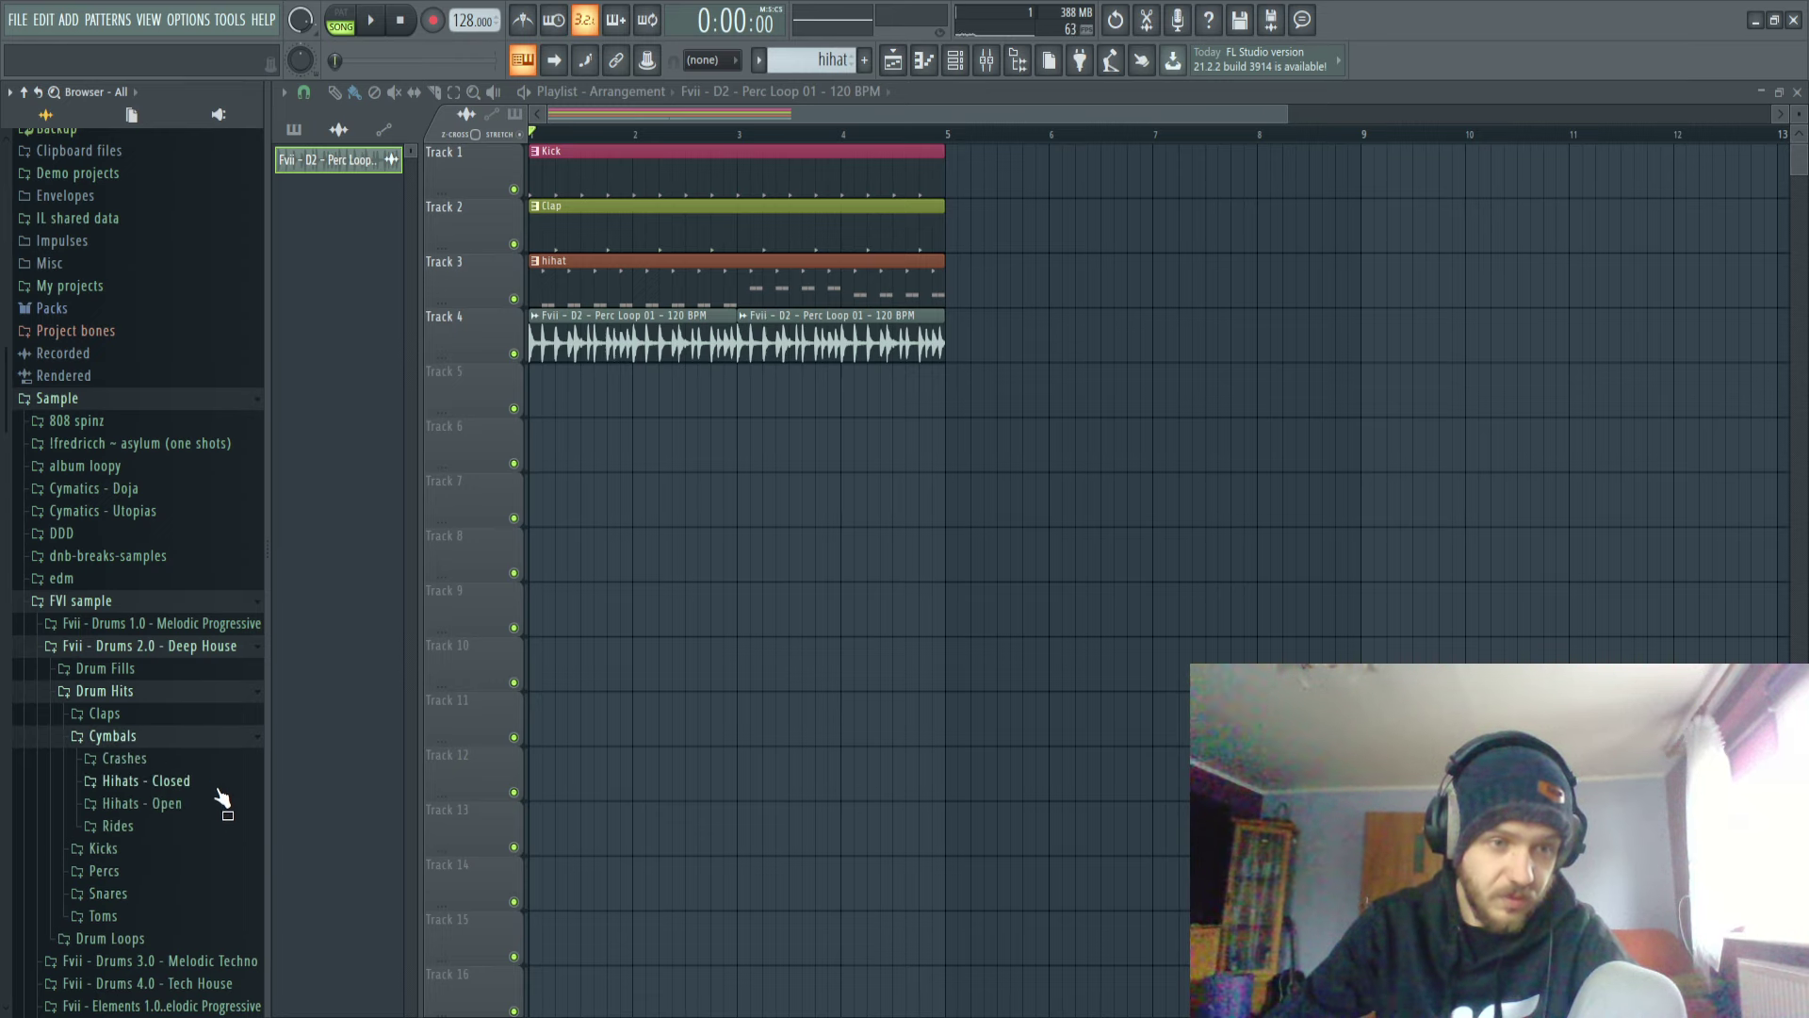
left_click(181, 828)
left_click(181, 827)
left_click(184, 827)
Audition the Deep House ride samples 01 to 06 and finish on Ride 01.
left_click(198, 869)
left_click(200, 889)
left_click(202, 909)
left_click(204, 930)
left_click(209, 950)
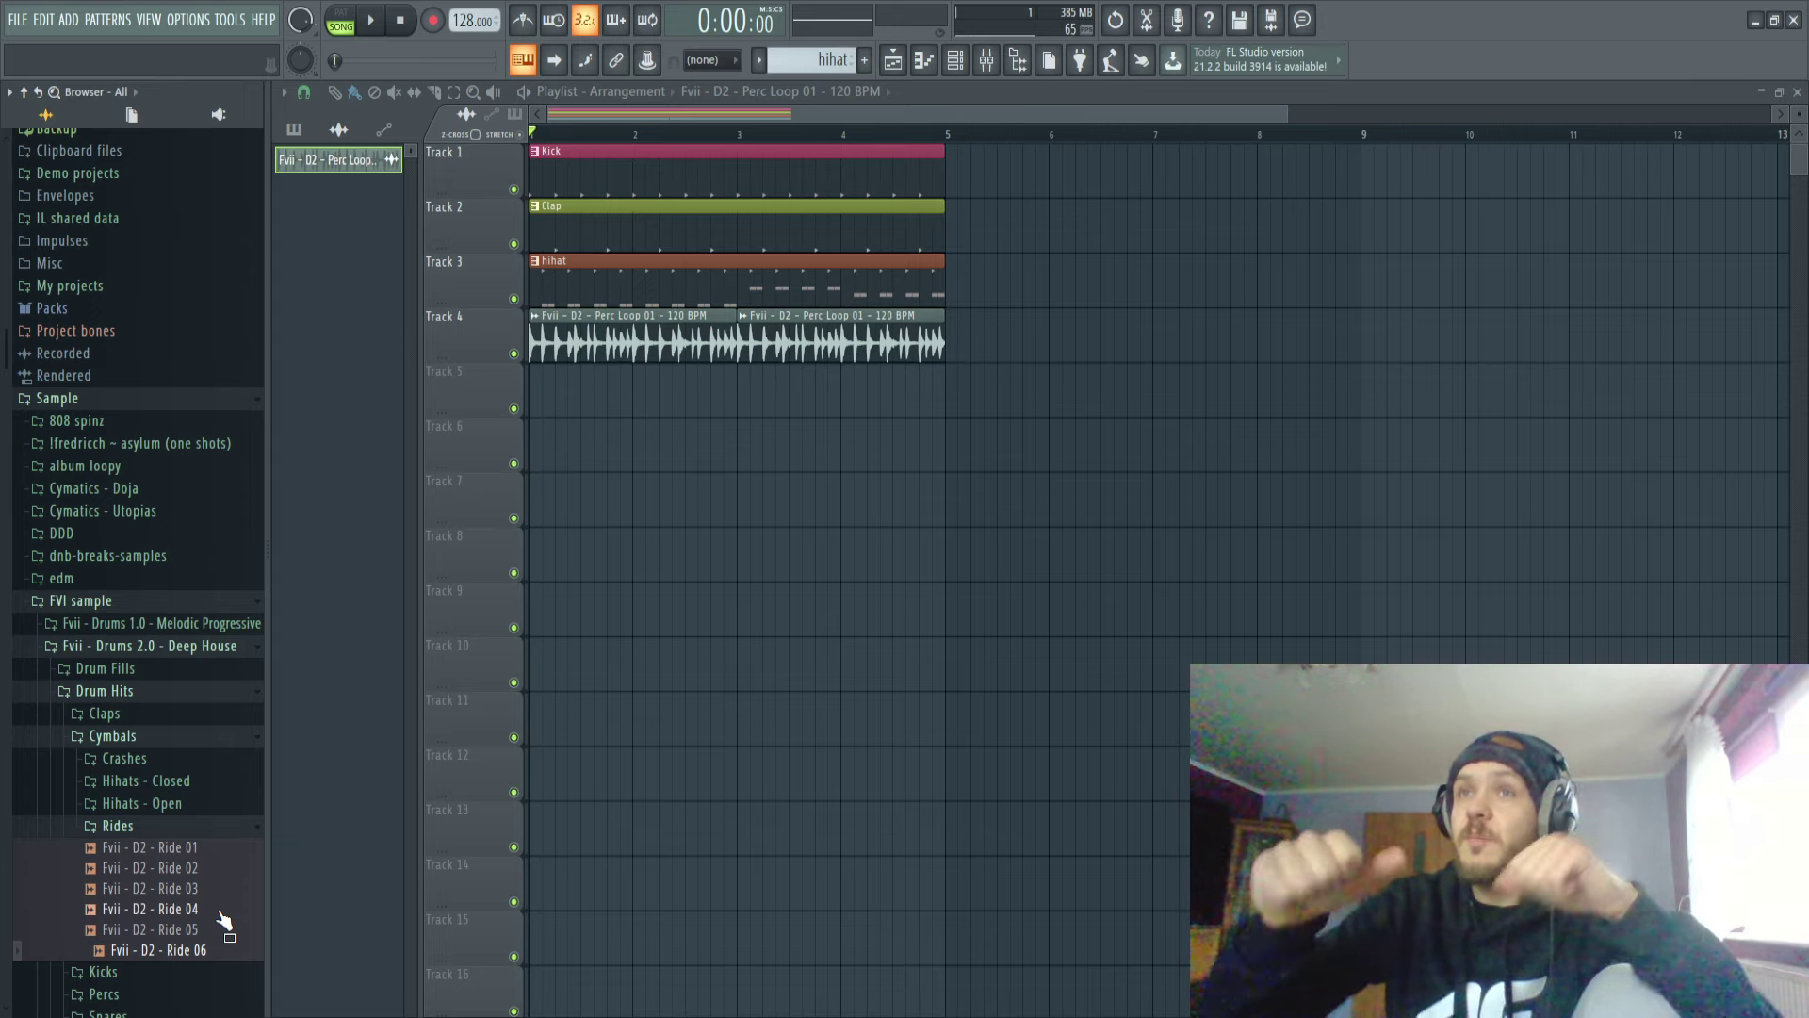
left_click(172, 868)
left_click(175, 847)
left_click(188, 889)
left_click(200, 908)
left_click(208, 950)
left_click(188, 847)
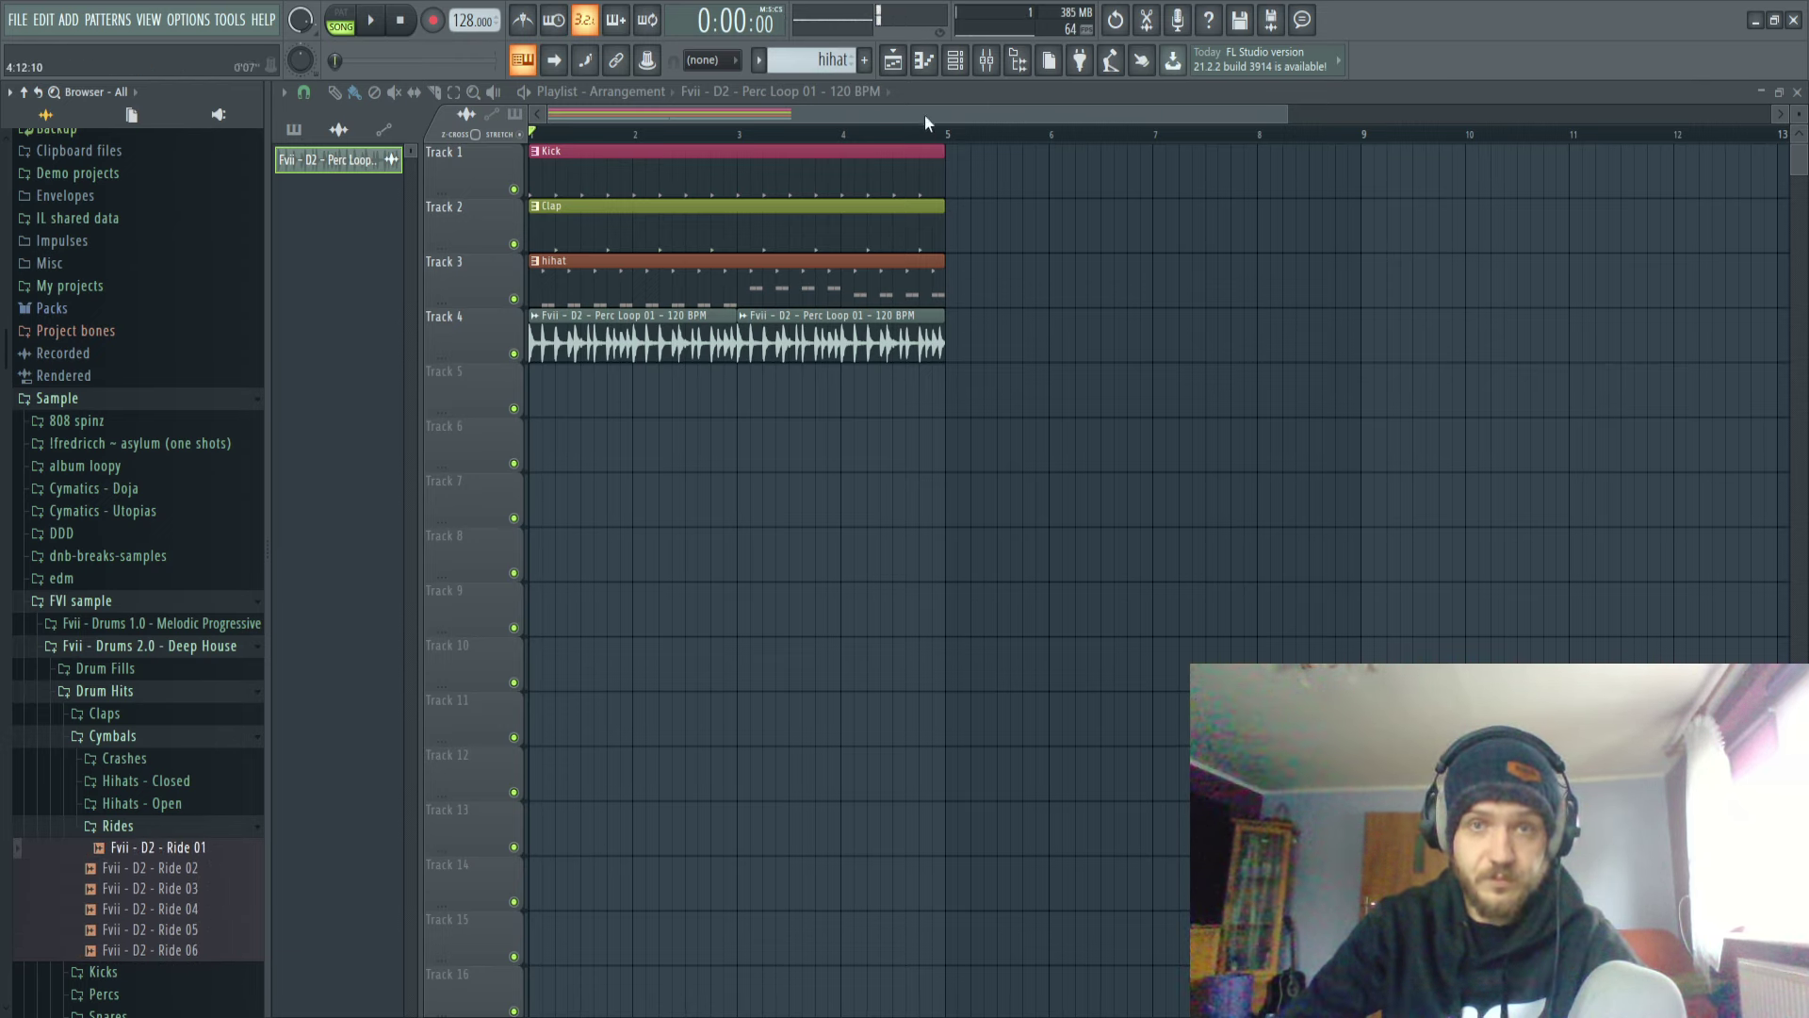
Create a new pattern named ride and add Ride 01 as its channel, with a hit on every fourth step across four bars.
key("F6")
key("ctrl+s")
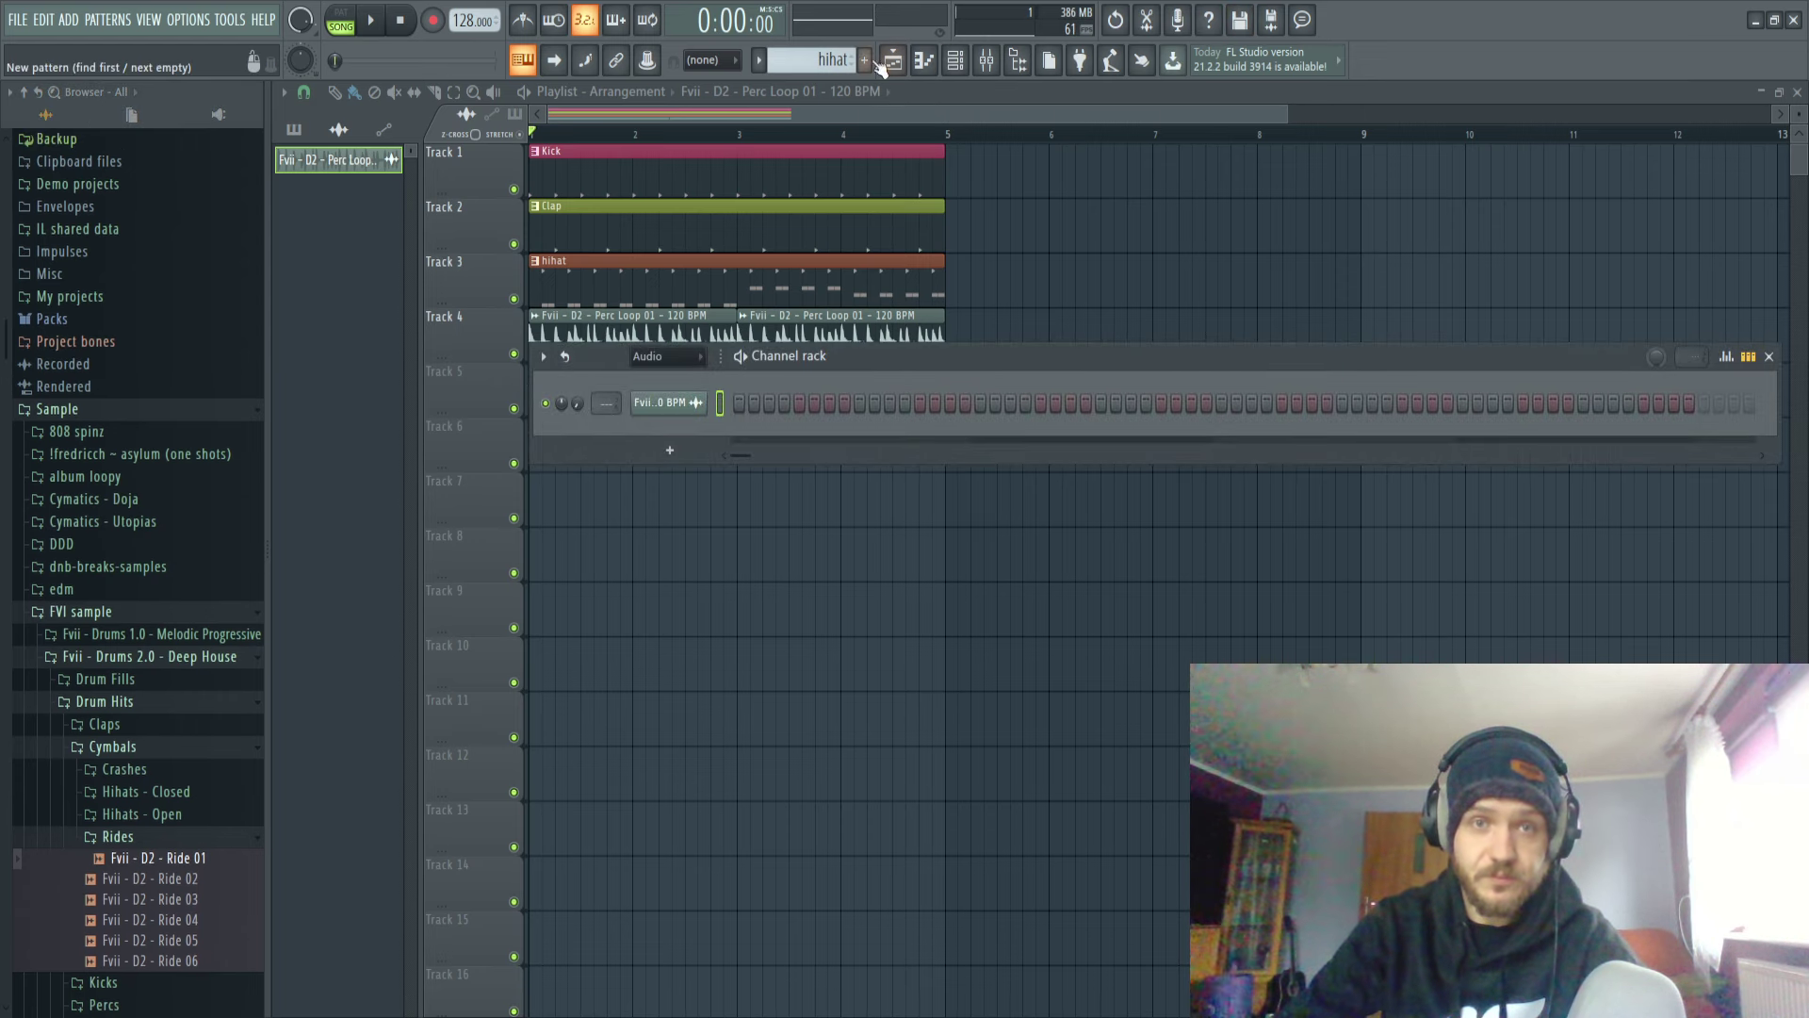
left_click(865, 60)
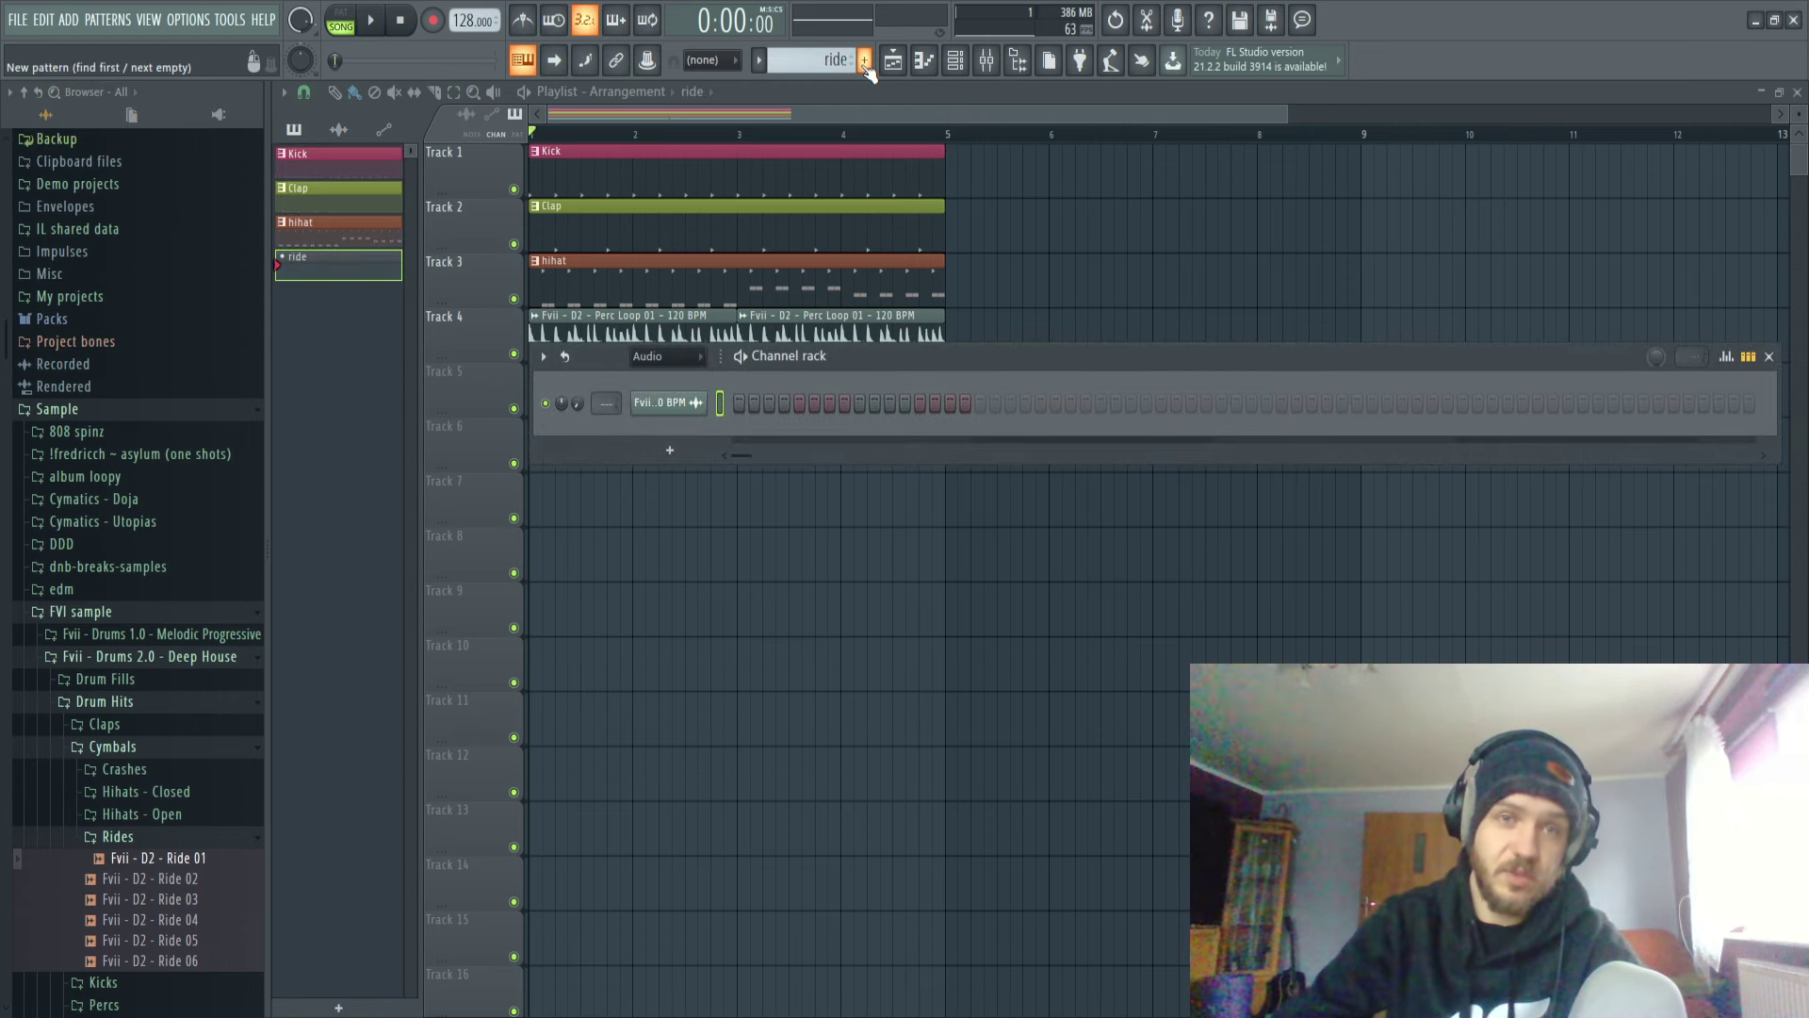
left_click_drag(197, 886, 554, 575)
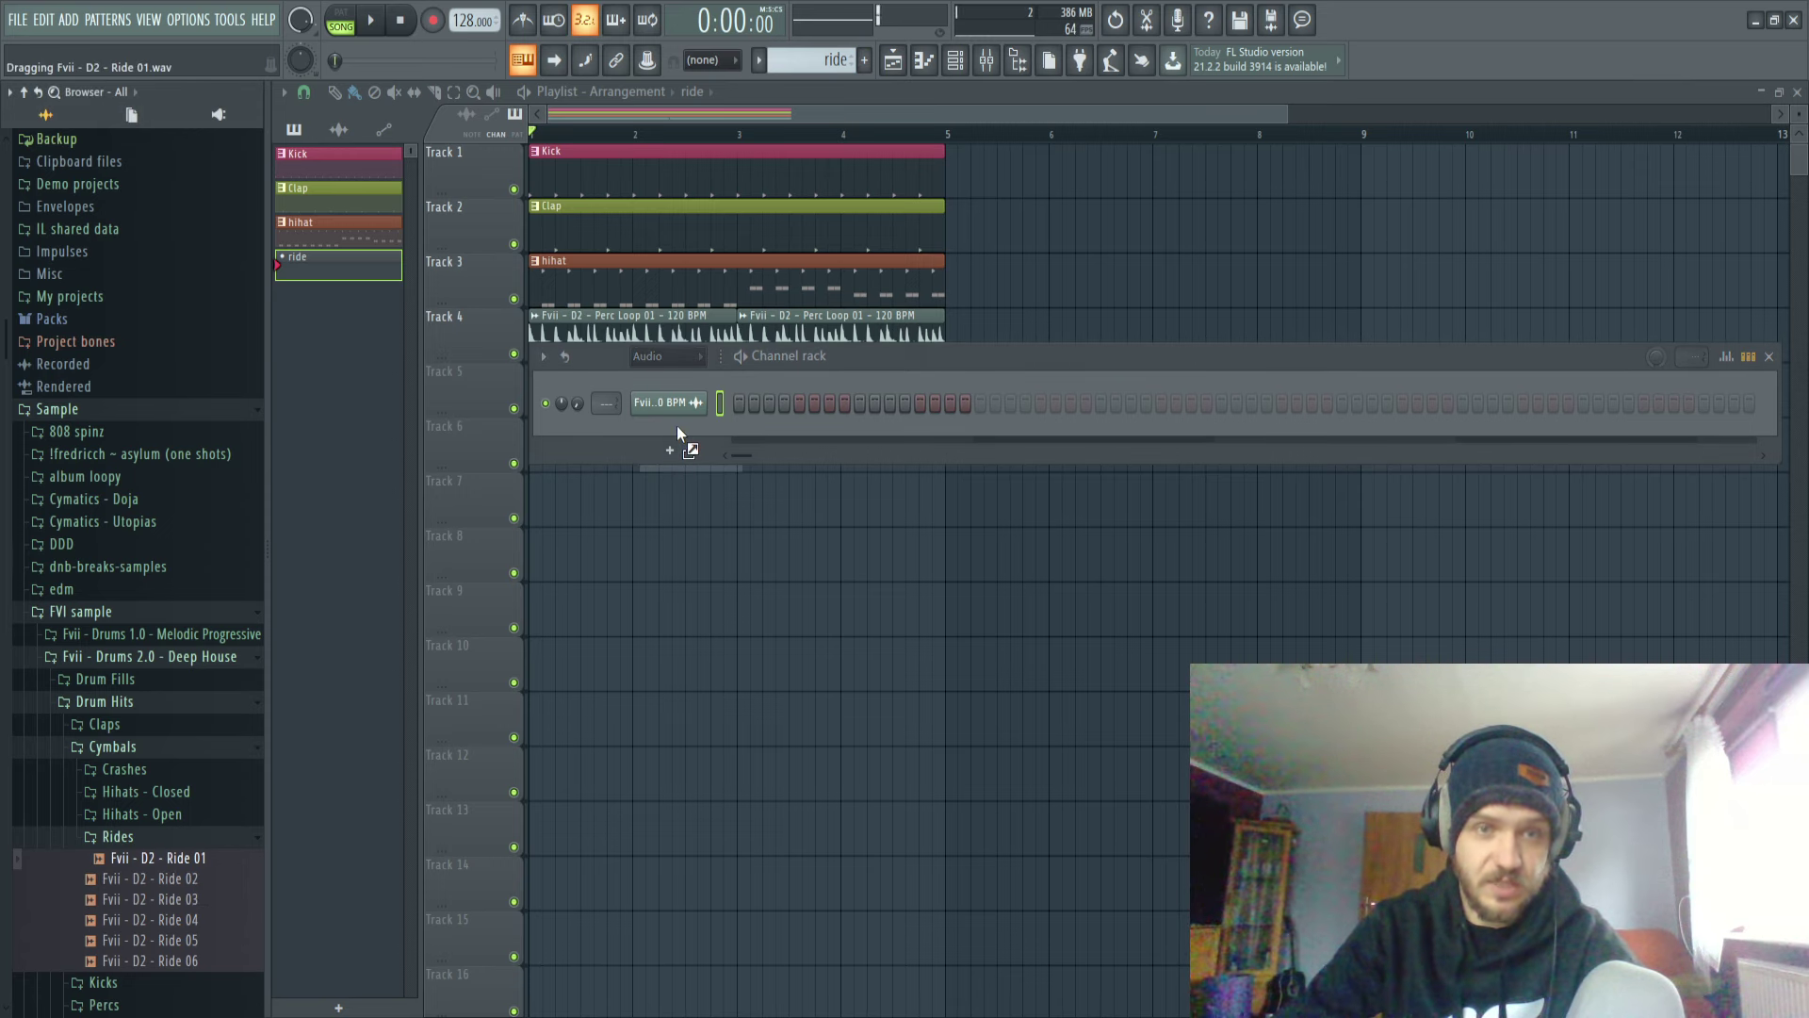
left_click_drag(677, 431, 679, 435)
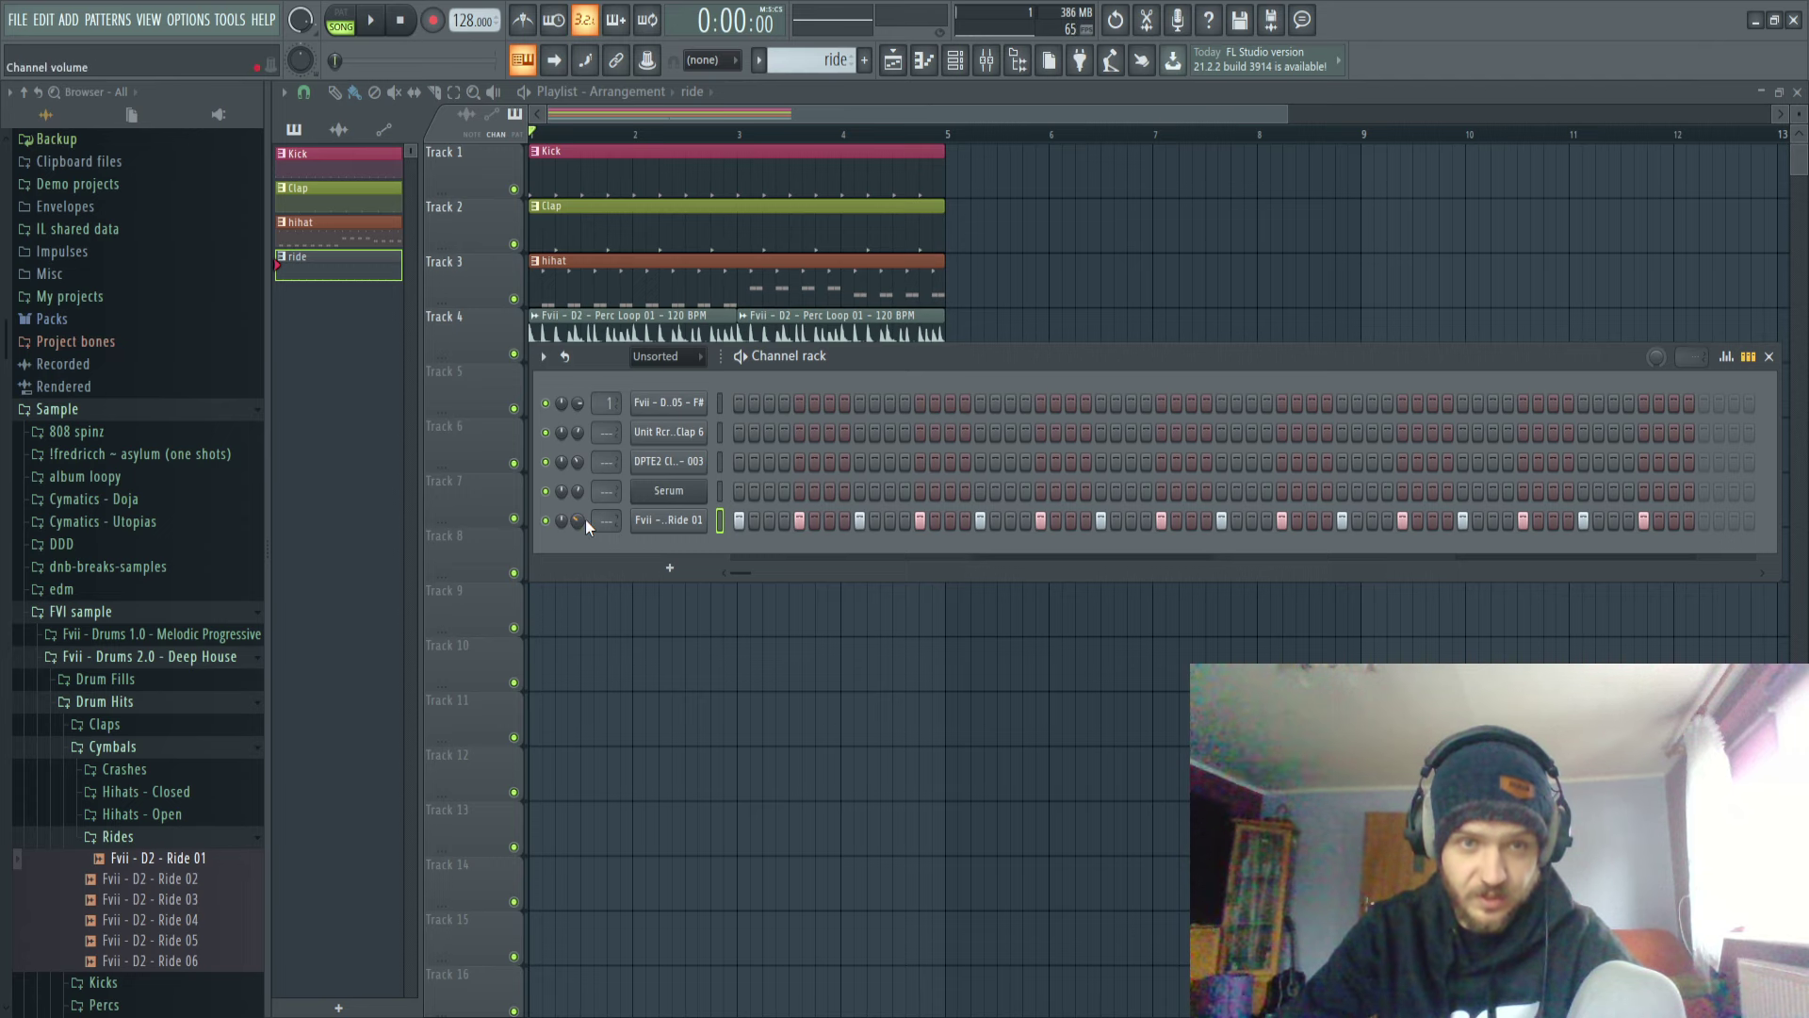
Place the ride pattern on Track 5 across bars 1 to 4.
key("F6")
left_click_drag(731, 432, 564, 389)
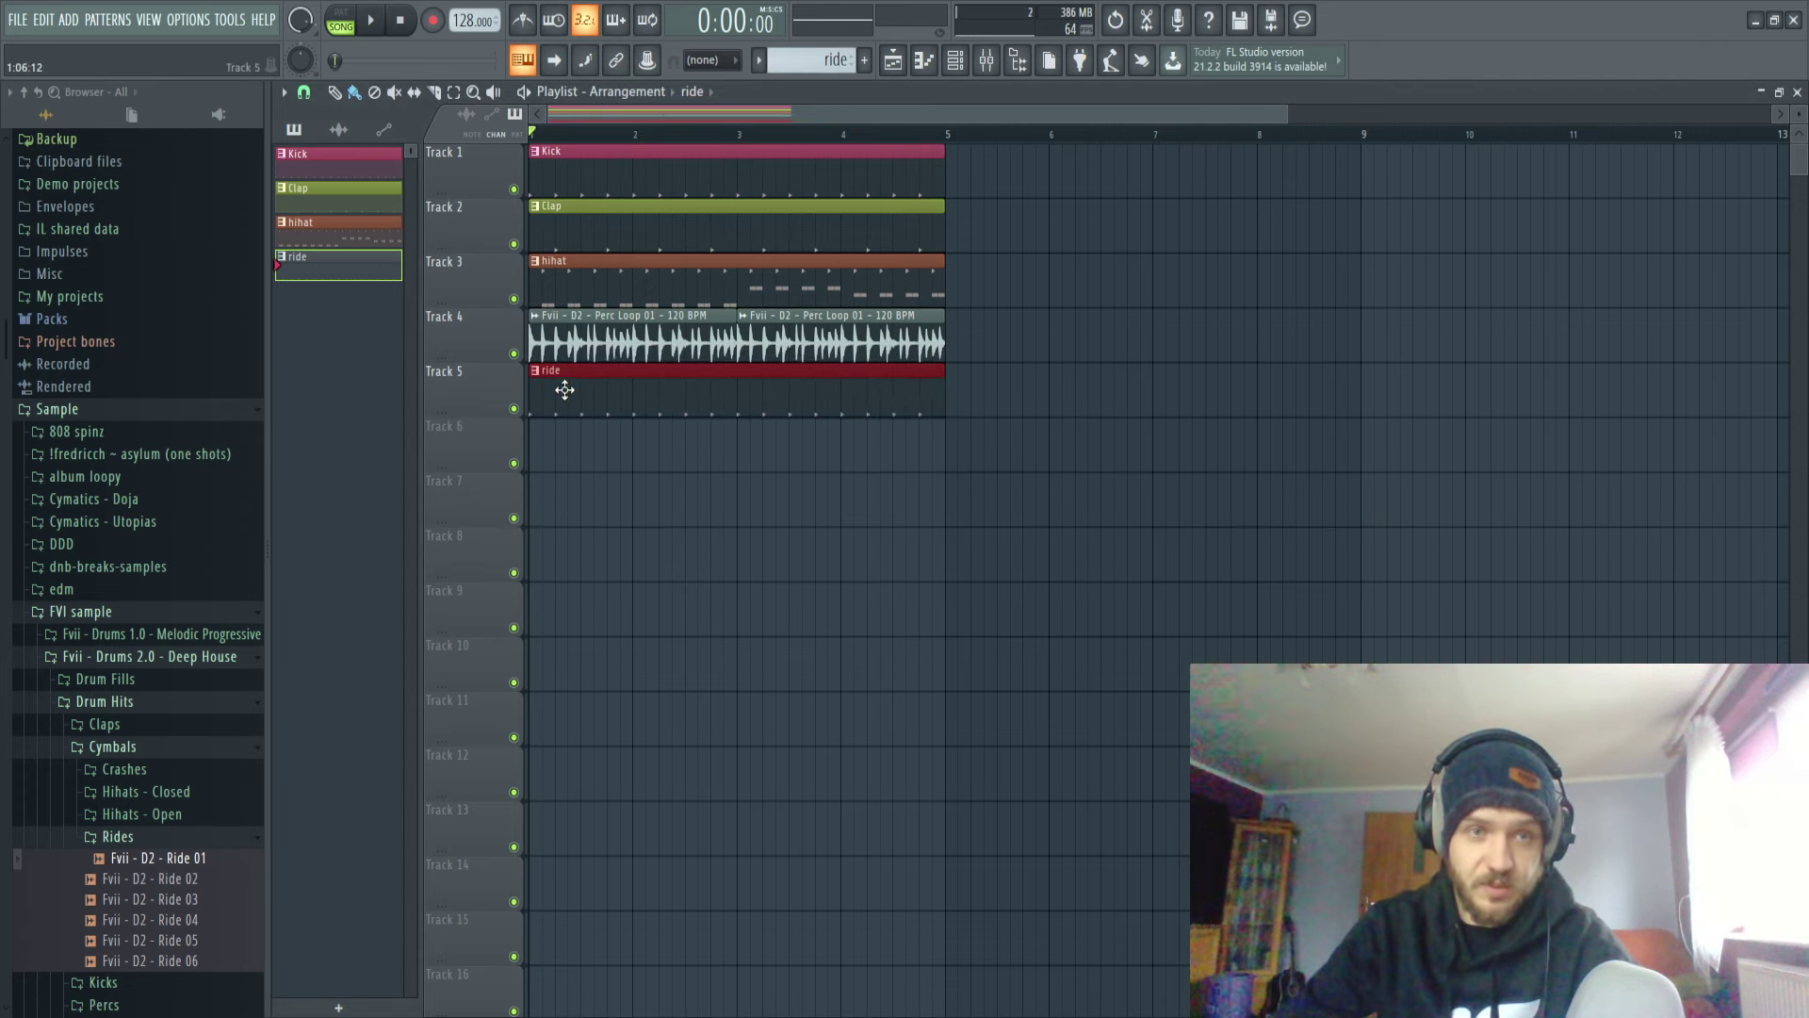
Lower the Ride 01 channel's volume against the playing beat and compare the groove with the ride muted.
key("F6")
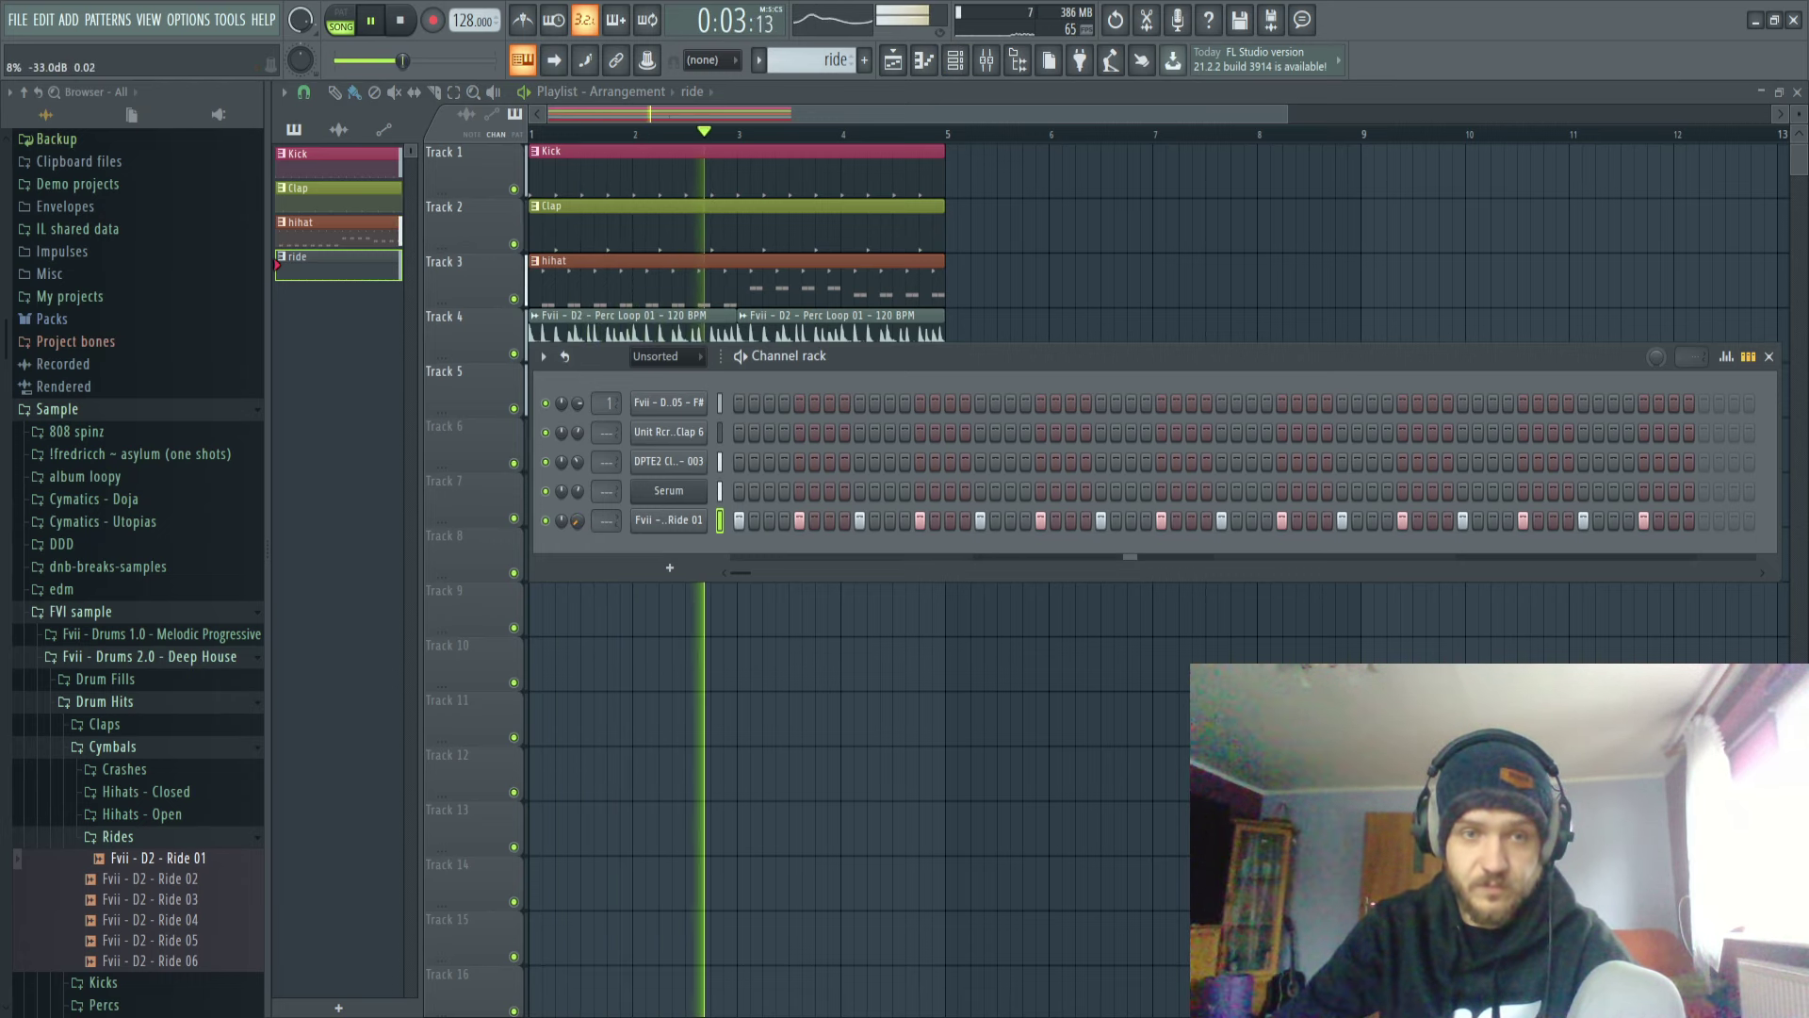
left_click(549, 522)
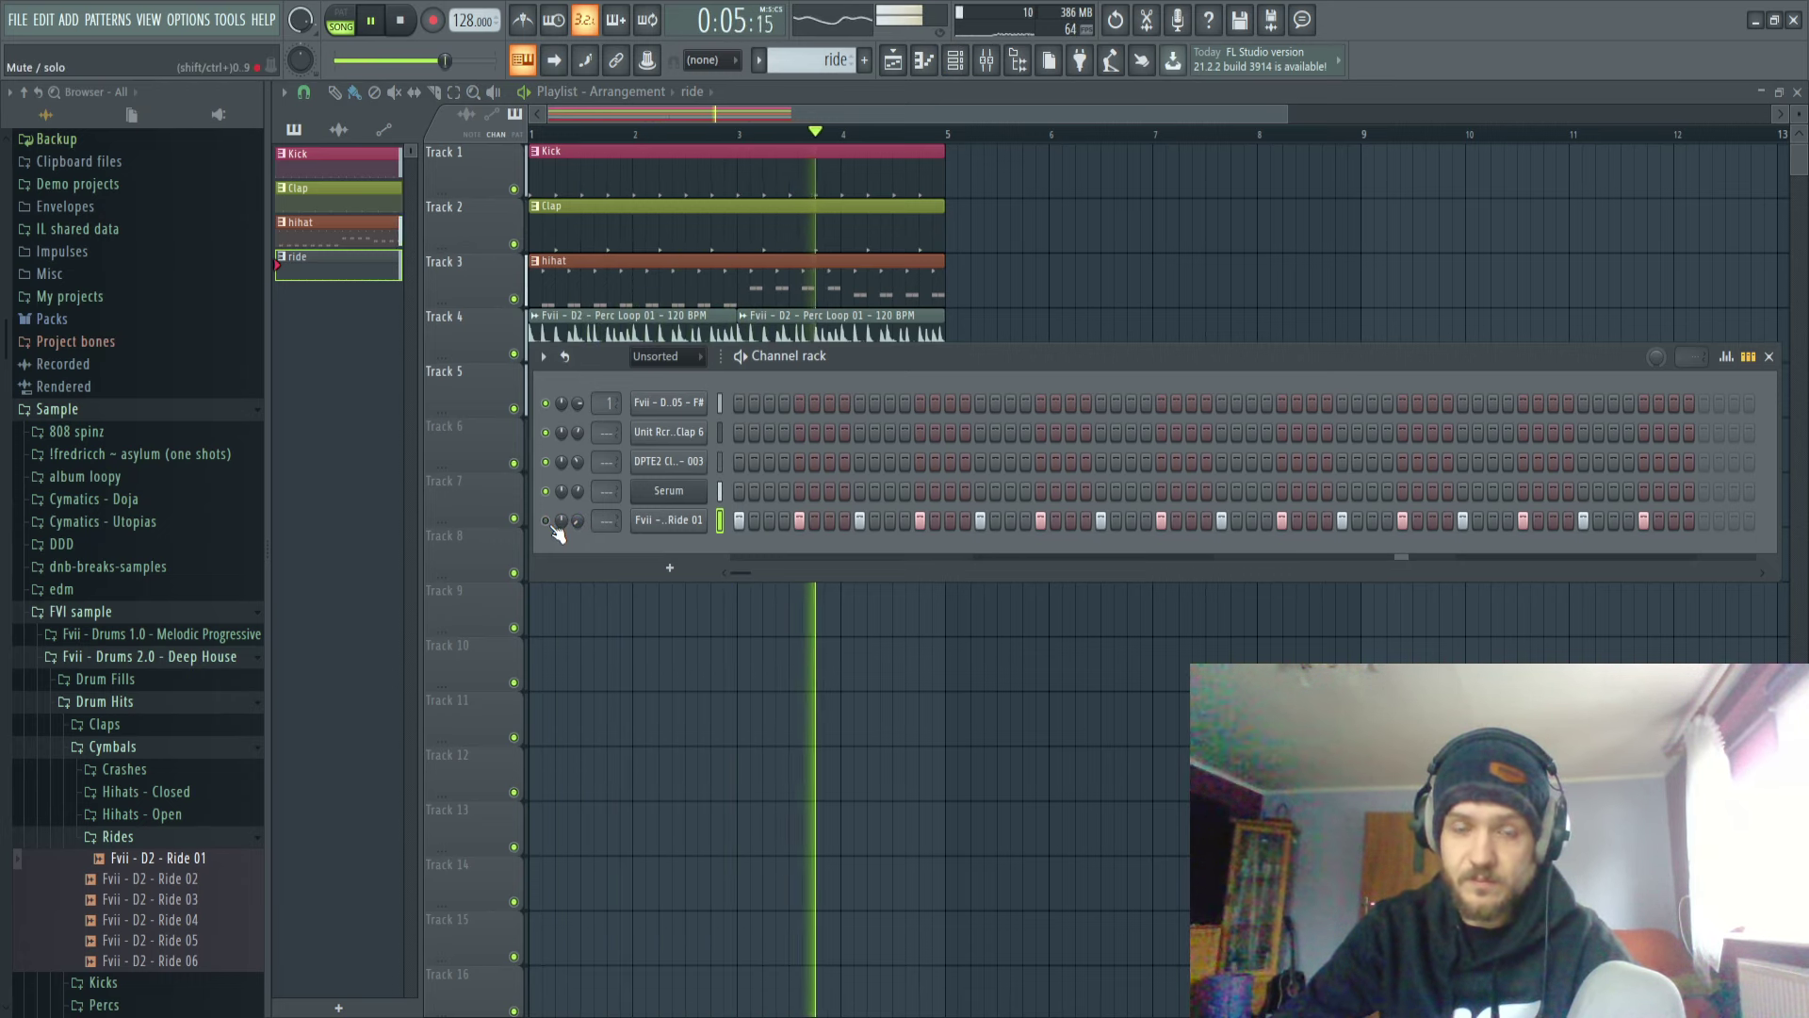
left_click(547, 521)
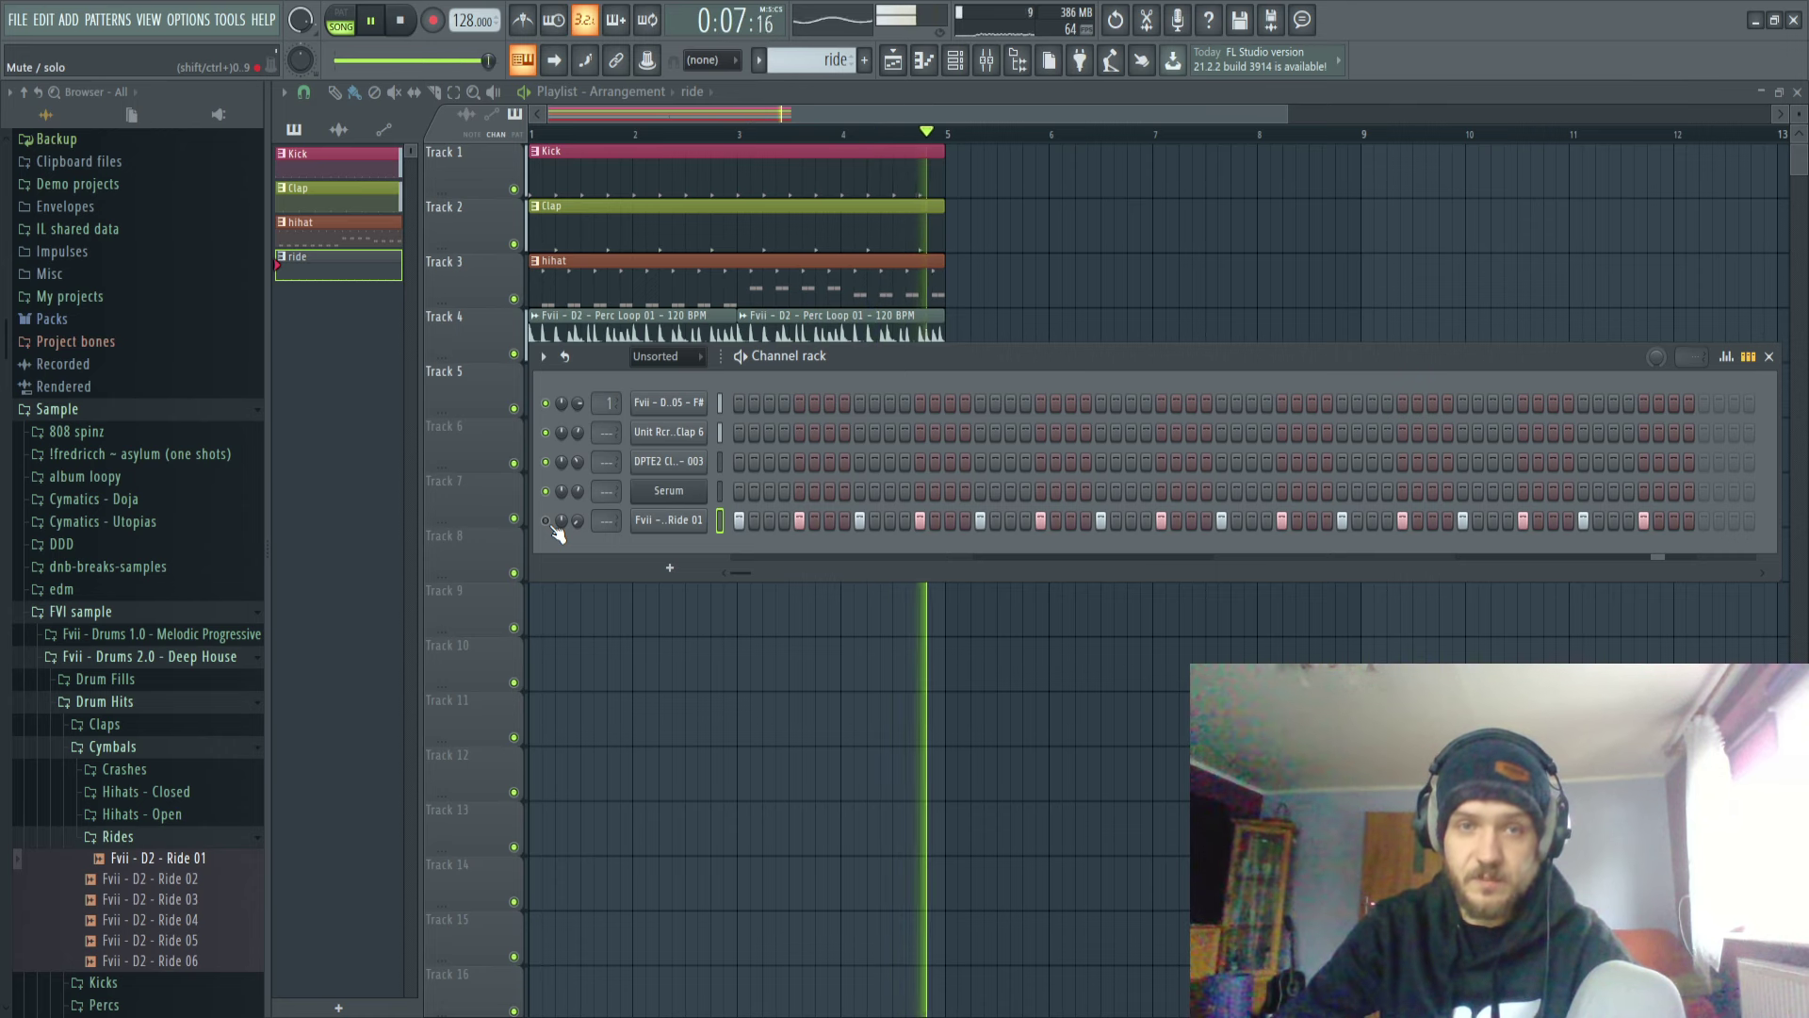
Go through the Ride 01 channel's sample, envelope and miscellaneous settings, including echo delay, and close its sampler.
left_click(668, 520)
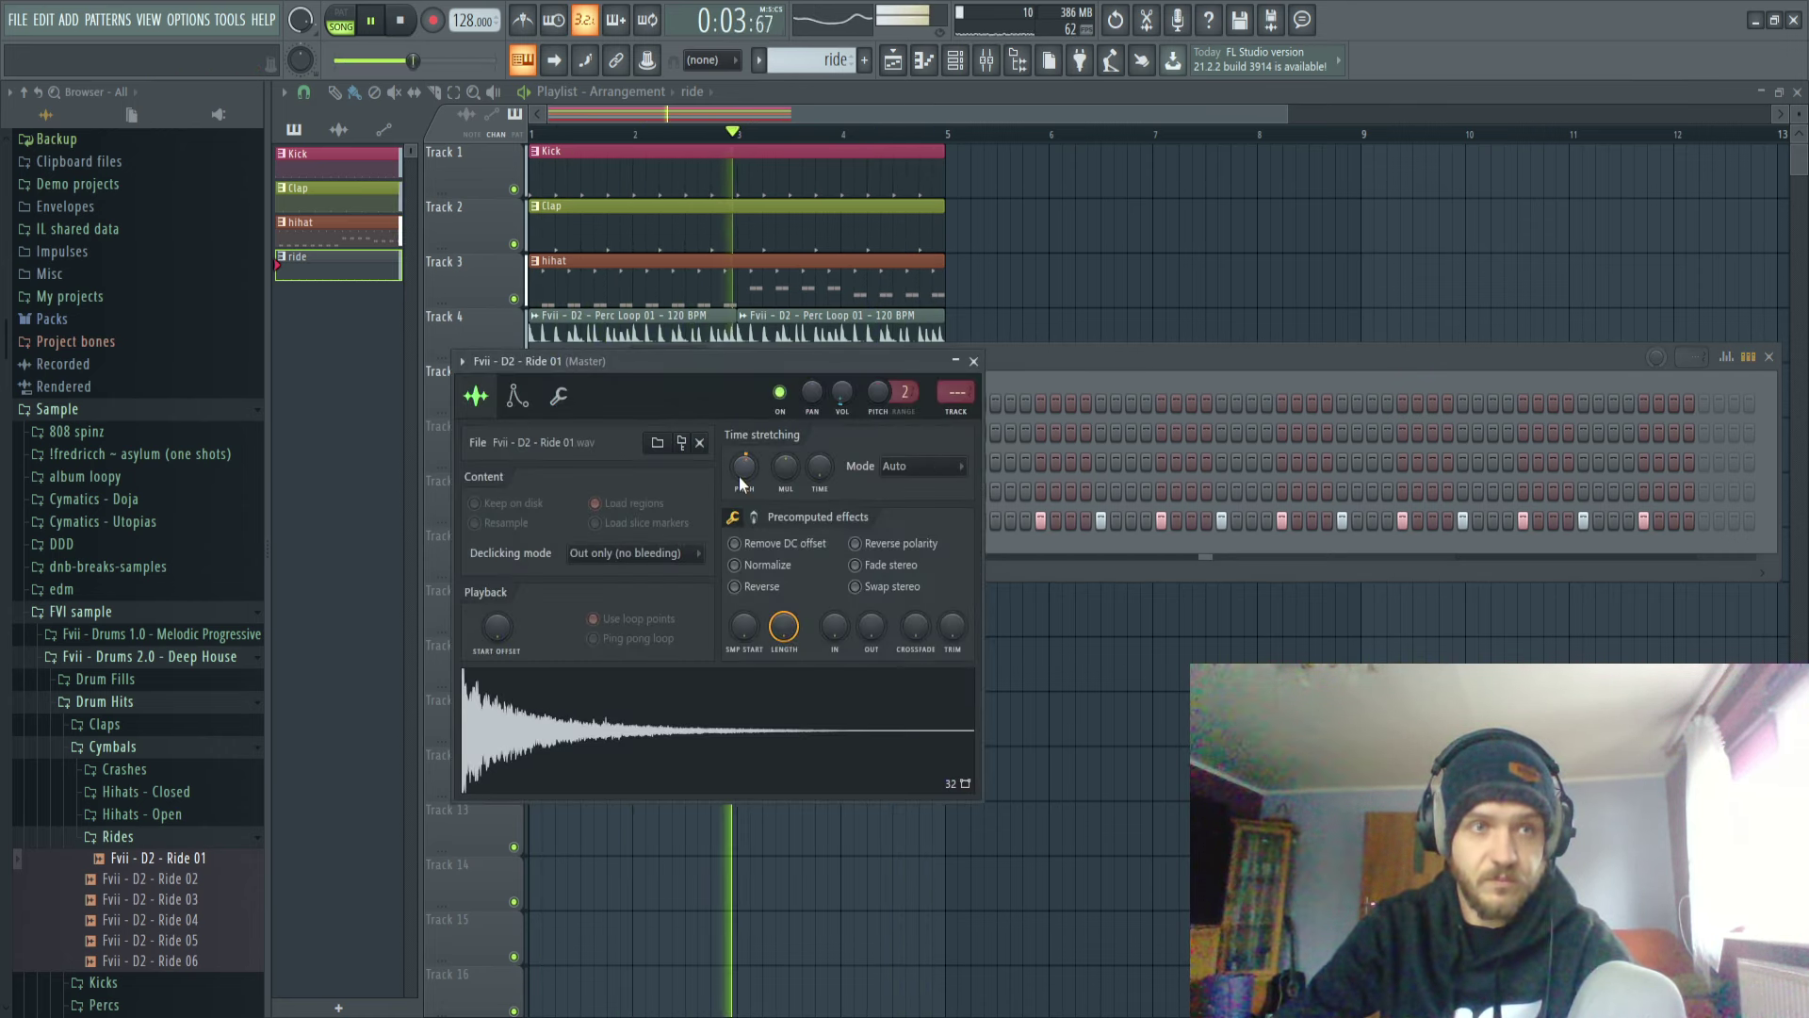
left_click(559, 396)
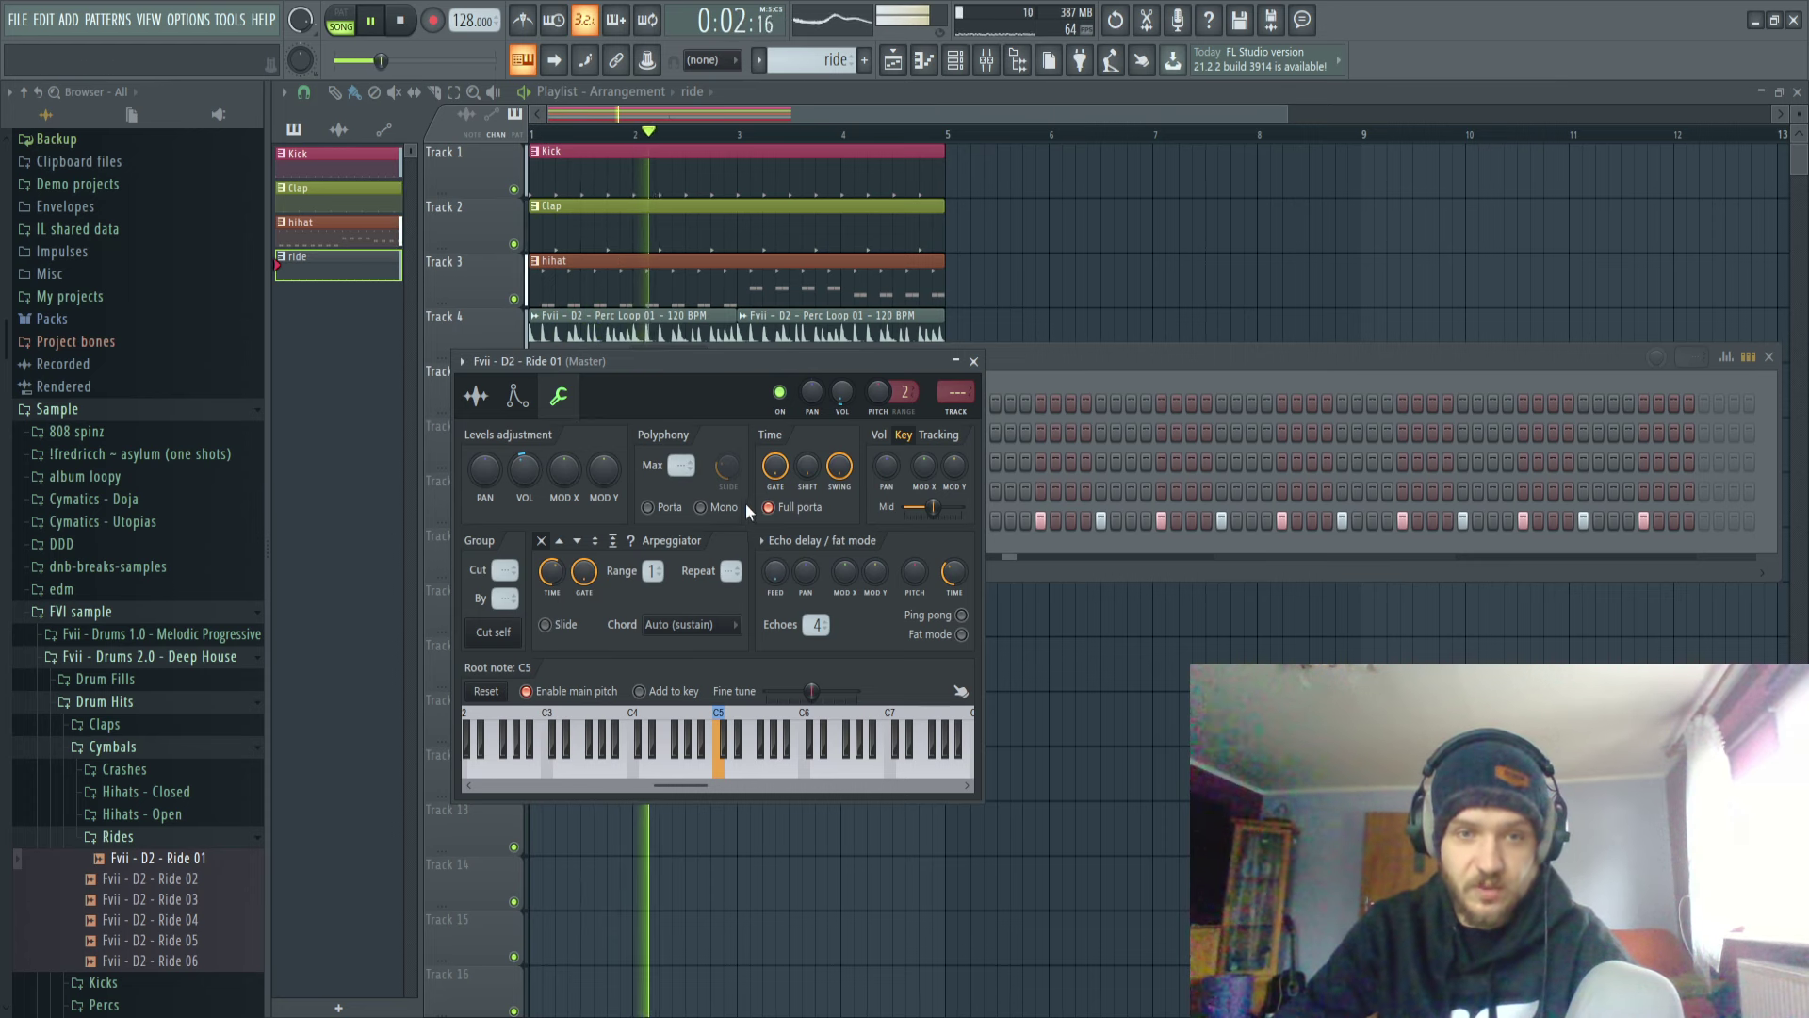
left_click(517, 395)
left_click(565, 402)
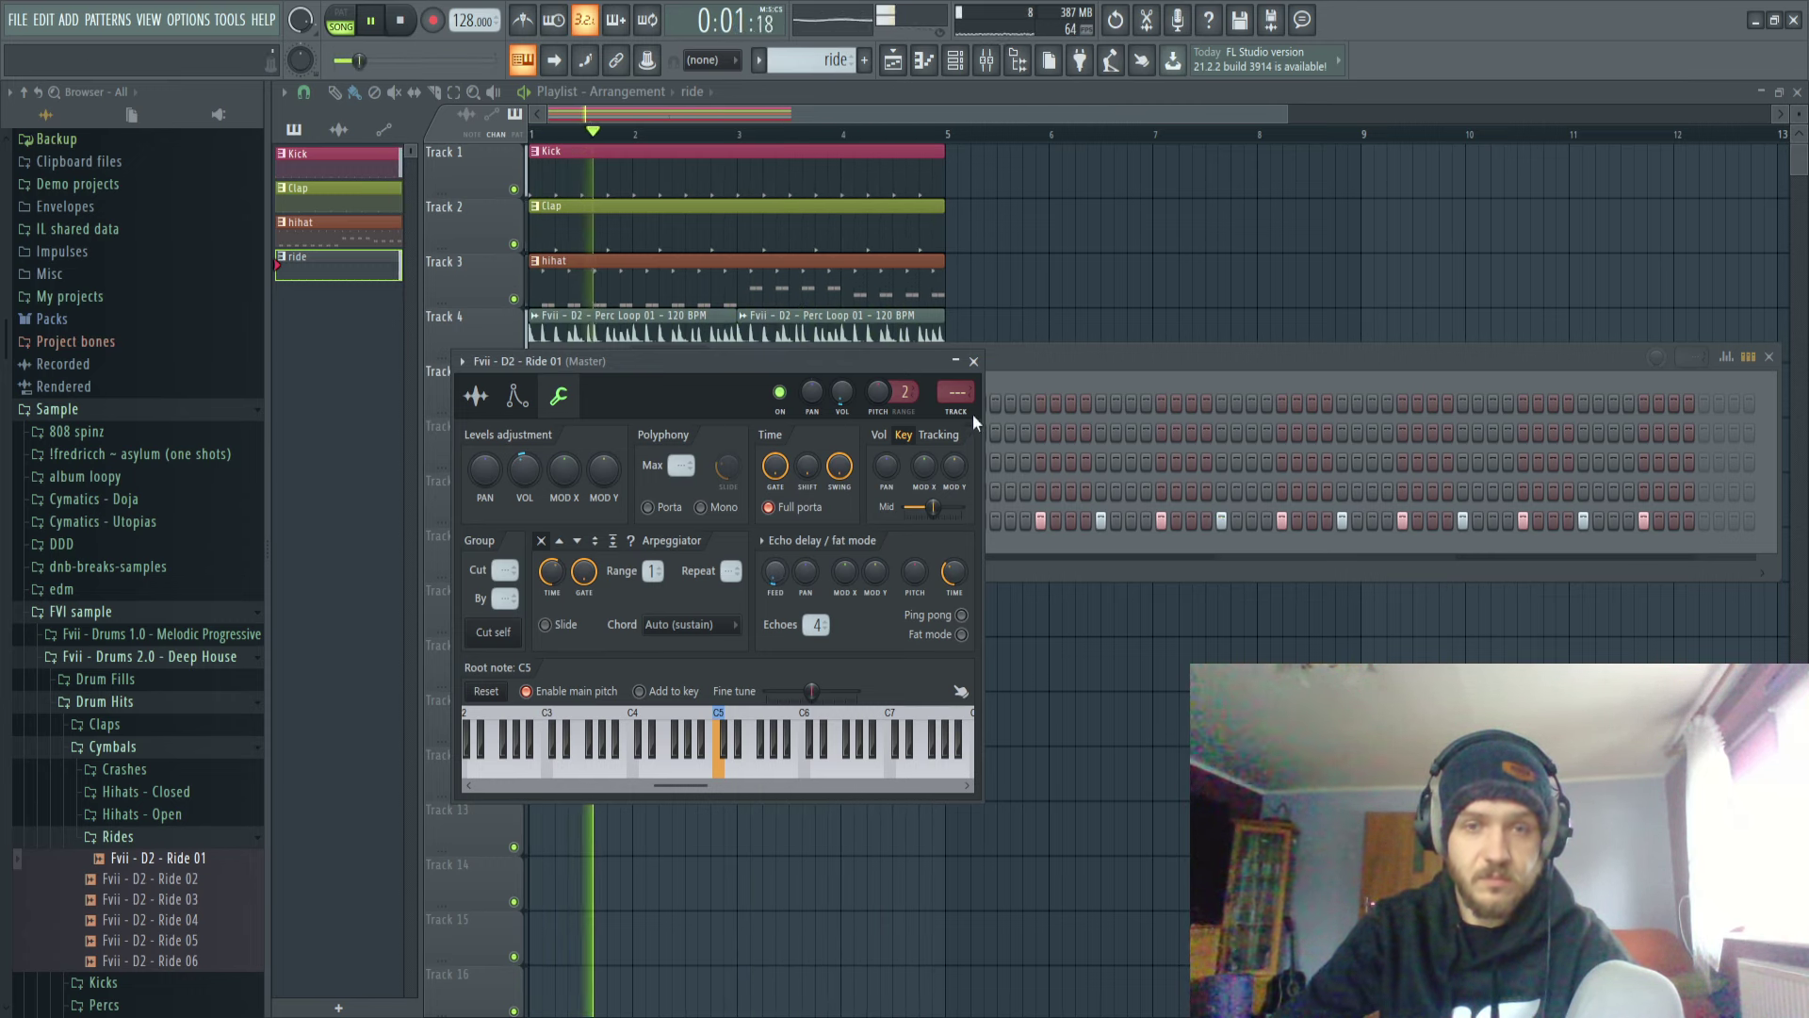
left_click(975, 363)
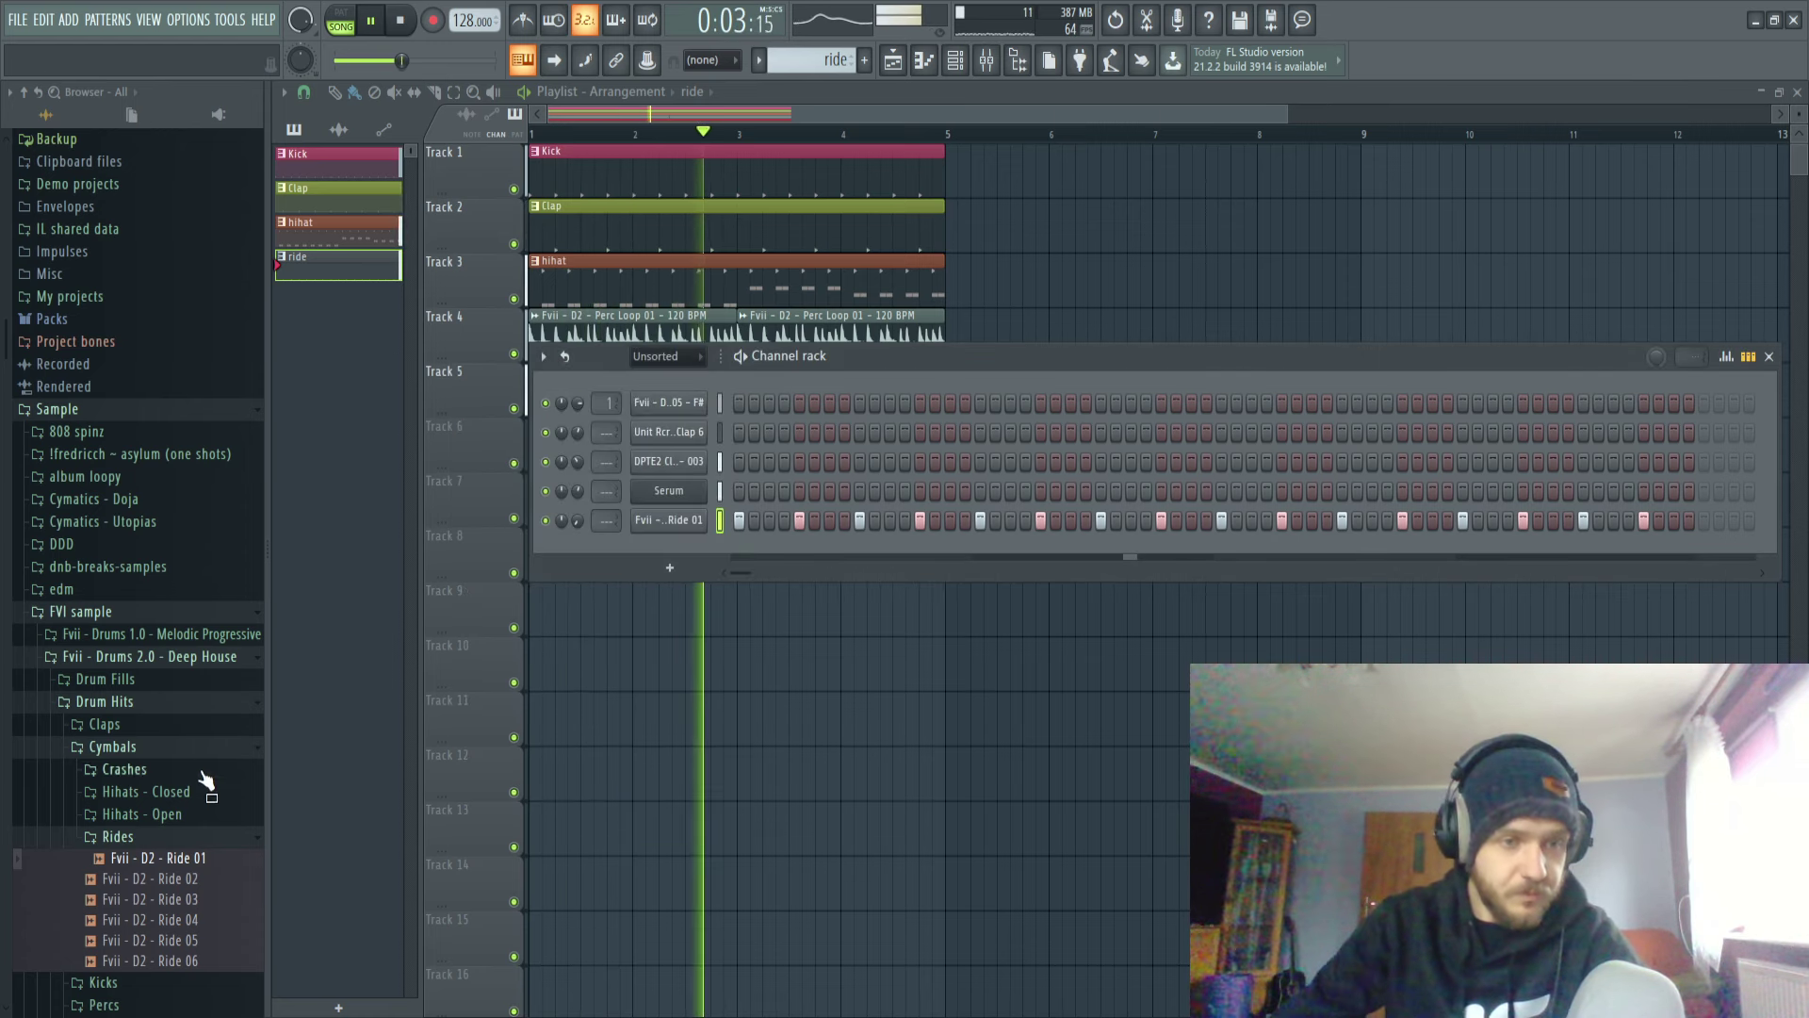
Audition the Deep House open hi-hats 06 and 07 over the beat and collapse the cymbal folders.
left_click(193, 836)
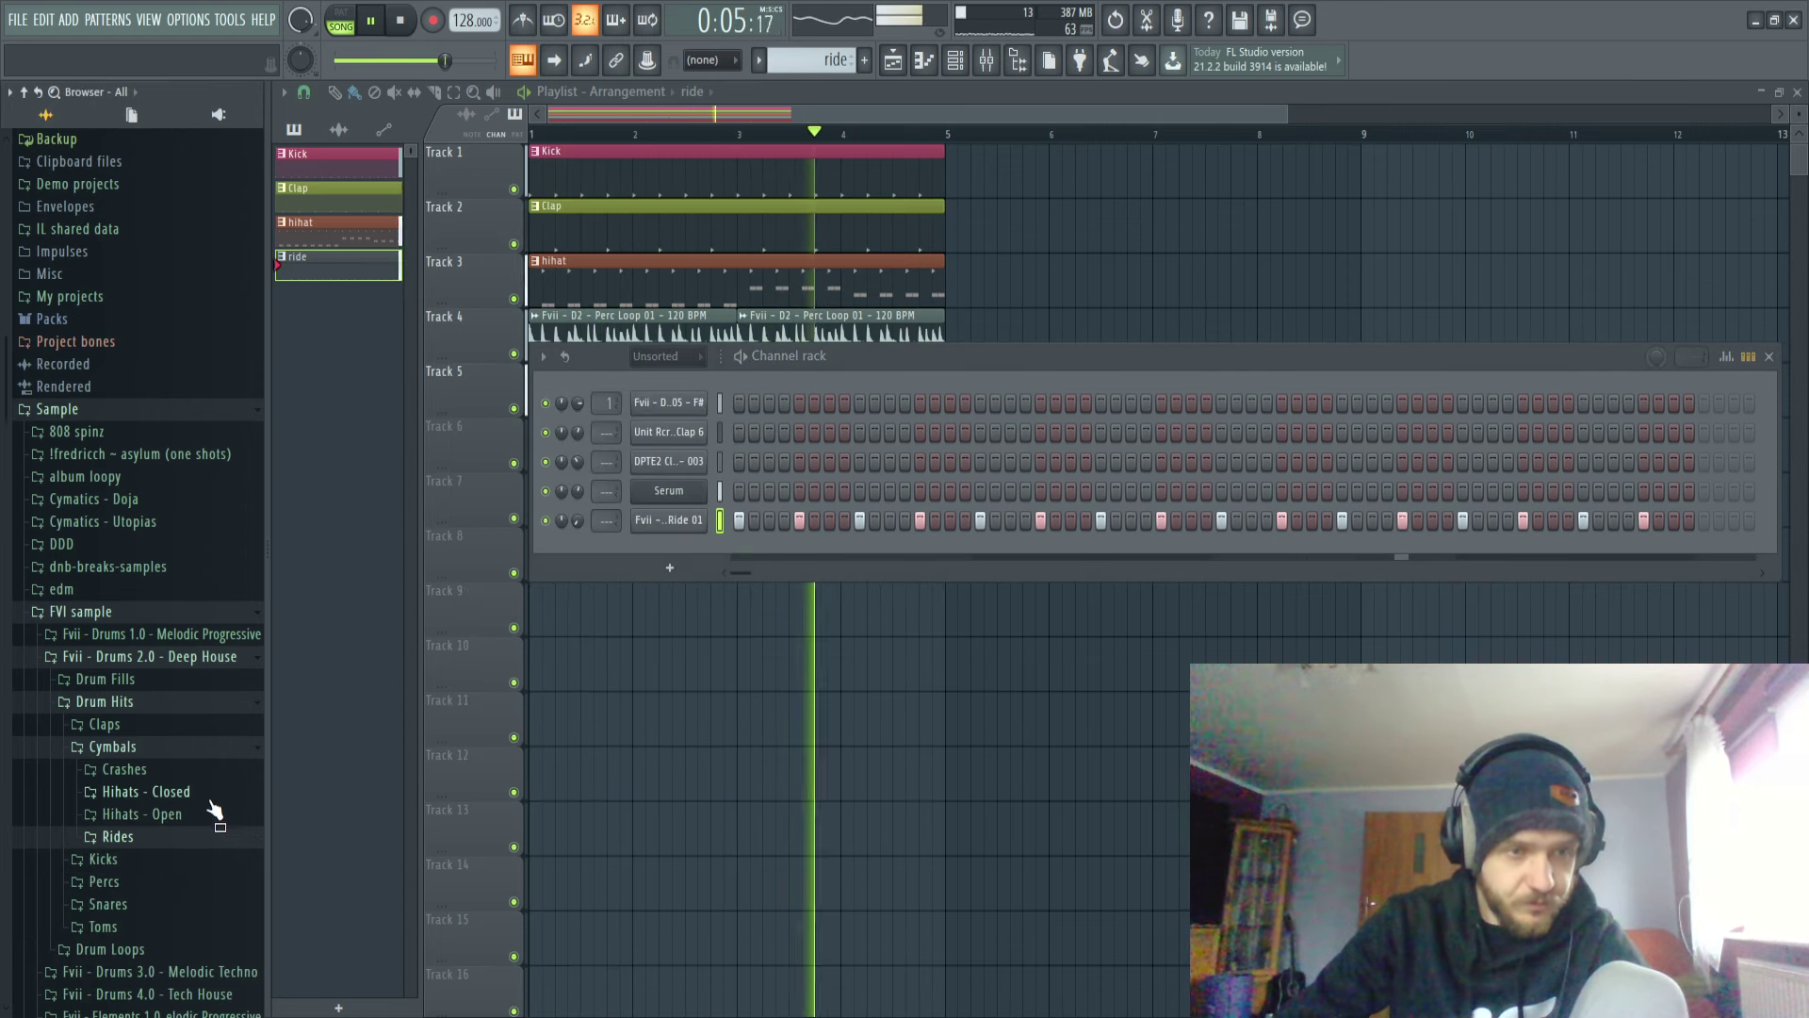
left_click(178, 815)
left_click(202, 824)
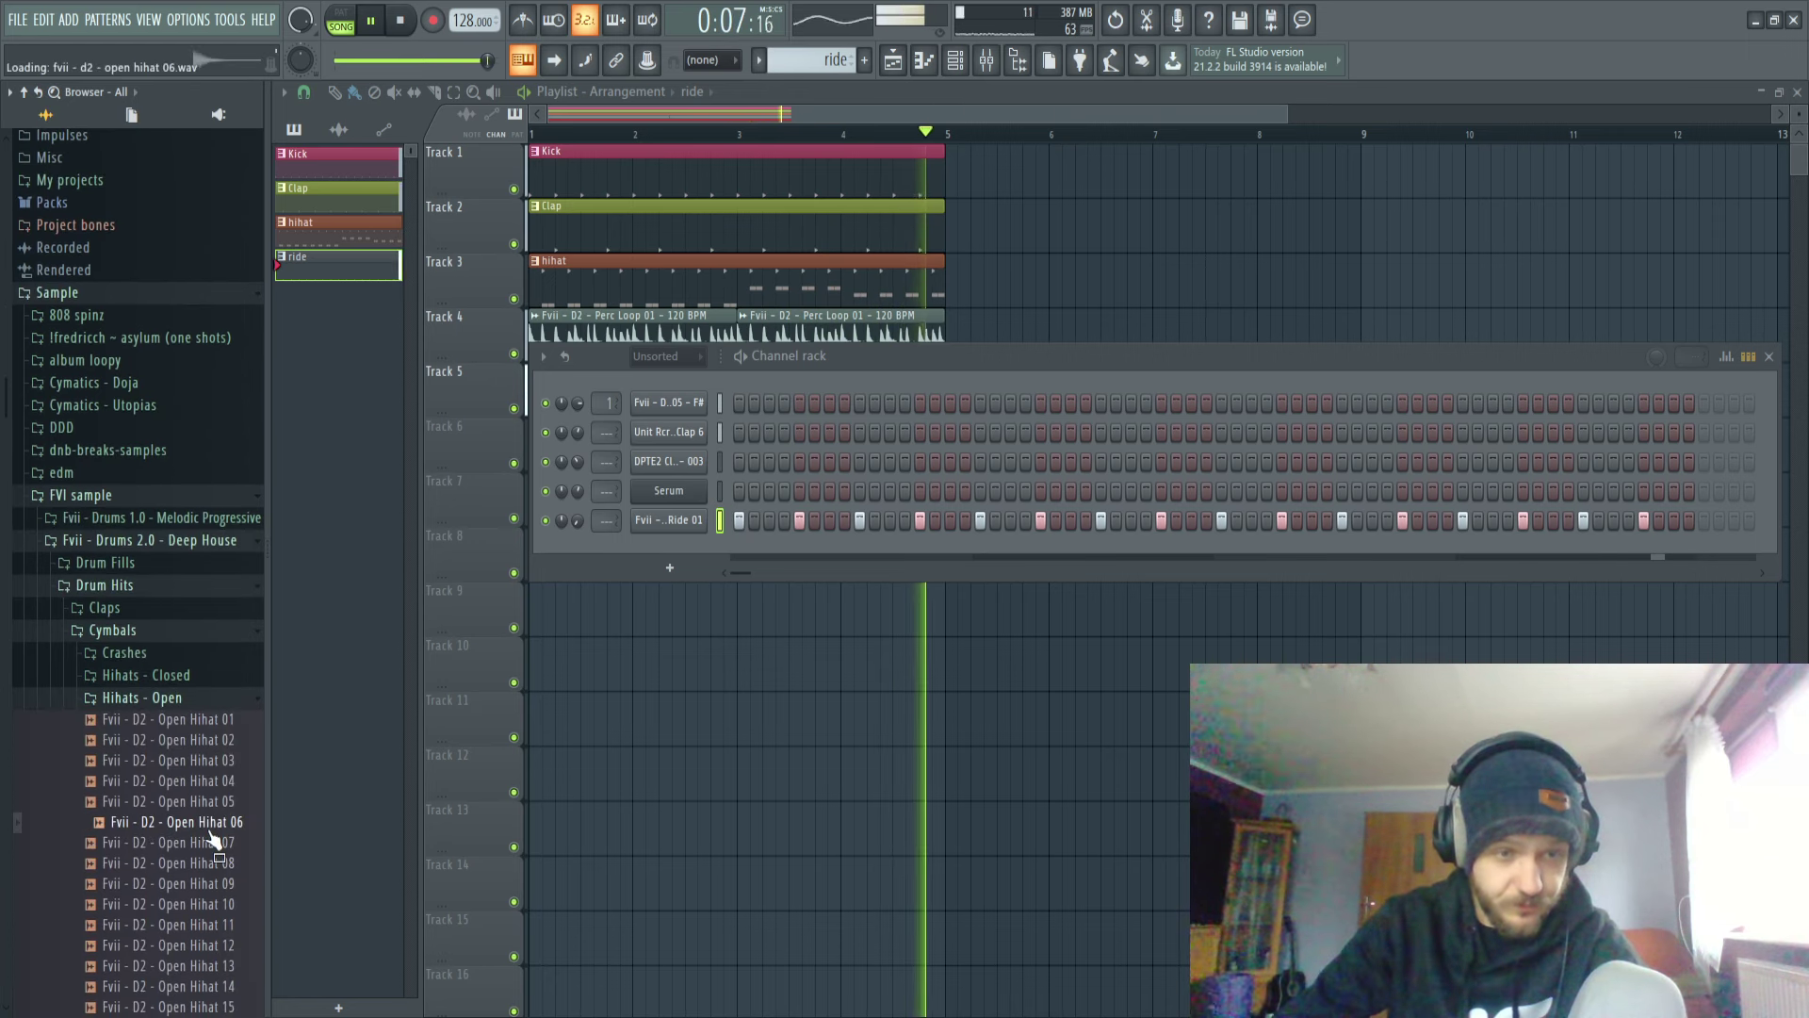
left_click(224, 845)
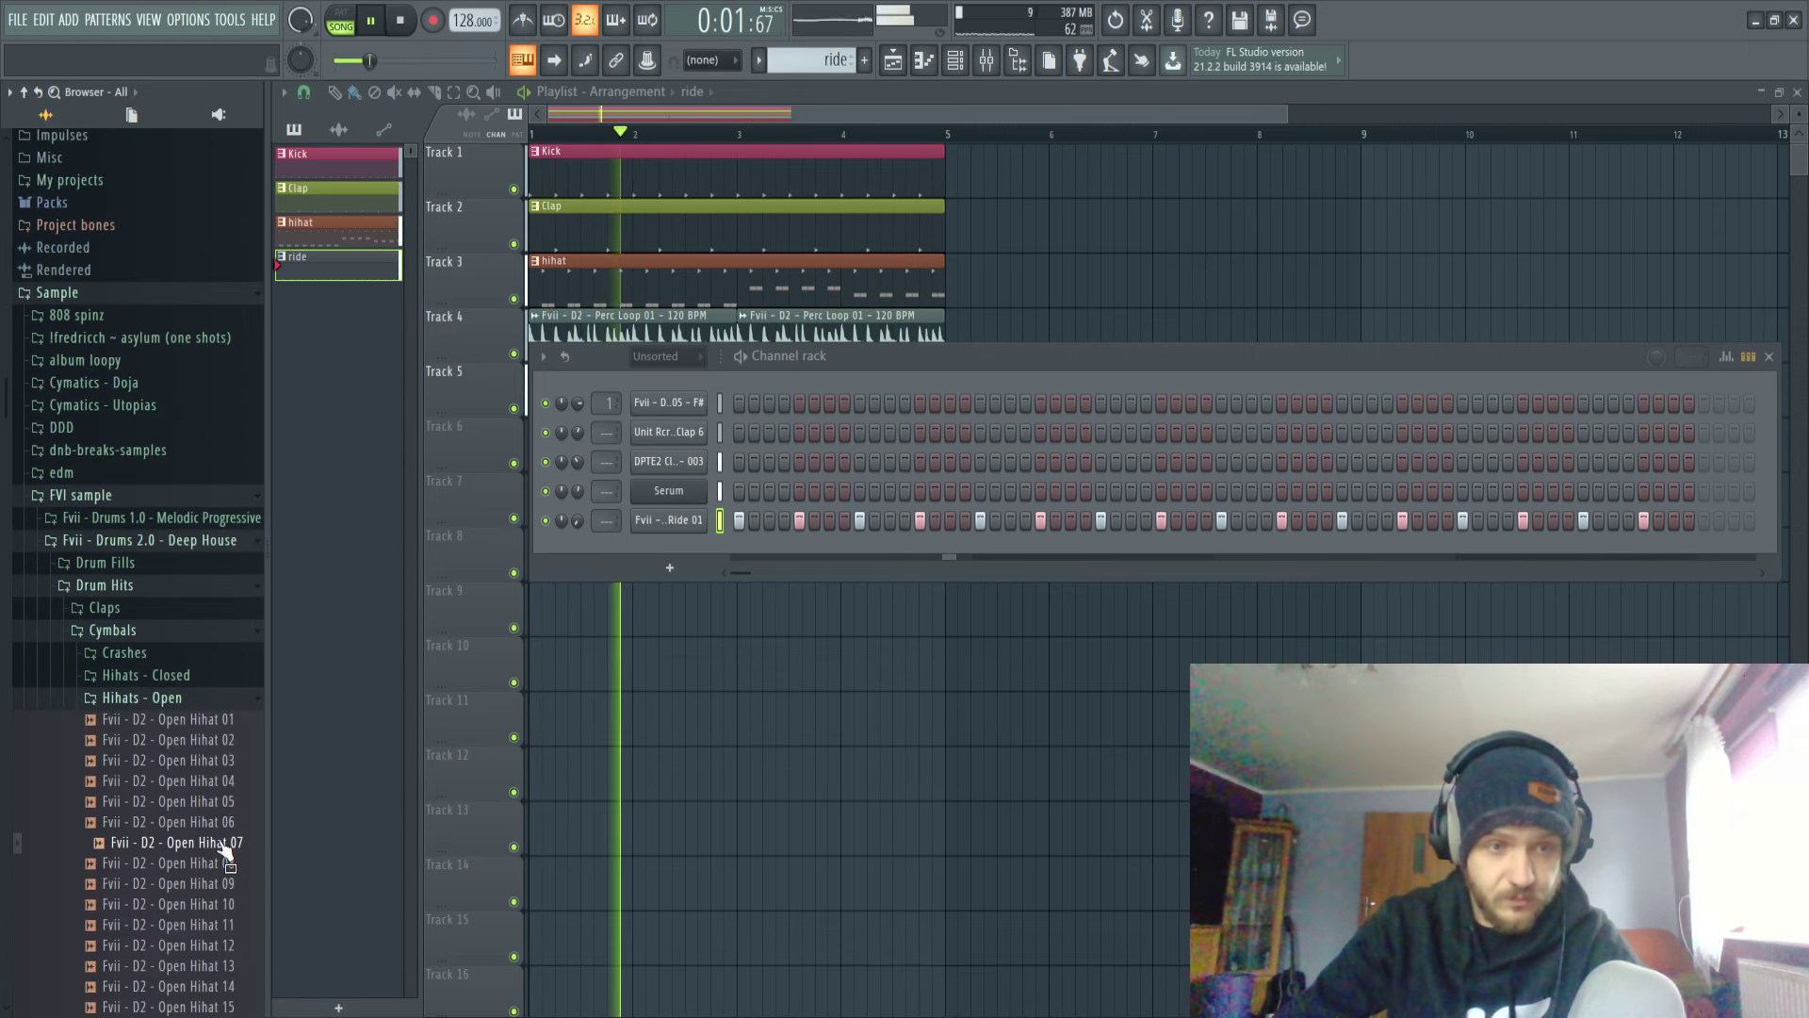
left_click(213, 761)
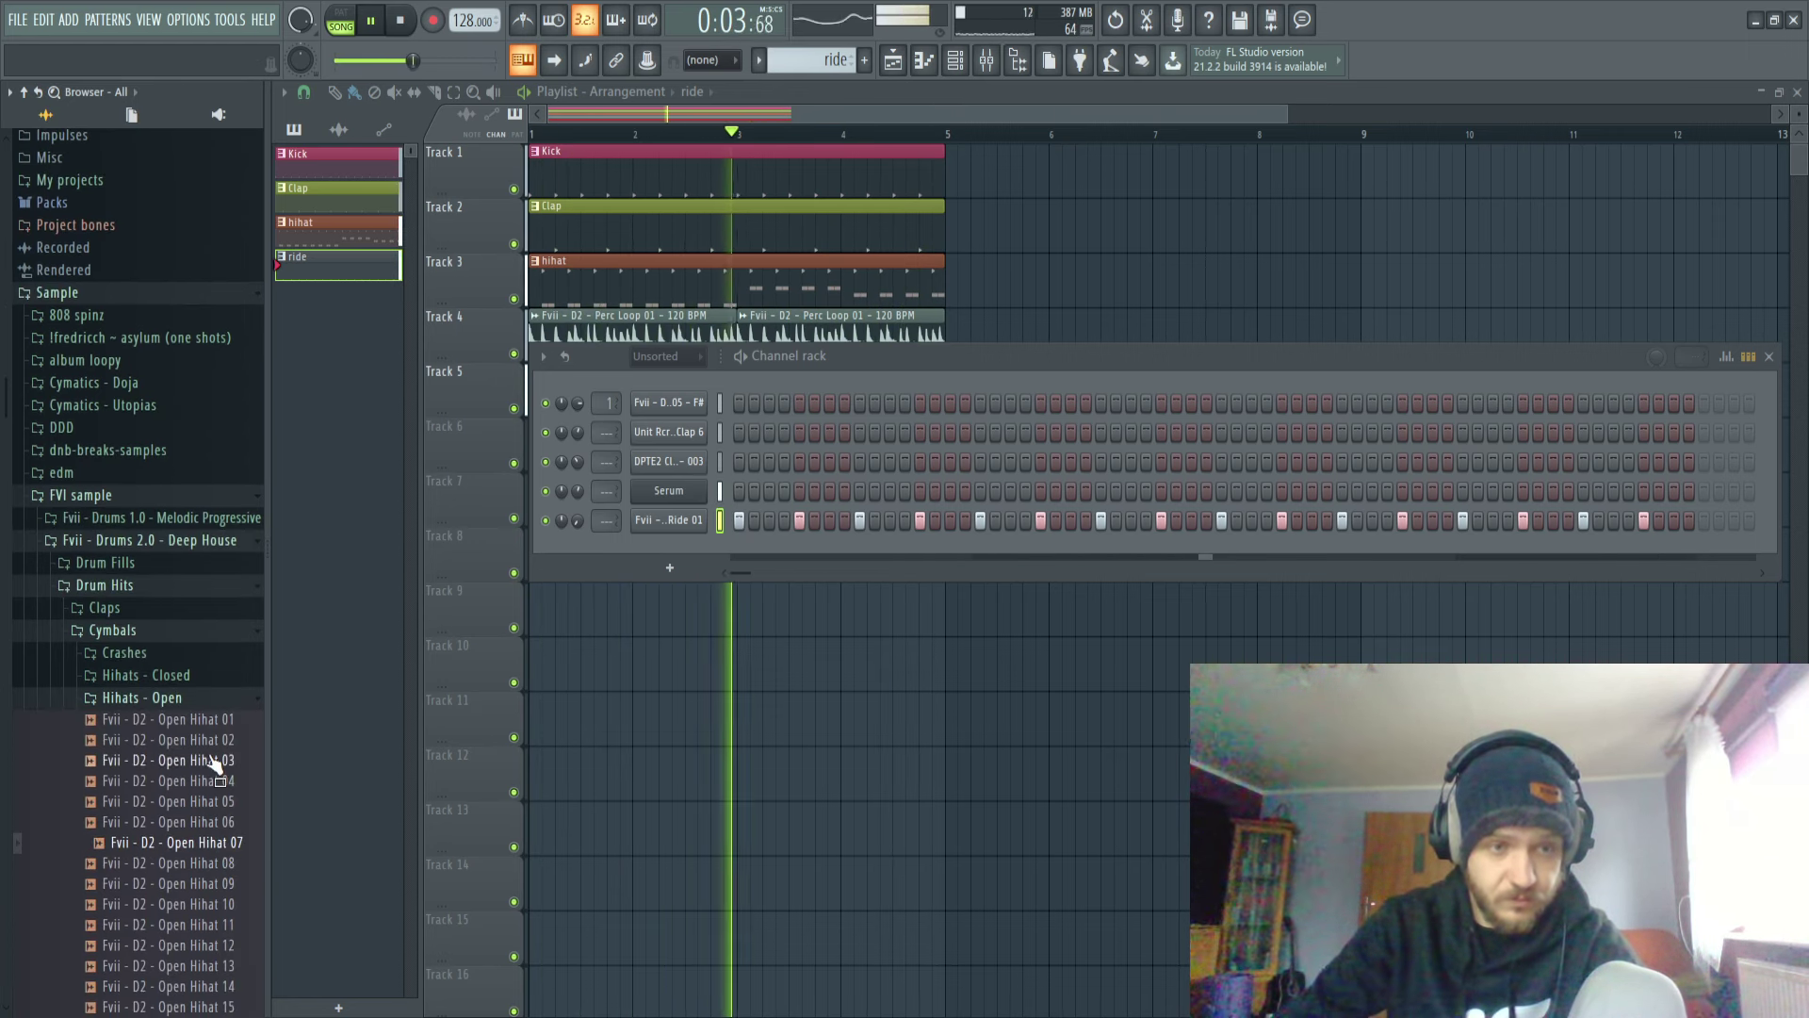
left_click(160, 698)
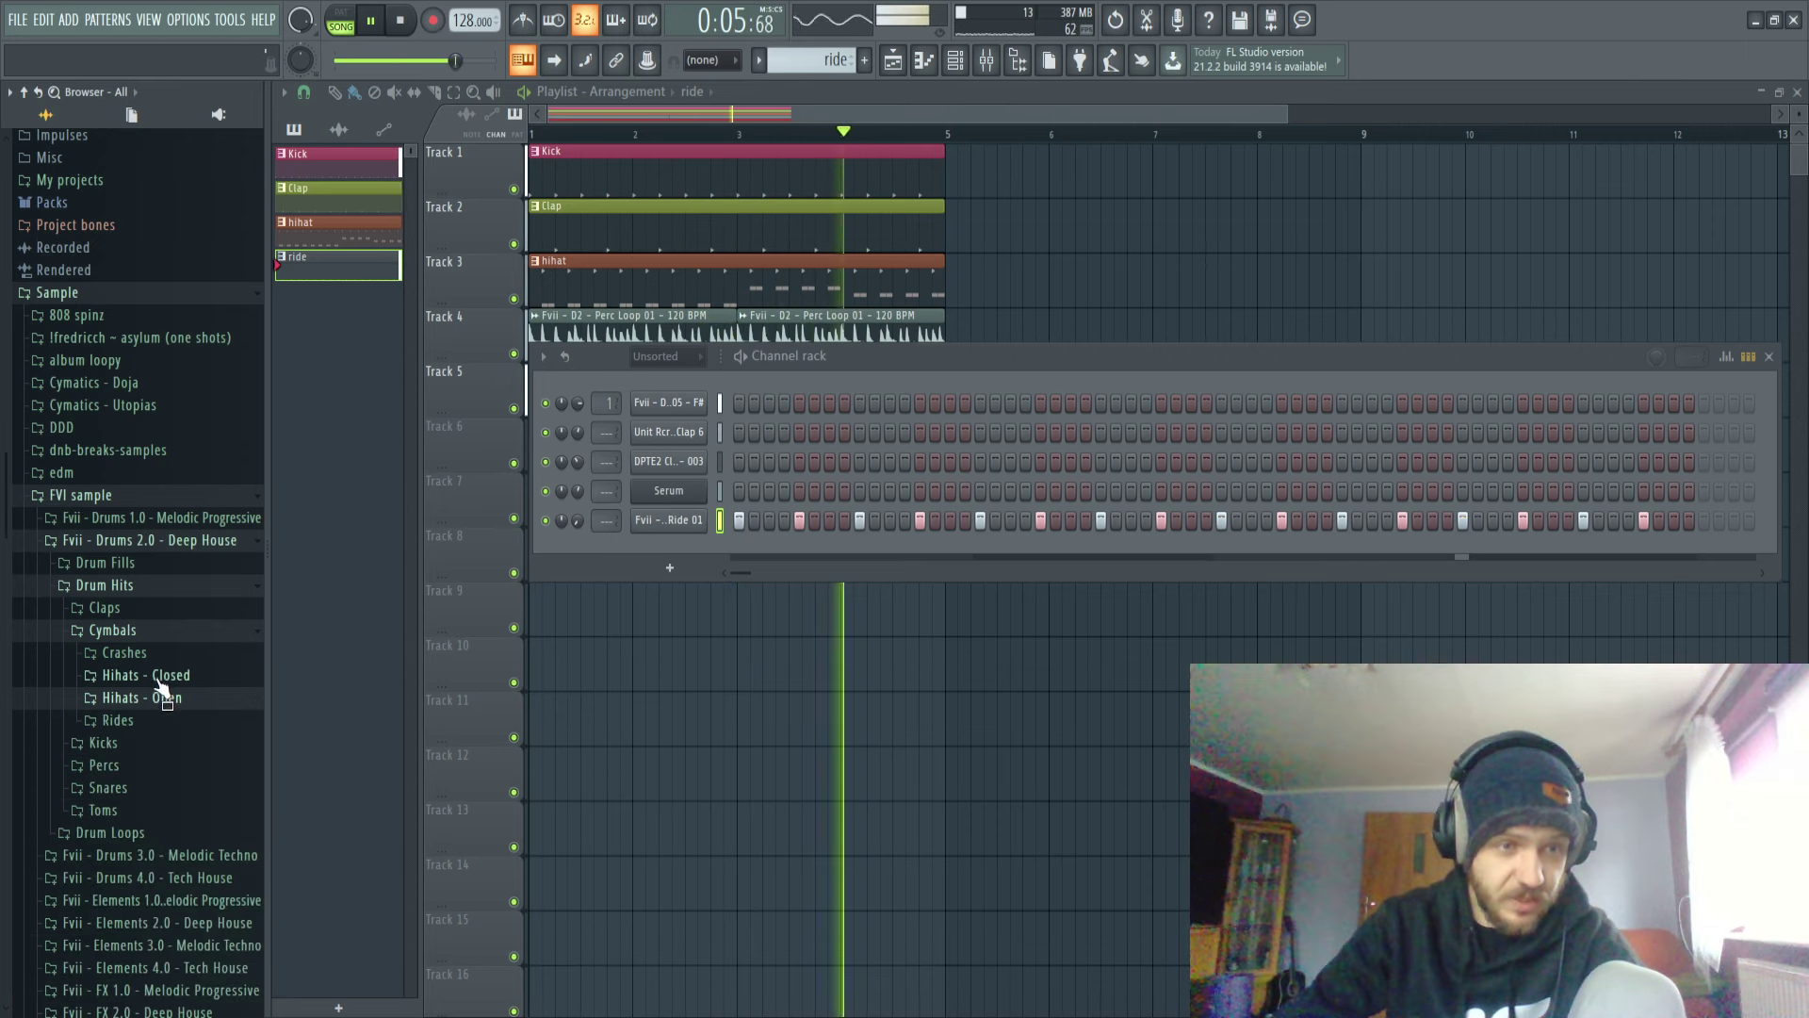
left_click(132, 630)
Audition the Deep House conga samples 01 to 05 over the beat, comparing 01 and 02 repeatedly, and collapse their folder.
left_click(132, 675)
left_click(141, 720)
left_click(188, 745)
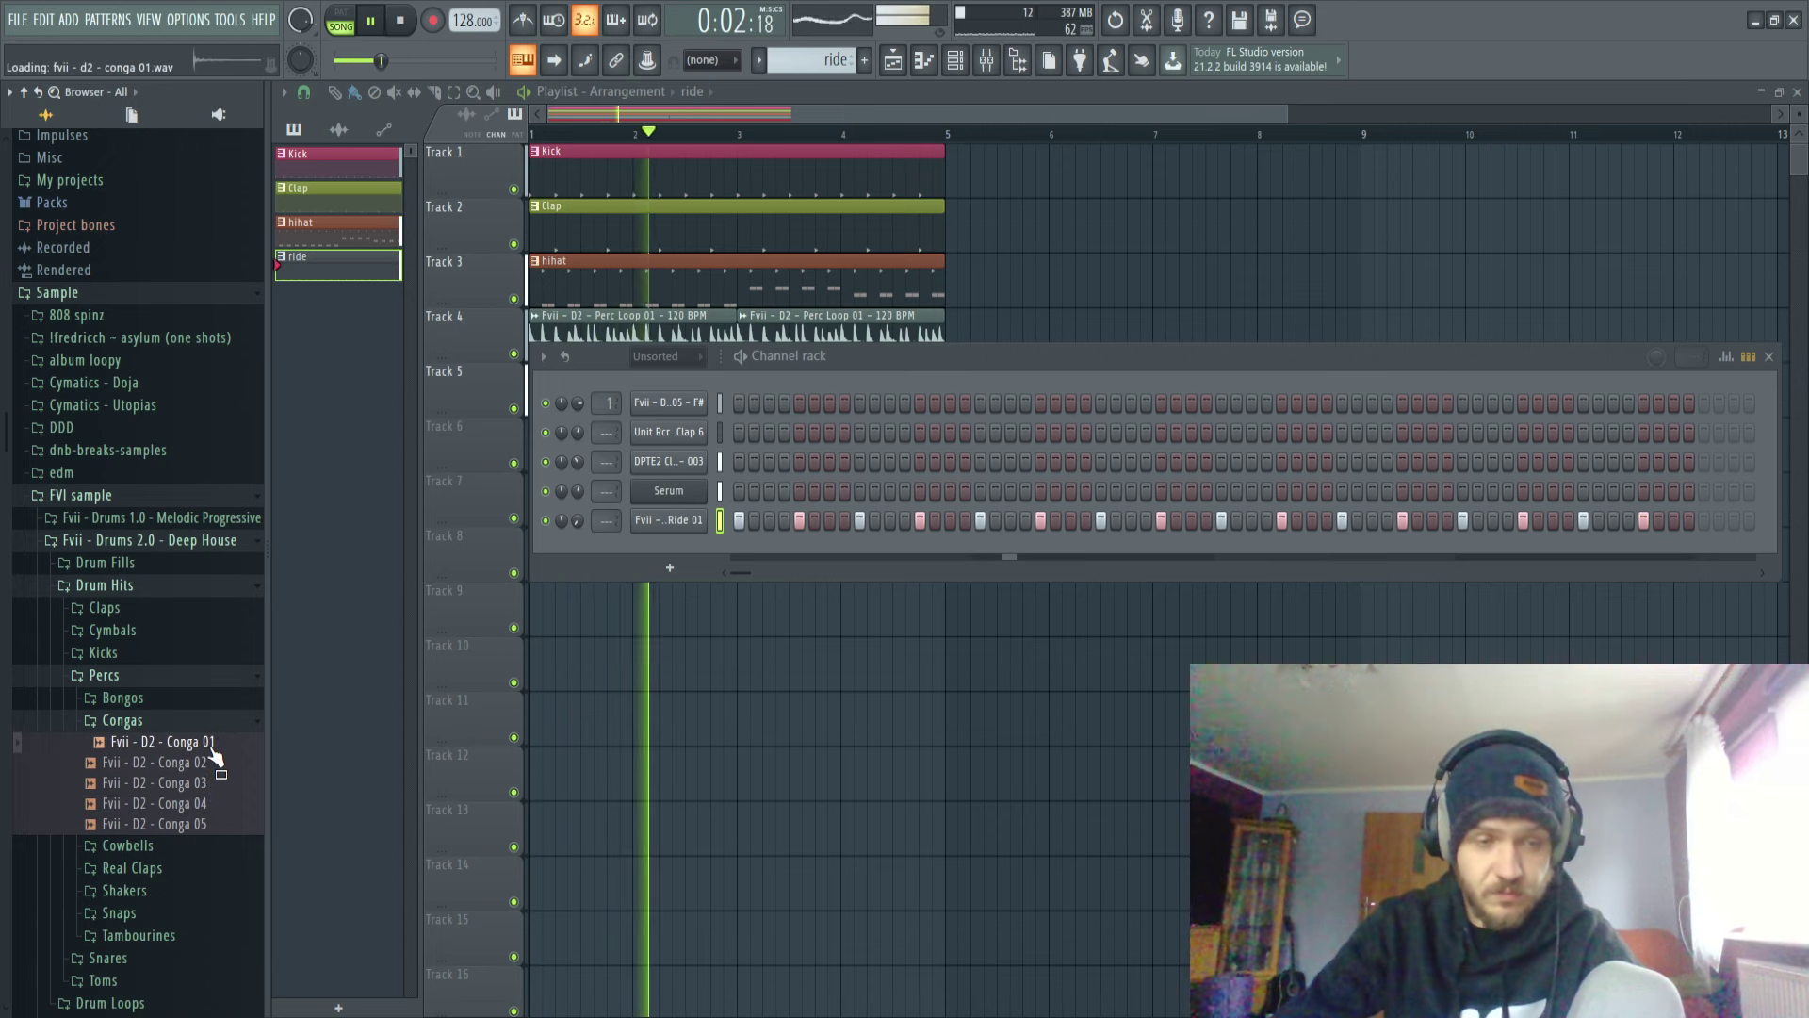
left_click(219, 770)
left_click(221, 785)
left_click(222, 804)
left_click(225, 824)
left_click(204, 764)
left_click(211, 750)
left_click(221, 761)
left_click(218, 749)
left_click(216, 761)
left_click(190, 721)
Audition the Deep House bongo samples 01 to 05 over the beat and collapse their folder.
left_click(183, 701)
left_click(195, 723)
left_click(197, 741)
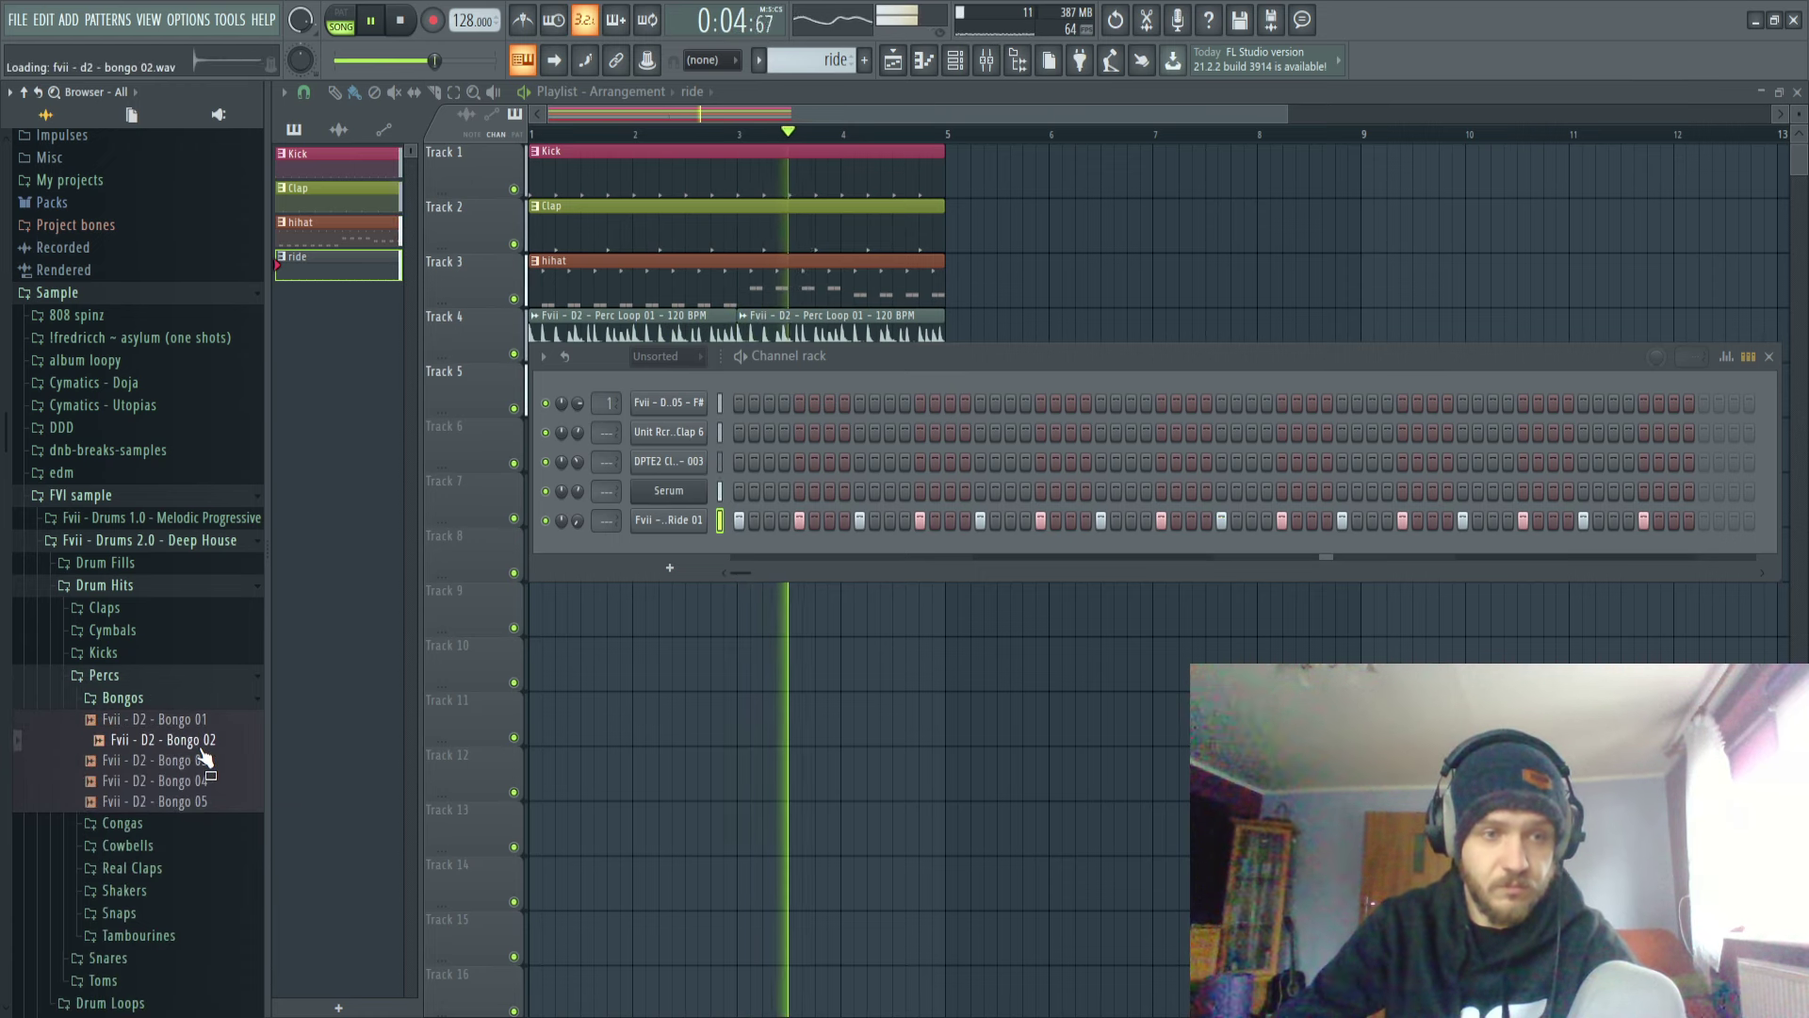
left_click(213, 764)
left_click(218, 782)
left_click(219, 803)
left_click(132, 698)
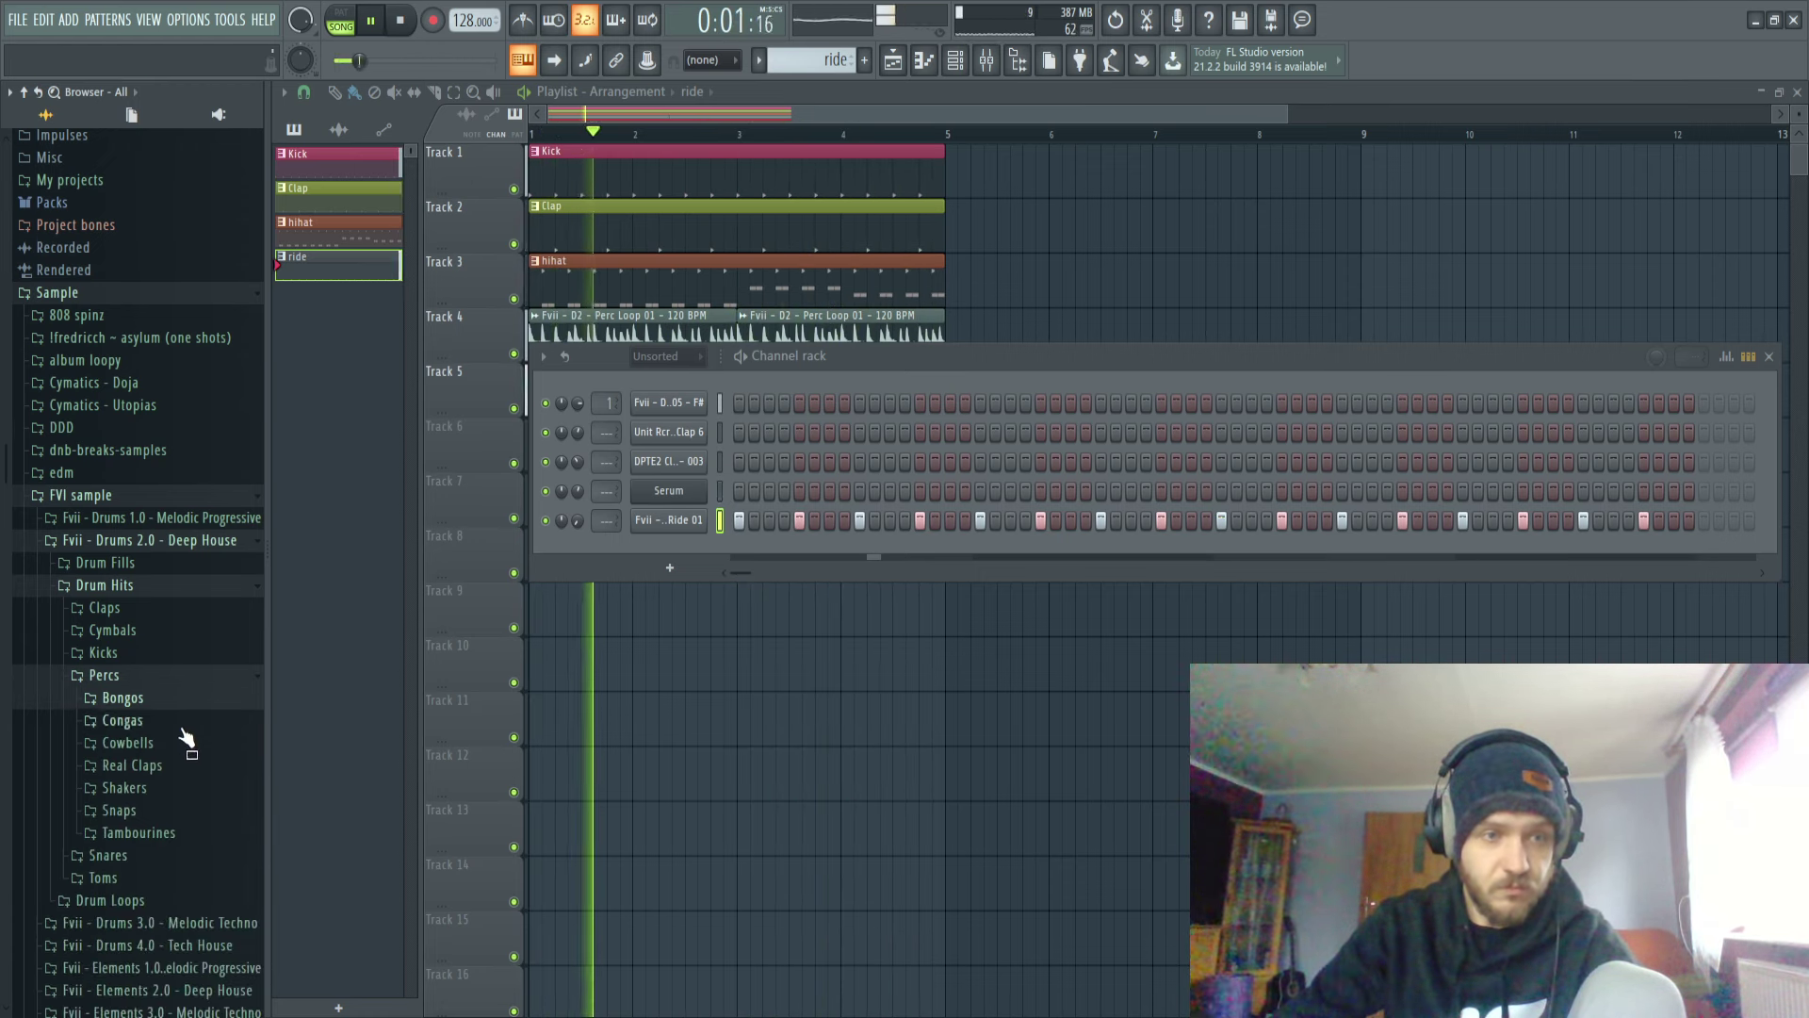
Audition Deep House cowbells 01 and 02 and look through the real claps and snaps over the beat.
left_click(132, 743)
left_click(188, 764)
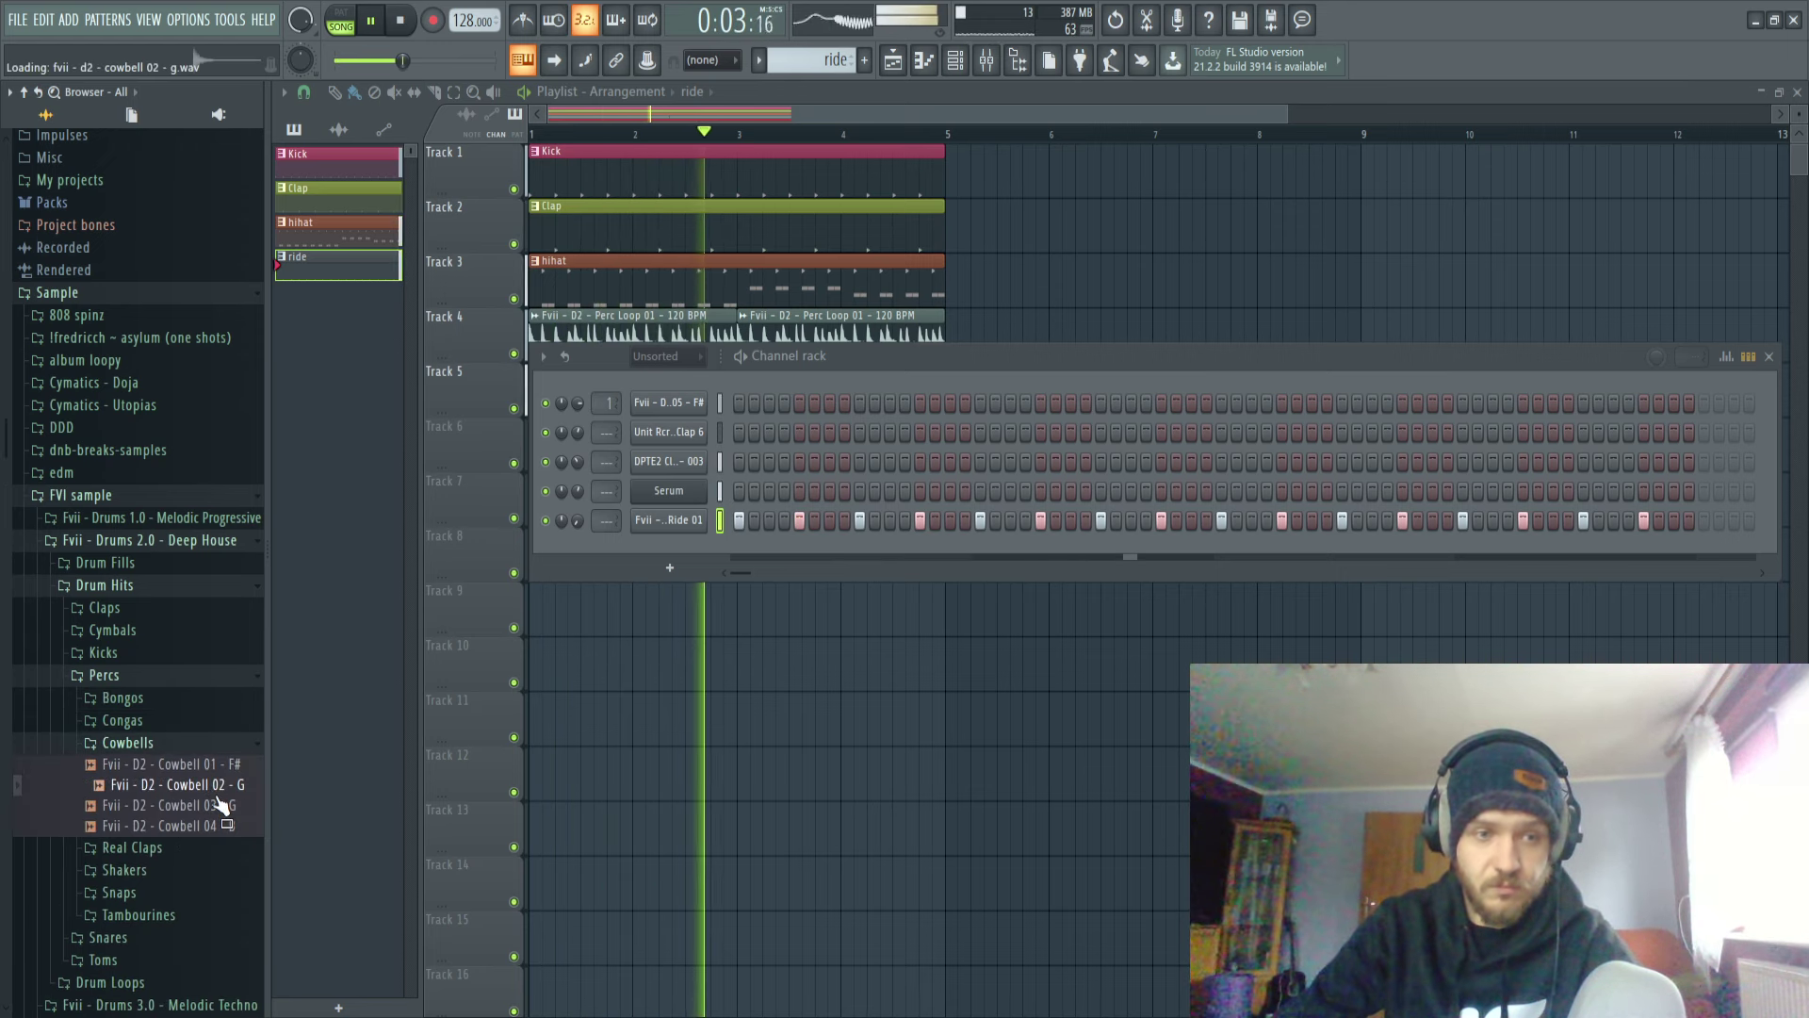
left_click(164, 746)
left_click(164, 766)
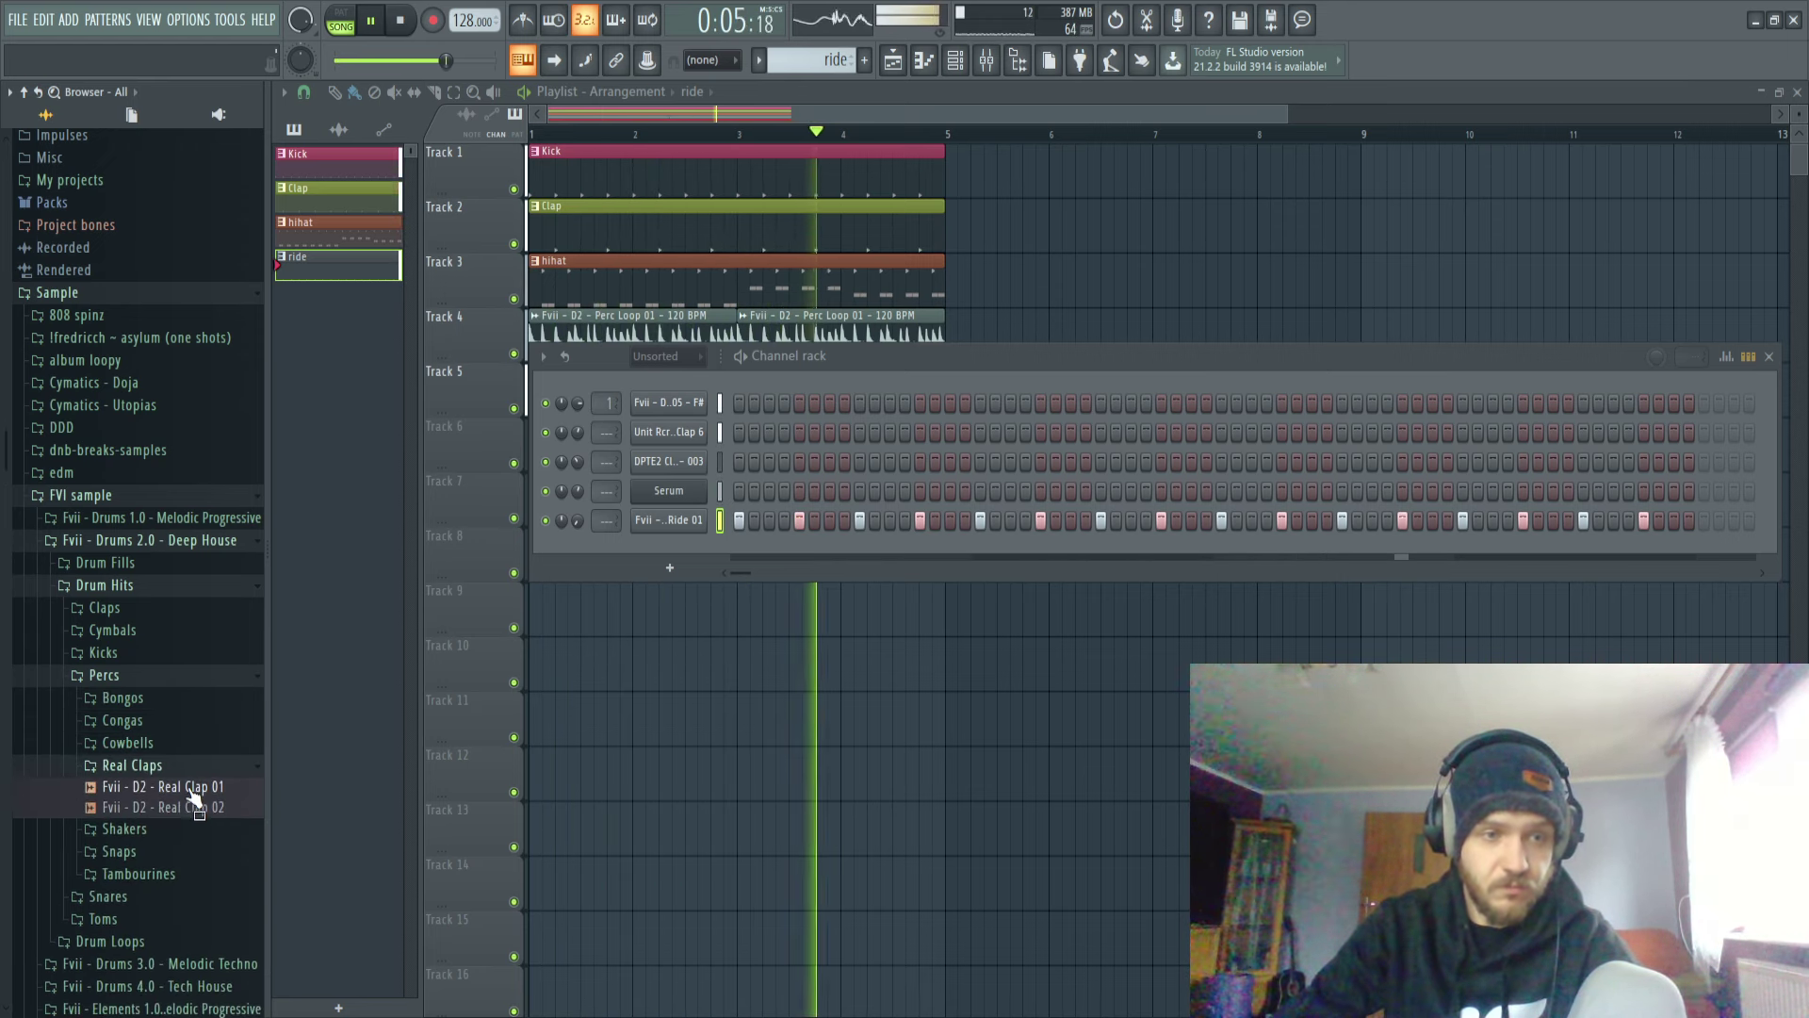
left_click(162, 767)
left_click(186, 813)
left_click(179, 853)
left_click(171, 813)
Audition the Deep House shaker samples 01 to 05 over the playing beat.
left_click(174, 789)
left_click(178, 809)
left_click(197, 832)
left_click(202, 853)
left_click(211, 873)
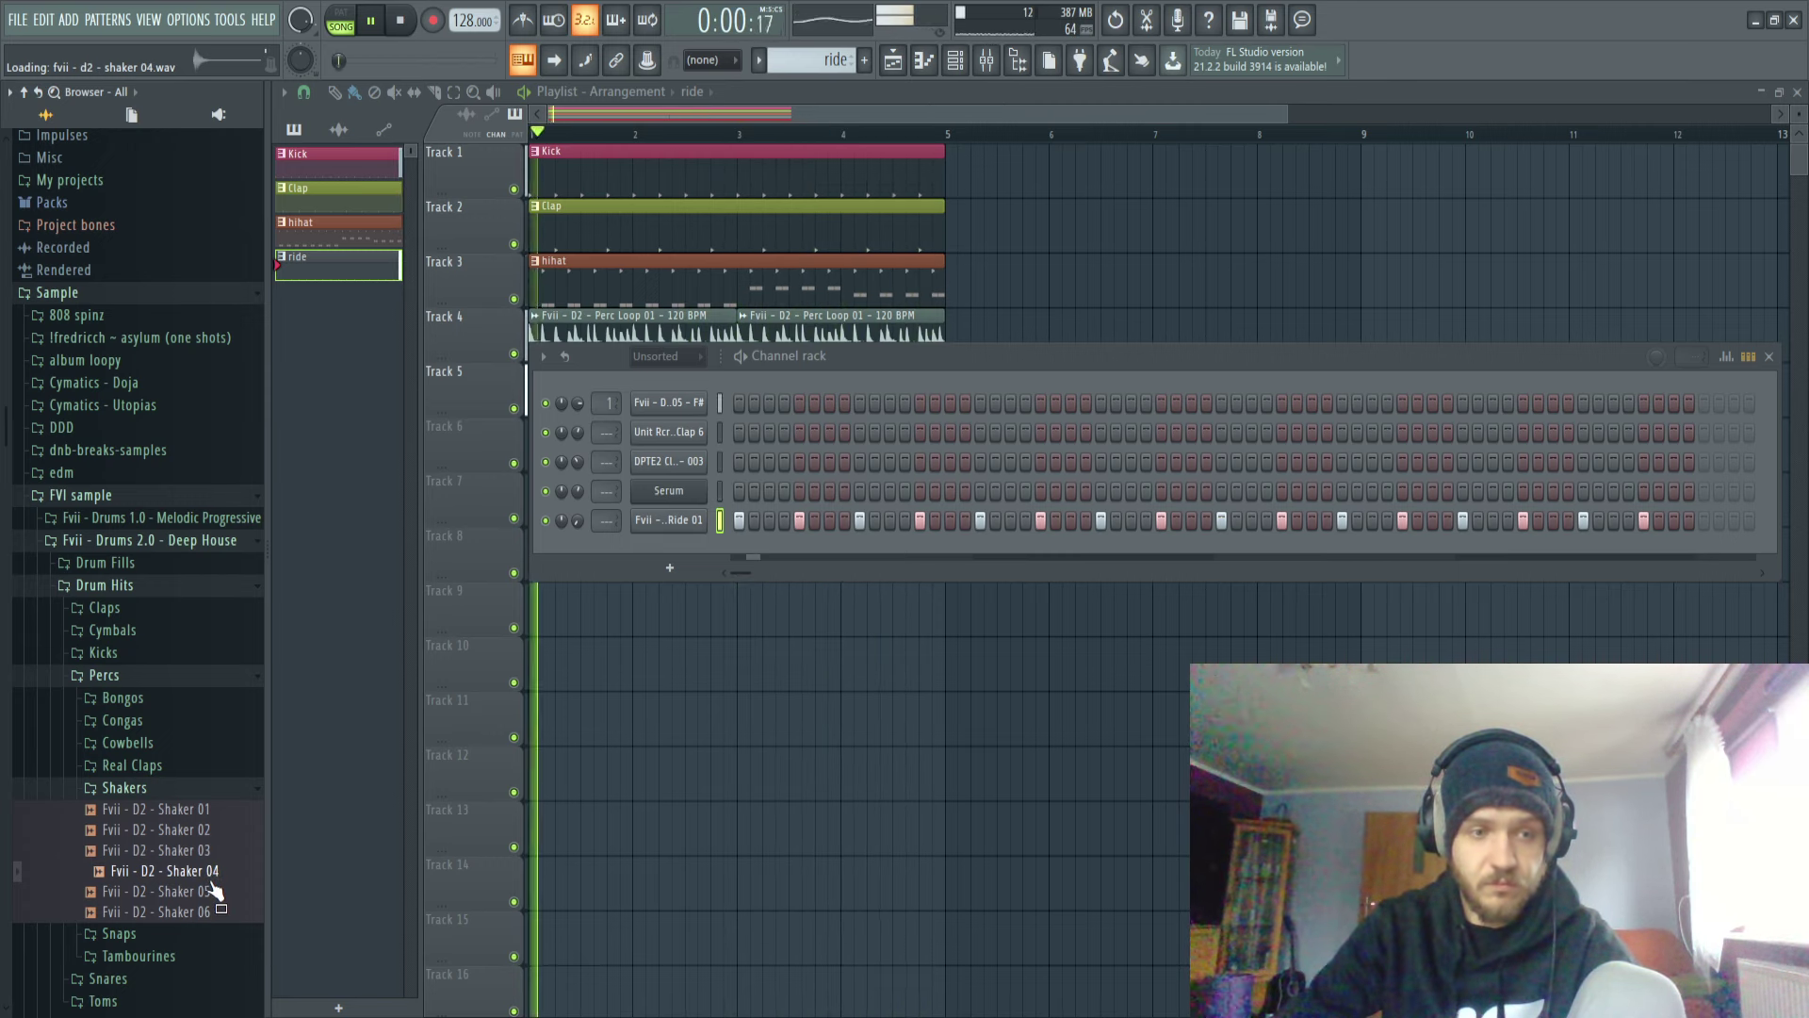
left_click(214, 893)
left_click(209, 854)
Add Shaker 04 as a new channel in the ride pattern and place hits on steps 3, 7, 11 and 15.
left_click_drag(210, 864, 722, 546)
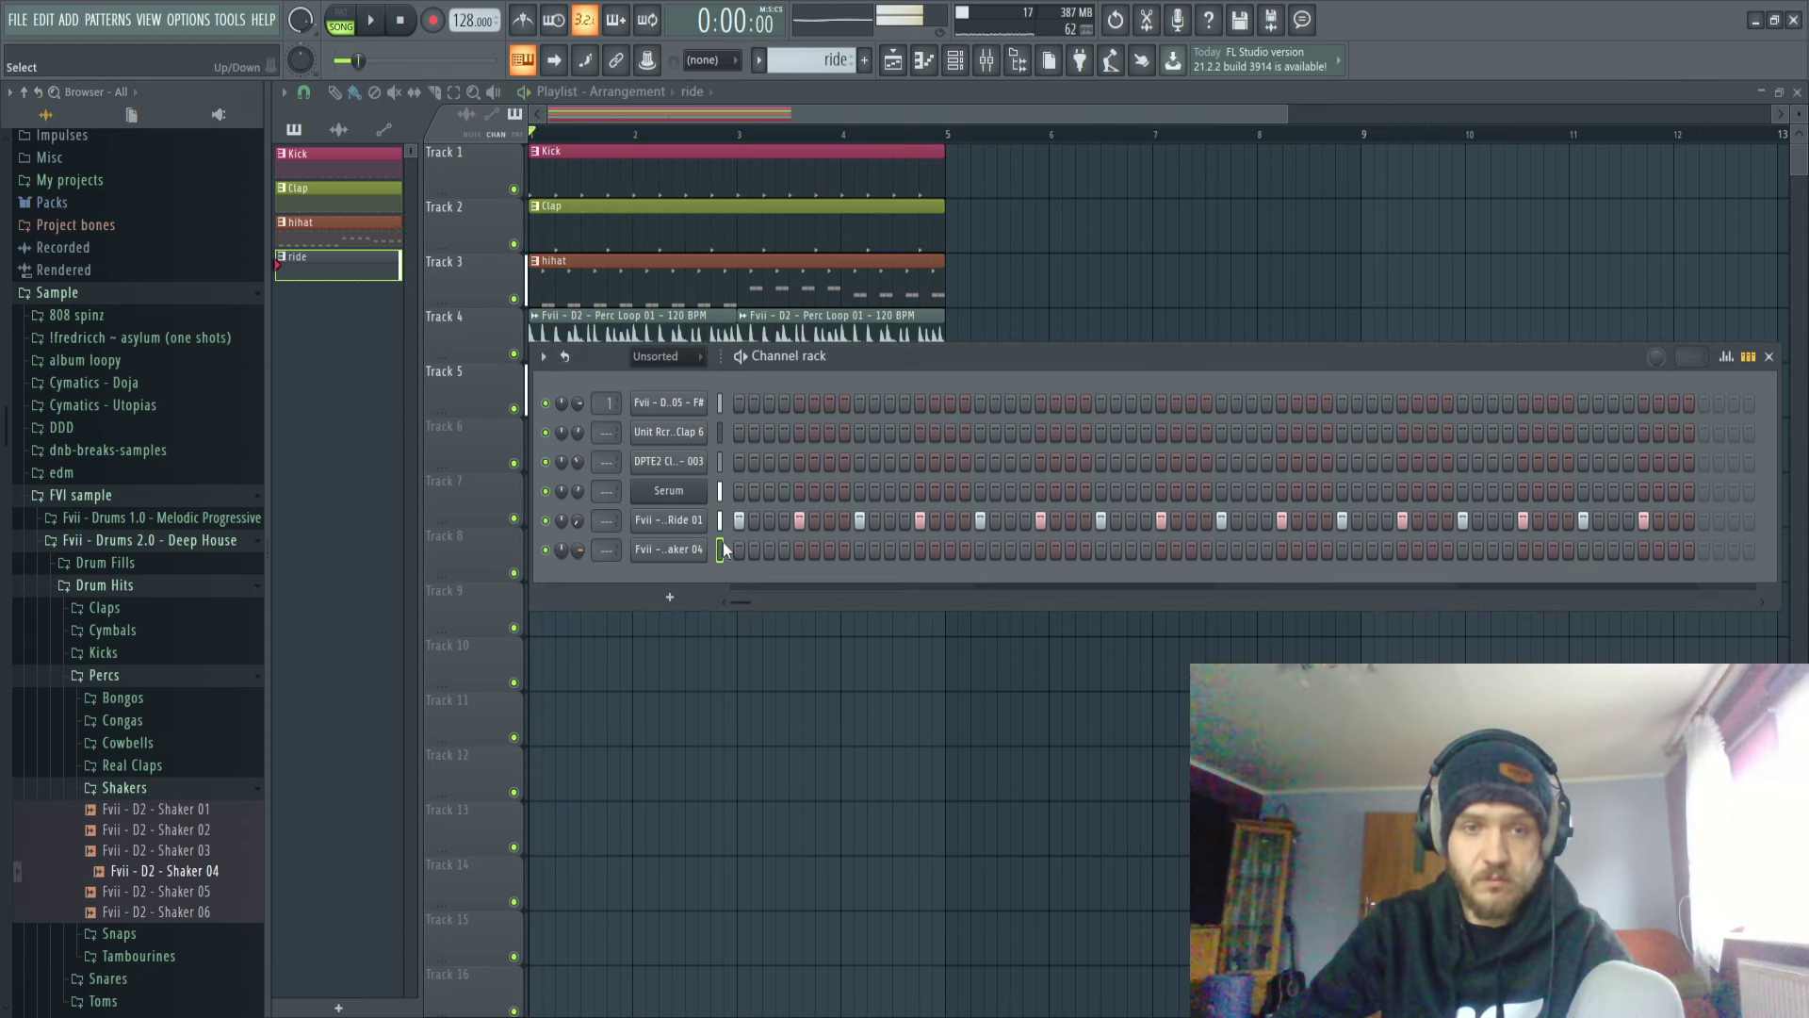
left_click(768, 550)
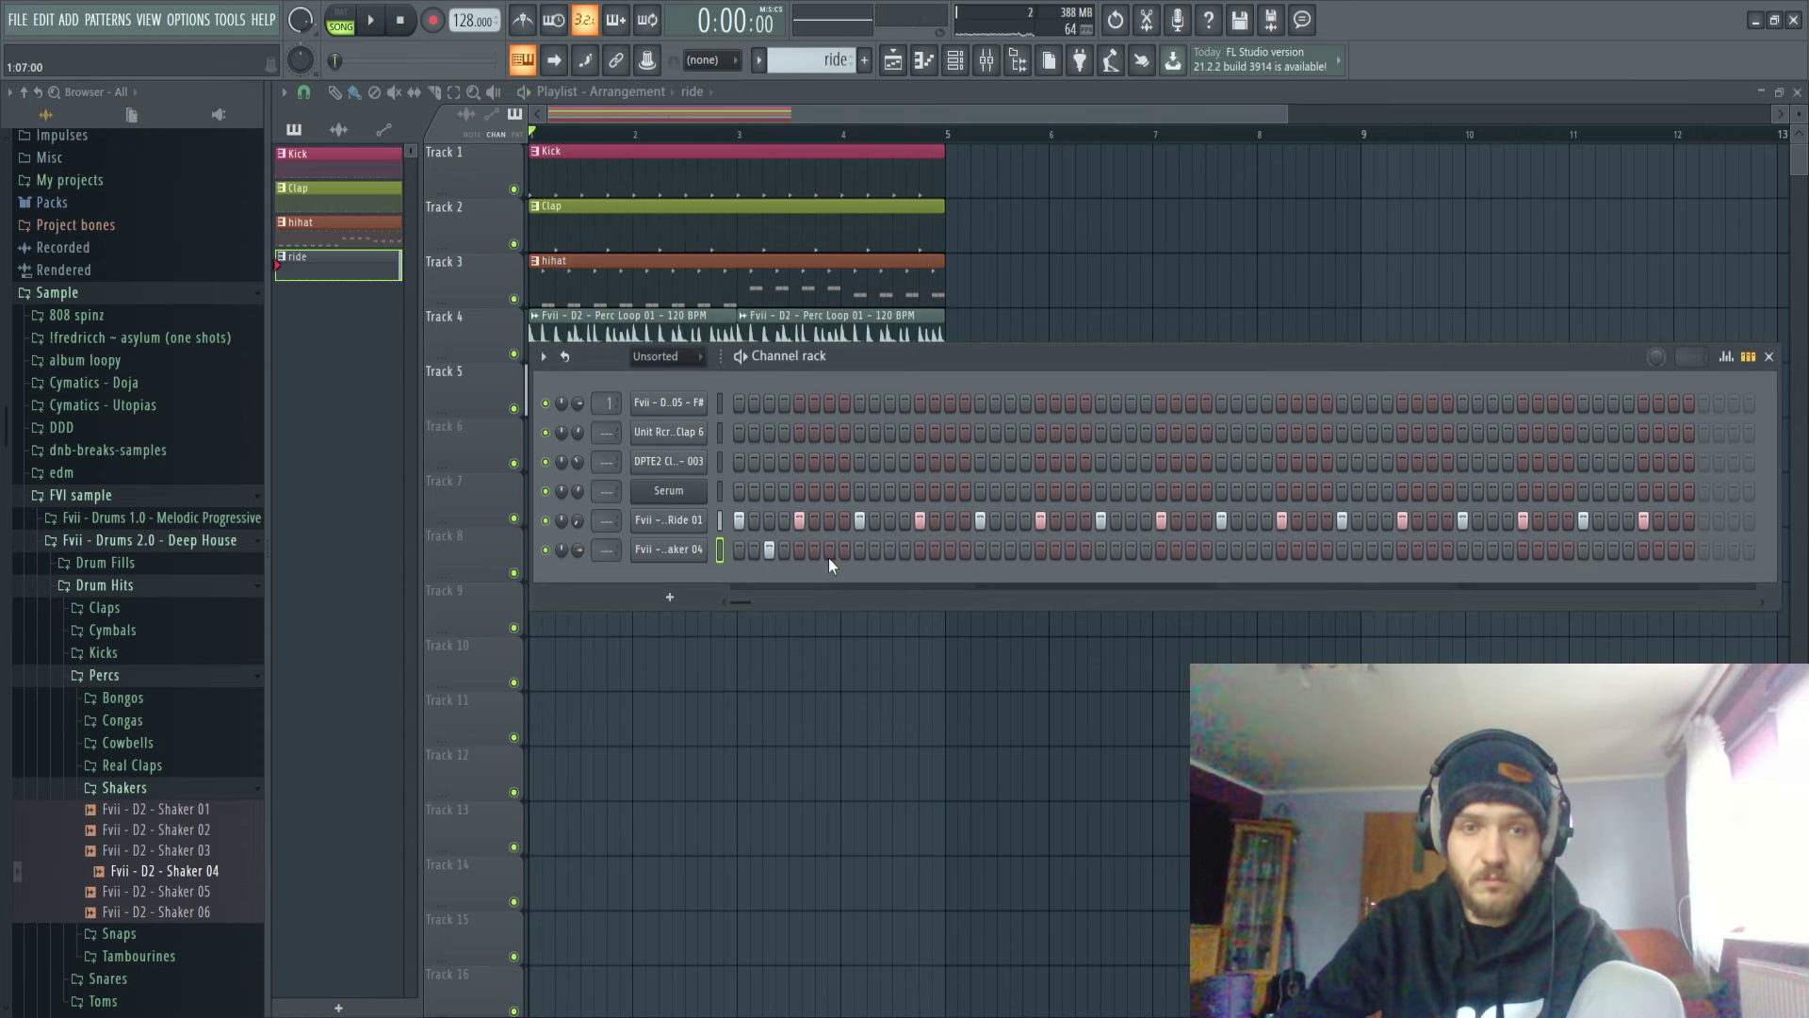
left_click(890, 550)
key("space")
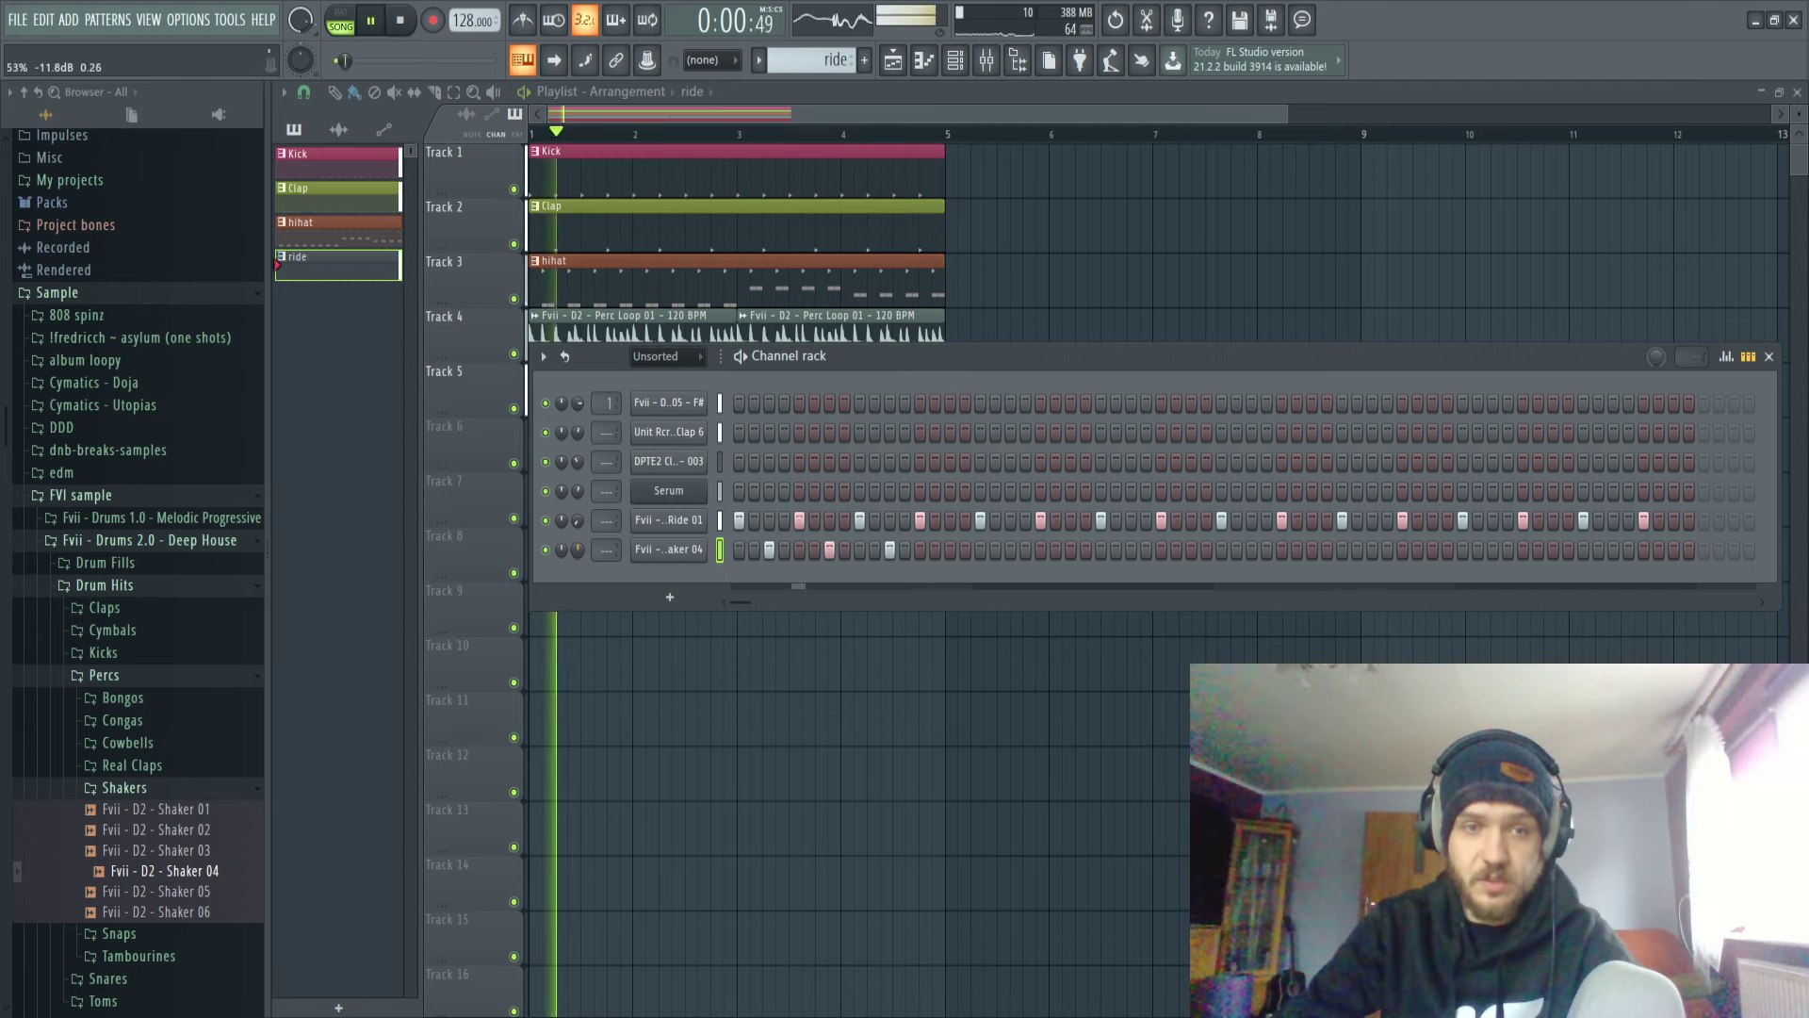
key("space")
left_click(951, 550)
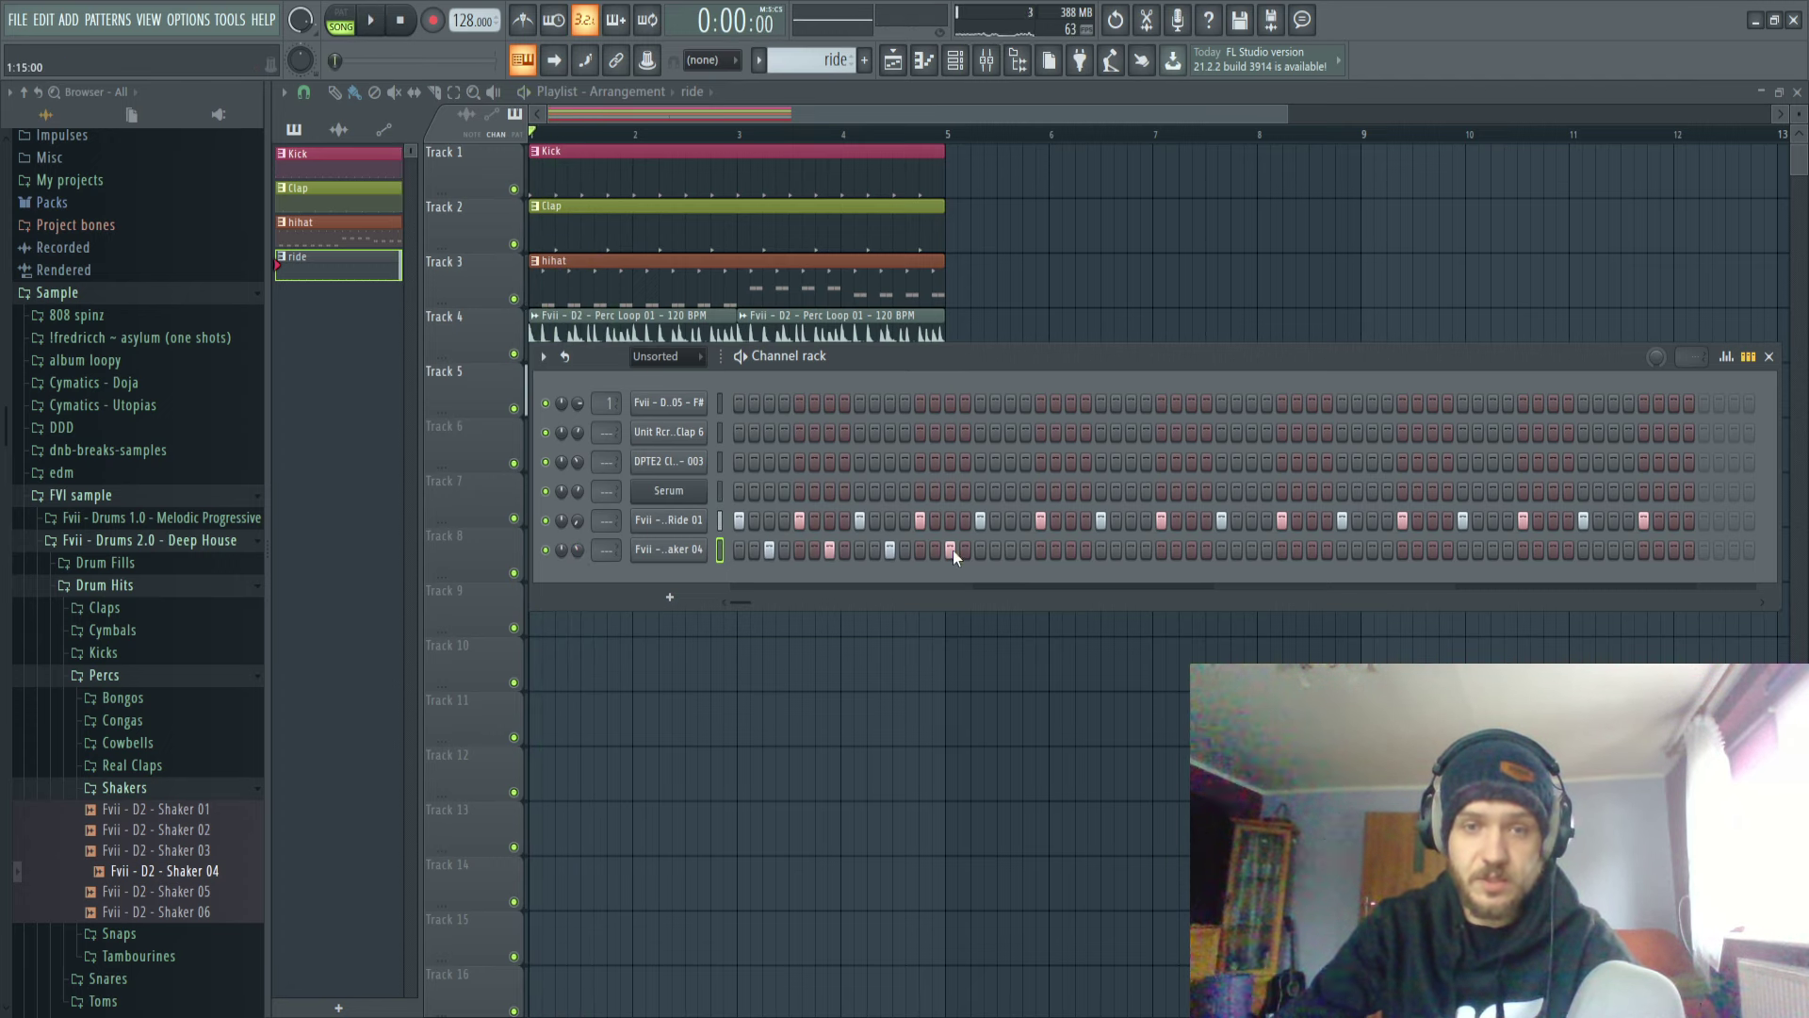
Repeat the first bar of Shaker 04 notes three times in the piano roll to fill bars 2 to 4.
key("F7")
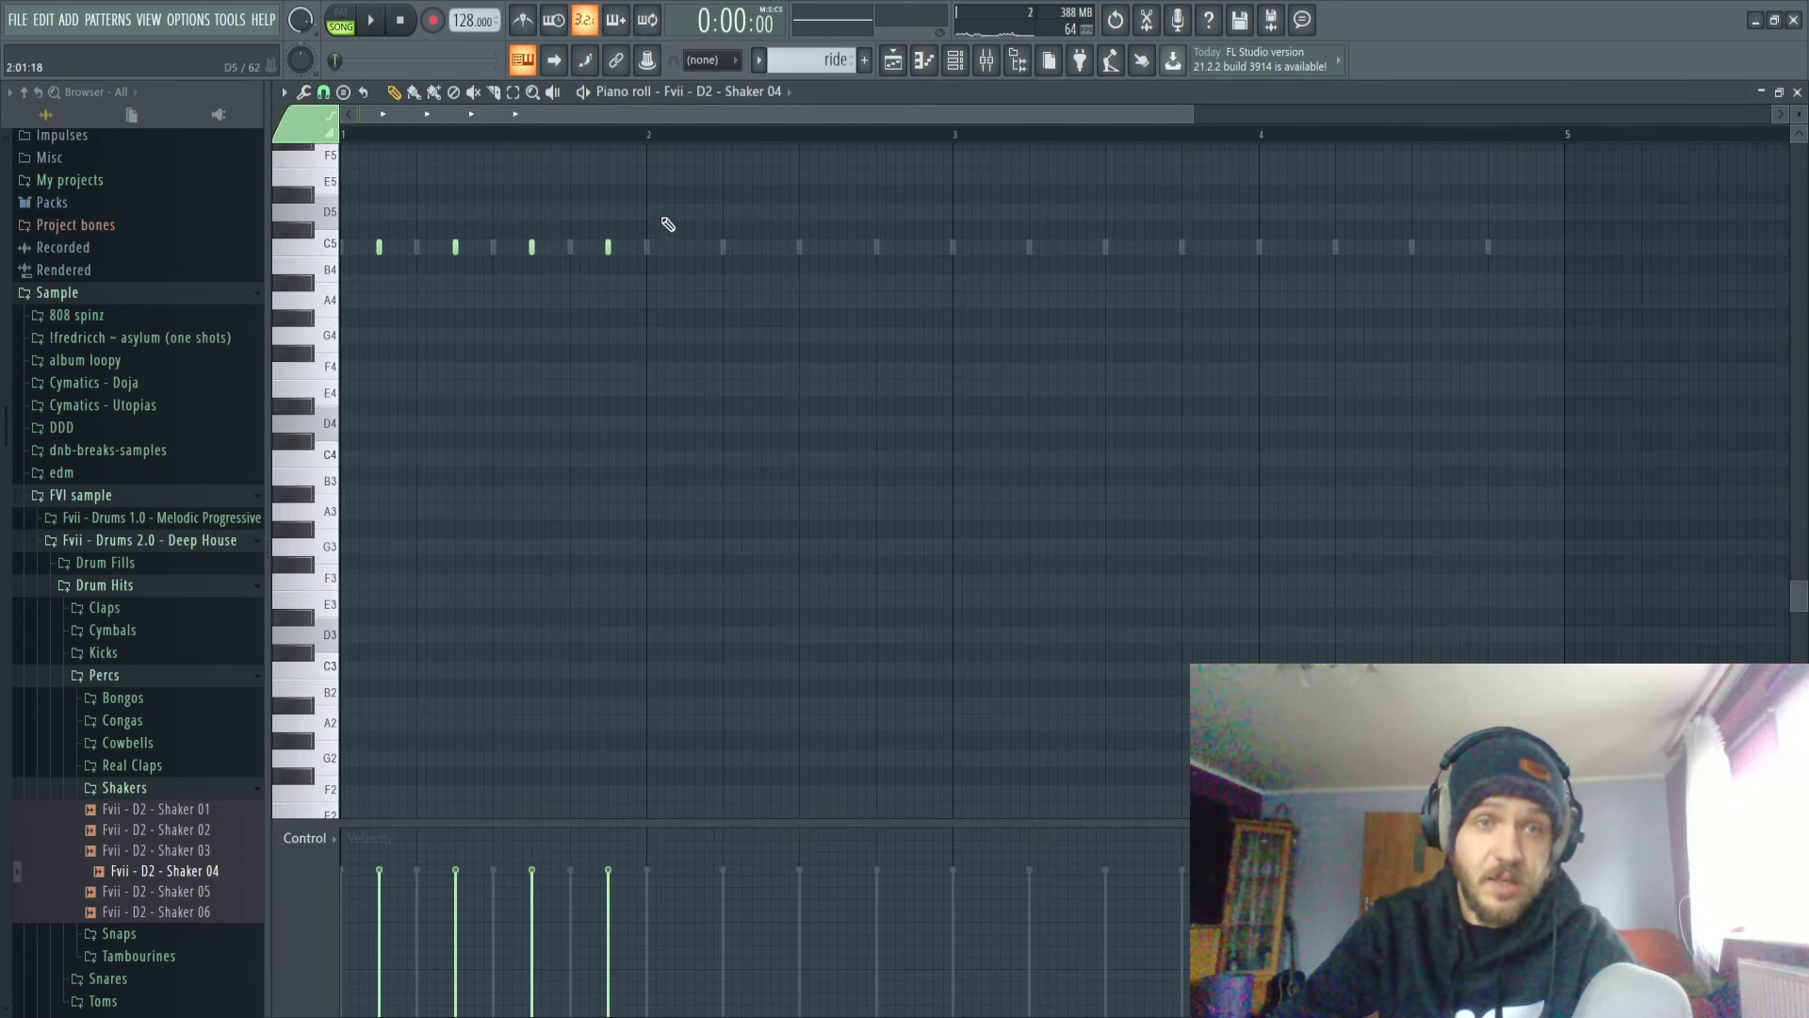
left_click_drag(650, 142, 3, 200)
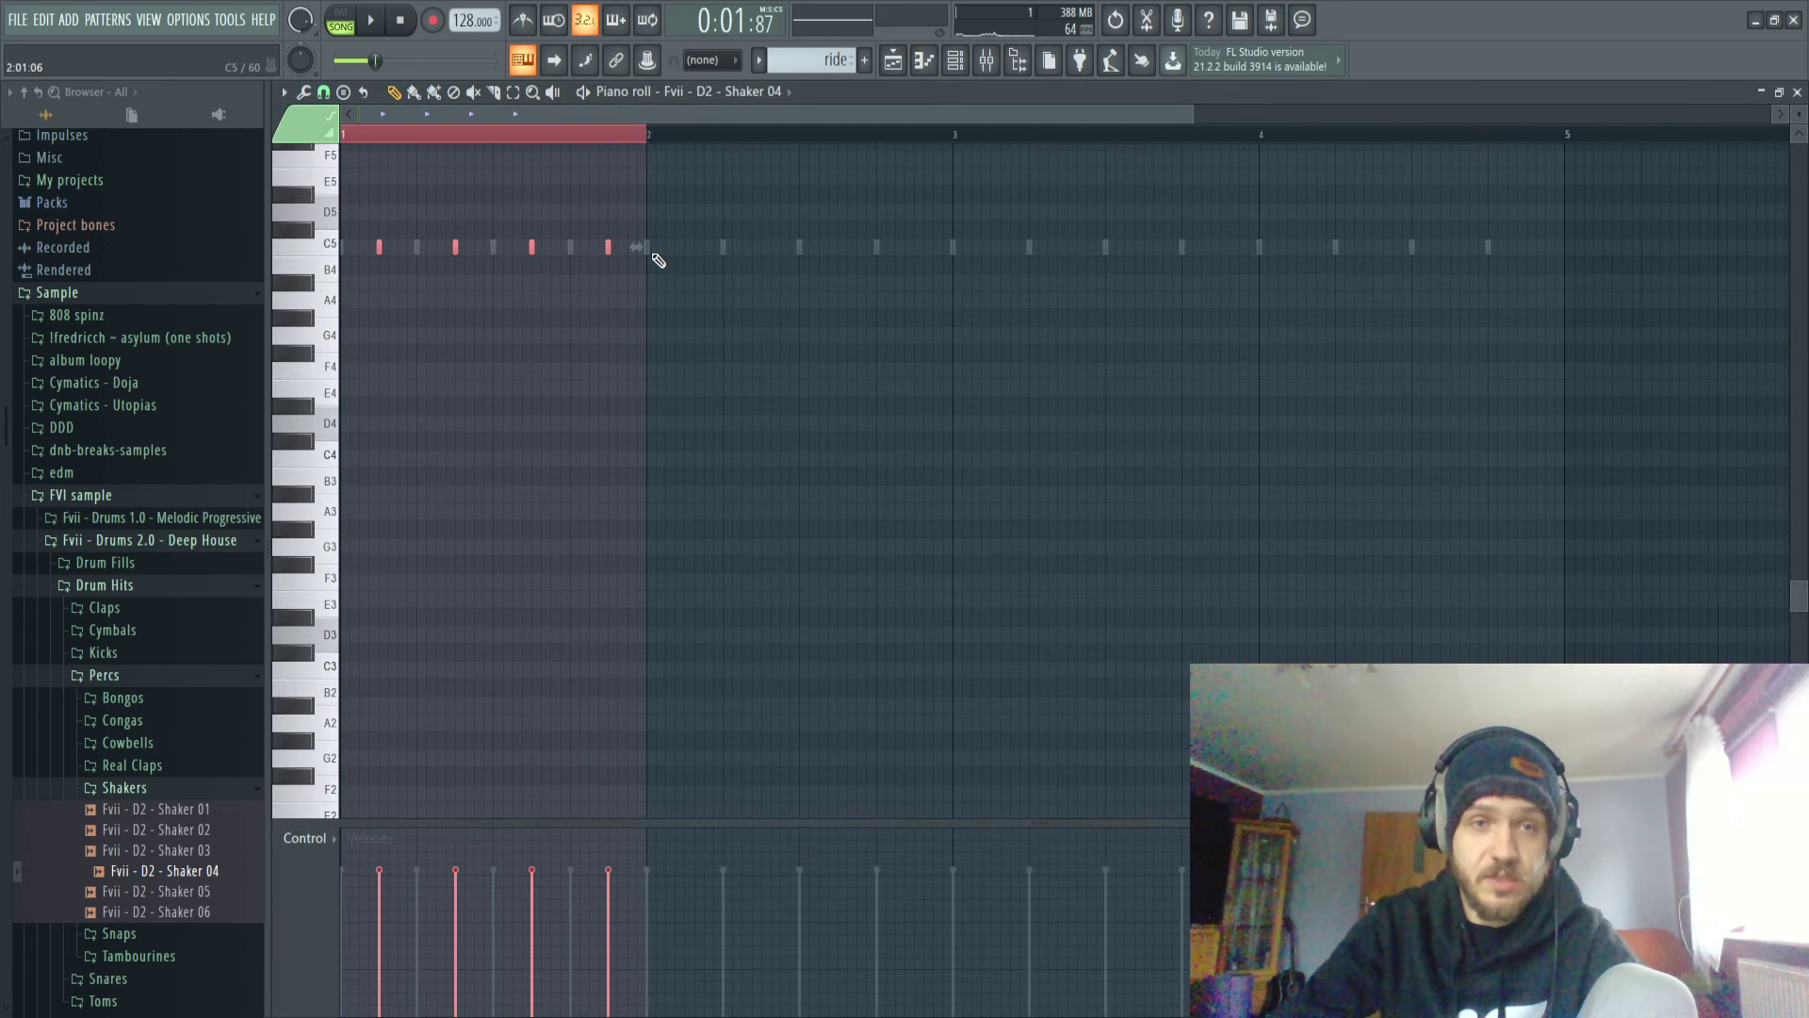
key("ctrl+b")
key("ctrl+b")
key("ctrl+b")
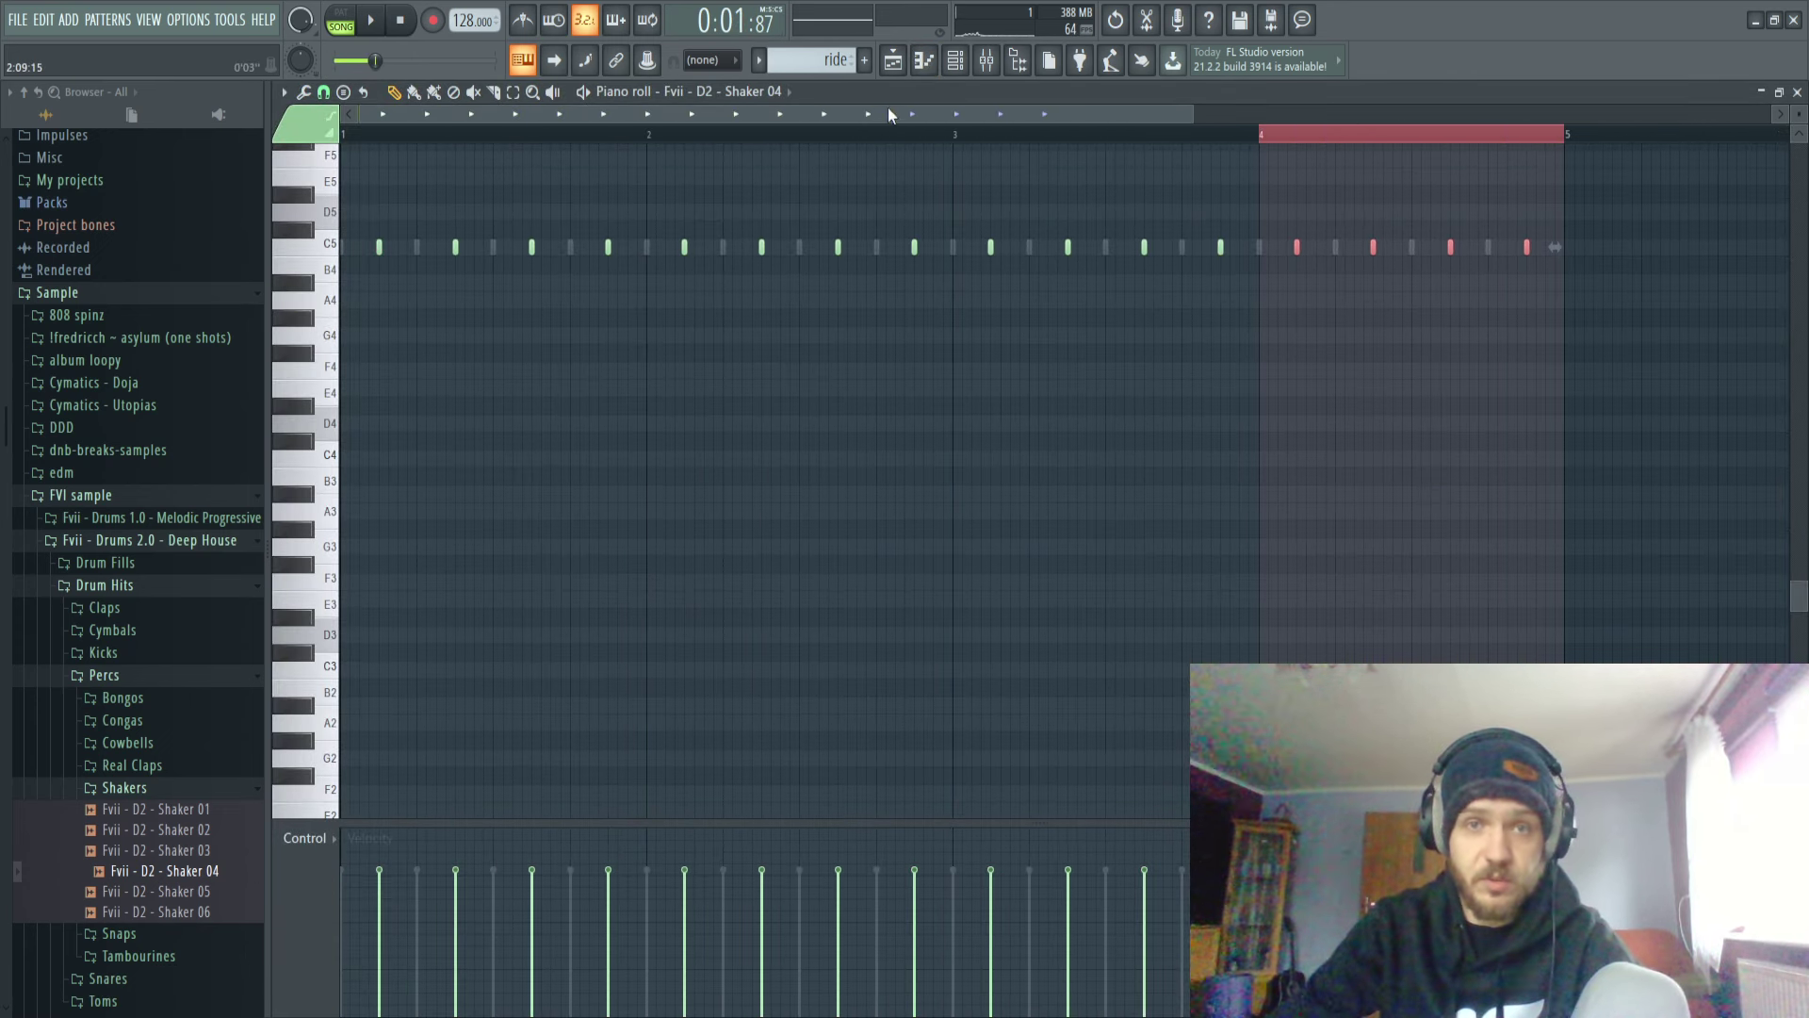
Split the ride pattern into separate Ride 01 and Shaker 04 patterns and place the shaker clip on Track 6 at bar 1.
left_click(886, 74)
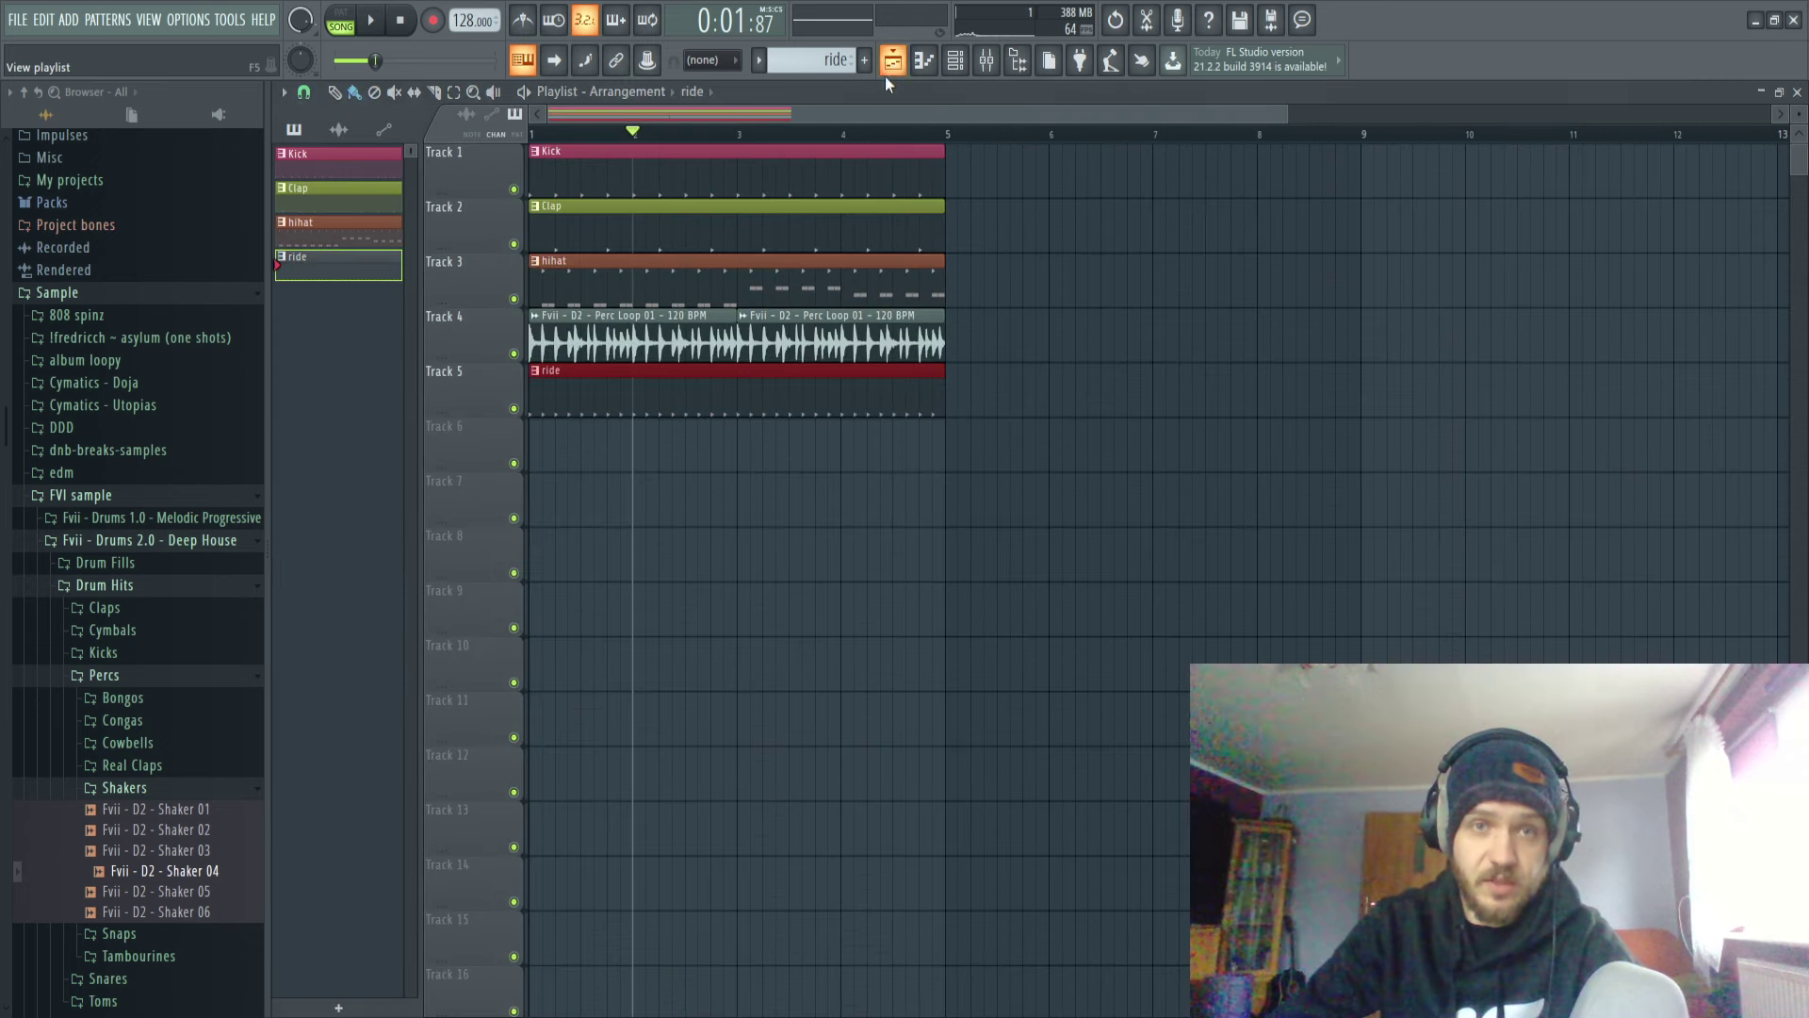
left_click(959, 61)
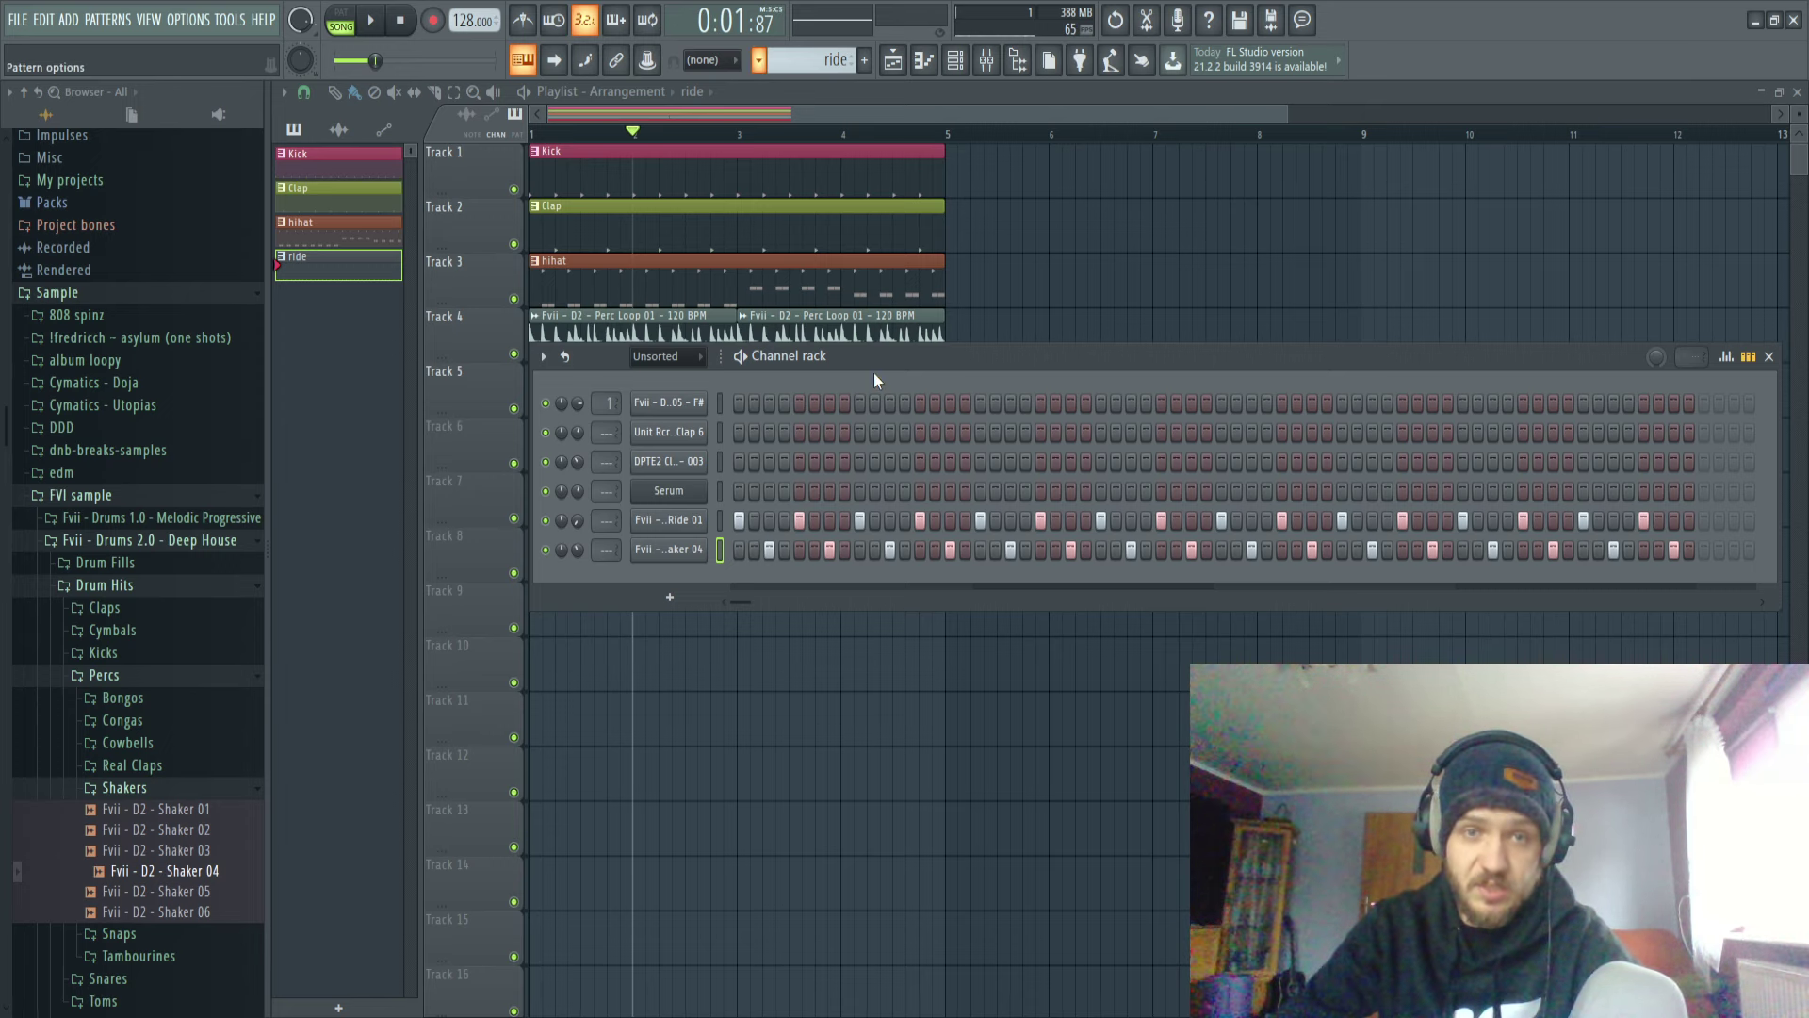
key("ctrl+shift+s")
left_click_drag(370, 311, 563, 434)
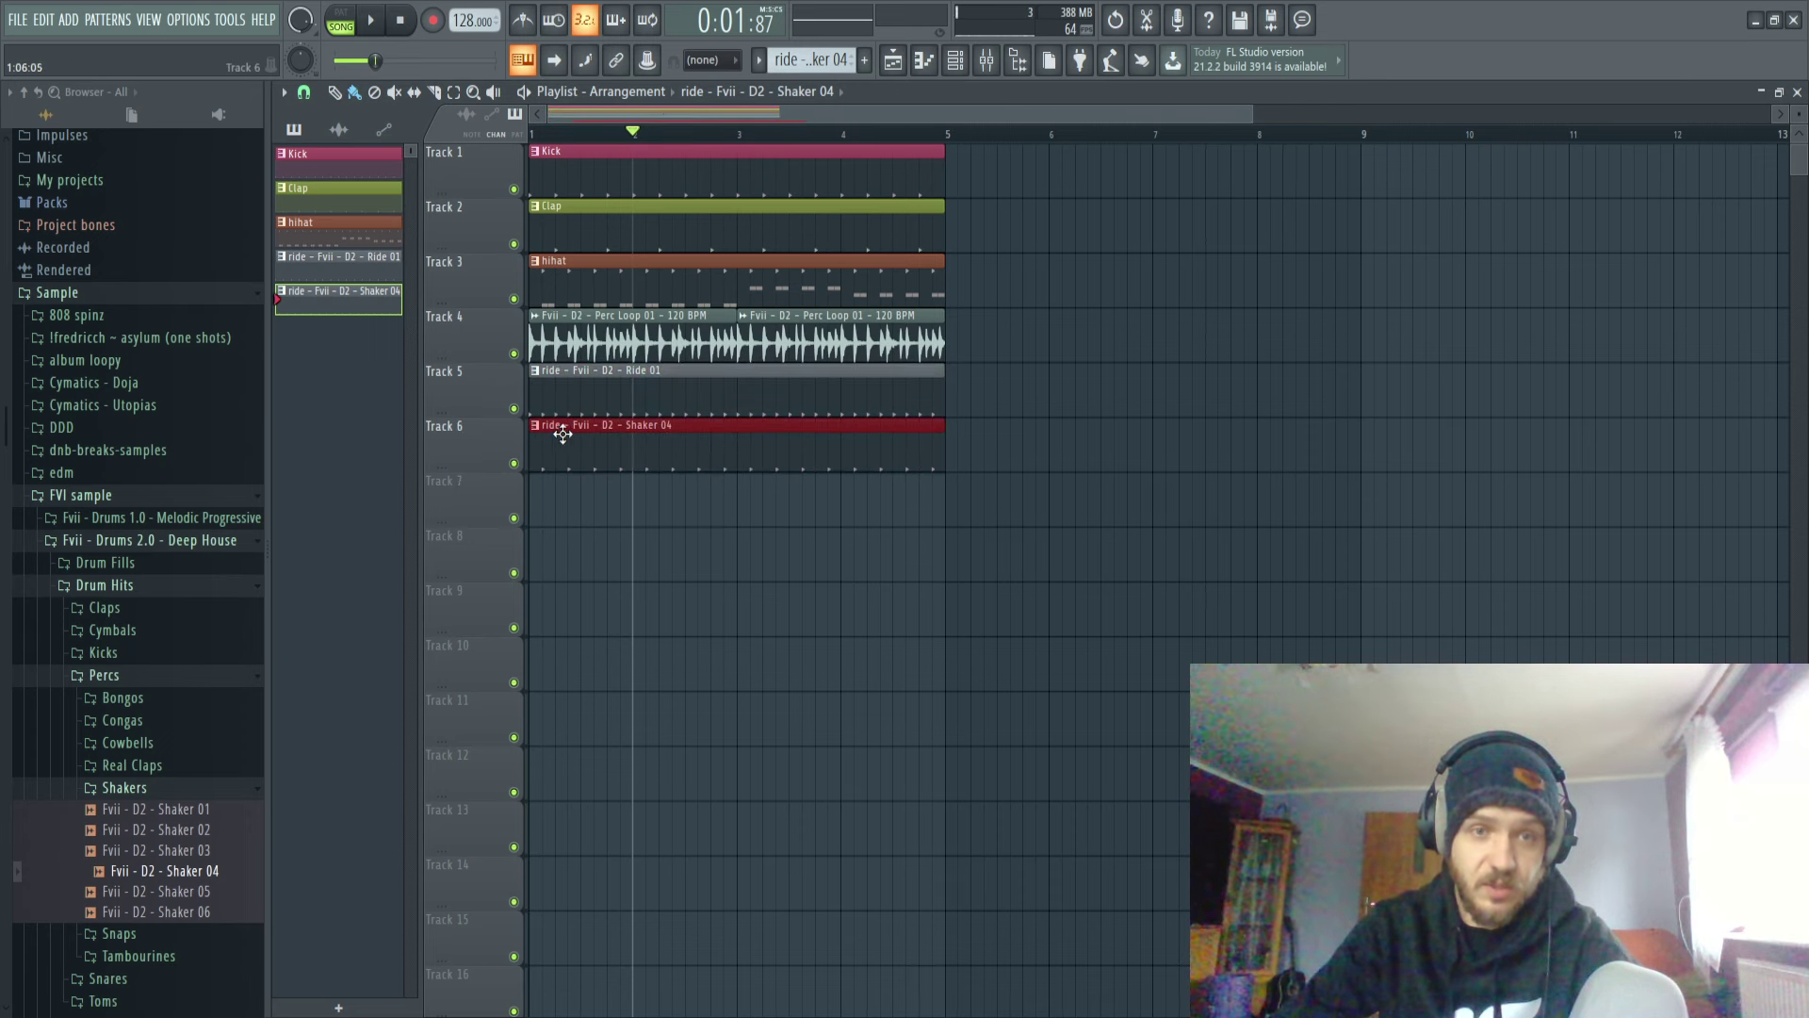
left_click(958, 66)
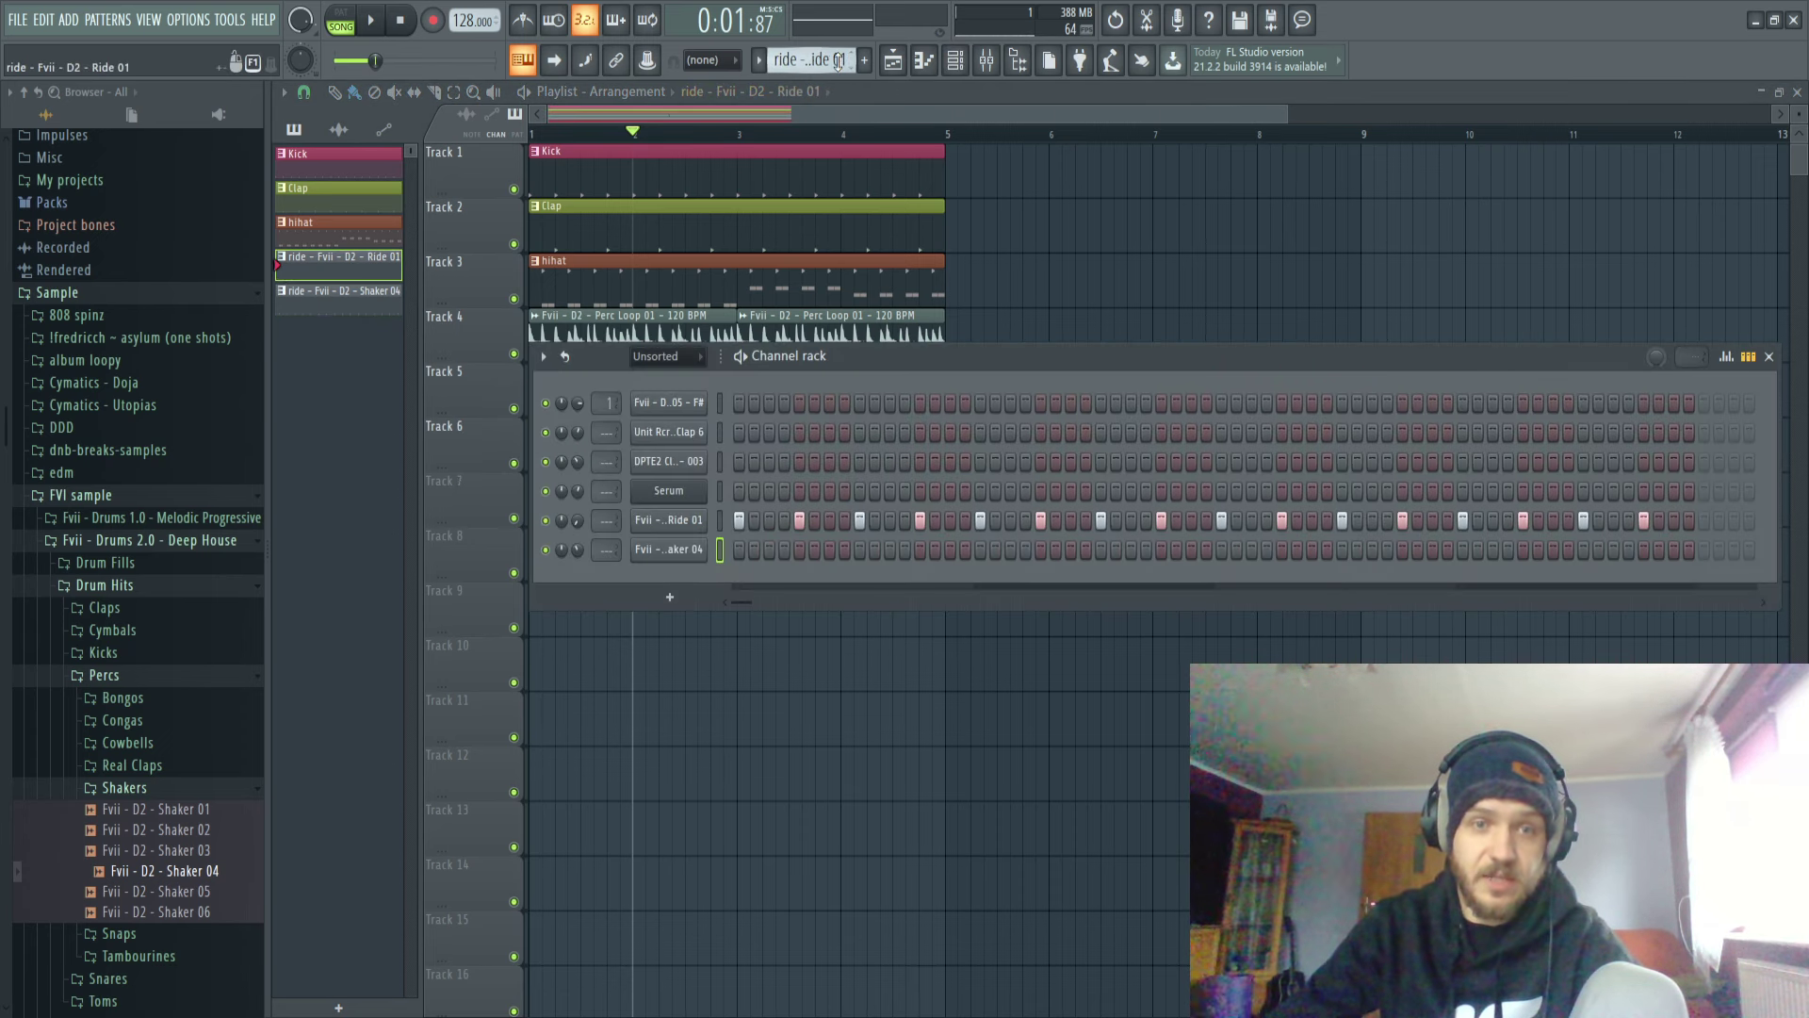
left_click(637, 140)
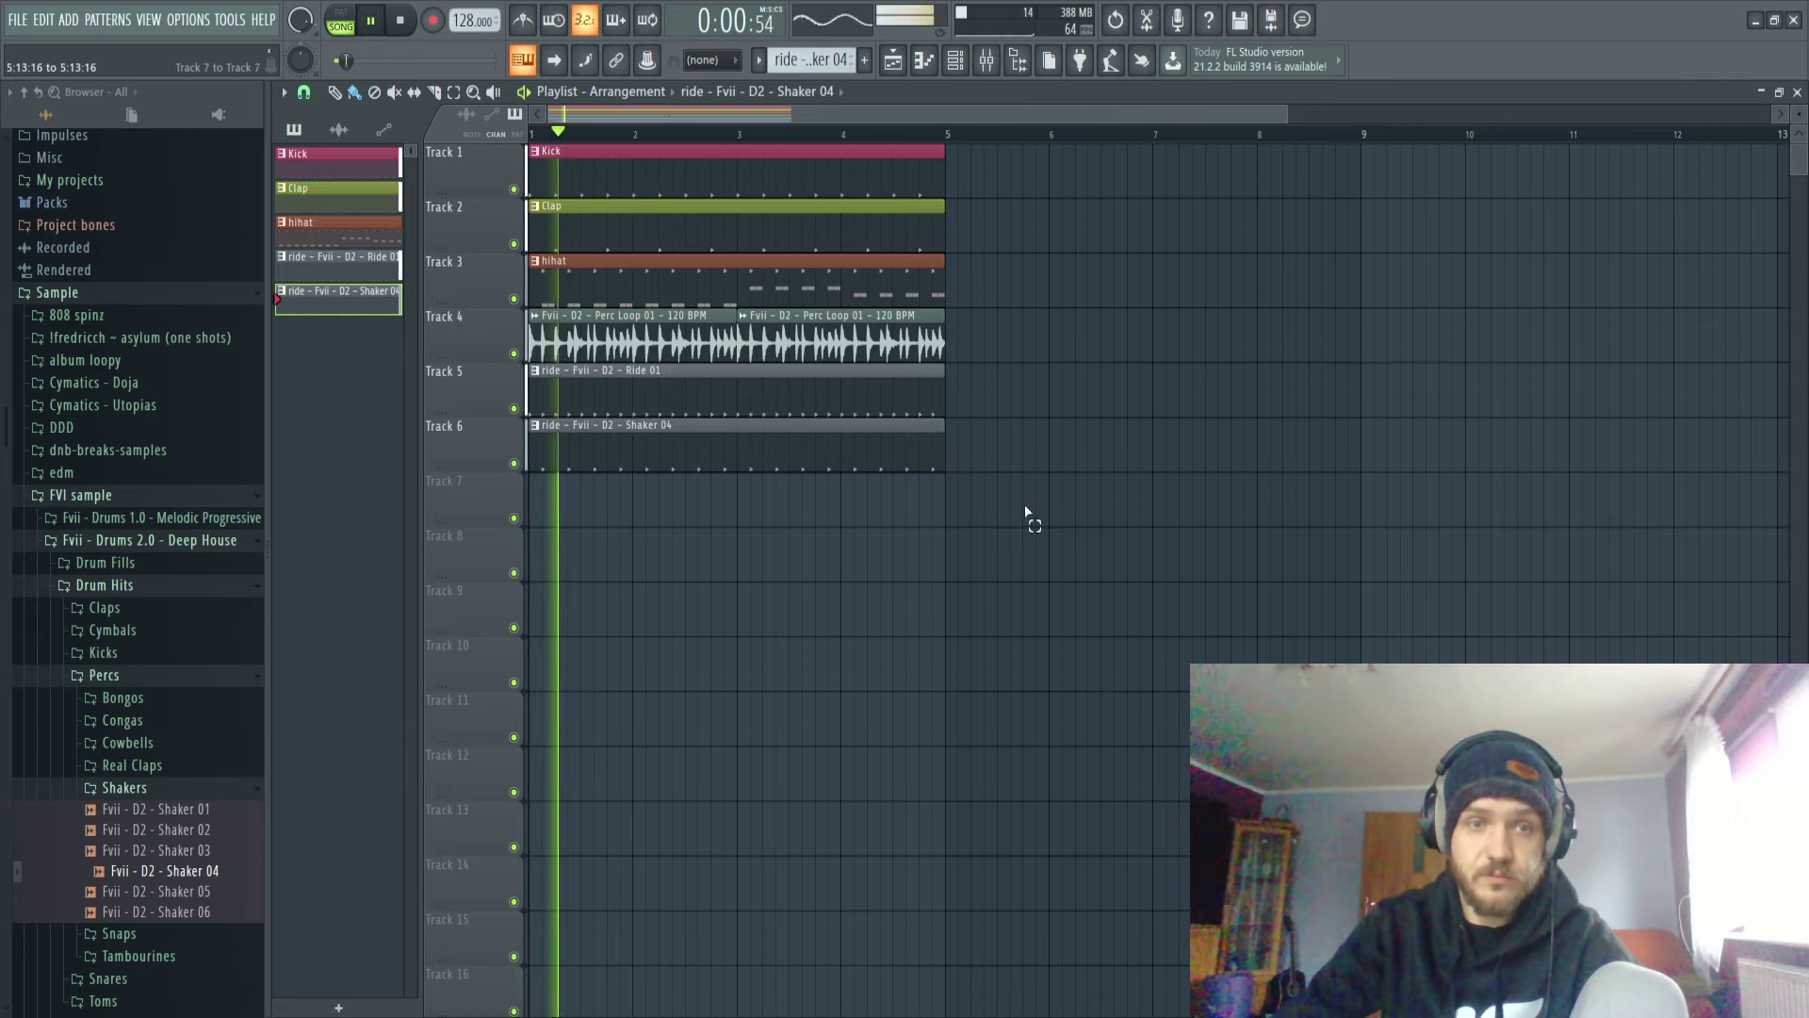
Duplicate all playlist clips from bars 1 to 4 into bars 5 to 8.
key("ctrl+a")
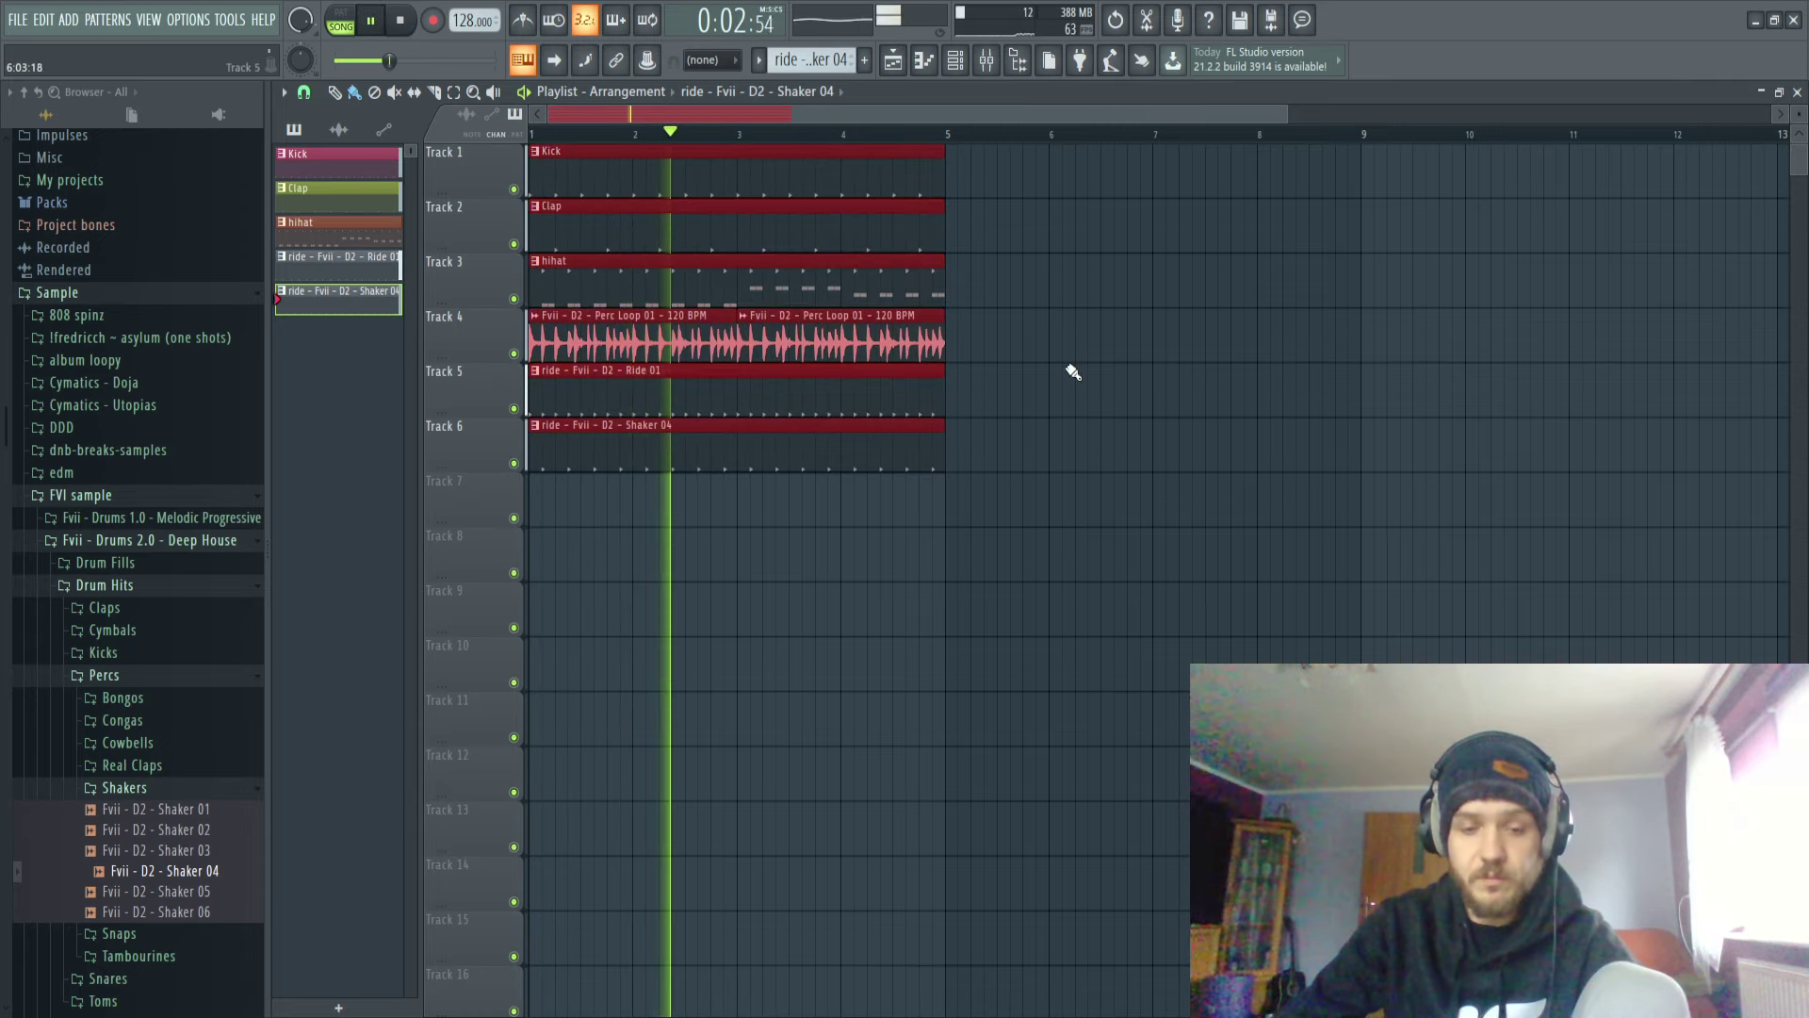
key("ctrl+b")
left_click(1165, 670, "ctrl")
Delete both Perc Loop 01 clips from bars 1 to 4 on Track 4 and play the arrangement.
key("space")
right_click(838, 341)
right_click(632, 343)
key("space")
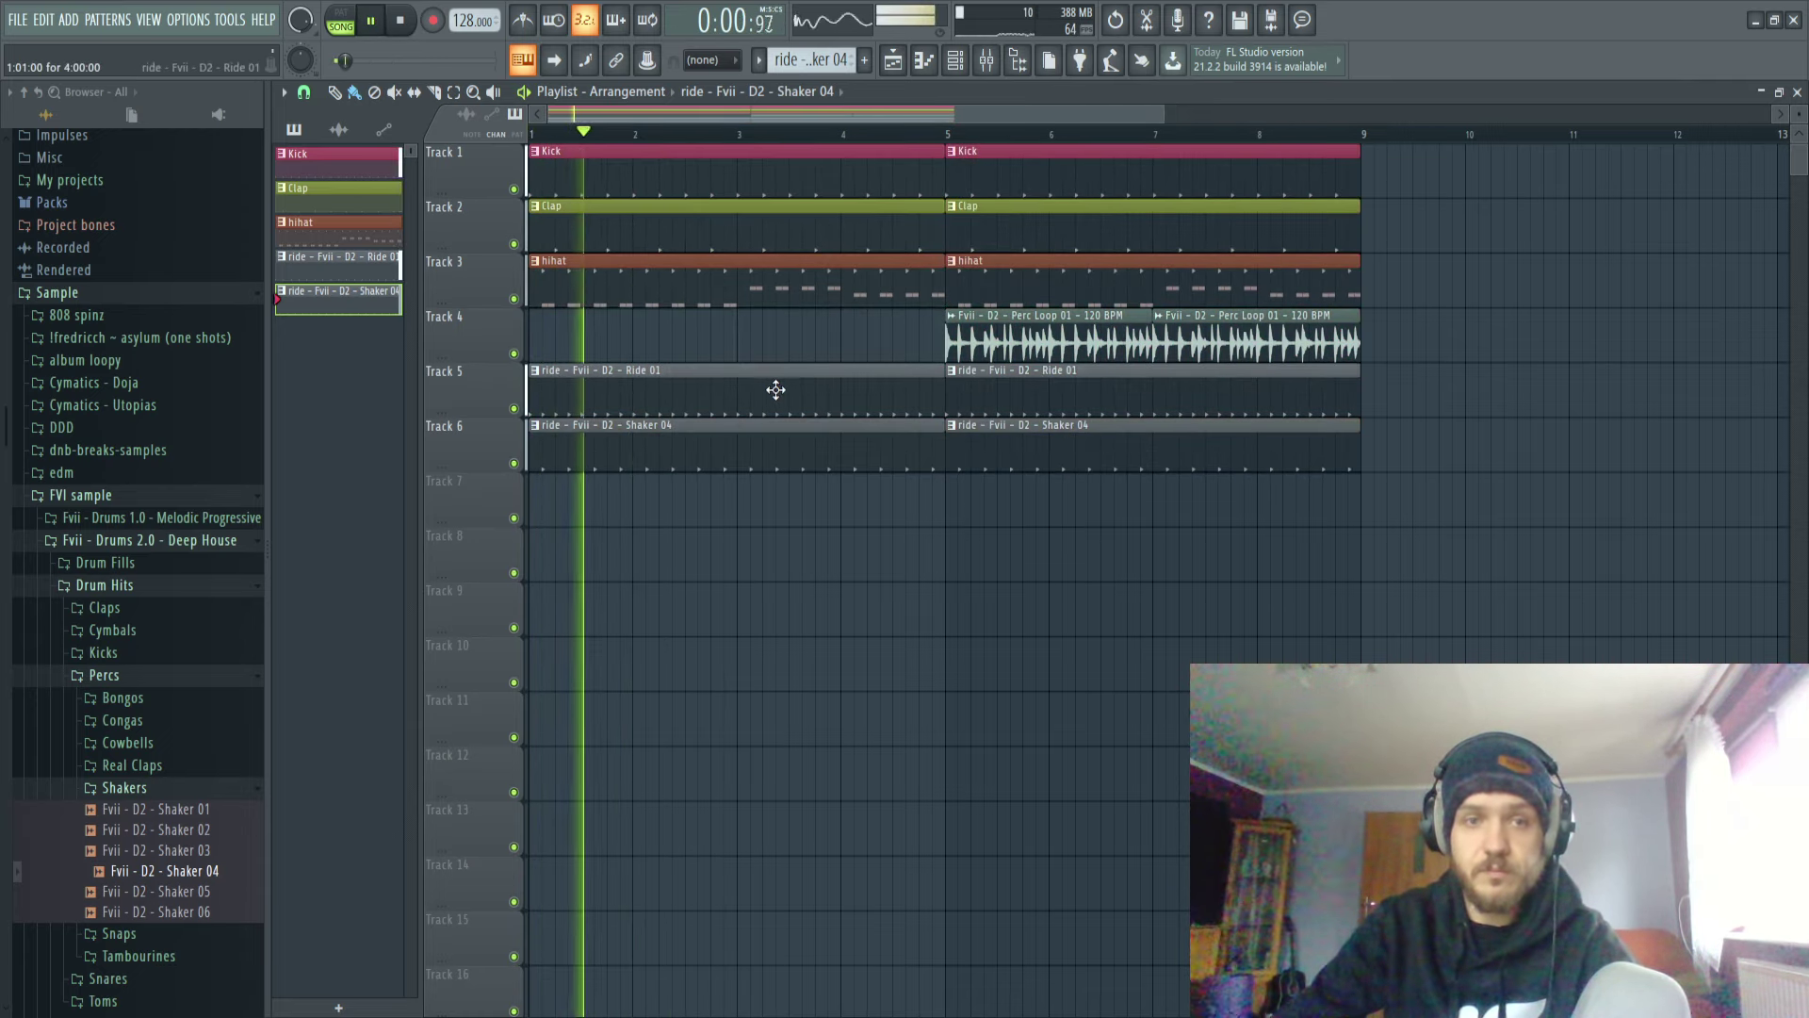
scroll(723, 449, "down", 2)
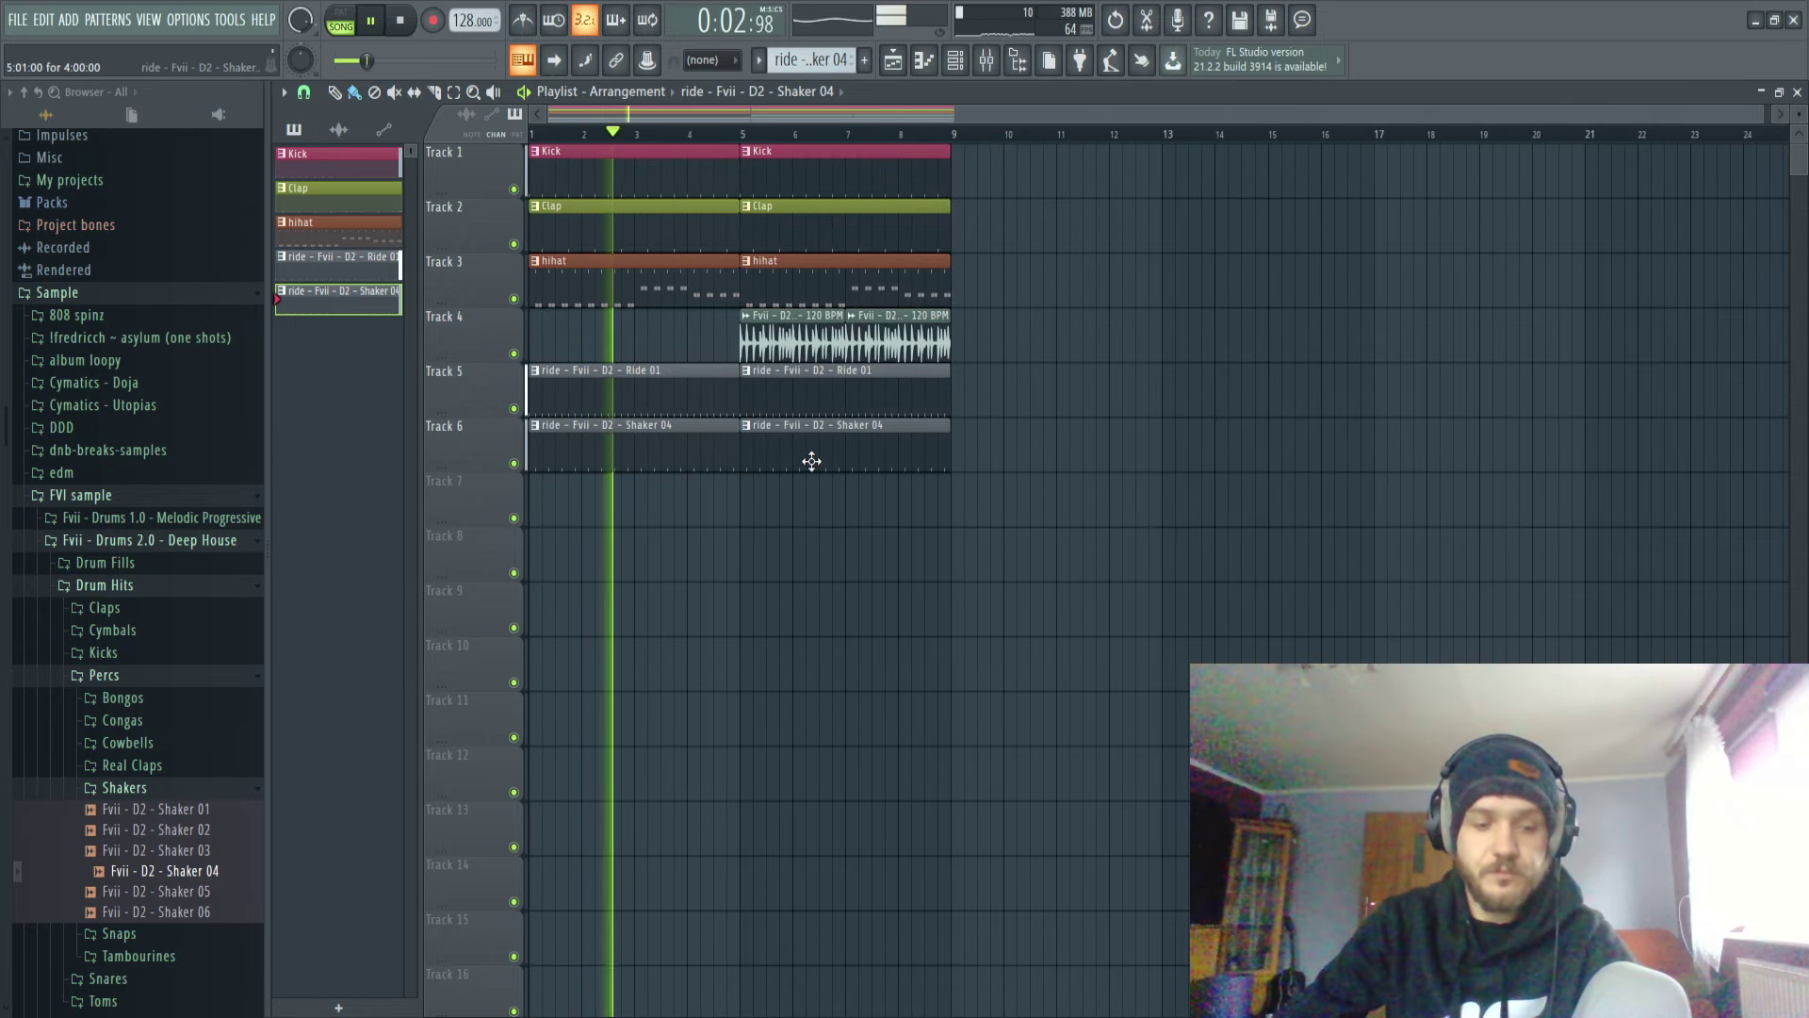
Copy the two Perc Loop 01 clips back into bars 1 to 4 on Track 4.
left_click(179, 790)
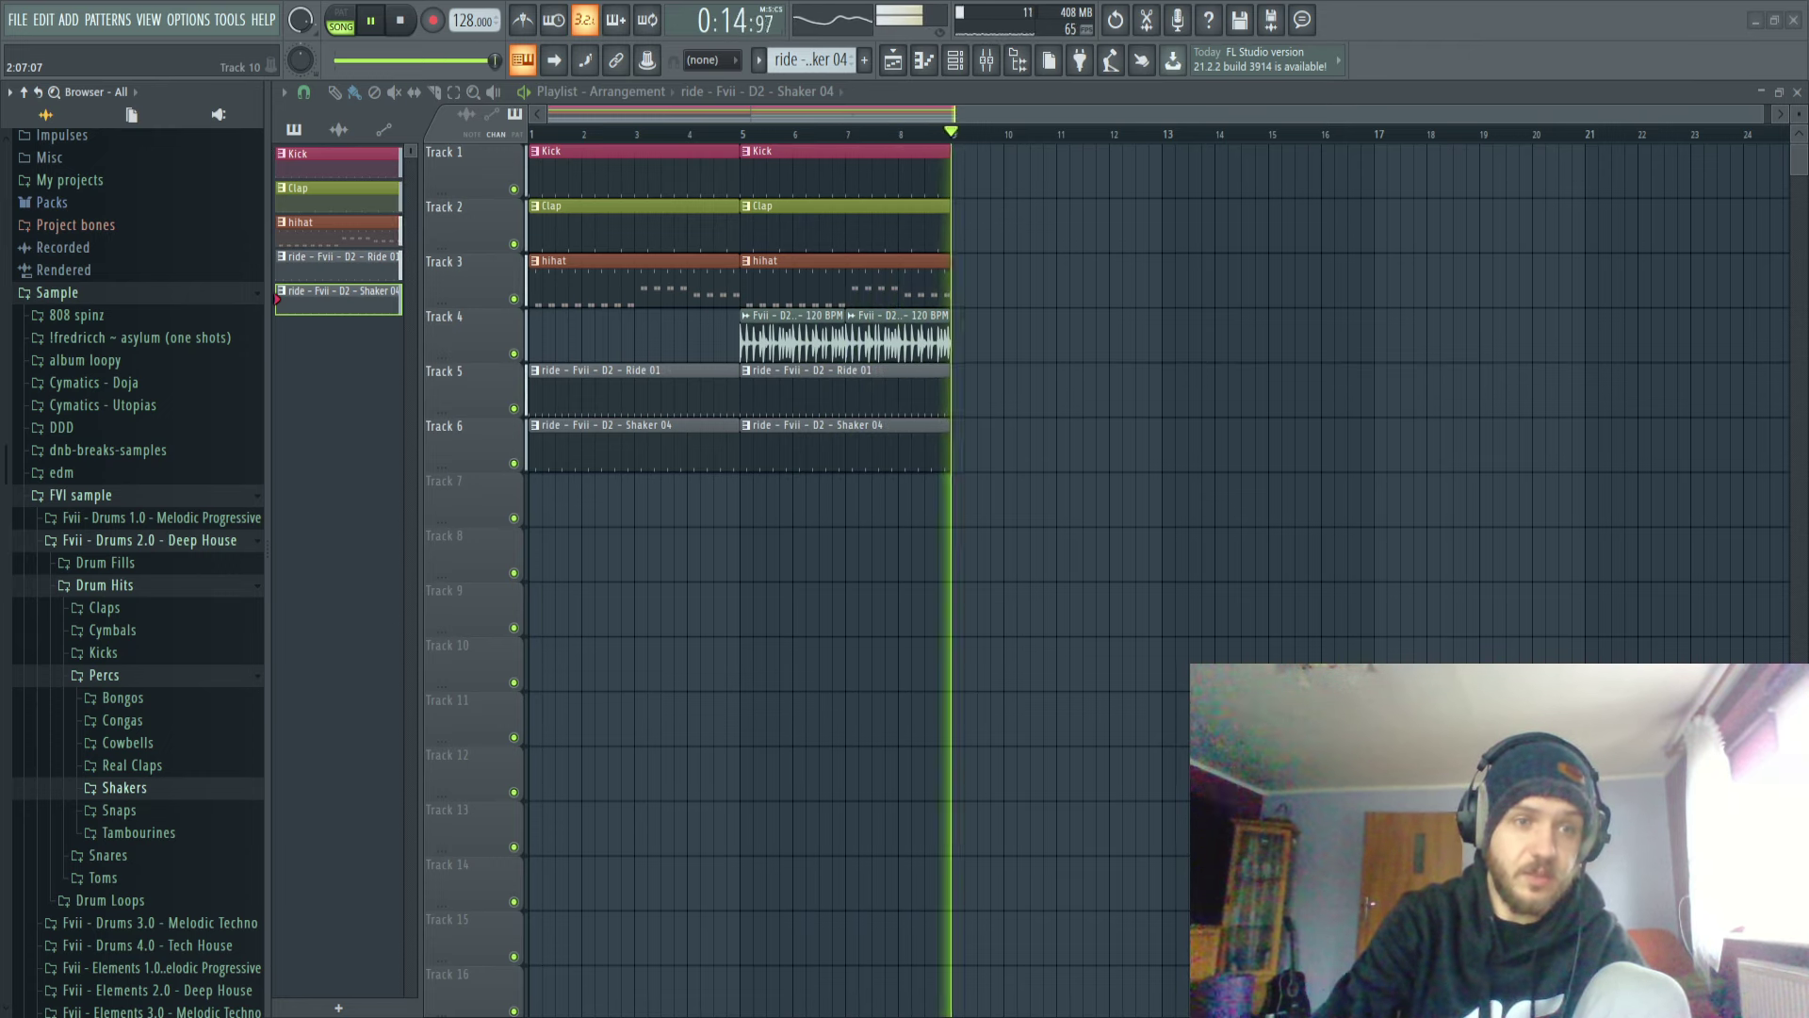
key("space")
left_click_drag(941, 338, 0, 352)
Audition the Deep House tambourine samples 02 and 04 to 07 over the playing beat.
key("space")
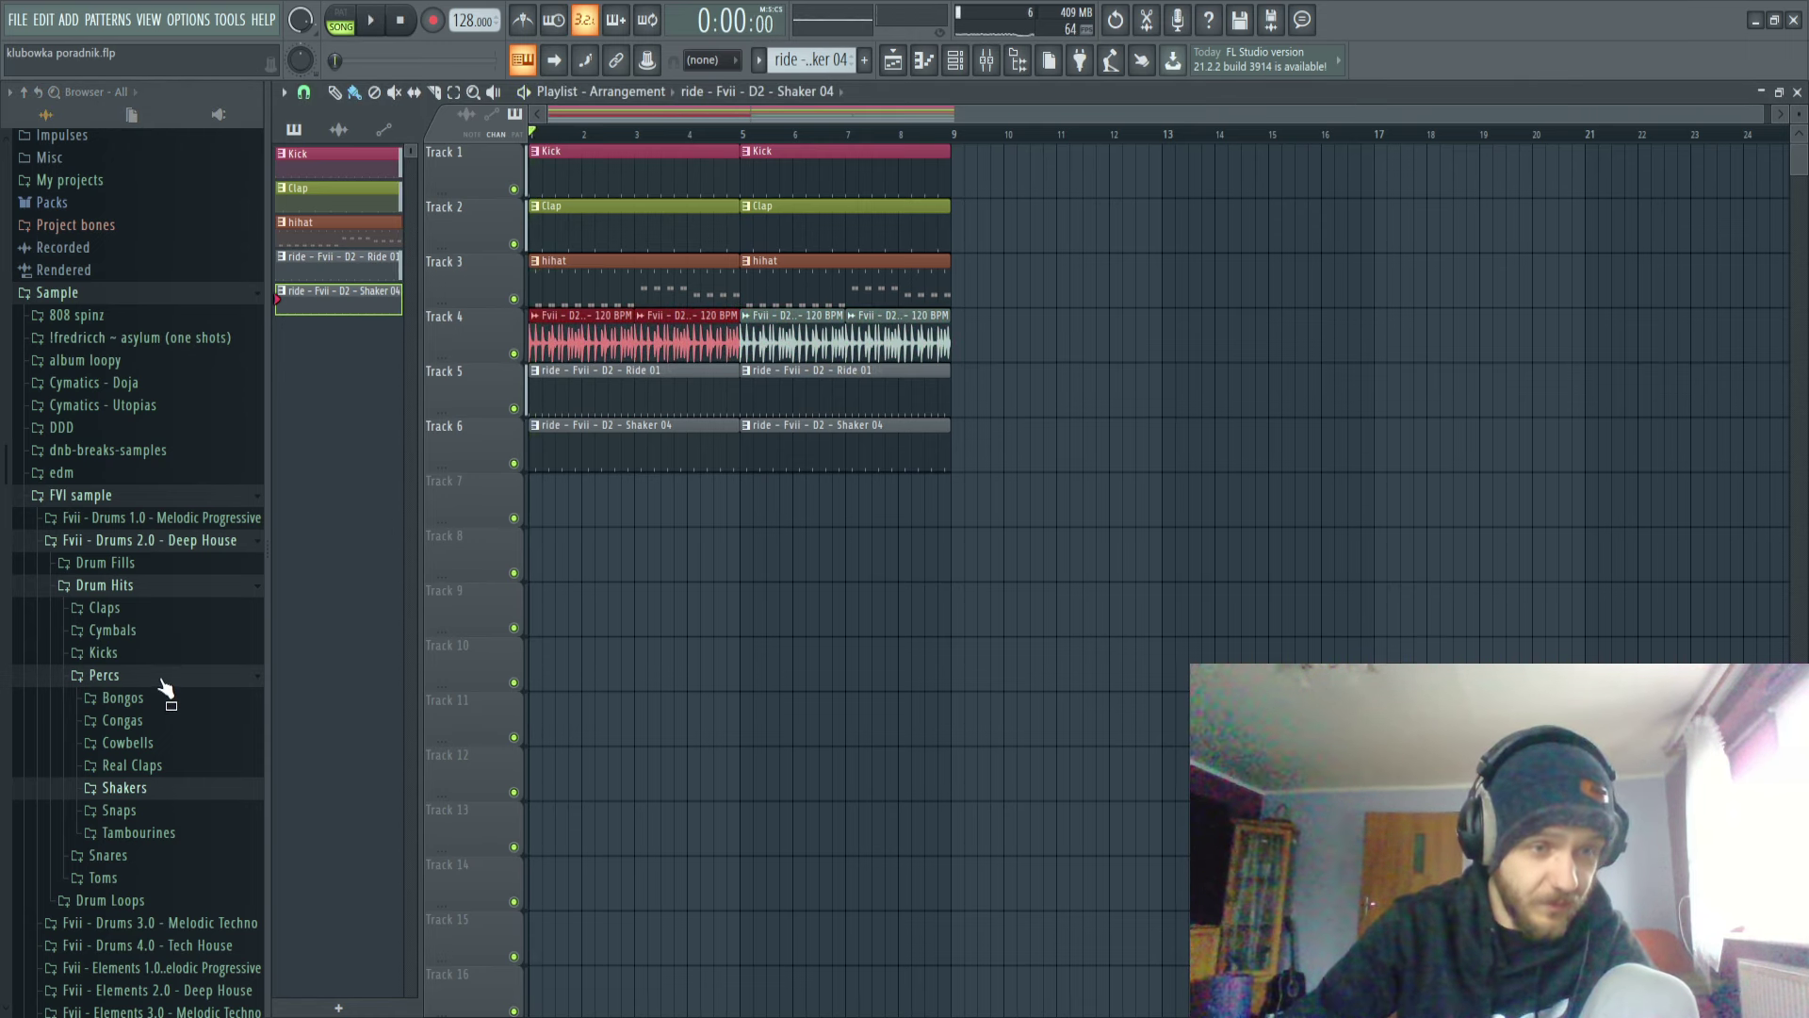
left_click(166, 833)
left_click(204, 881)
left_click(218, 917)
left_click(221, 937)
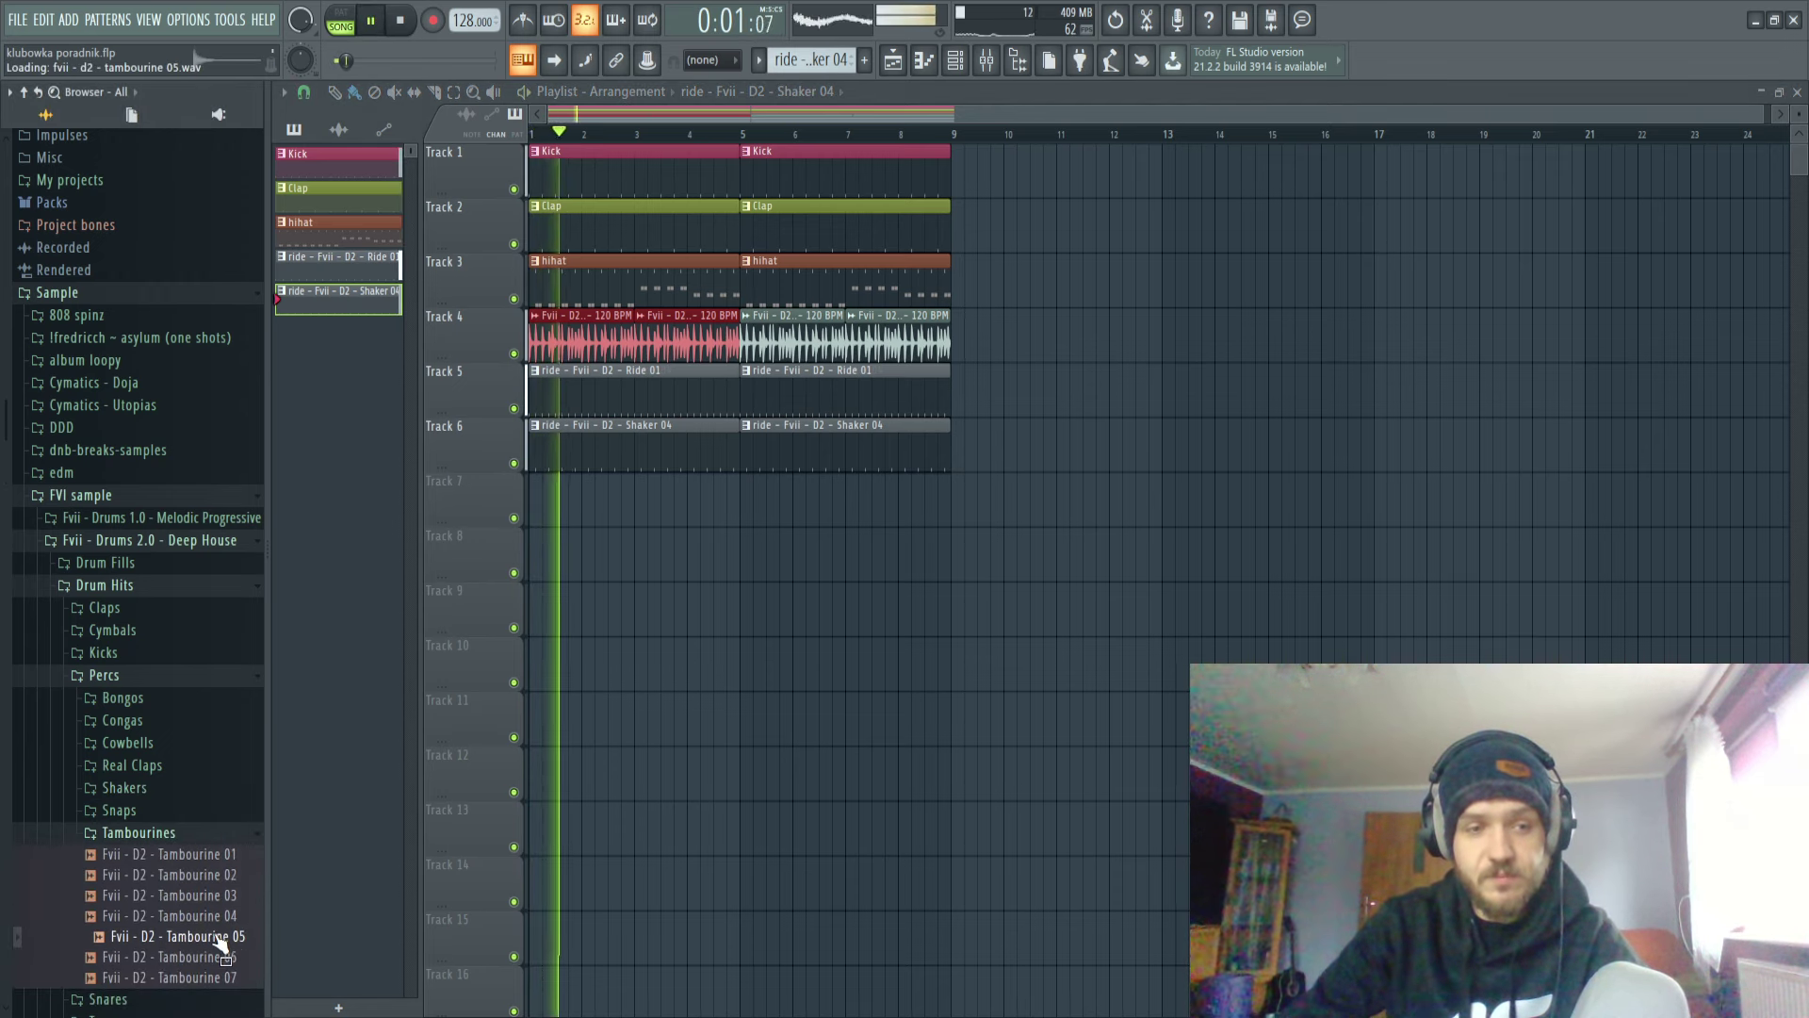
left_click(231, 959)
left_click(235, 976)
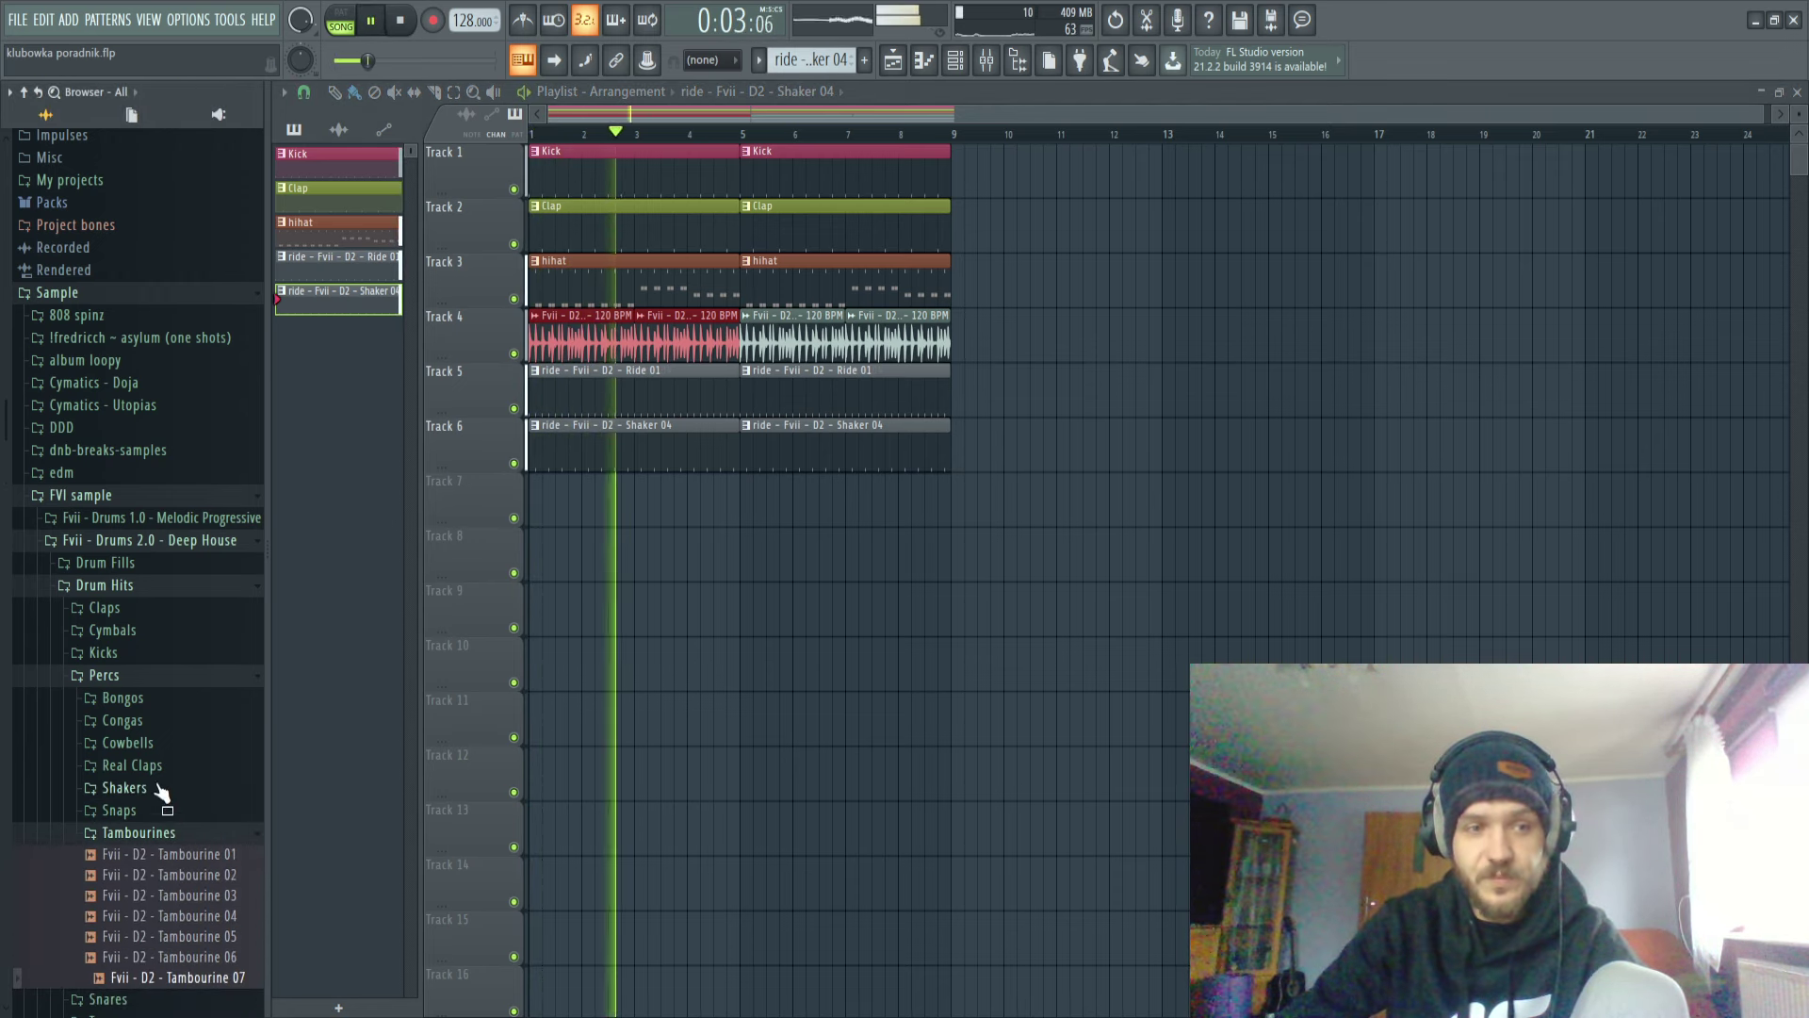
Audition the Deep House tom samples 05 to 08 over the beat, then stop playback.
left_click(188, 680)
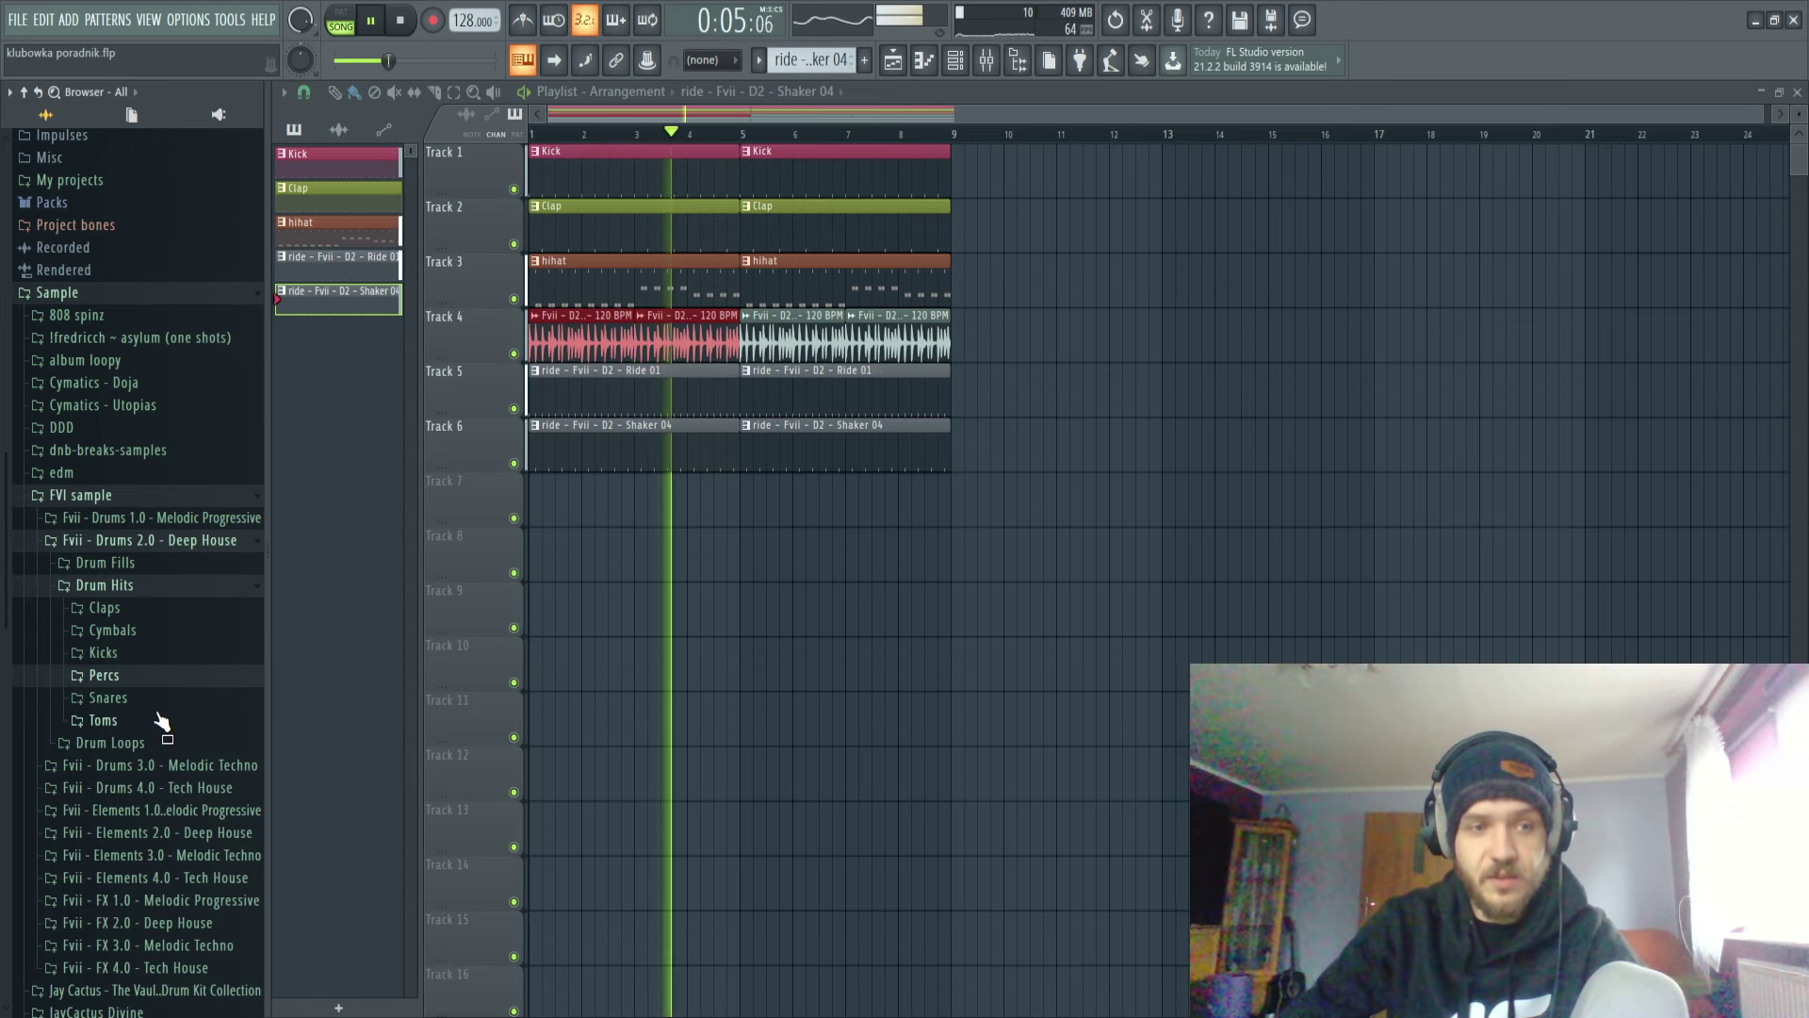
left_click(165, 721)
left_click(194, 825)
left_click(198, 846)
left_click(203, 865)
left_click(207, 885)
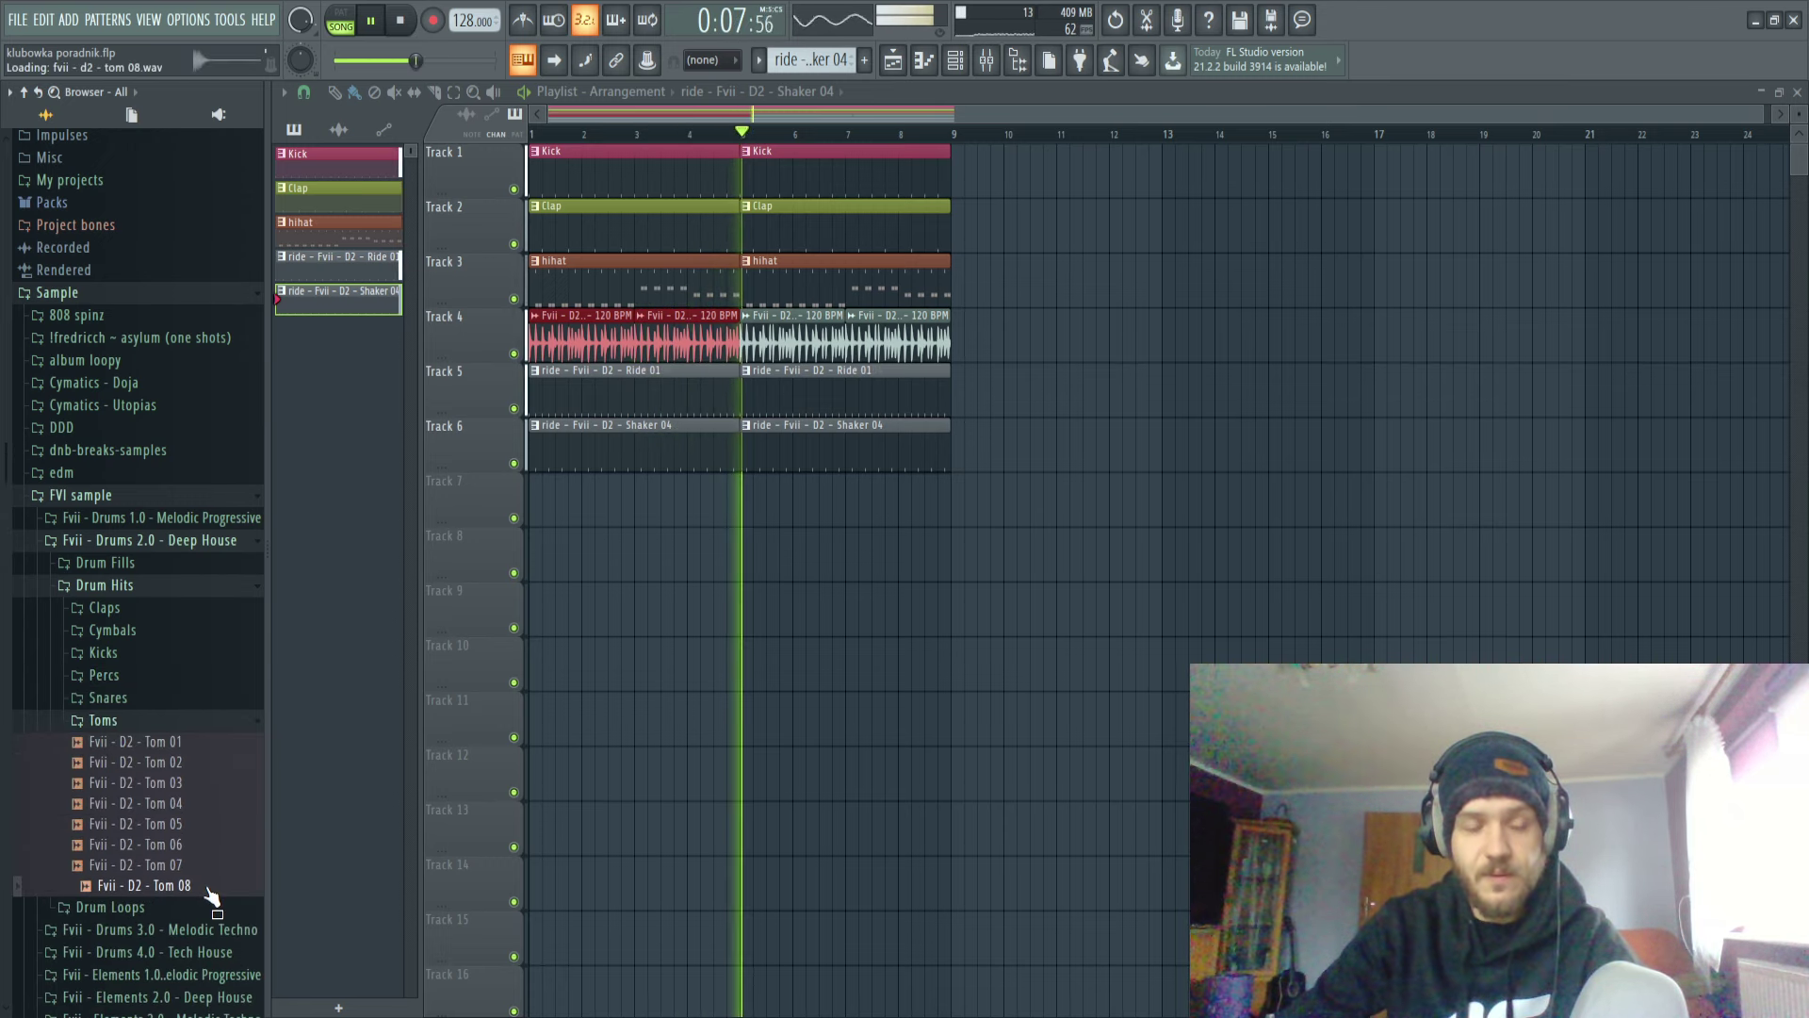
left_click(179, 721)
key("space")
Add a second Serum instance as a new channel in the channel rack.
left_click(959, 60)
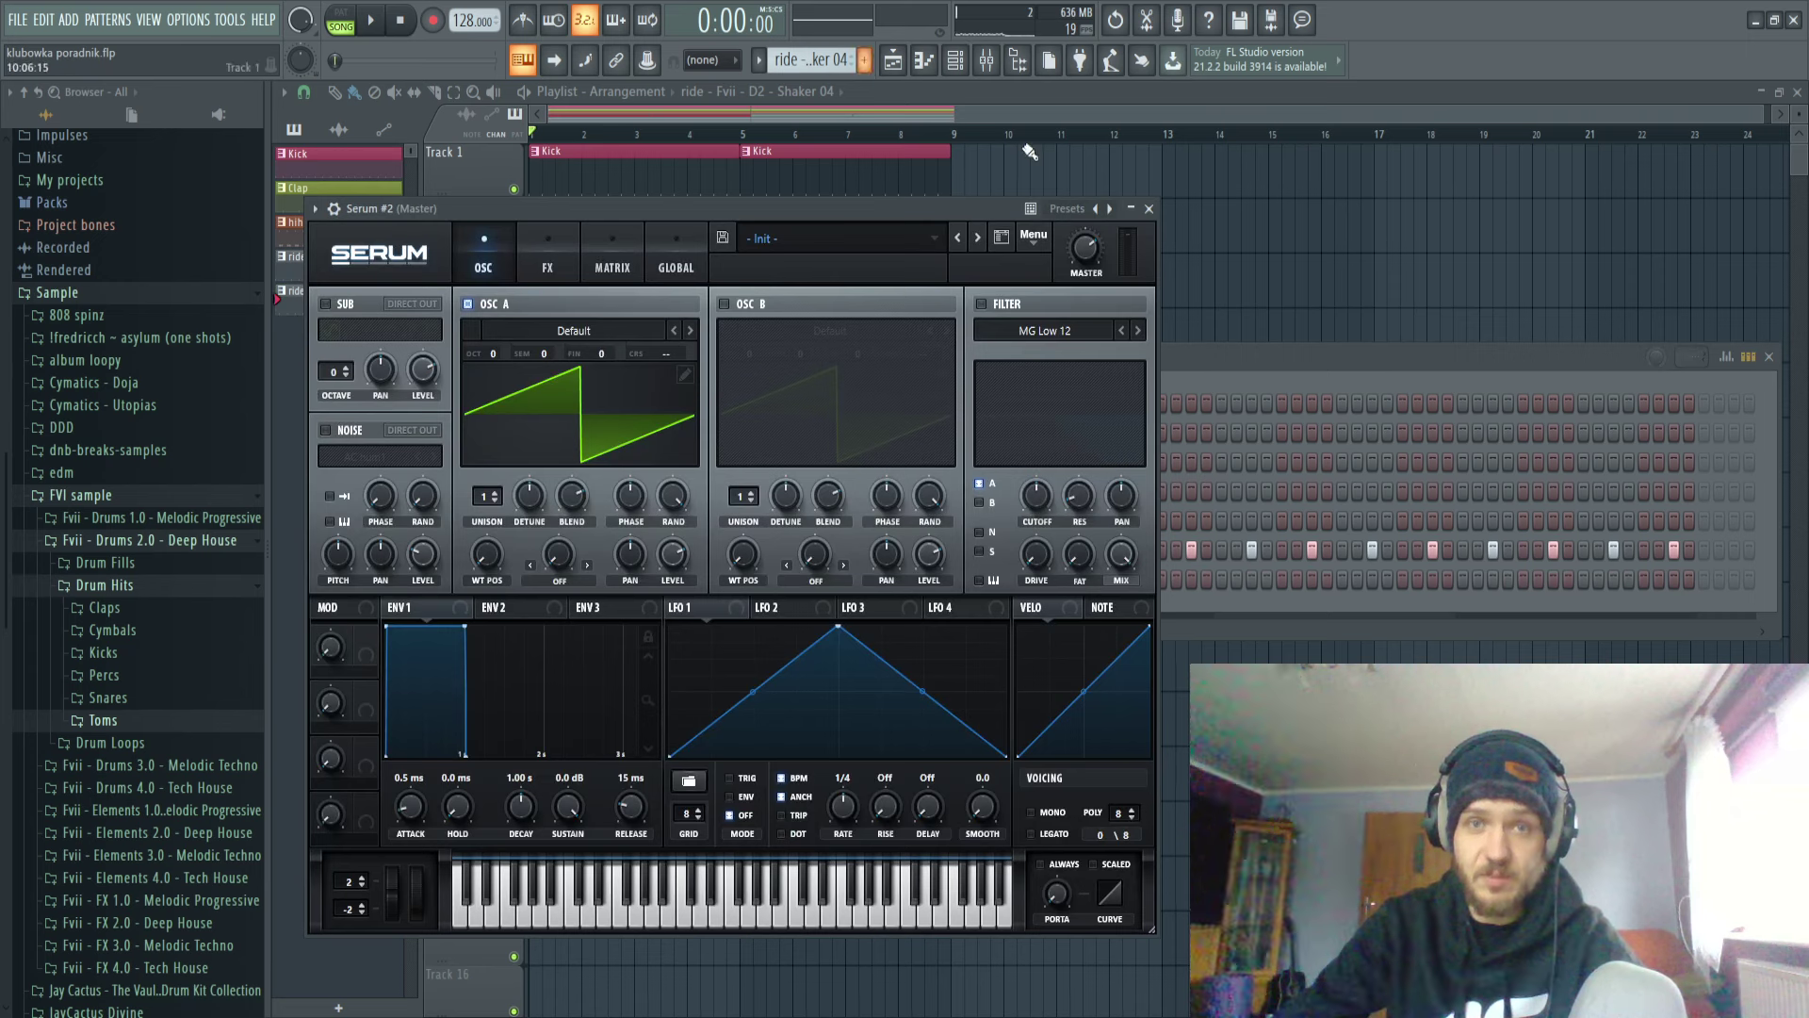
left_click(1028, 154)
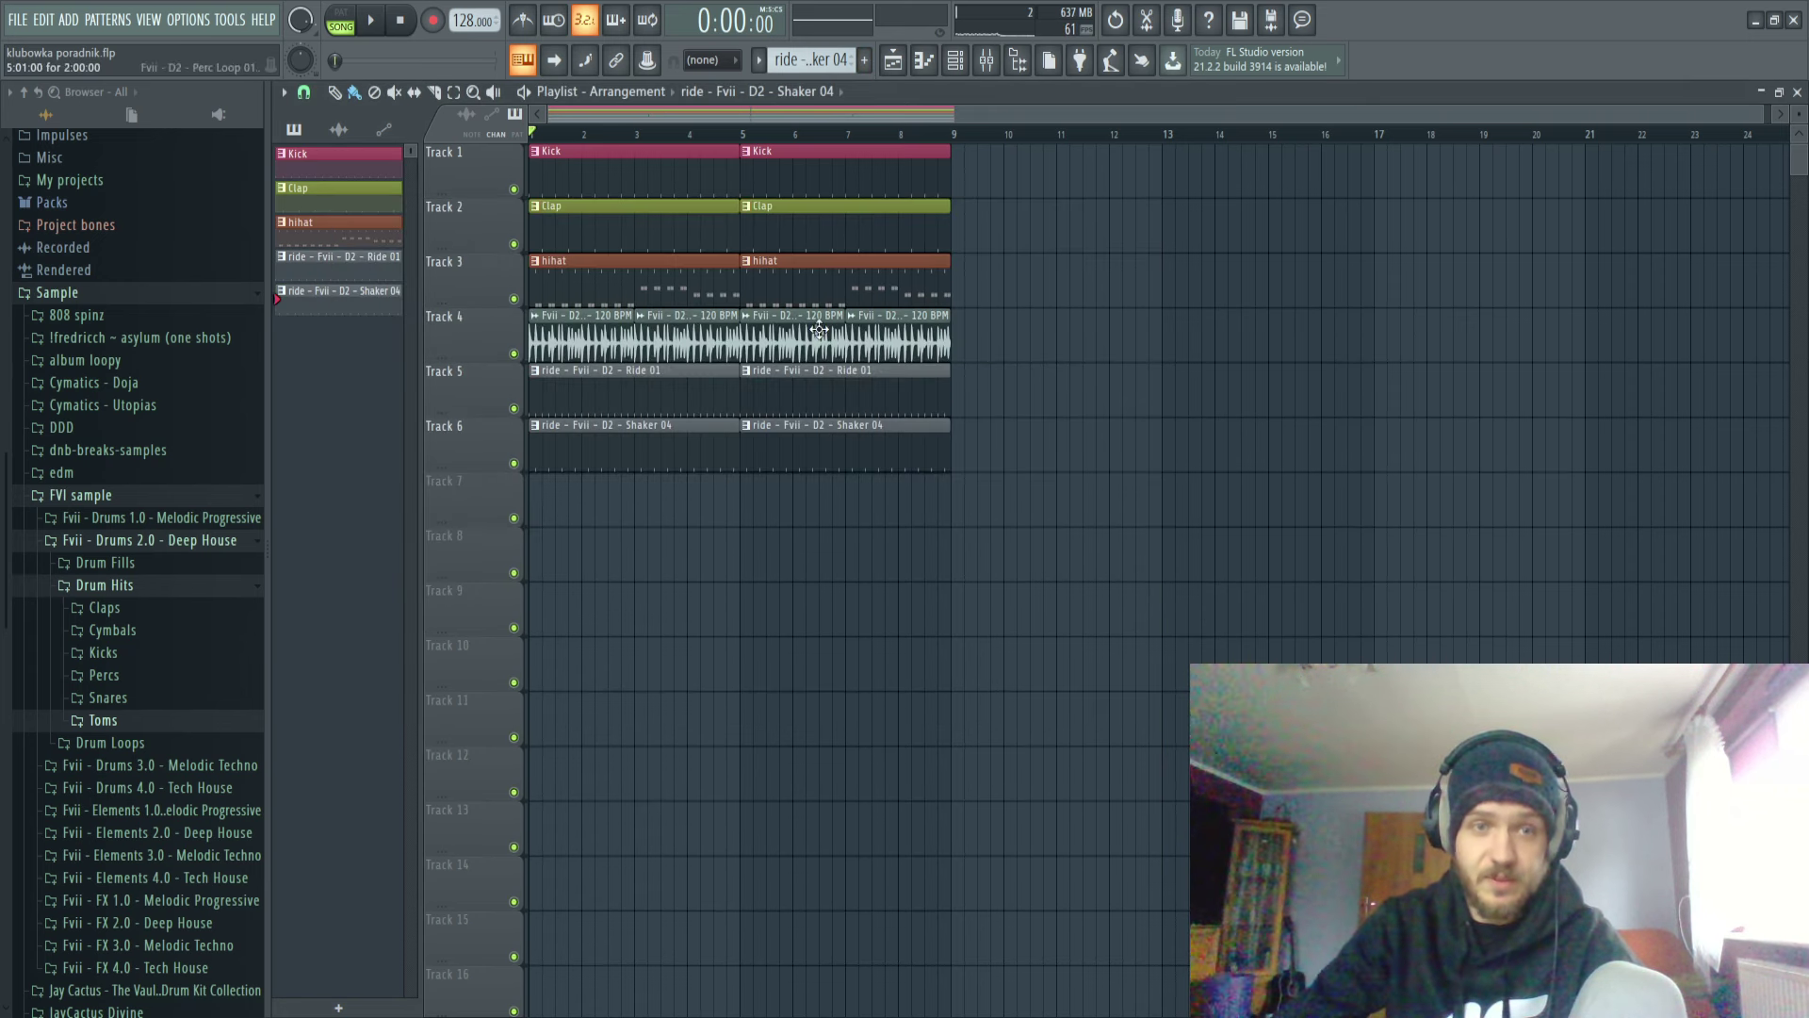
right_click(788, 510)
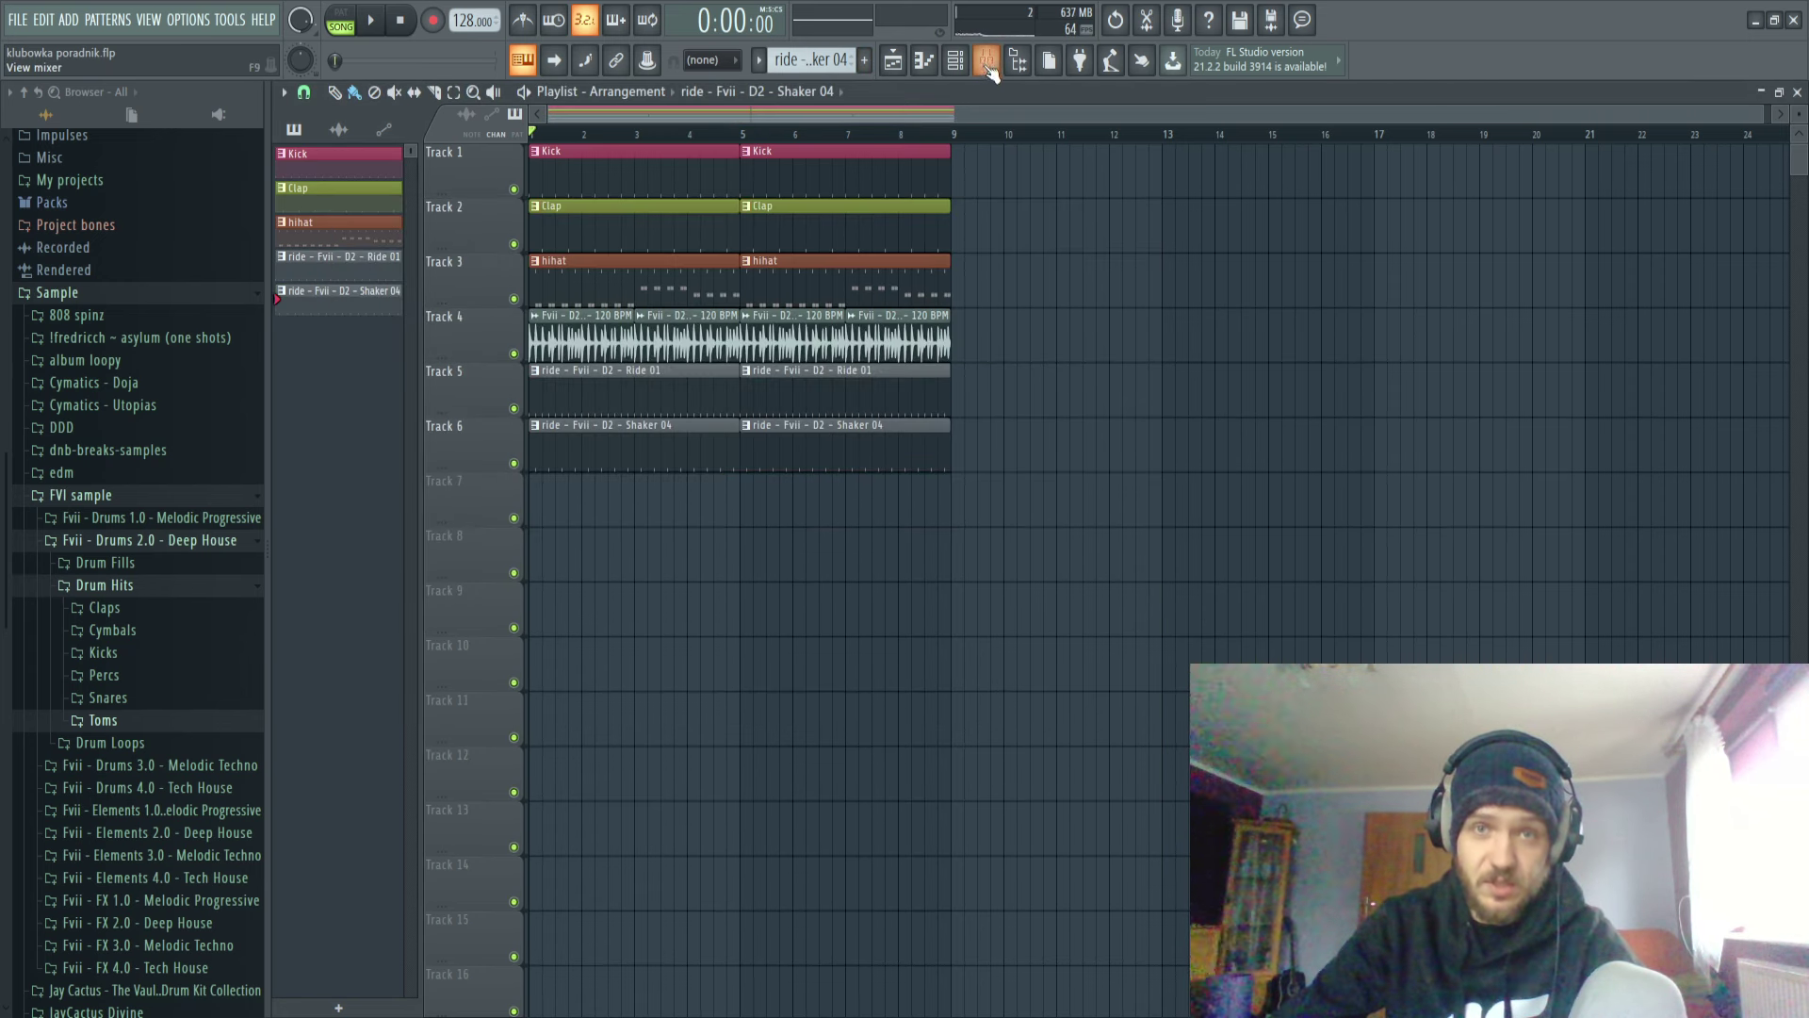
Load the LD - Atmosol preset in Serum #2 and try it over the playing beat.
left_click(956, 62)
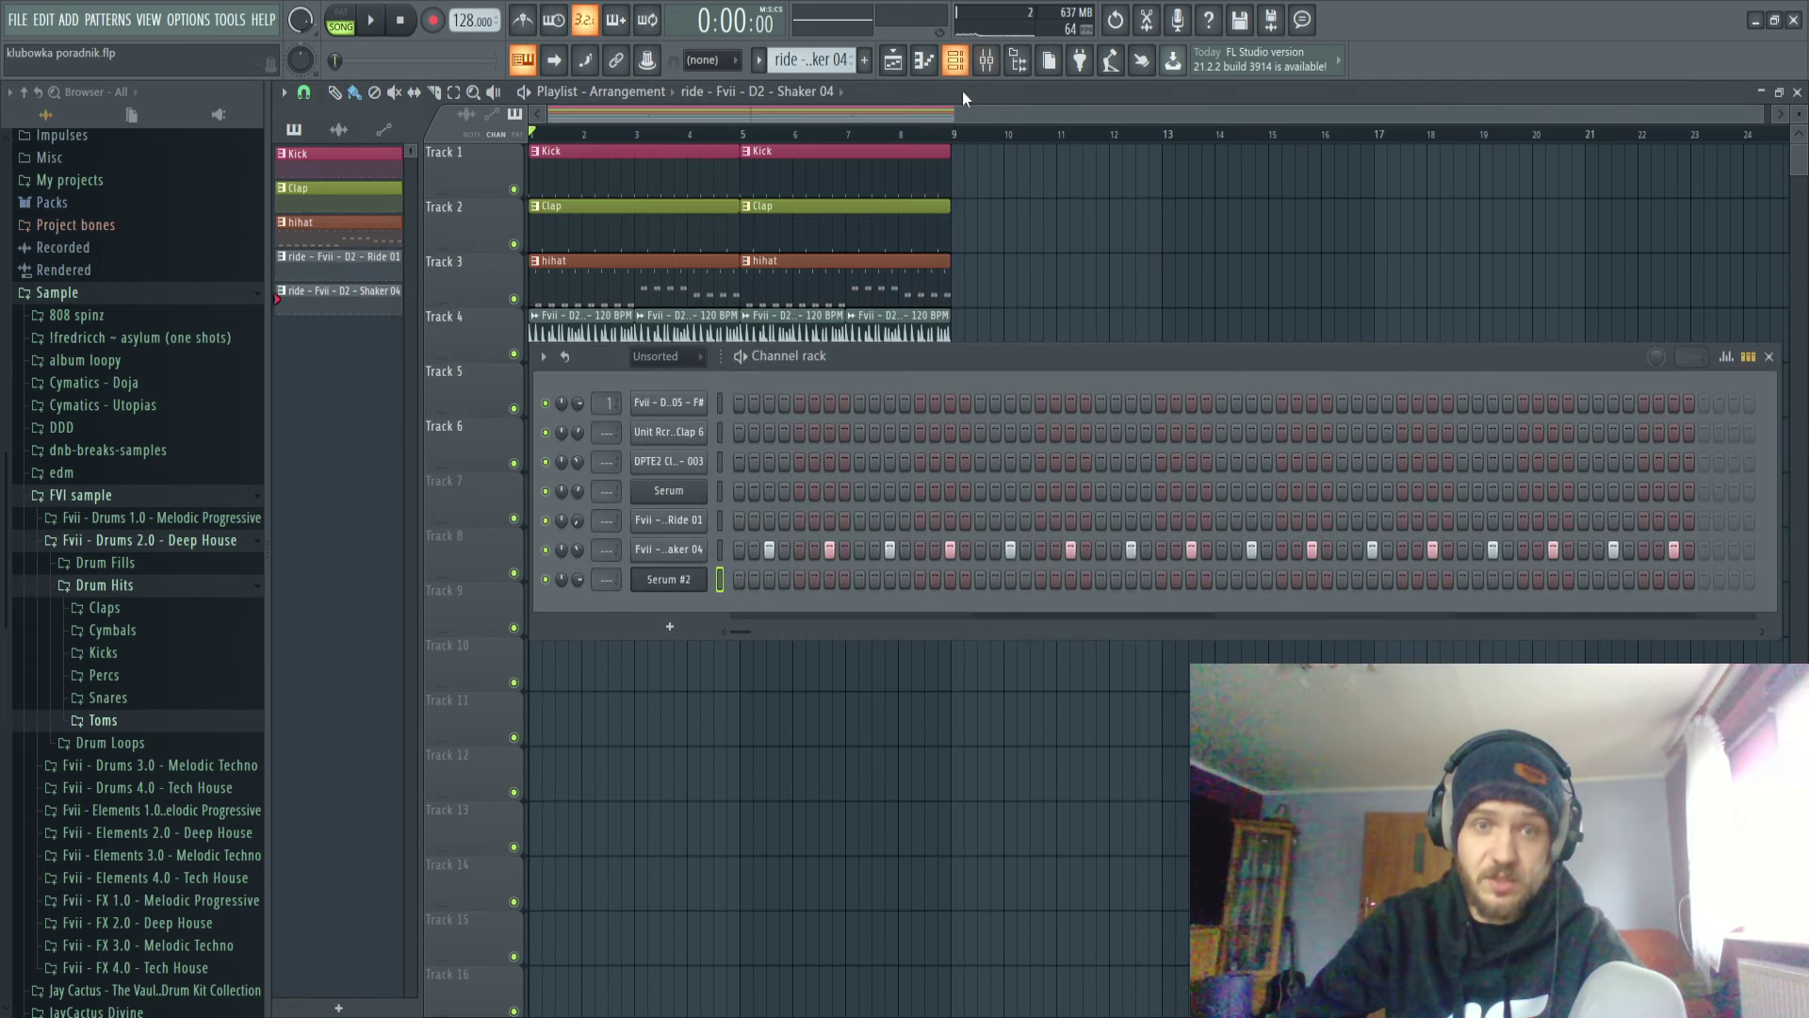
left_click(695, 580)
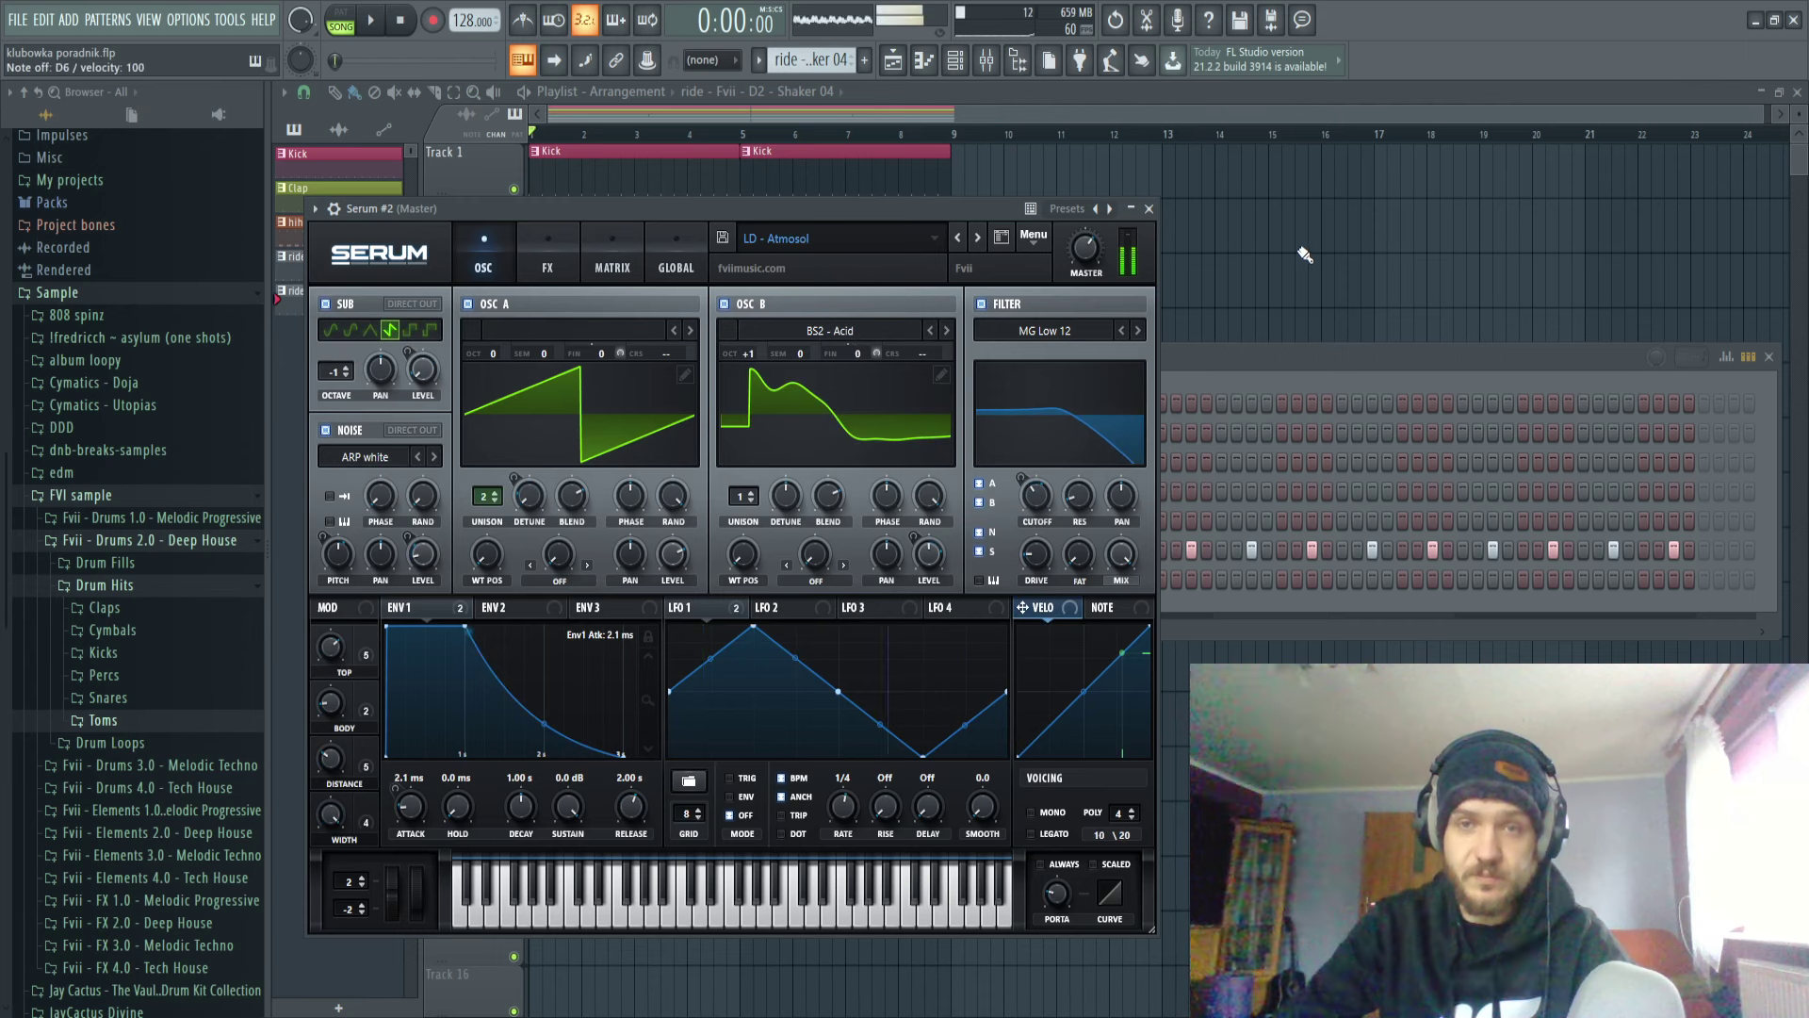
left_click(1304, 255)
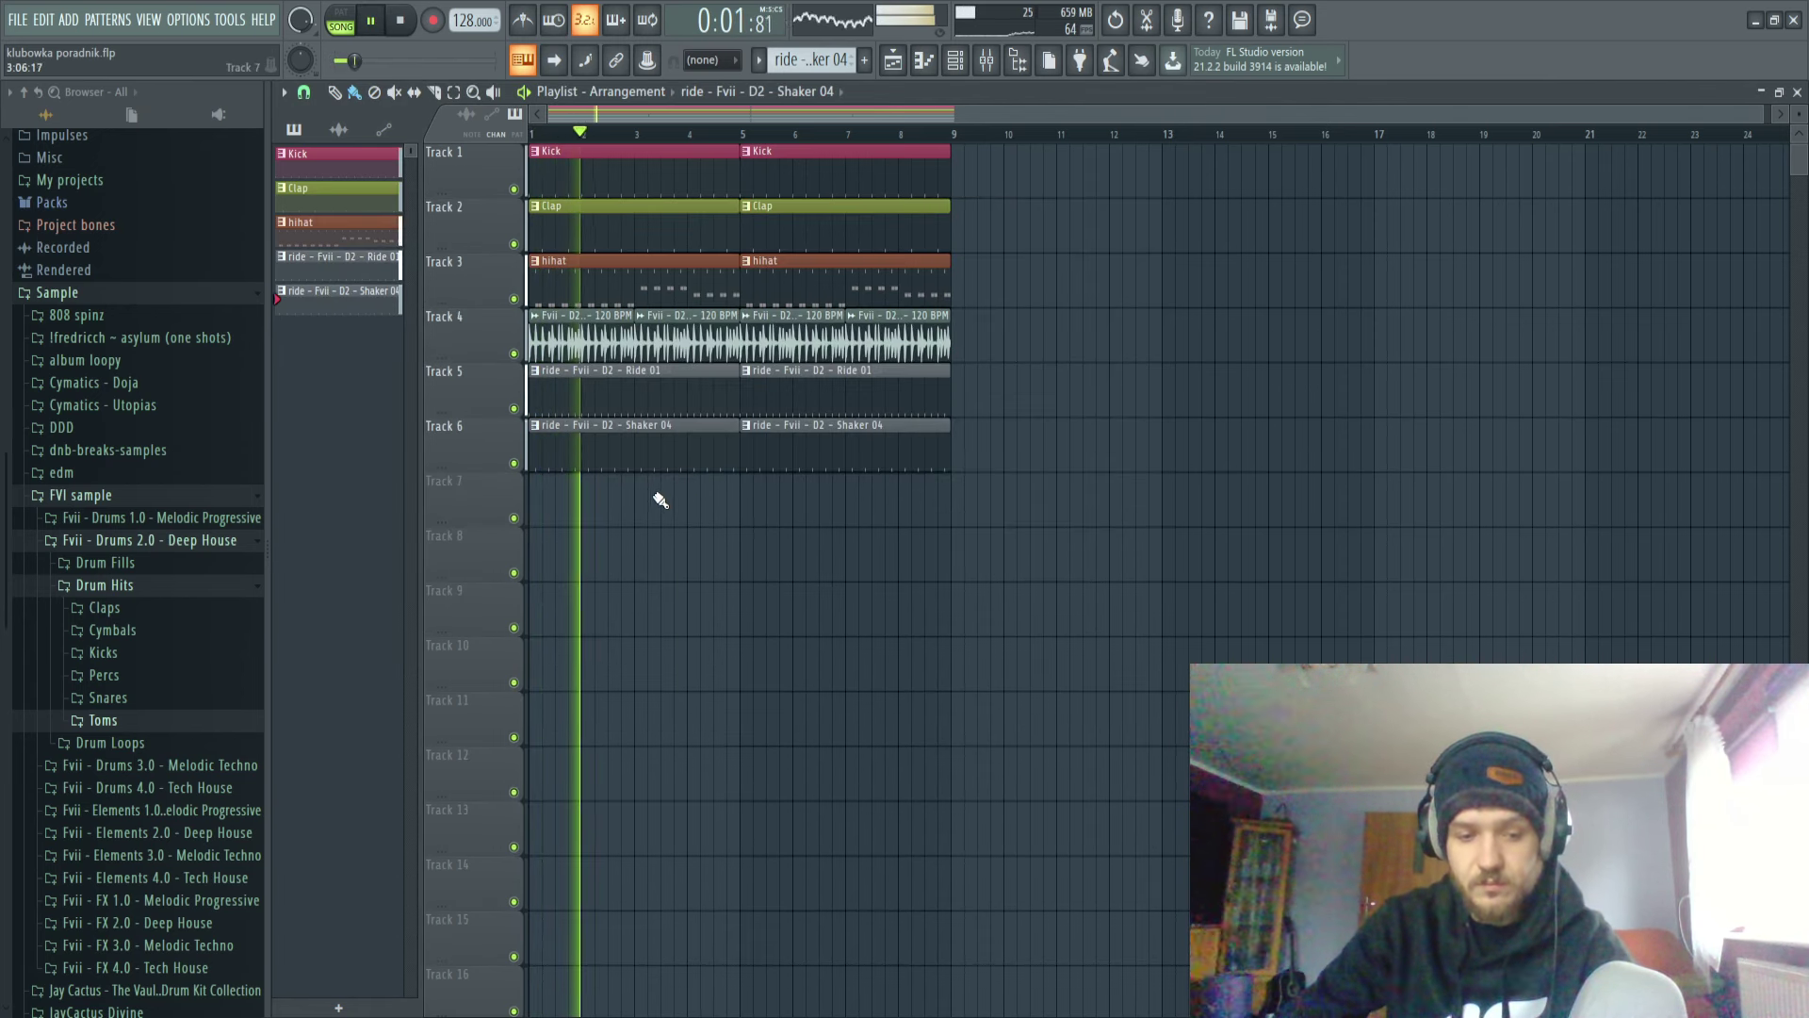
key("space")
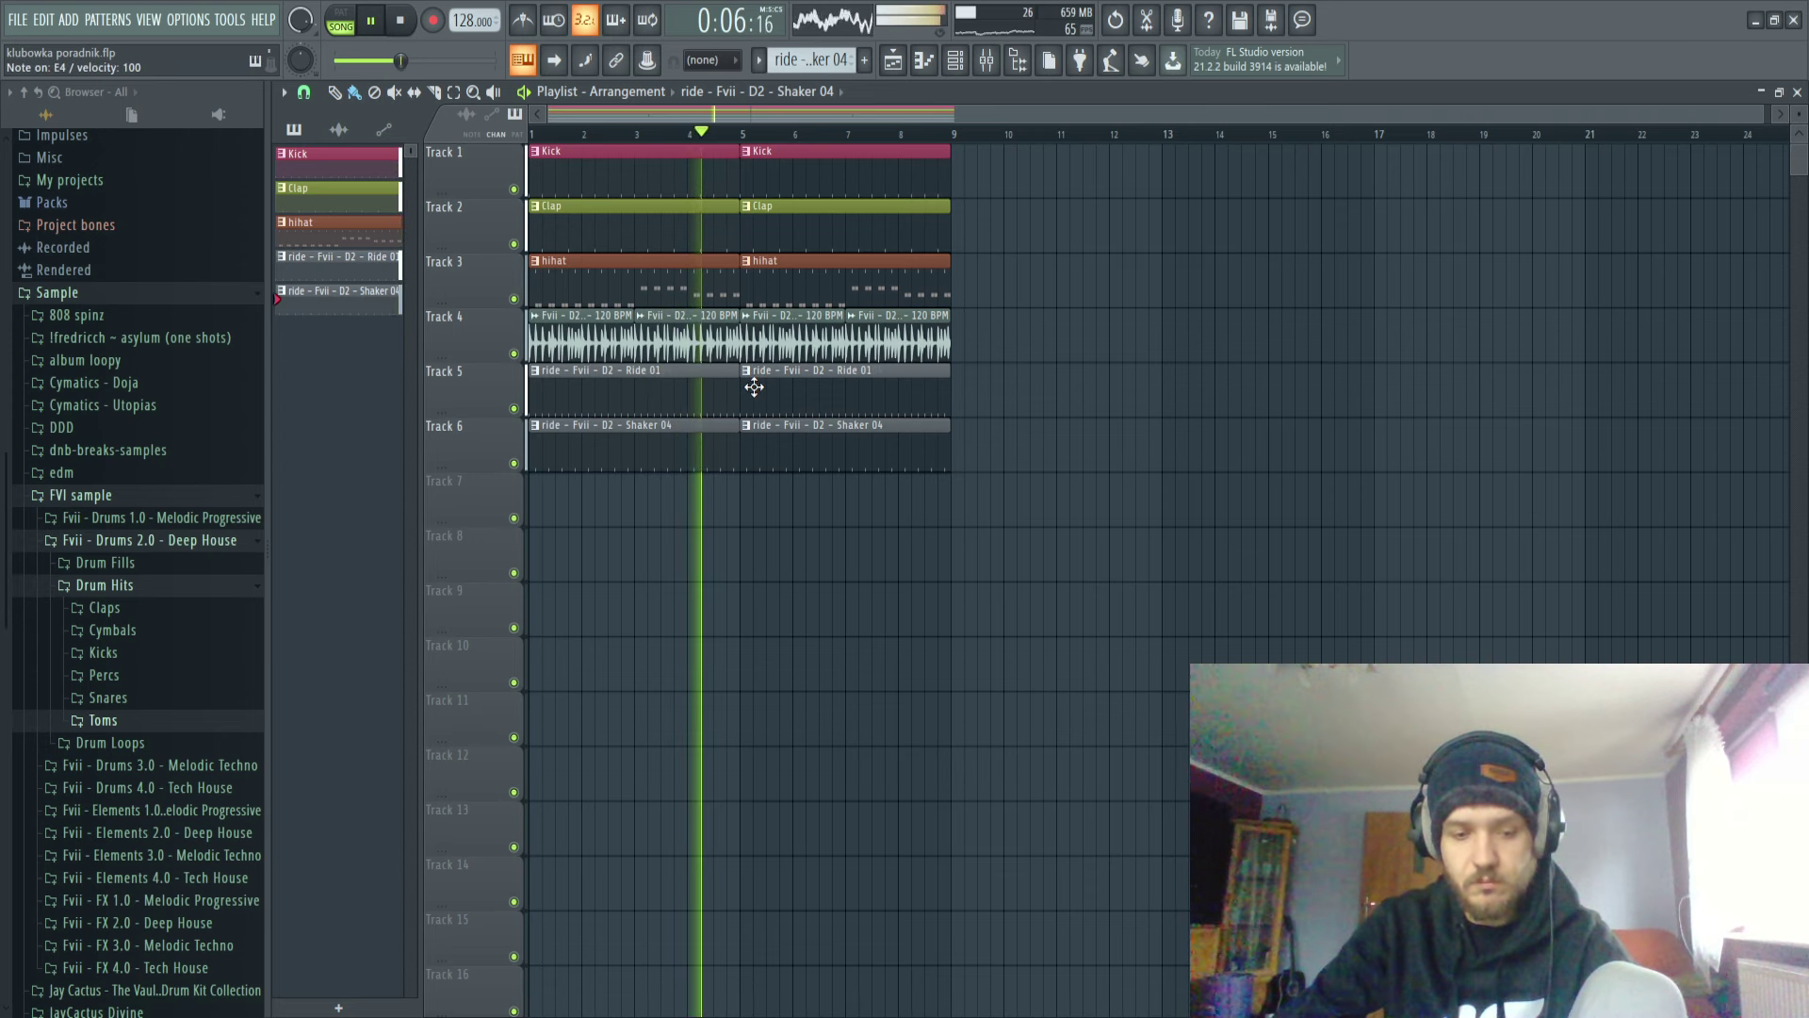
Switch Serum #2 to the LD - Beliefs preset while the beat plays, then stop playback.
left_click(1011, 60)
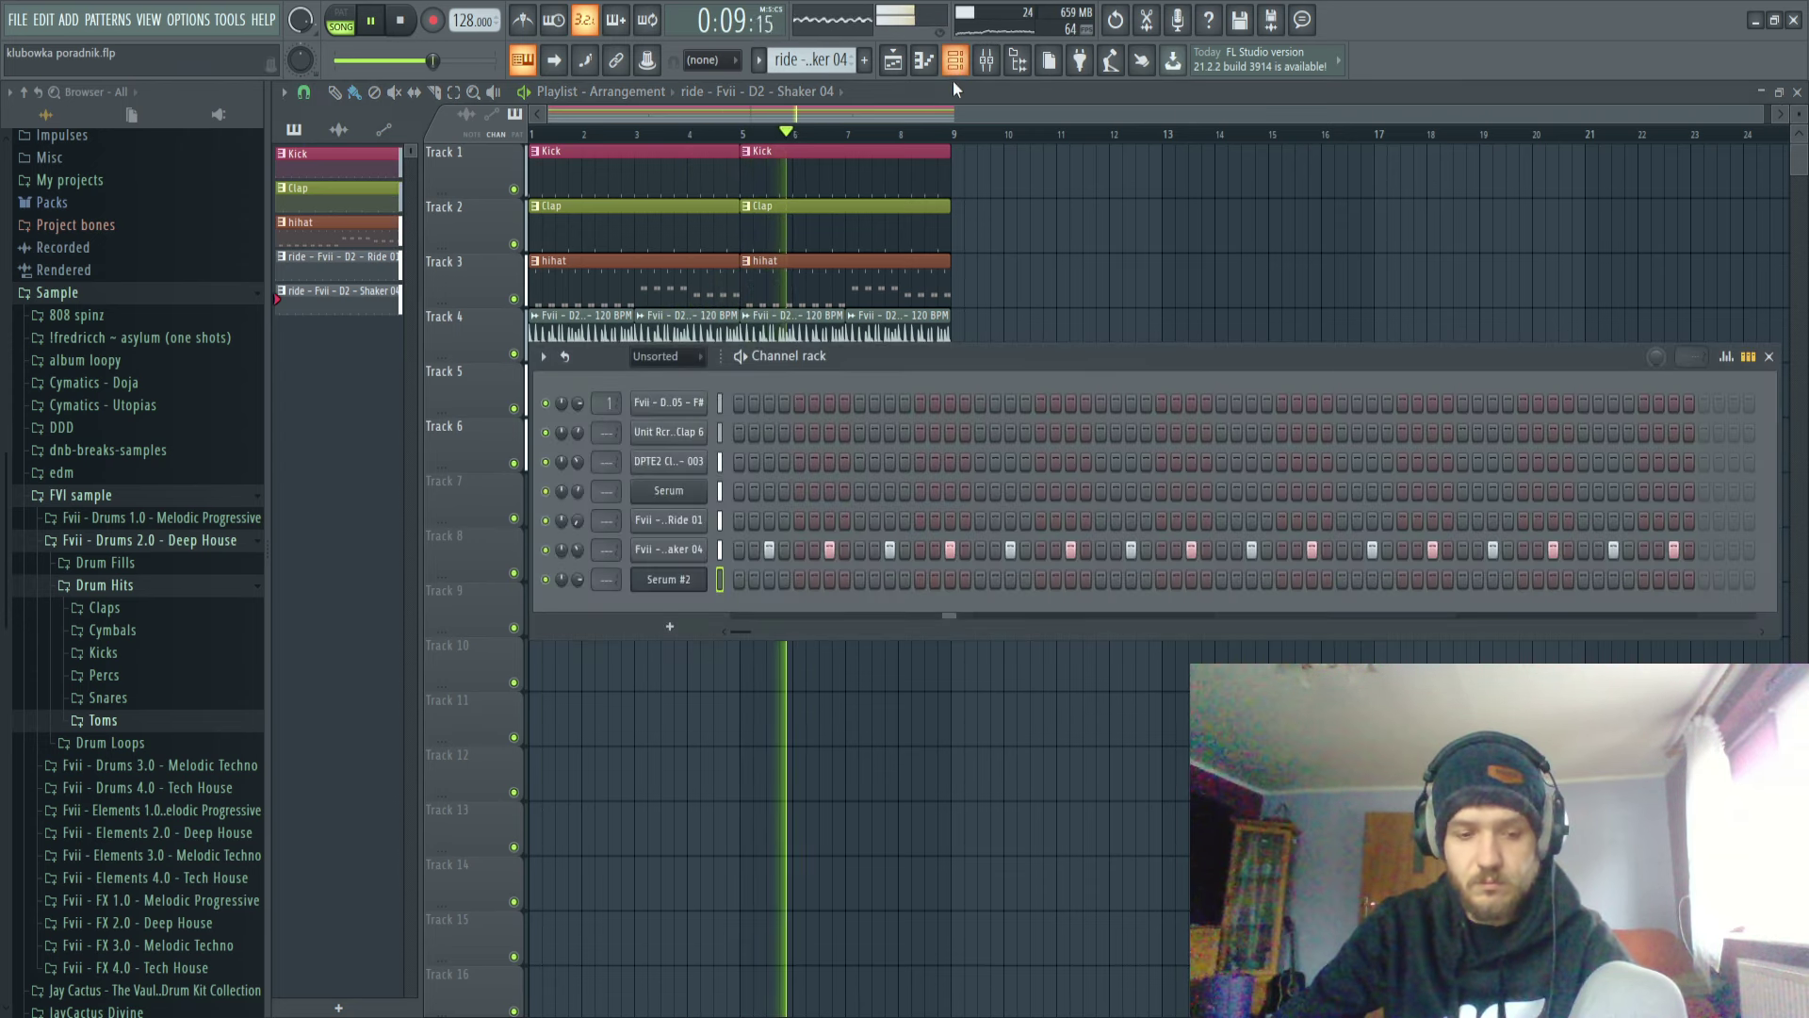
left_click(701, 578)
left_click(977, 239)
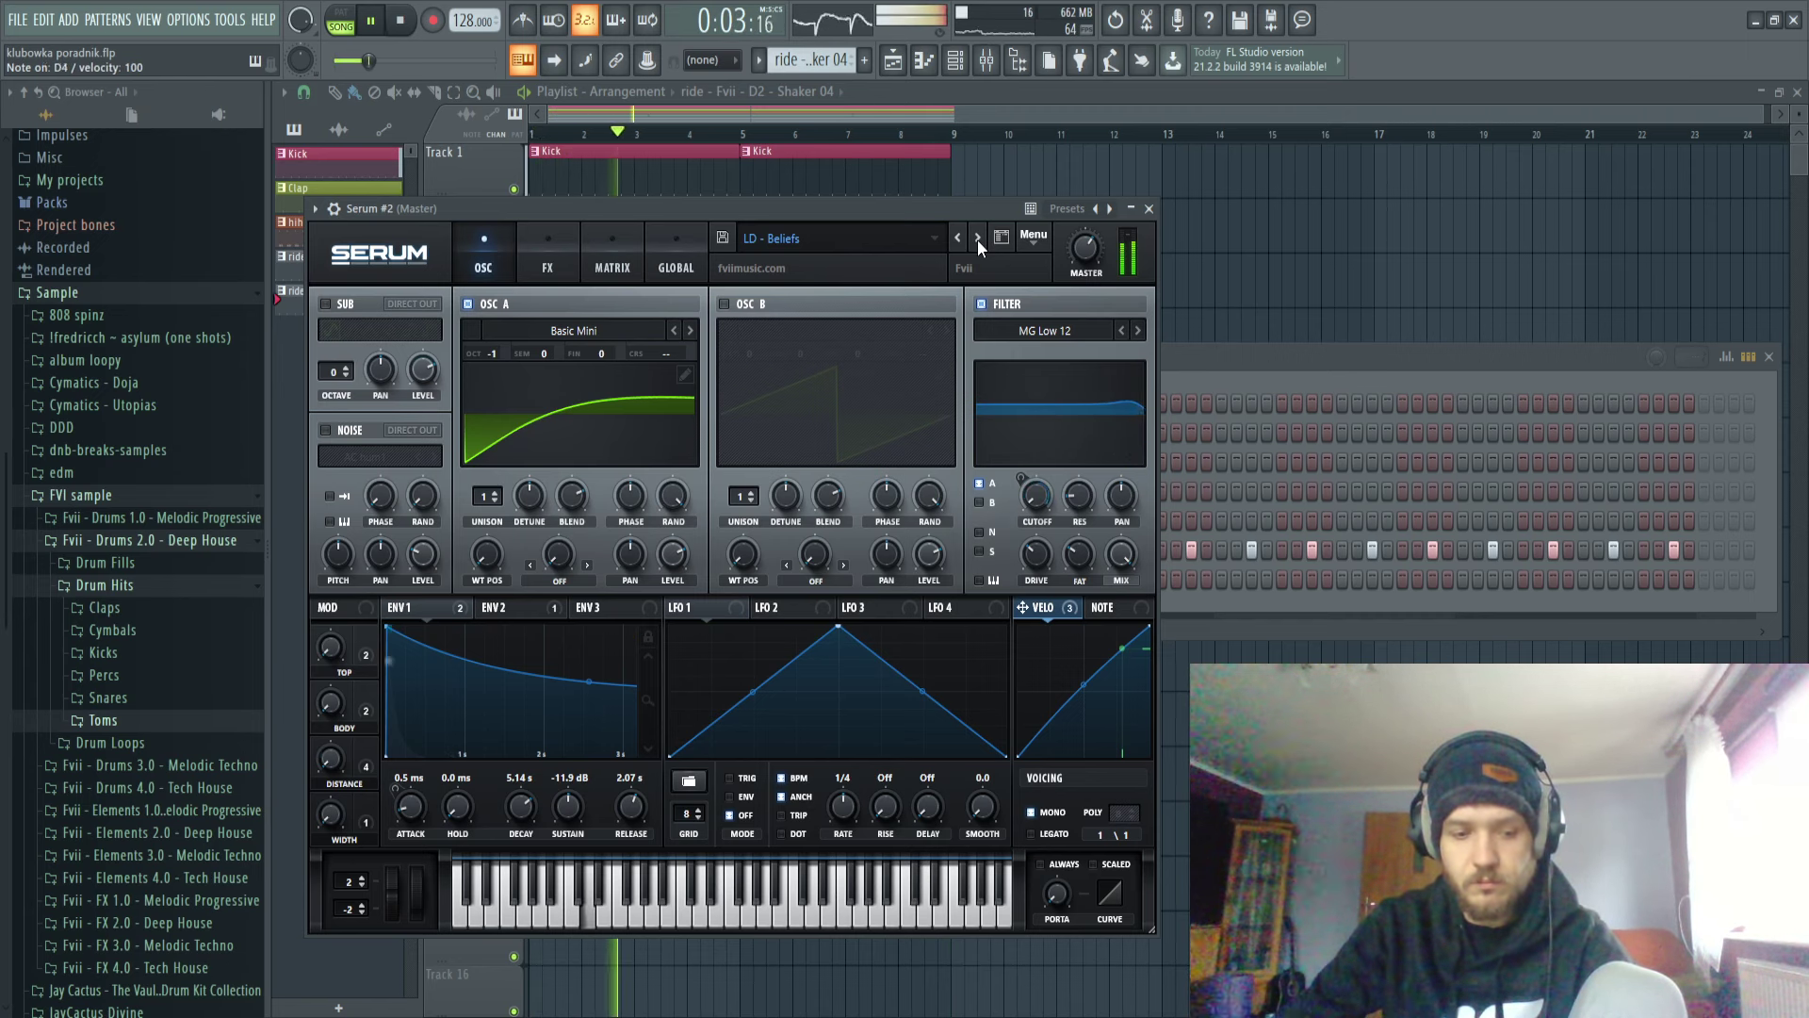
key("space")
Place two D4 notes for Serum #2 in the piano roll on steps 3 and 9 of bar 1 and listen to them.
left_click(1310, 418)
key("F7")
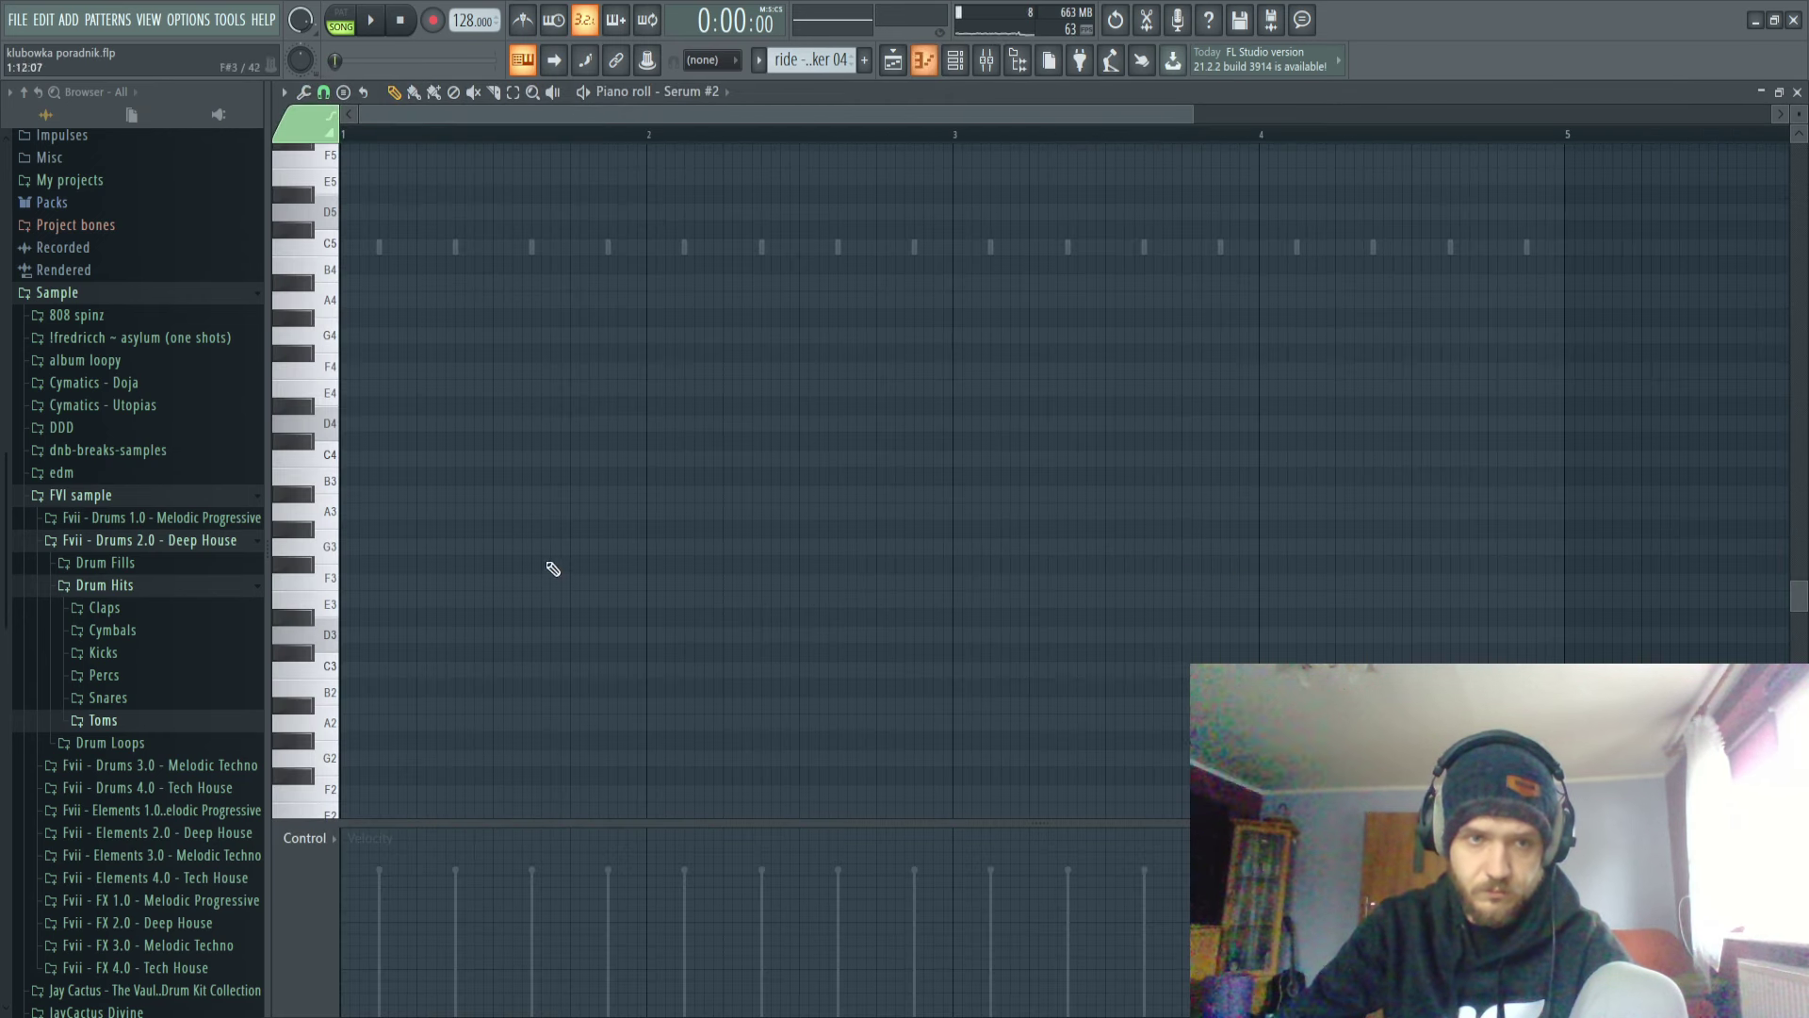
key("space")
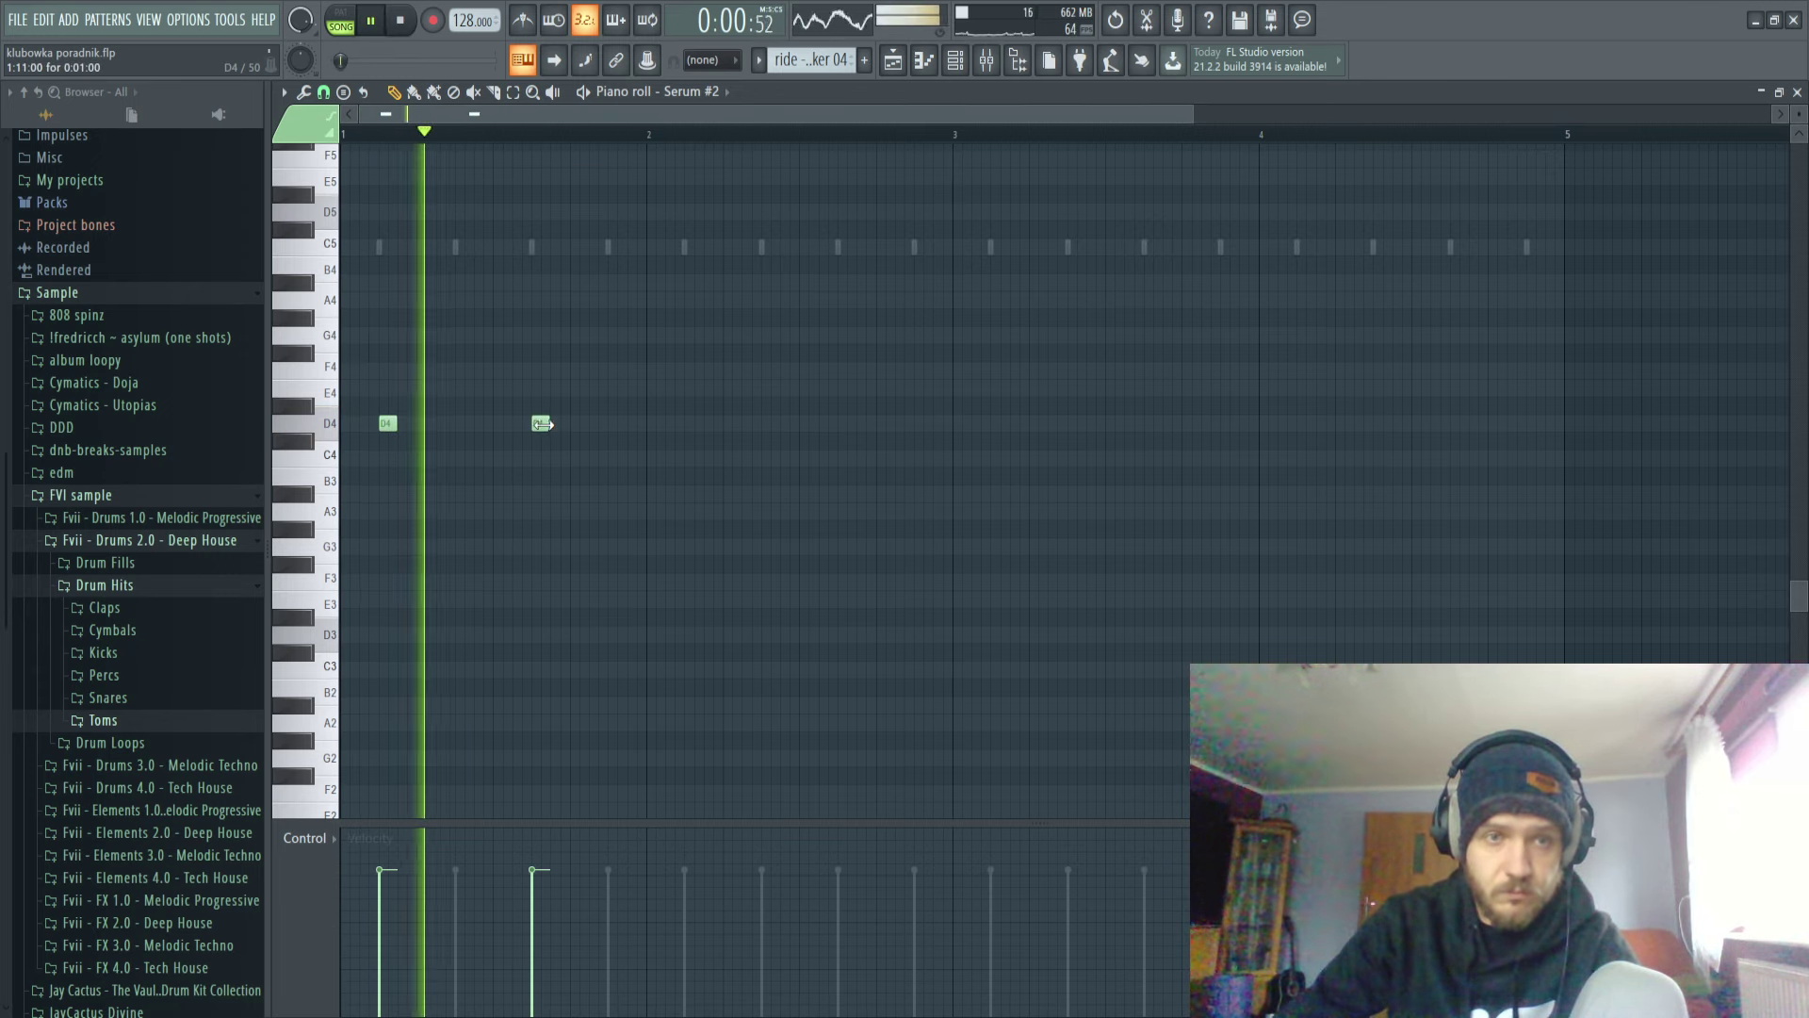
key("space")
left_click_drag(543, 431, 505, 431)
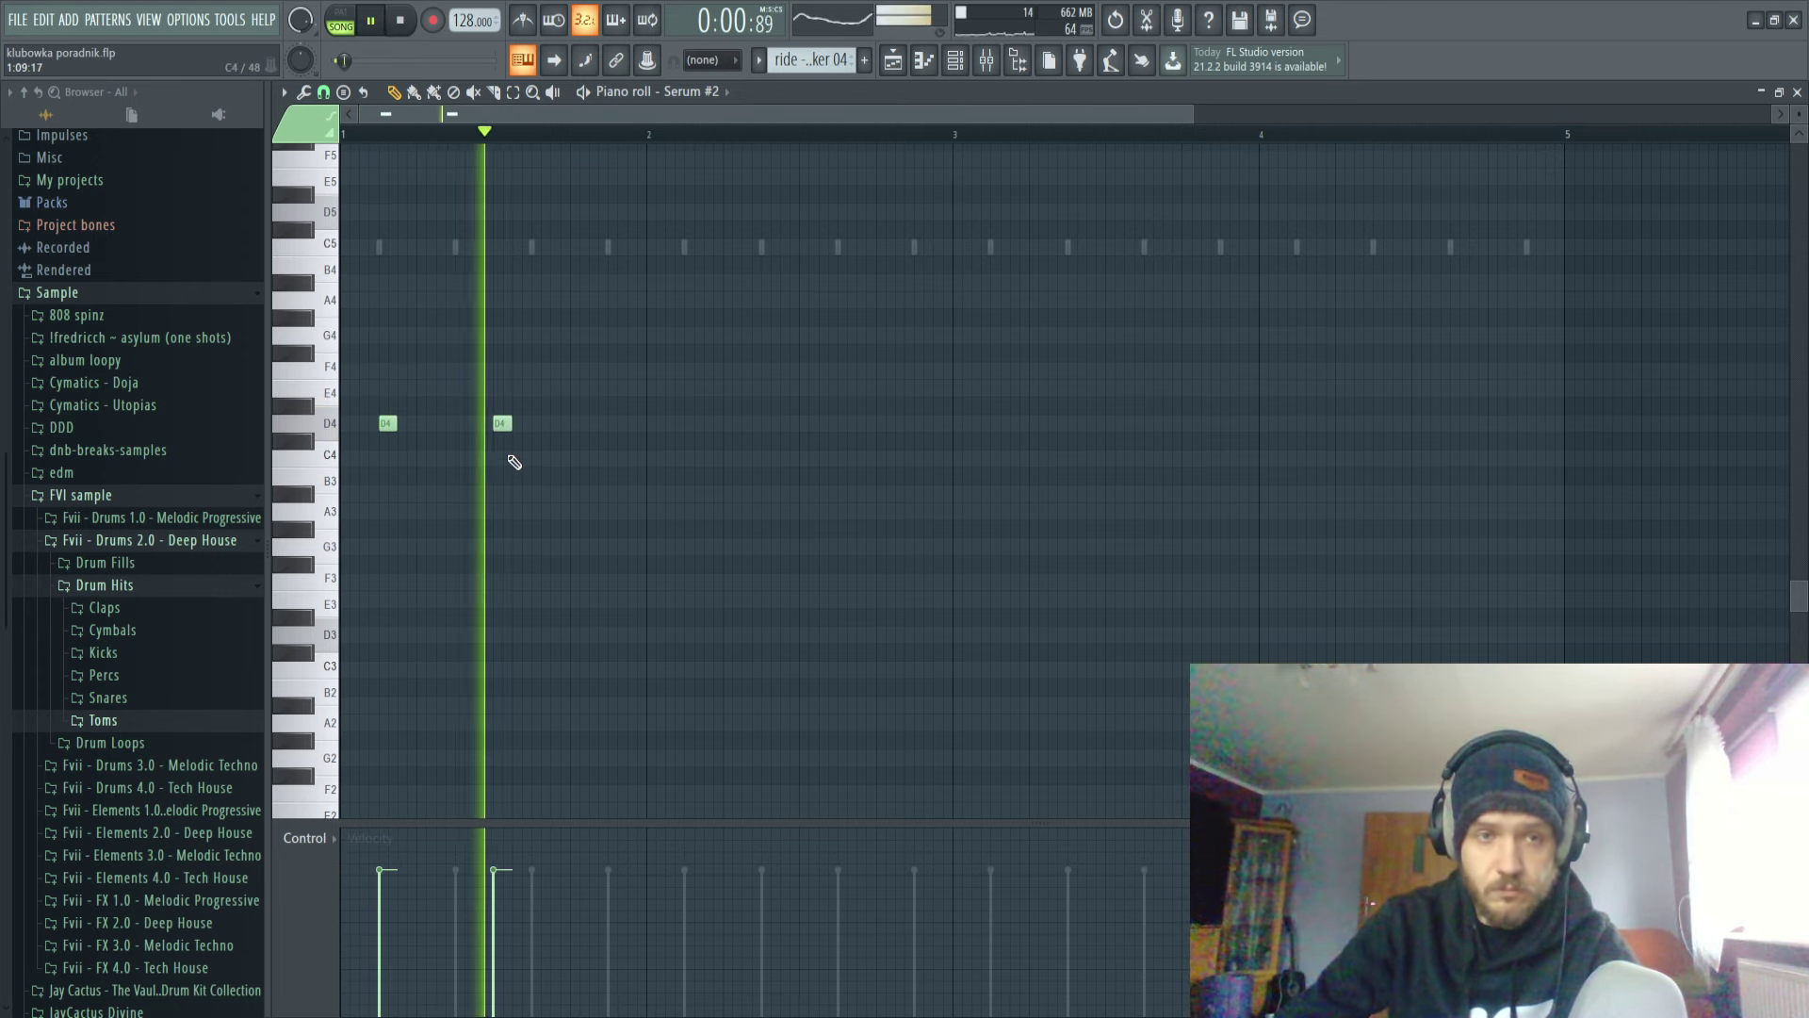
scroll(674, 396, "up", 2)
key("space")
key("space")
key("space")
Move the first D4 note to the start of bar 1 and add a D6 note between steps 3 and 4.
scroll(439, 380, "up", 4)
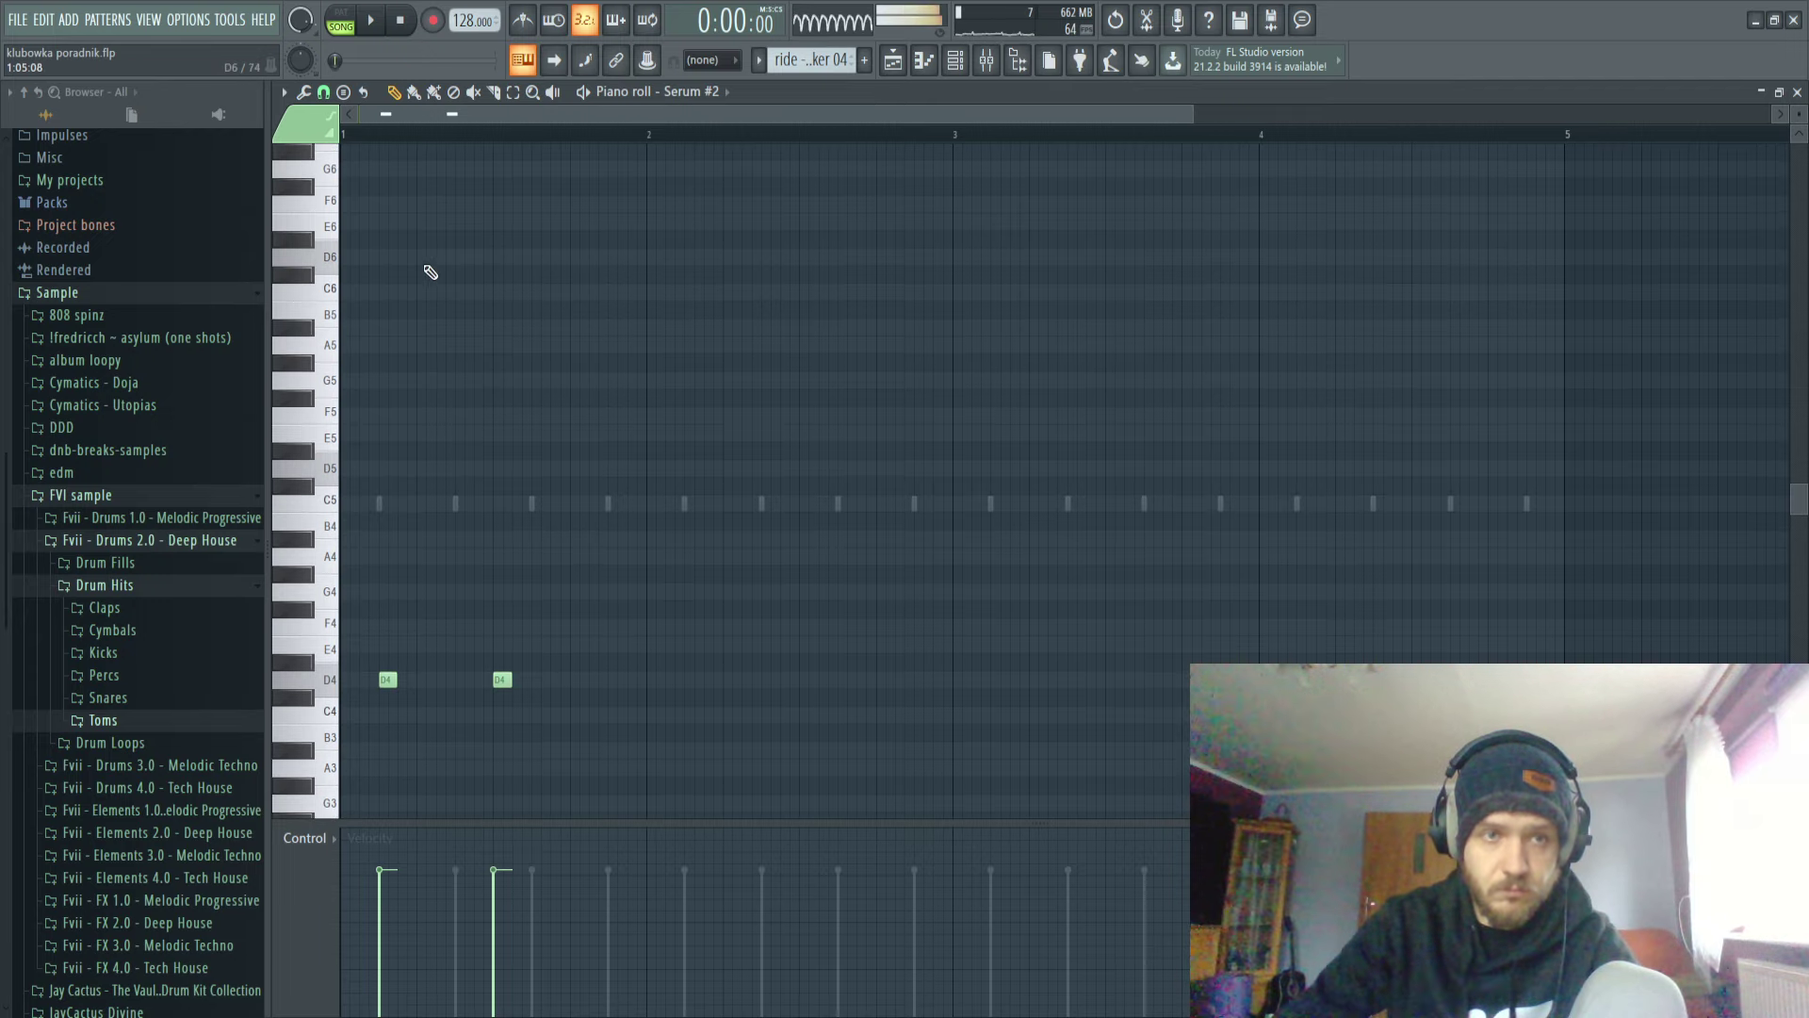
key("space")
key("space")
left_click_drag(389, 680, 292, 679)
left_click_drag(417, 257, 395, 264)
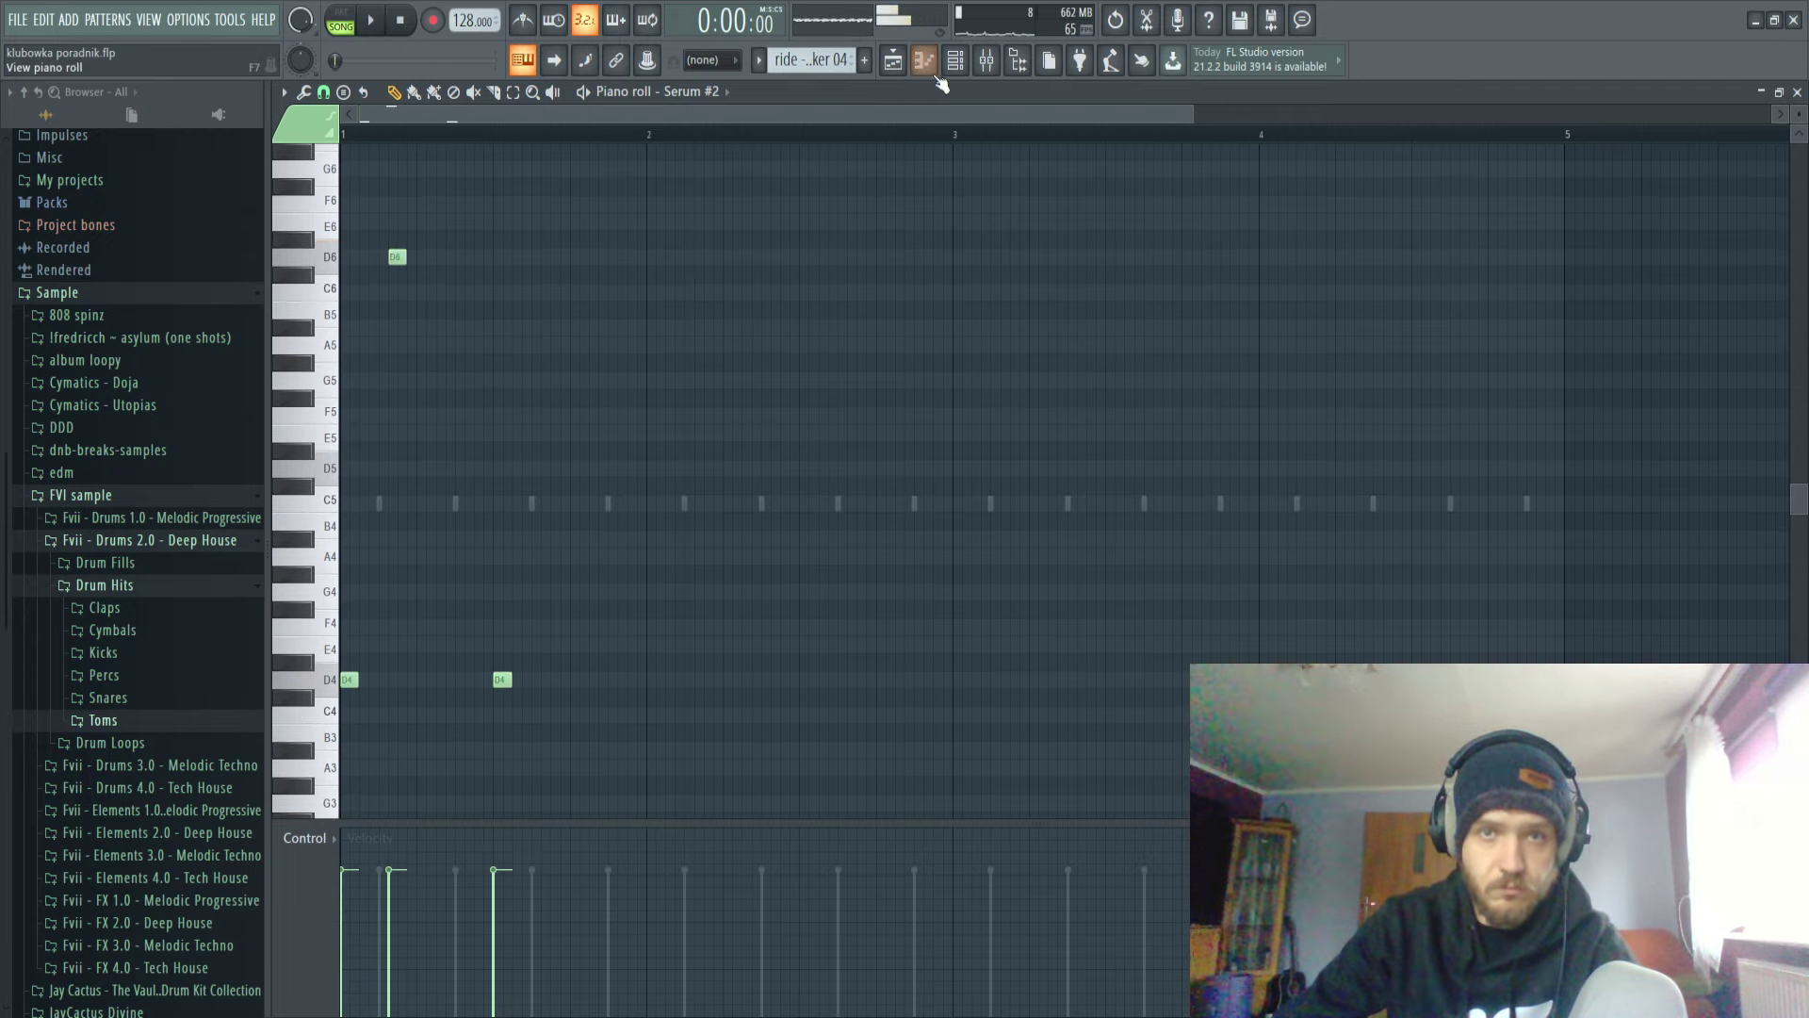
Play the Serum #2 notes back and move the D6 note onto step 3 of bar 1.
key("F6")
key("space")
key("space")
key("F6")
scroll(337, 434, "up", 2)
scroll(336, 433, "up", 1)
left_click(436, 260)
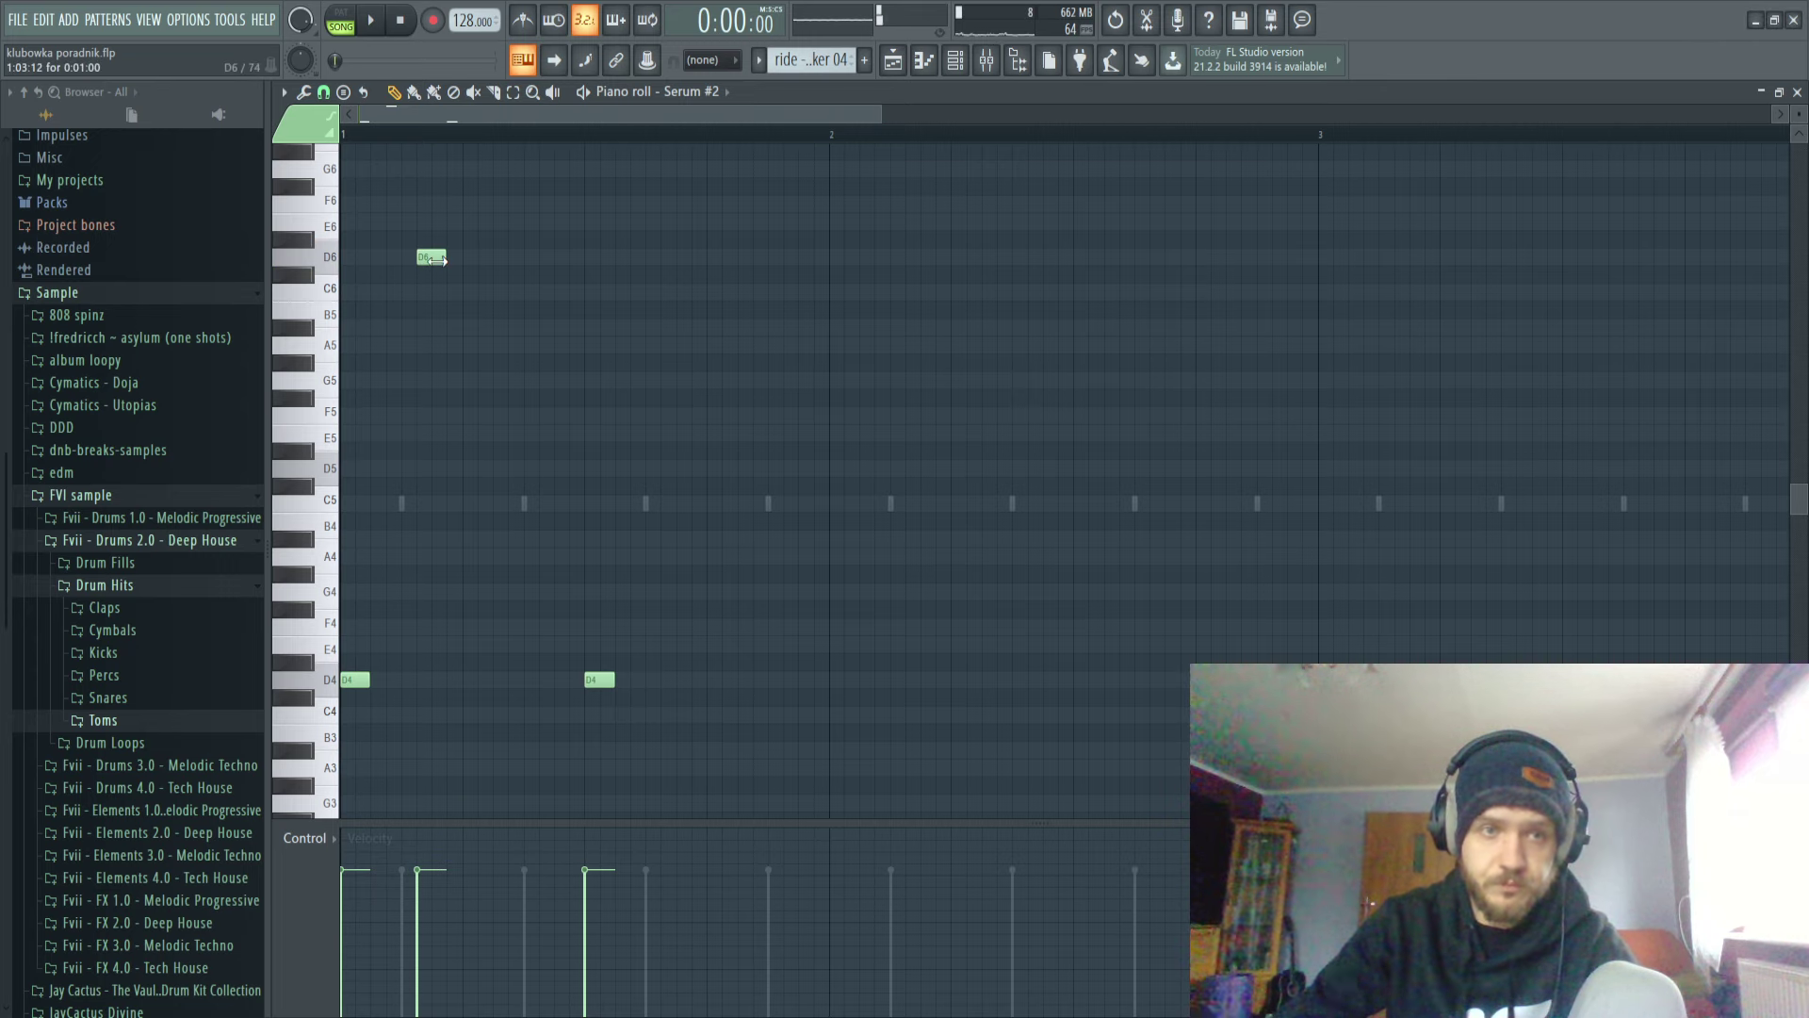
left_click_drag(436, 259, 420, 259)
Try the second D4 note one step earlier in bar 1, listen to it, and move it back to step 9.
left_click(595, 681)
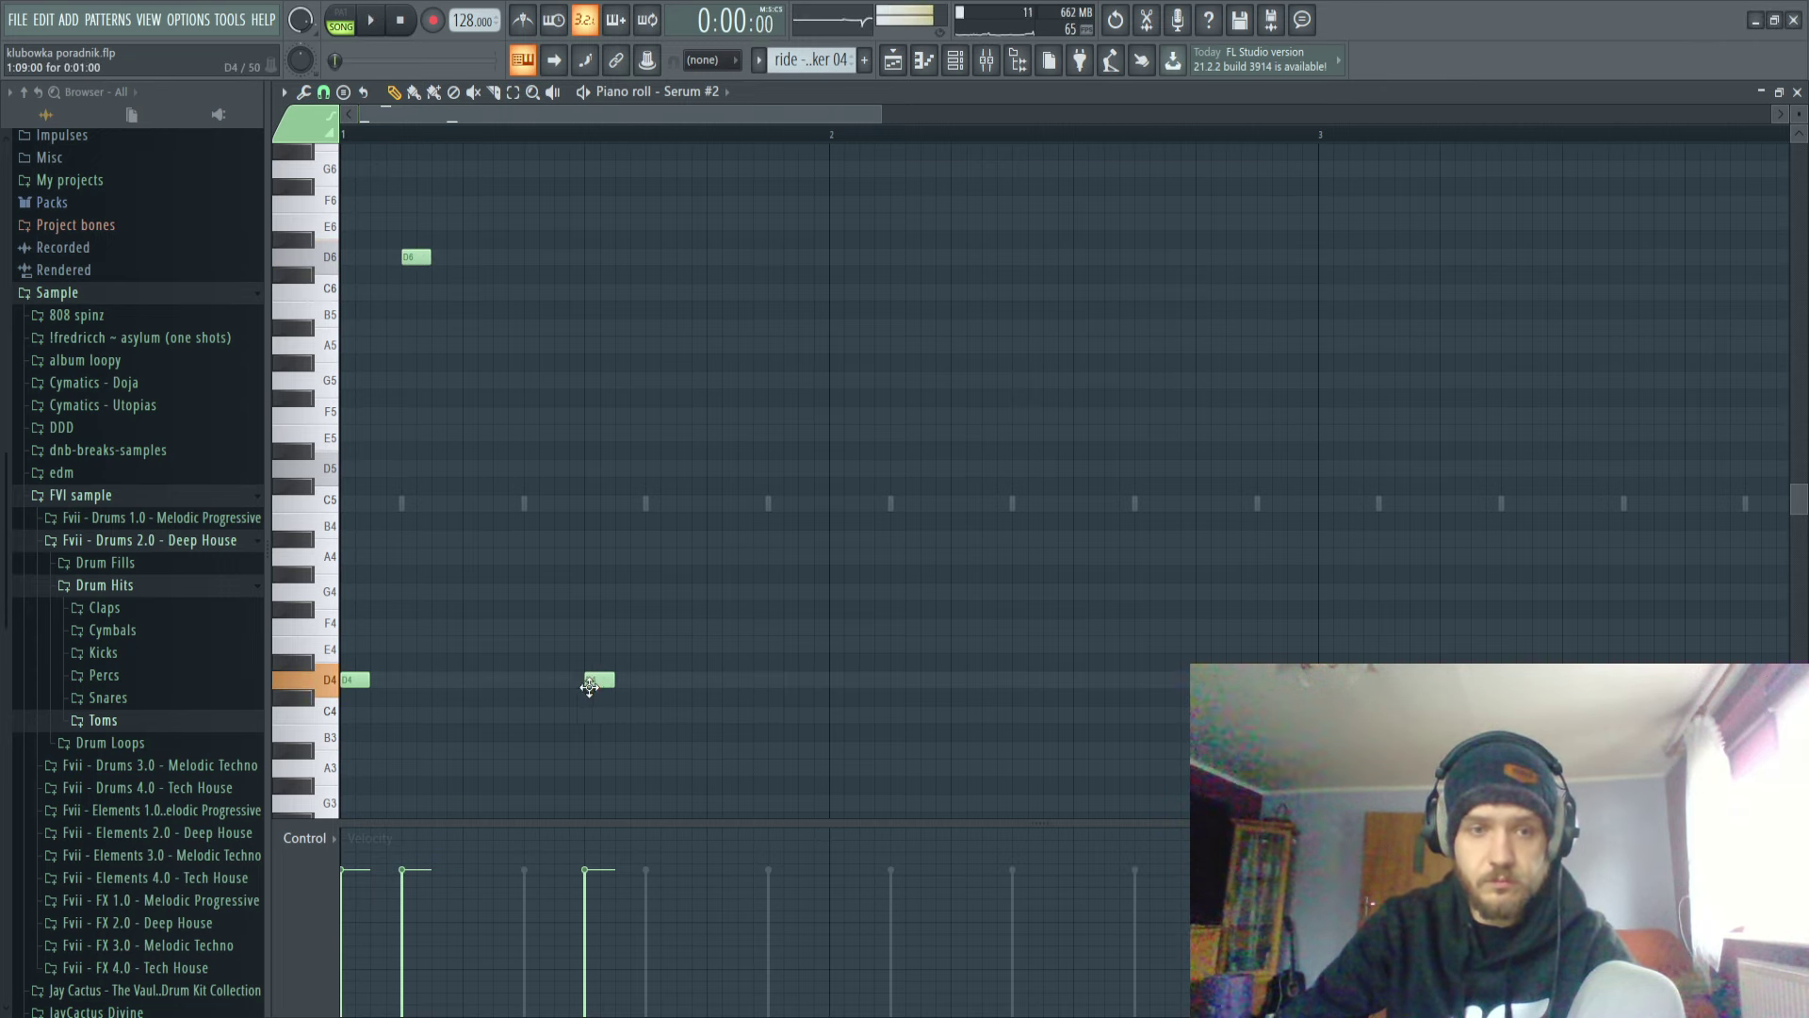
left_click_drag(595, 681, 563, 680)
key("space")
key("space")
key("space")
key("space")
key("space")
left_click_drag(563, 680, 599, 680)
key("space")
key("space")
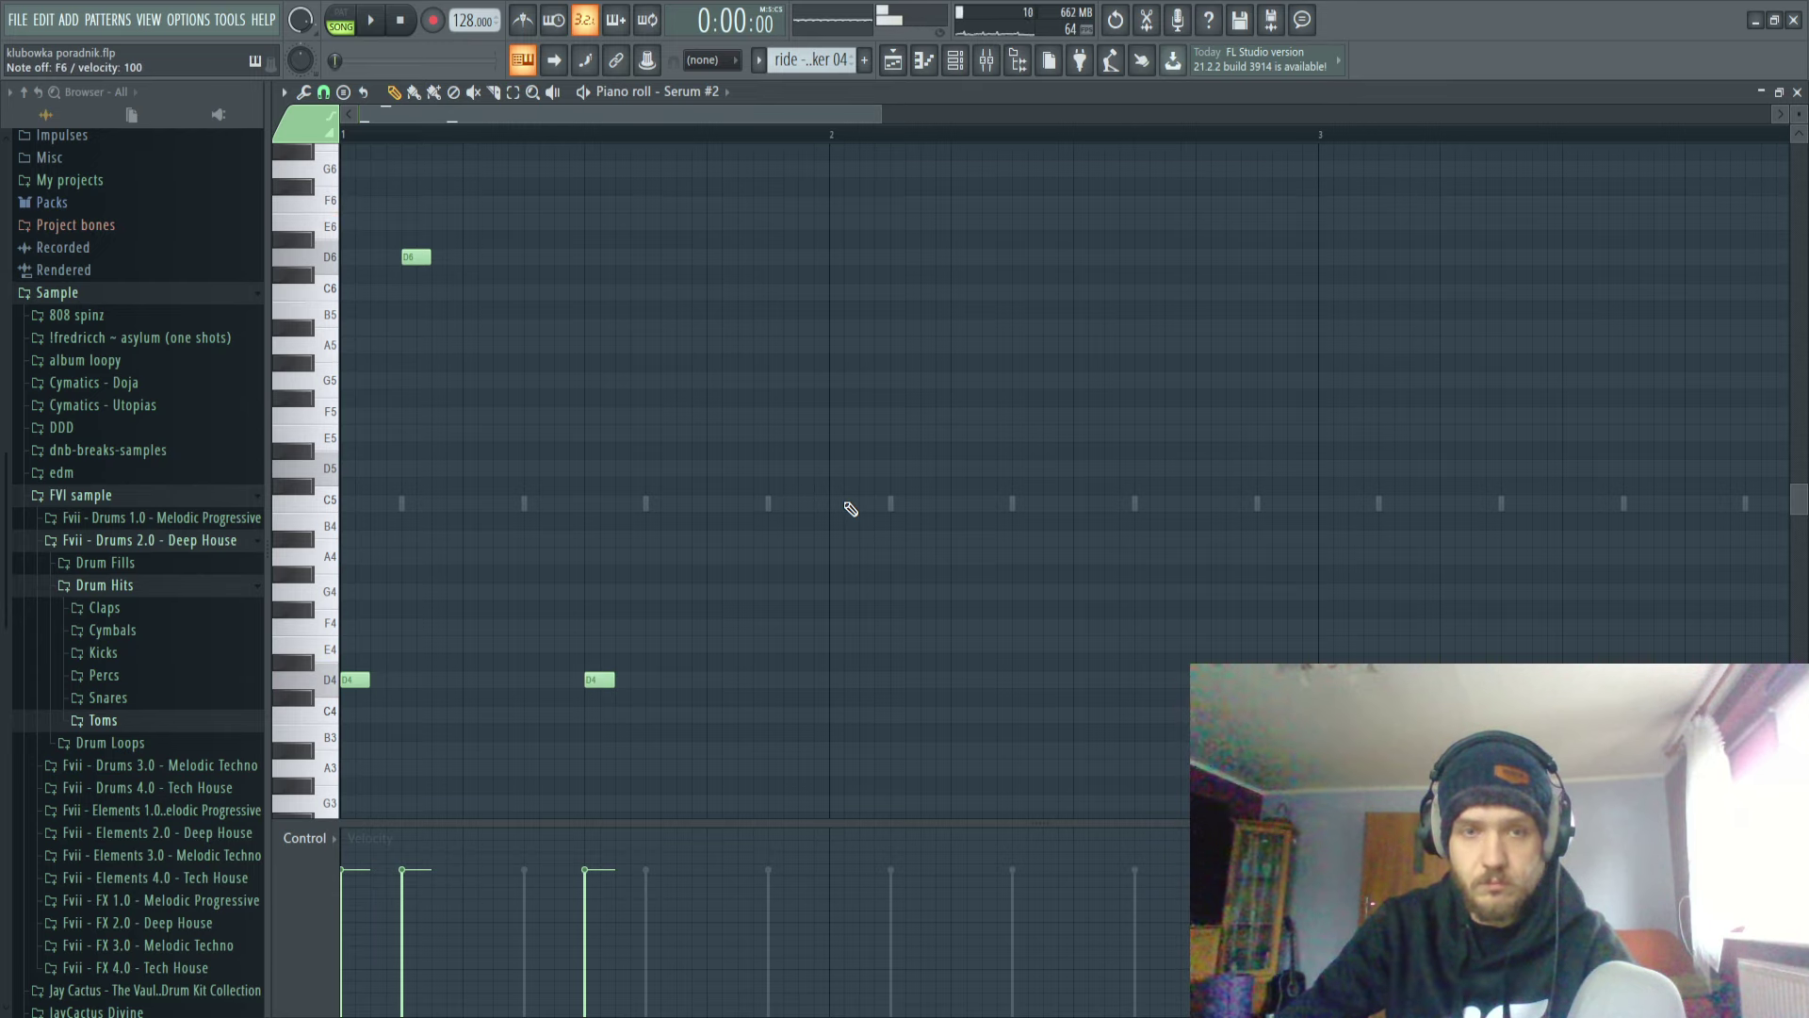
Add a D4 note at the start of bar 2 and an F6 note on its step 3, and show the channel rack.
left_click(839, 681)
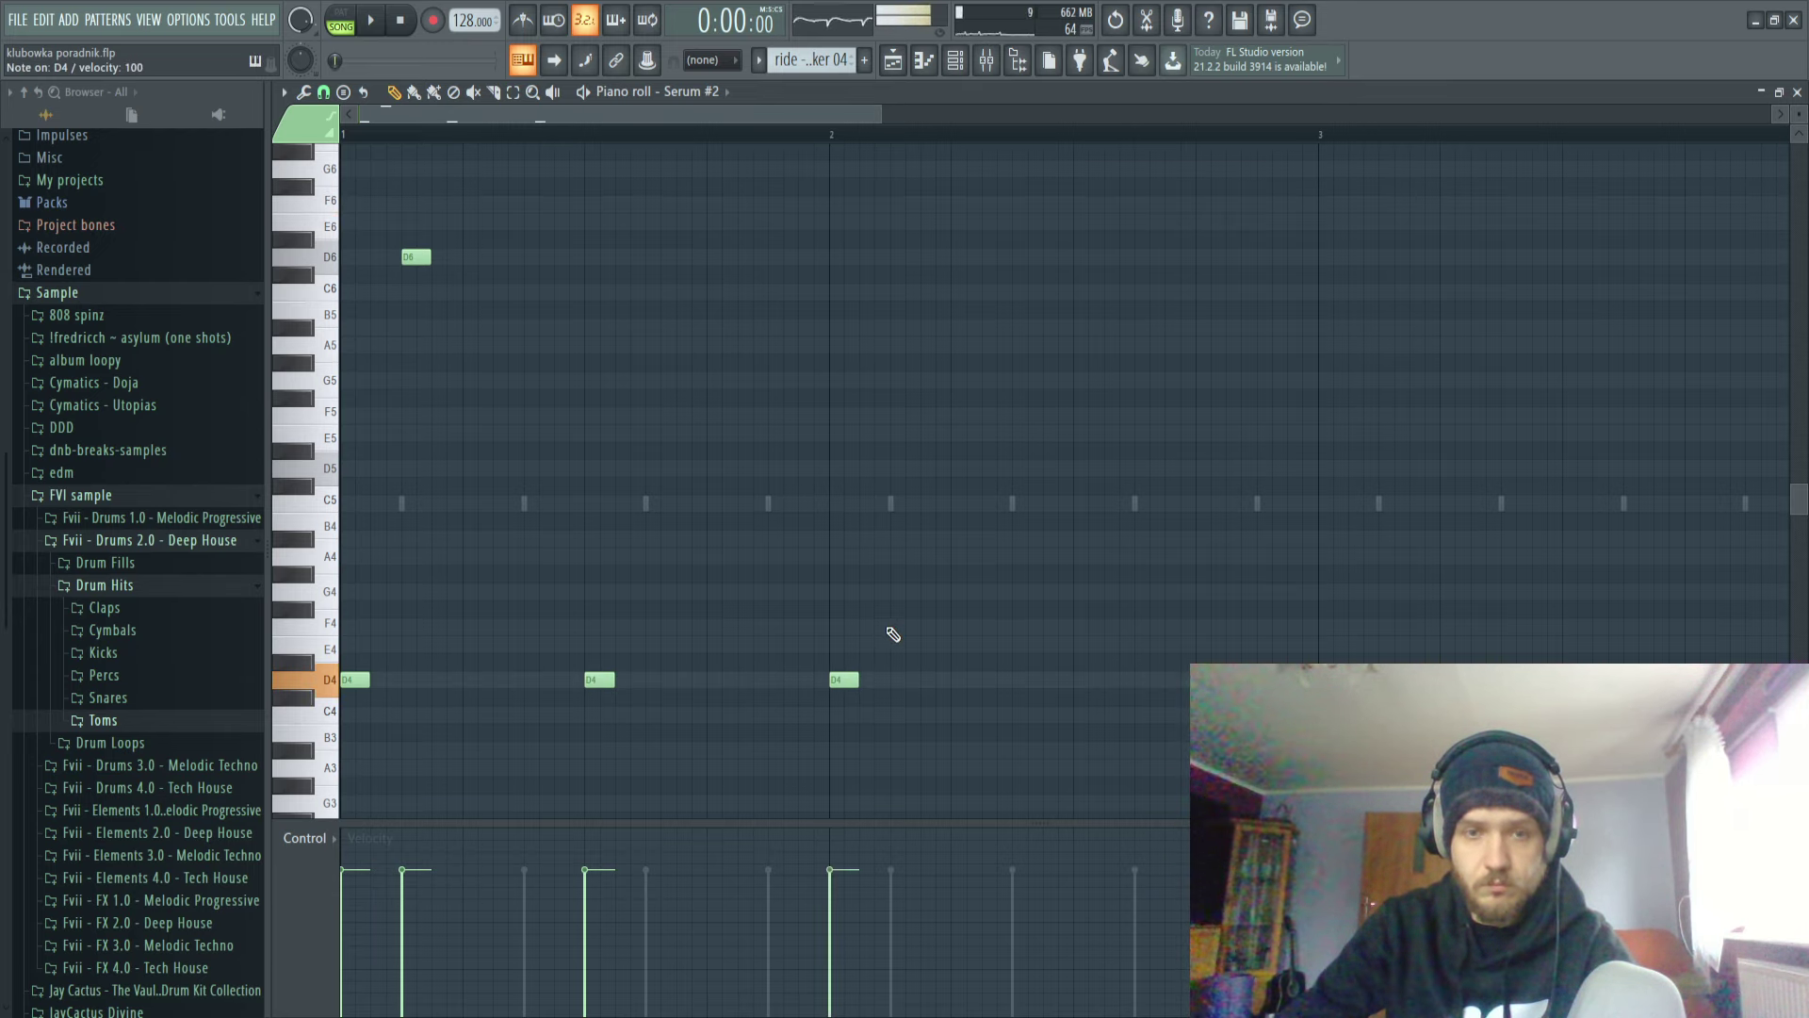
scroll(860, 471, "up", 1)
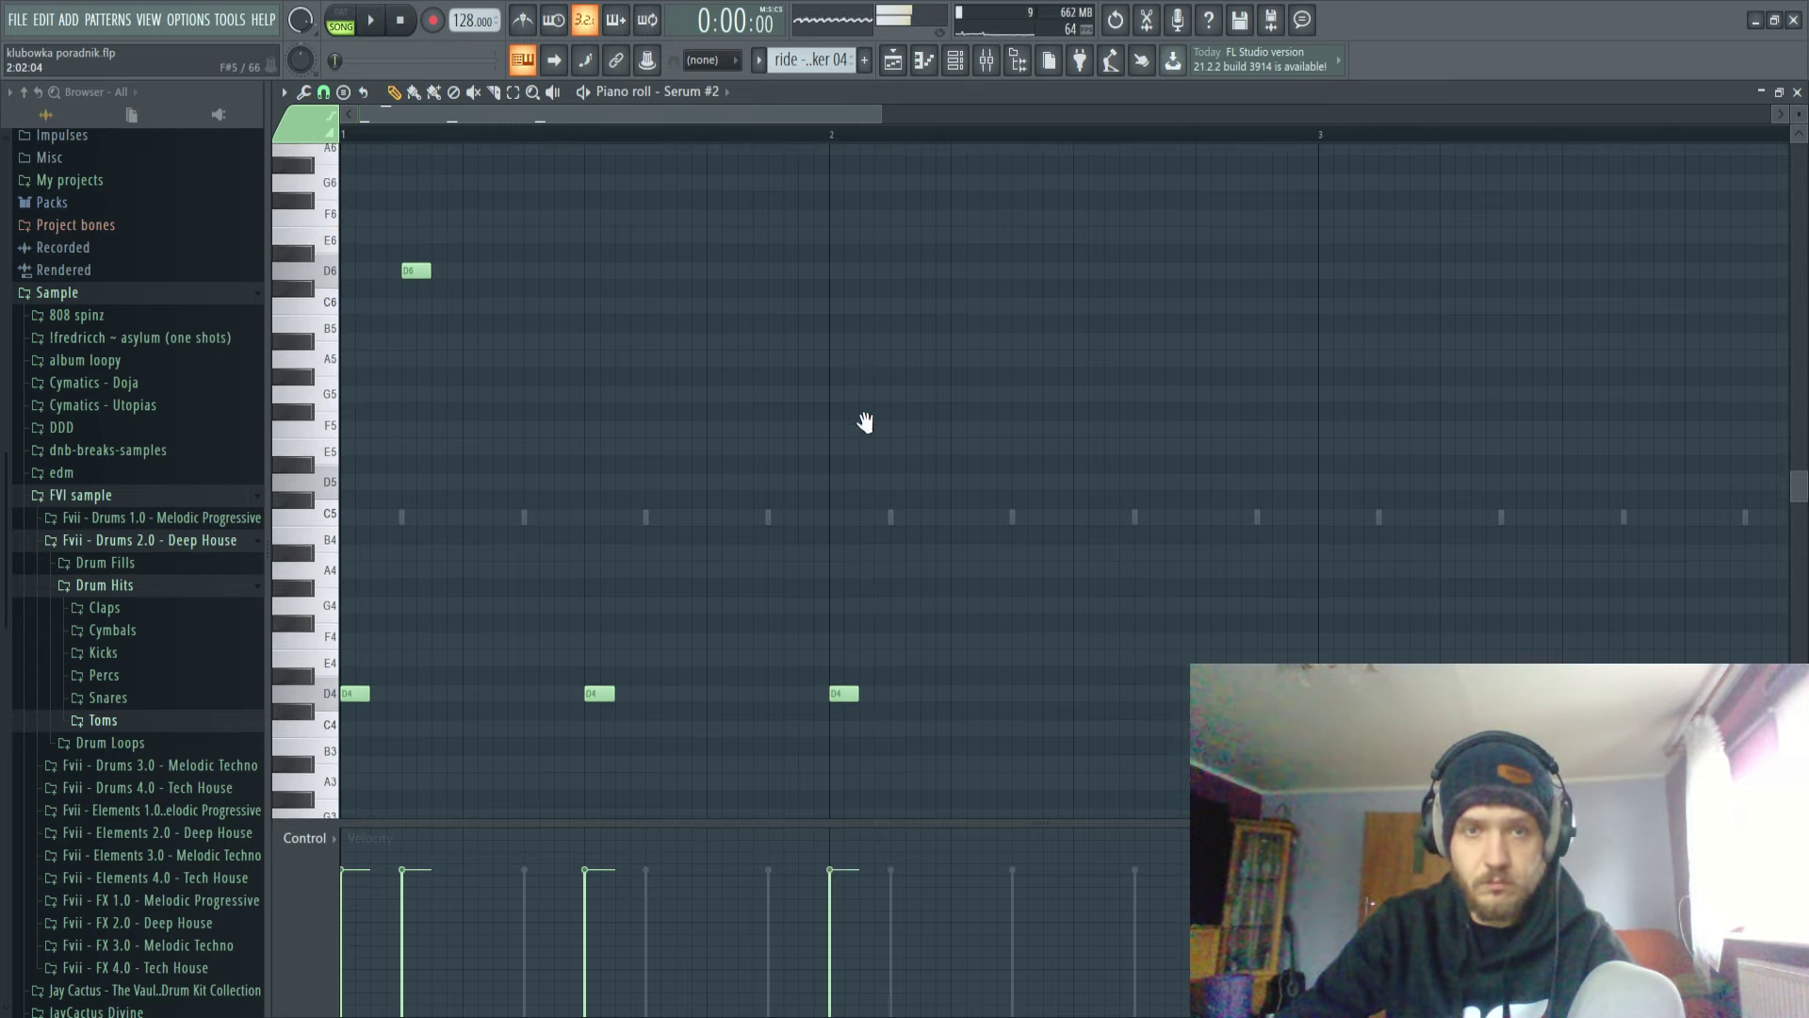
left_click(893, 242)
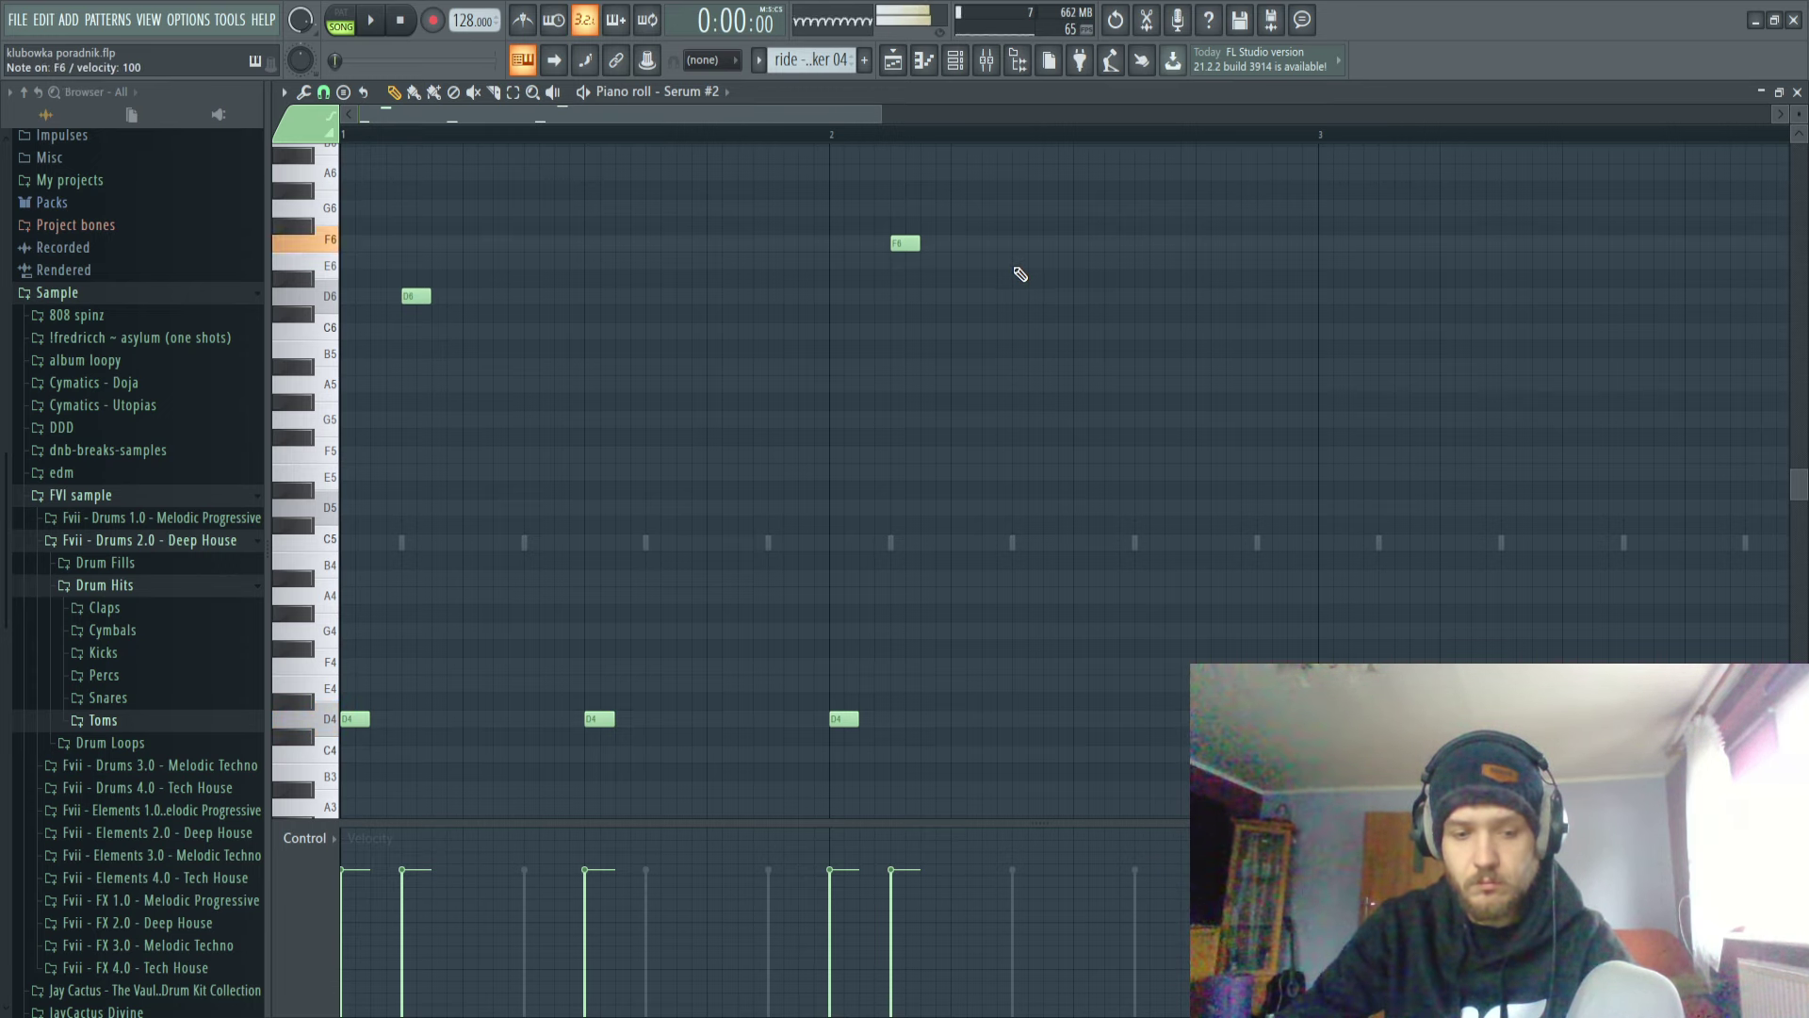
left_click(955, 60)
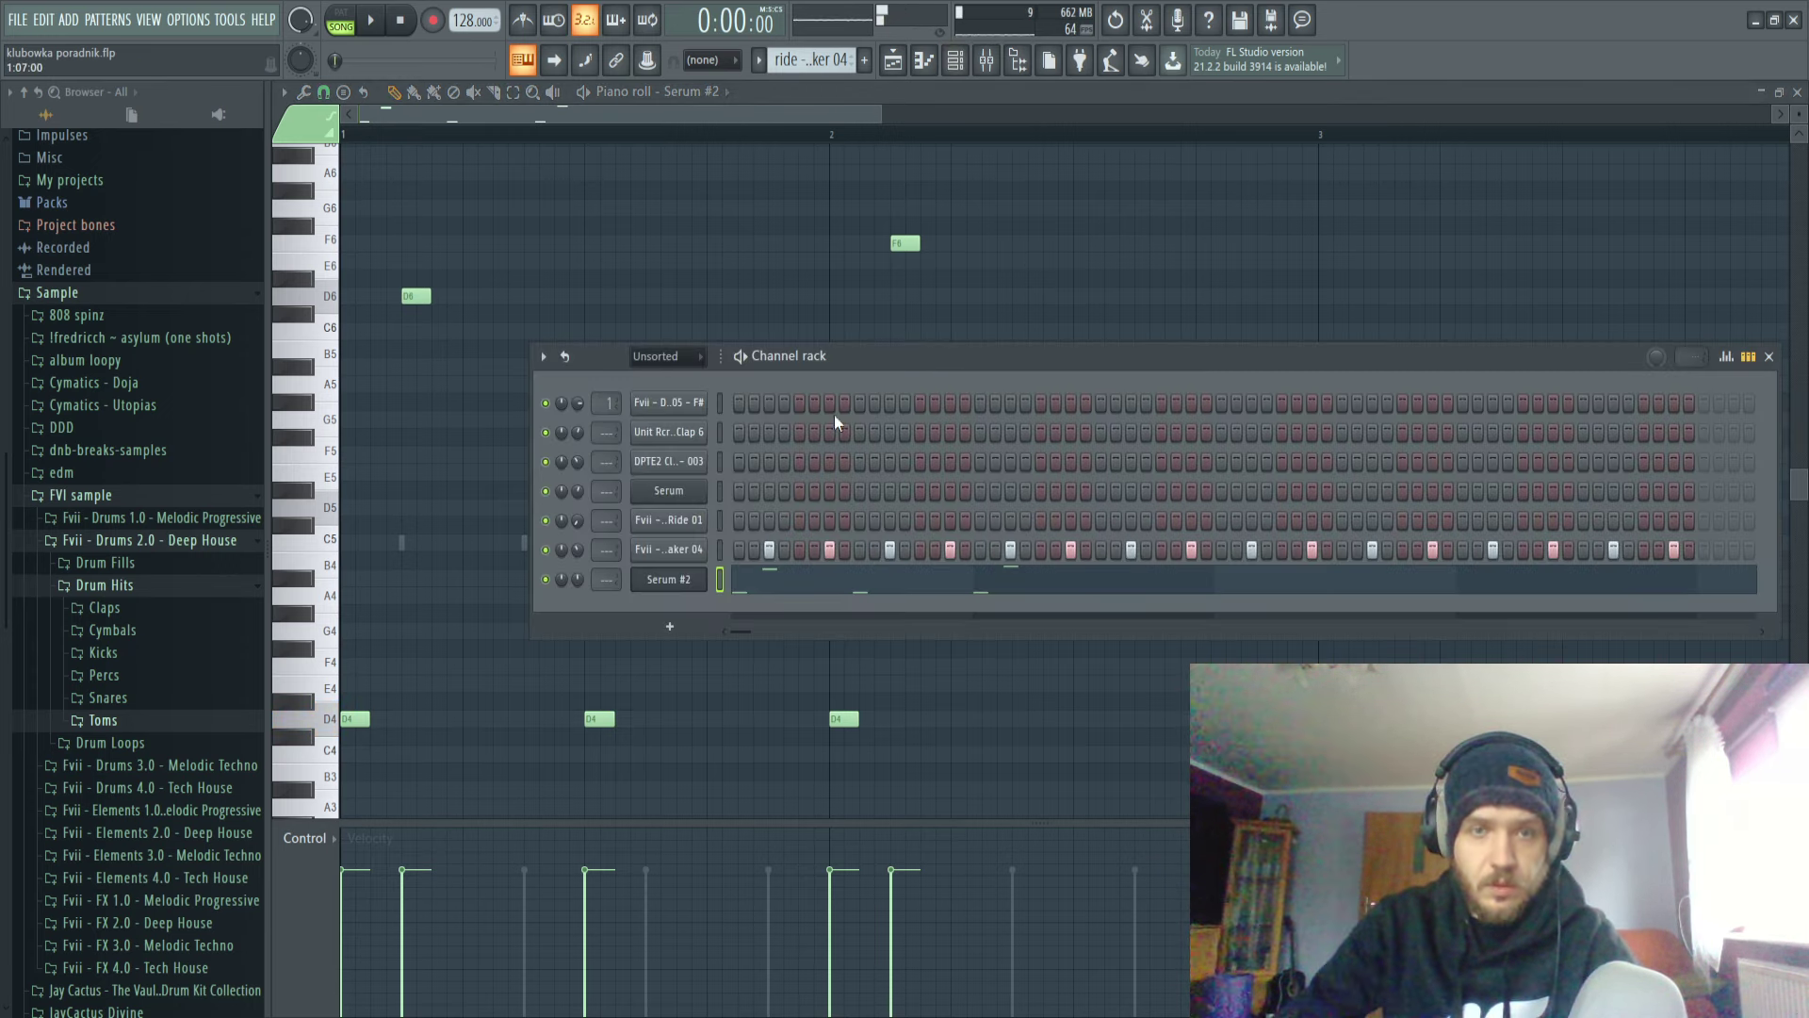
Copy the Serum notes from the hihat pattern into a new pattern named bas.
left_click(896, 61)
double_click(646, 274)
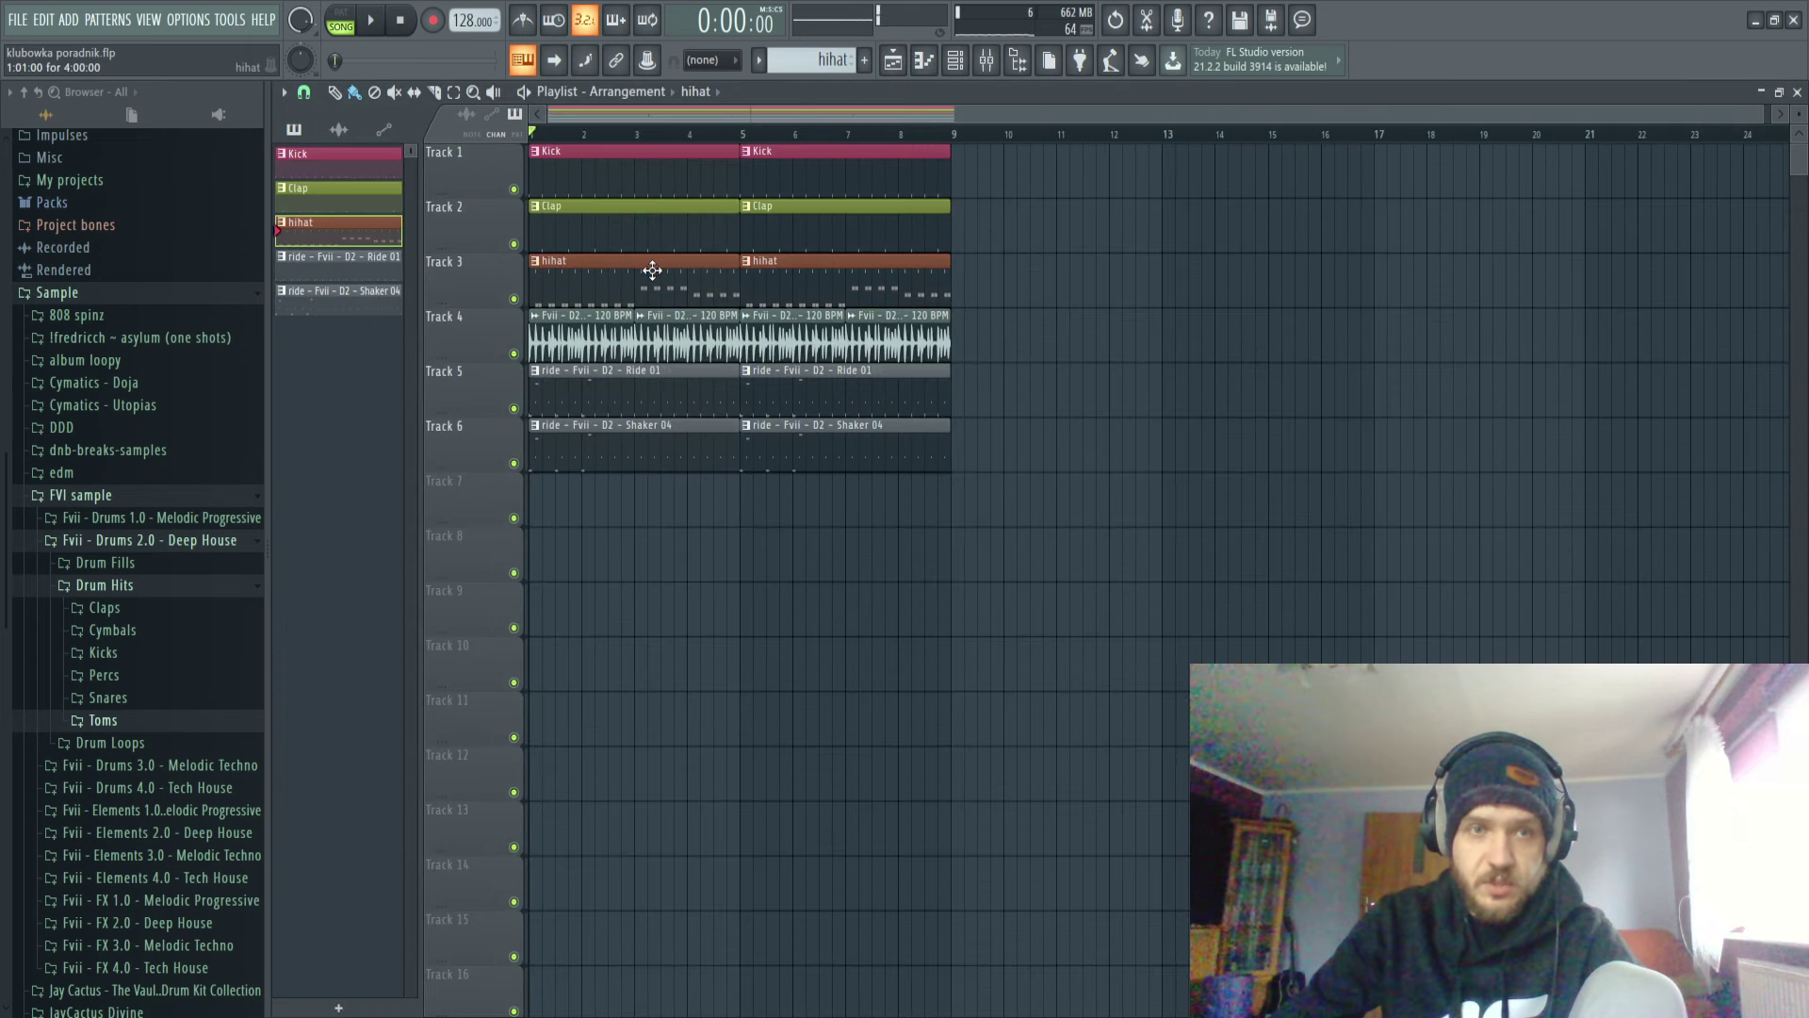
left_click(954, 60)
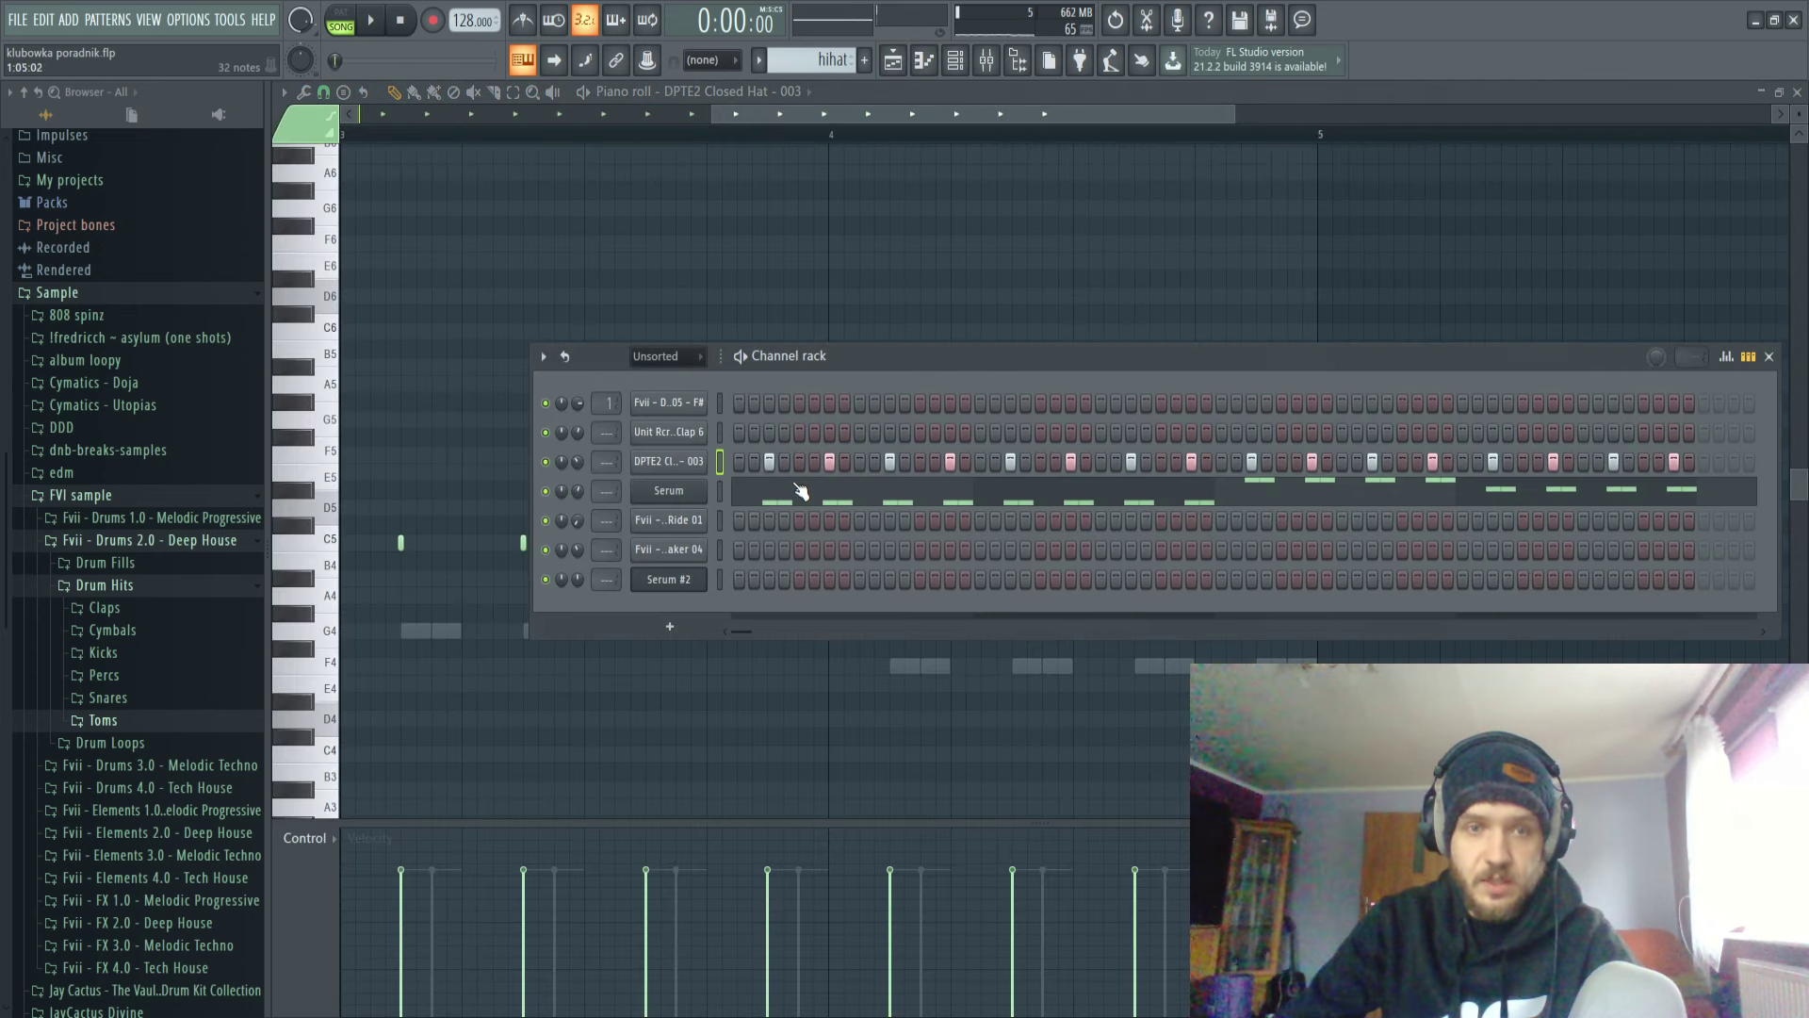
left_click(863, 60)
type("bas")
key("Return")
key("ctrl+v")
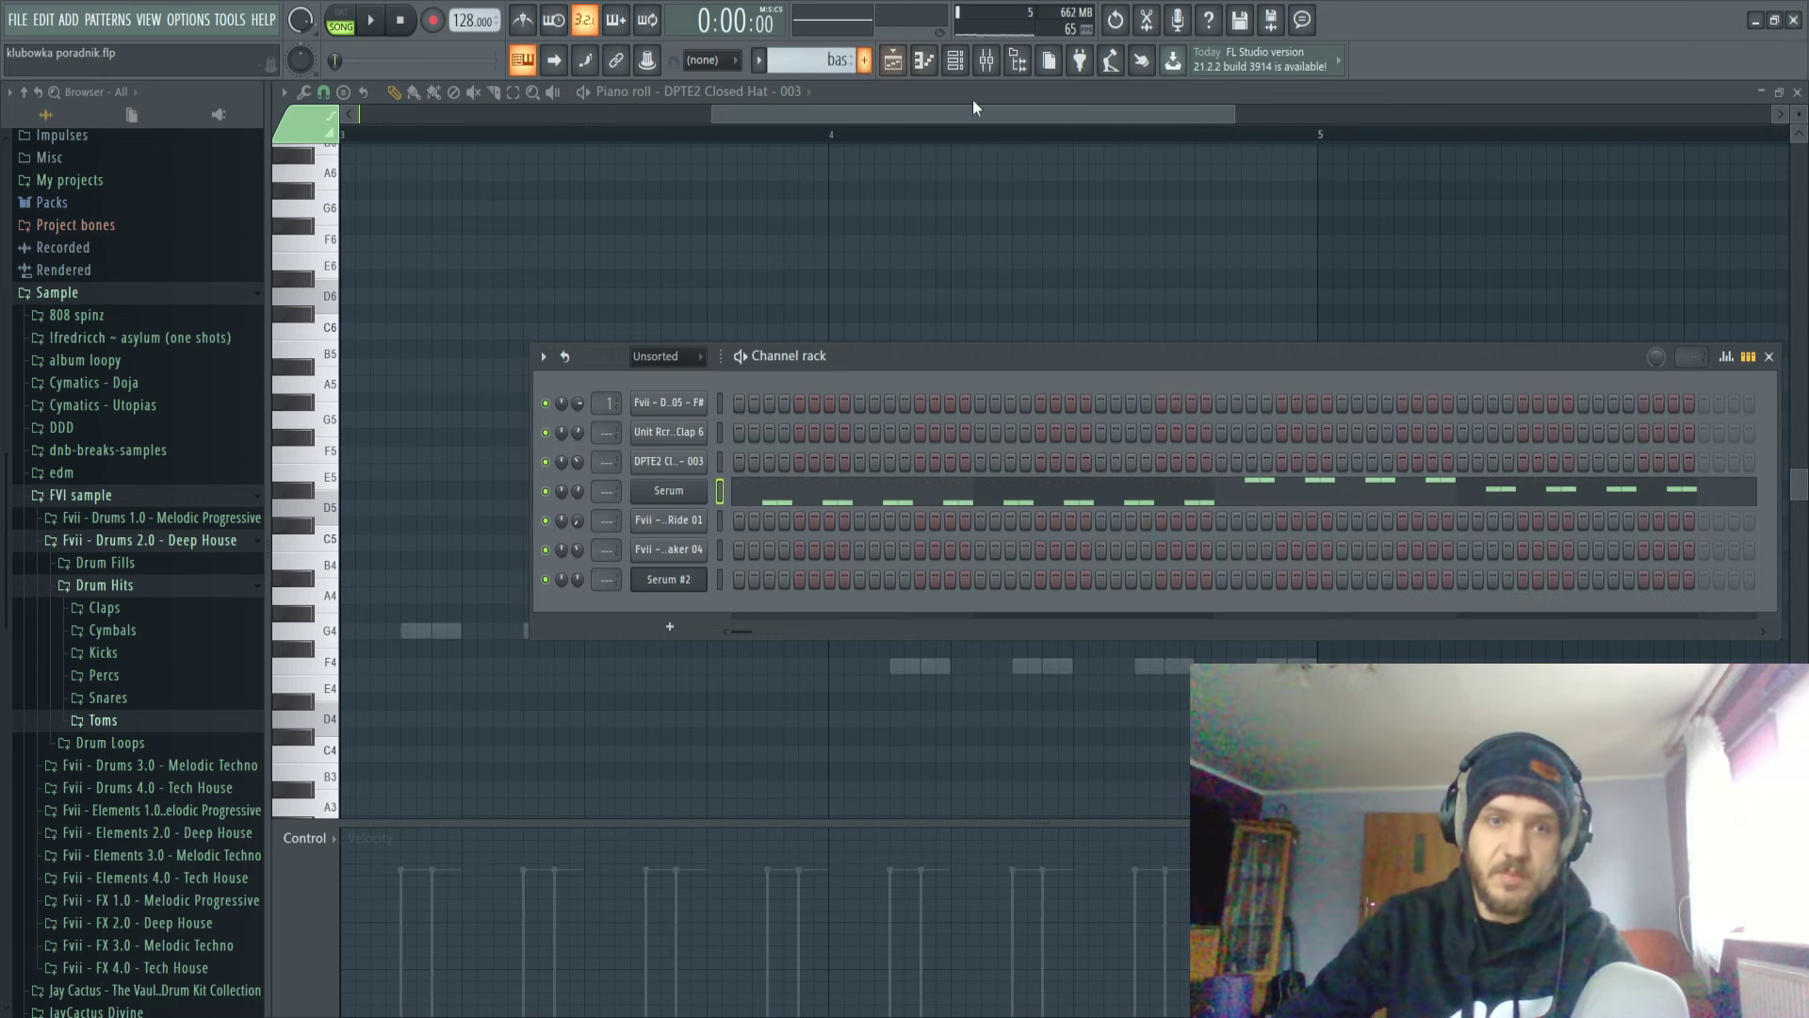
Cut the Serum notes out of the hihat pattern and place the bas pattern at bar 1 of Track 7.
scroll(848, 60, "up", 4)
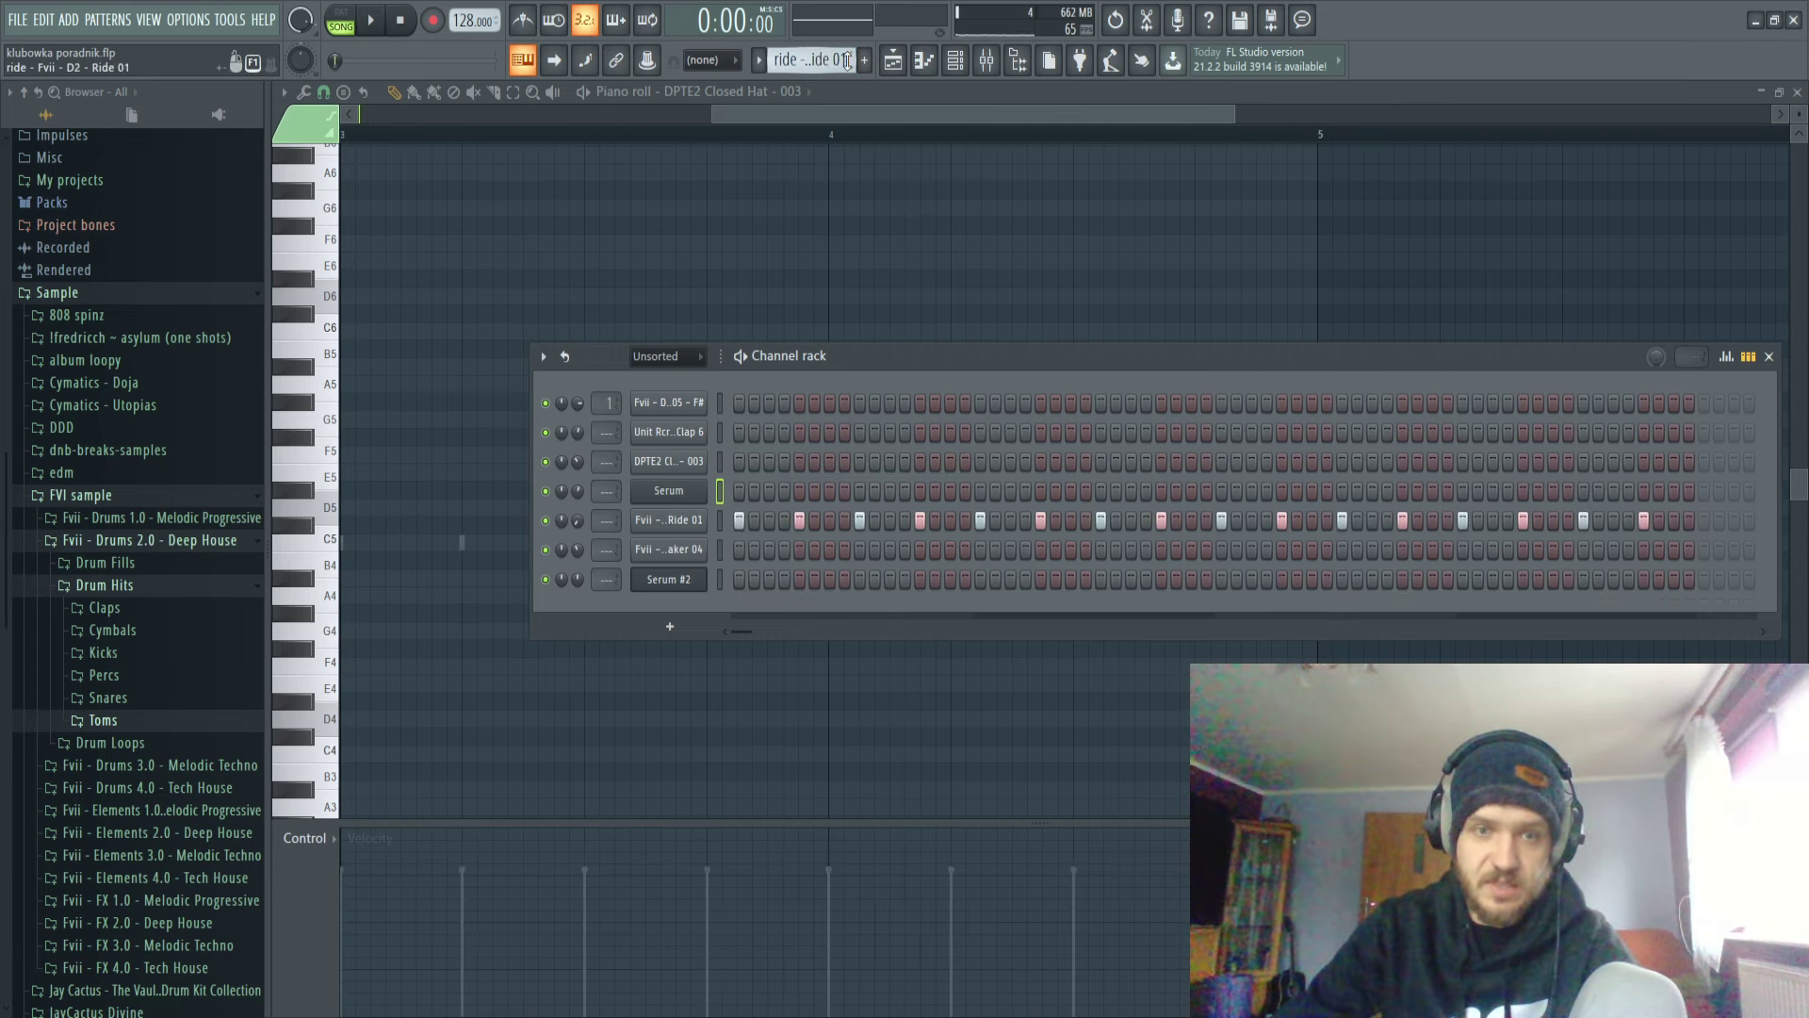
scroll(847, 61, "up", 1)
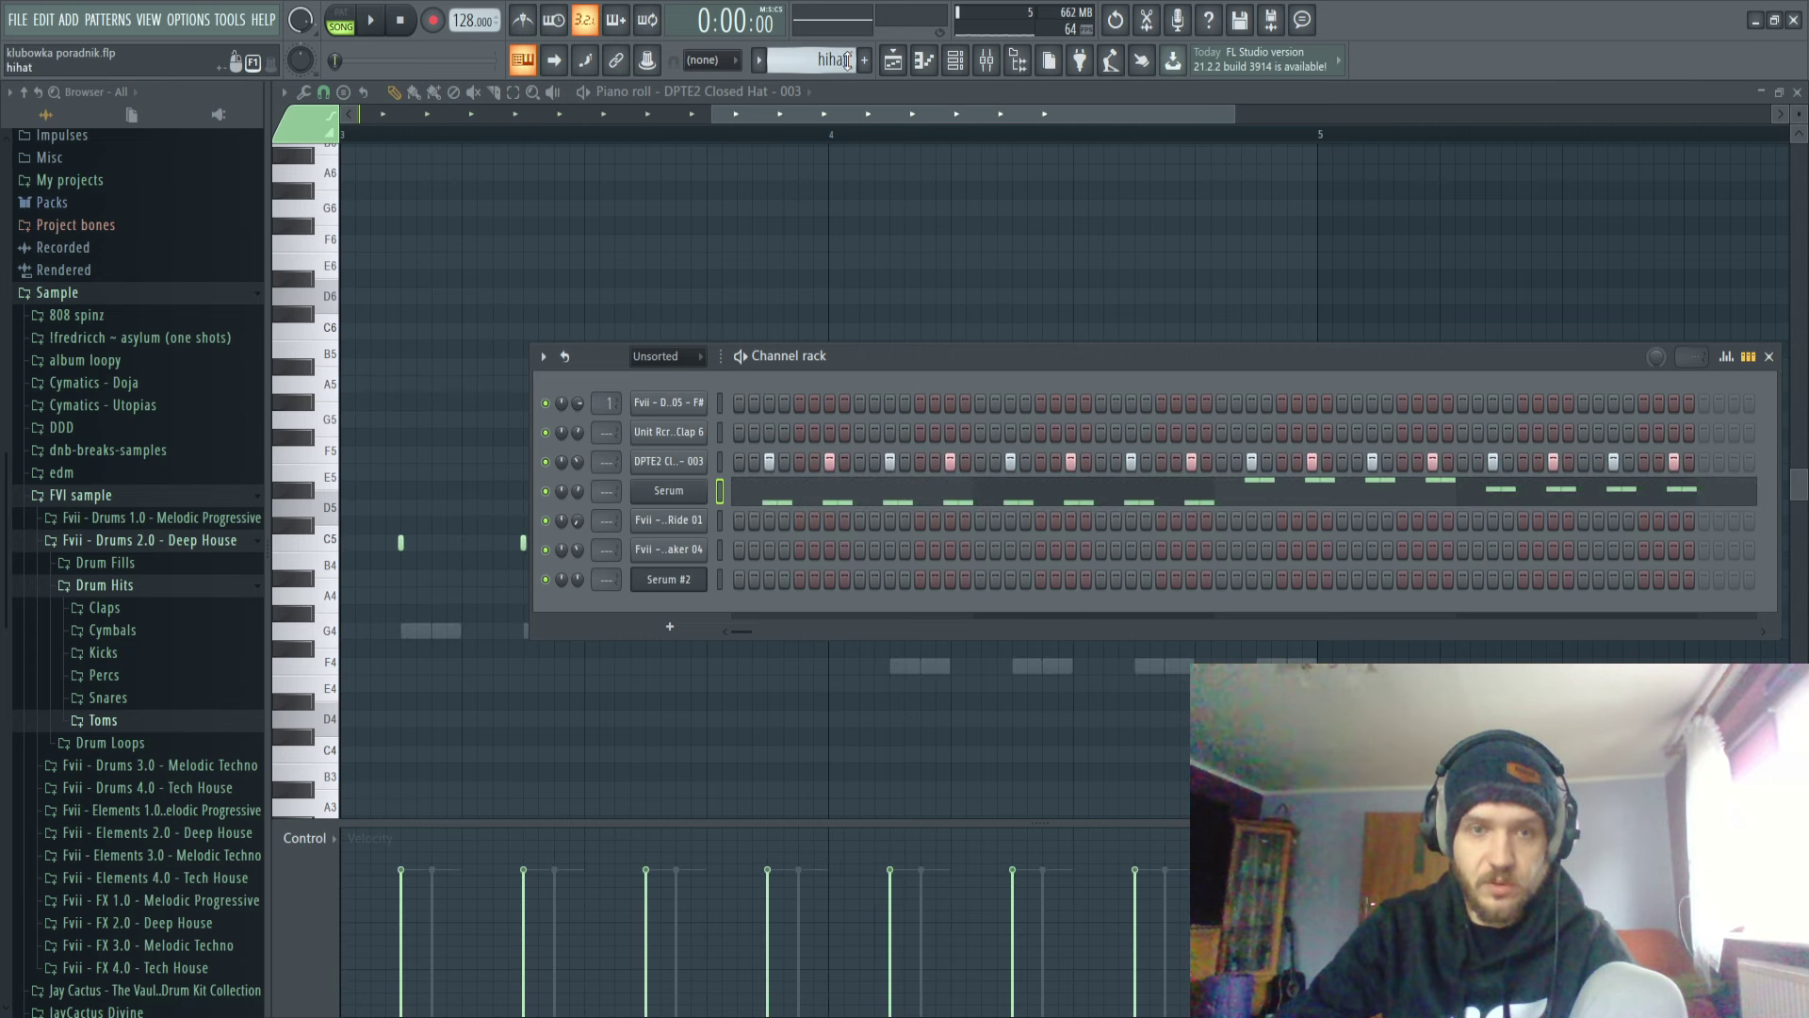
key("ctrl+x")
left_click(895, 62)
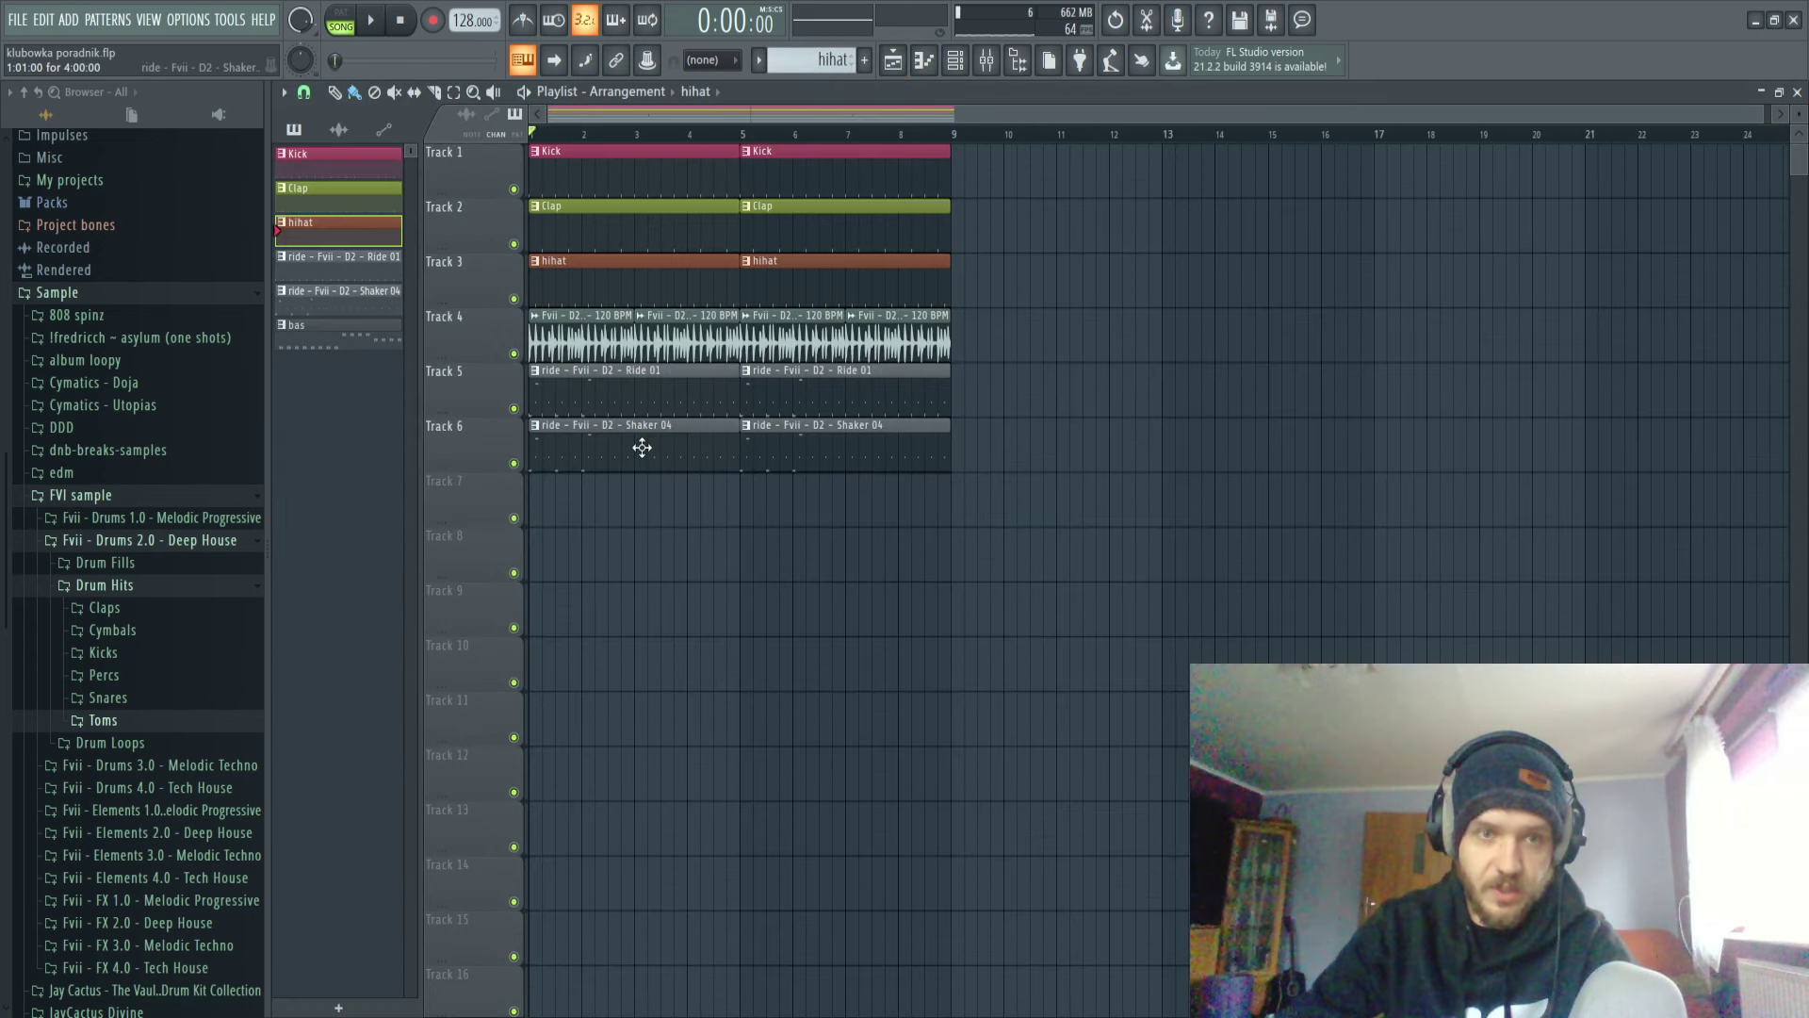
left_click_drag(368, 353, 513, 499)
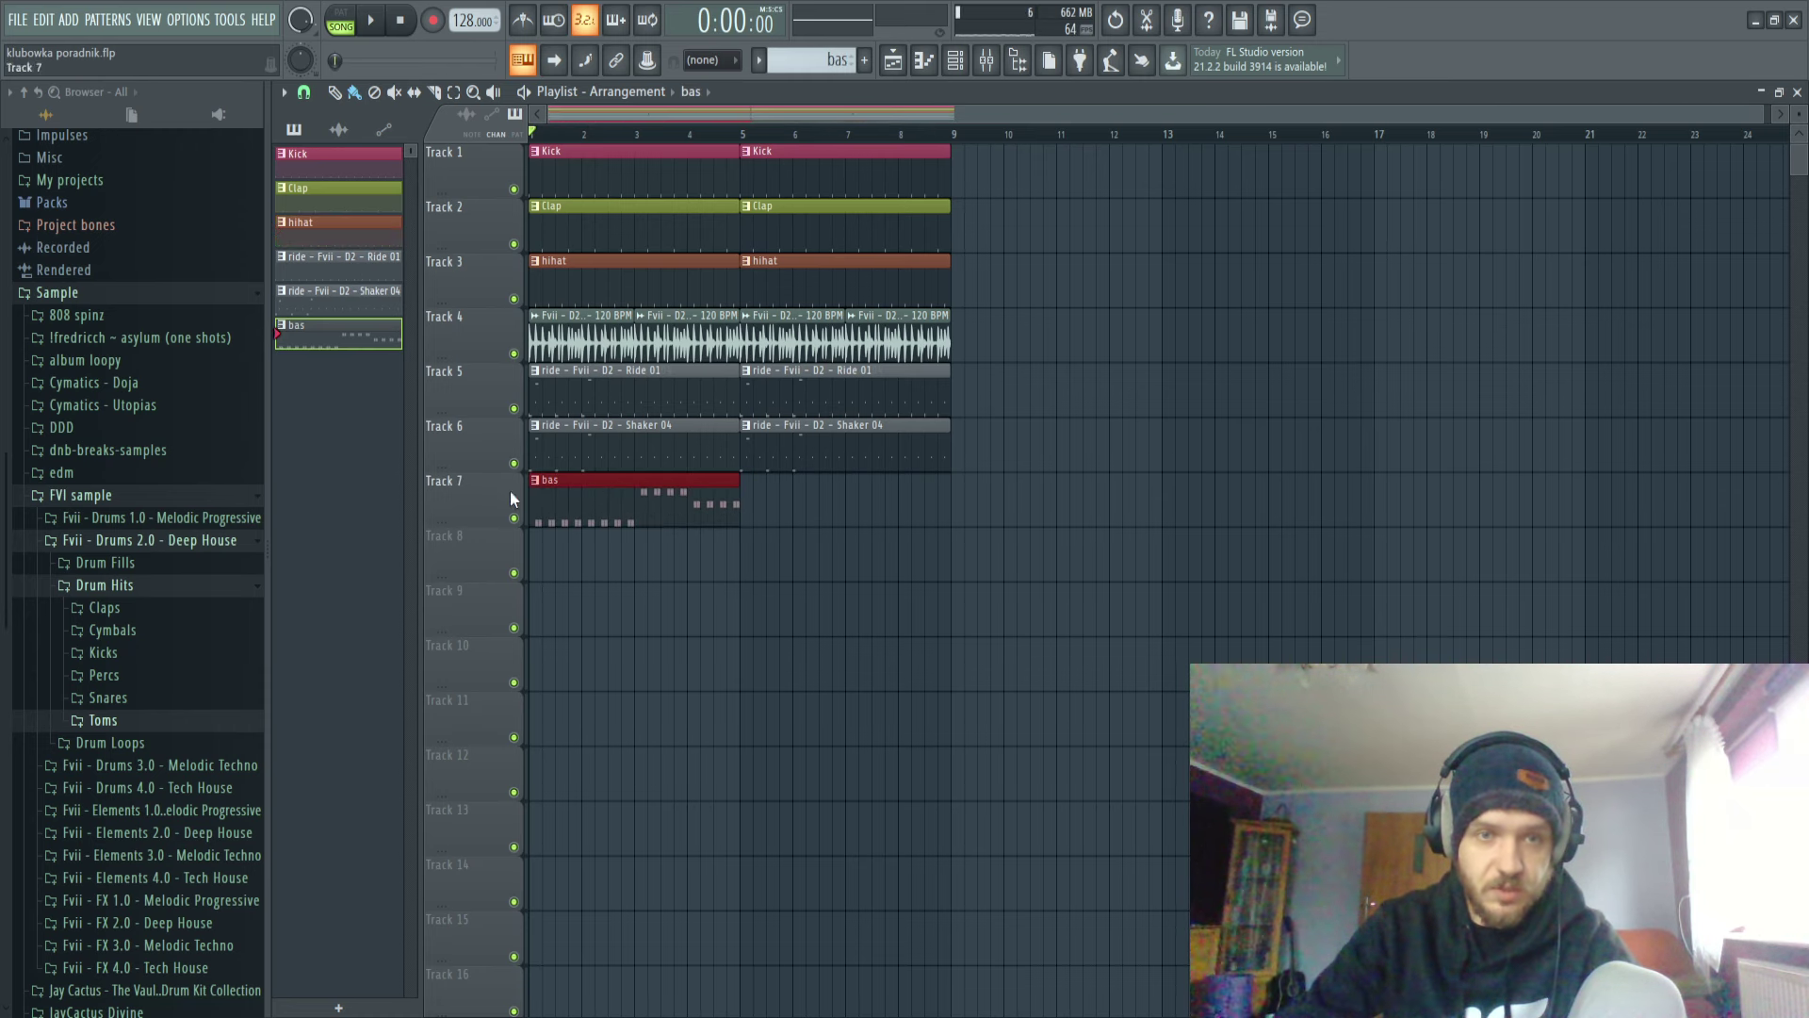
Examine the bas pattern's Serum notes across its four bars in the piano roll.
double_click(628, 502)
key("ctrl+a")
left_click(954, 60)
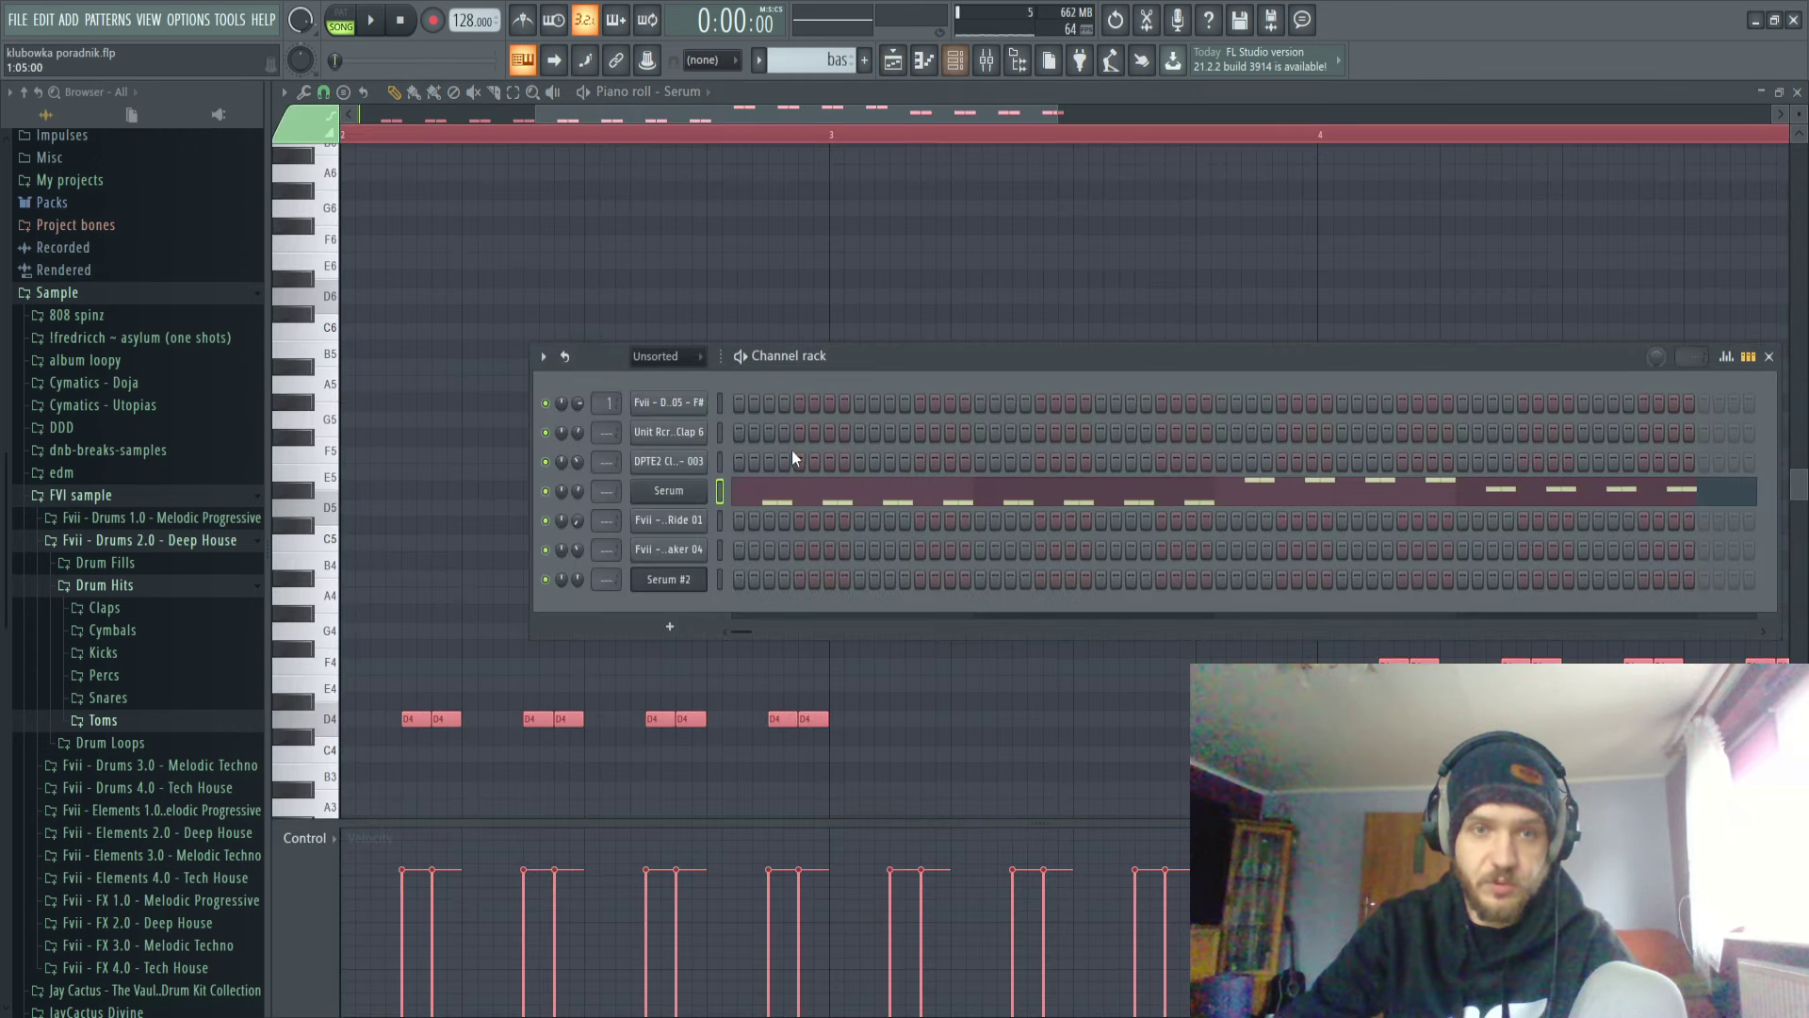
left_click(957, 67)
left_click(958, 68)
left_click(876, 323, "ctrl")
scroll(754, 424, "down", 4)
scroll(1050, 323, "down", 3)
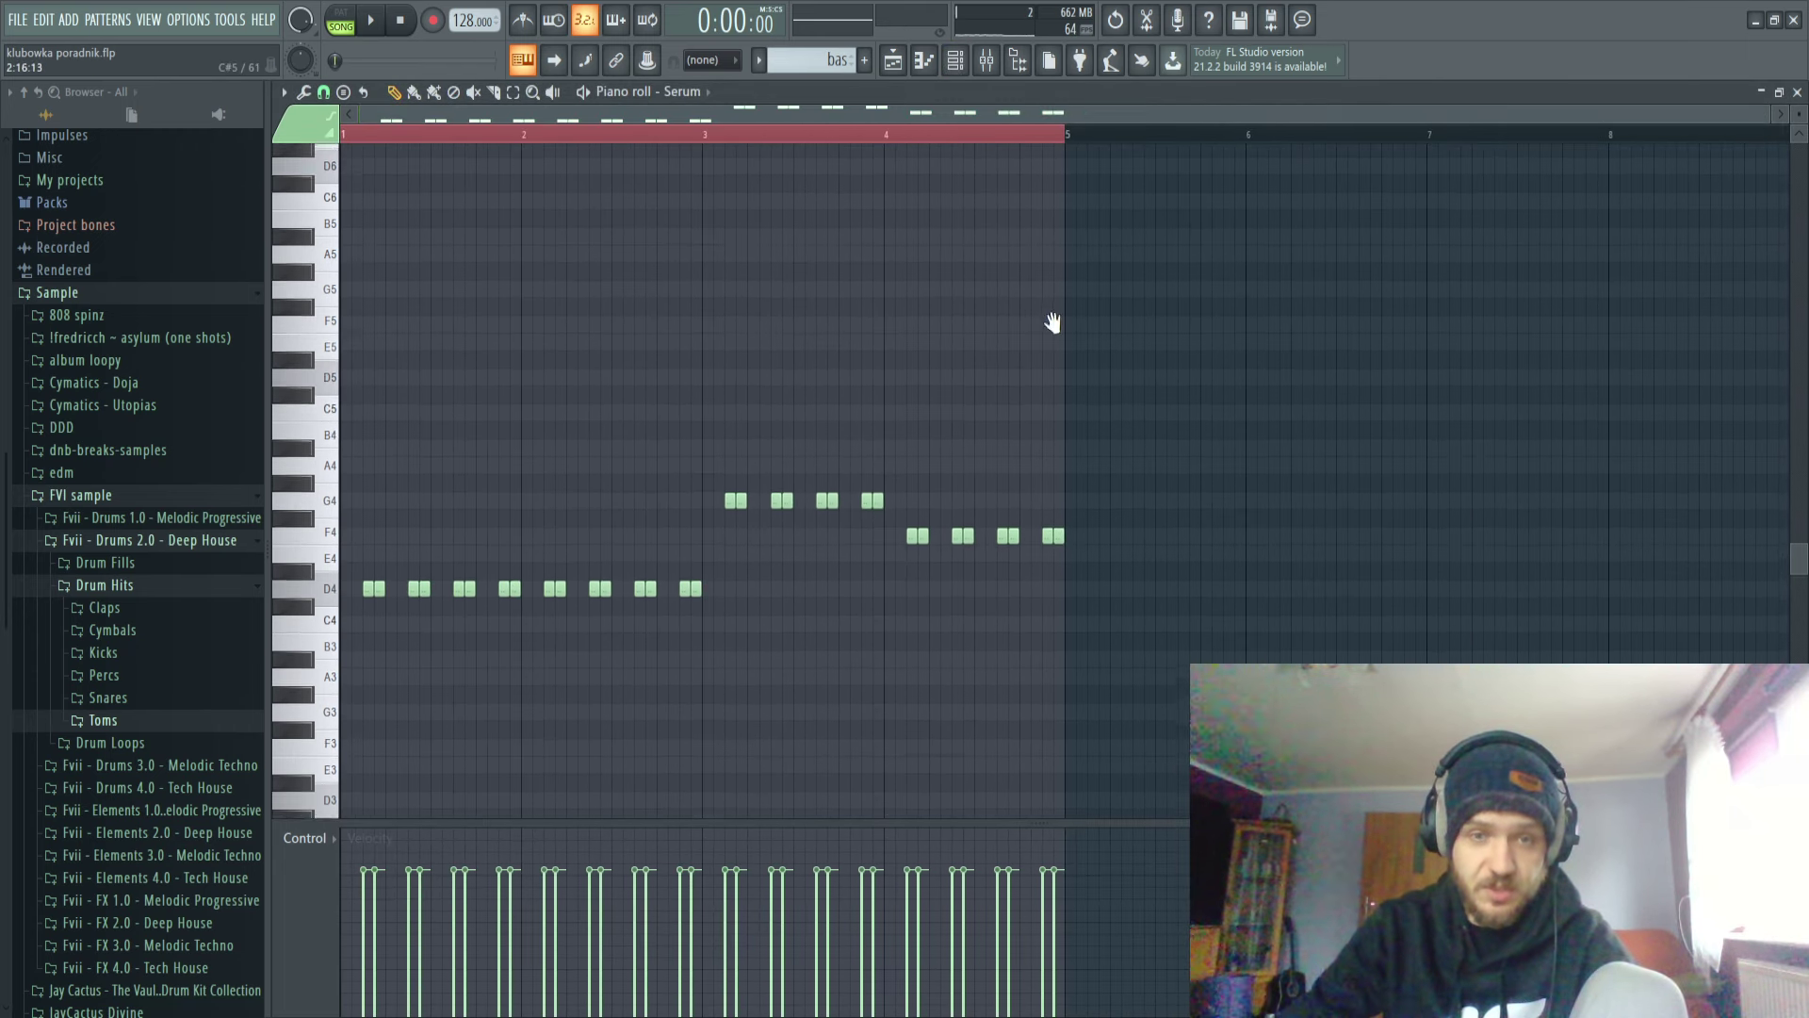
scroll(1104, 517, "up", 3)
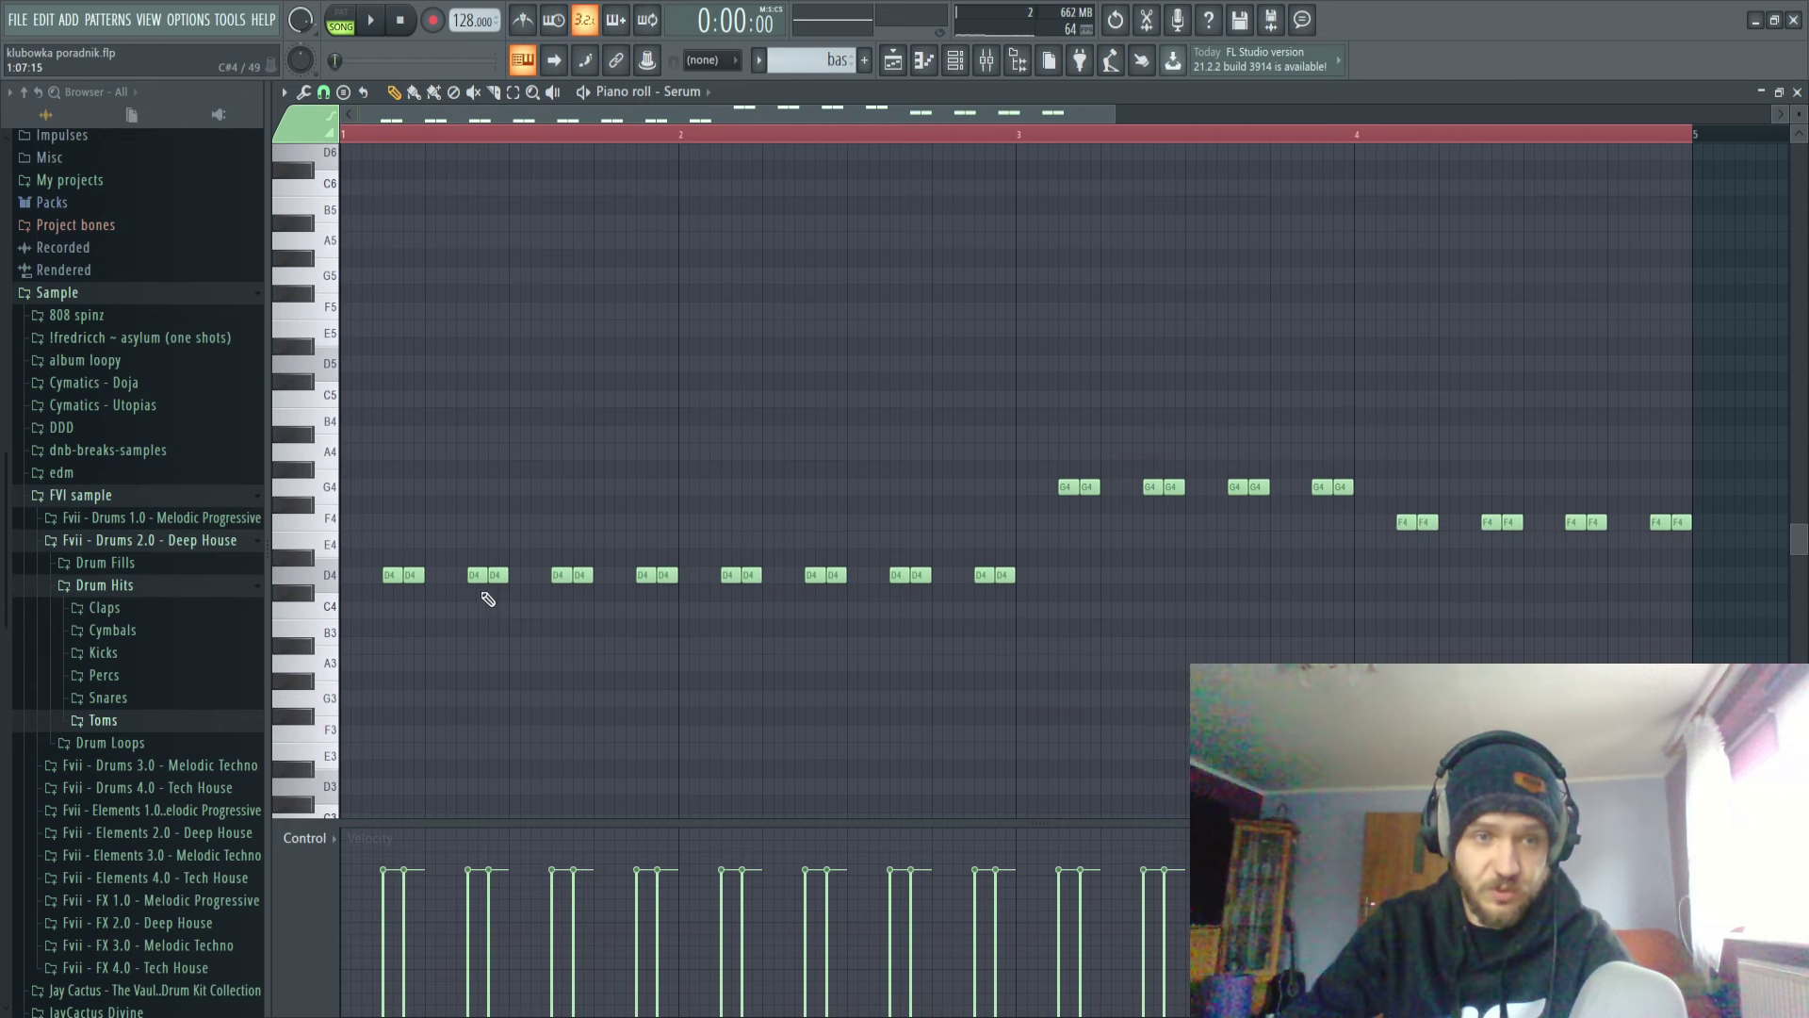
Open the Serum #2 piano roll in the bas pattern and place a D4 note at the start of bar 1.
left_click(936, 66)
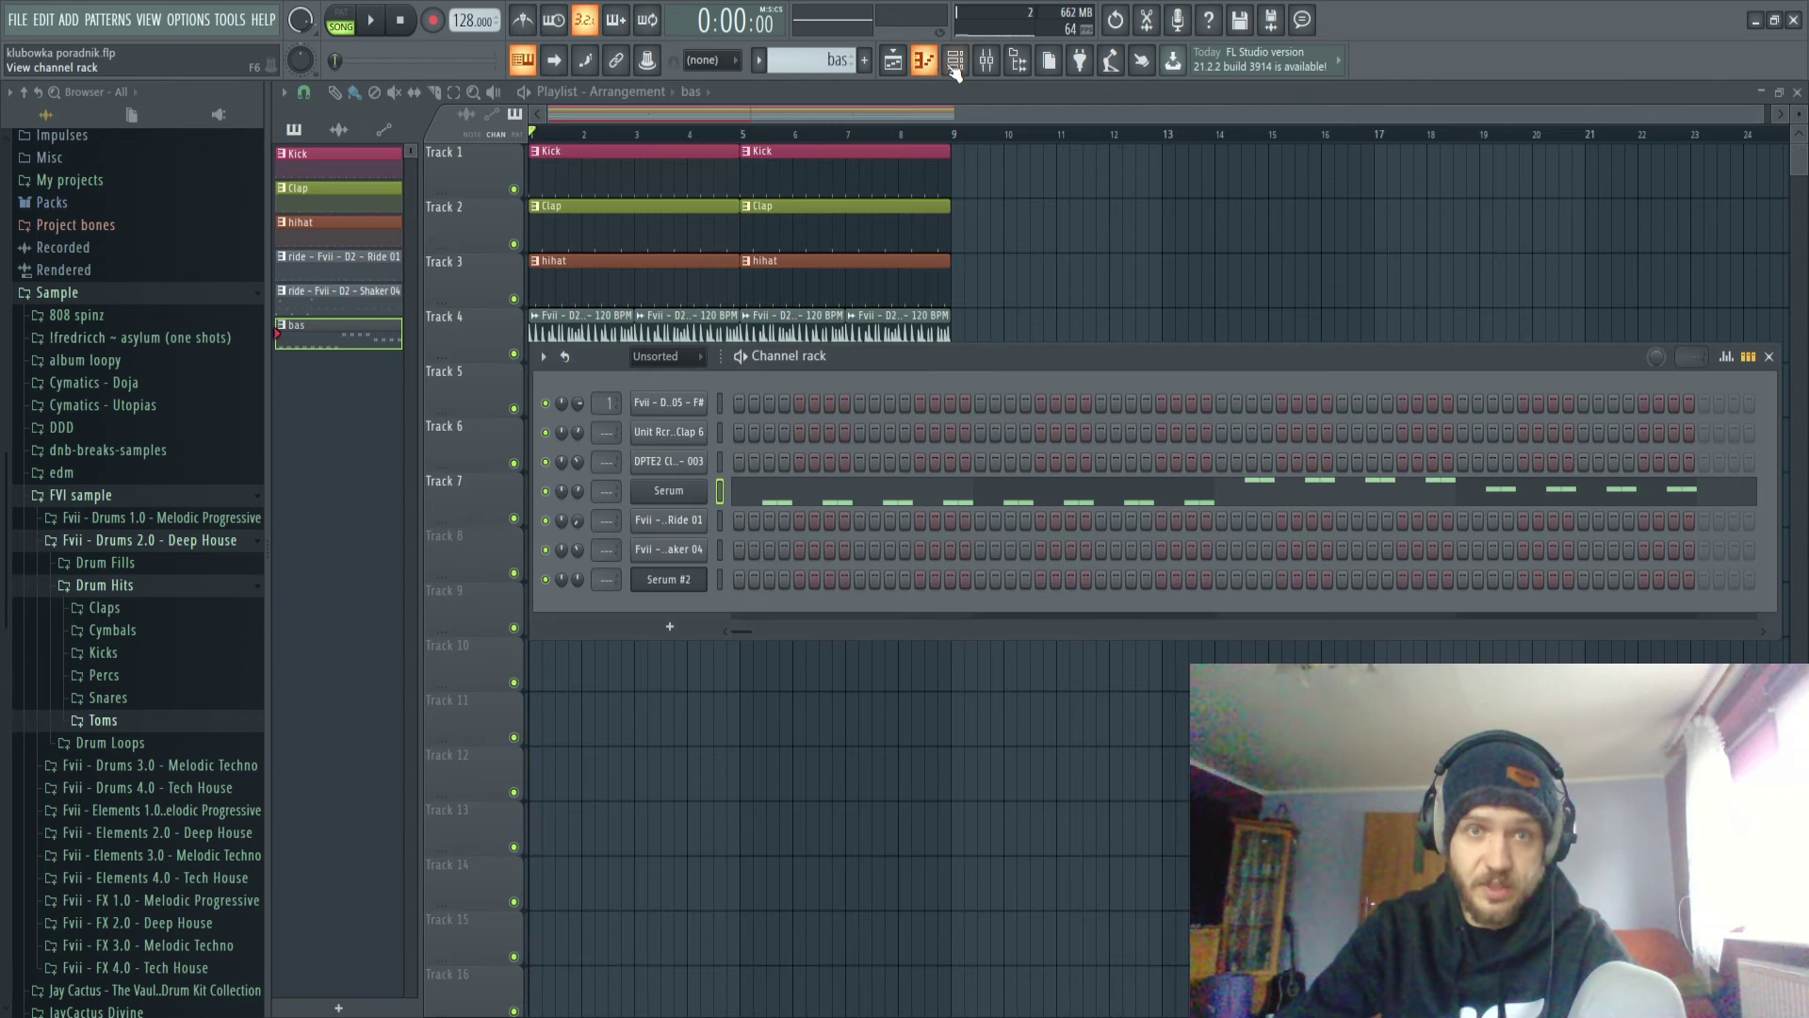
left_click(951, 64)
left_click(956, 62)
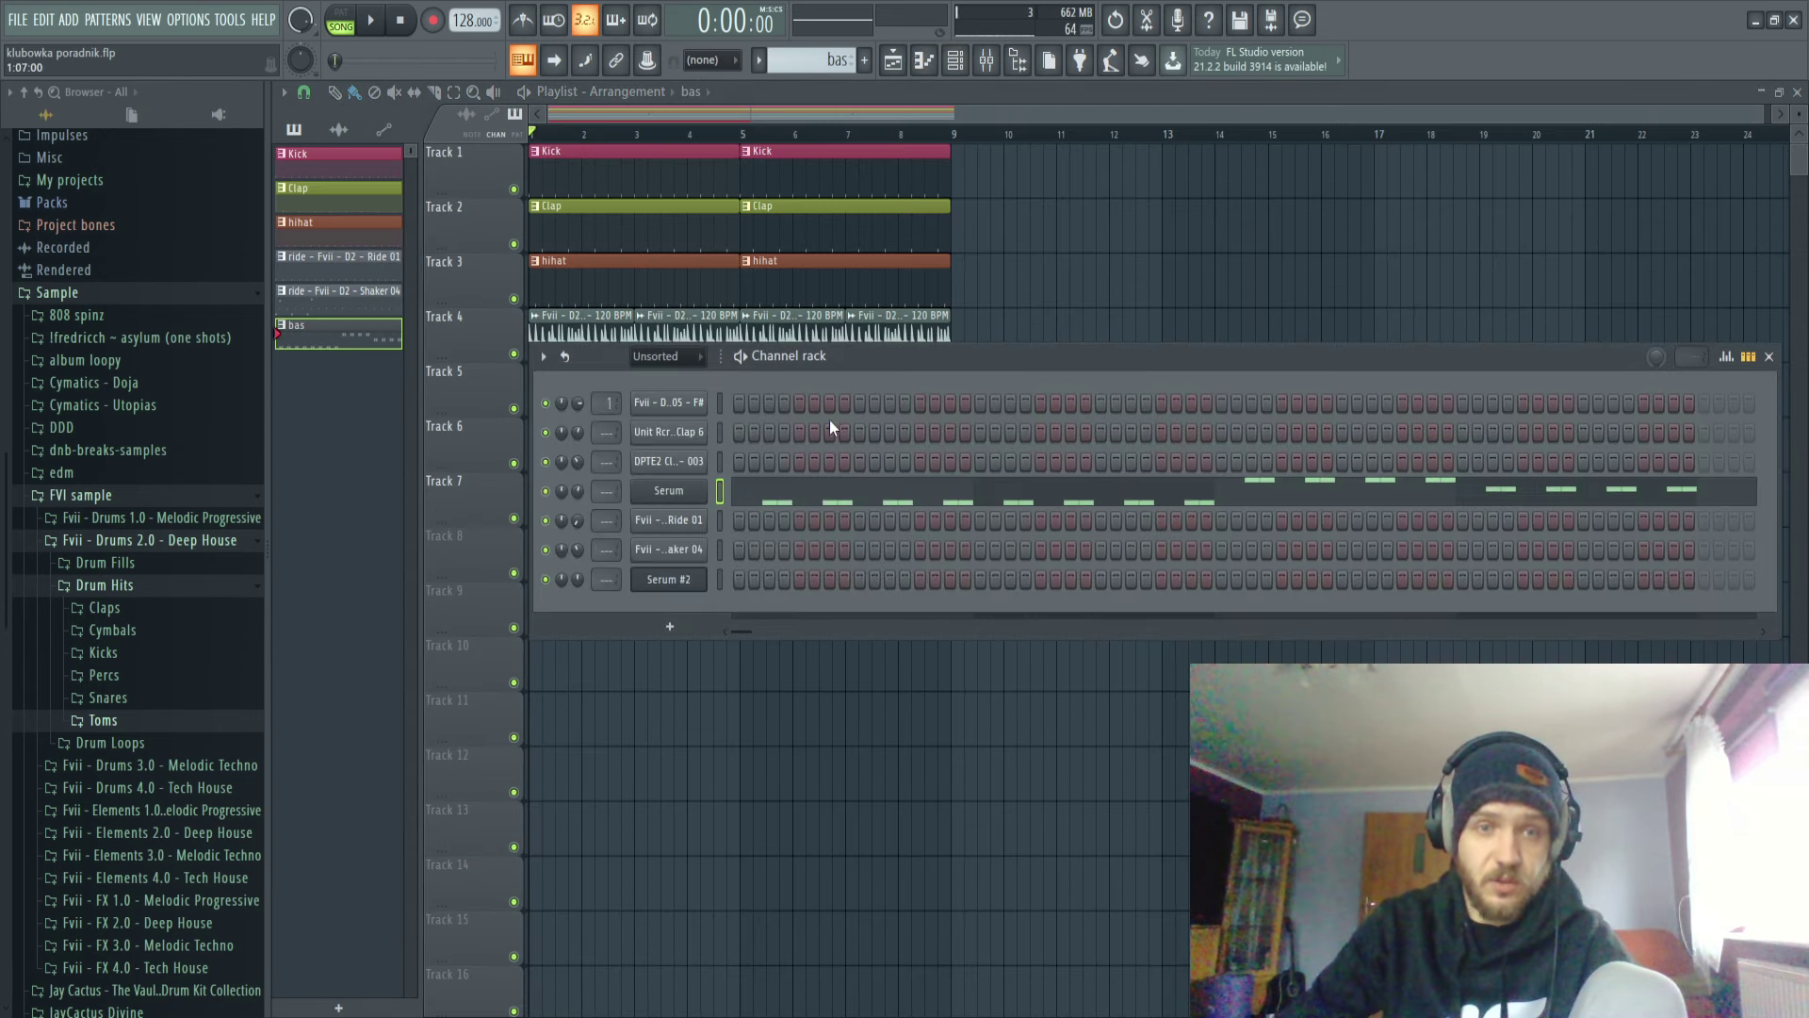
key("F6")
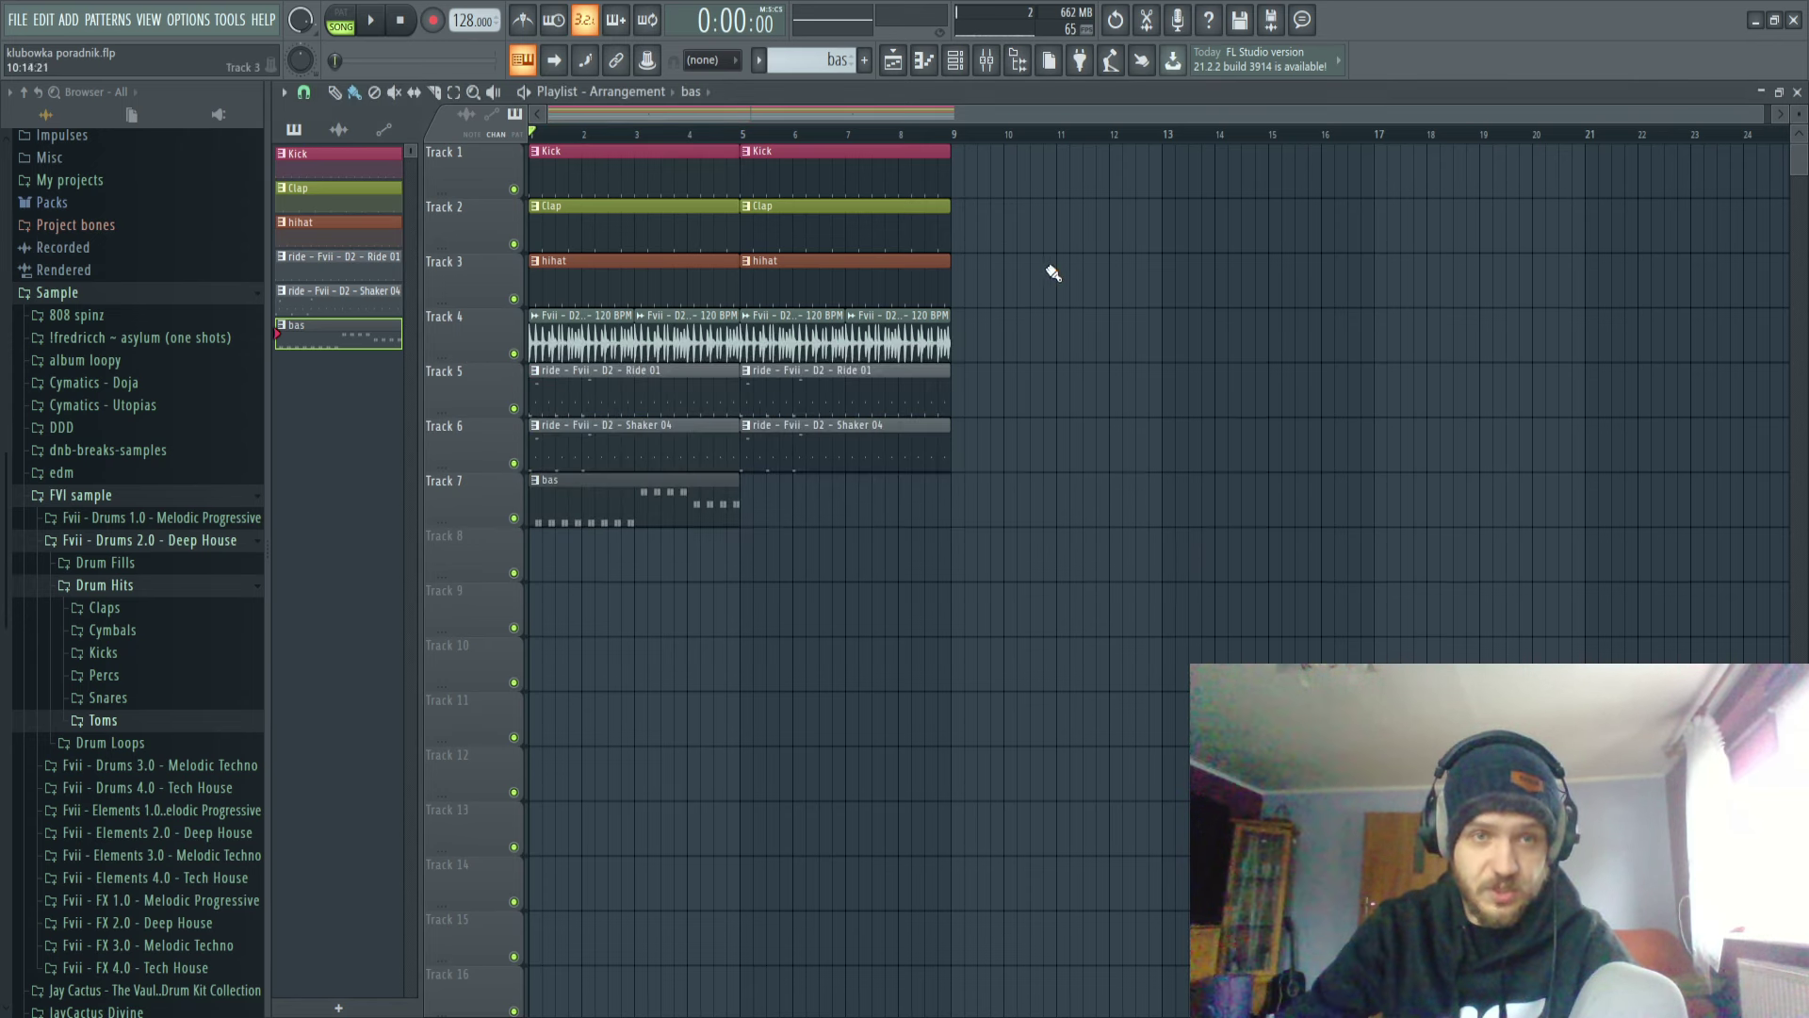
left_click(955, 62)
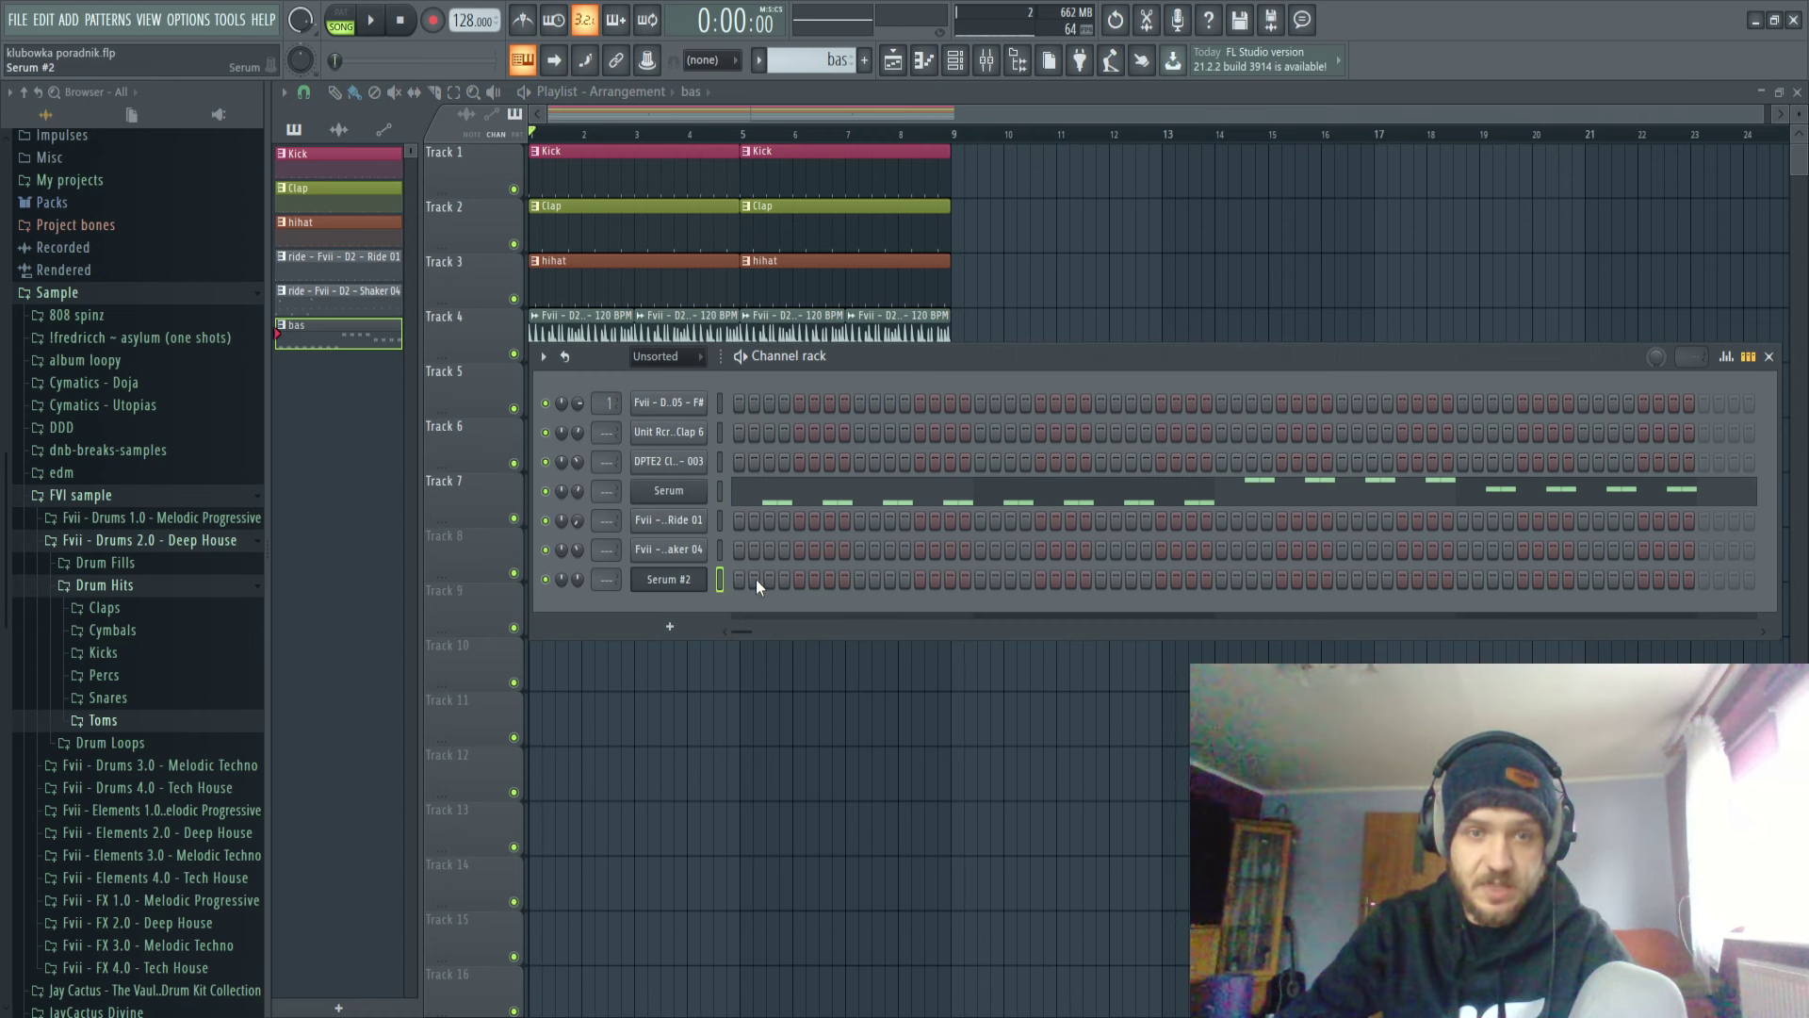
key("F7")
left_click(375, 577)
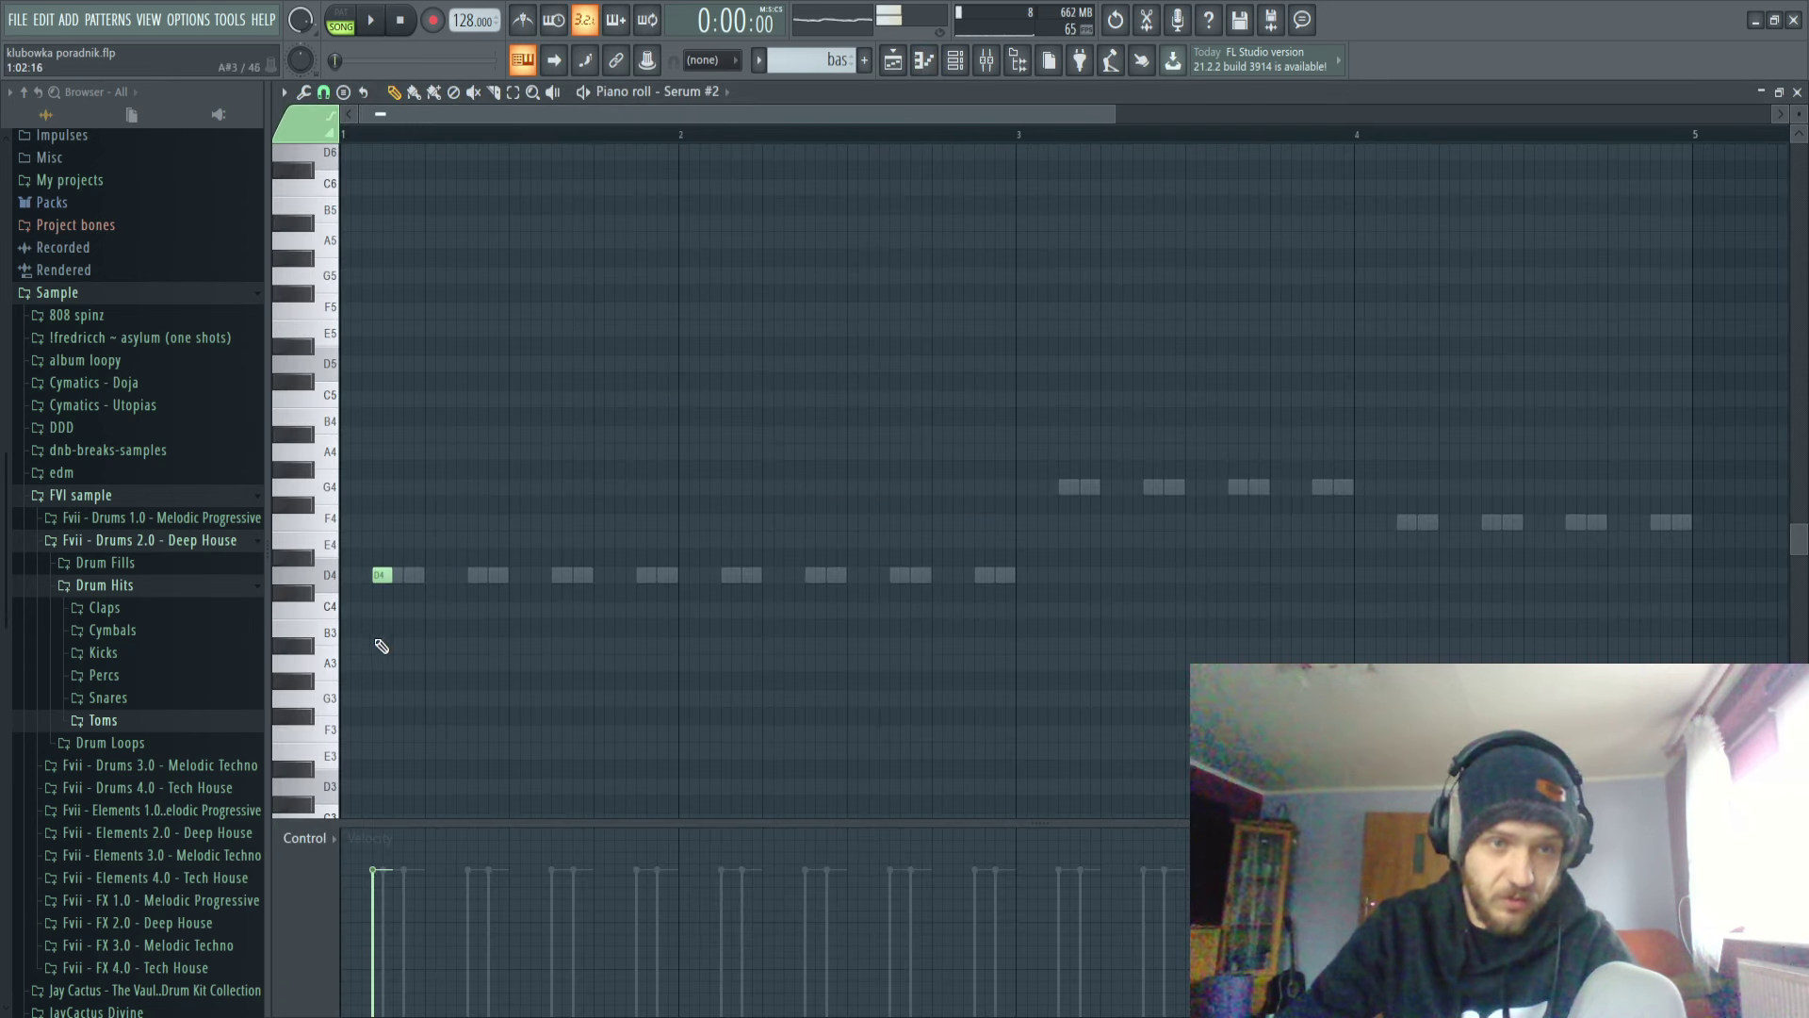
scroll(388, 578, "up", 1)
left_click_drag(386, 573, 346, 576)
scroll(535, 507, "up", 2)
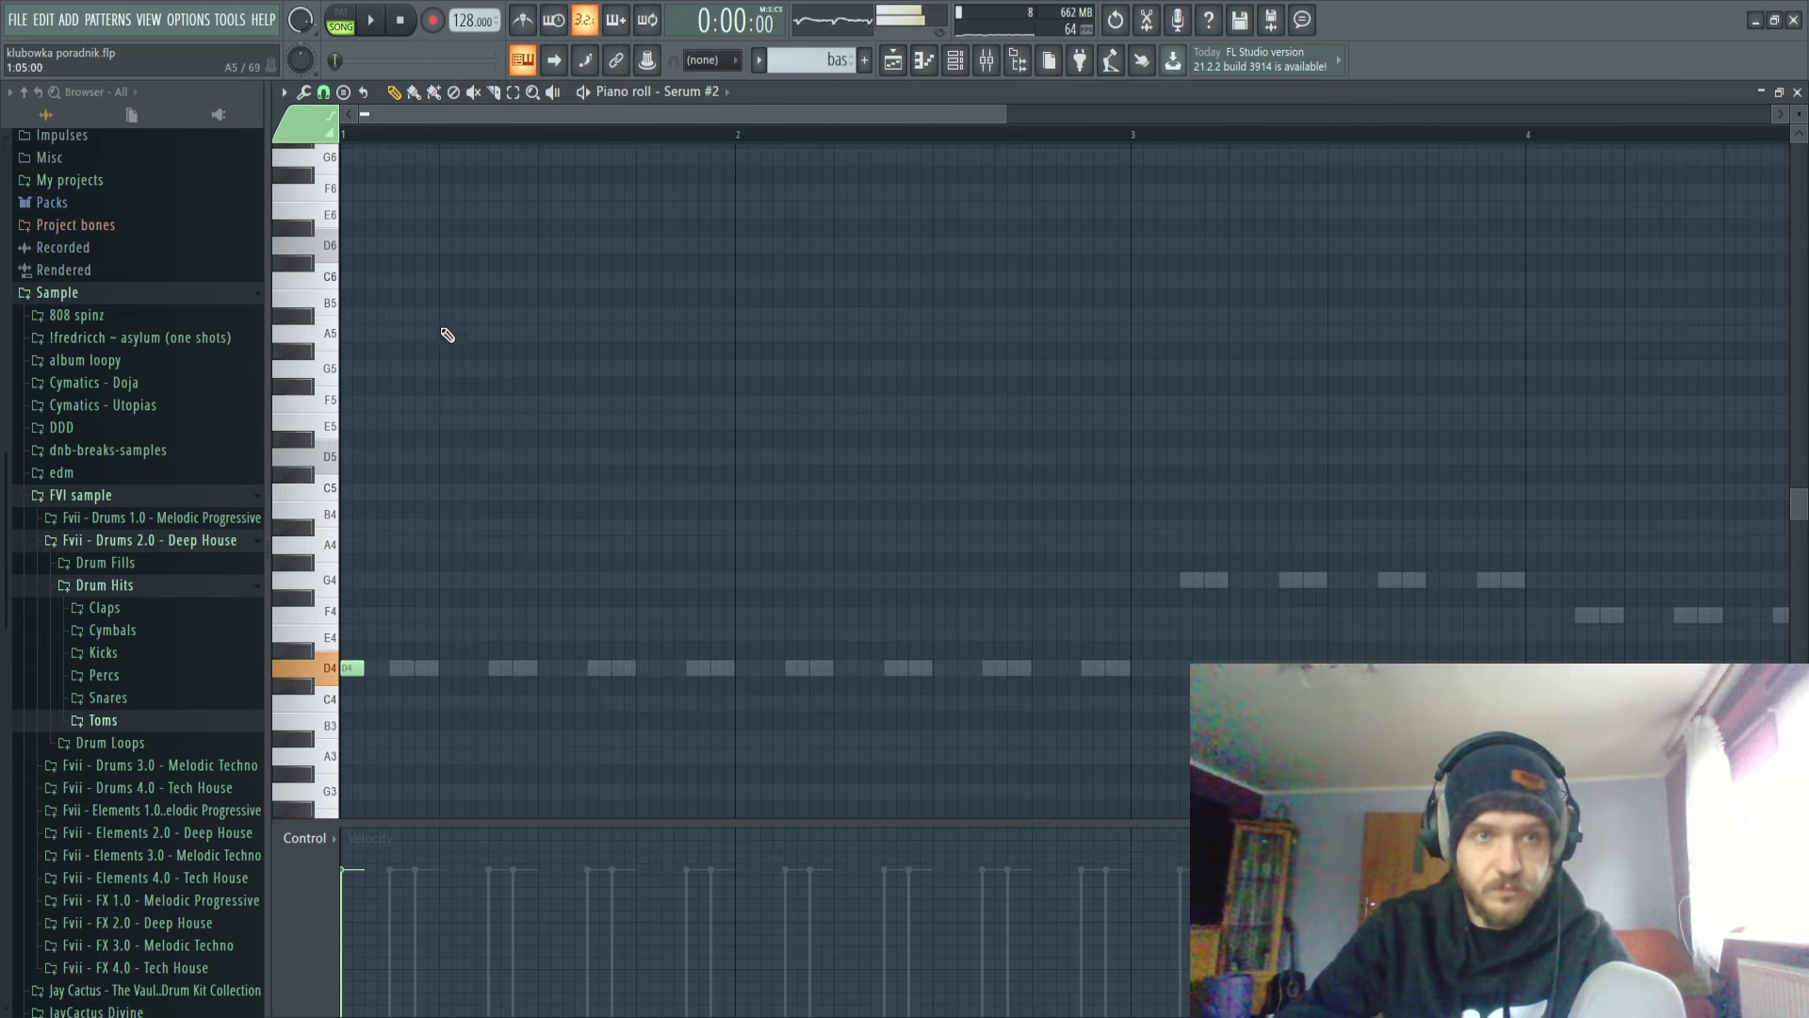
Add an F6 note on step 3 of bar 1 for Serum #2 and play it back.
left_click(405, 194)
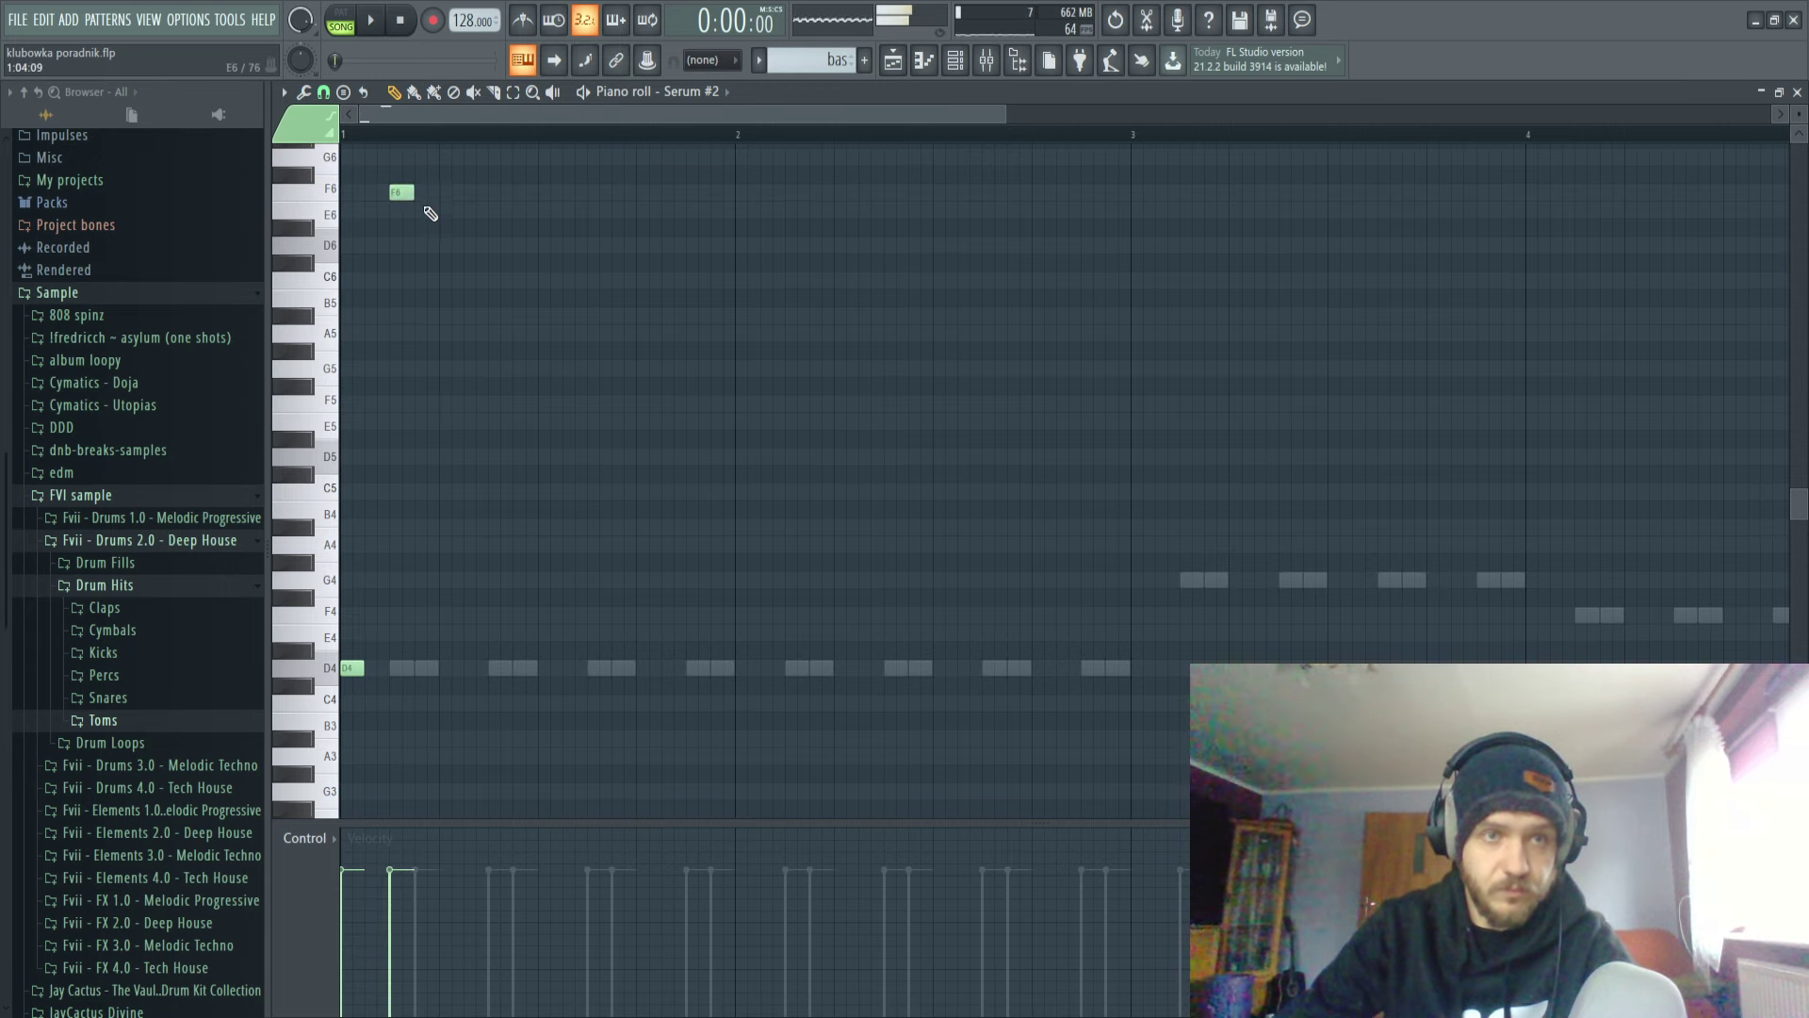
key("space")
key("space")
Try a second F6 note on step 9 of bar 1 and listen to it repeatedly.
left_click(509, 194)
key("space")
mouse_move(512, 192)
left_mouse_down()
mouse_move(557, 367)
mouse_move(550, 193)
mouse_move(525, 189)
mouse_move(540, 189)
left_mouse_up()
key("space")
key("space")
key("space")
key("space")
key("space")
key("space")
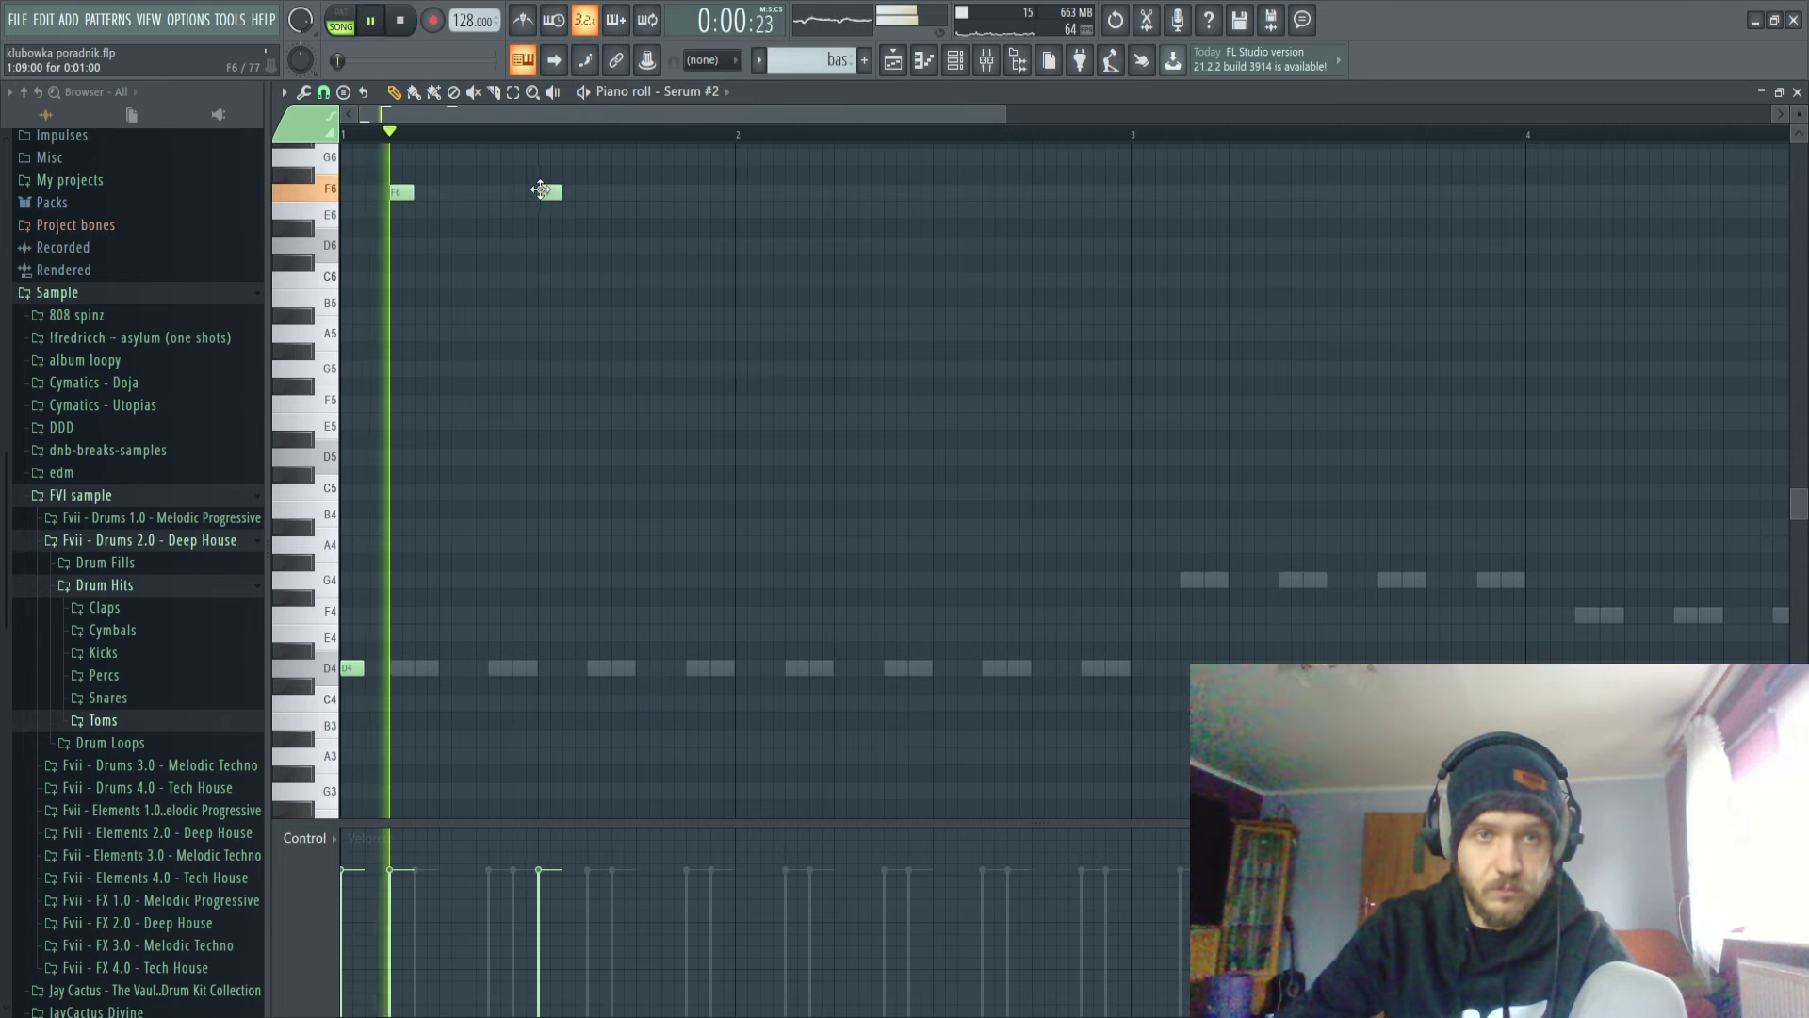
key("space")
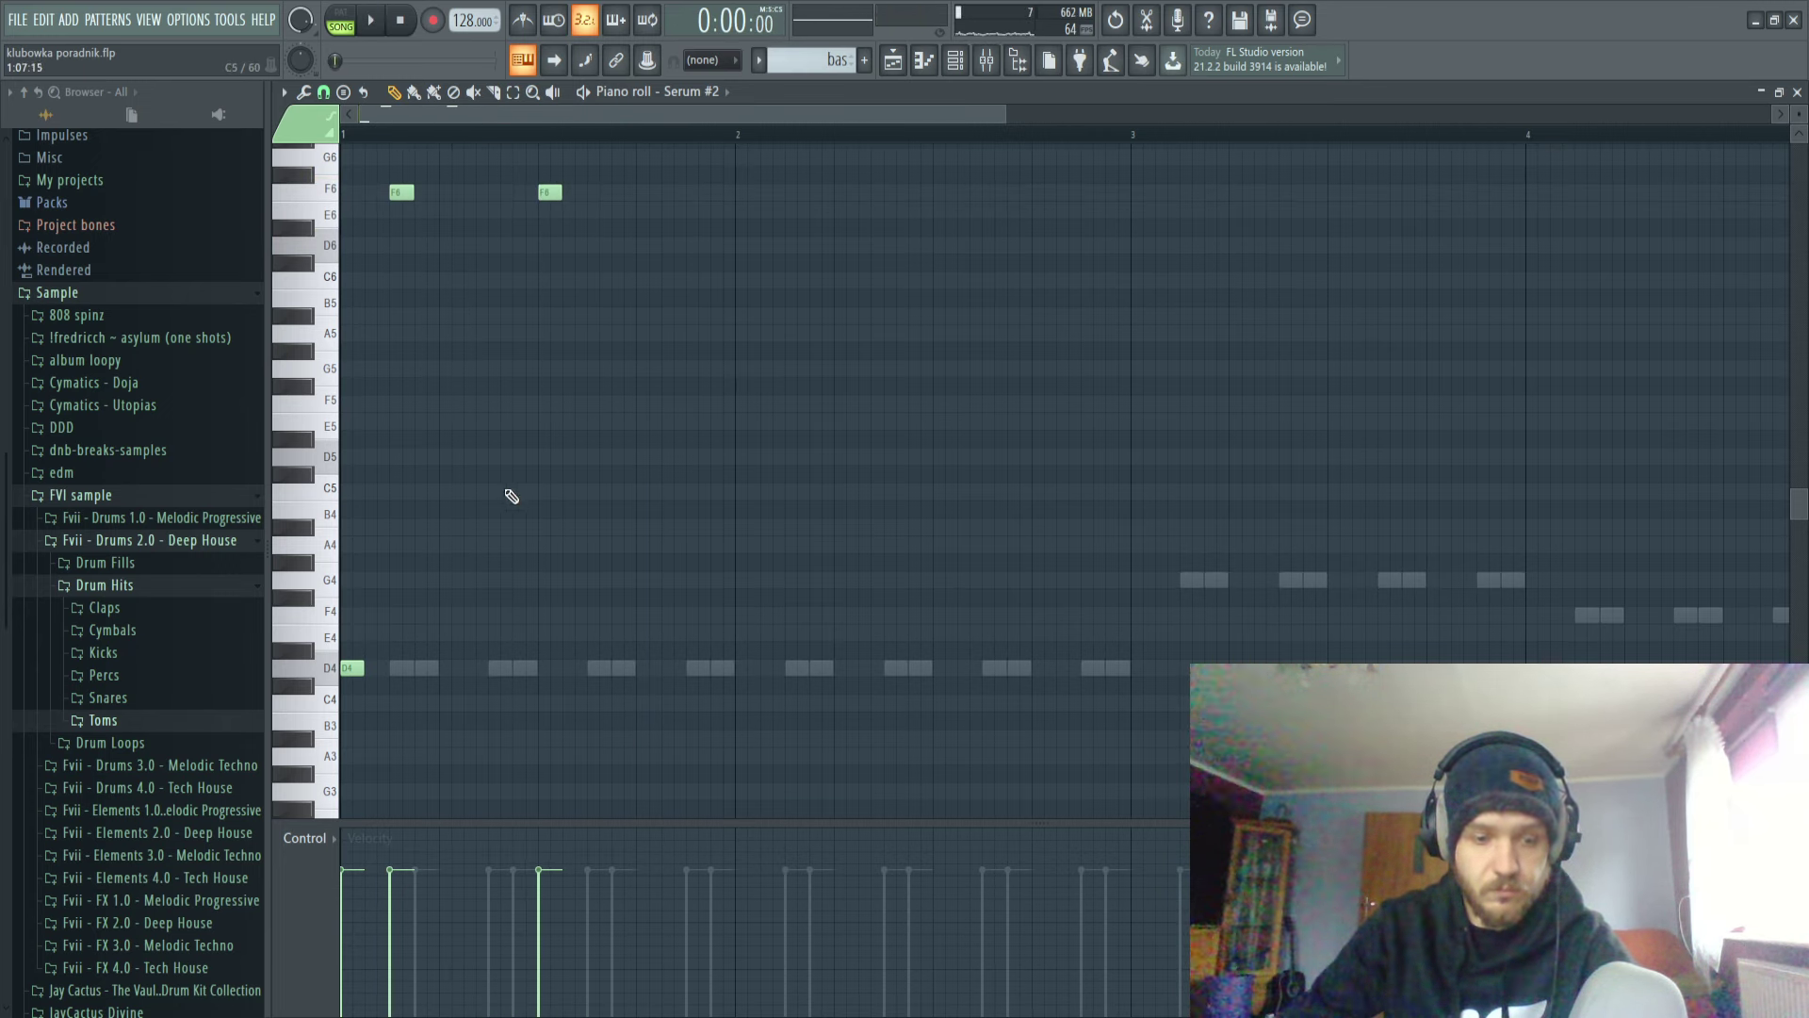
Audition Serum #2 pitches, add a D4 note on step 7 of bar 1, and play the result.
key("x")
key("bracketleft")
key("x")
key("x")
key("o")
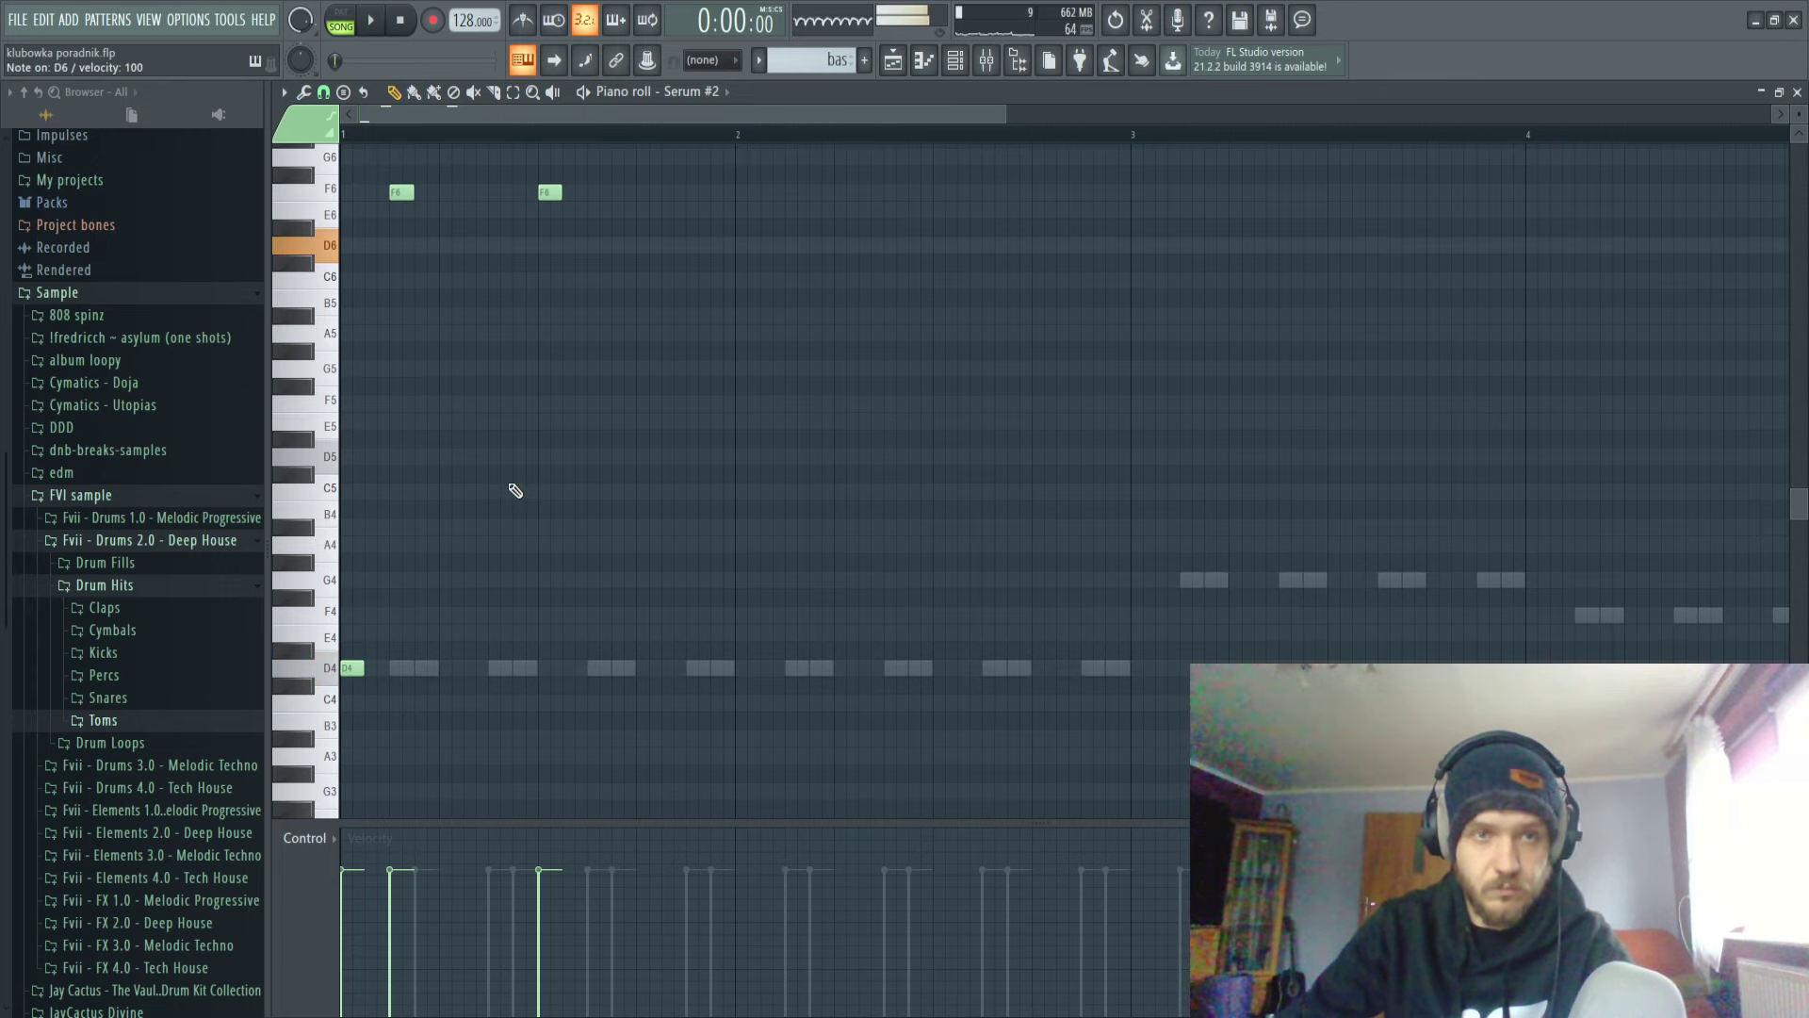
key("space")
left_click(490, 667)
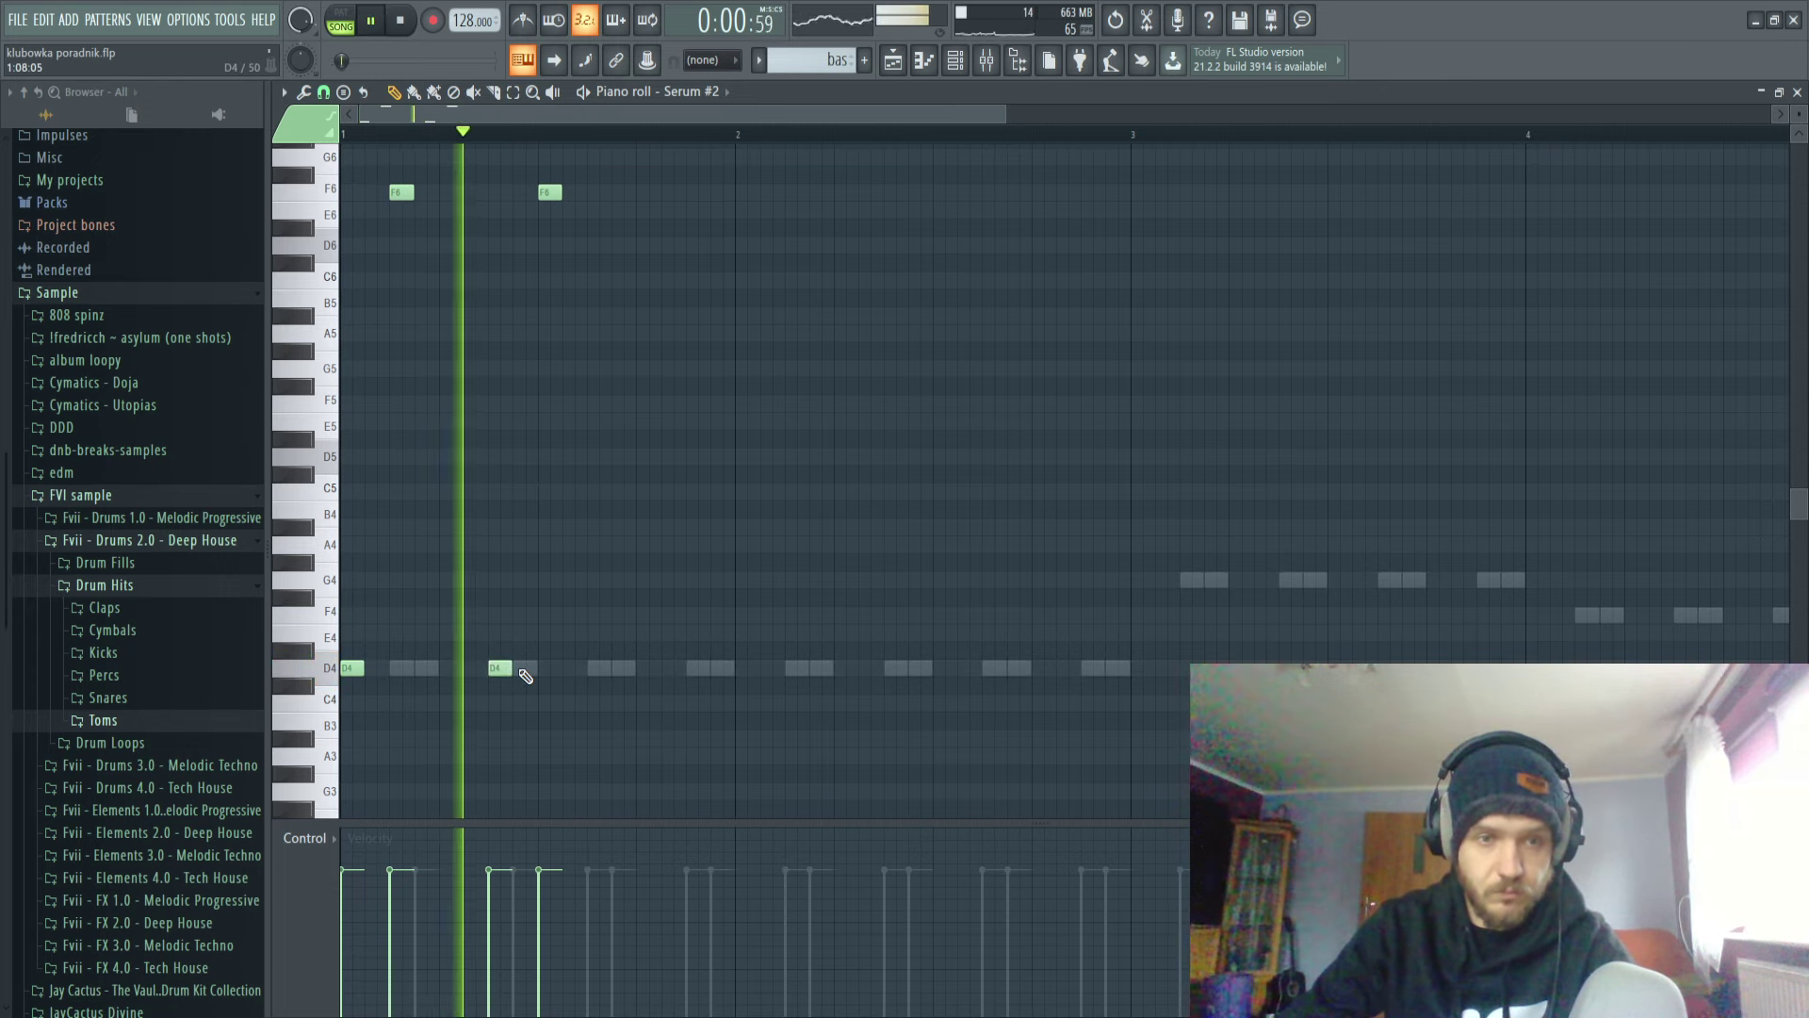
key("space")
Delete the F6 note on step 9 of bar 1 and play the remaining notes.
scroll(517, 369, "up", 2)
left_click_drag(517, 370, 1046, 343)
right_click(683, 201)
left_click(955, 59)
key("space")
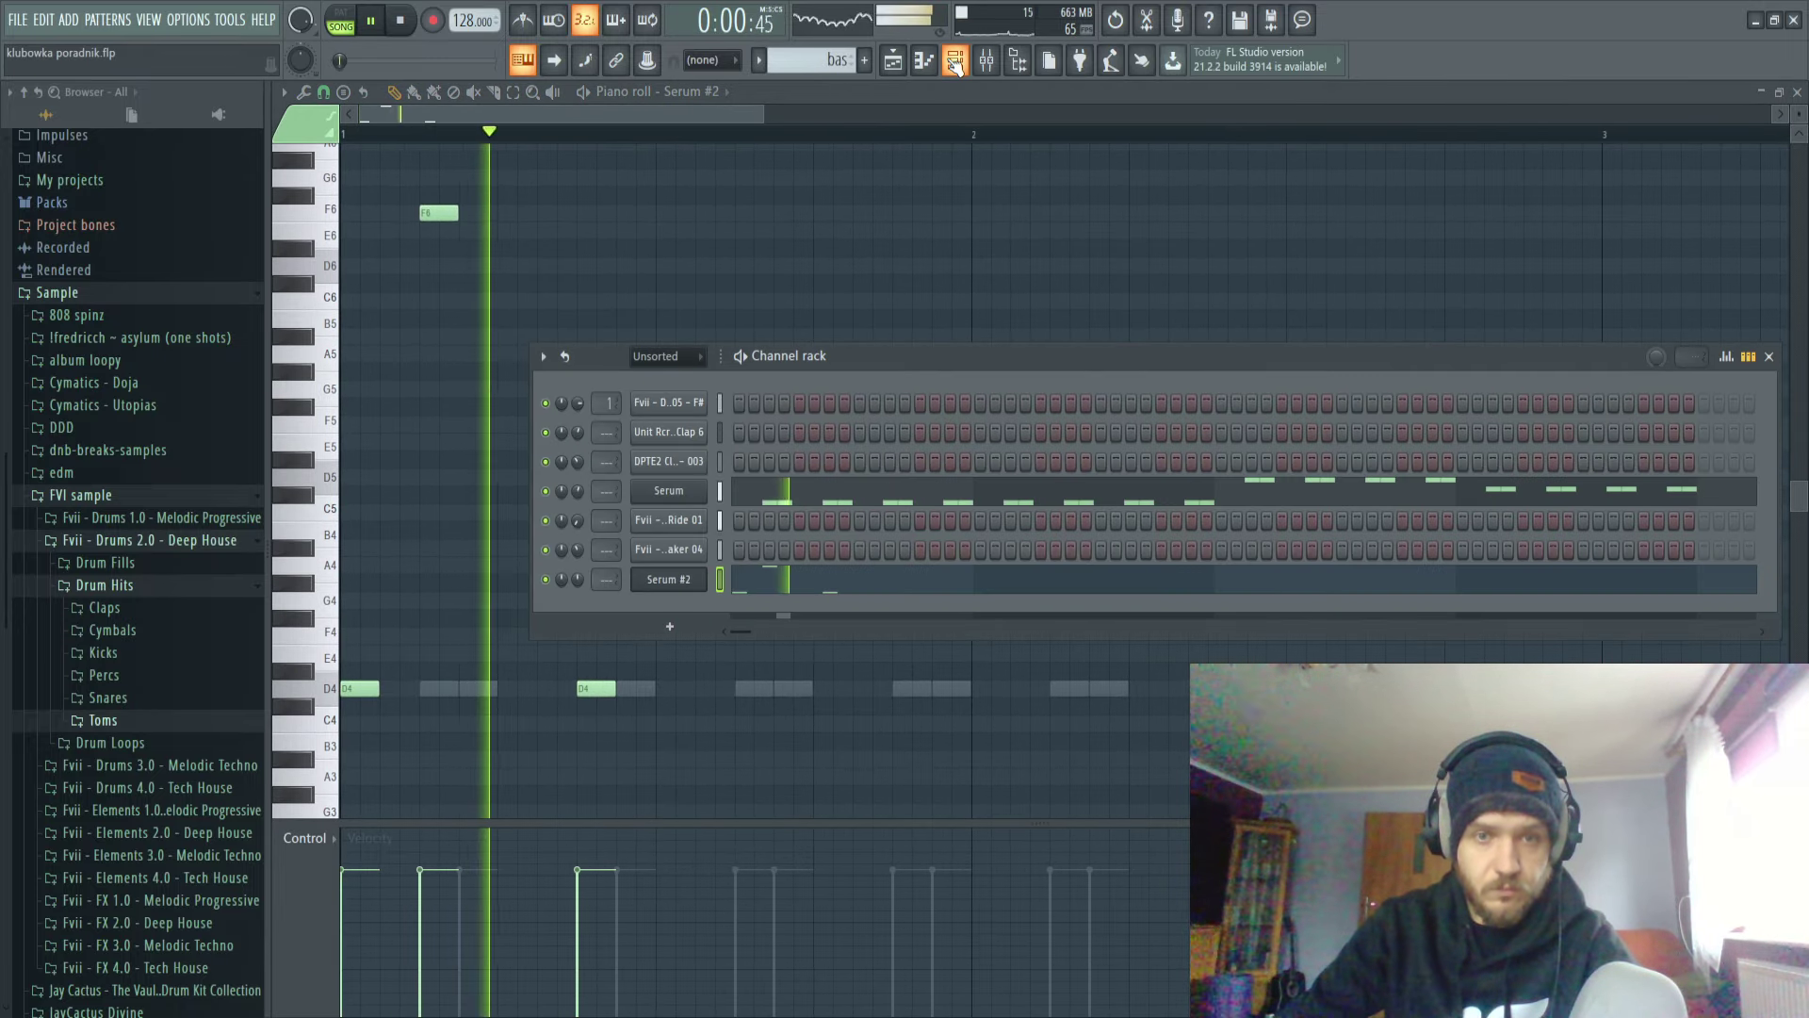
key("F6")
key("space")
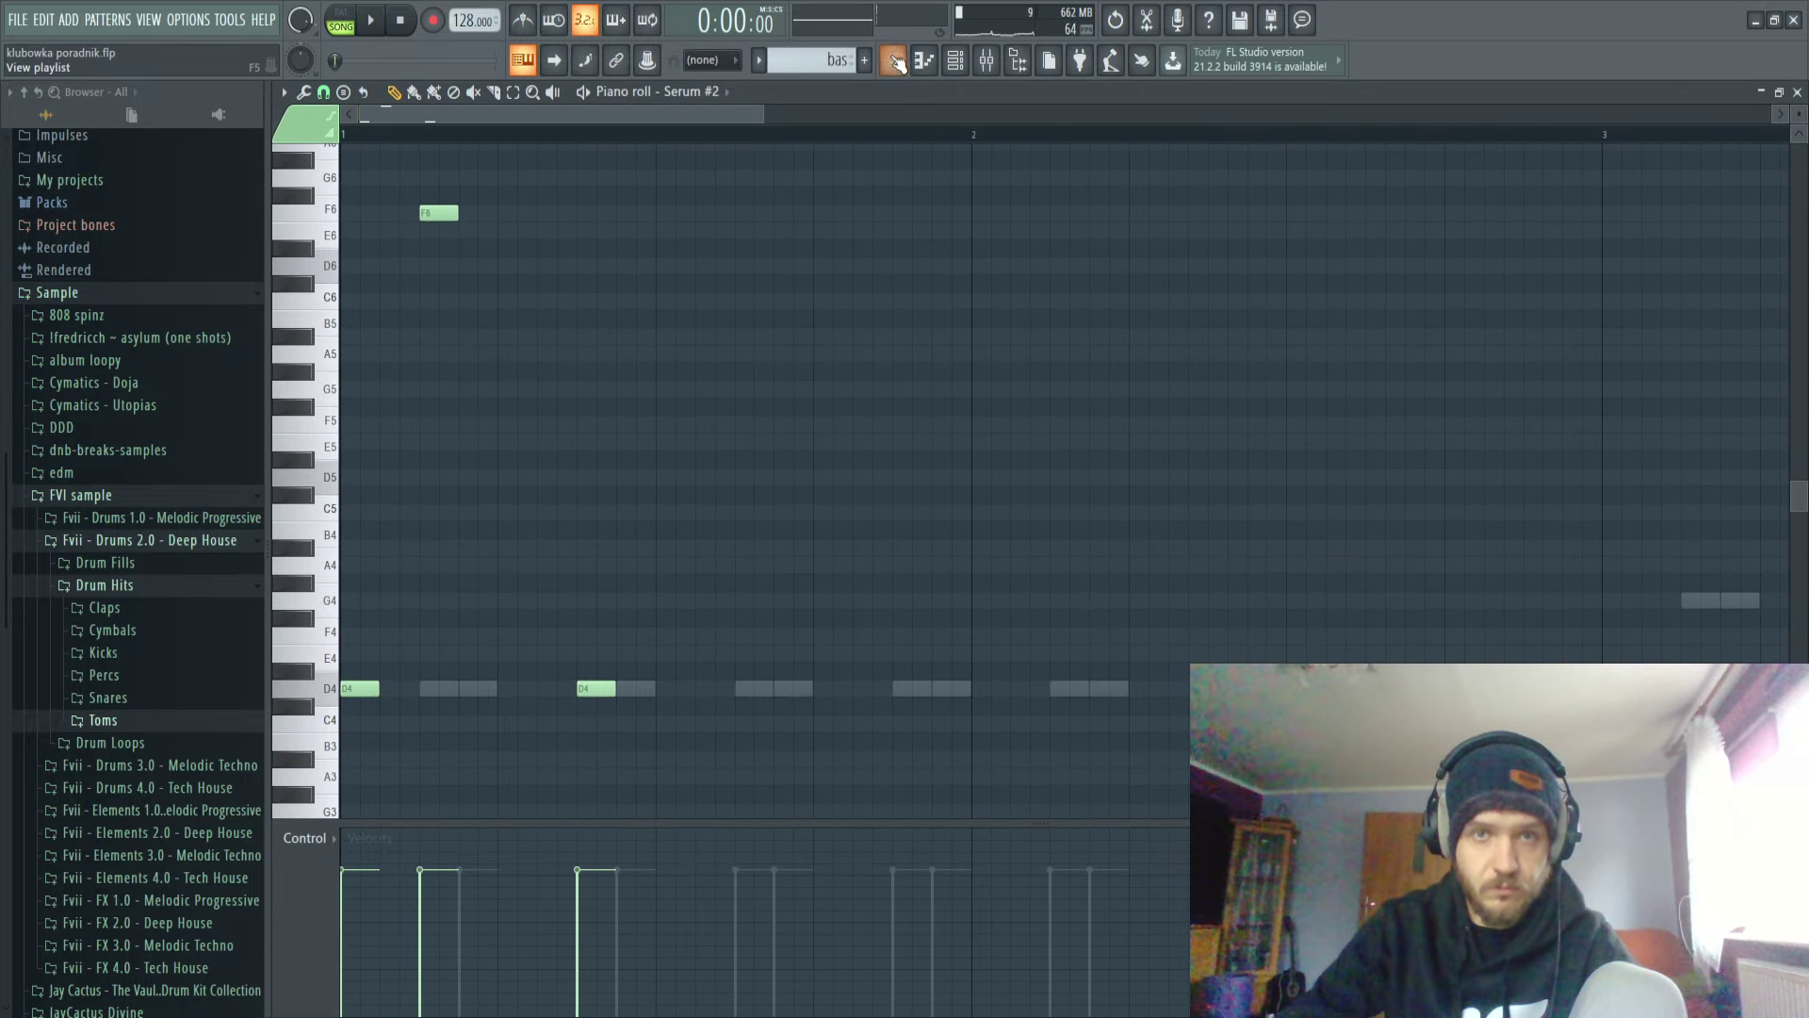
Audition low notes on Serum #2 and play the arrangement with the bas pattern.
left_click(954, 59)
key("z")
key("v")
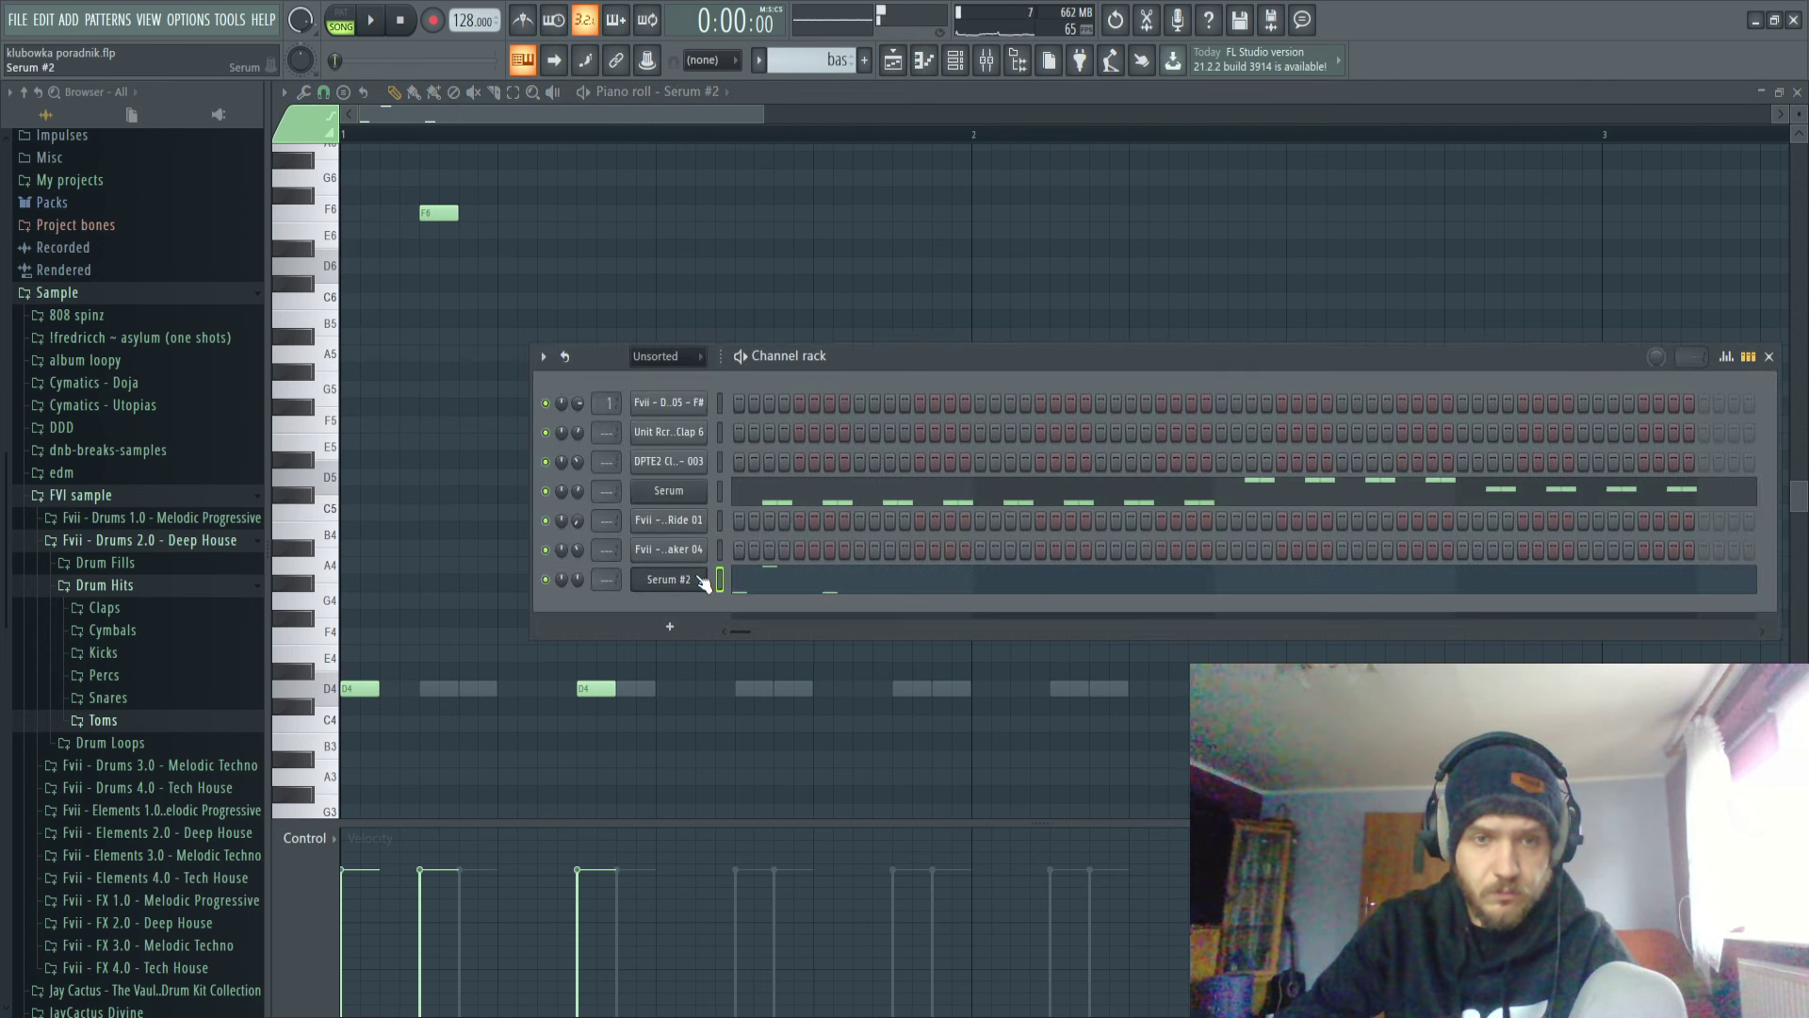
key("F6")
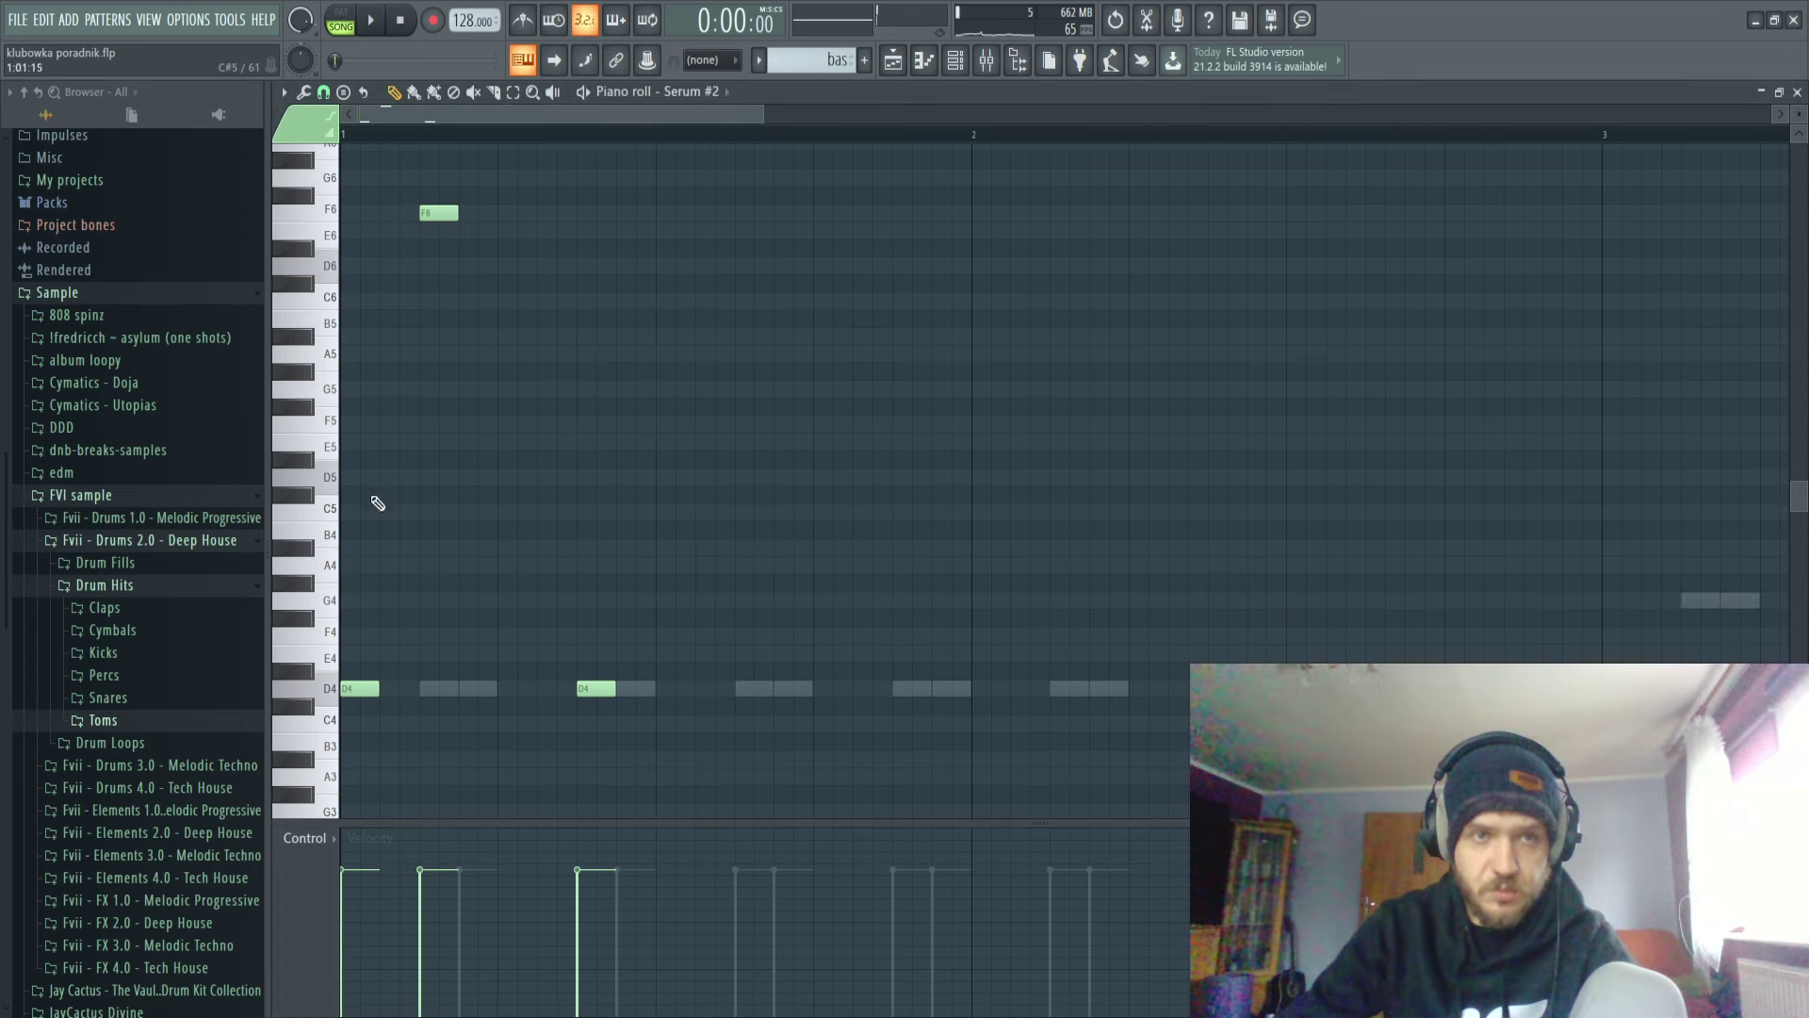
key("space")
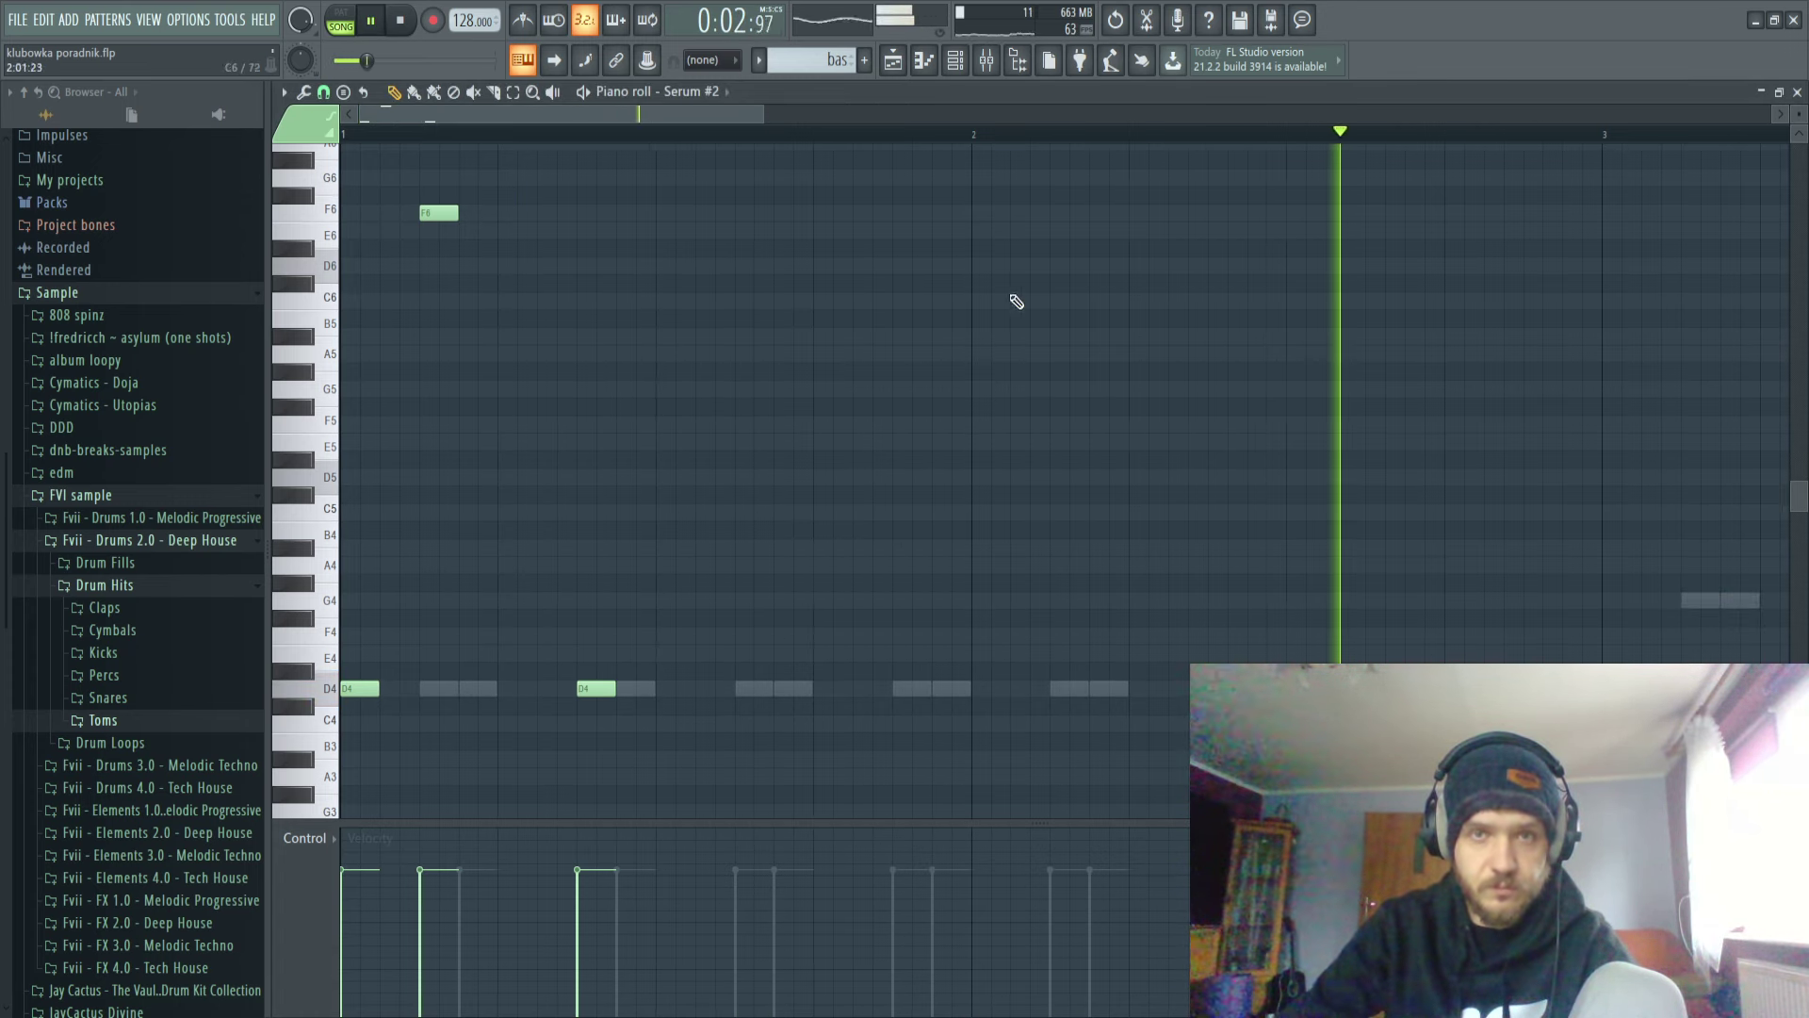
Check the Serum #2 notes stored in the Shaker 04 pattern and return to the bas pattern.
key("F6")
key("F5")
key("space")
key("F6")
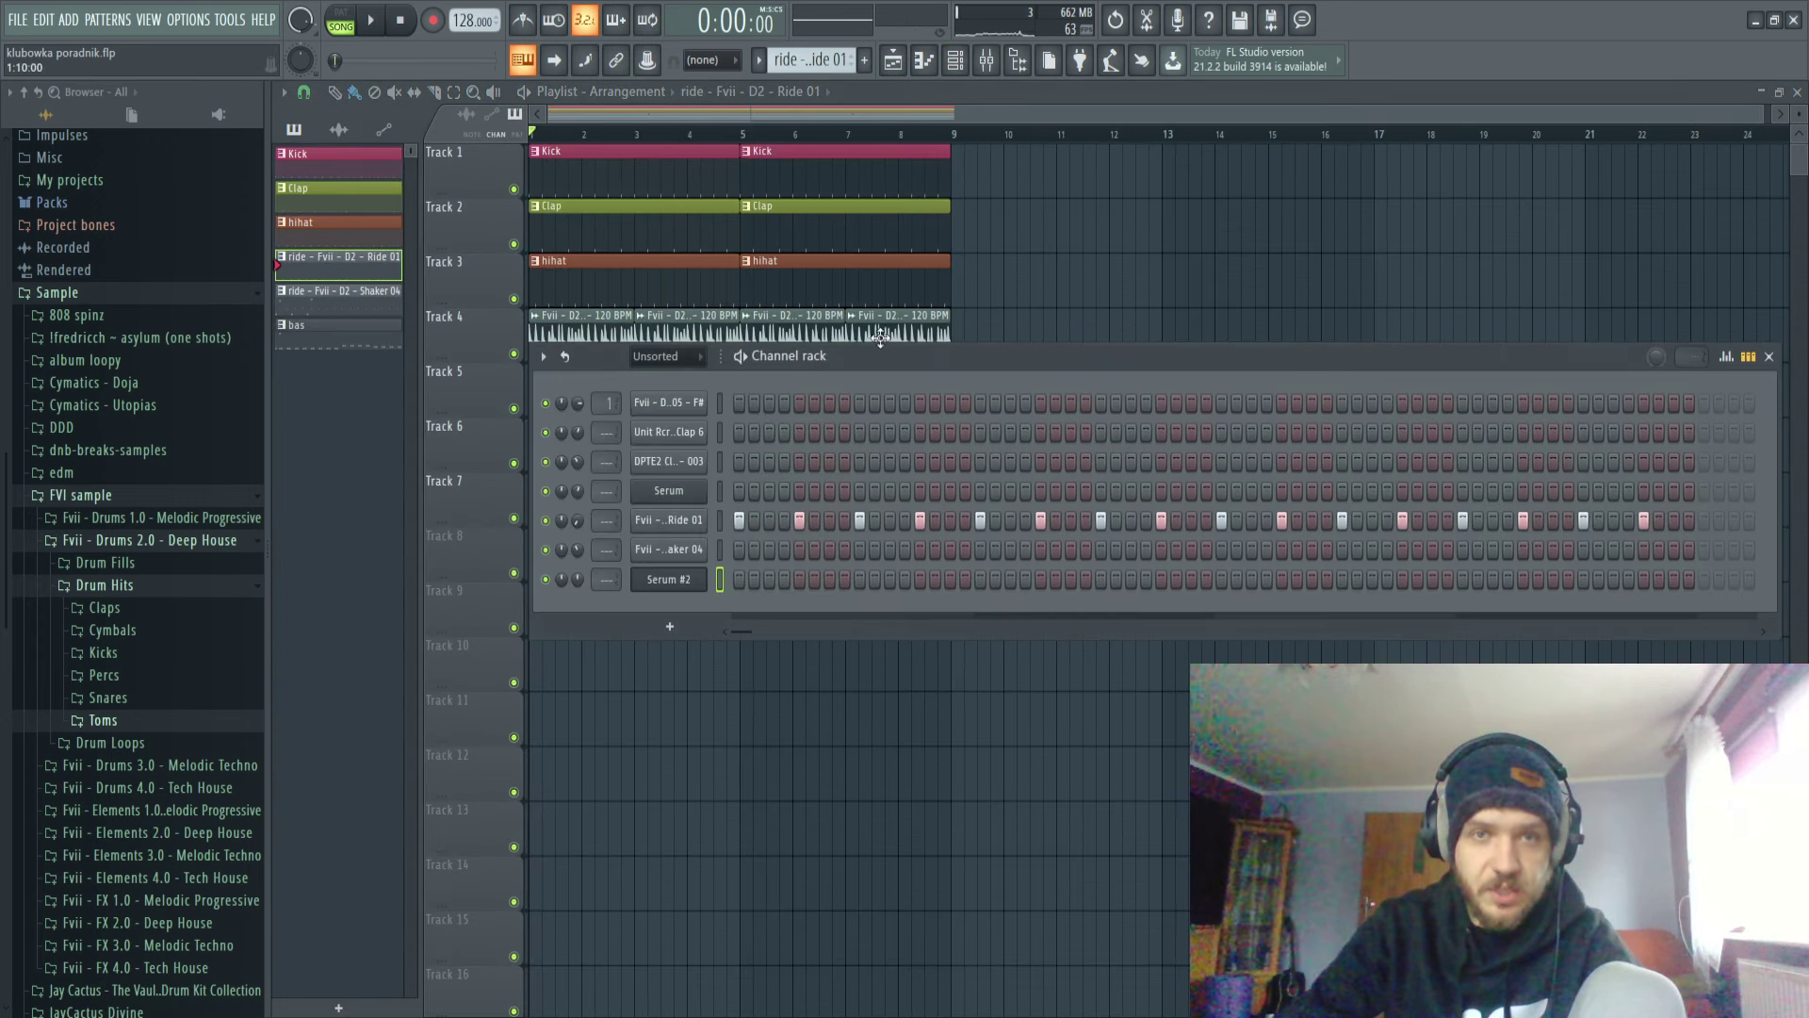
scroll(836, 67, "down", 1)
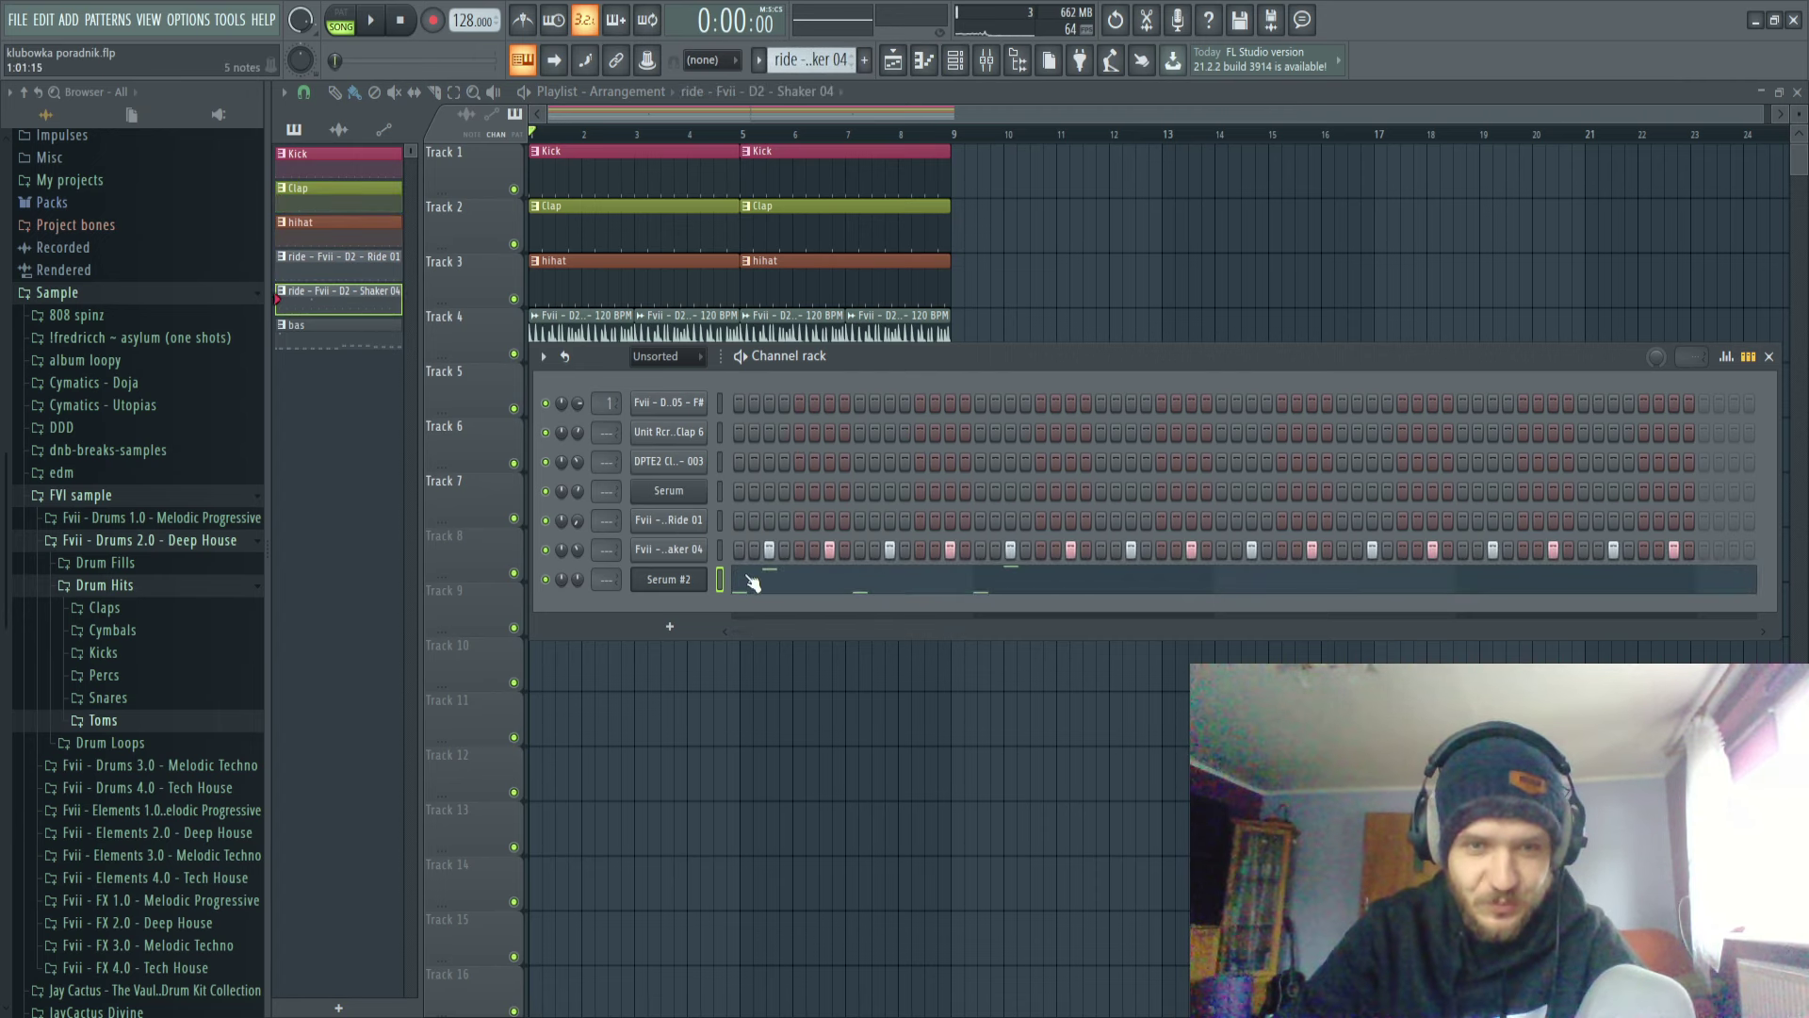
key("F6")
left_click(675, 524)
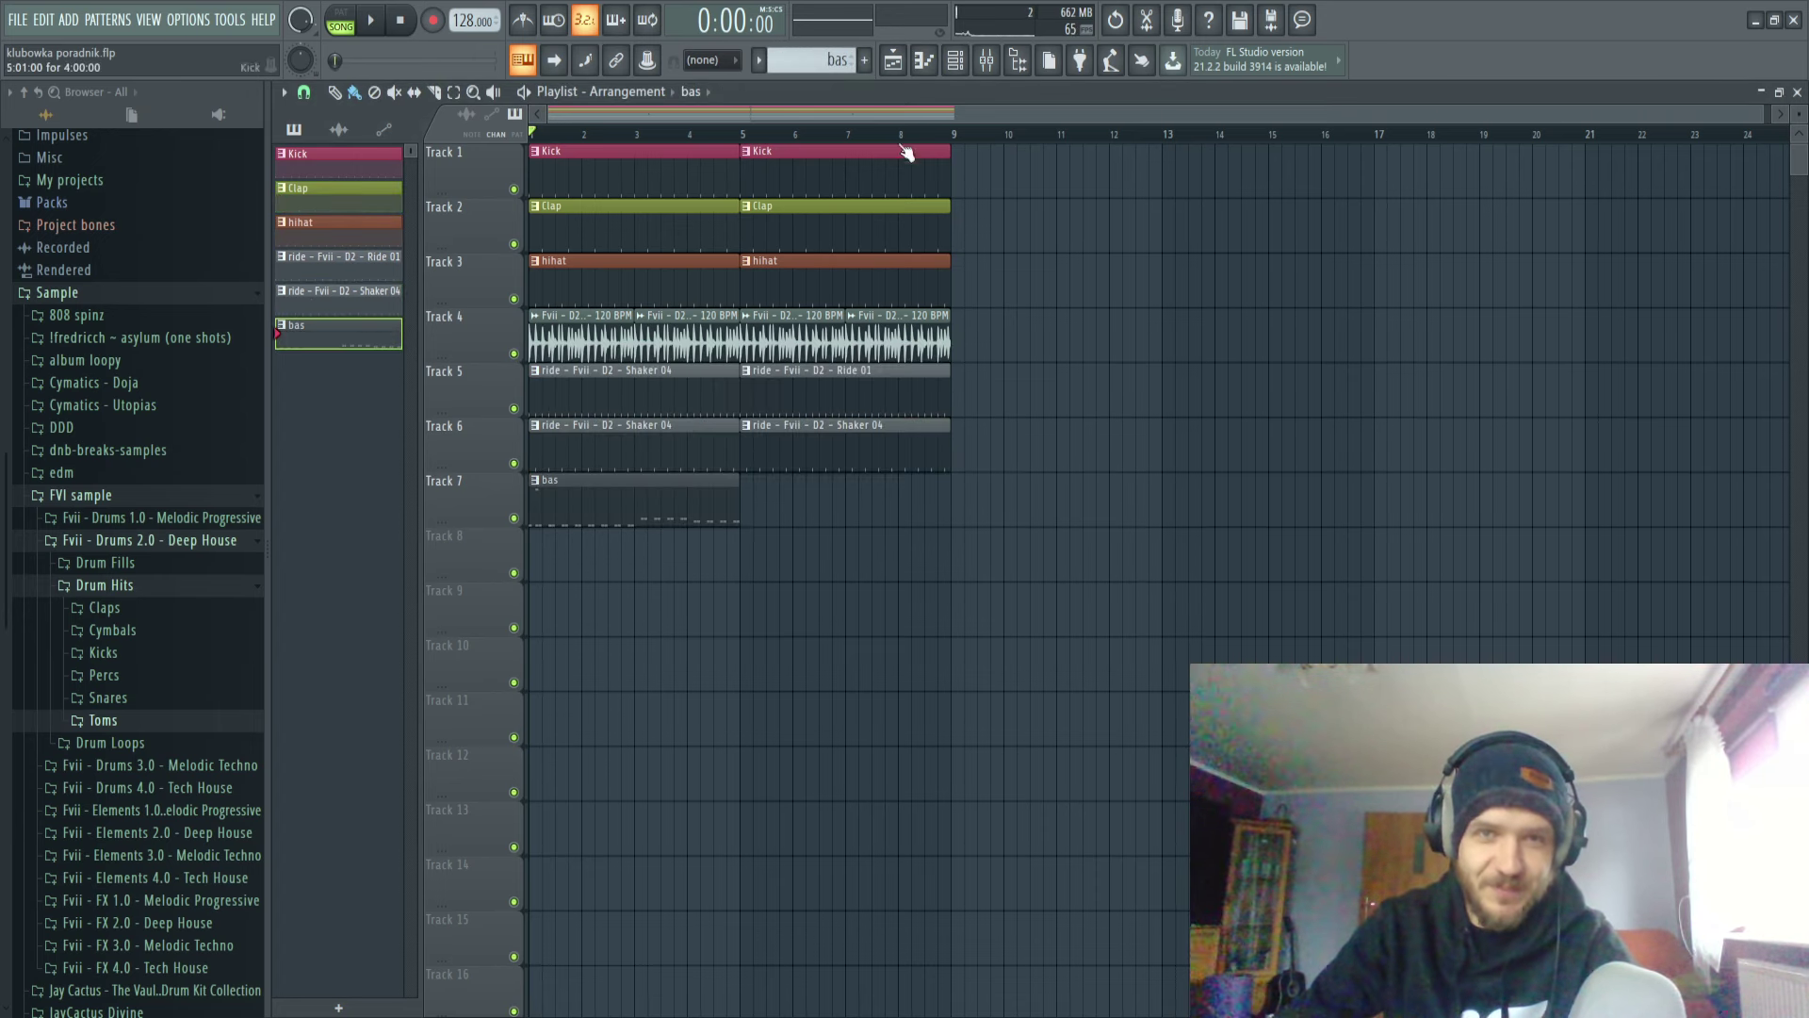
Add an F6 note on step 9 of bar 1 in the bas pattern's Serum #2 part and play it.
left_click(954, 61)
left_click(820, 598)
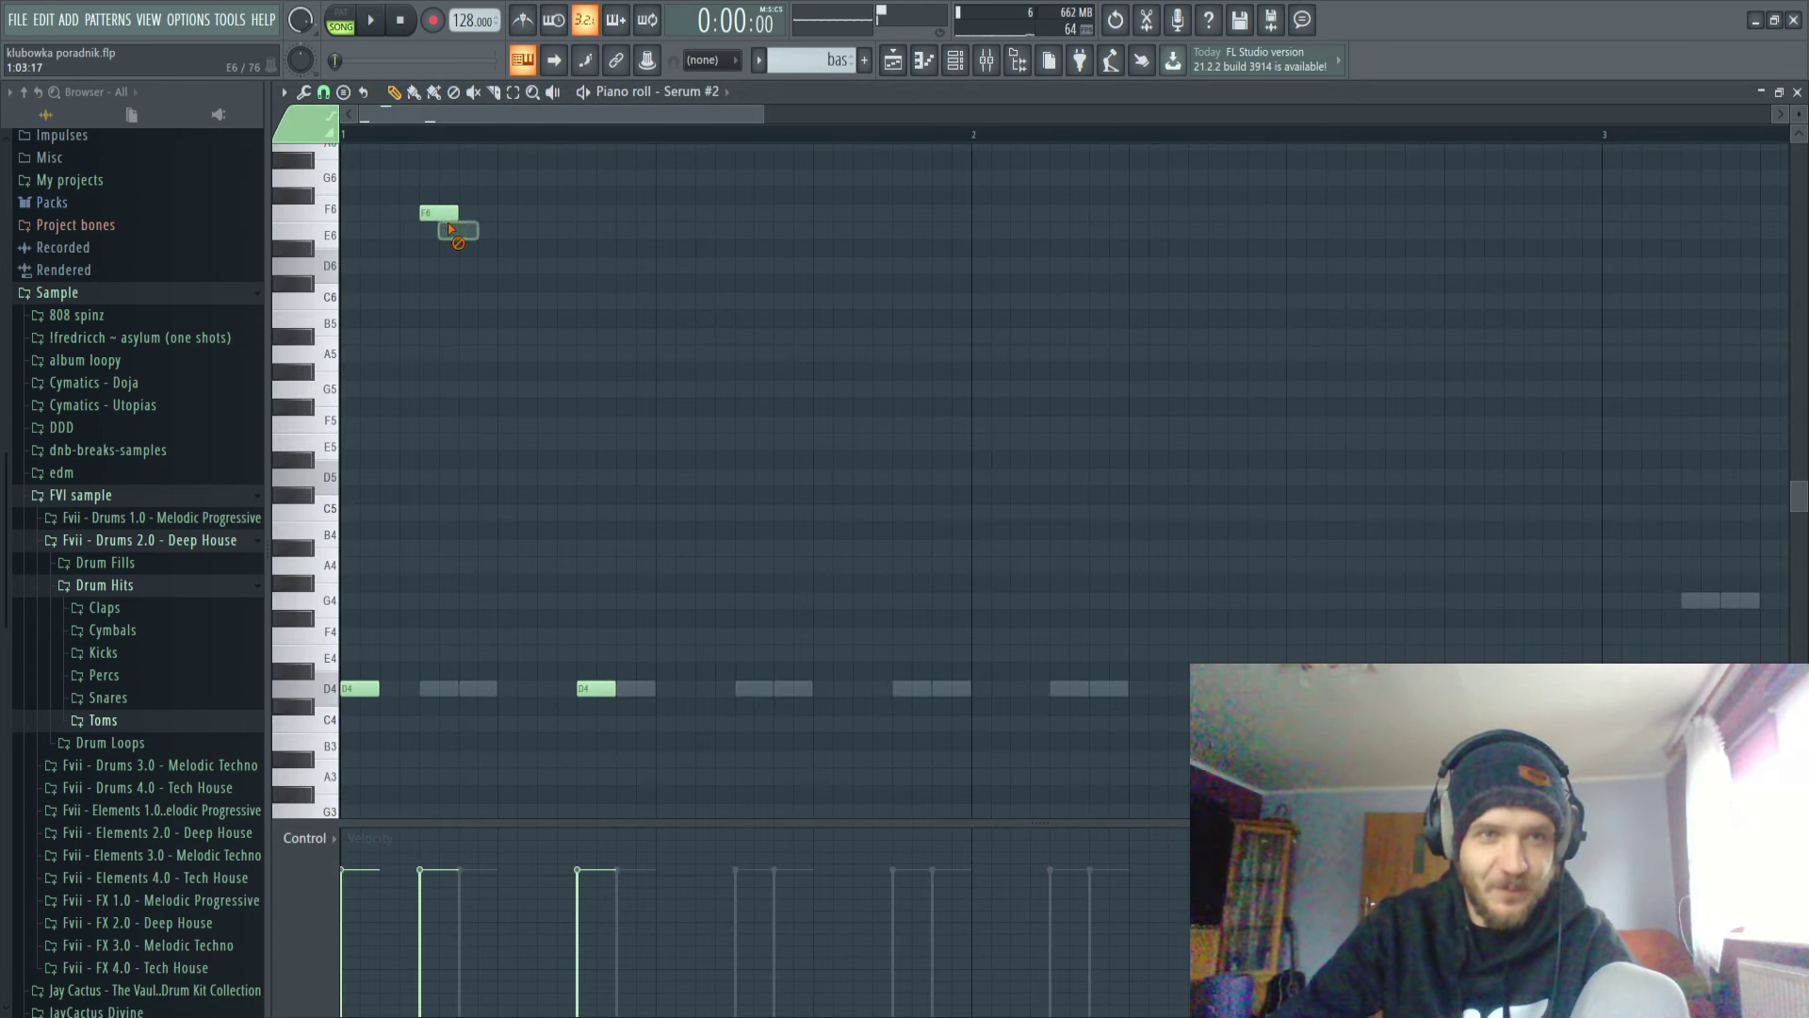
left_click(660, 213)
key("space")
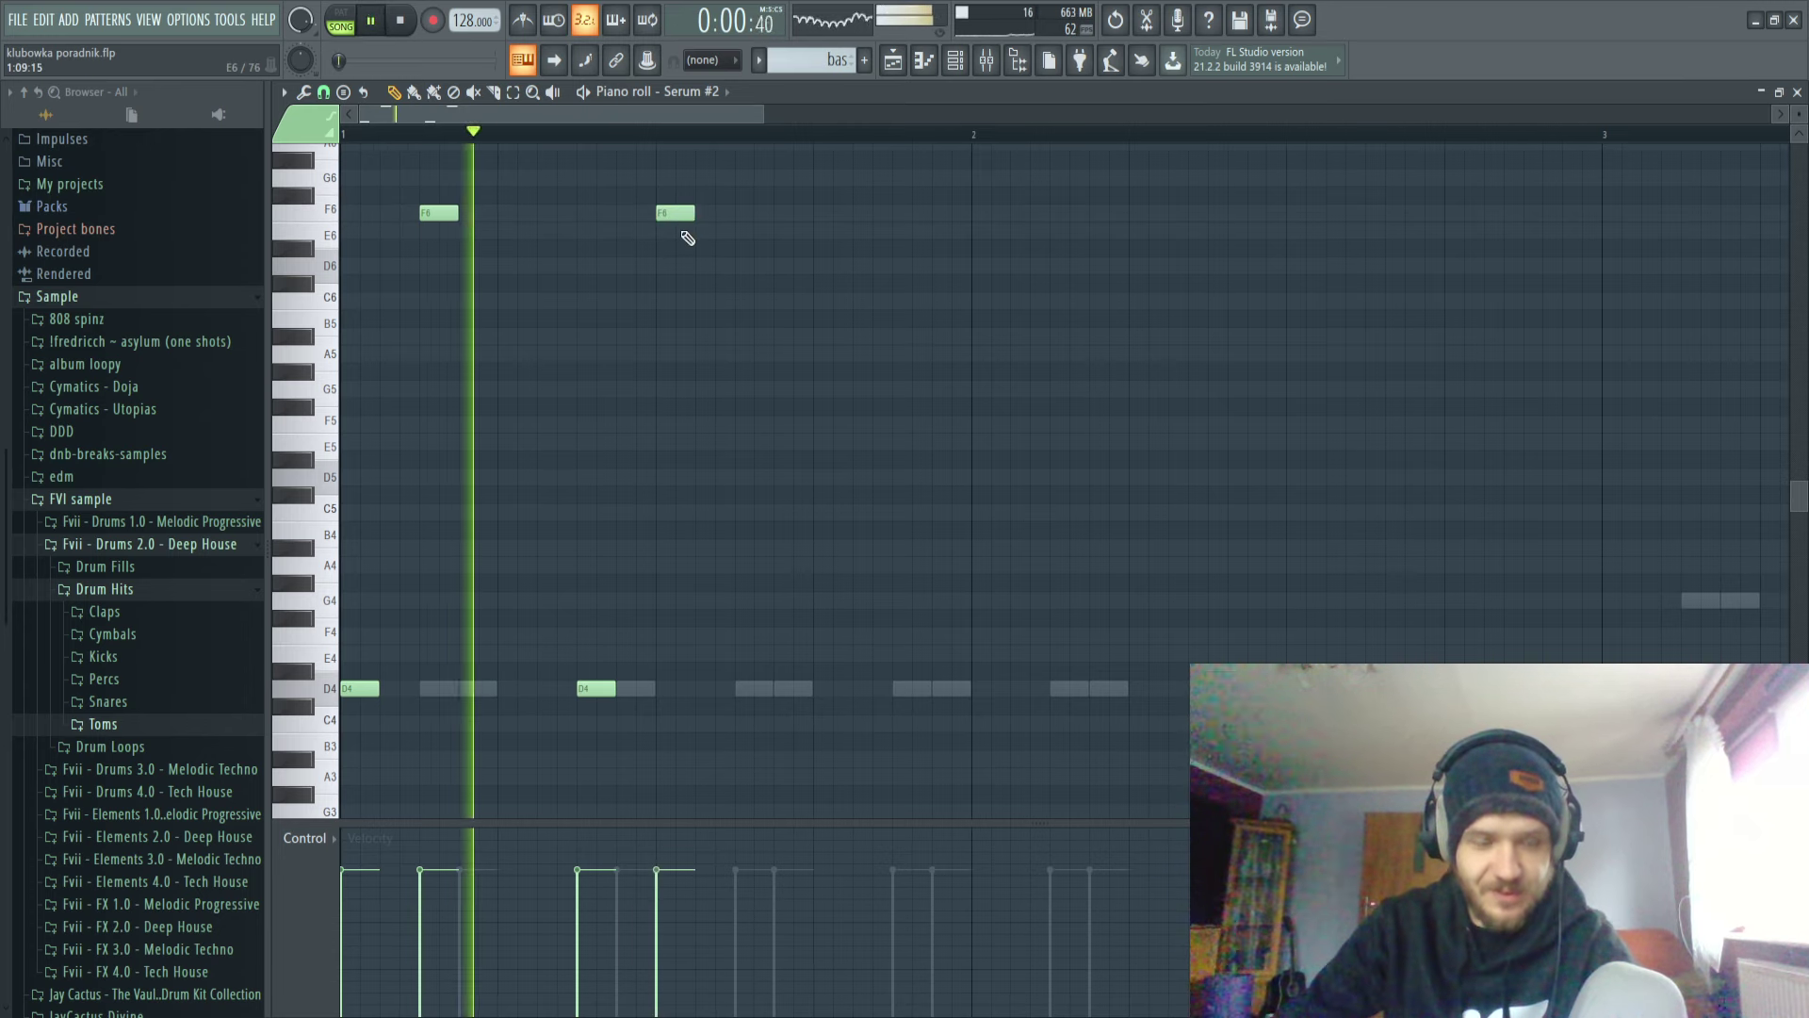
key("space")
Audition pitches on Serum #2 and lower the F6 note on step 3 of bar 1 to D6.
key("x")
key("x")
key("x")
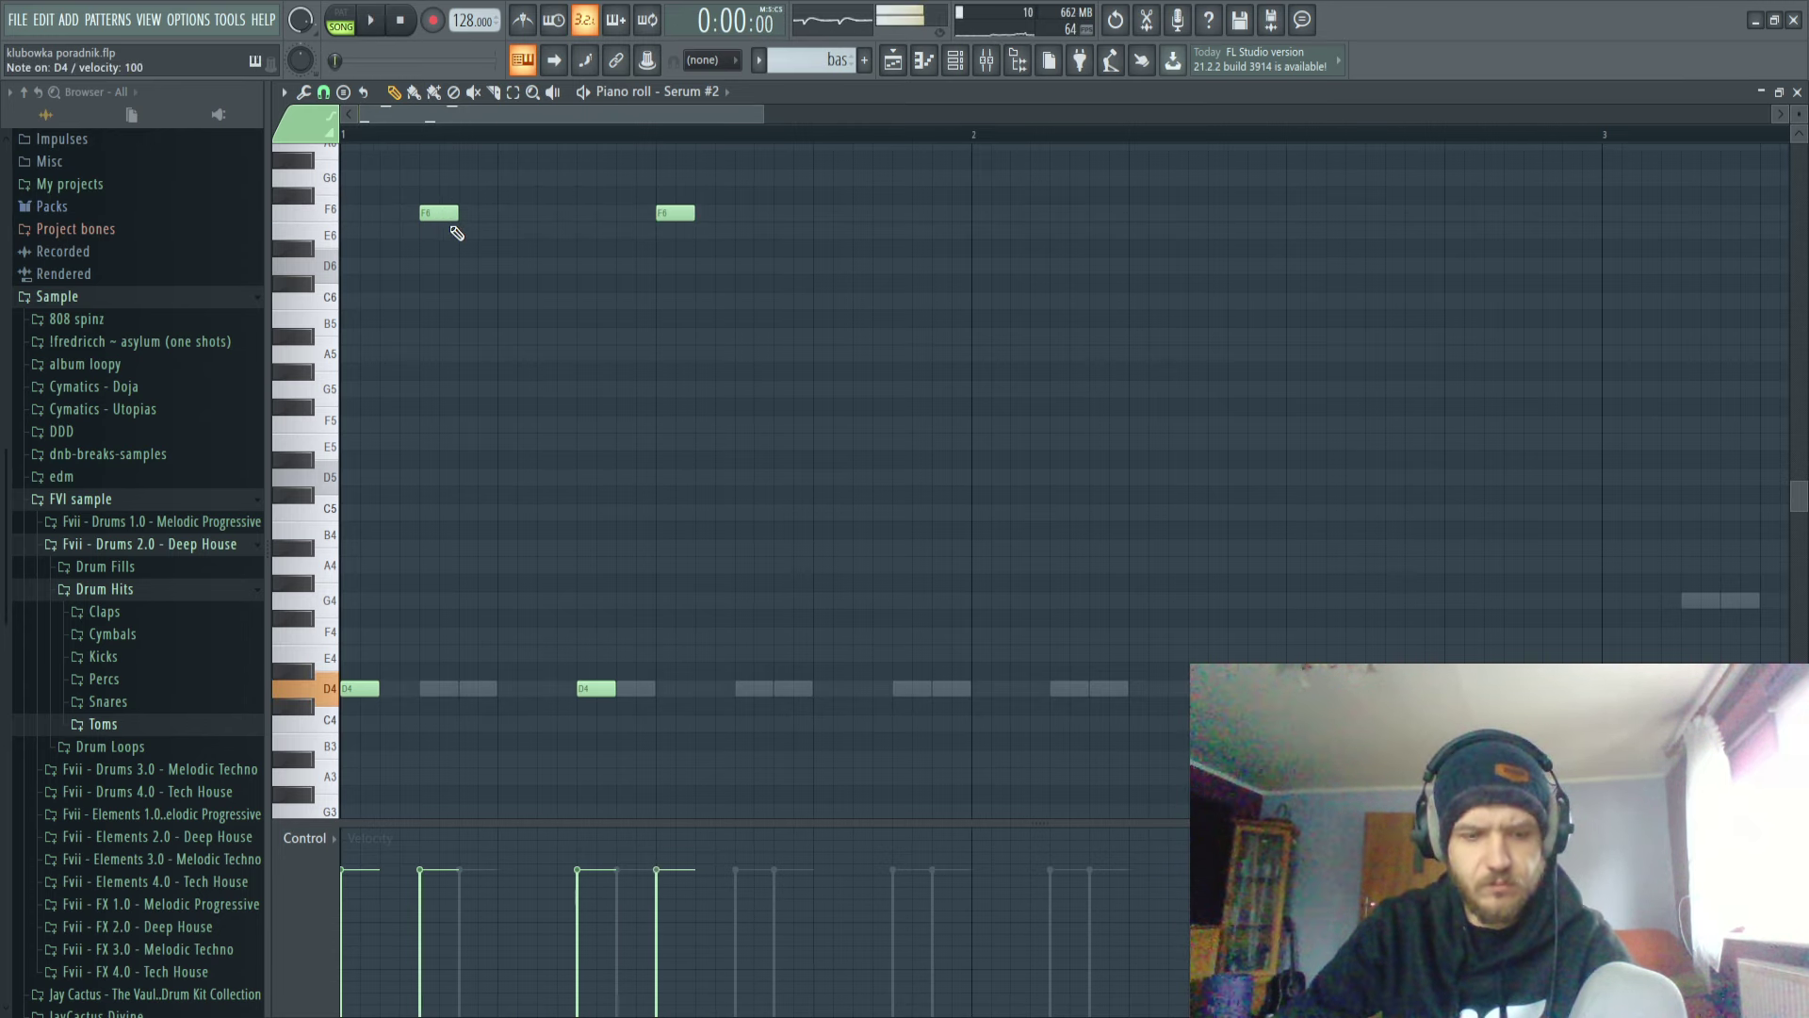
key("p")
key("x")
key("o")
left_click_drag(442, 214, 443, 268)
Audition the melody by hand and lower the F6 note on step 9 of bar 1 to D6.
key("x")
key("o")
key("x")
key("p")
key("x")
key("o")
left_click_drag(675, 213, 675, 267)
Audition further Serum #2 notes by hand and play back the D4 and D6 melody in bar 1.
key("x")
key("o")
key("x")
key("p")
key("o")
key("x")
key("o")
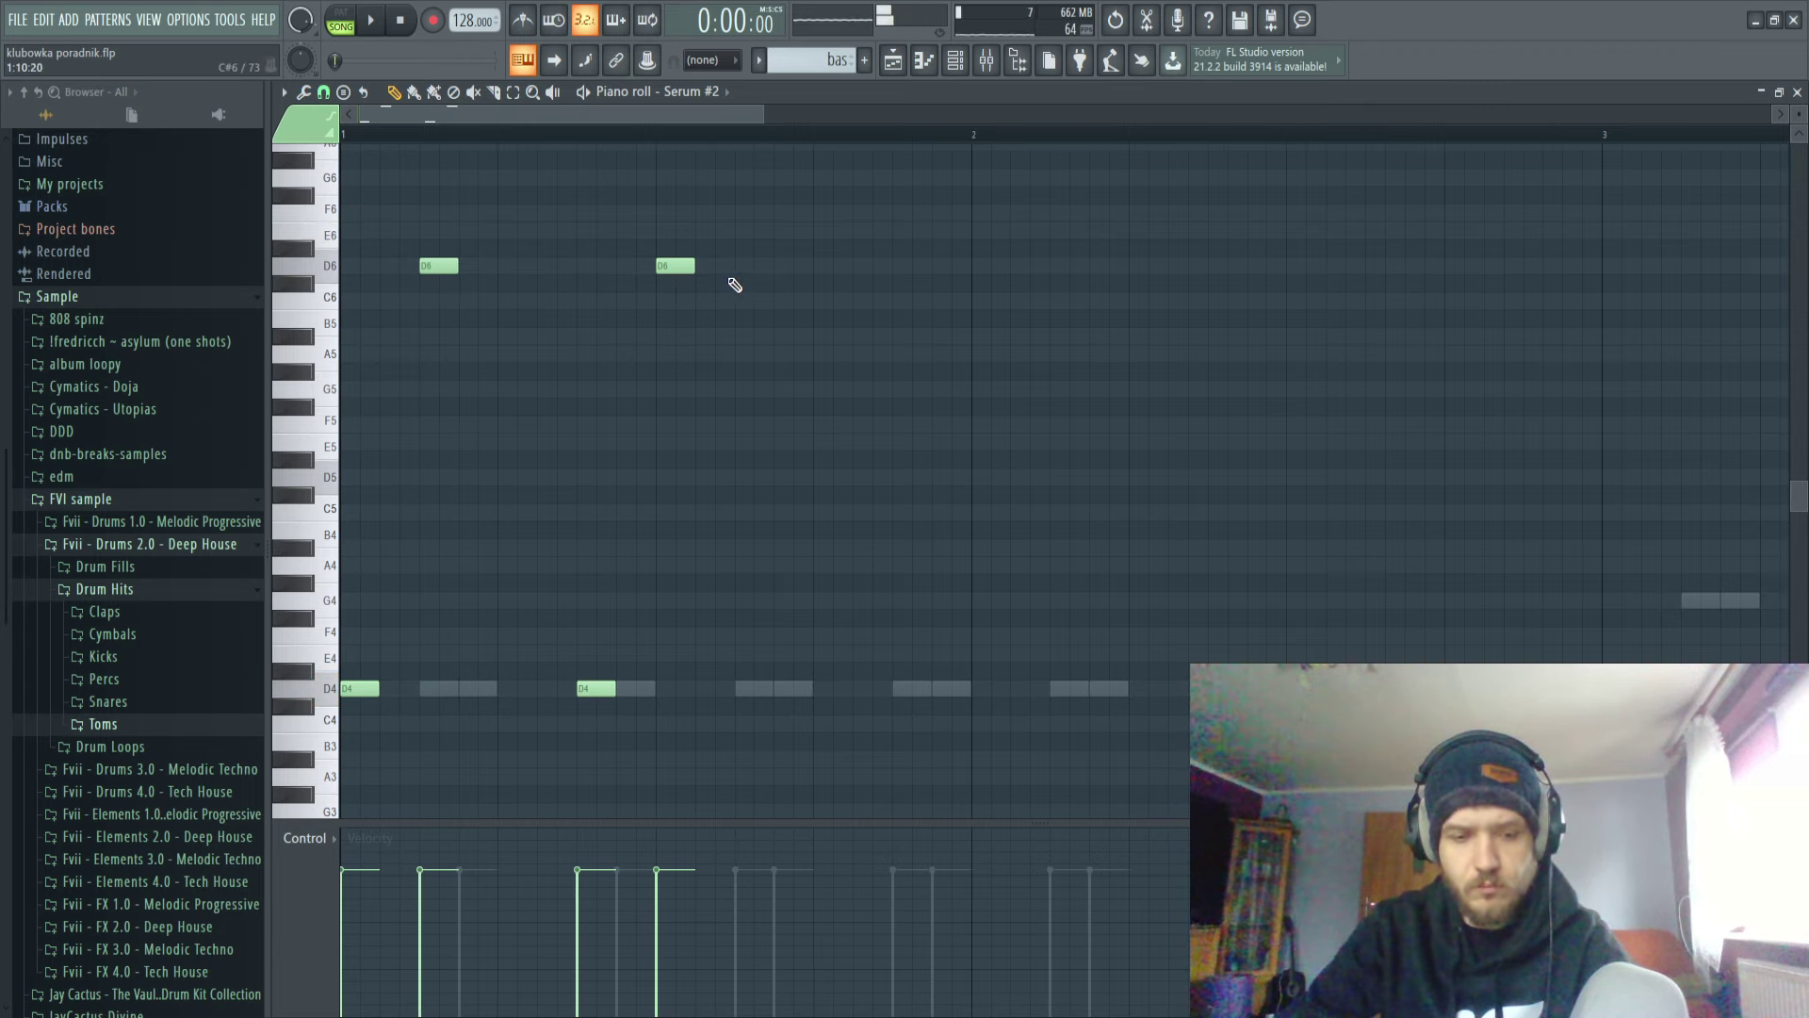
key("space")
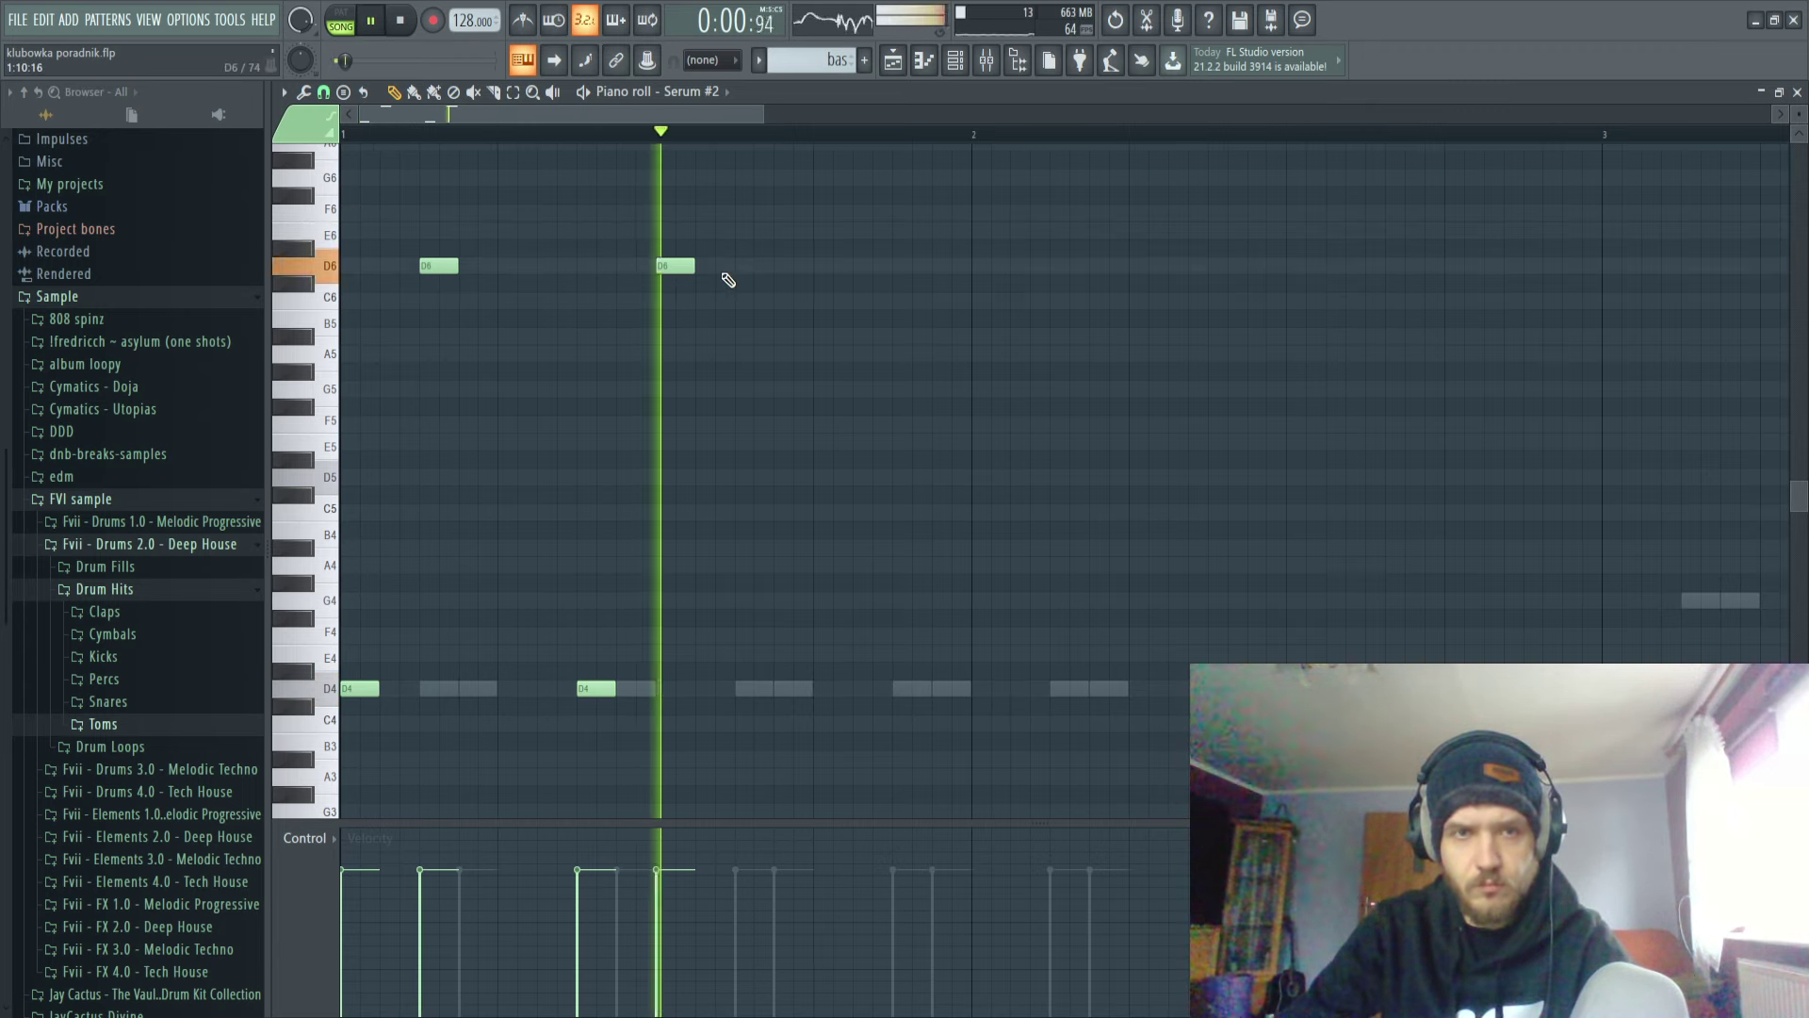
key("space")
key("x")
key("x")
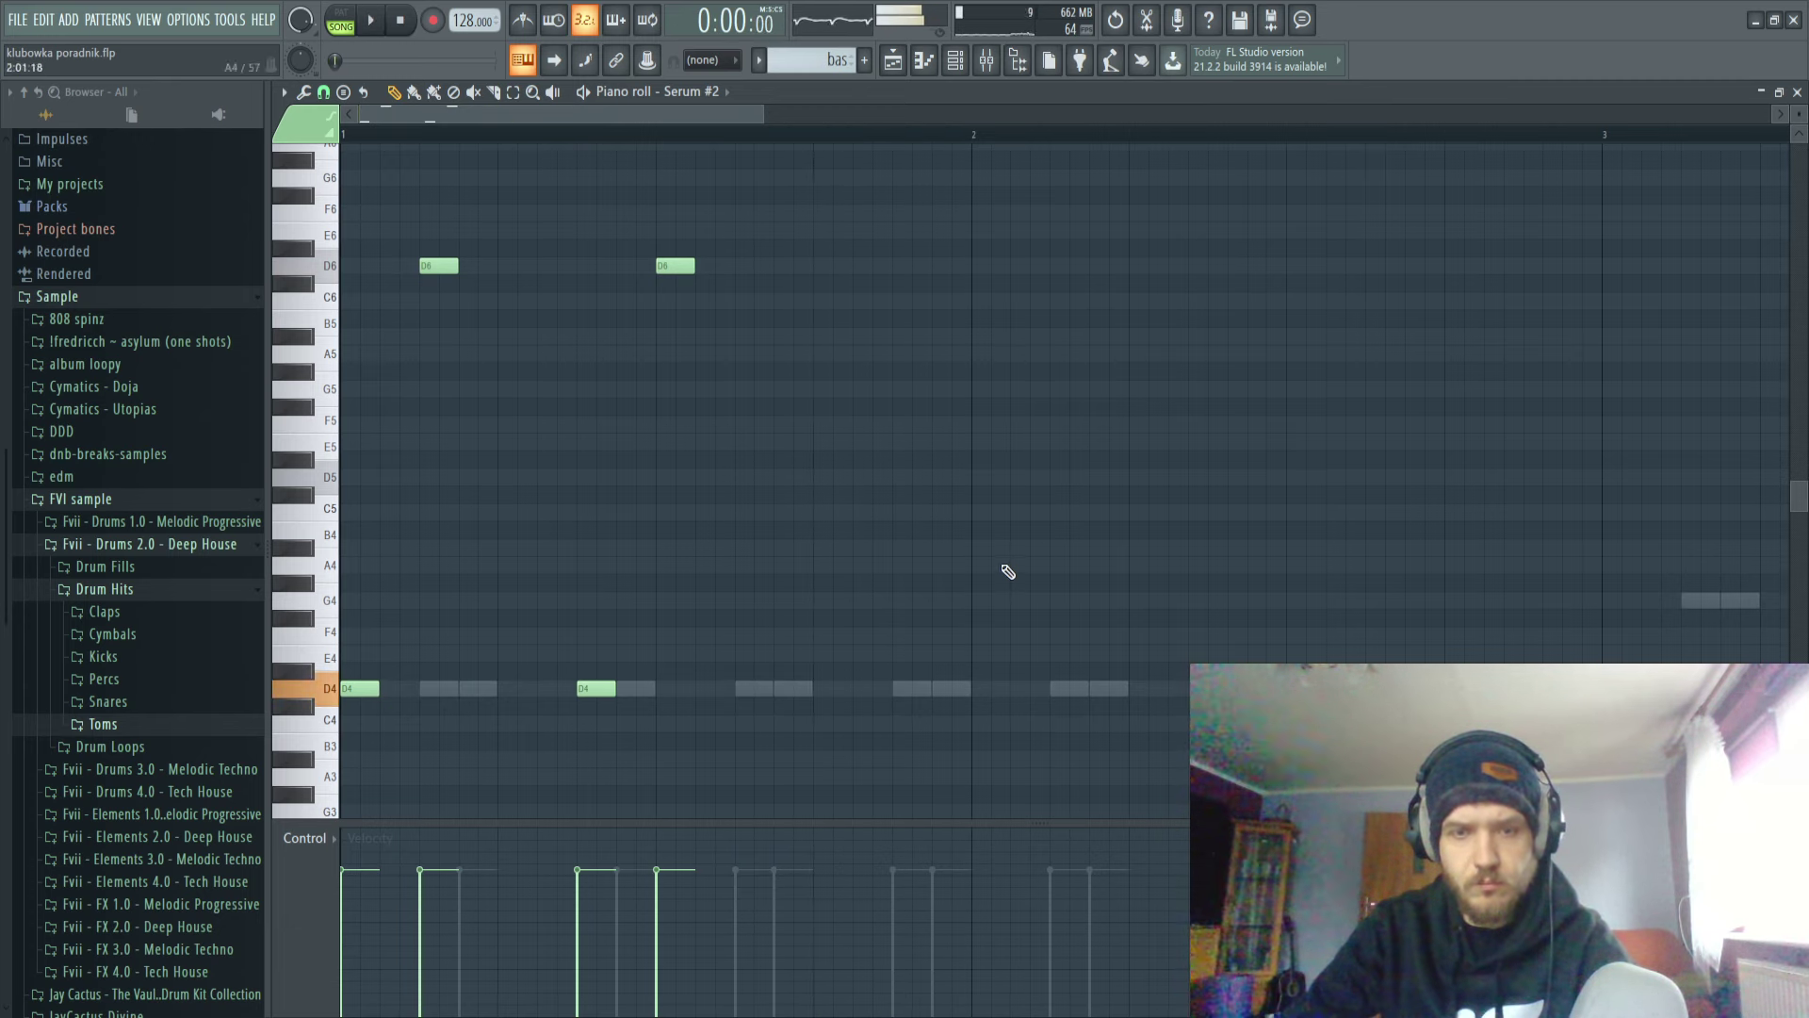
Add a D4 note at the start of bar 2 and a C6 note halfway through step 3, and play them.
key("bracketleft")
key("space")
left_click(985, 688)
left_click(1077, 299)
key("space")
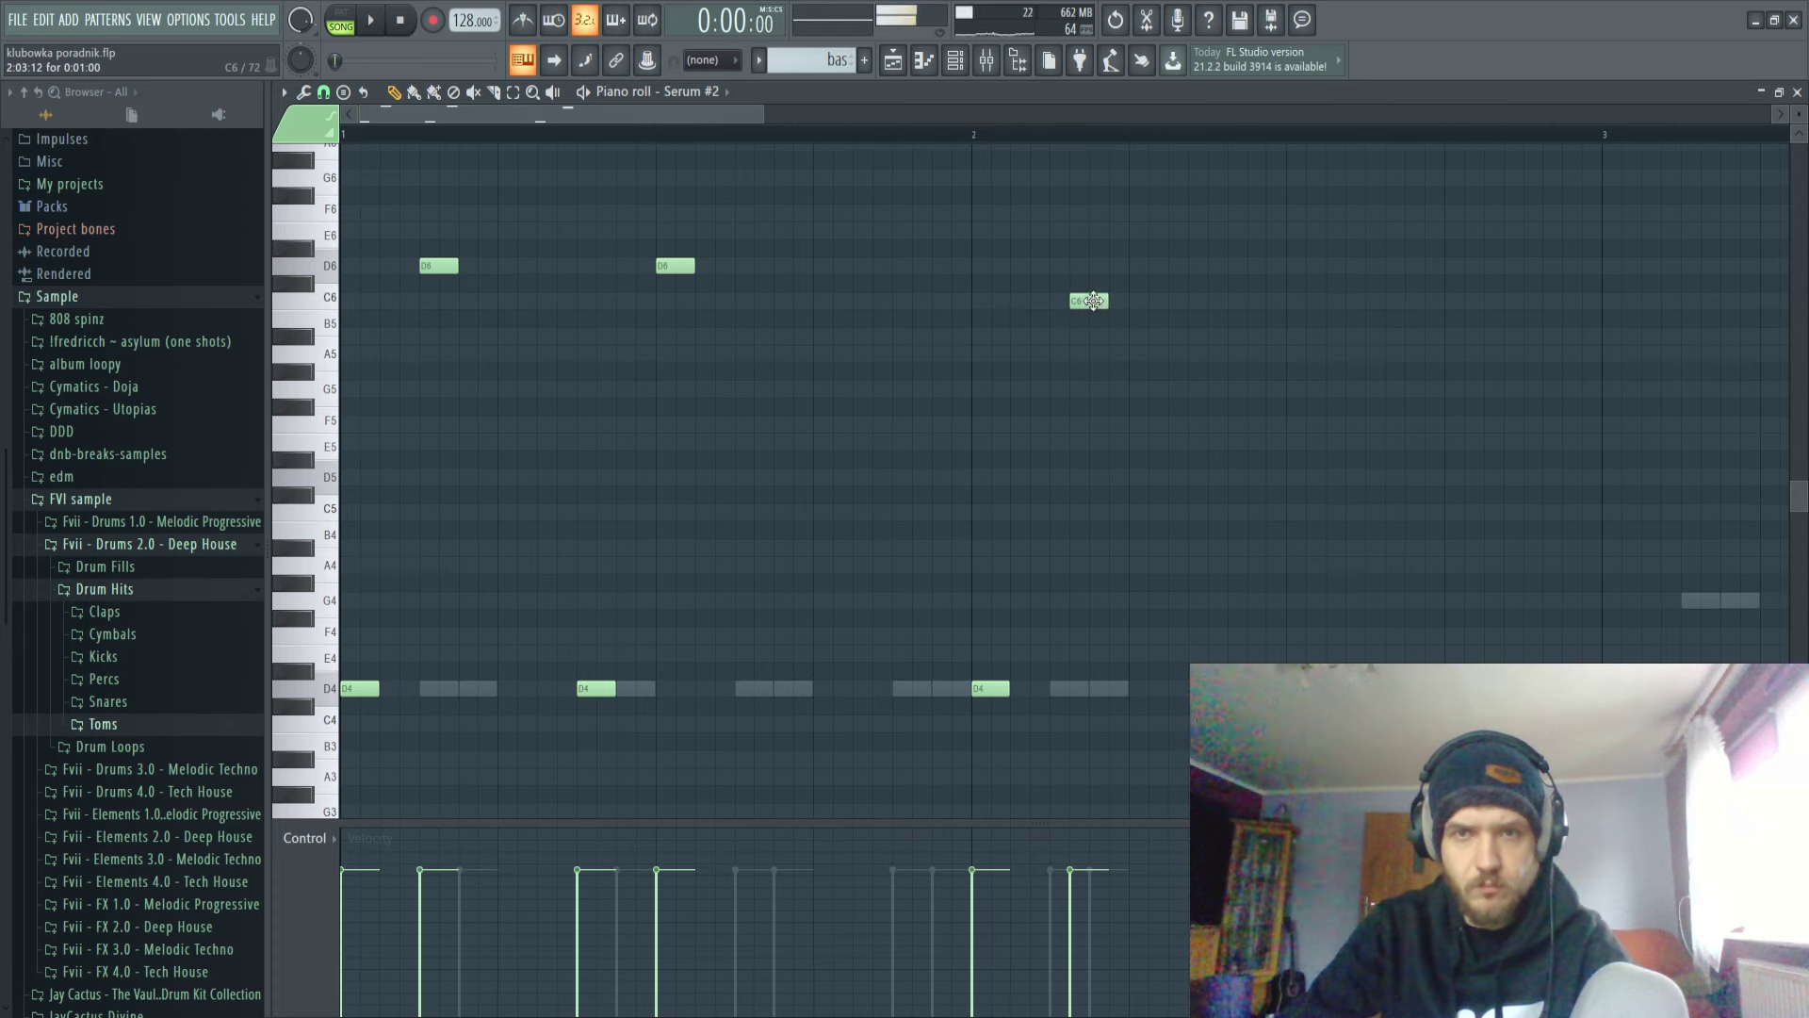
Move the D4 note from bar 2 to step 15 of bar 1, remove the C6 note, and play the melody.
key("space")
left_click_drag(988, 688, 945, 680)
key("space")
key("space")
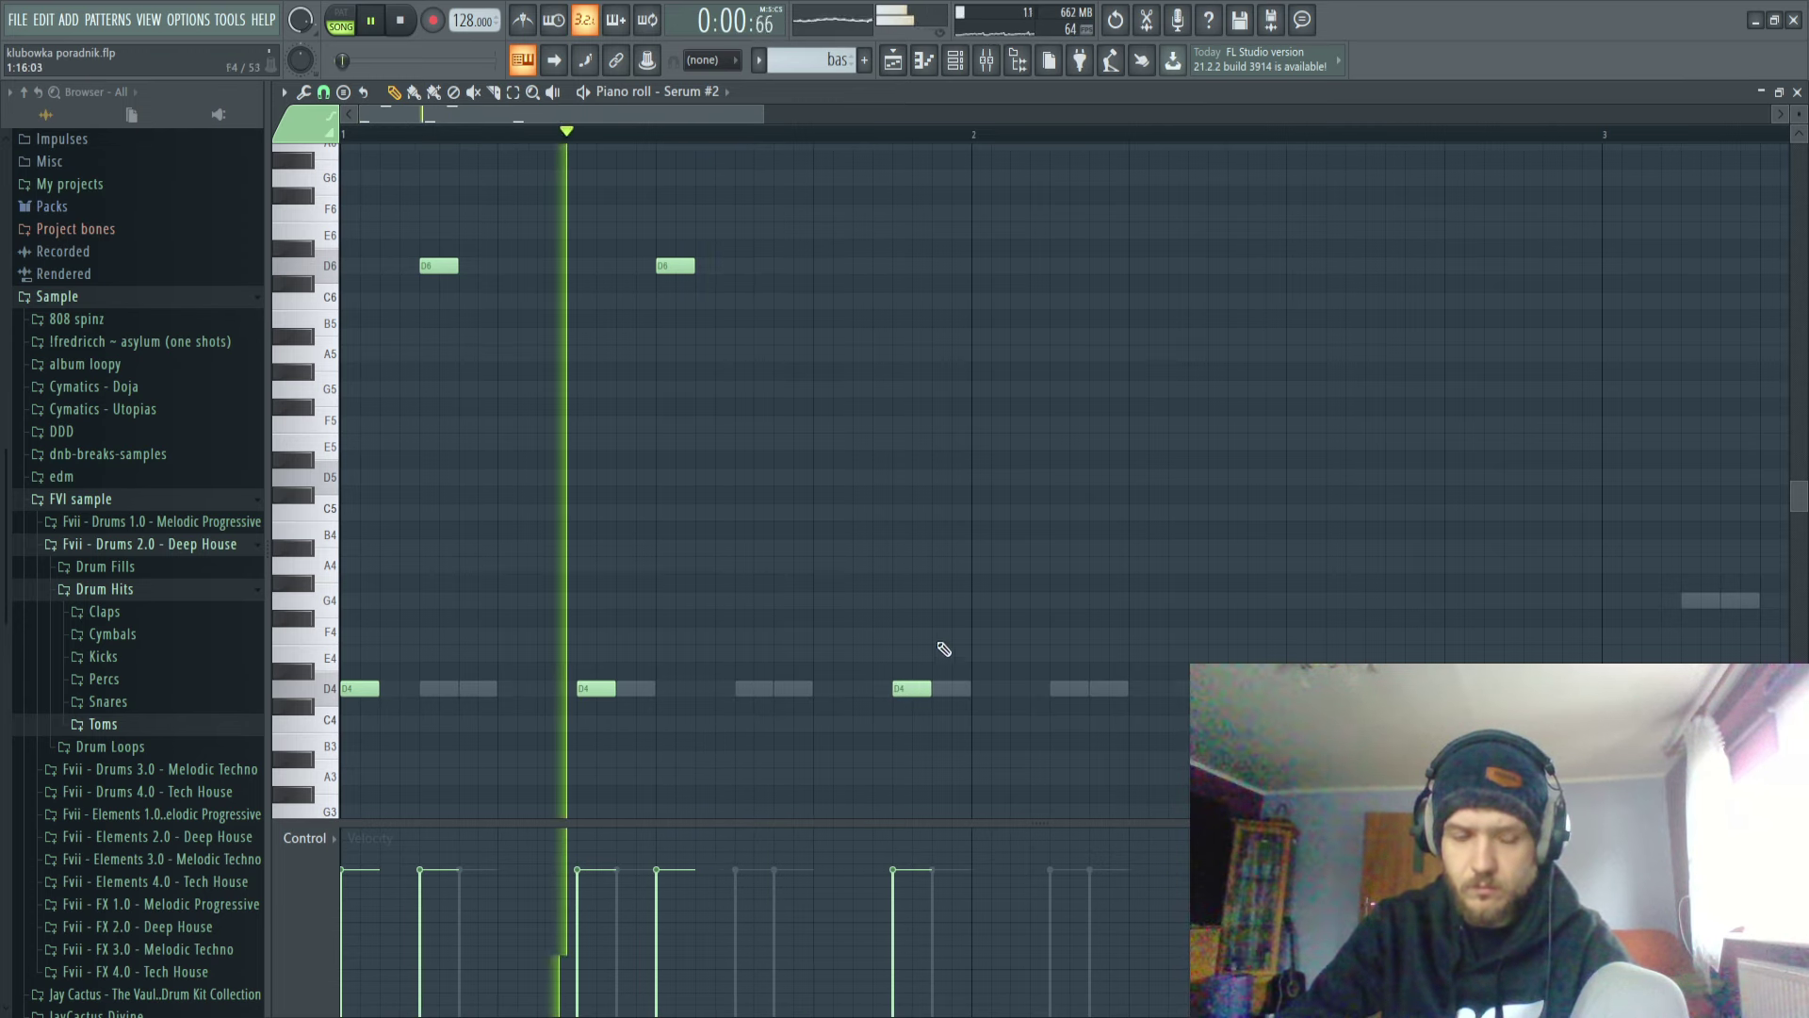
key("space")
Audition Serum #2 pitches by hand and add an F6 note on step 1 of bar 2.
key("x")
key("bracketleft")
left_click(992, 215)
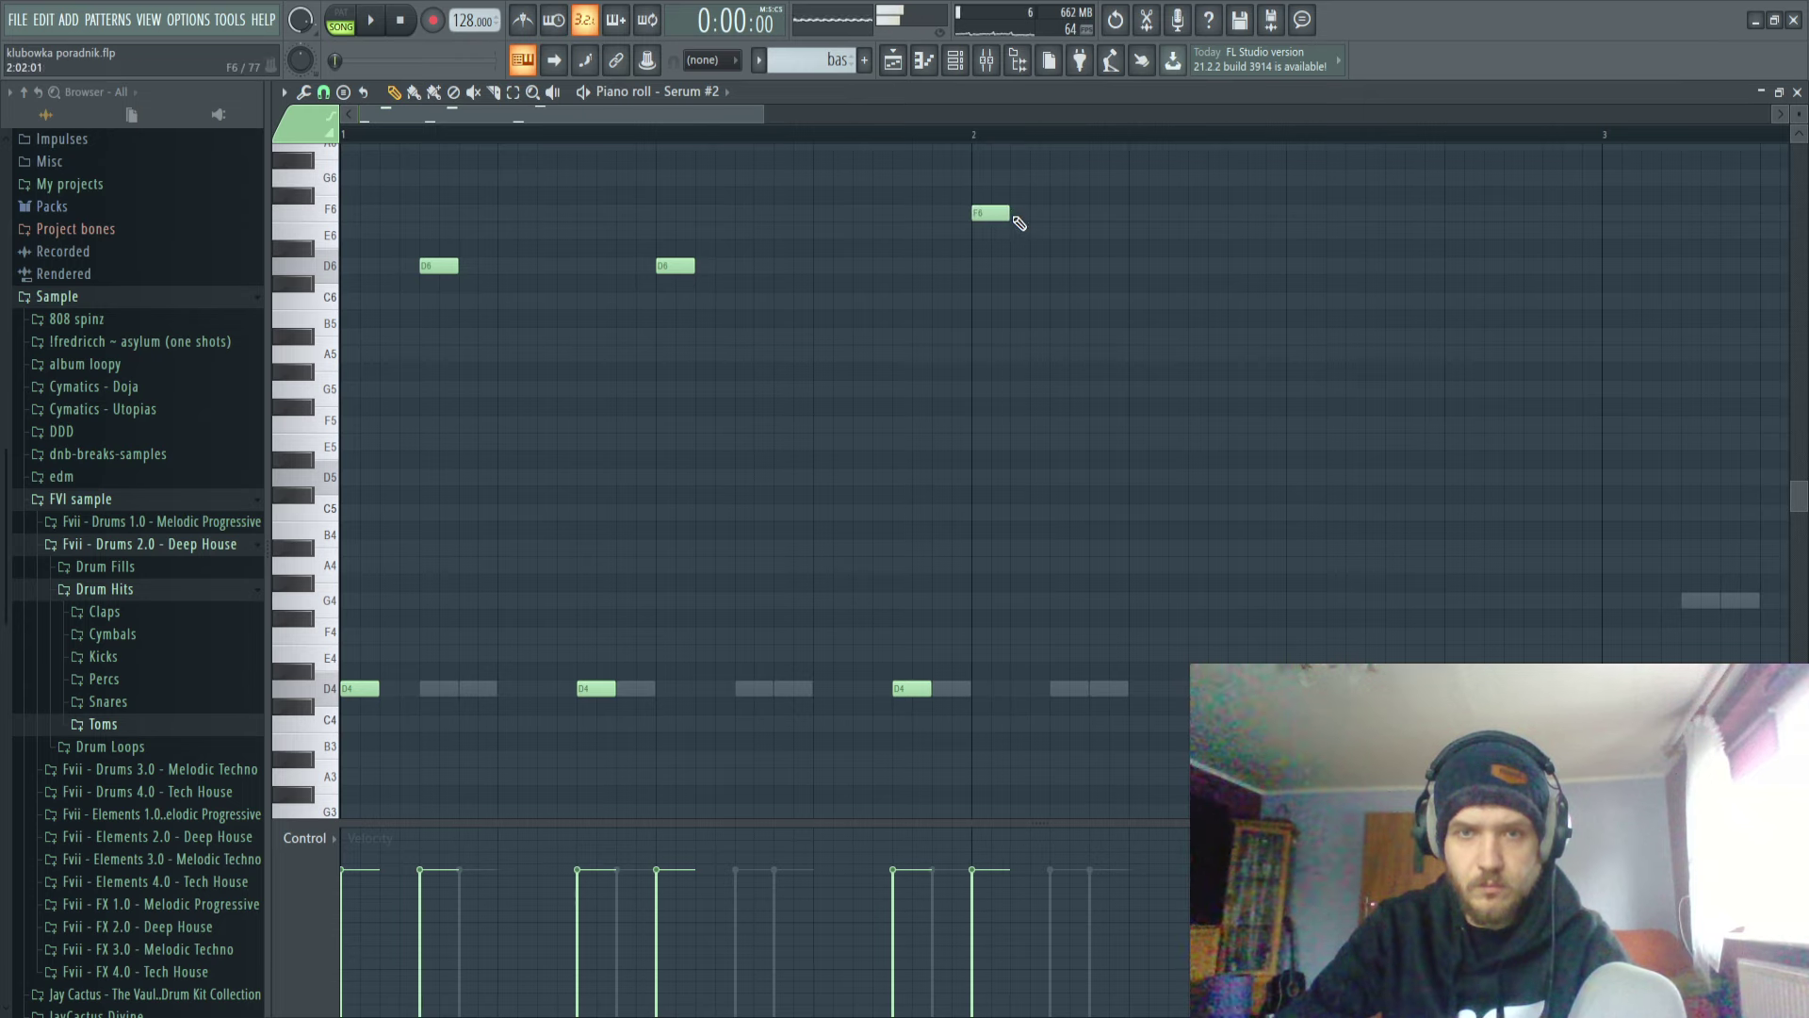
key("x")
key("bracketleft")
key("x")
key("p")
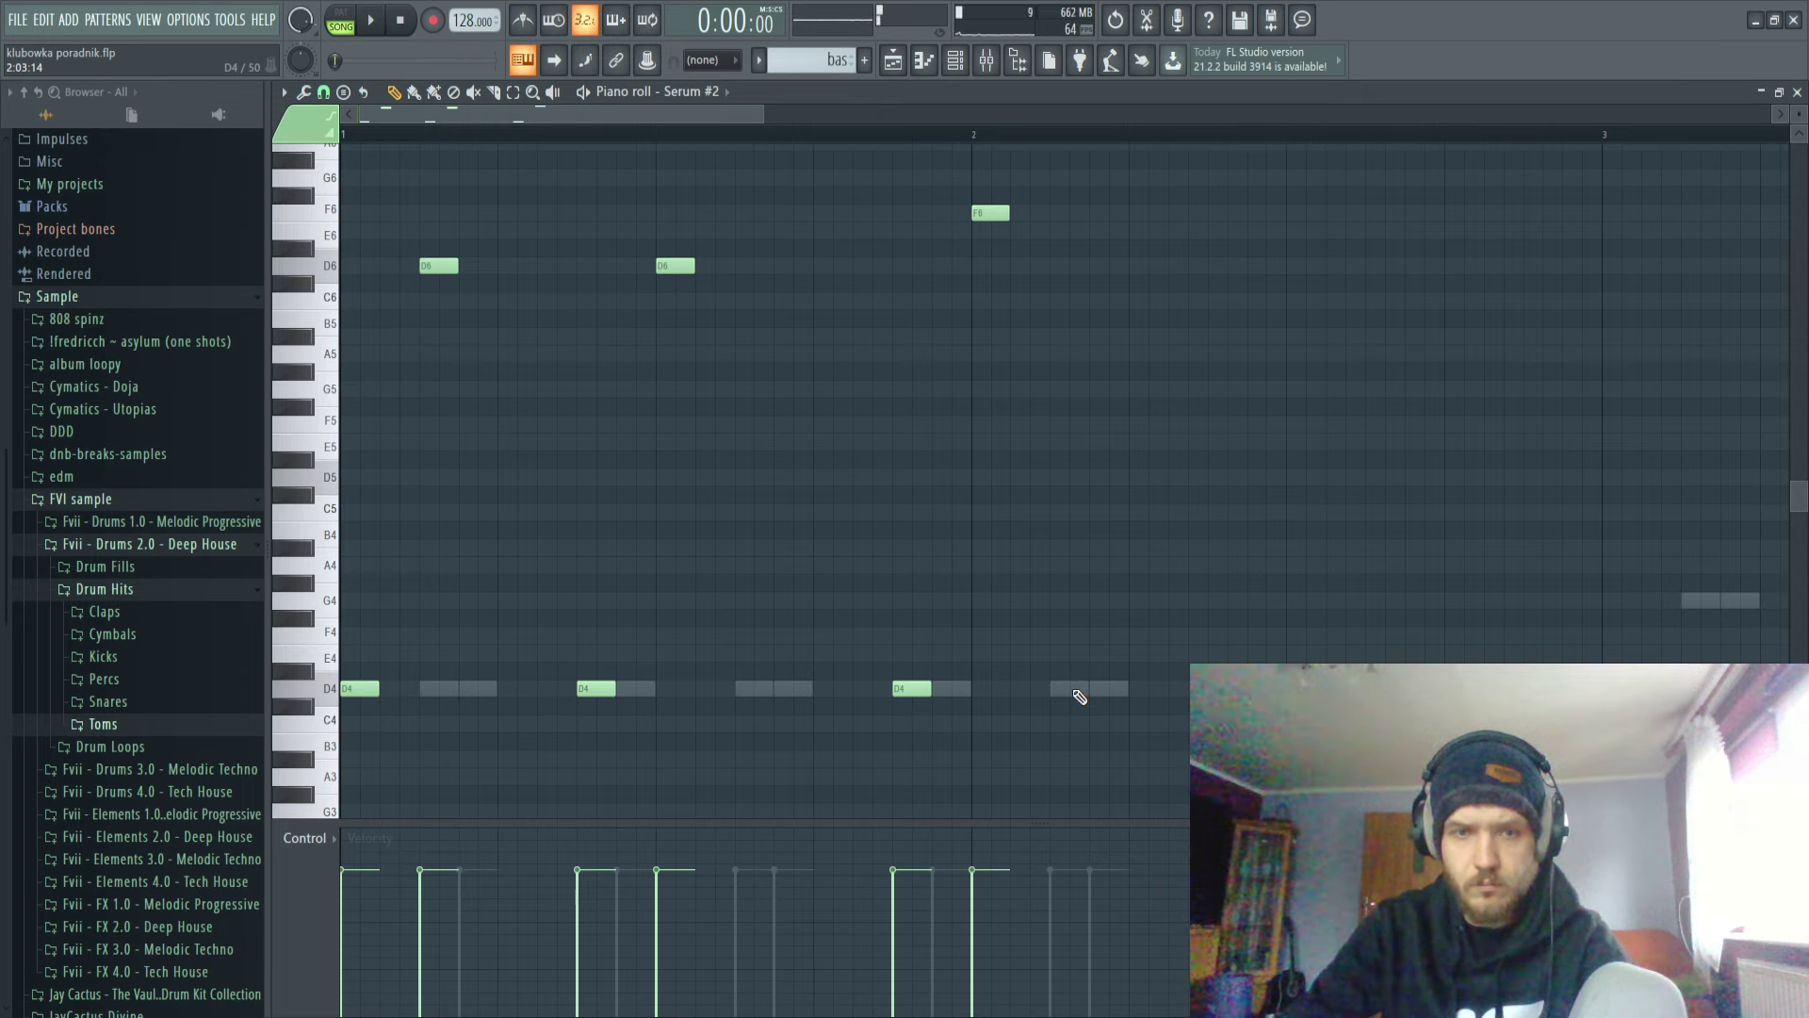
Add a D4 note on step 5 of bar 2 and an E6 note halfway through step 7, and play them.
right_click(1178, 689)
left_click(1292, 232)
key("space")
left_click_drag(1165, 686, 1185, 685)
key("space")
left_click_drag(1305, 231, 1247, 231)
key("space")
Audition D4, E6, D6 and neighbouring pitches by hand on Serum #2 to find how the bar 2 melody continues.
key("x")
key("o")
key("x")
key("o")
key("x")
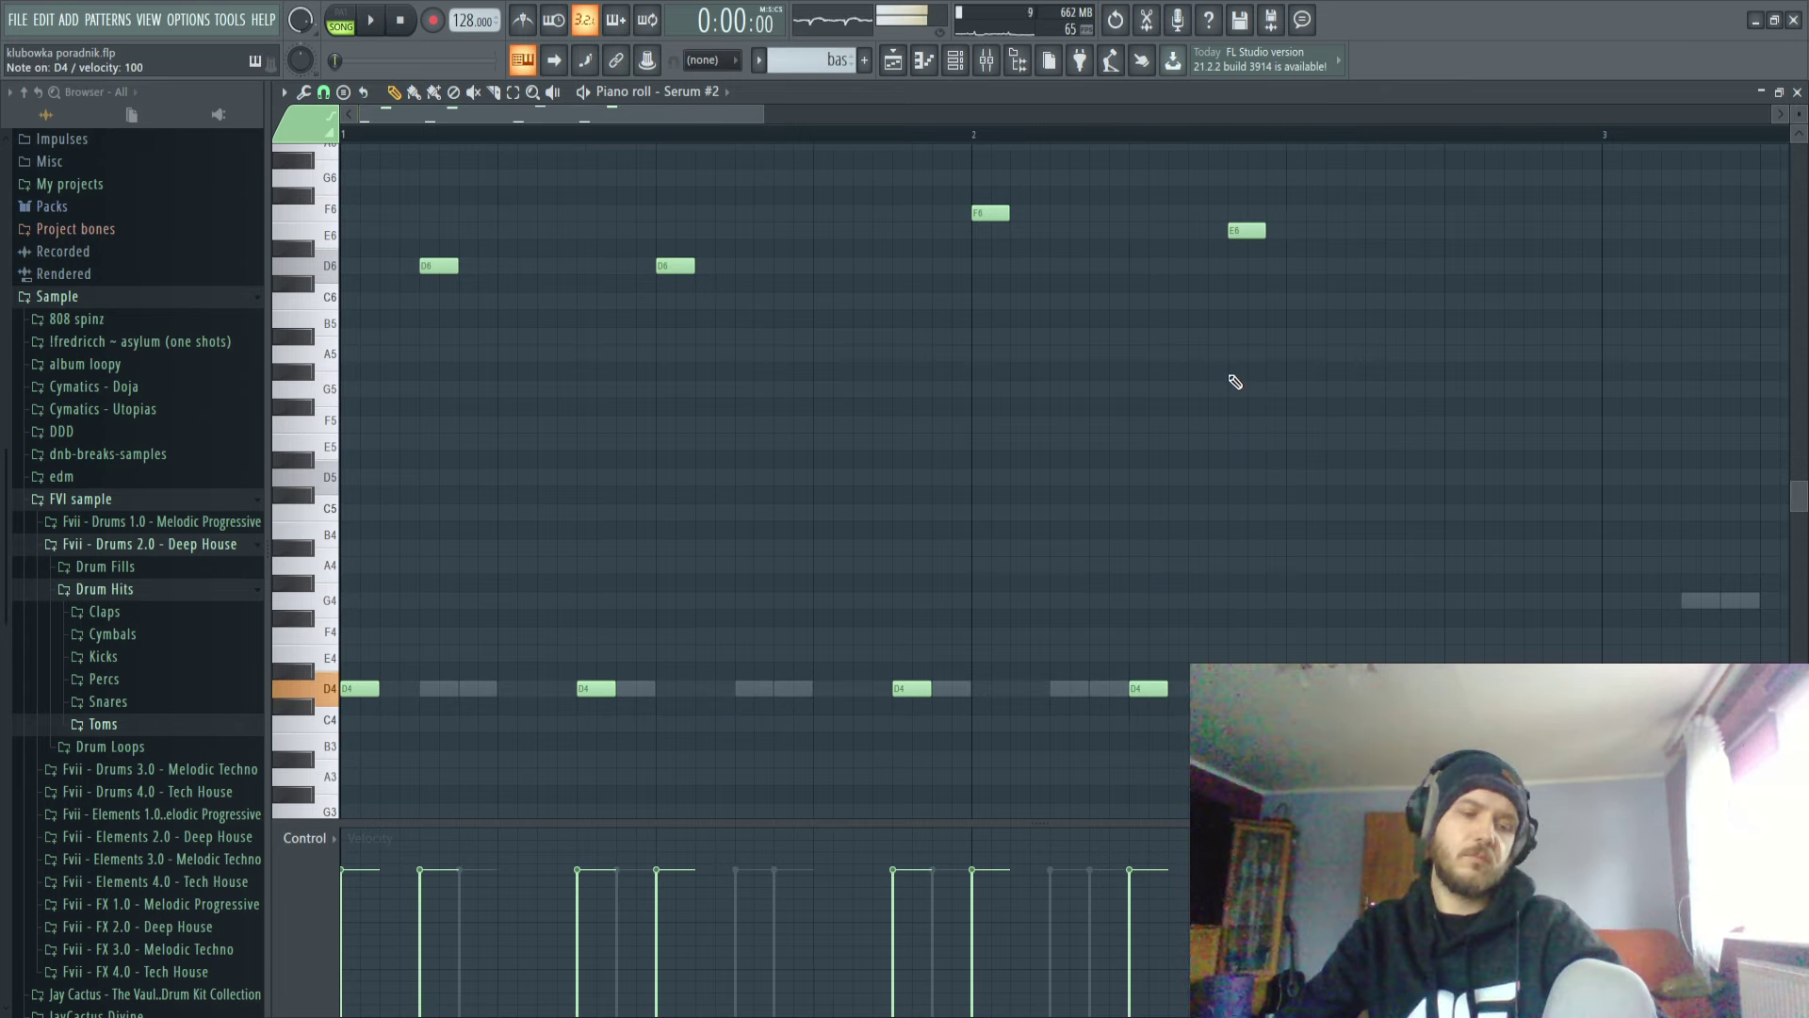
key("o")
key("x")
key("bracketleft")
key("bracketright")
key("x")
key("bracketleft")
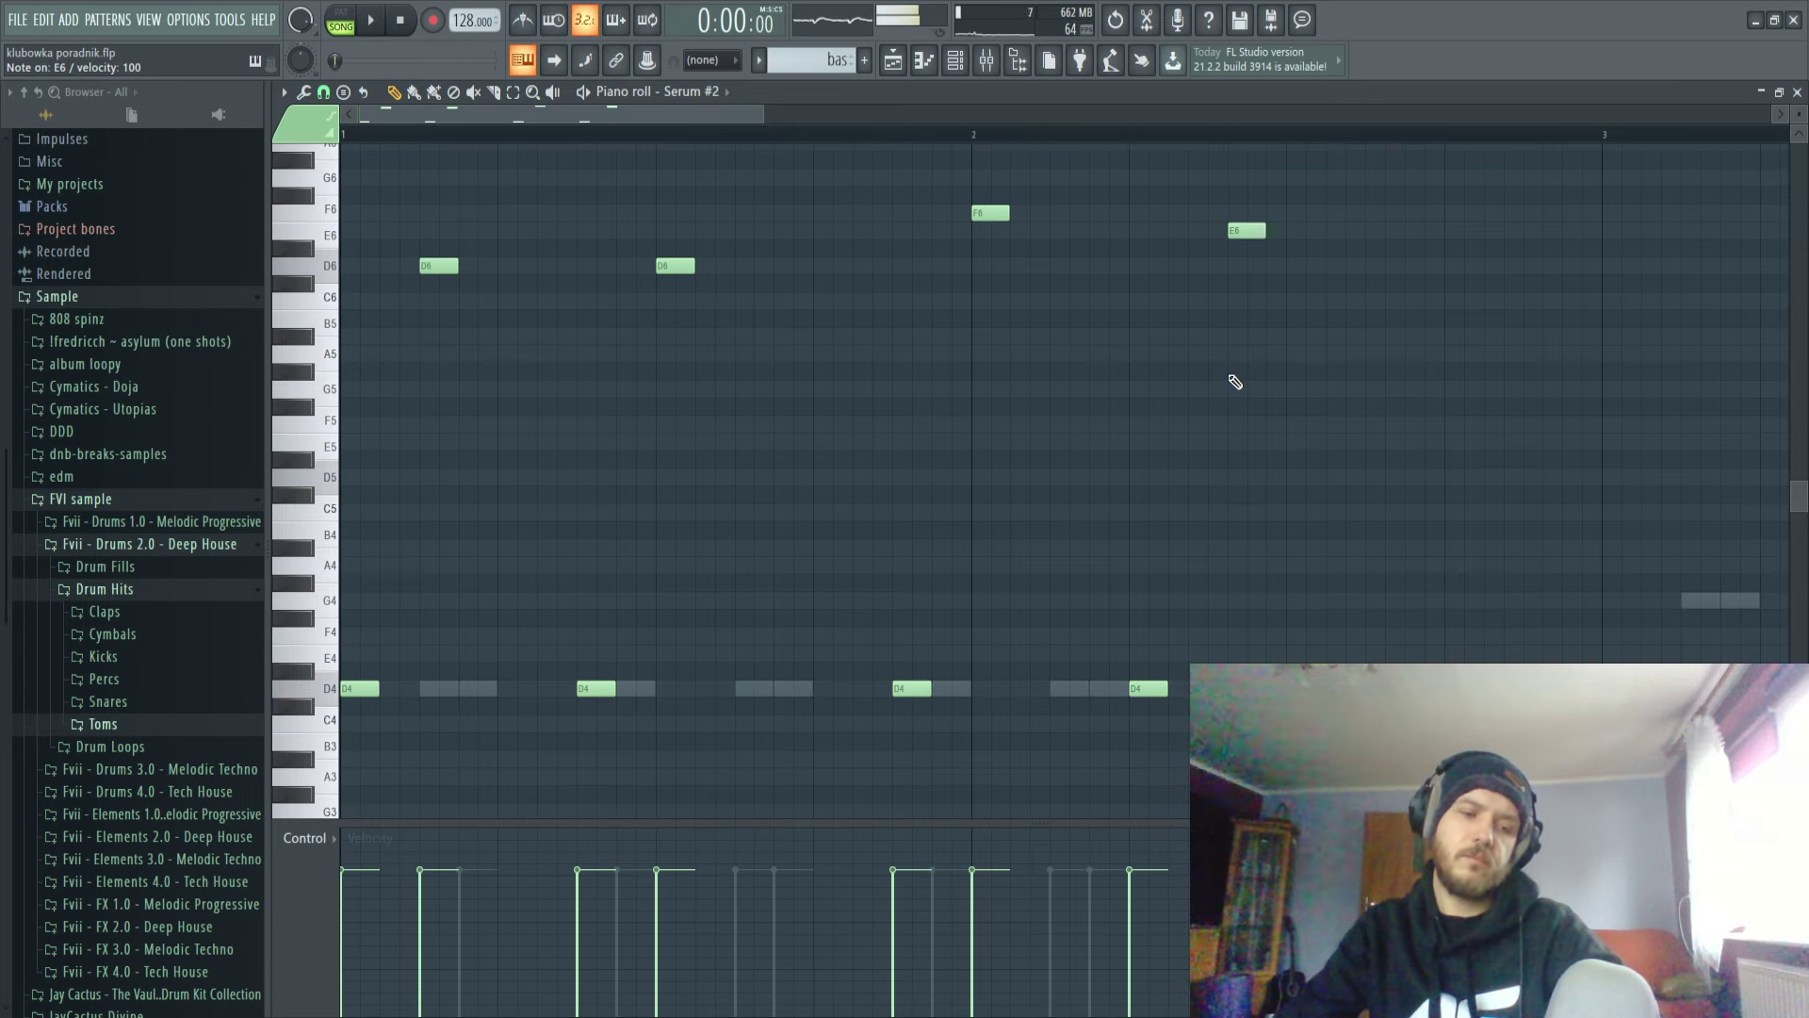
key("x")
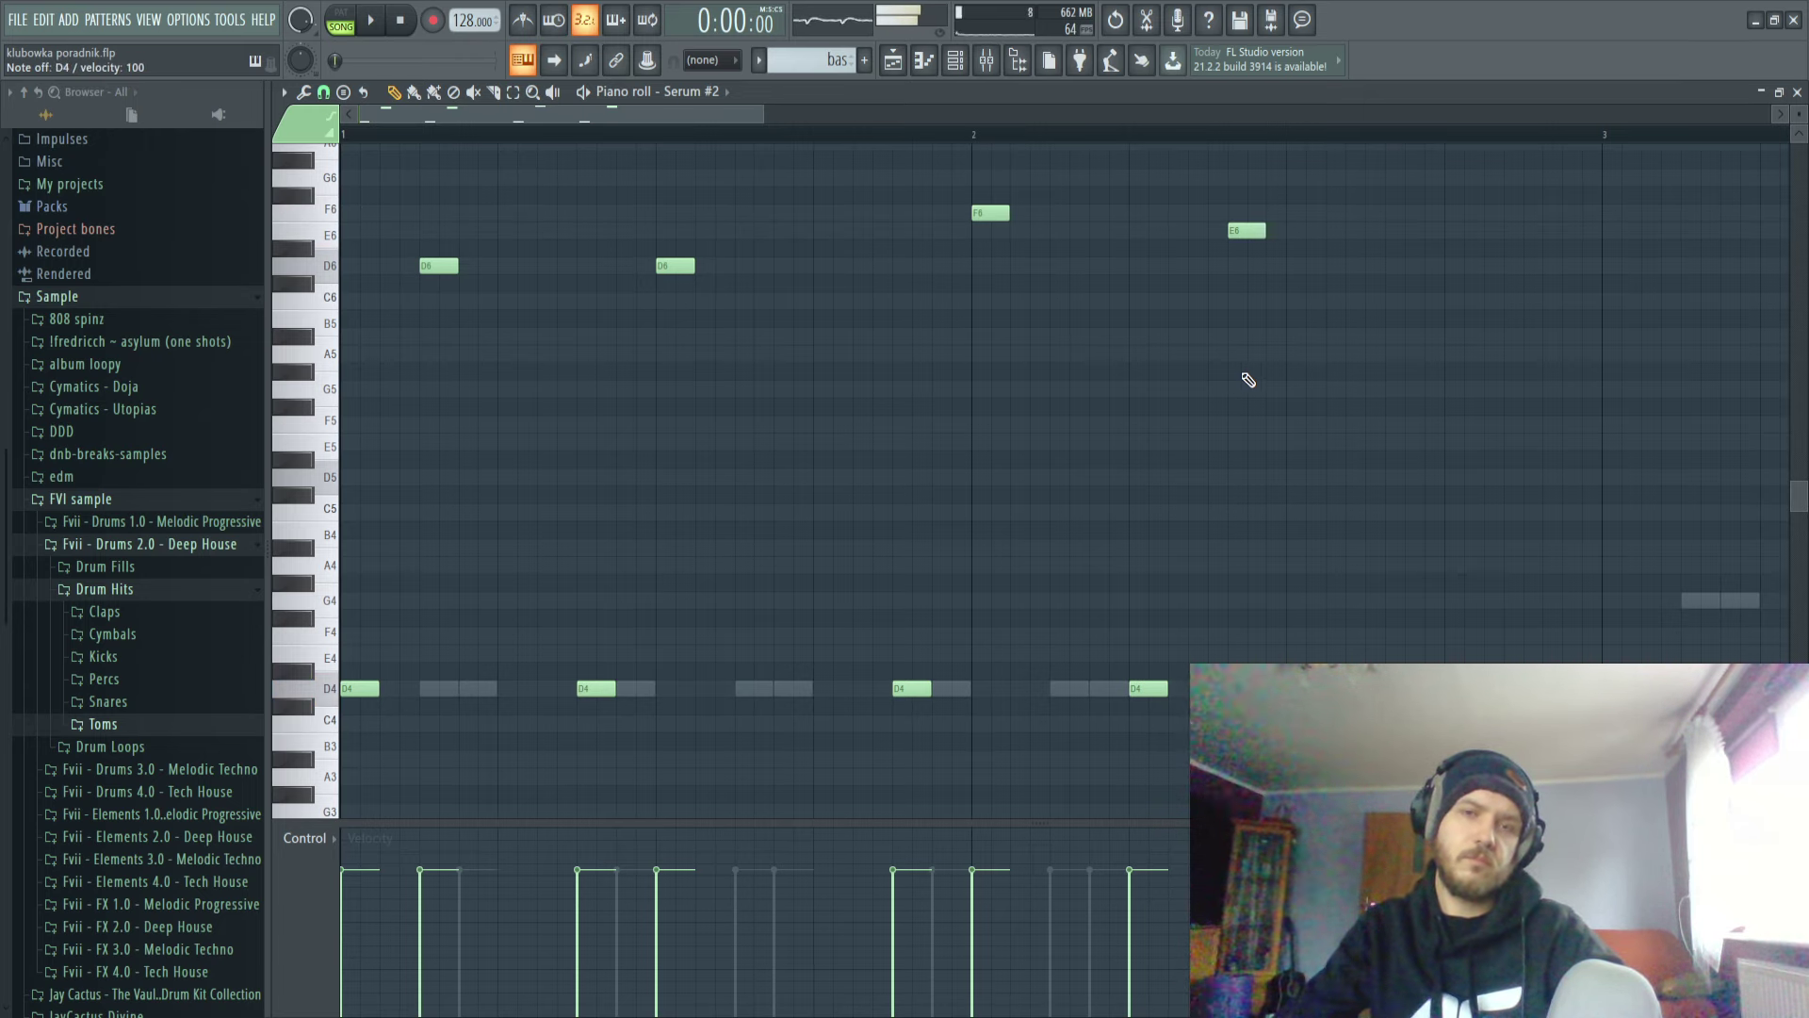
key("x")
key("p")
key("x")
key("o")
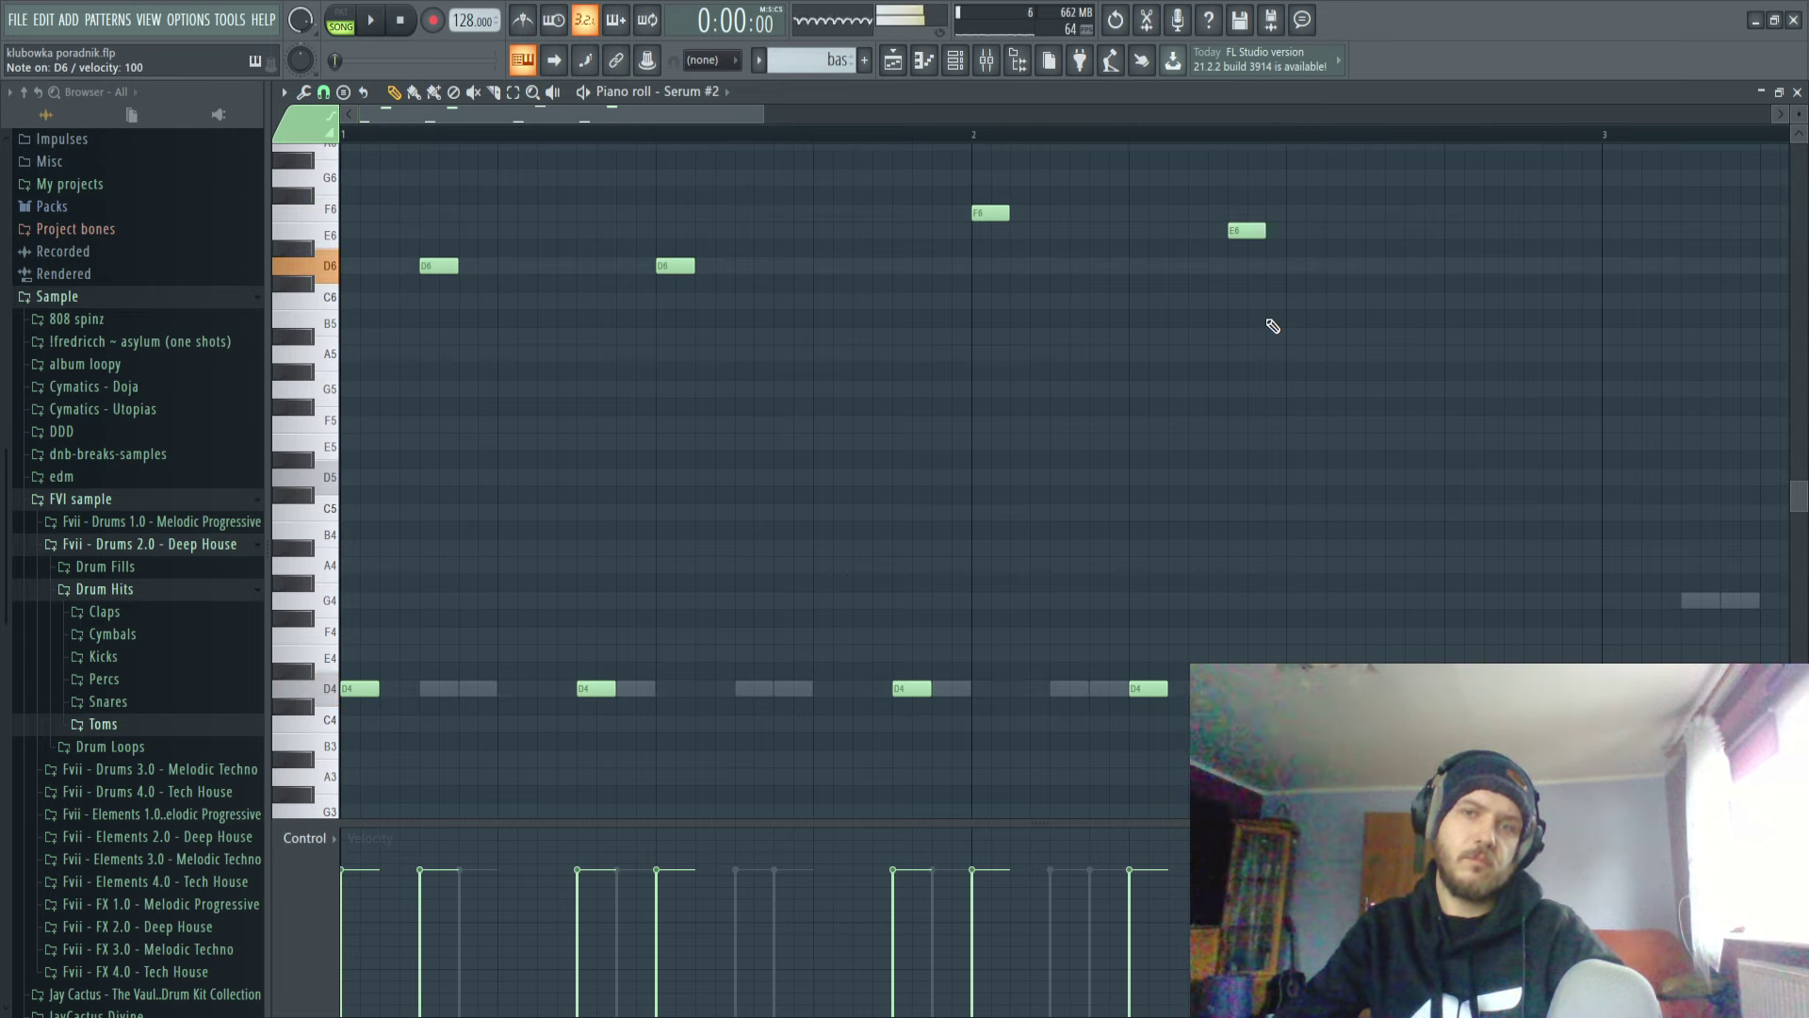
Play the melody and shift the E6 note in bar 2 back onto step 7.
key("space")
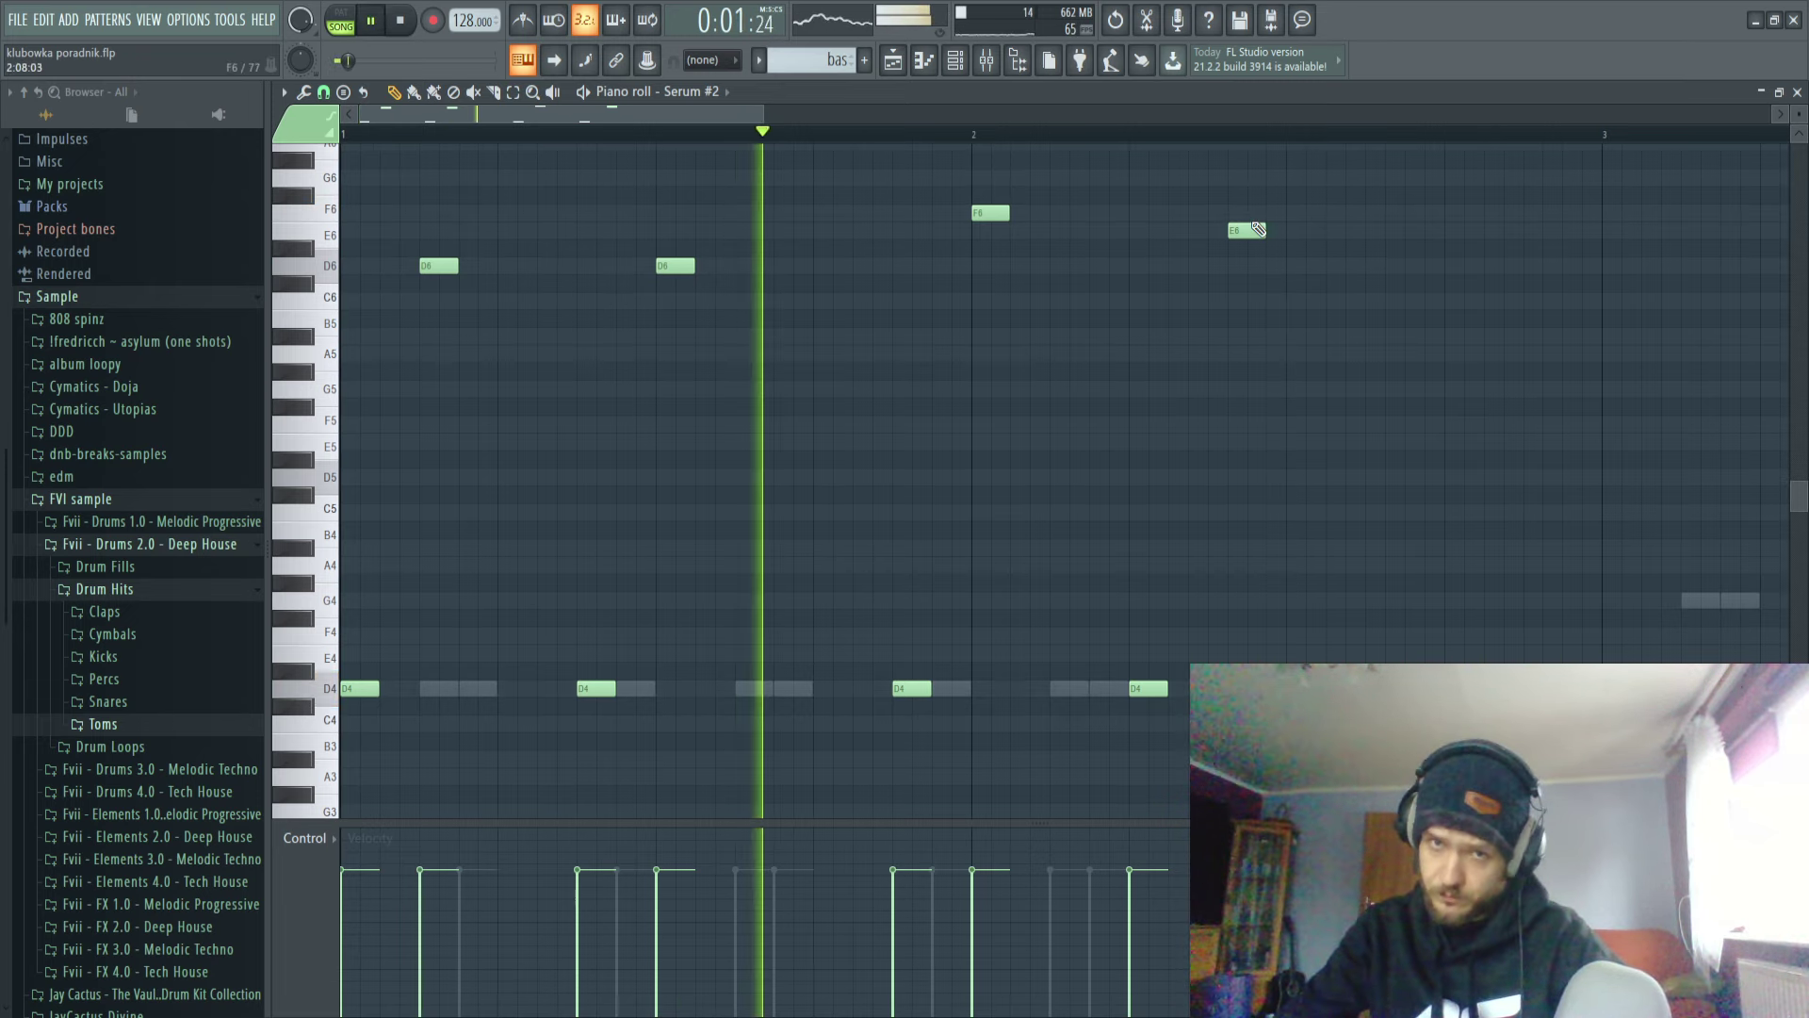
key("space")
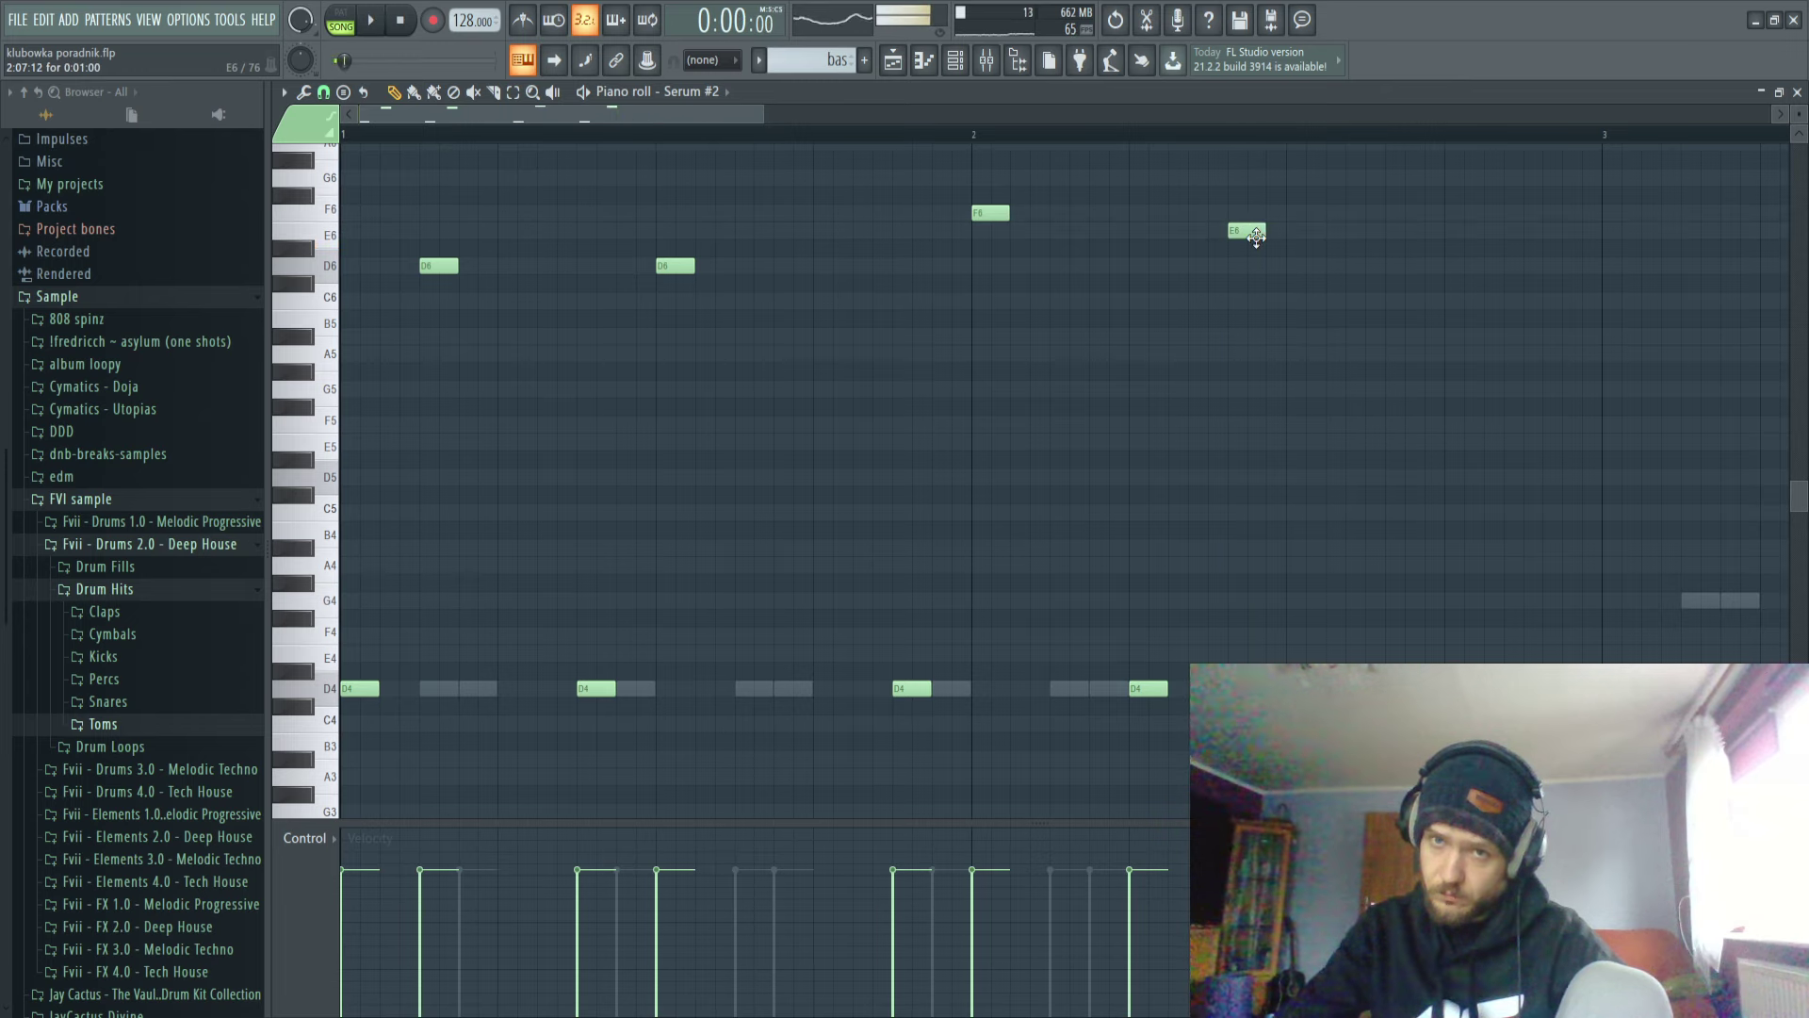
key("space")
key("space")
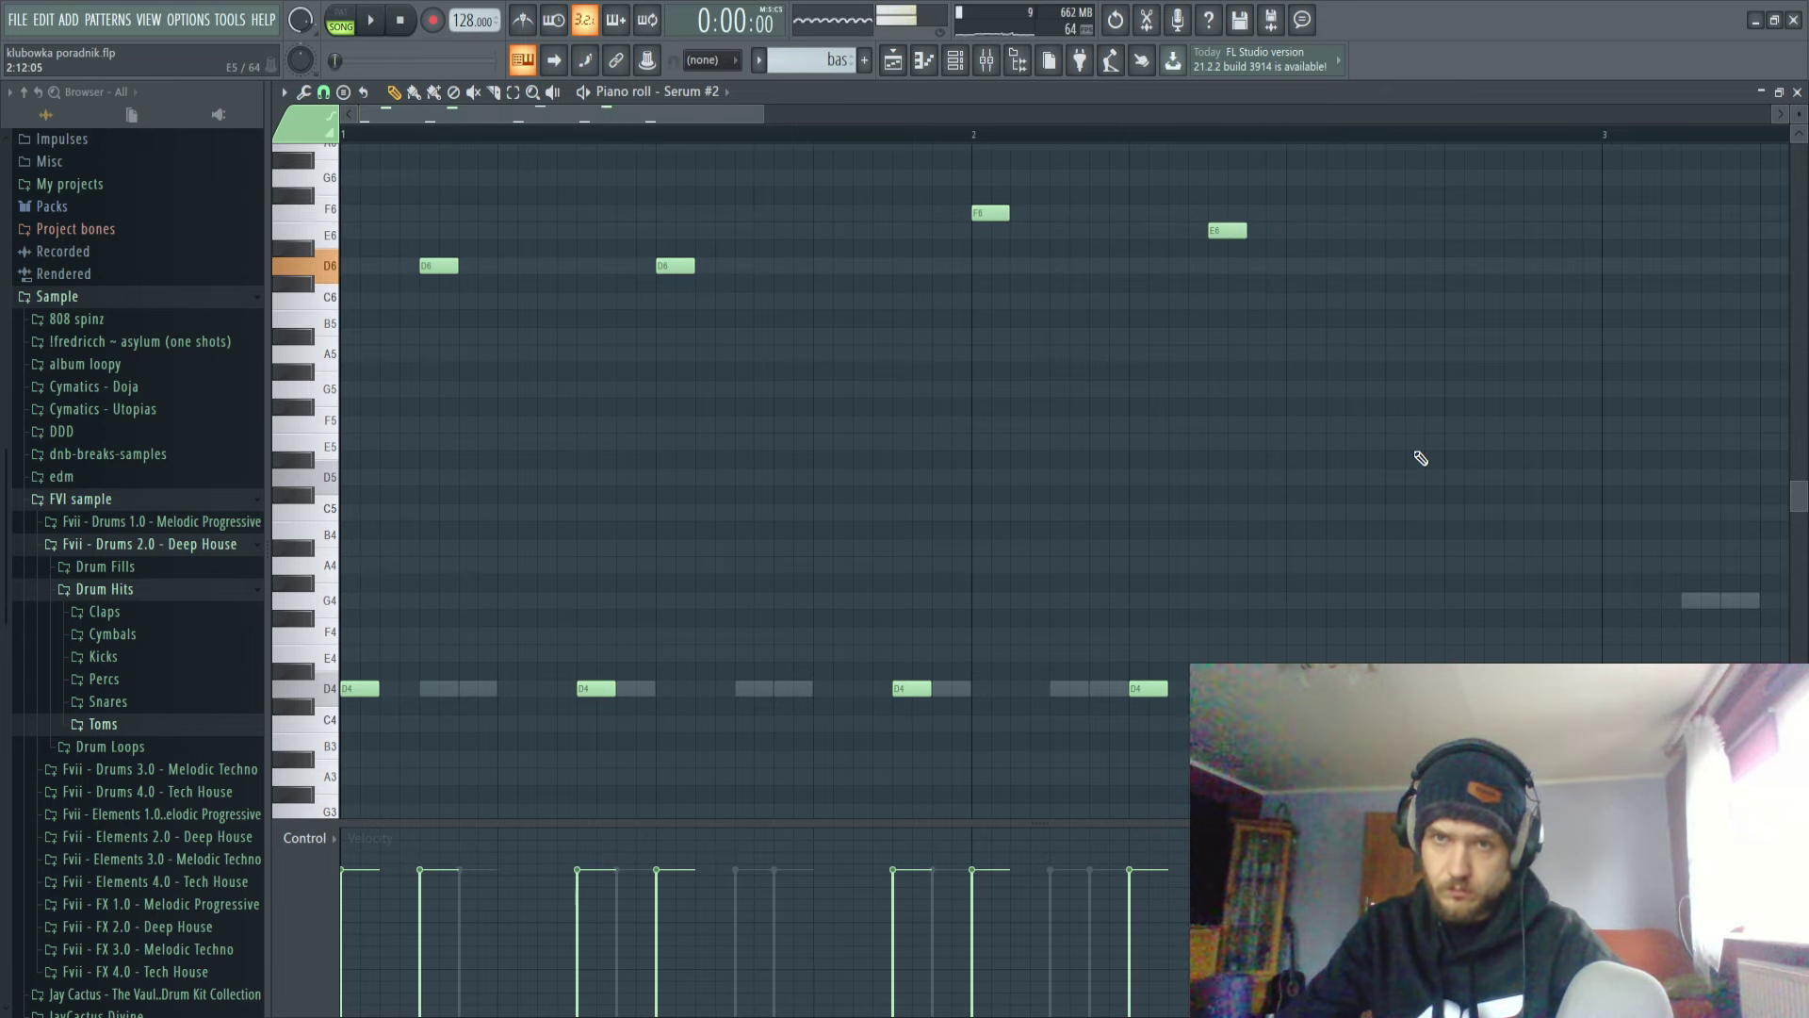
Add a D6 note on step 13 of bar 2 and play the two-bar melody.
key("space")
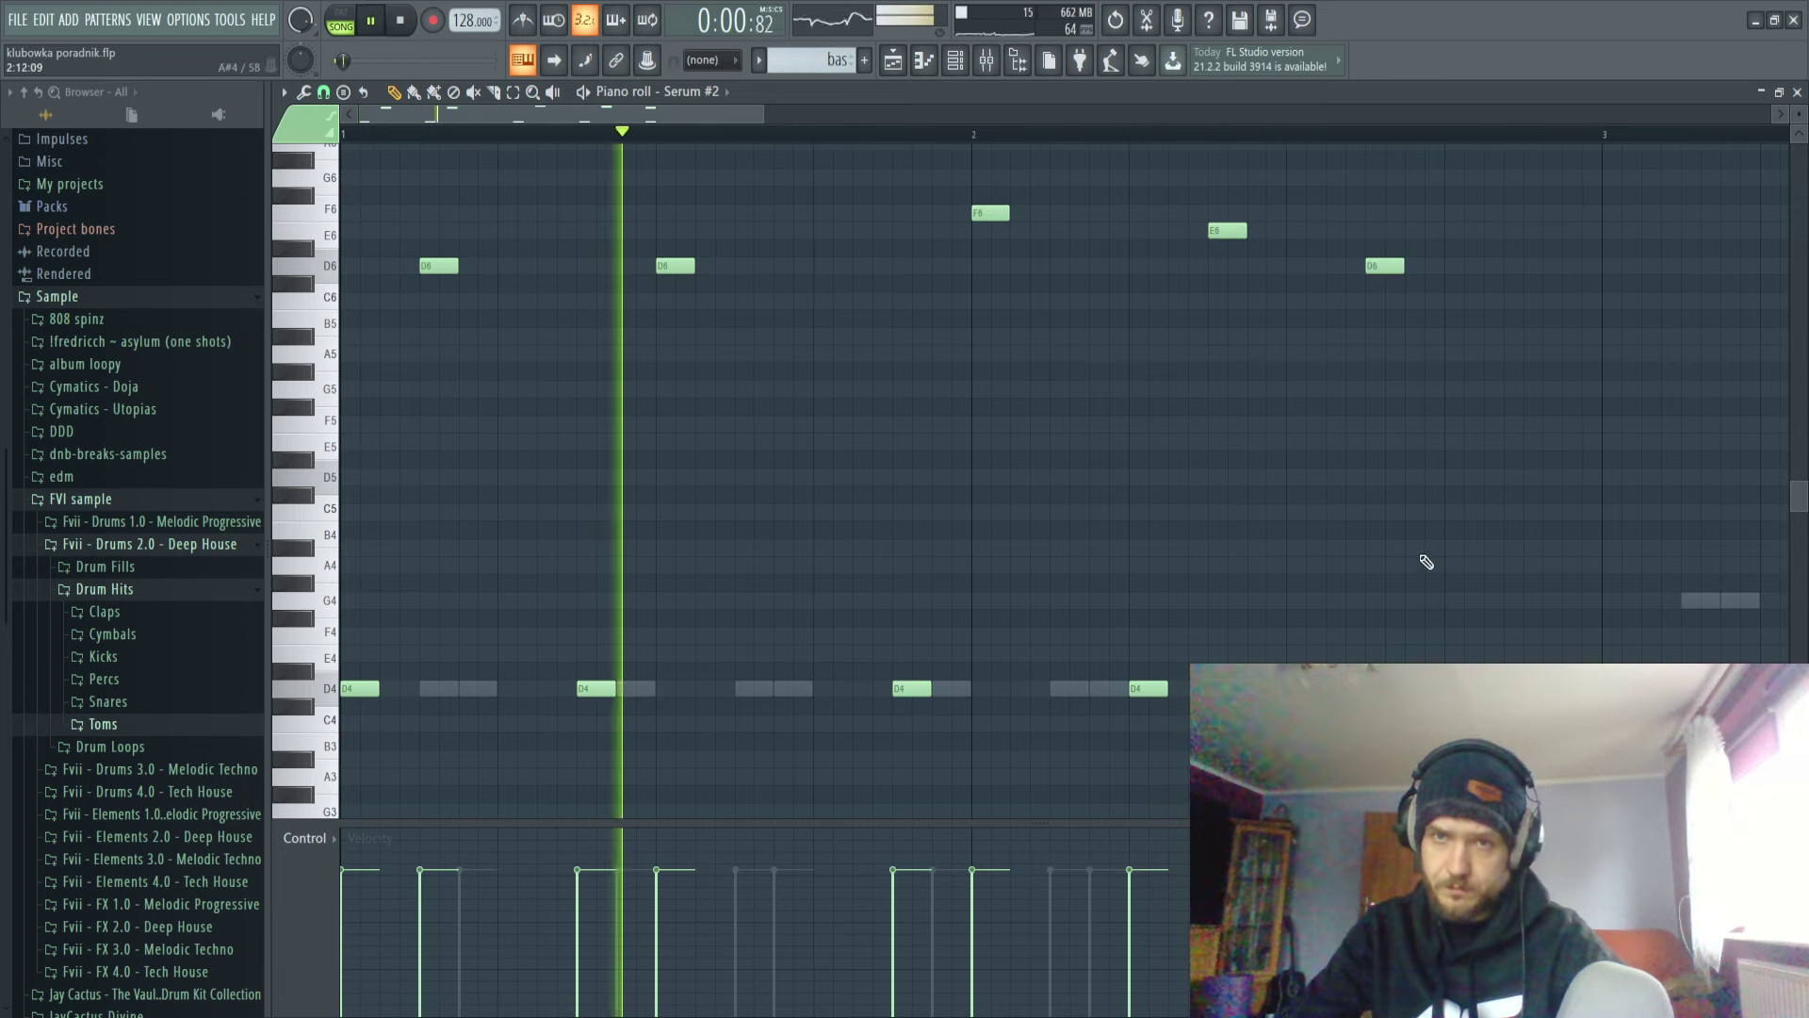
left_click_drag(1380, 273, 1458, 272)
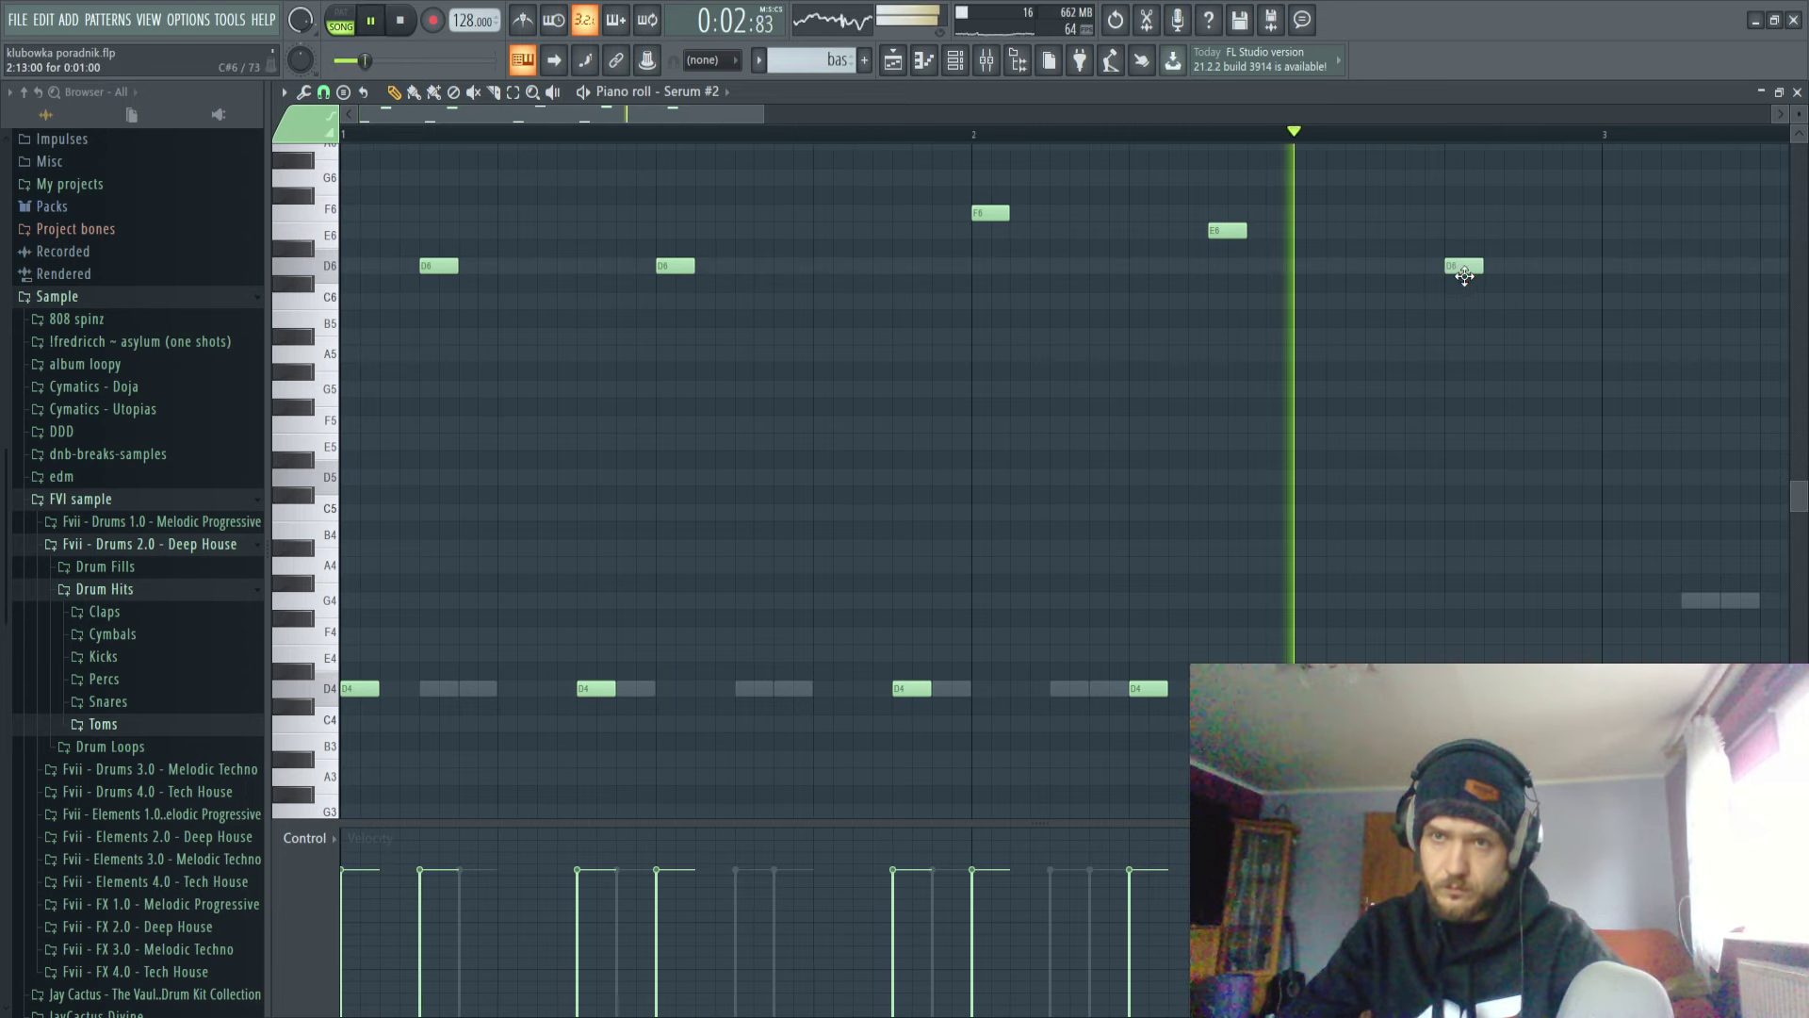
key("Page_Down")
key("space")
Duplicate all melody notes from bars 1 and 2 into bars 3 and 4, transposed up to start on G4.
key("ctrl+a")
mouse_move(348, 686)
left_mouse_down("shift")
mouse_move(941, 573)
mouse_move(1015, 603)
left_mouse_up("shift")
left_click_drag(1063, 506, 898, 642)
Lower the copied bar 4 notes by two semitones, set the first upper note to A6, and play the four bars.
left_click_drag(1575, 188, 1180, 838, "ctrl")
key("Down")
key("Down")
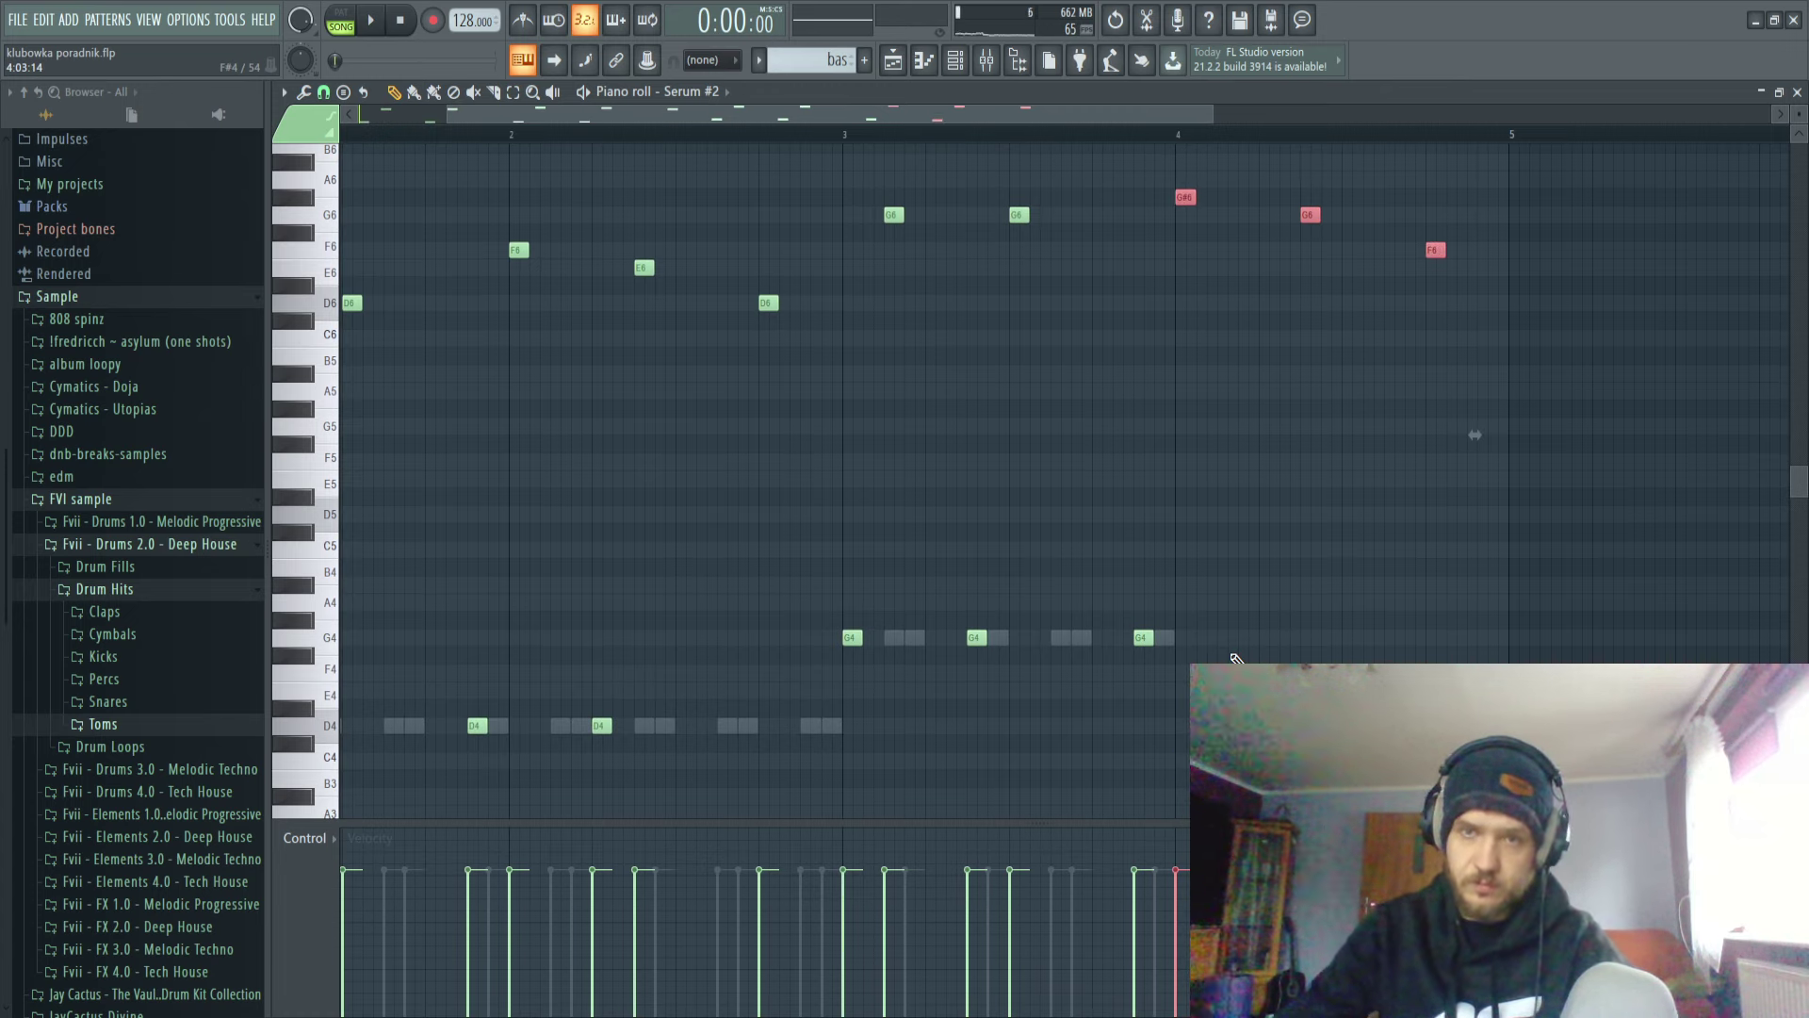
left_click(1285, 375, "ctrl")
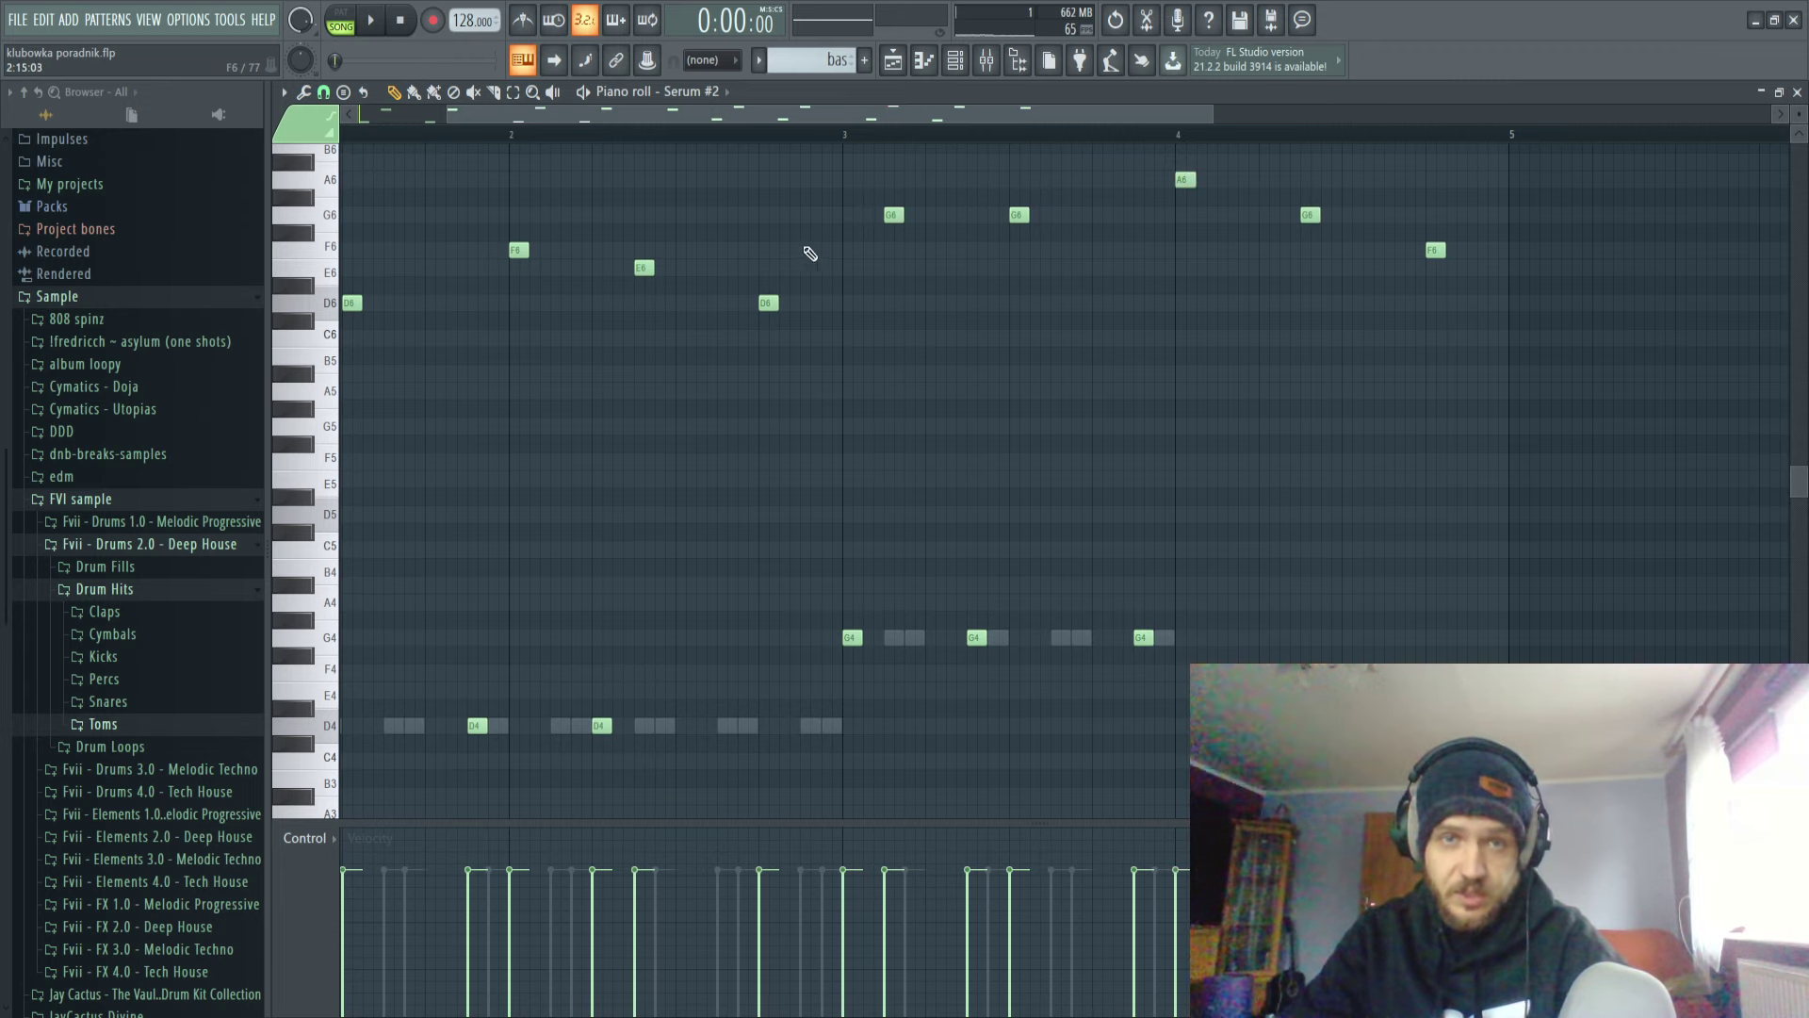
scroll(857, 273, "down", 3)
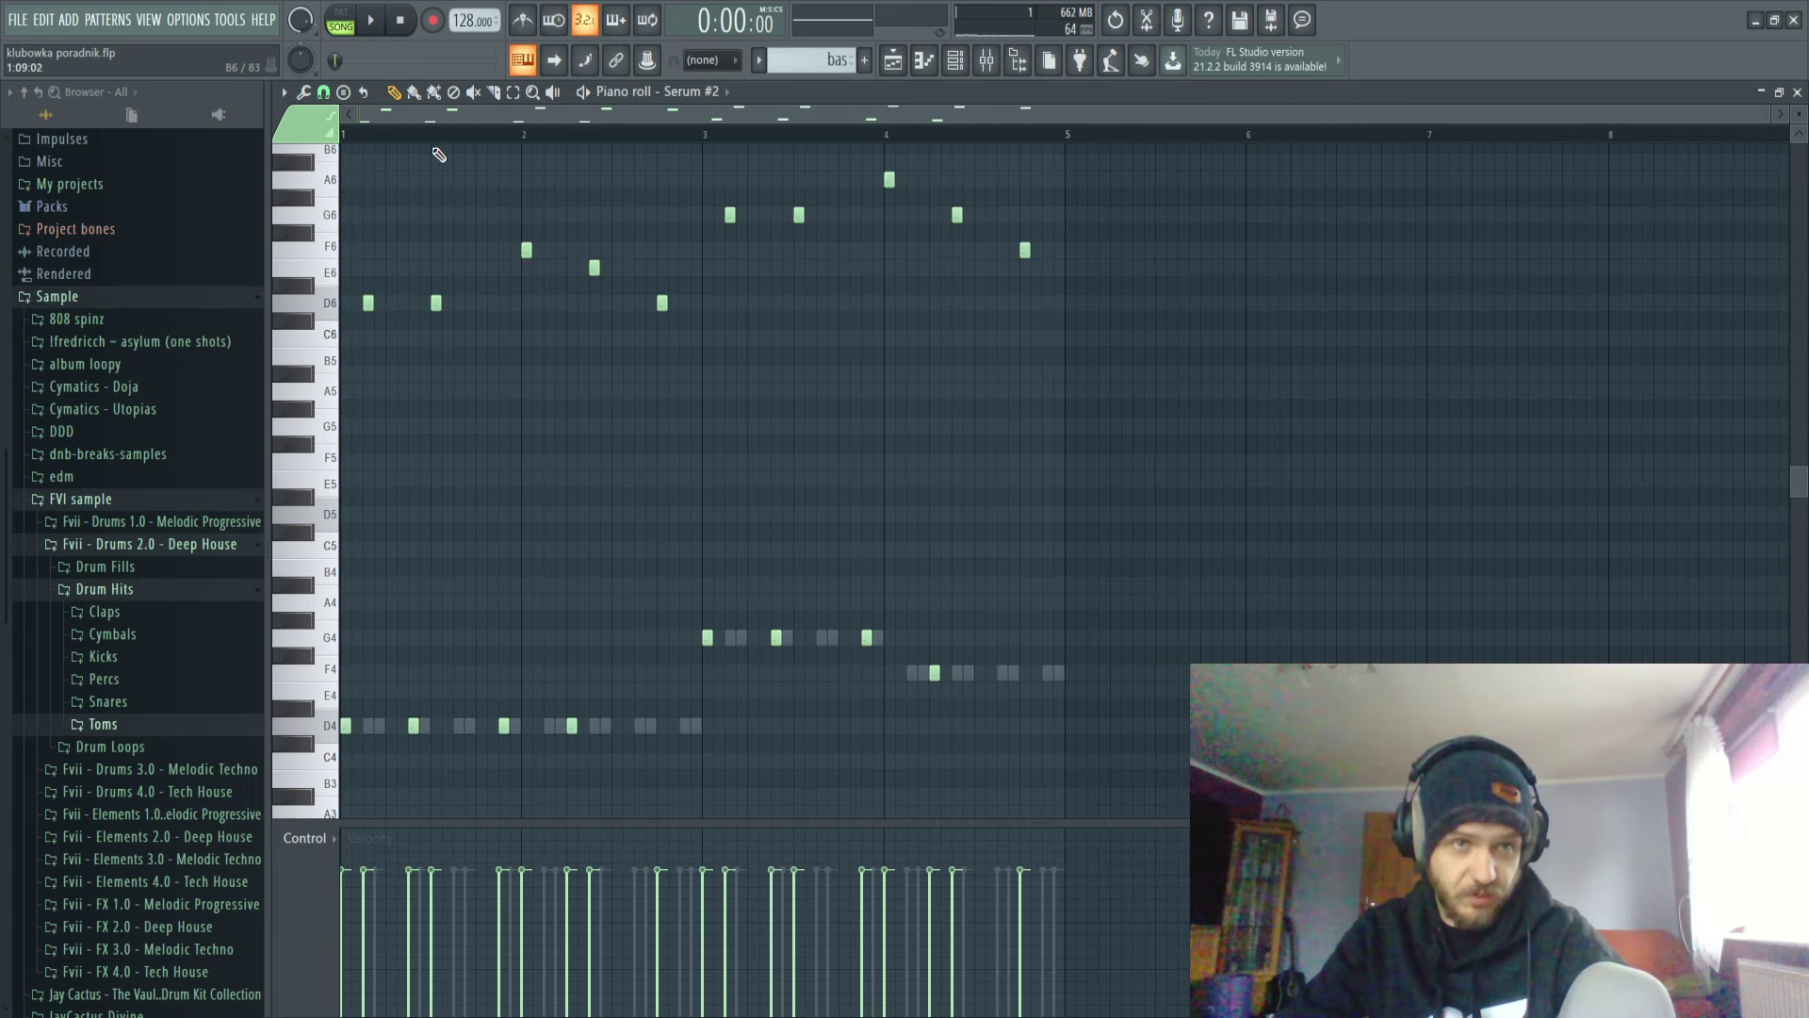
key("space")
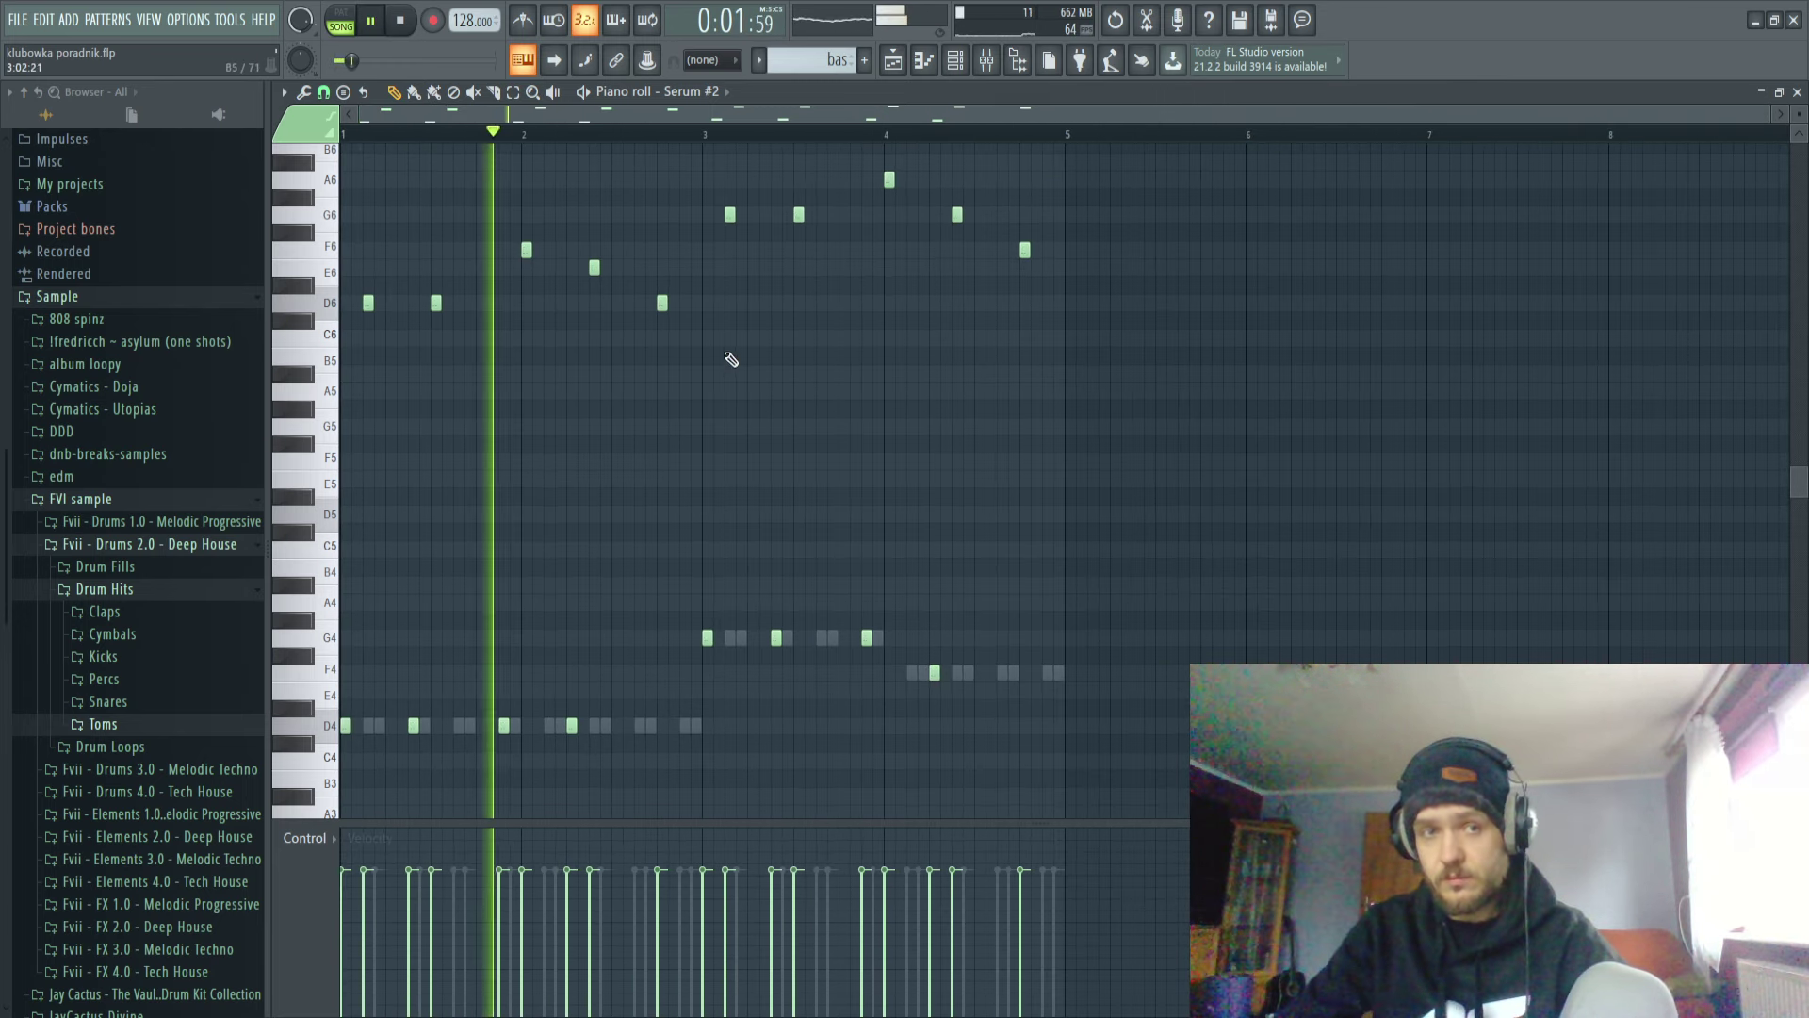
scroll(730, 355, "up", 2)
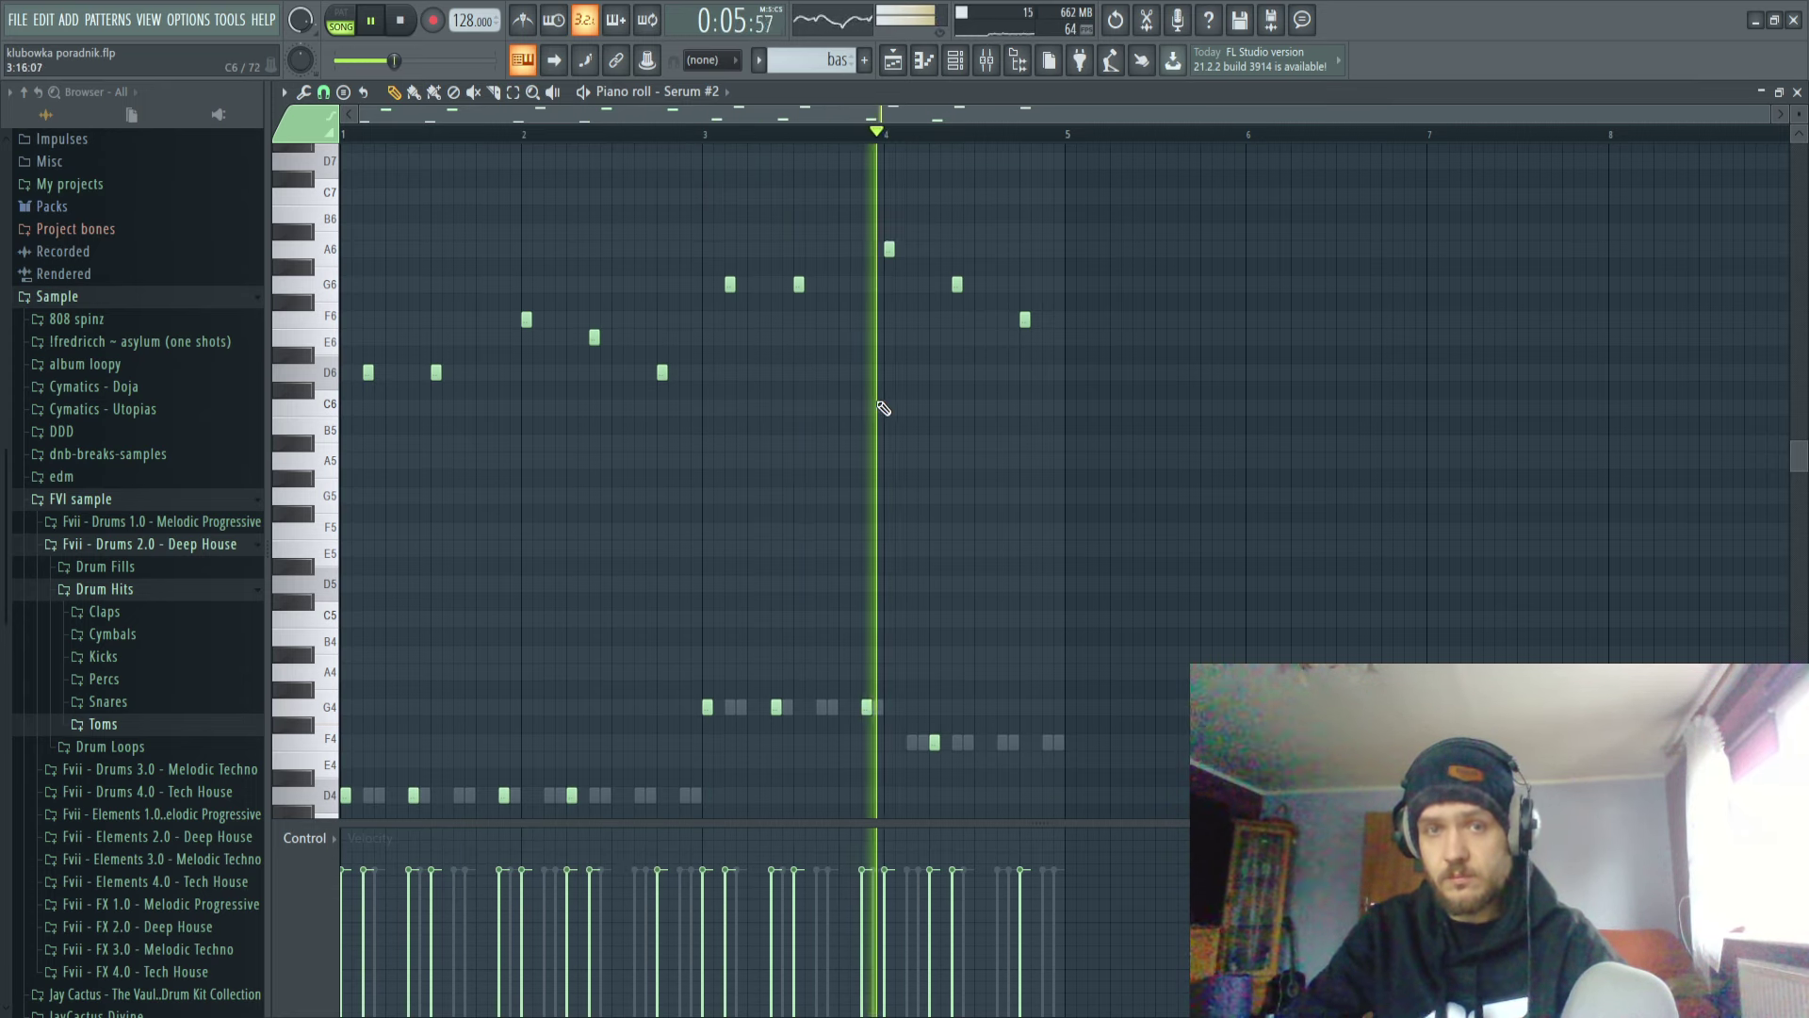
key("space")
Delete the F4 note in bar 4 and the last G4 note in bar 3, replaying the passage.
scroll(897, 590, "up", 3)
right_click(964, 743)
left_click_drag(1108, 540, 1592, 402)
key("space")
left_click(962, 135)
left_click_drag(1185, 383, 862, 489)
key("space")
key("space")
right_click(1013, 707)
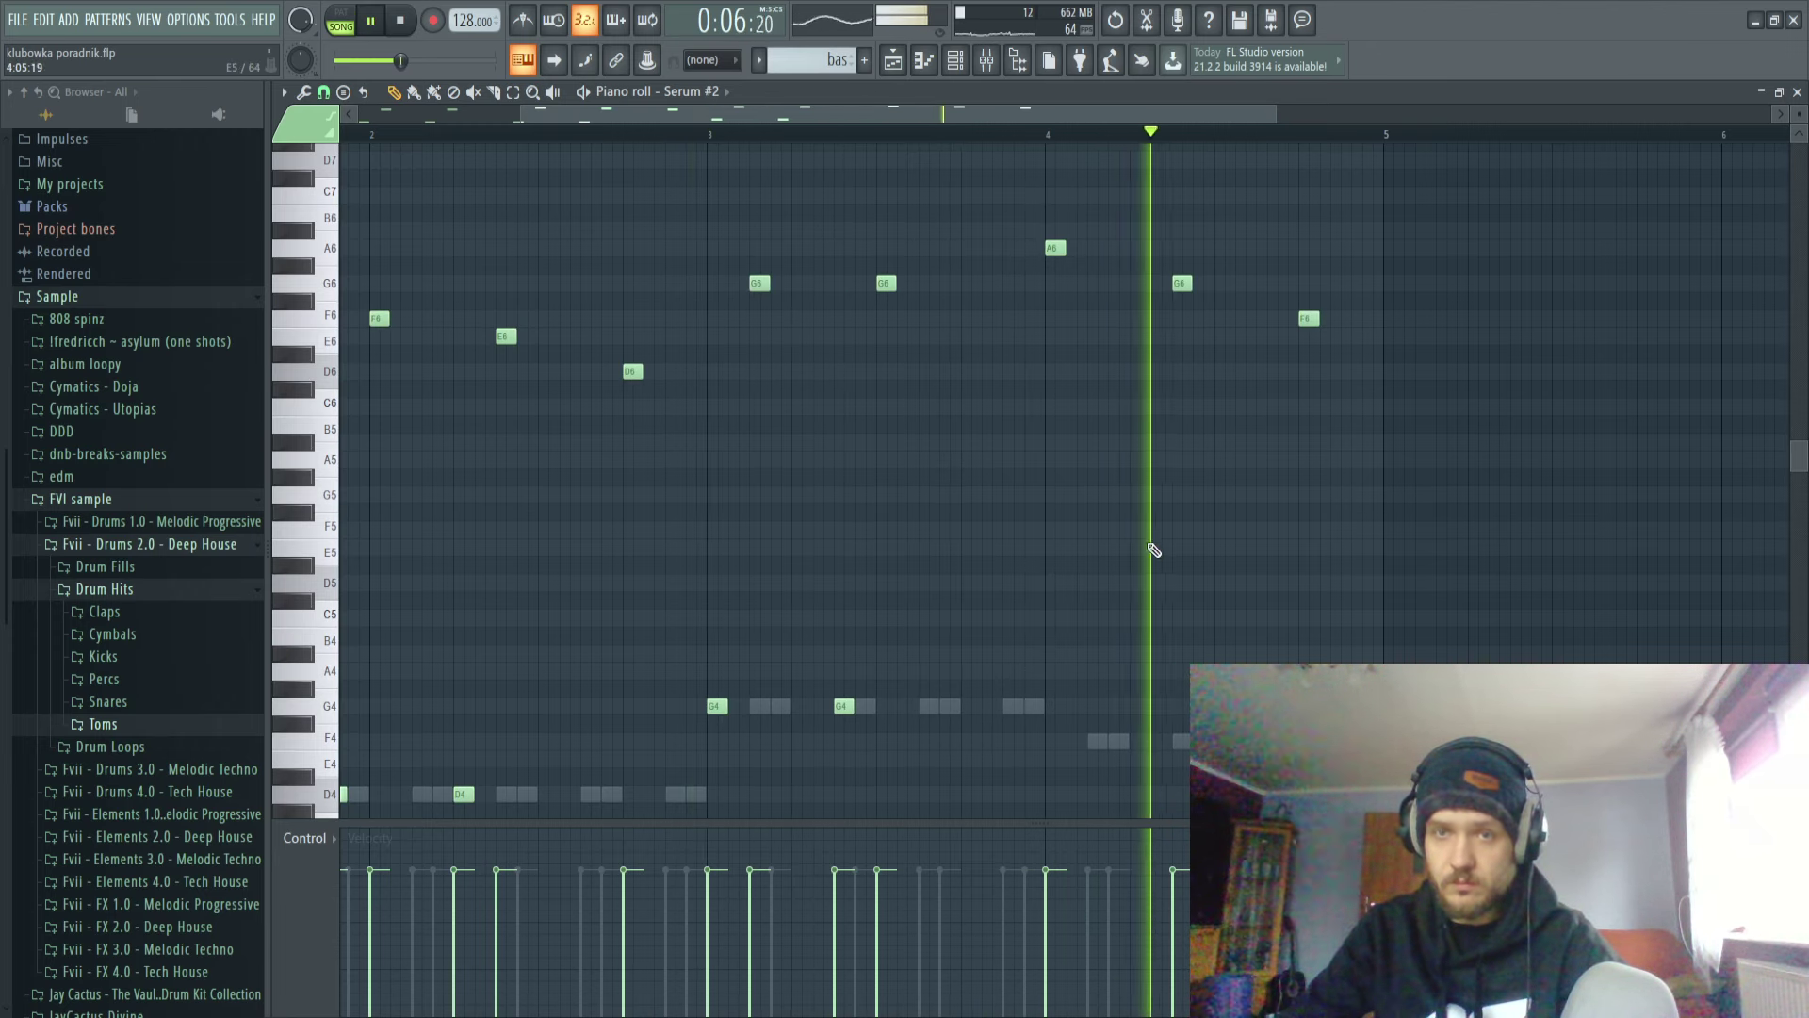
key("space")
key("space")
Replace the G6 note on step 7 of bar 4 with F6 and the F6 note on step 13 with D6, replaying bar 4.
right_click(1180, 284)
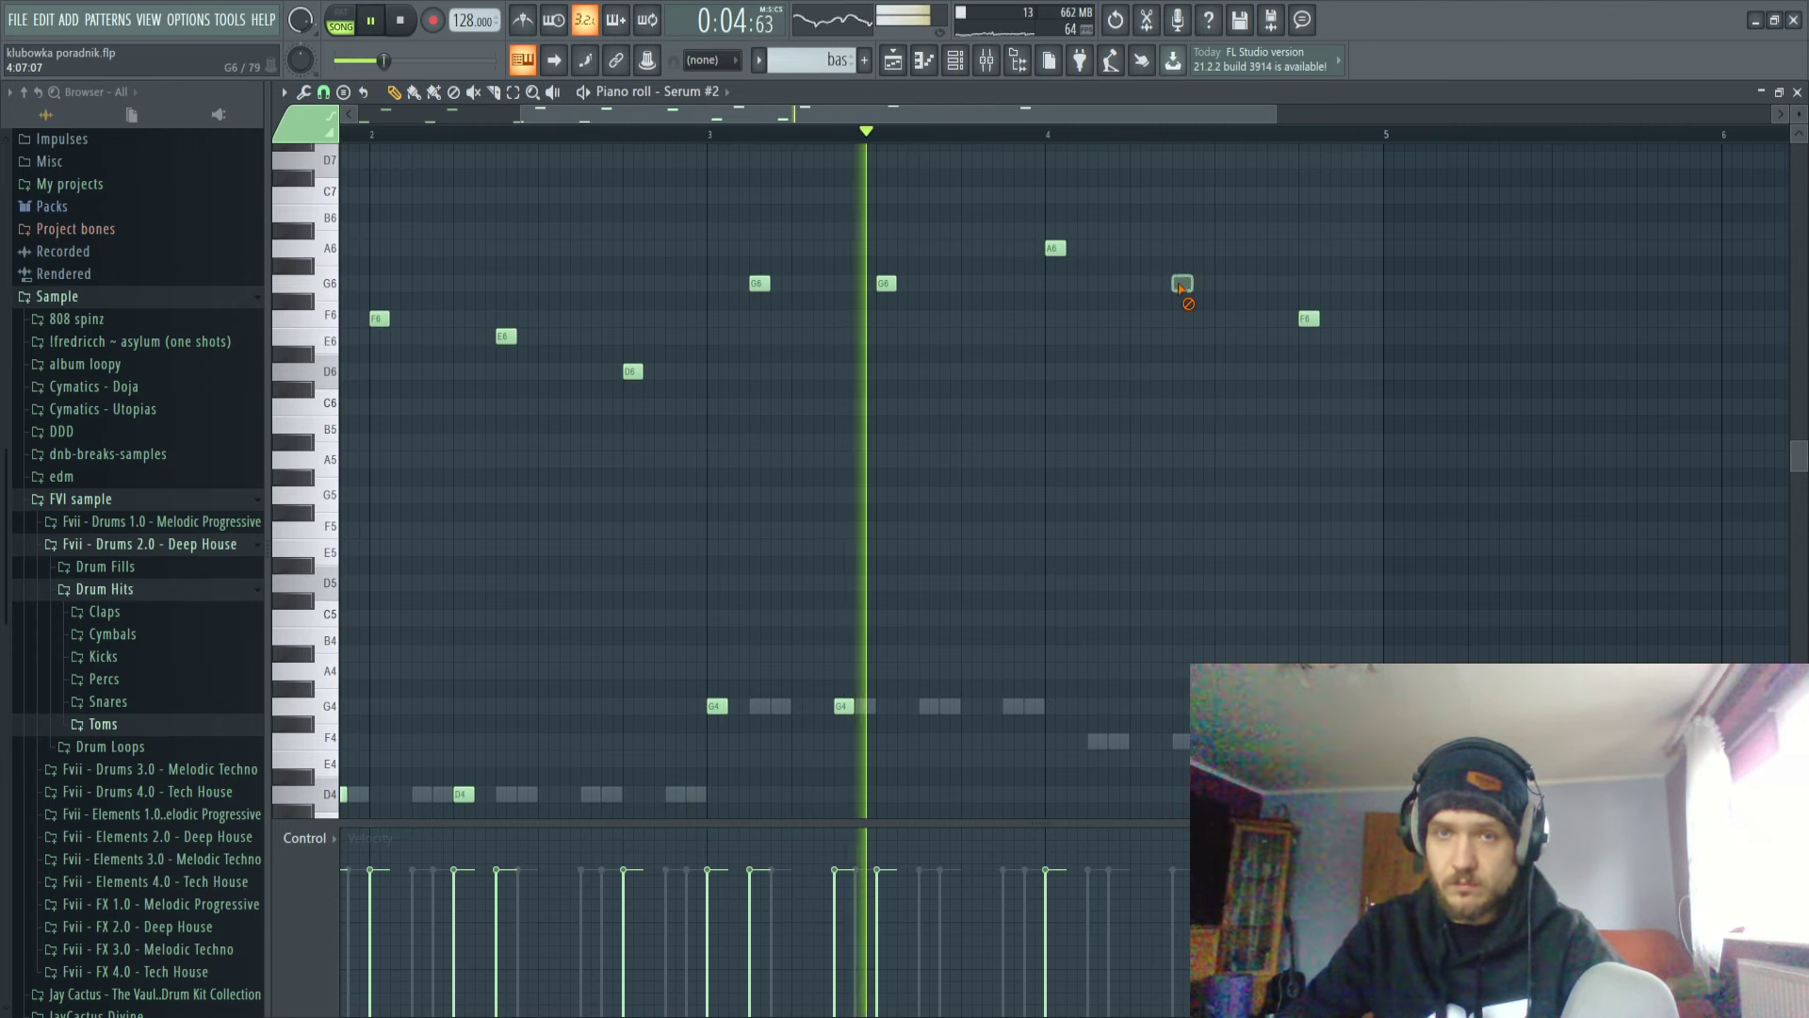
left_click(1180, 318)
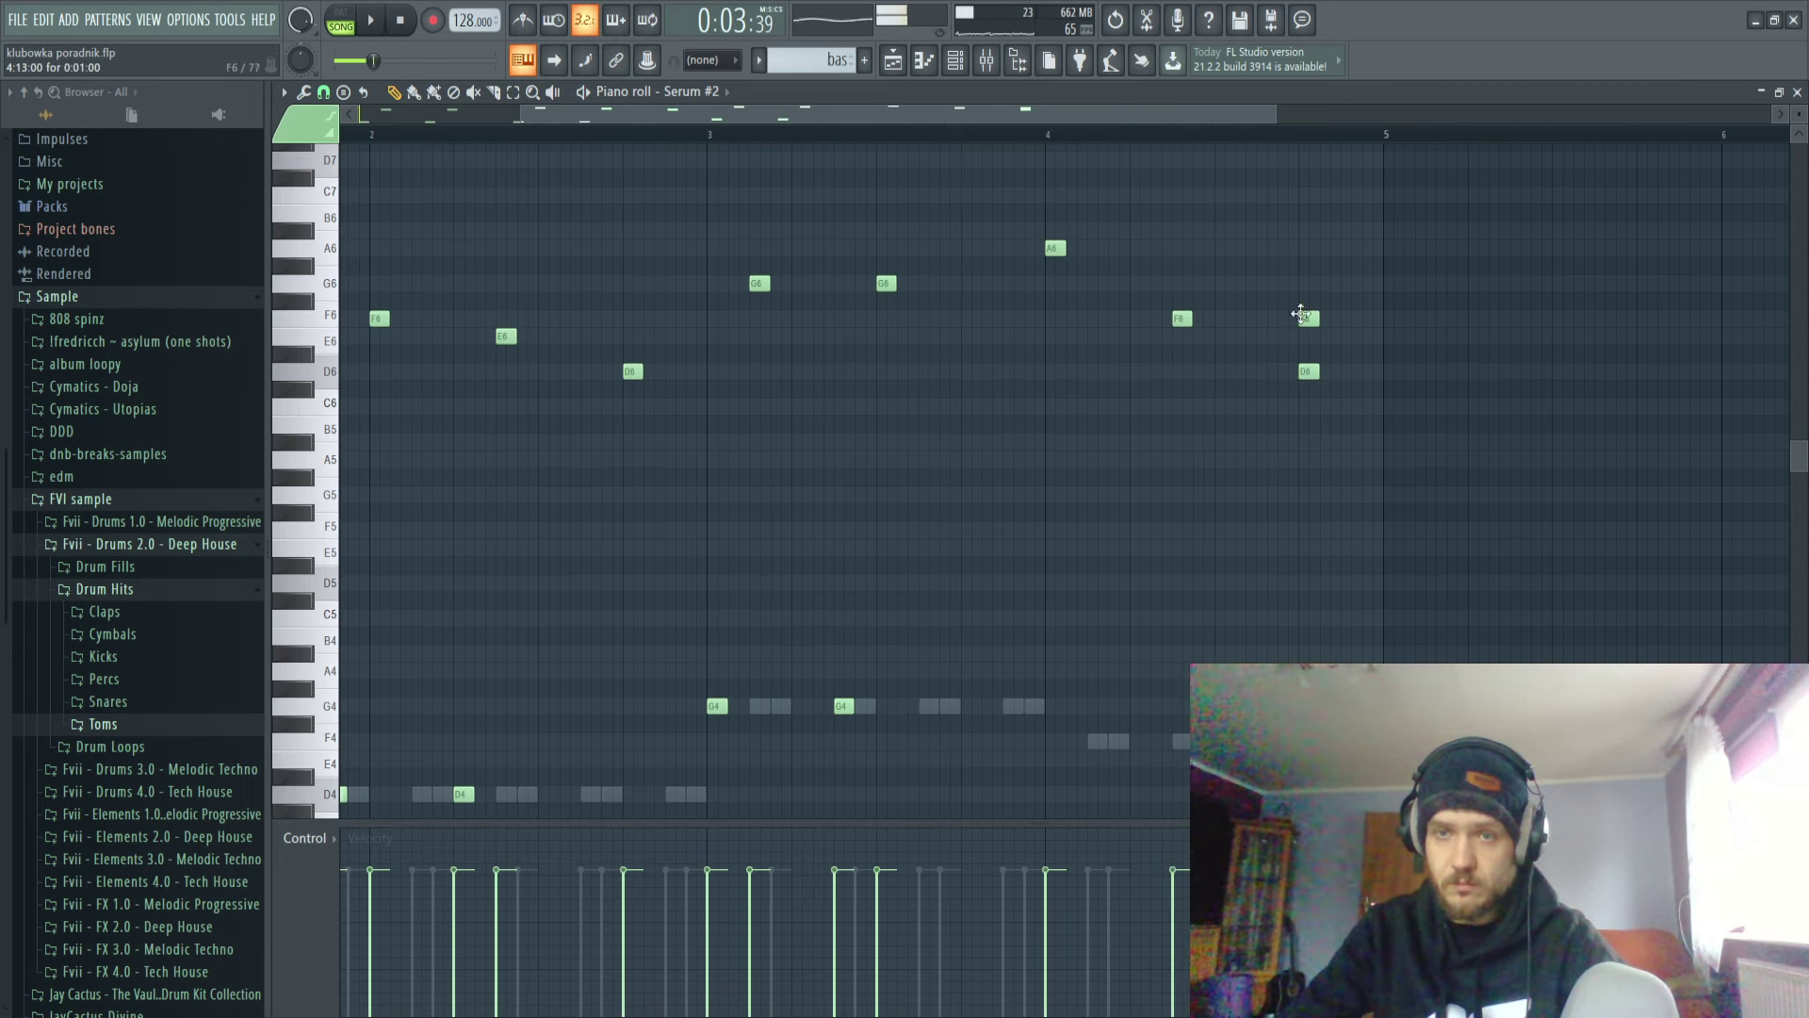
key("space")
left_click(1044, 135)
key("space")
Lower the A6 note at the start of bar 4 to G6 and play the whole melody.
left_click_drag(1052, 251, 1054, 287)
key("space")
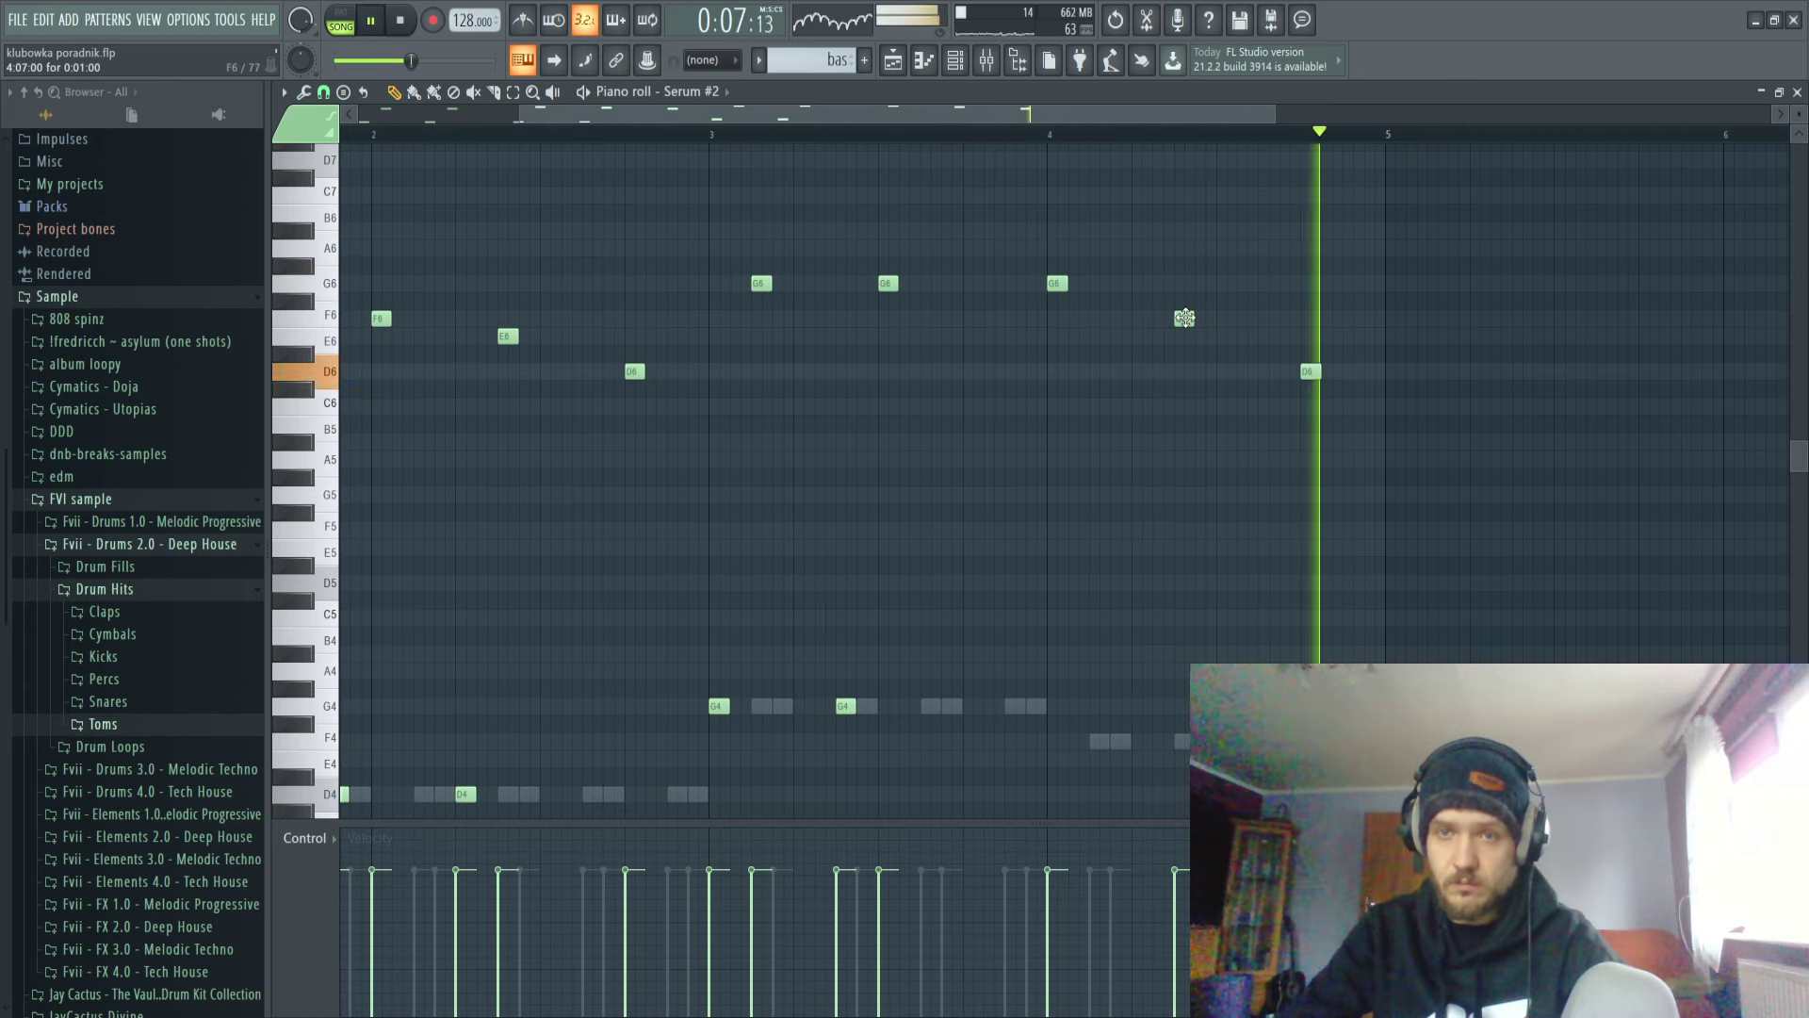
key("space")
scroll(603, 189, "down", 3)
left_click_drag(415, 134, 129, 166)
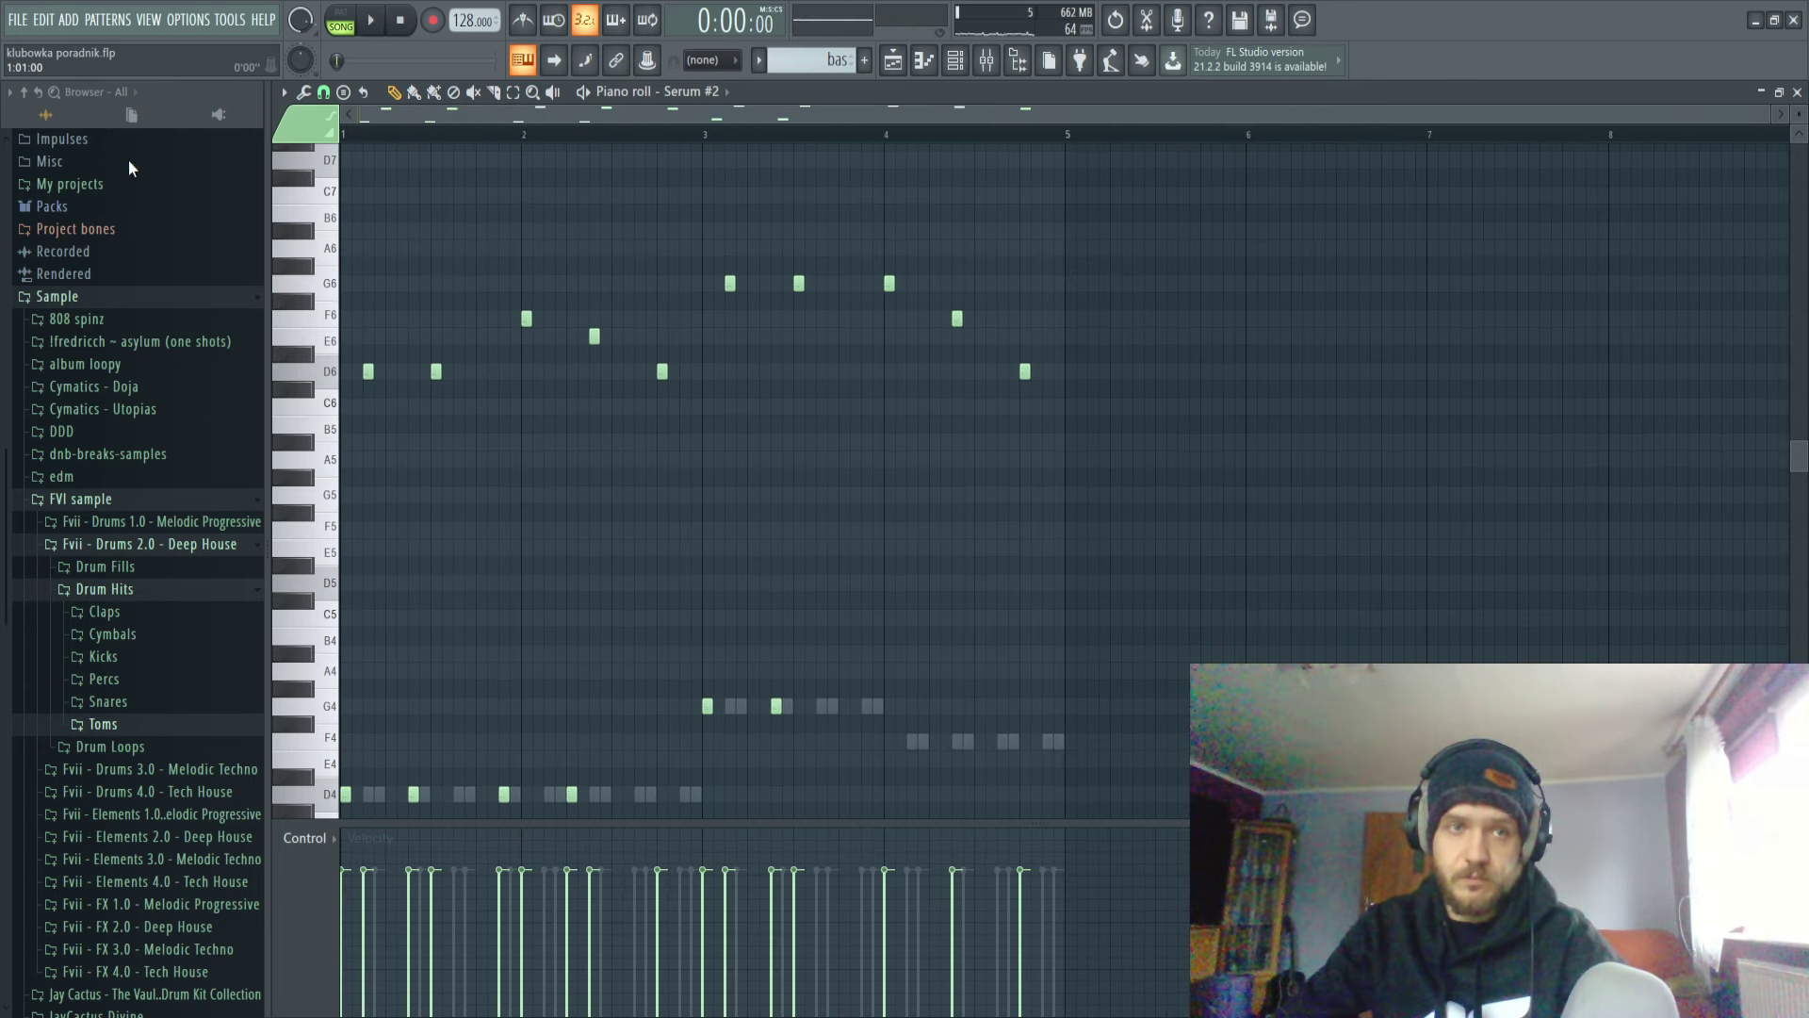
key("space")
Check the bas clips in the playlist during playback and reopen the Serum #2 part in the piano roll.
left_click(954, 66)
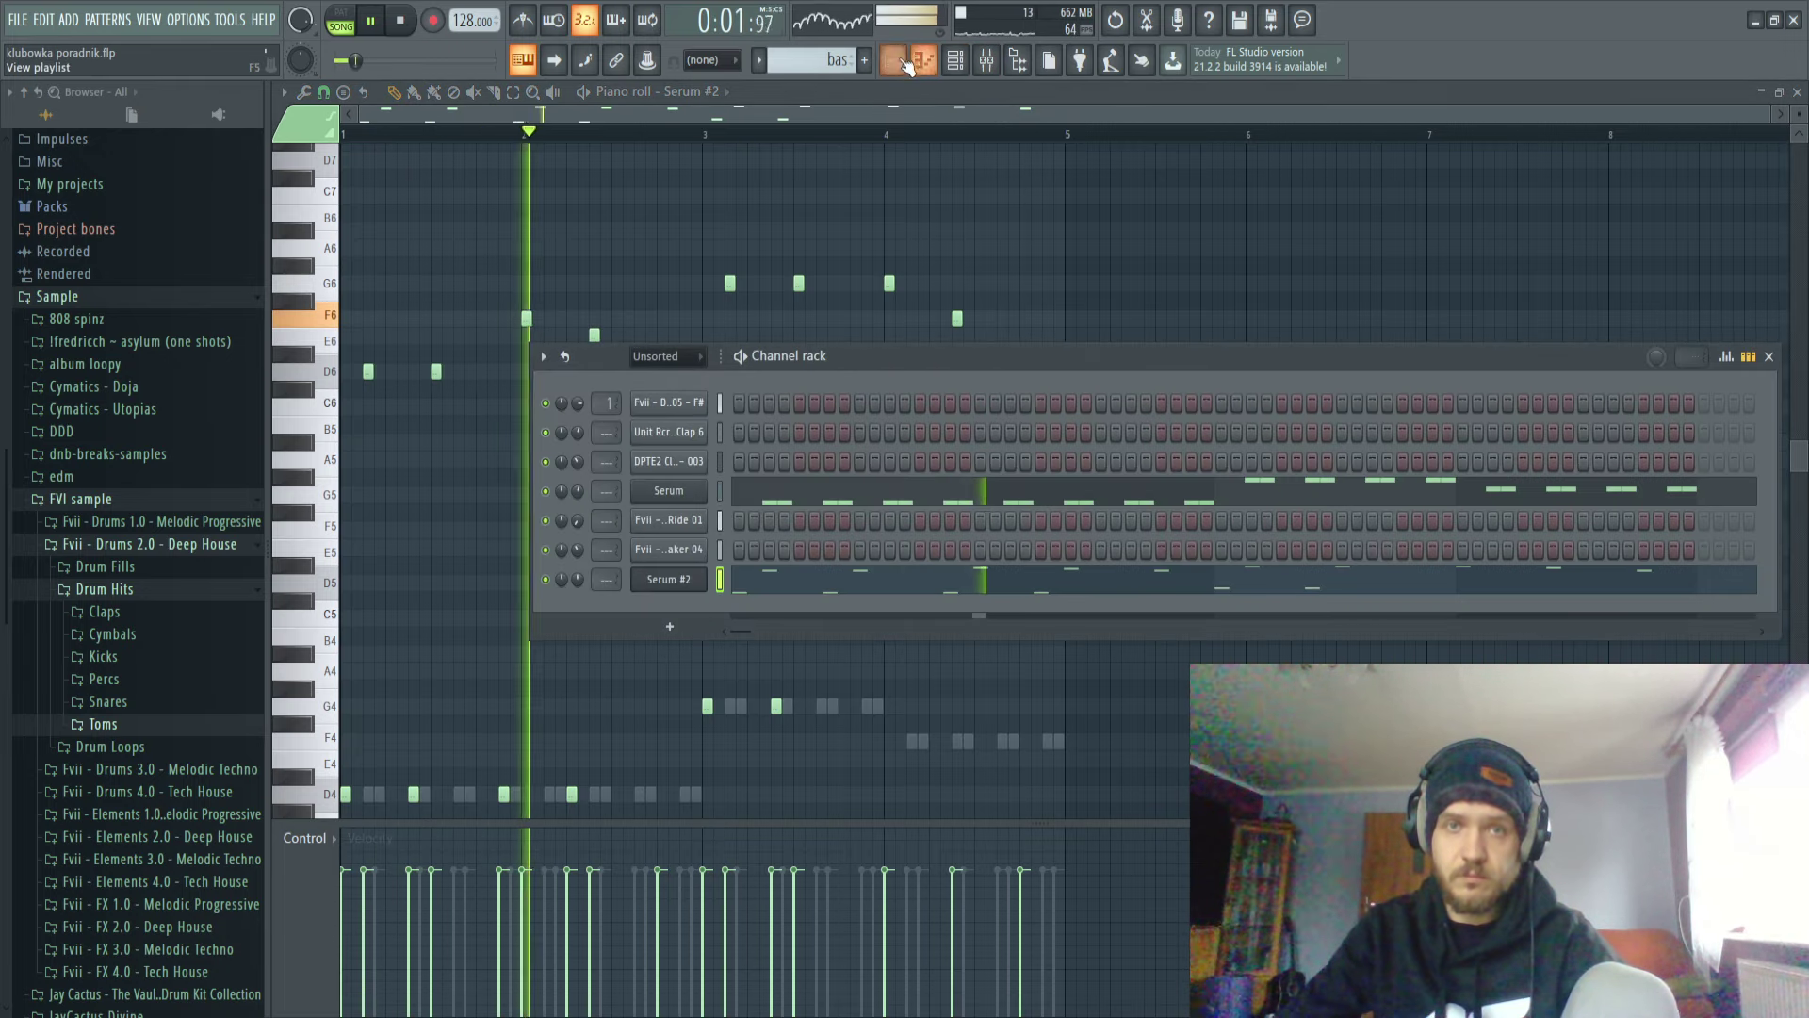
key("F5")
left_click(763, 509)
scroll(1069, 705, "left", 2)
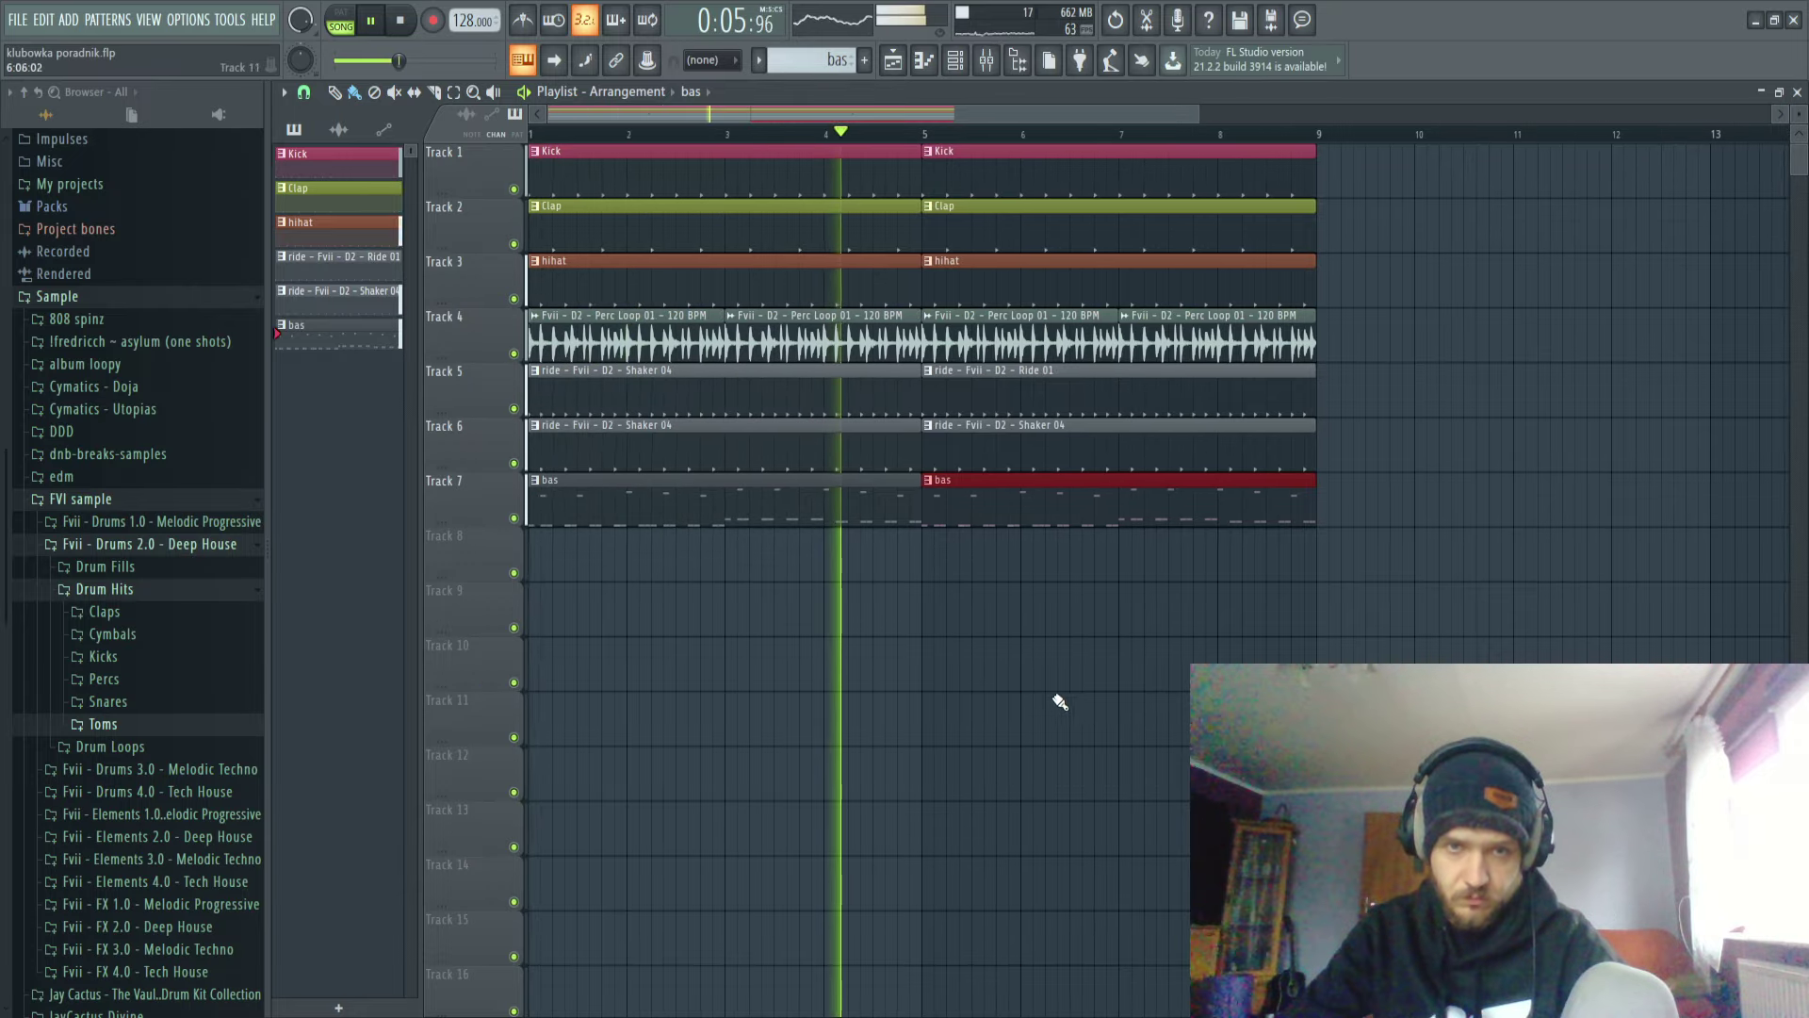
double_click(820, 497)
left_click(955, 60)
left_click(1030, 582)
scroll(924, 471, "up", 1)
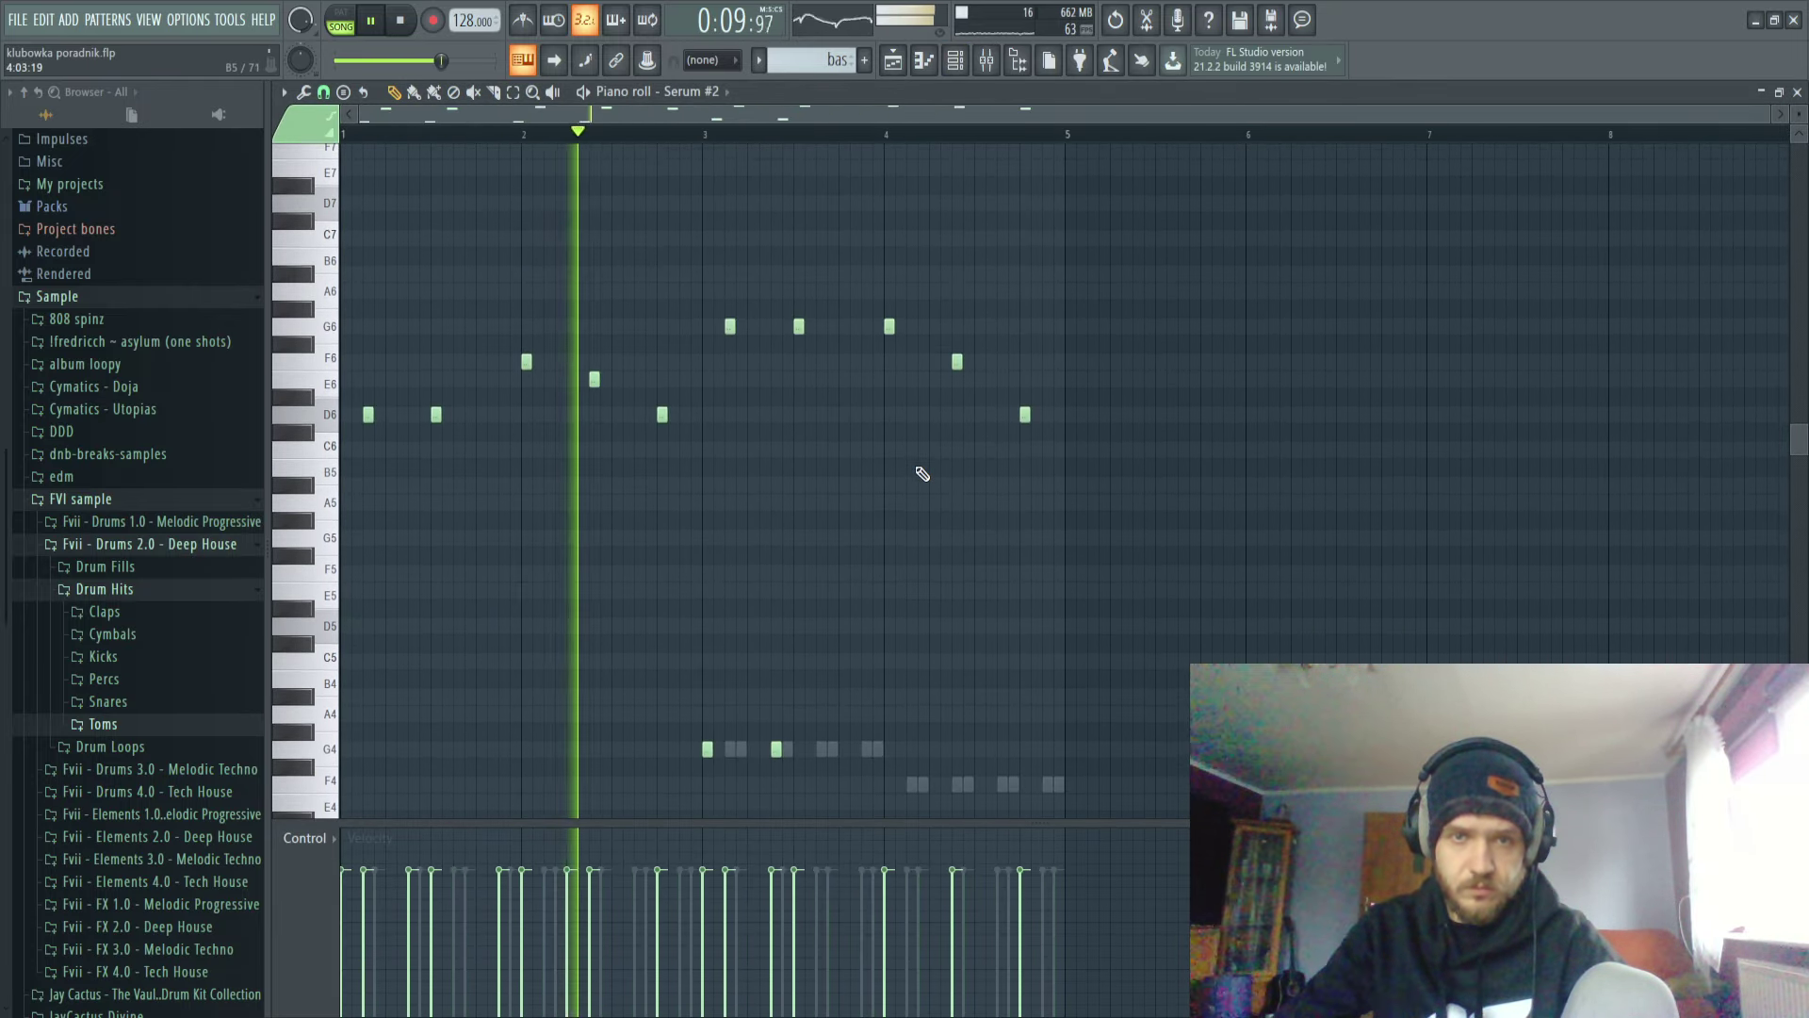
Raise the G6 note at the start of bar 4 to A6 while the melody plays.
scroll(922, 474, "up", 2)
left_click_drag(856, 326, 857, 294)
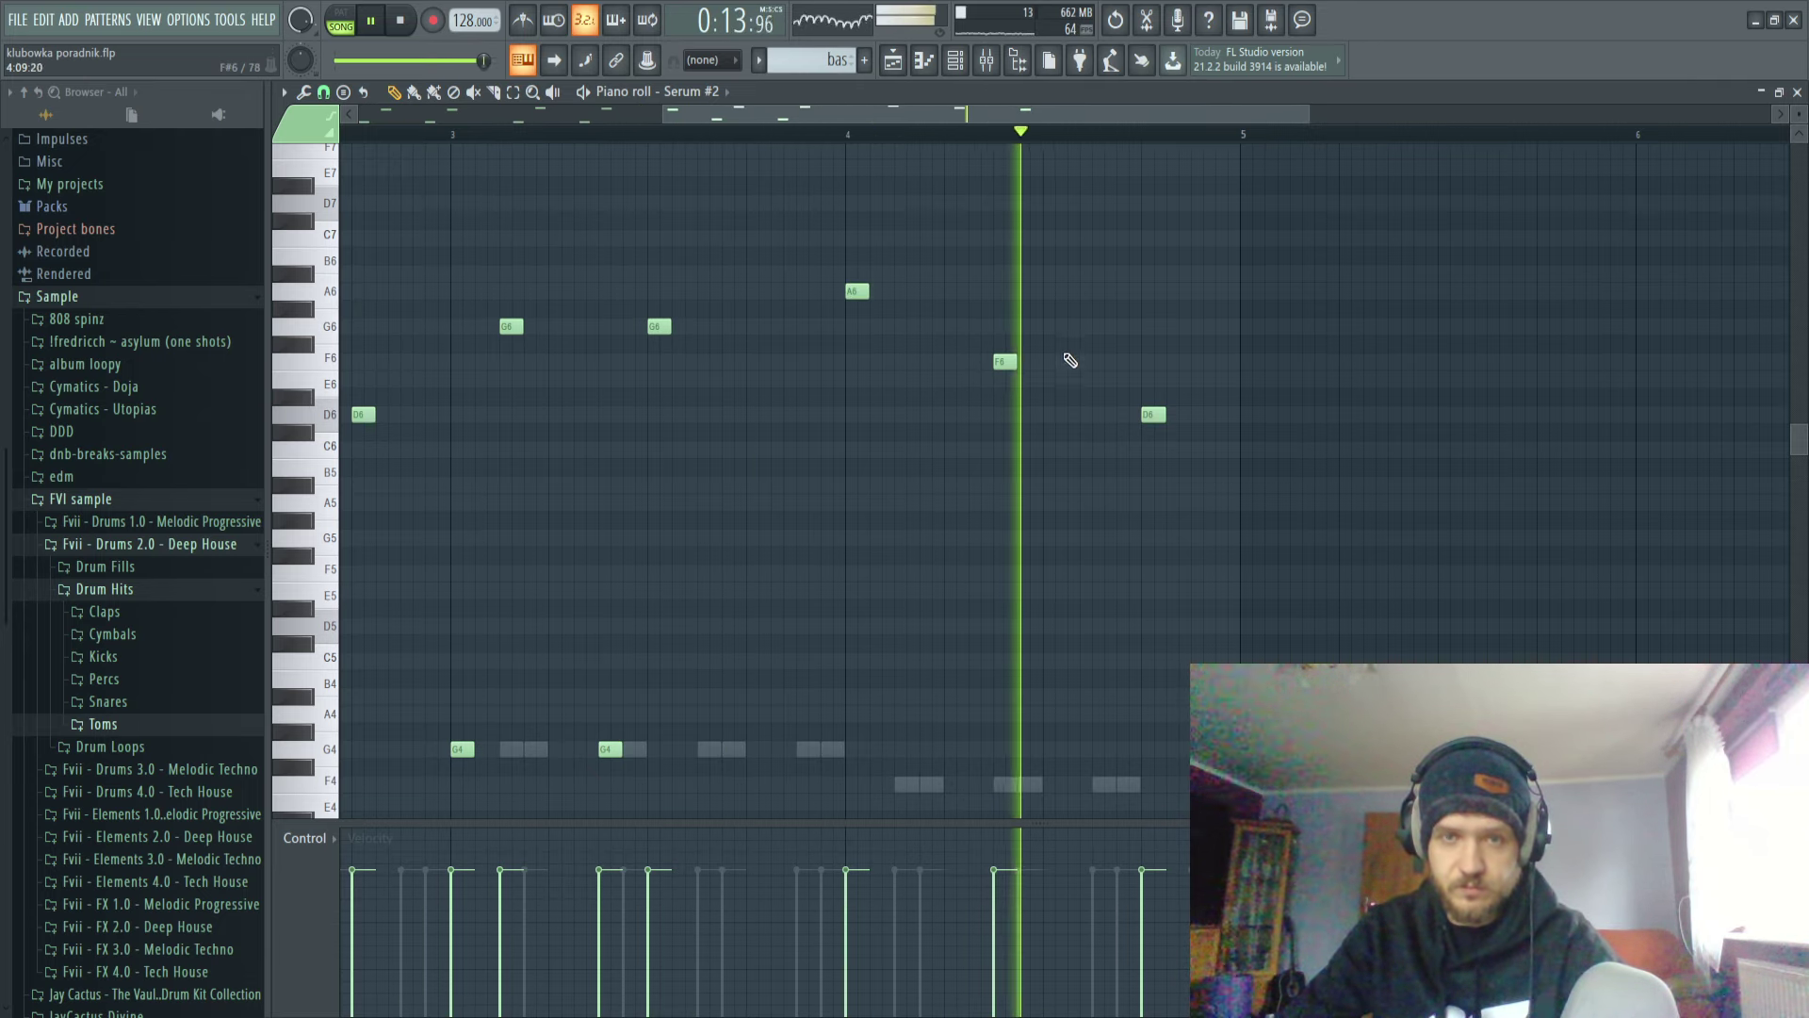
scroll(776, 400, "down", 2)
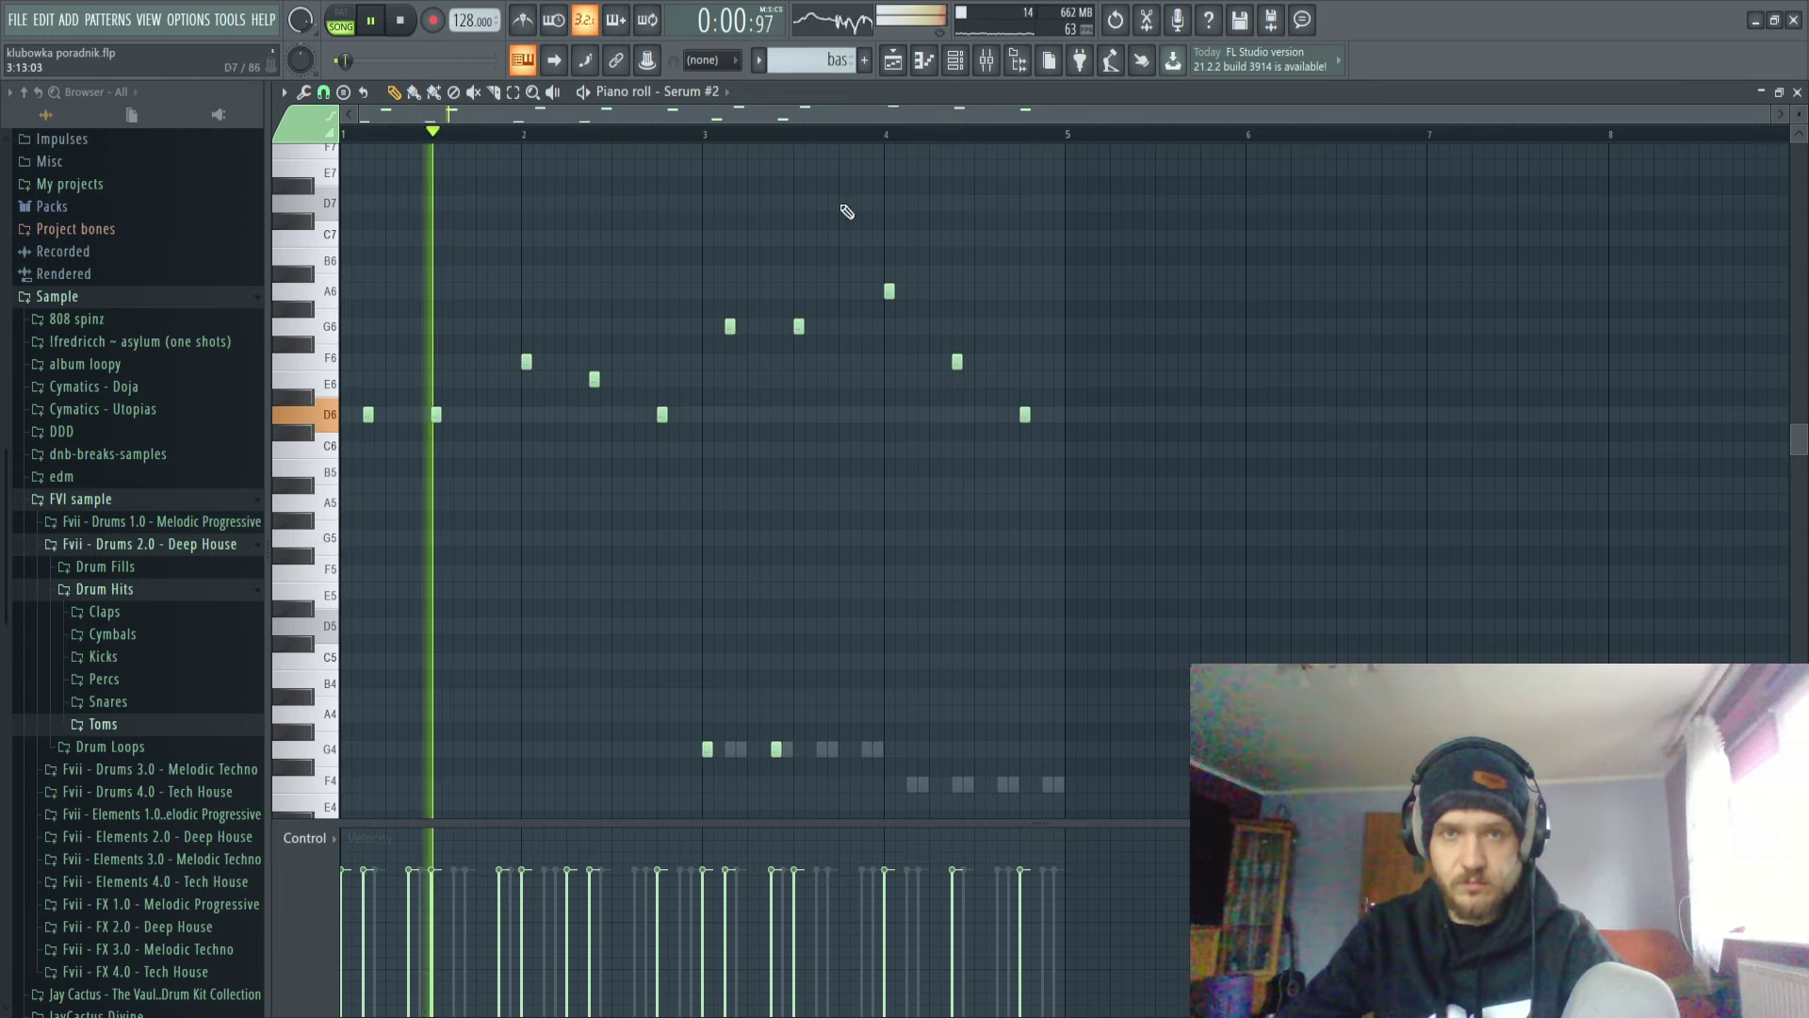
left_click(954, 62)
right_click(988, 302)
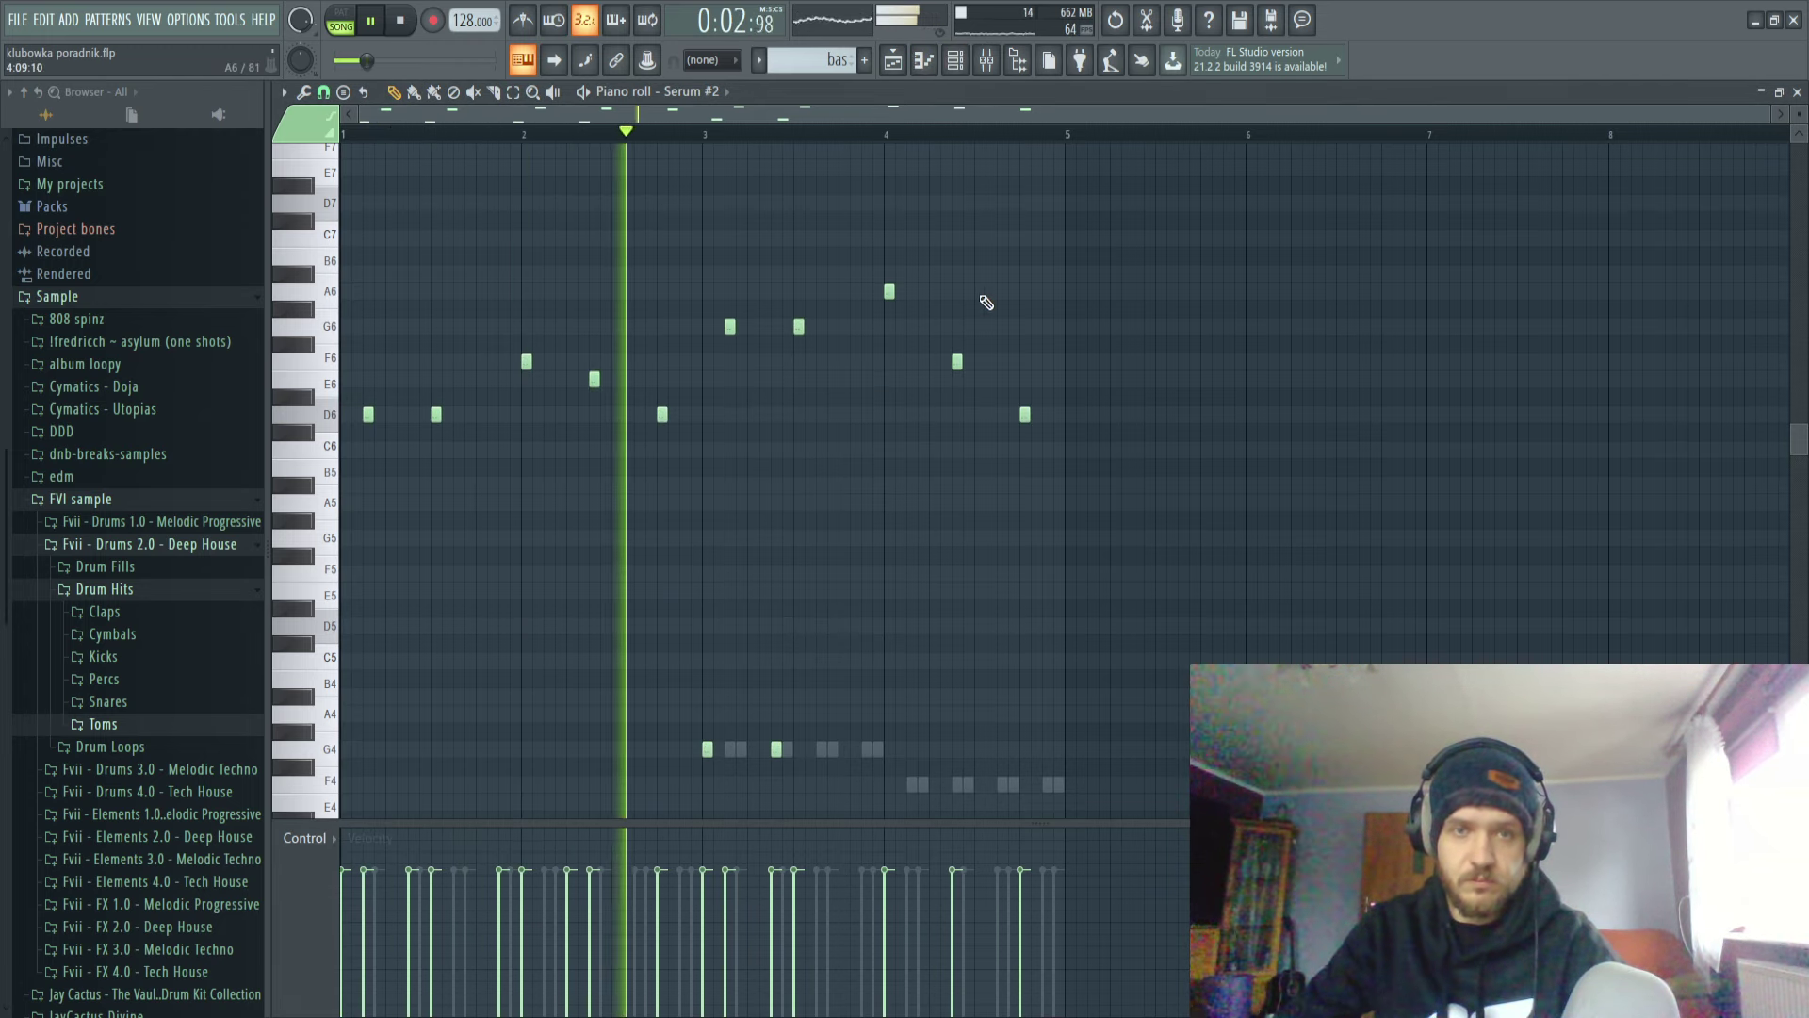
Select the three melody notes in bar 4, transpose them down one octave, and stop playback.
left_click_drag(1135, 231, 724, 502)
left_click_drag(1200, 194, 891, 562)
key("ctrl+Down")
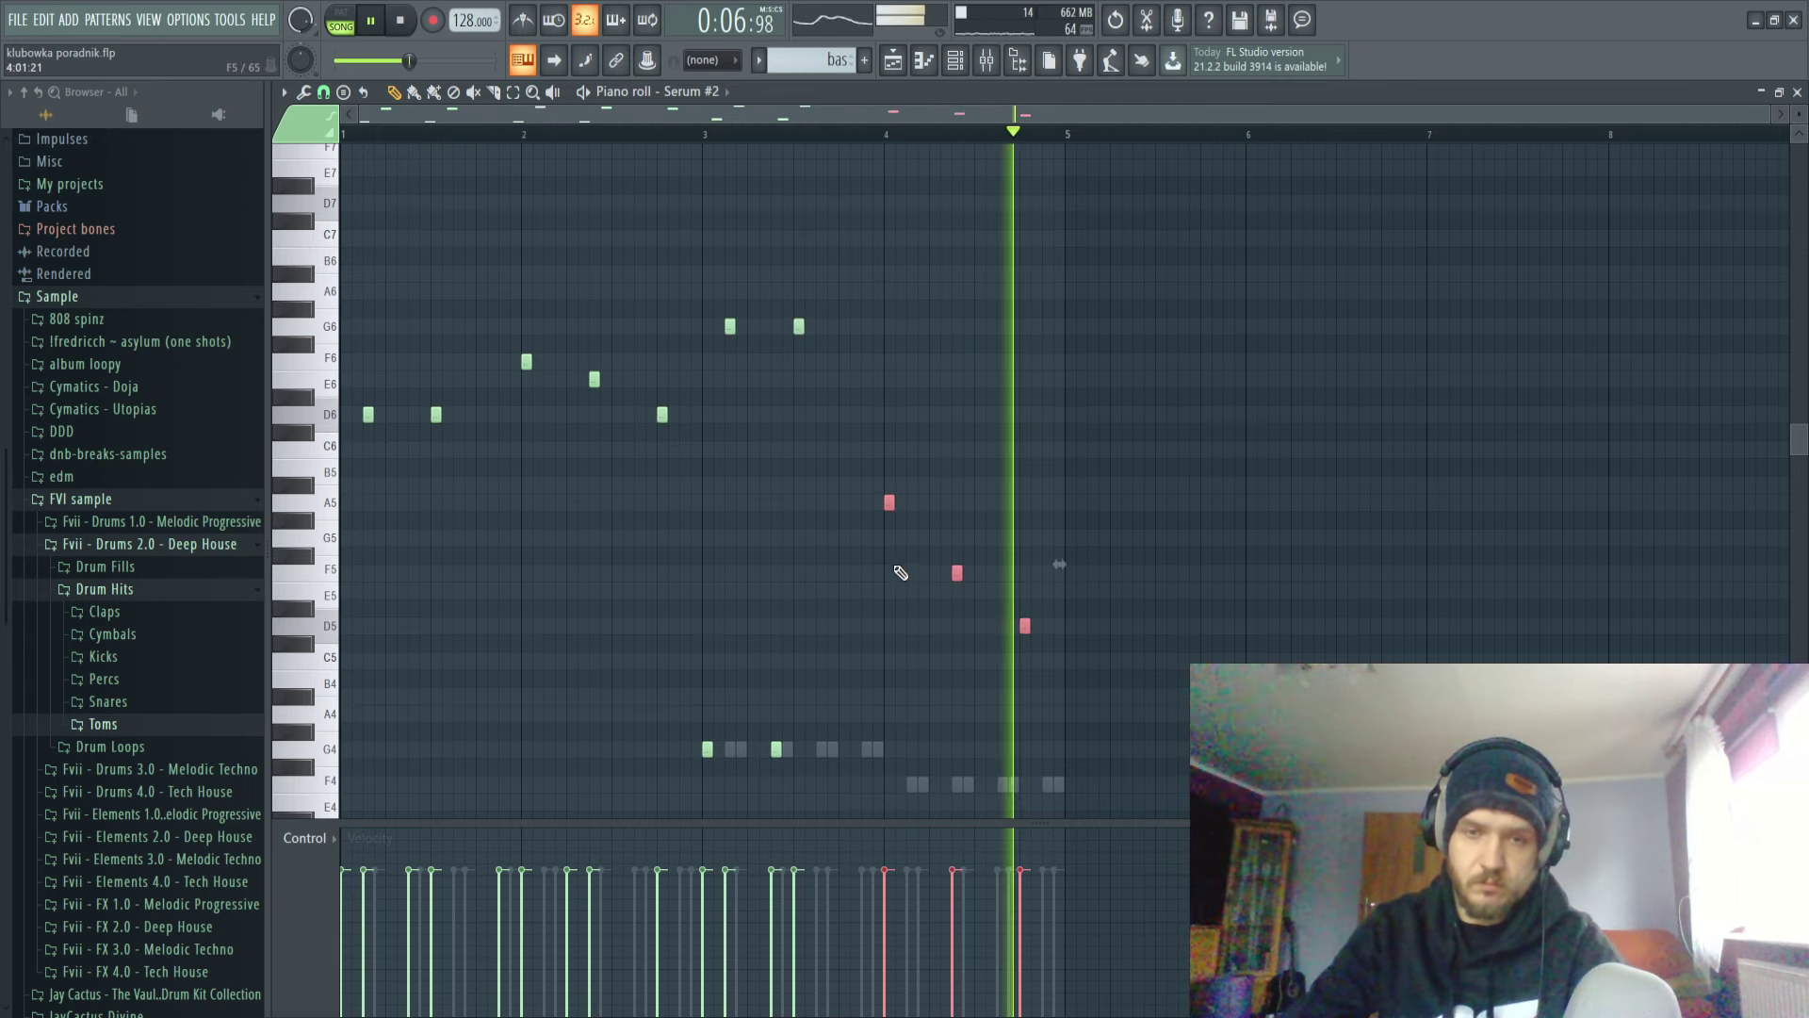
scroll(848, 405, "down", 3)
key("space")
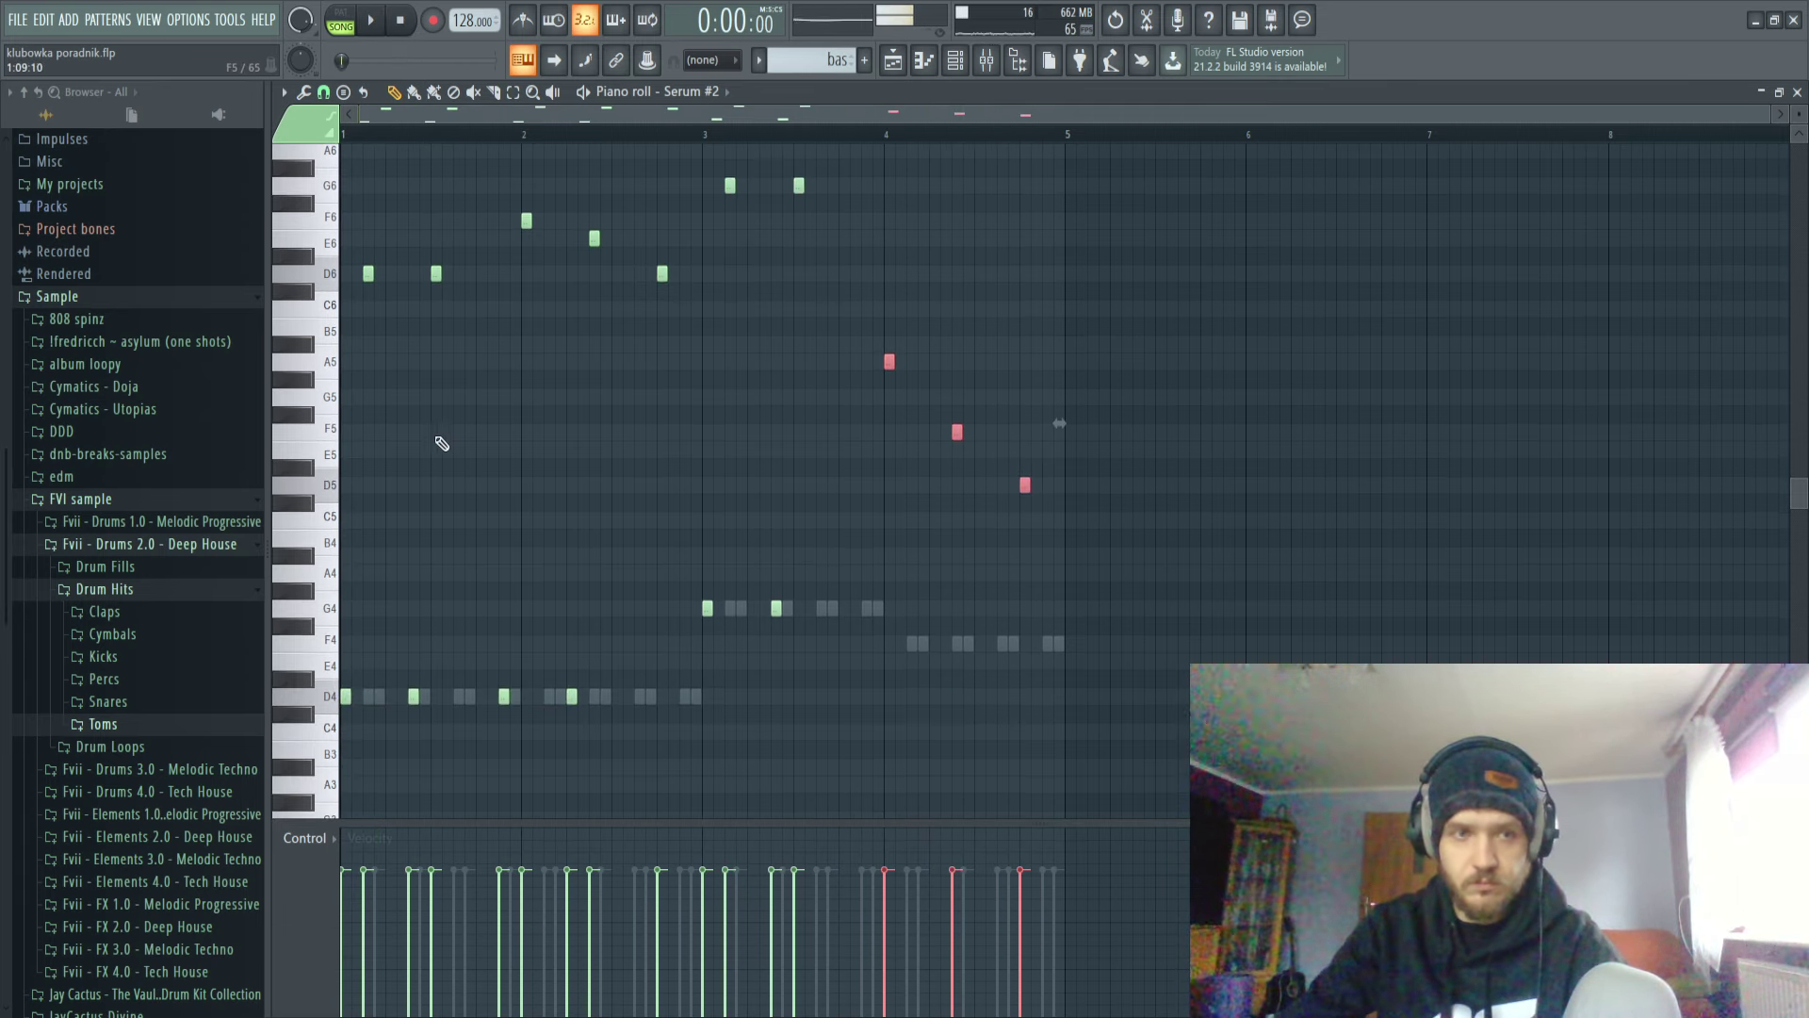
Add a D5 note on step 3 of bar 1 and play it against the melody.
scroll(396, 517, "up", 2, "ctrl")
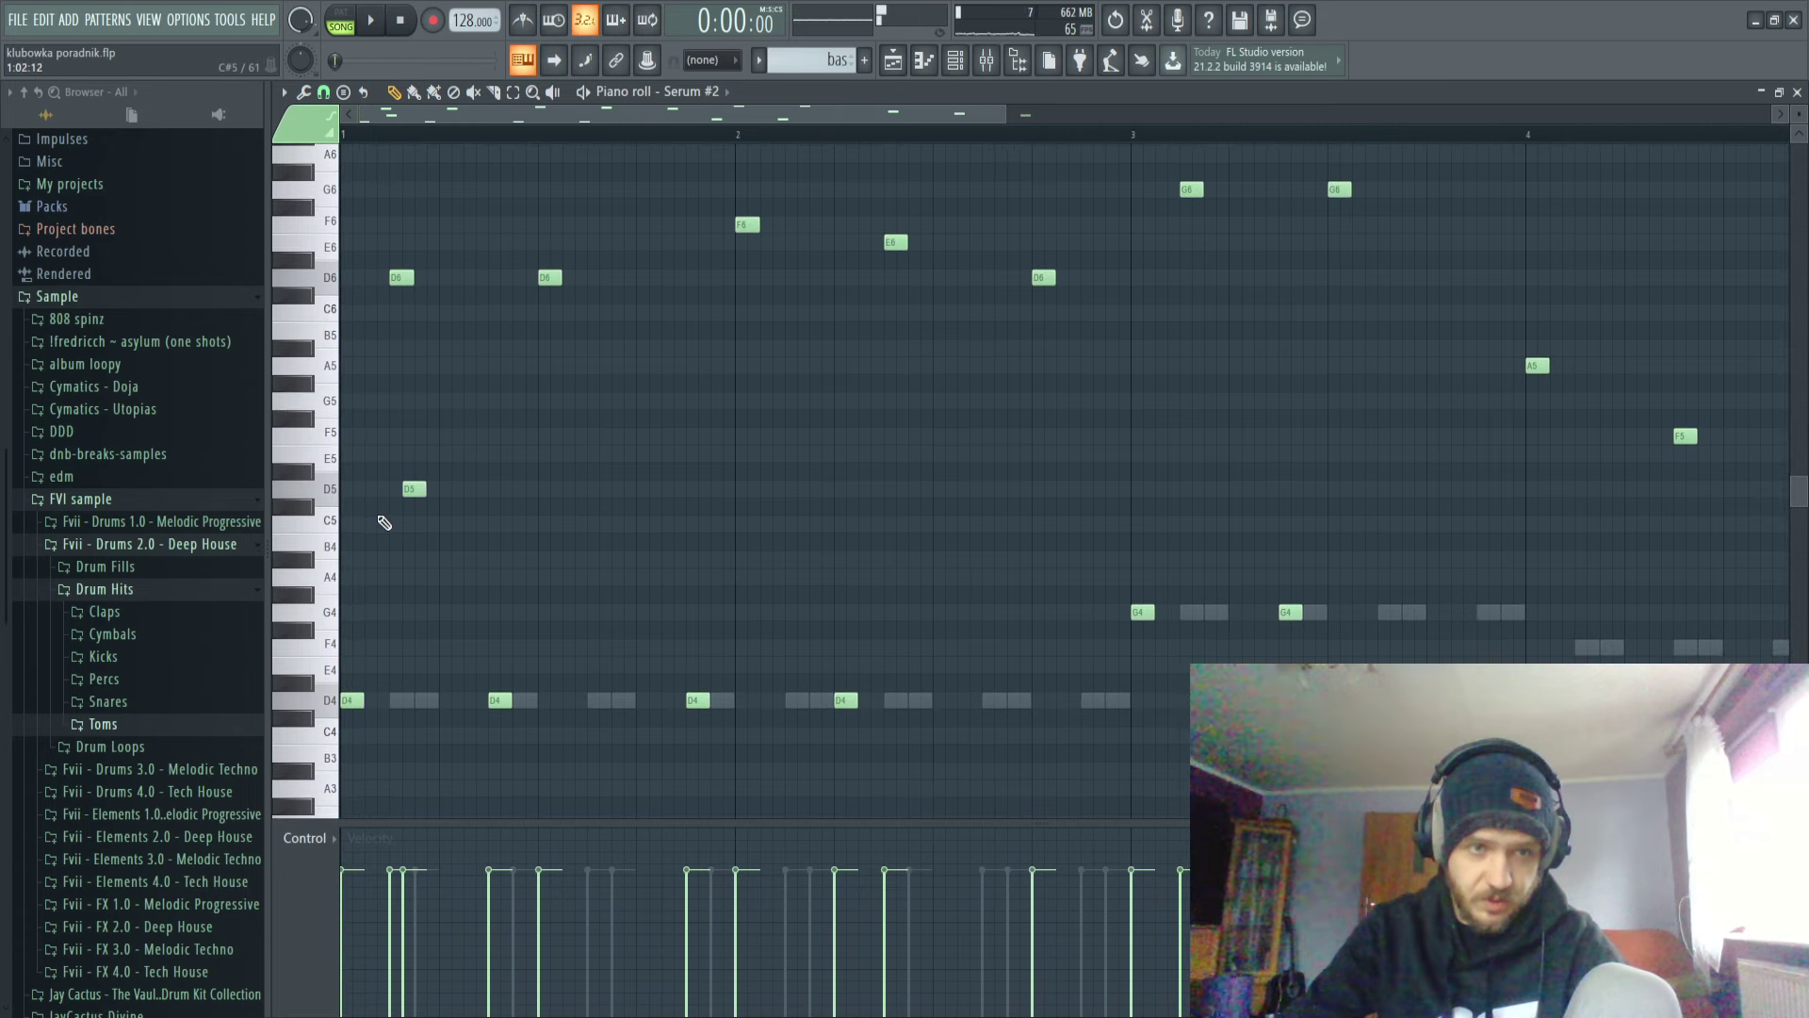
key("space")
key("space")
left_click_drag(363, 489, 373, 490, "shift")
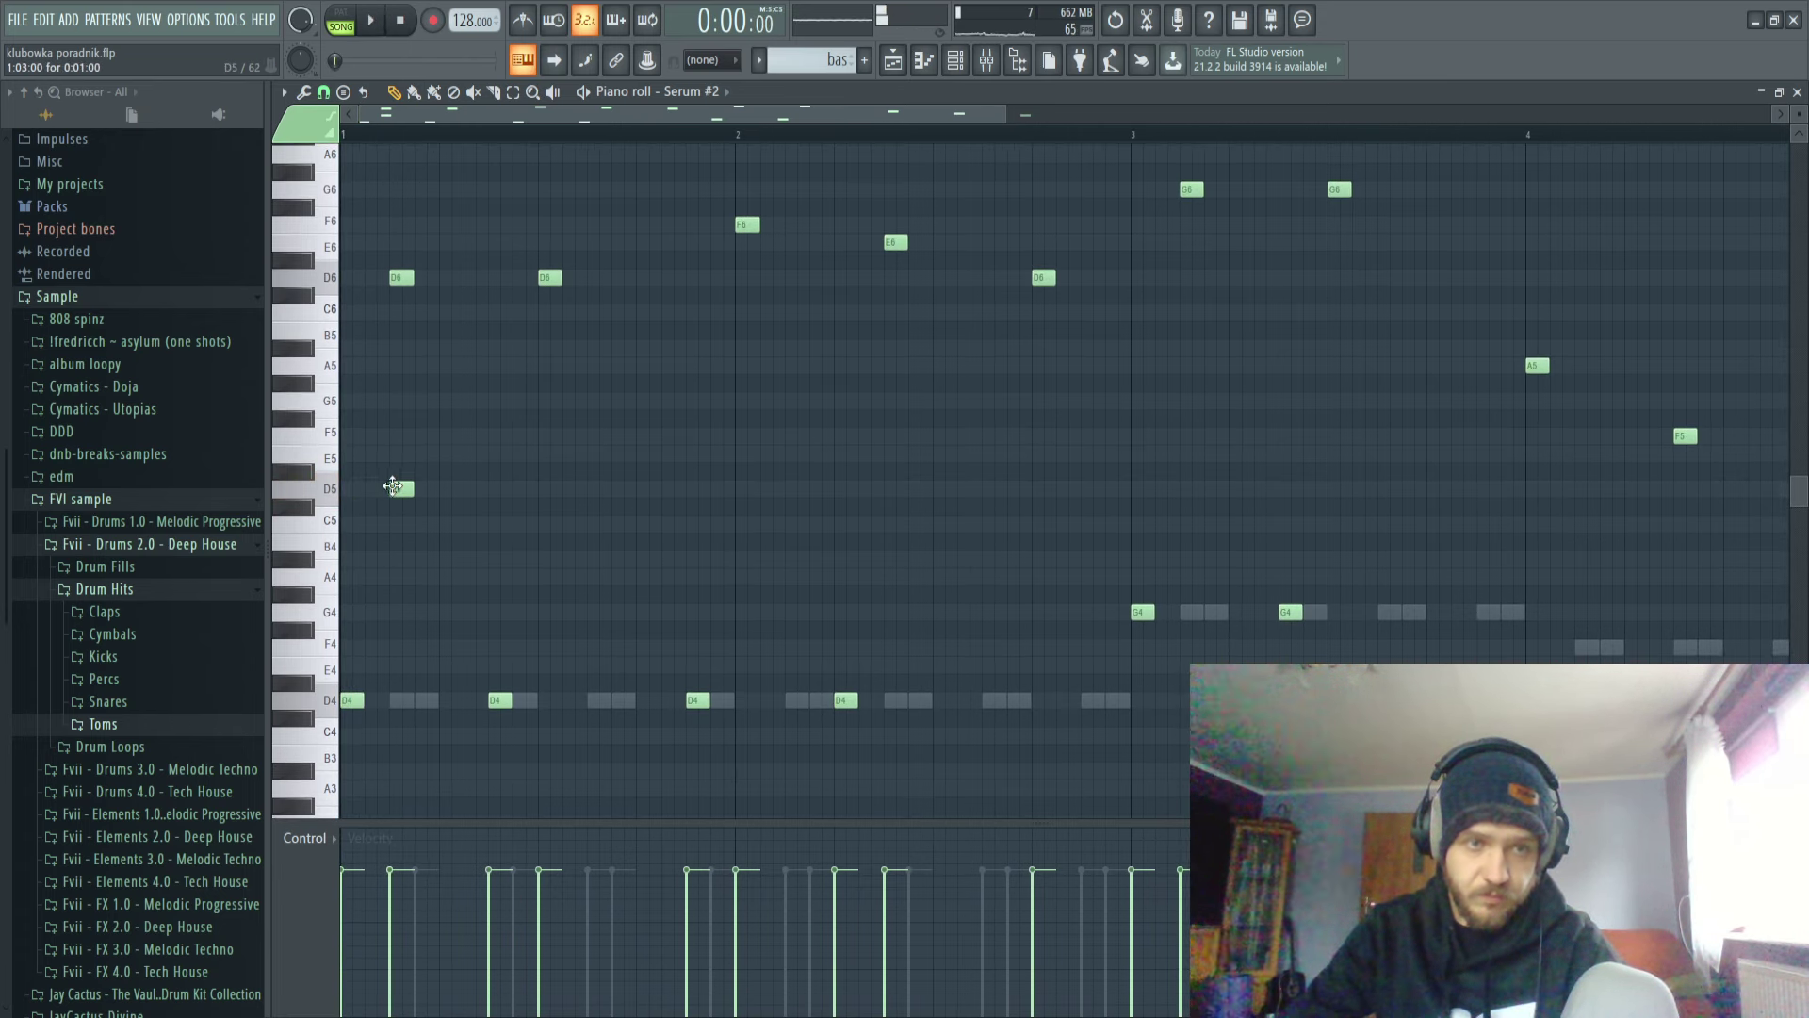
key("space")
key("space")
Move the D5 note to step 4 of bar 1 and play the melody.
key("space")
key("space")
key("space")
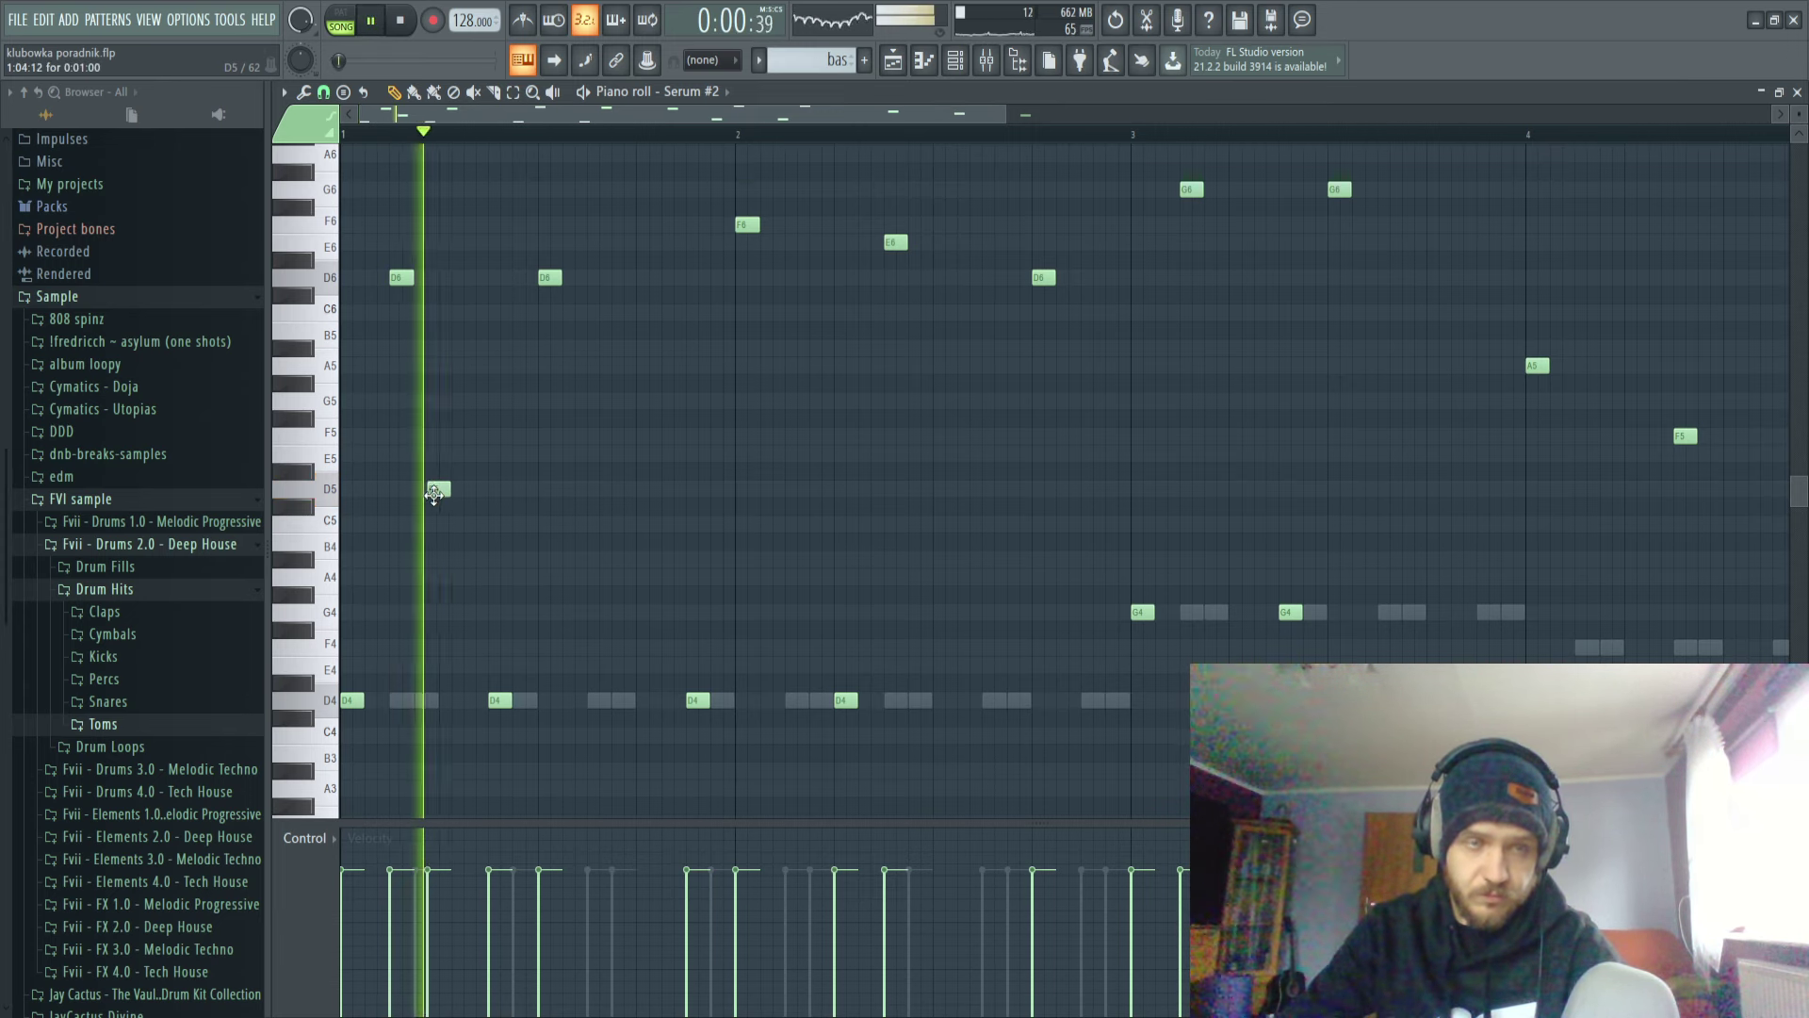
left_click_drag(431, 497, 428, 497)
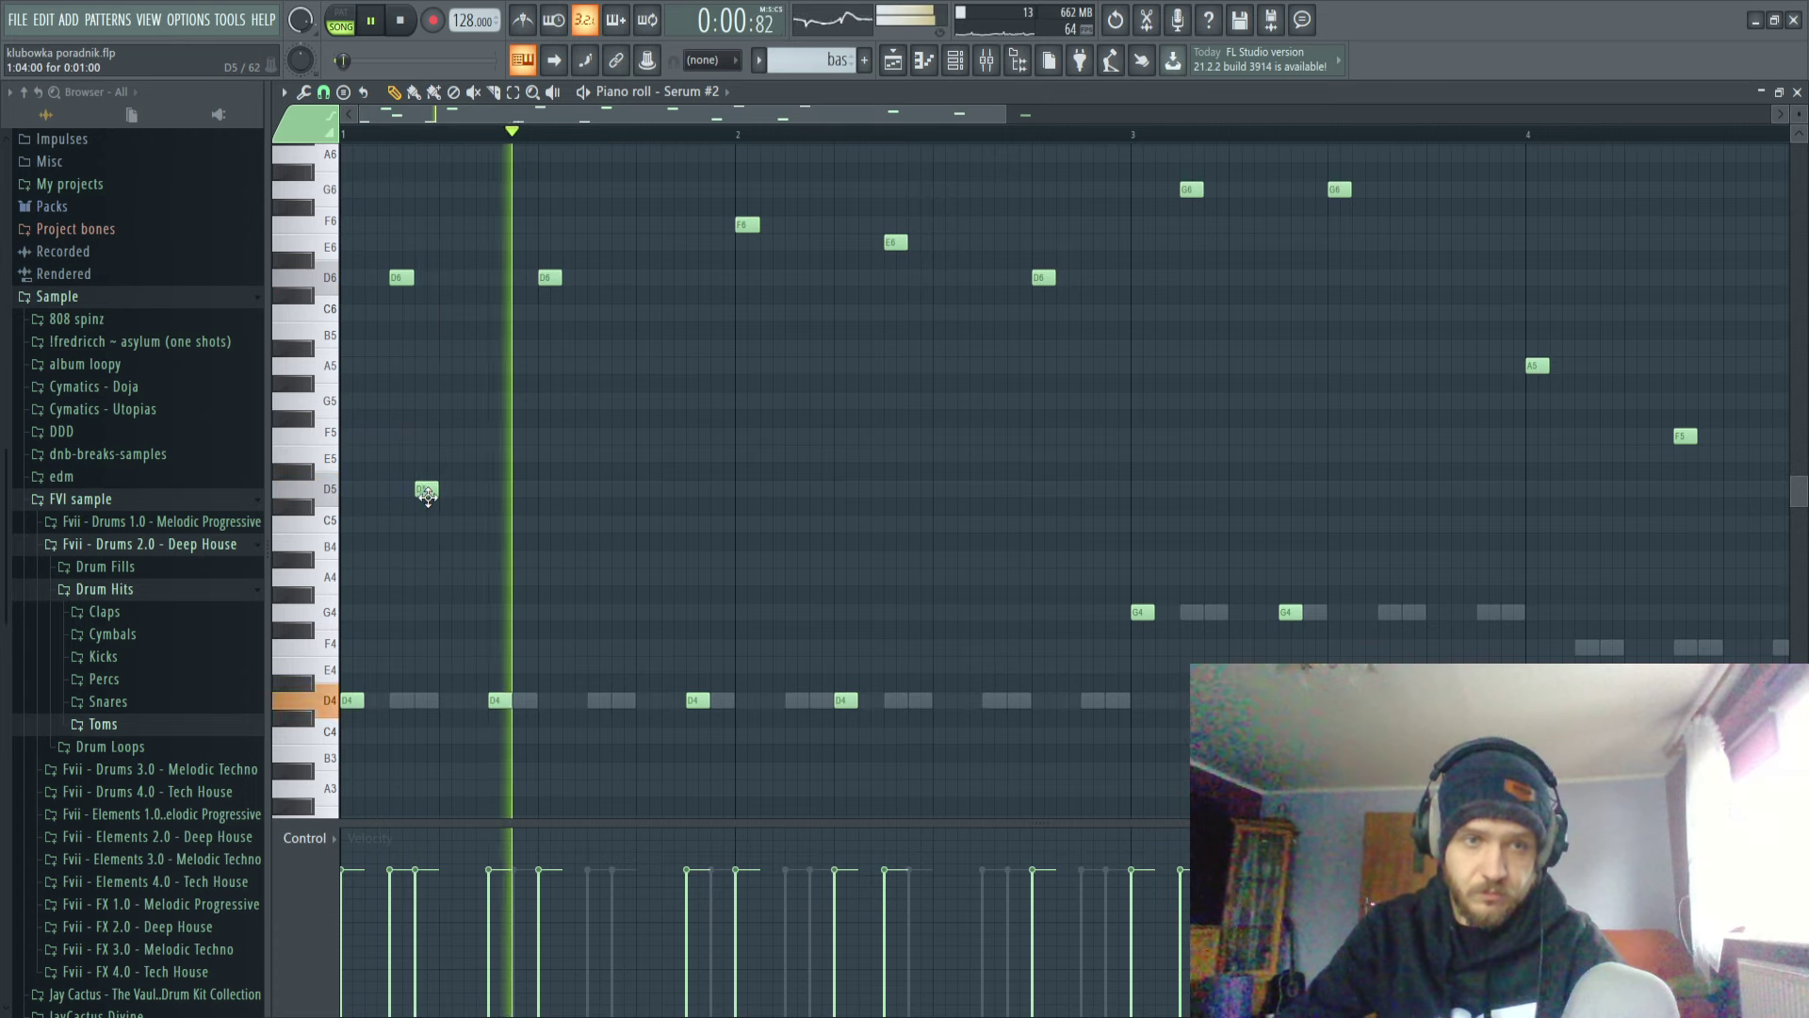
Shorten the D5 note on step 4 of bar 1 to half a step and play the melody.
left_click_drag(429, 497, 443, 492)
key("space")
key("space")
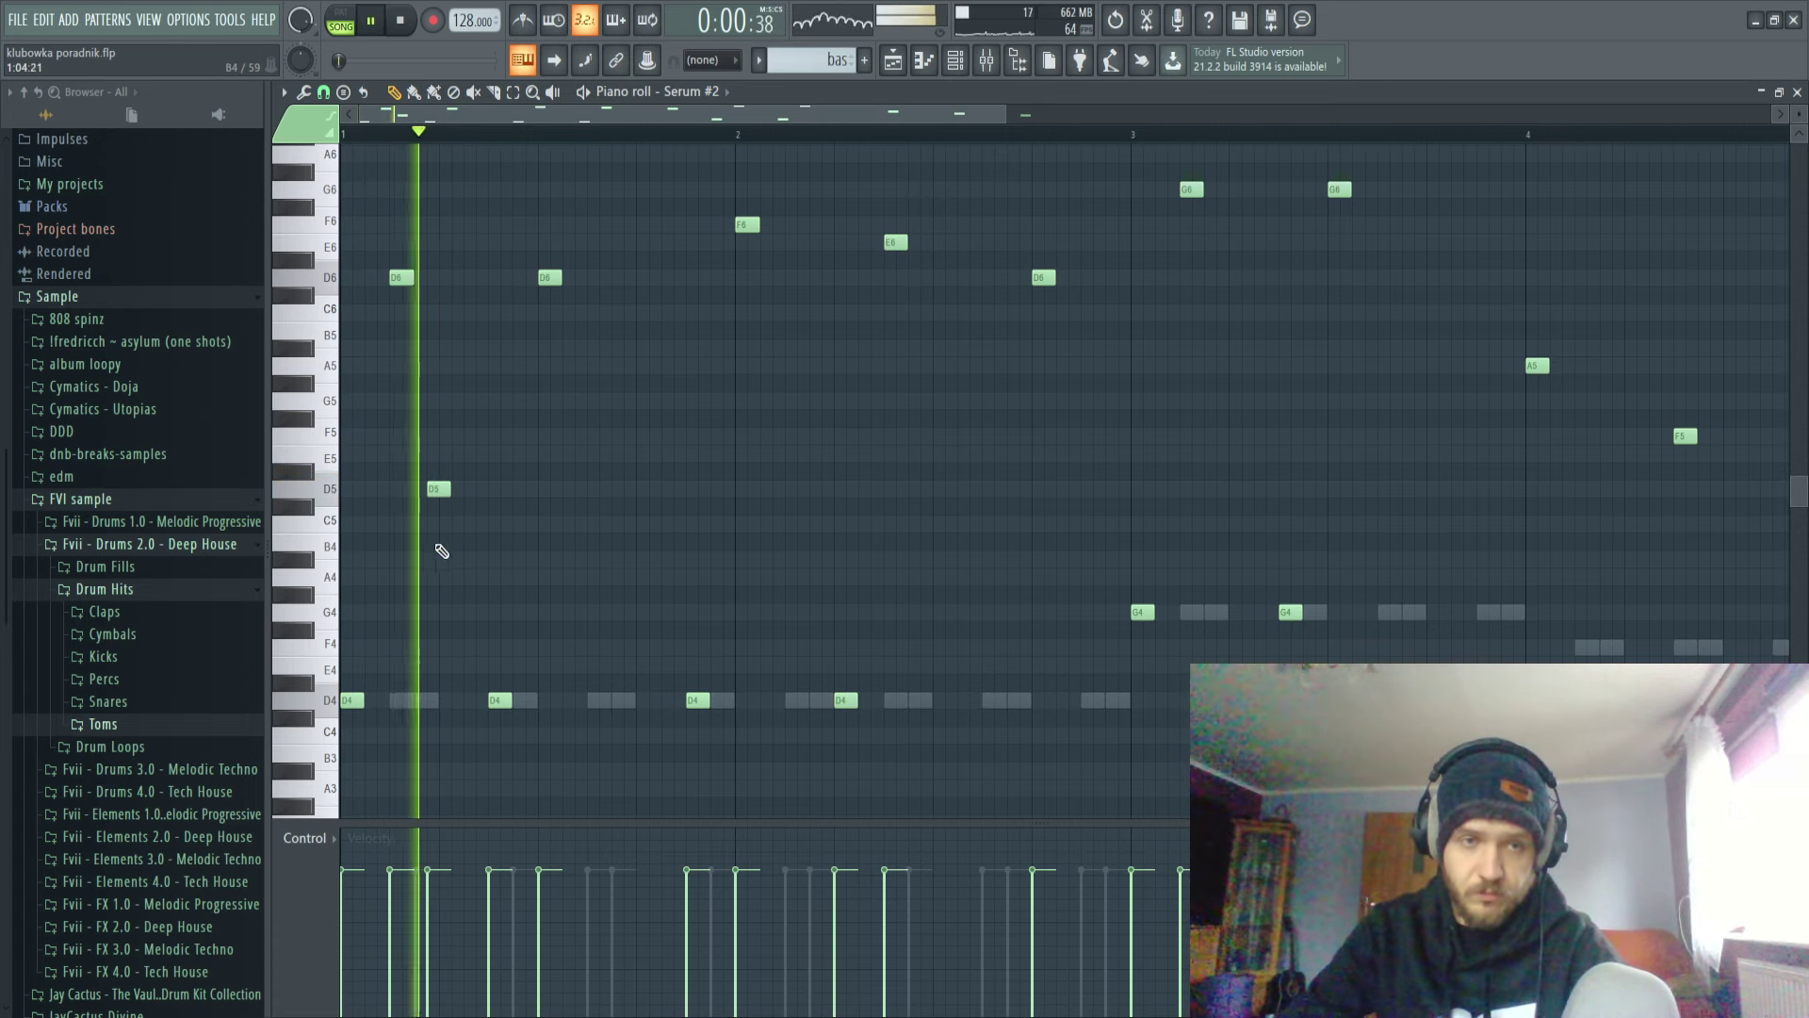
scroll(461, 550, "up", 3)
key("space")
left_click(452, 490)
left_click_drag(463, 492, 440, 492)
key("space")
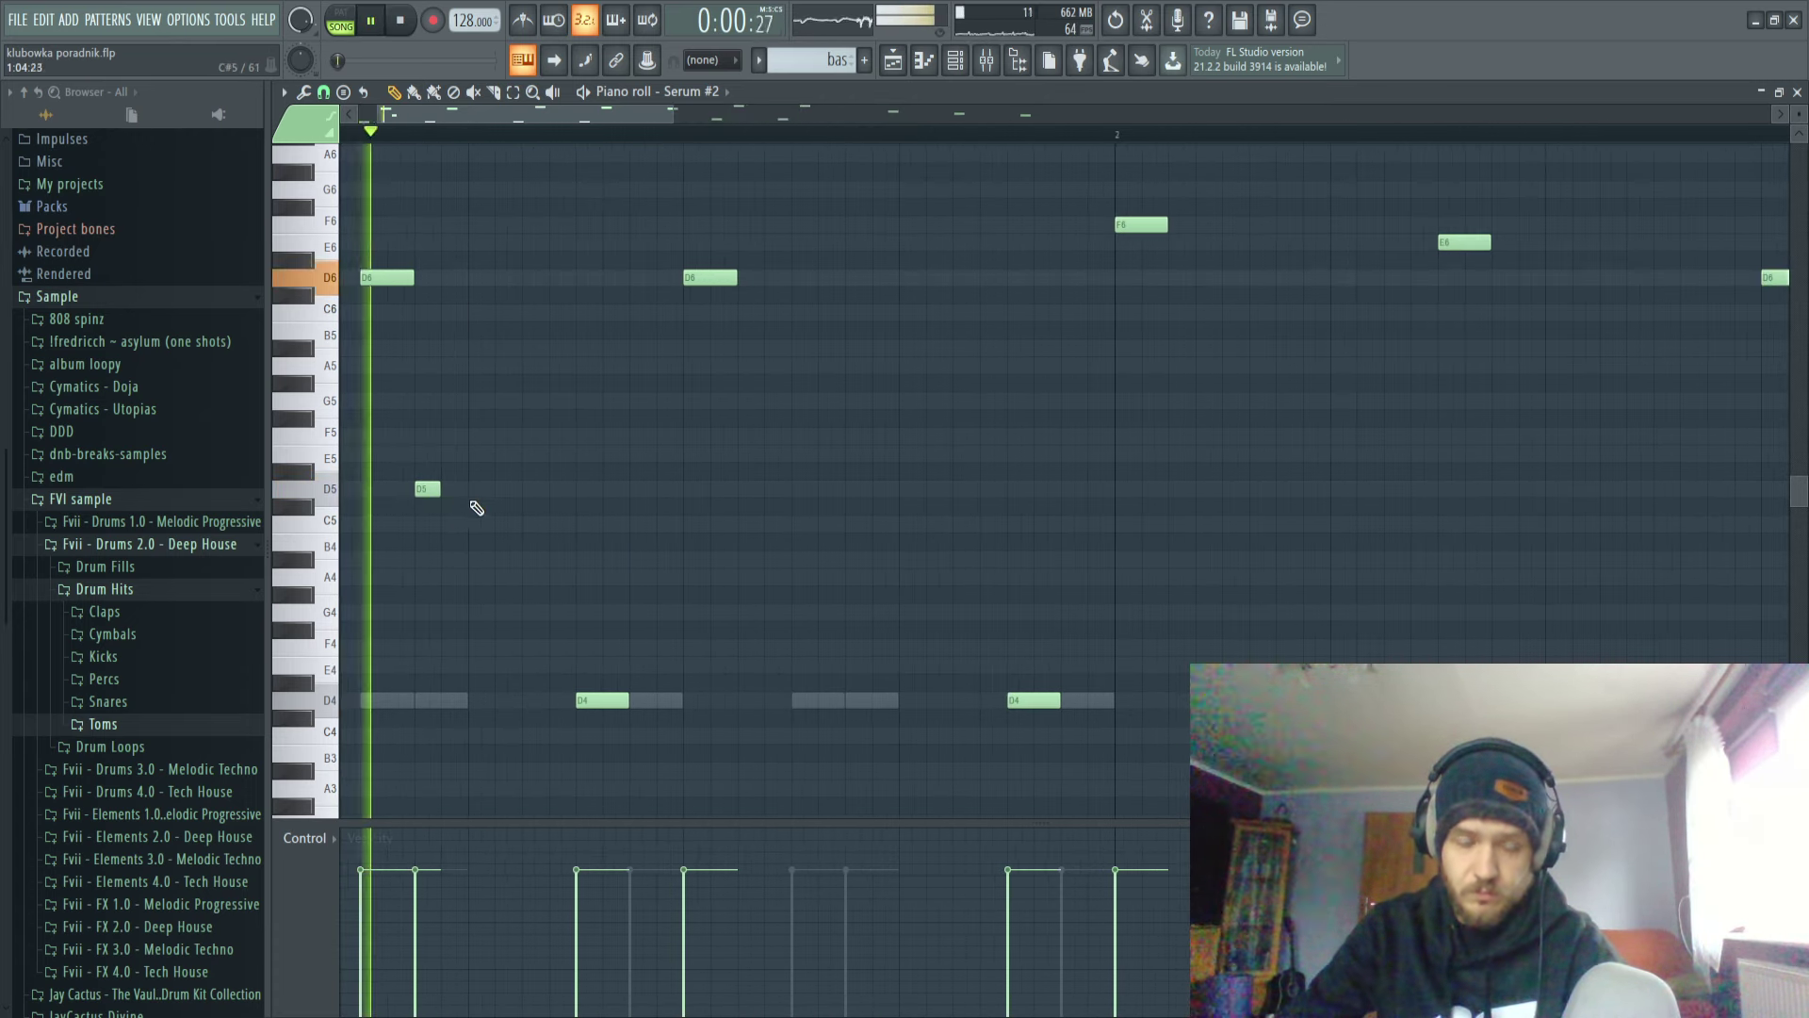
Try adding matching short D5 notes on step 4 of bars 2 and 3 during playback.
left_click(1291, 490)
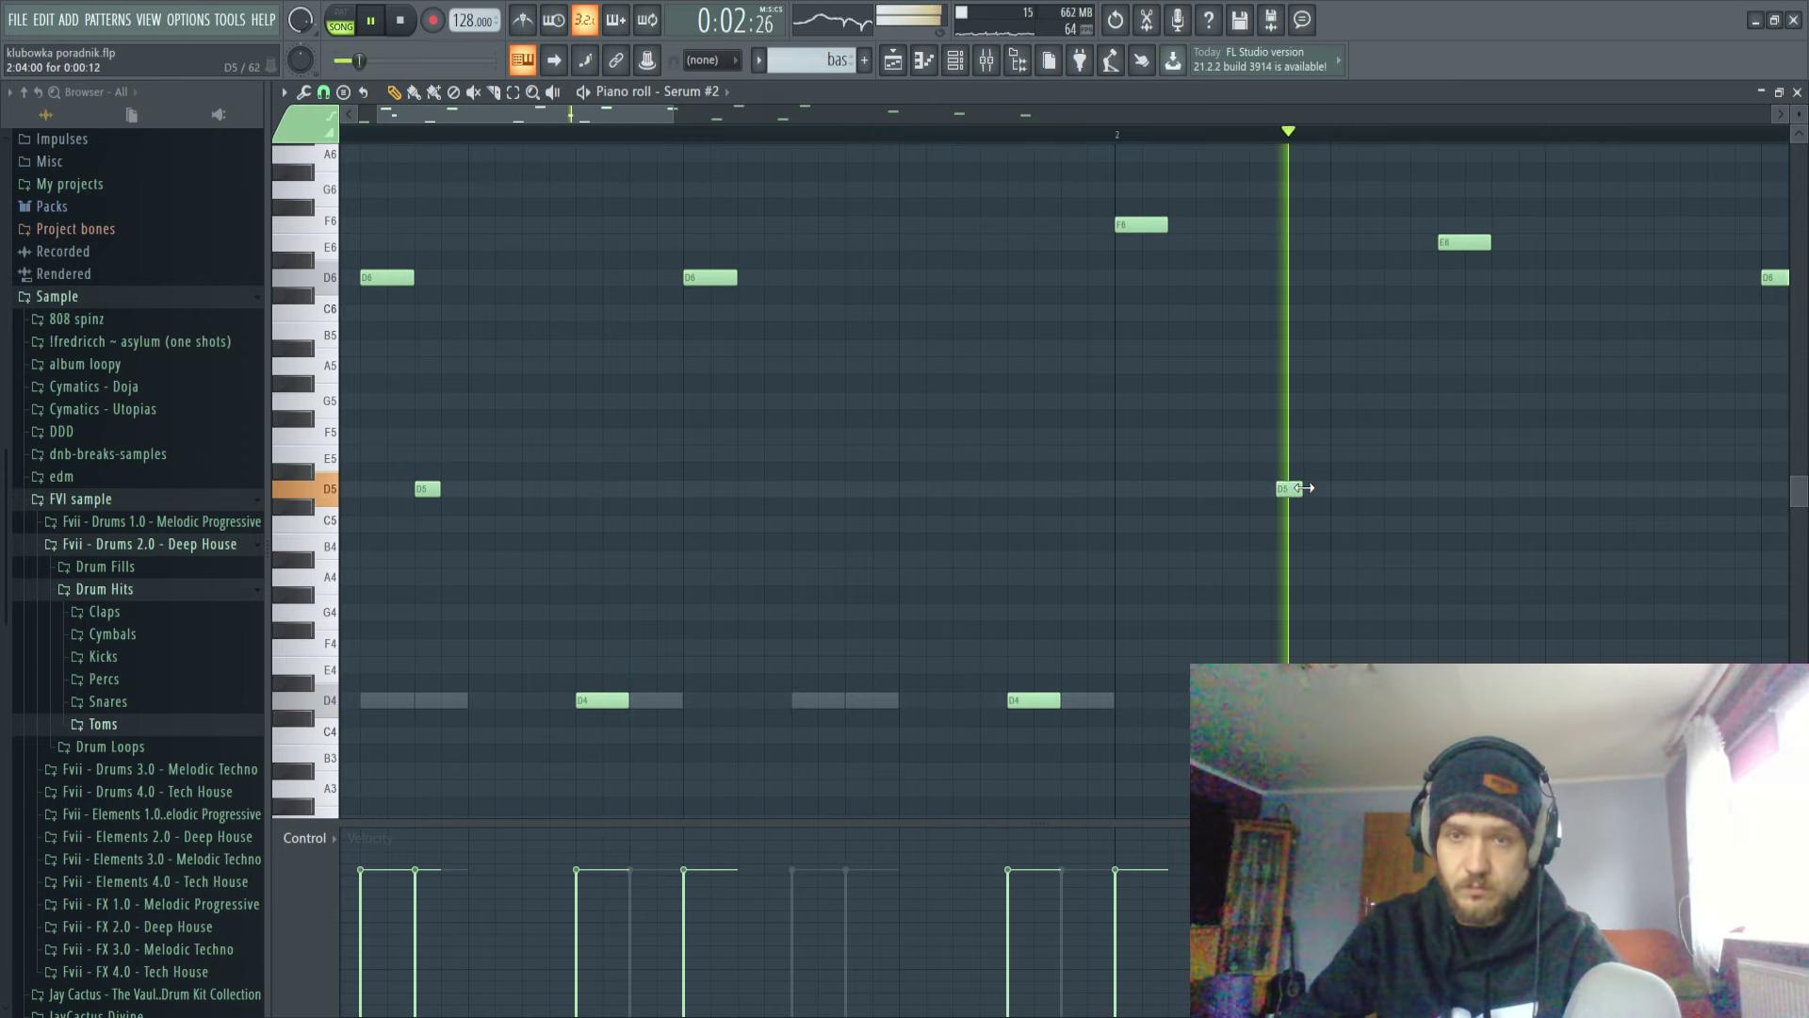
scroll(1084, 520, "down", 3)
scroll(959, 558, "up", 1)
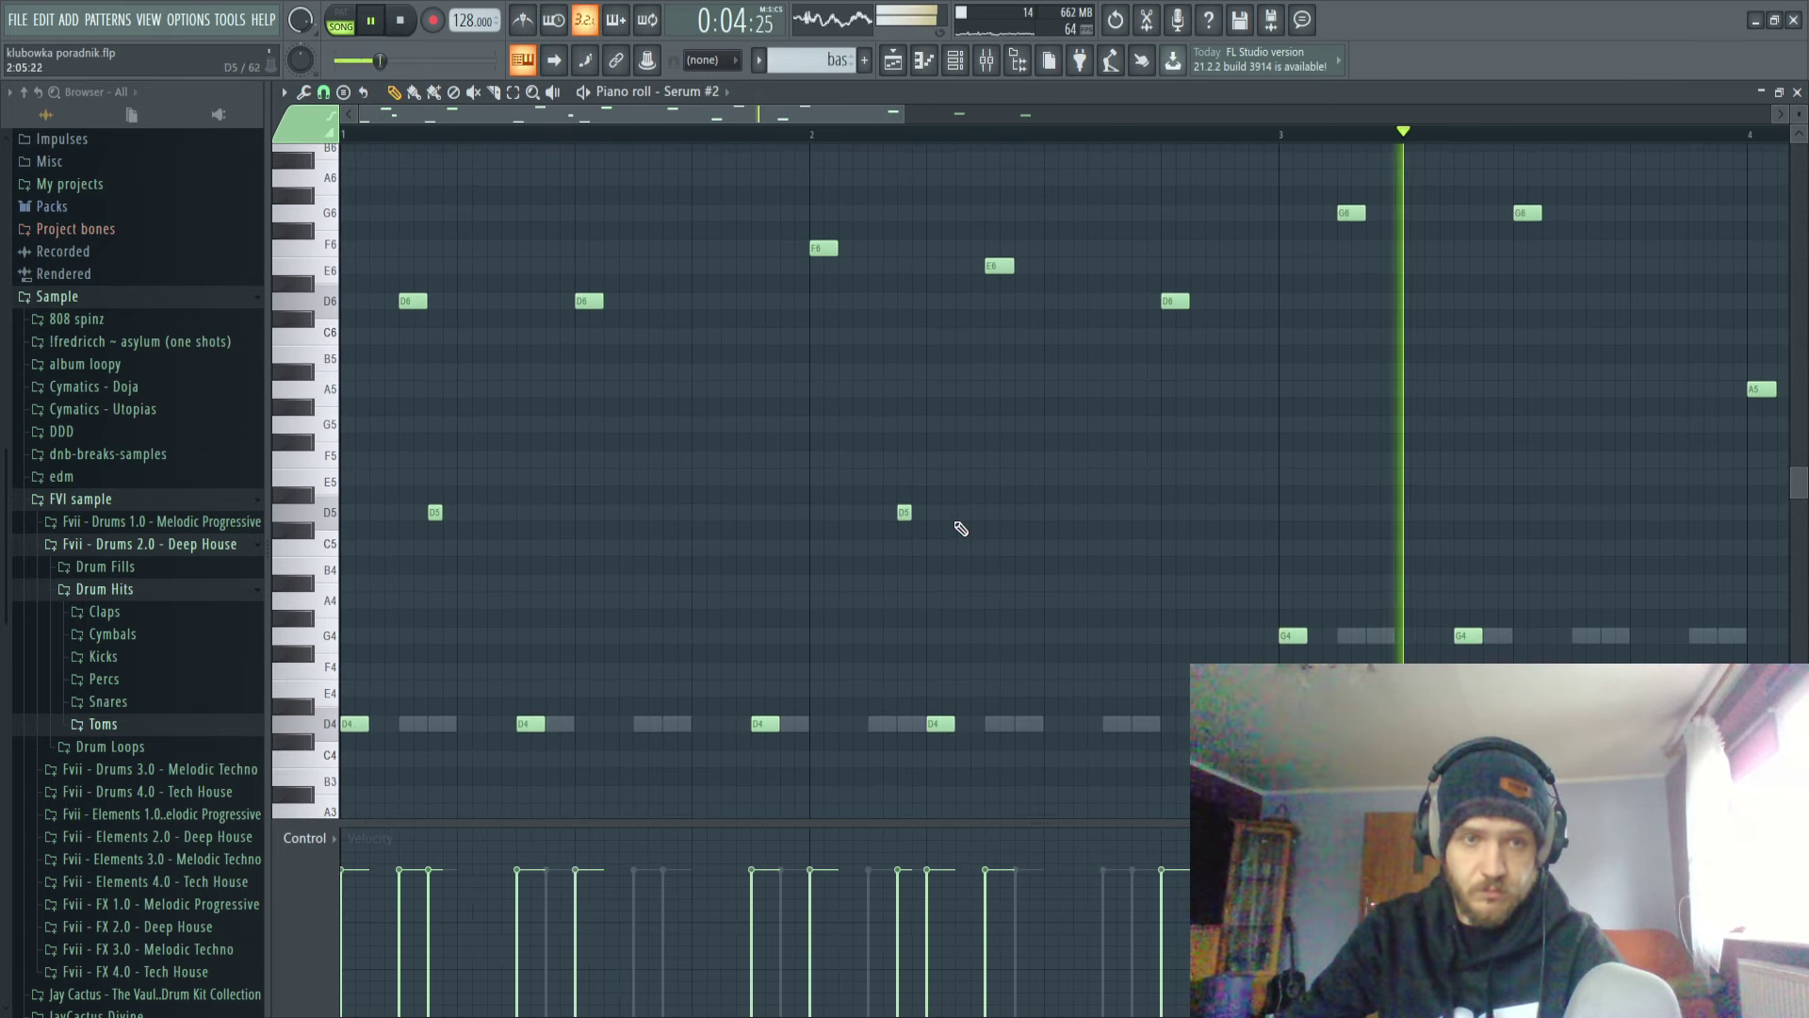
left_click(1370, 516)
key("space")
scroll(1151, 517, "right", 2)
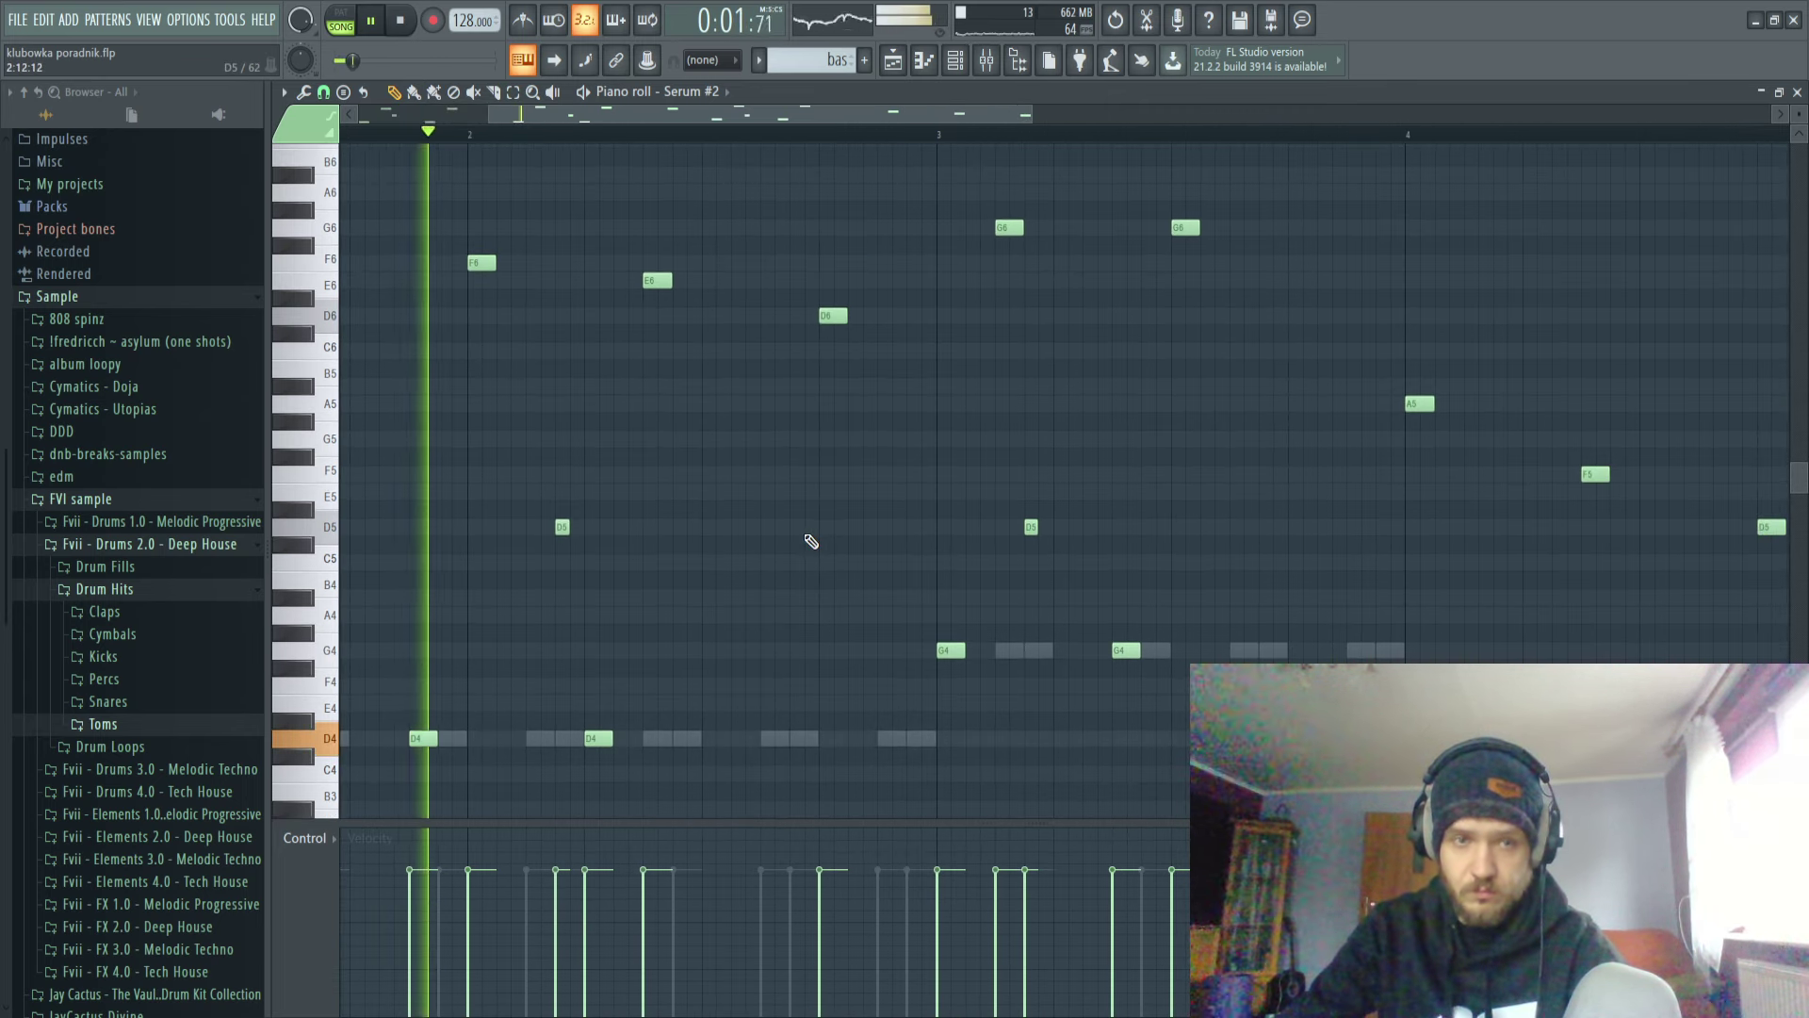
Delete the added short D5 notes from bars 2 and 3.
right_click(563, 527)
right_click(1031, 527)
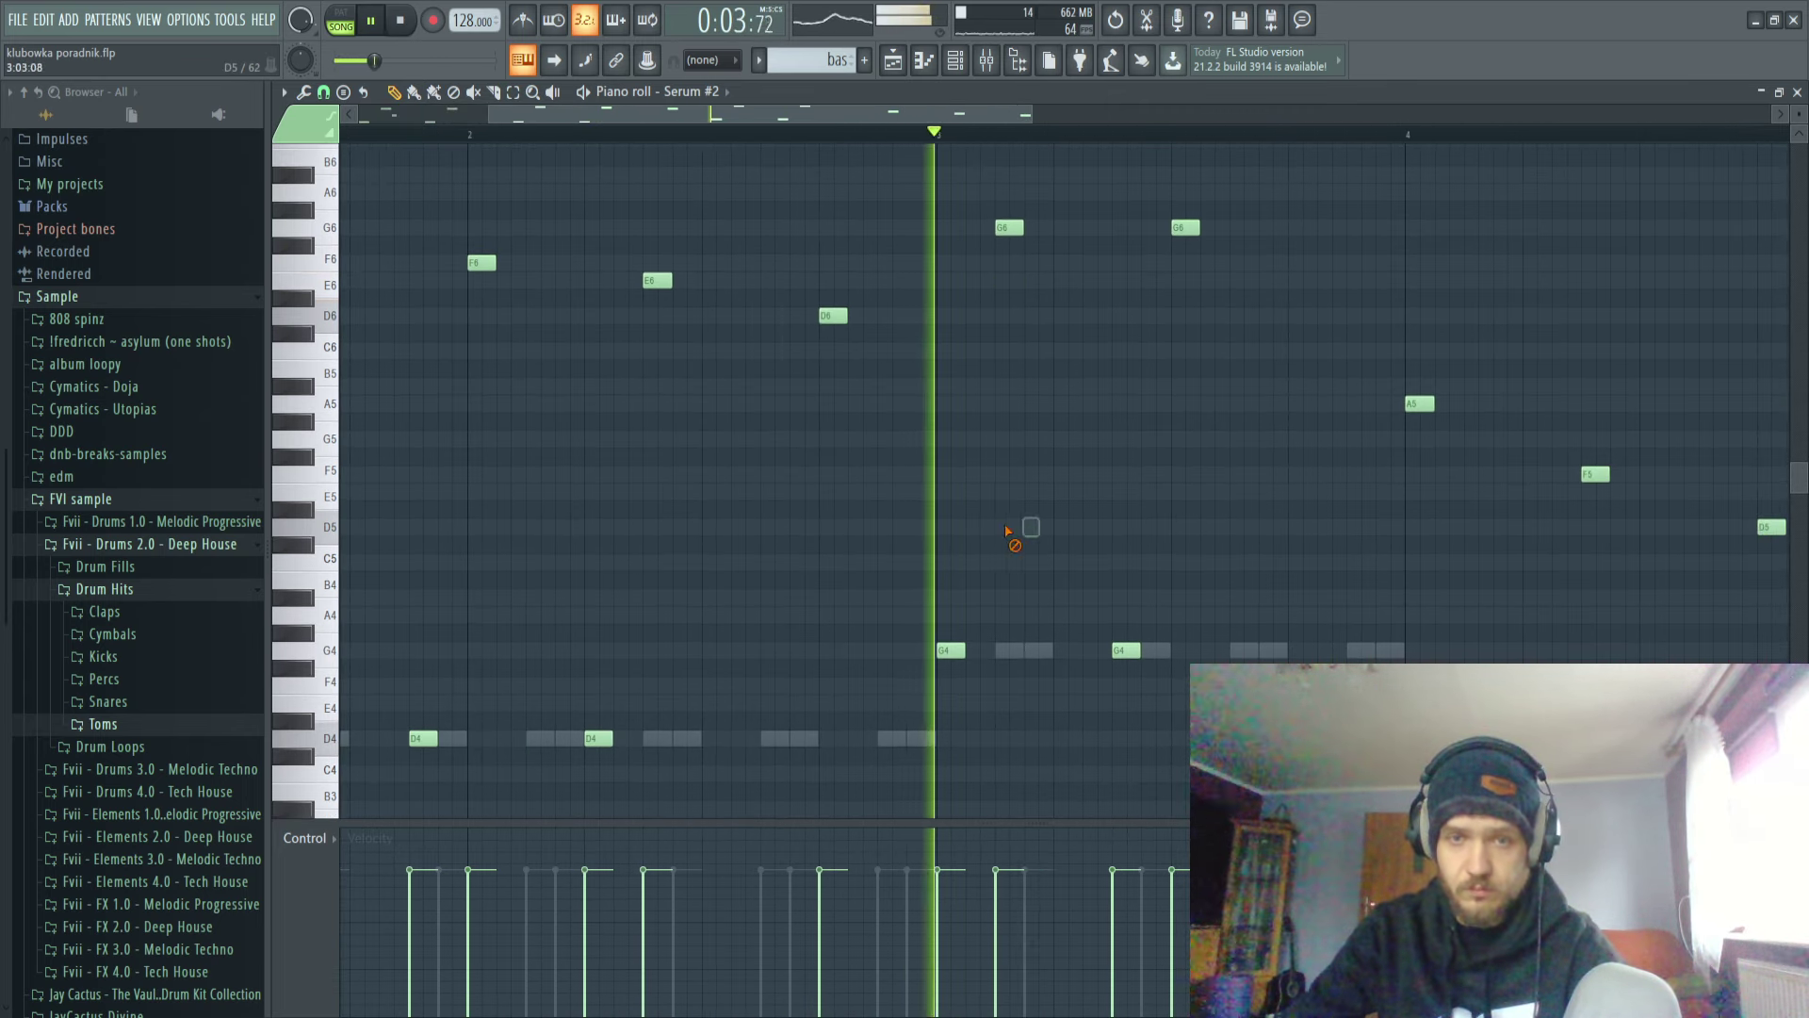
left_click(1217, 527)
right_click(1217, 527)
Select the three melody notes in bar 4, transpose them up one octave, and listen to the result.
left_click_drag(1473, 382, 1373, 451)
key("space")
scroll(1452, 453, "down", 3)
key("space")
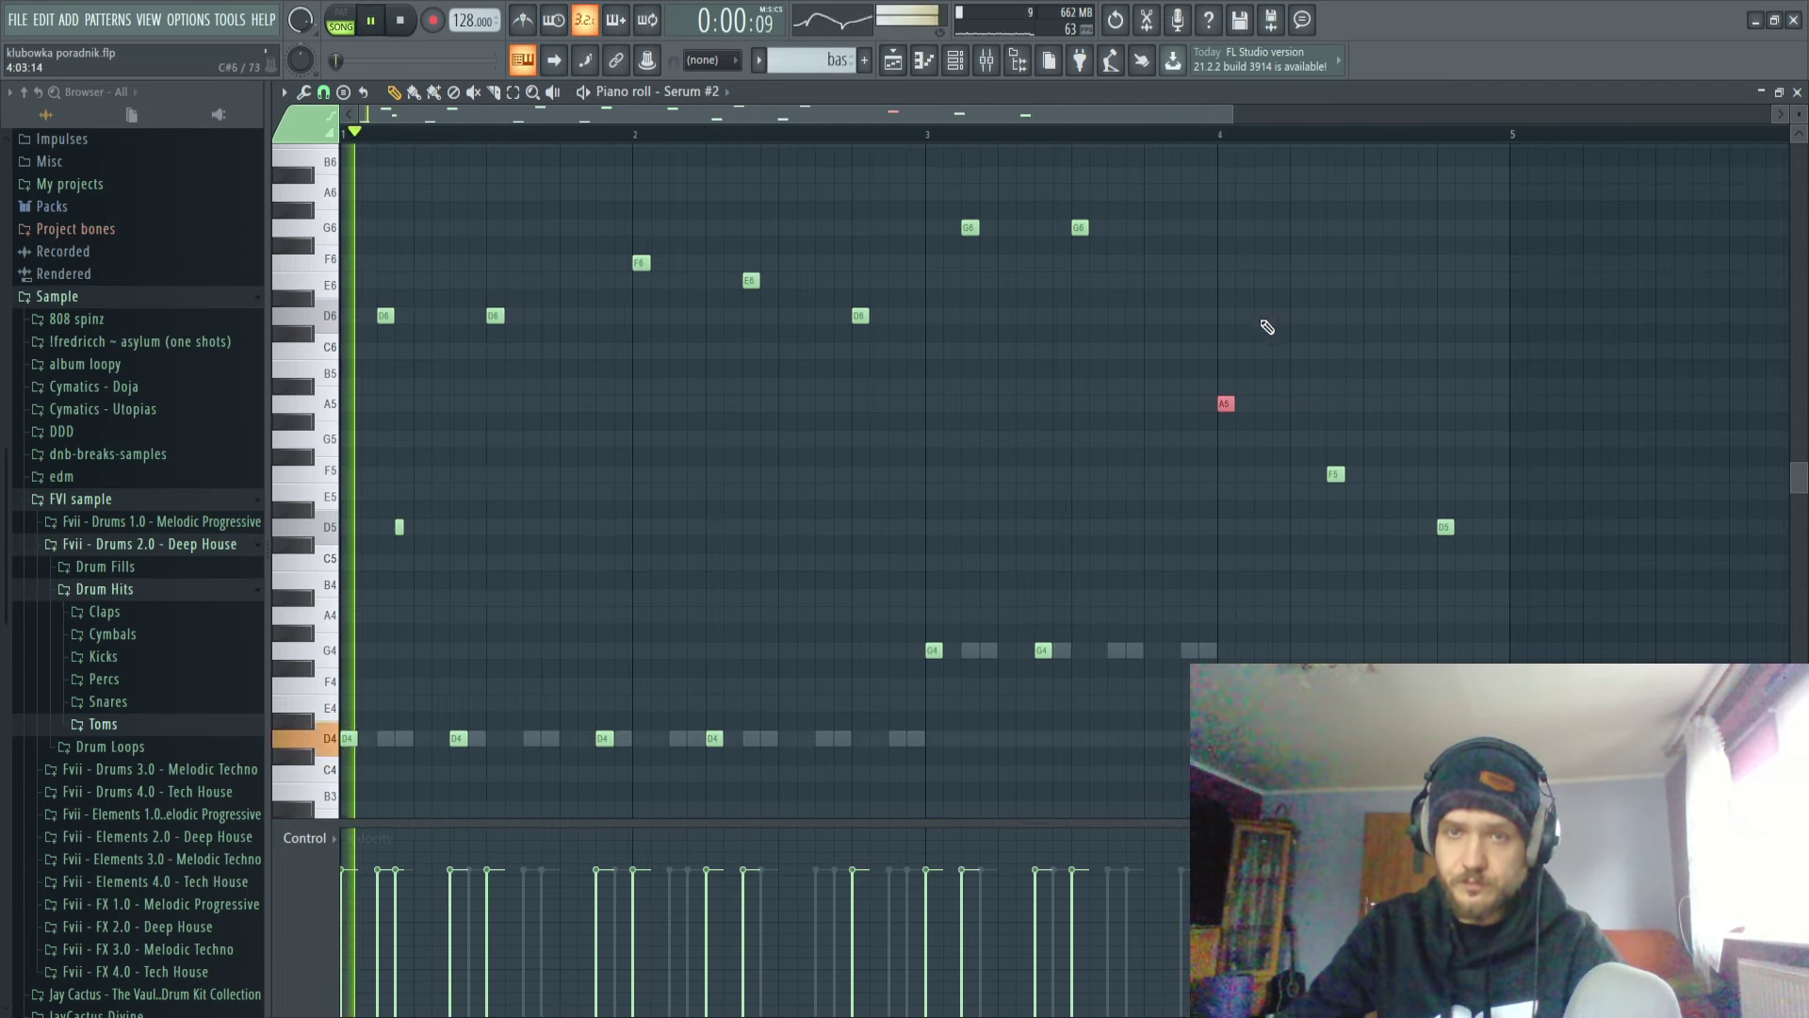
left_click(969, 133)
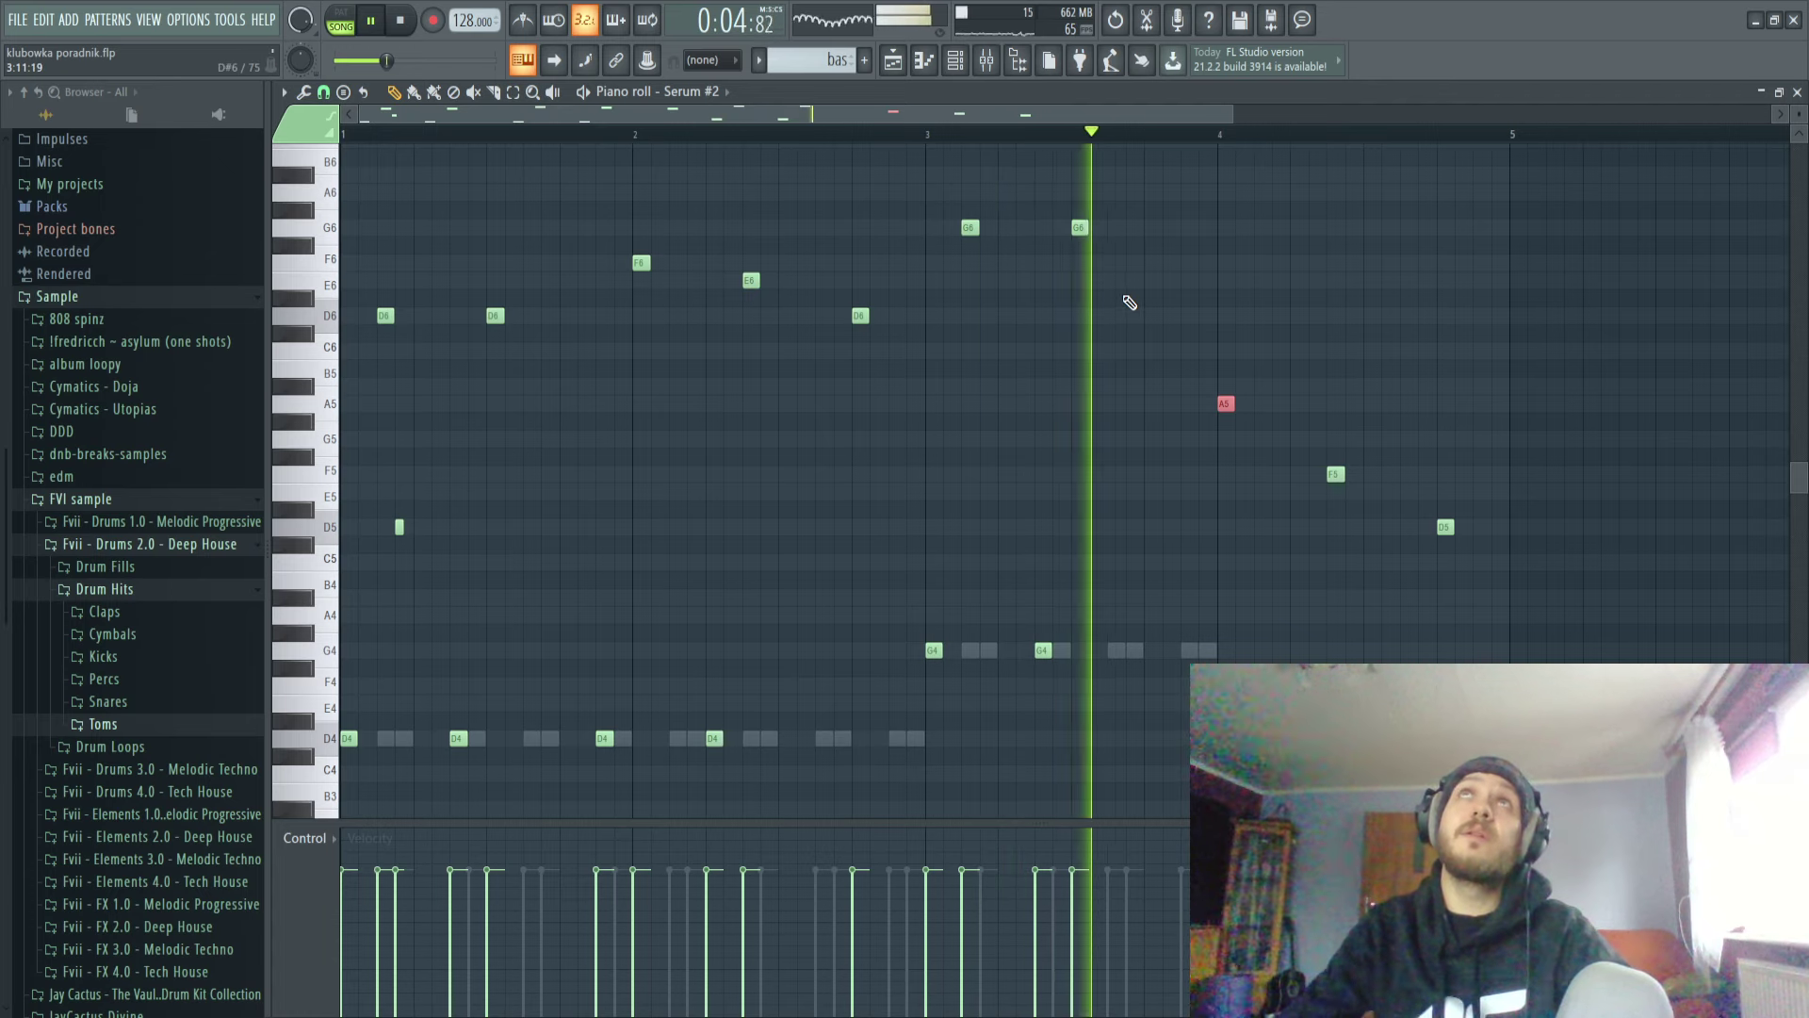
left_click_drag(1600, 393, 1148, 664)
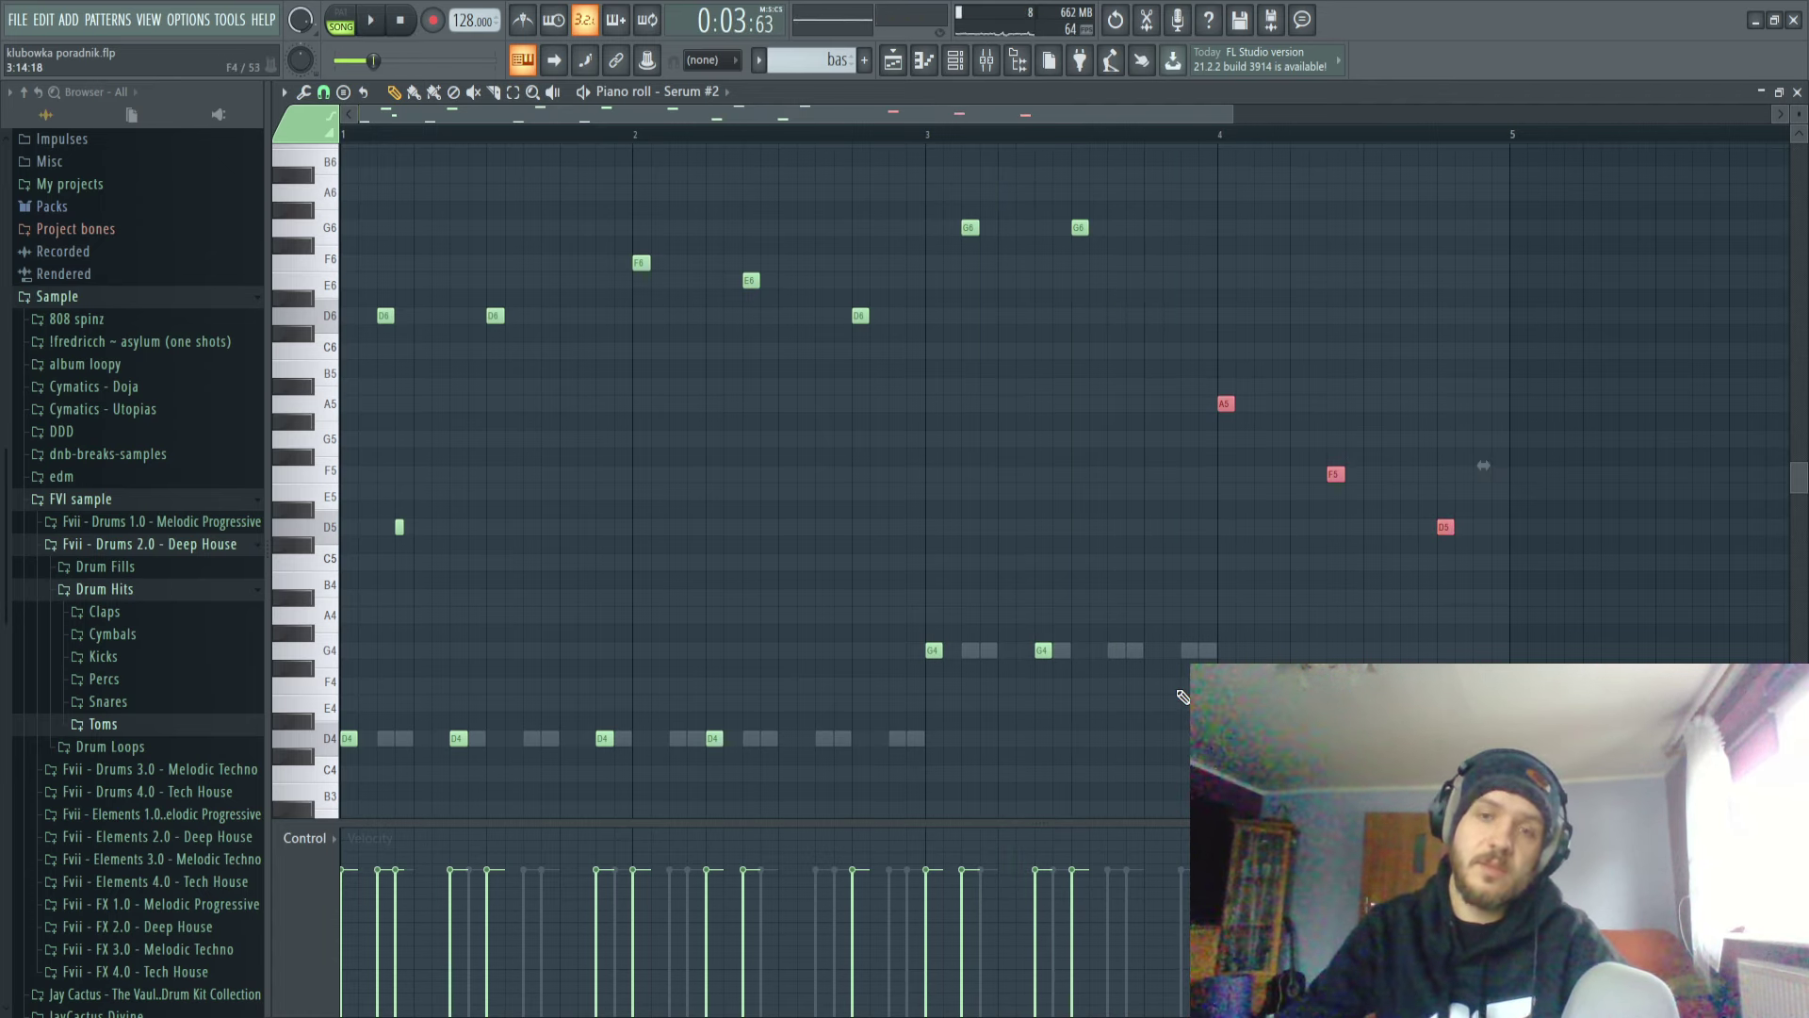
key("ctrl+Up")
key("space")
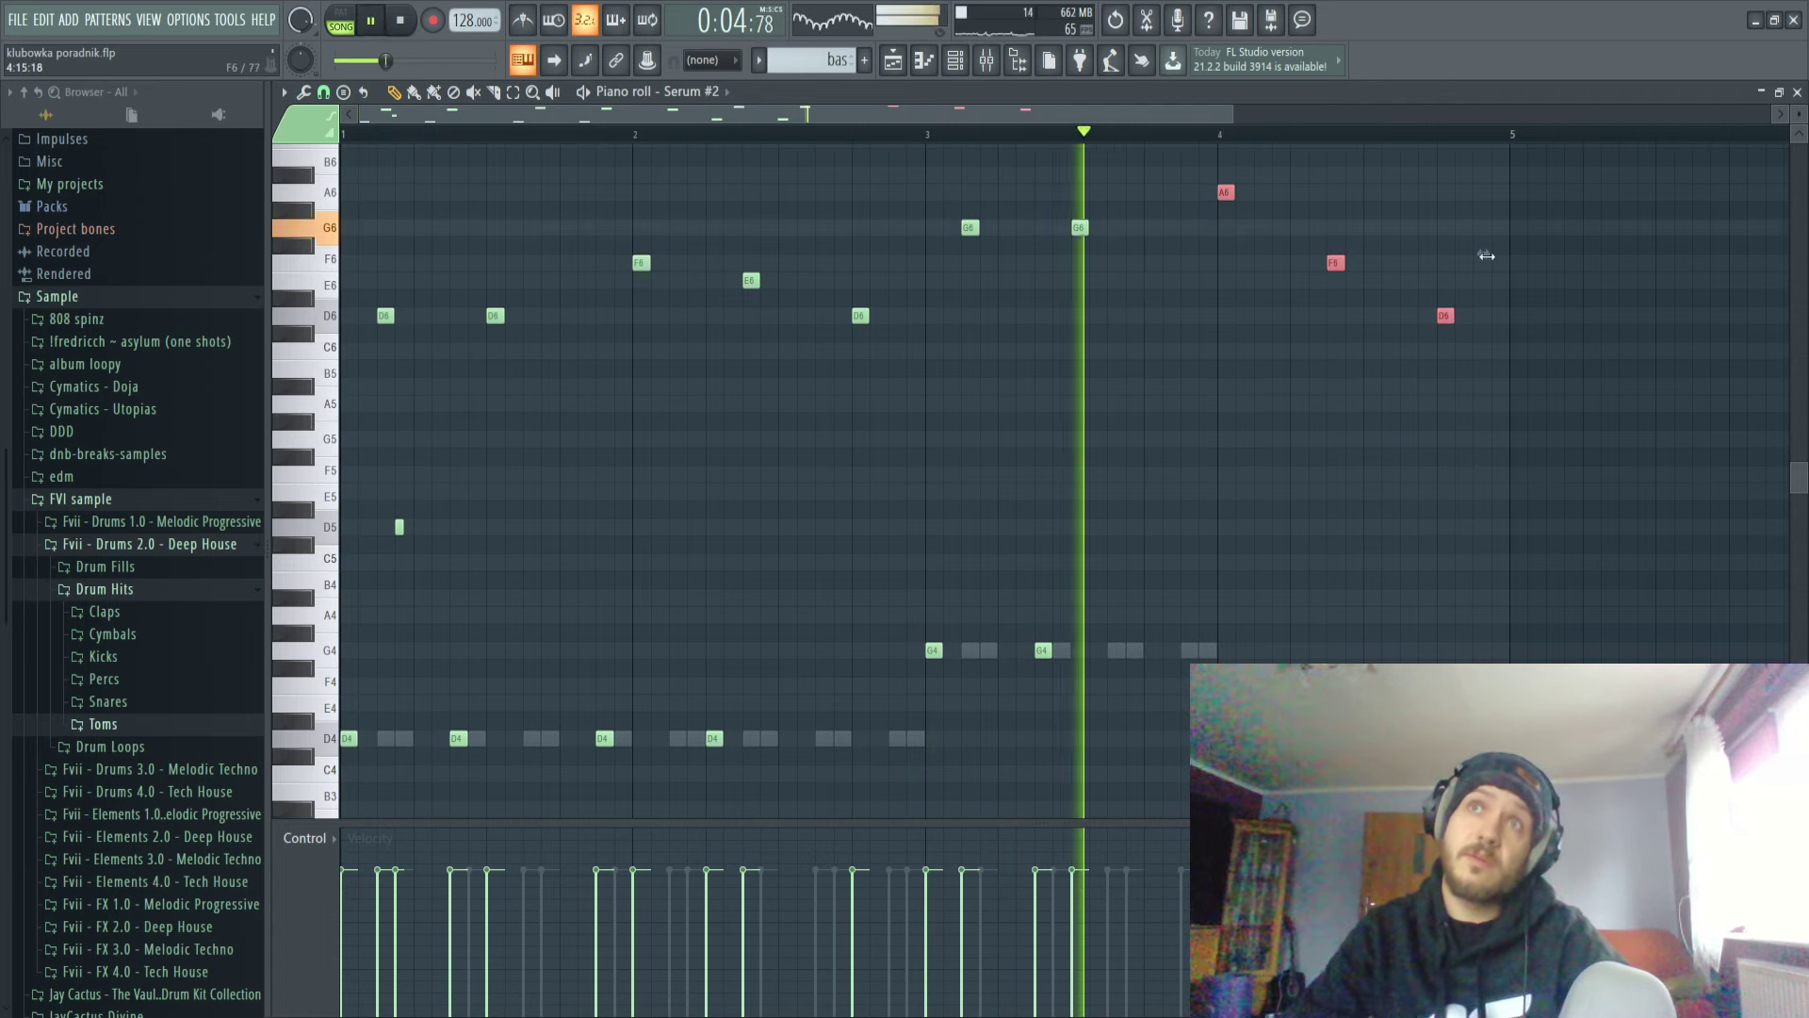
scroll(1479, 264, "up", 1)
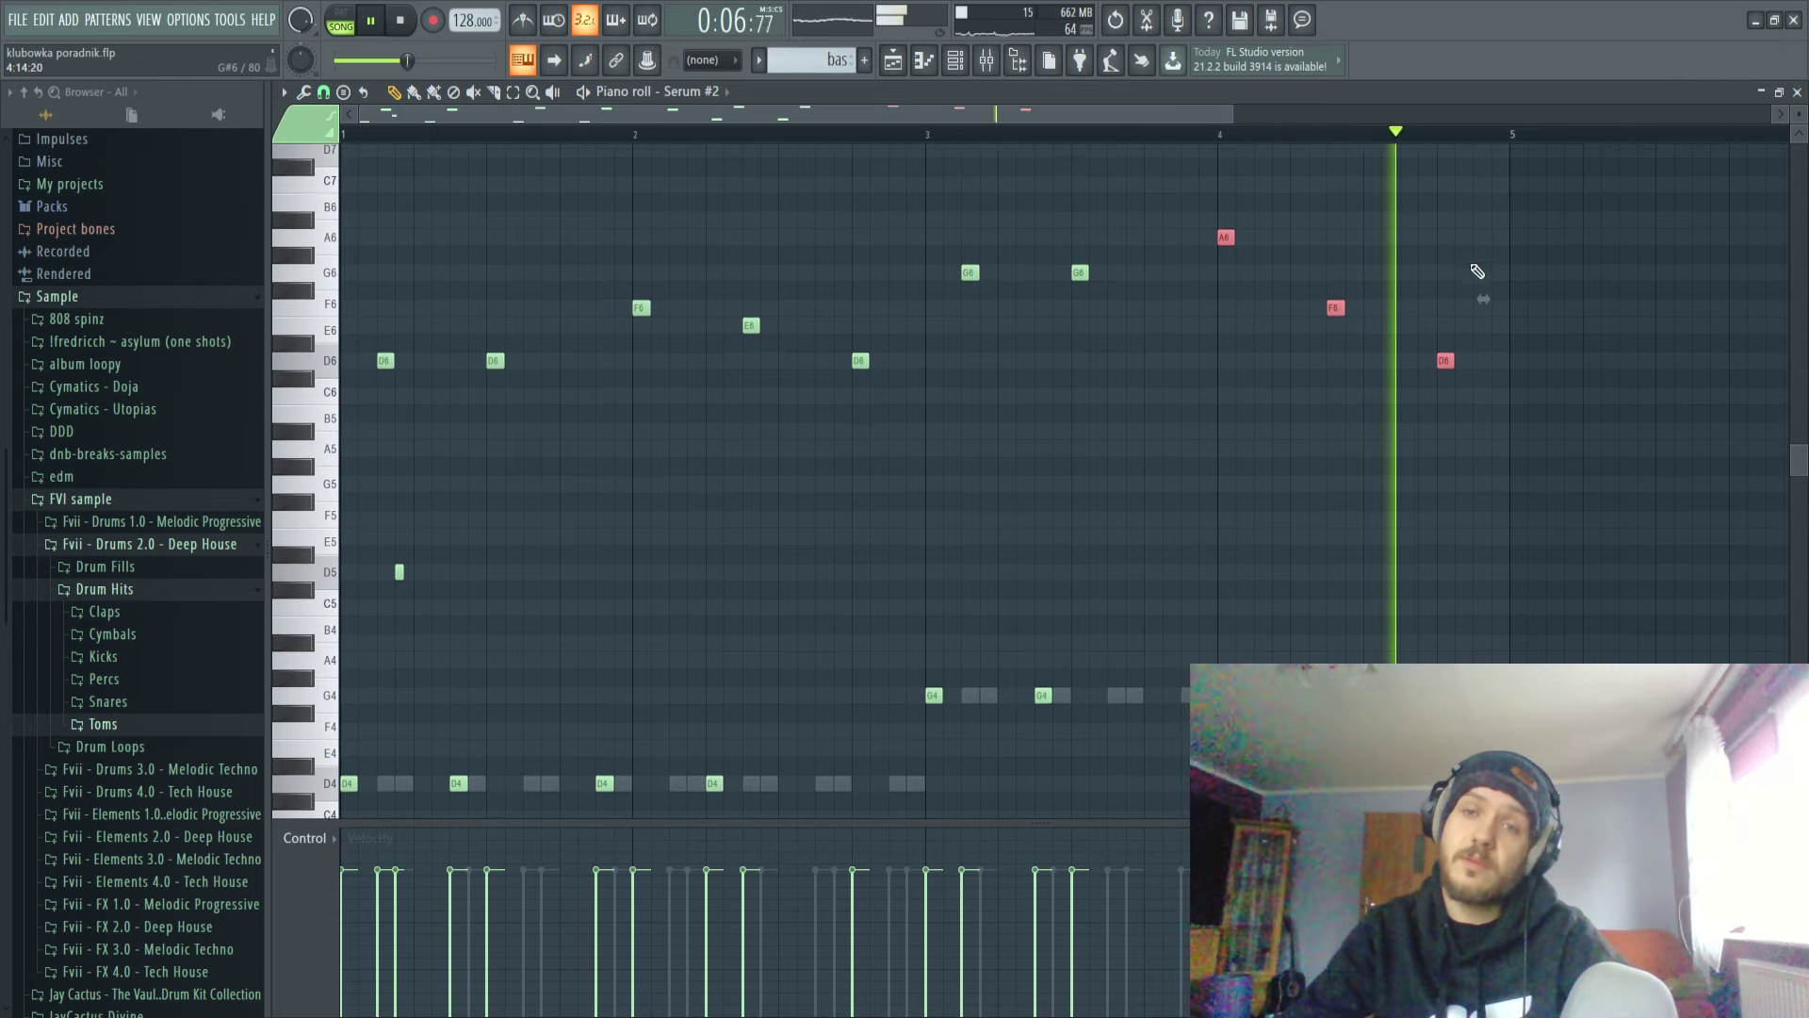
left_click(1306, 432, "ctrl")
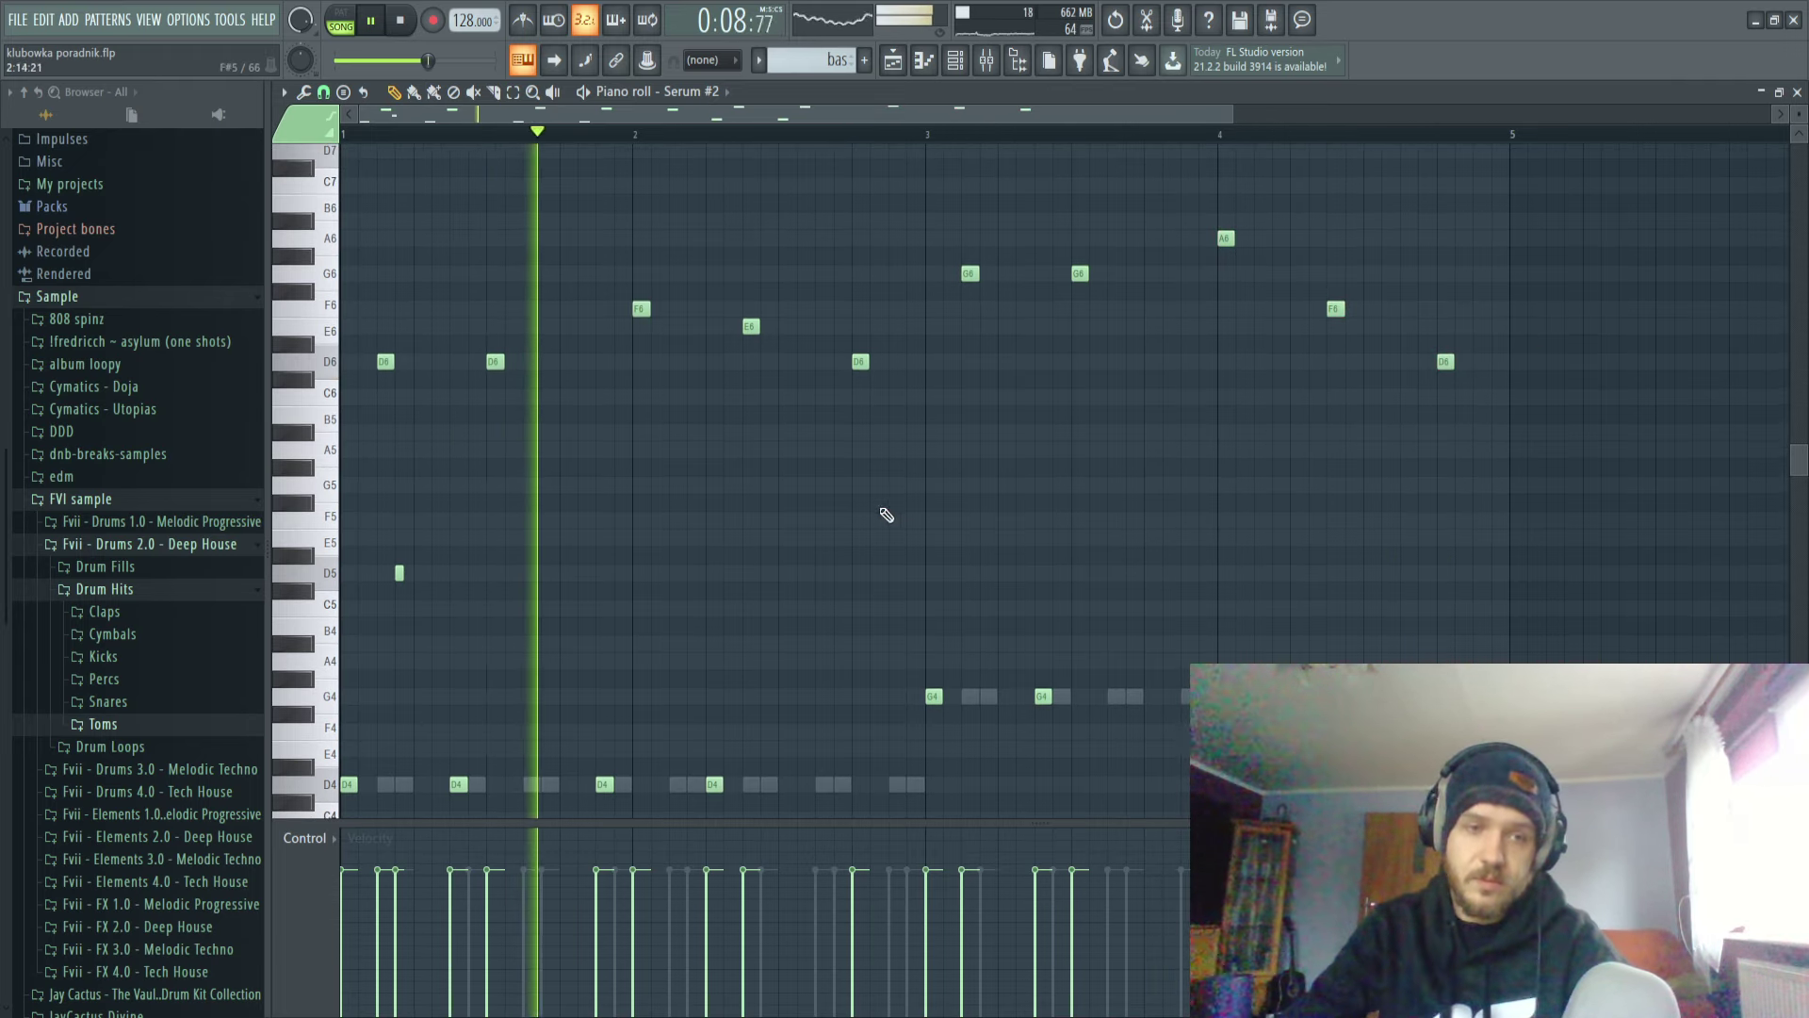
key("space")
Add a third Serum channel with the PD - Juno preset and start playing the loop.
left_click(972, 69)
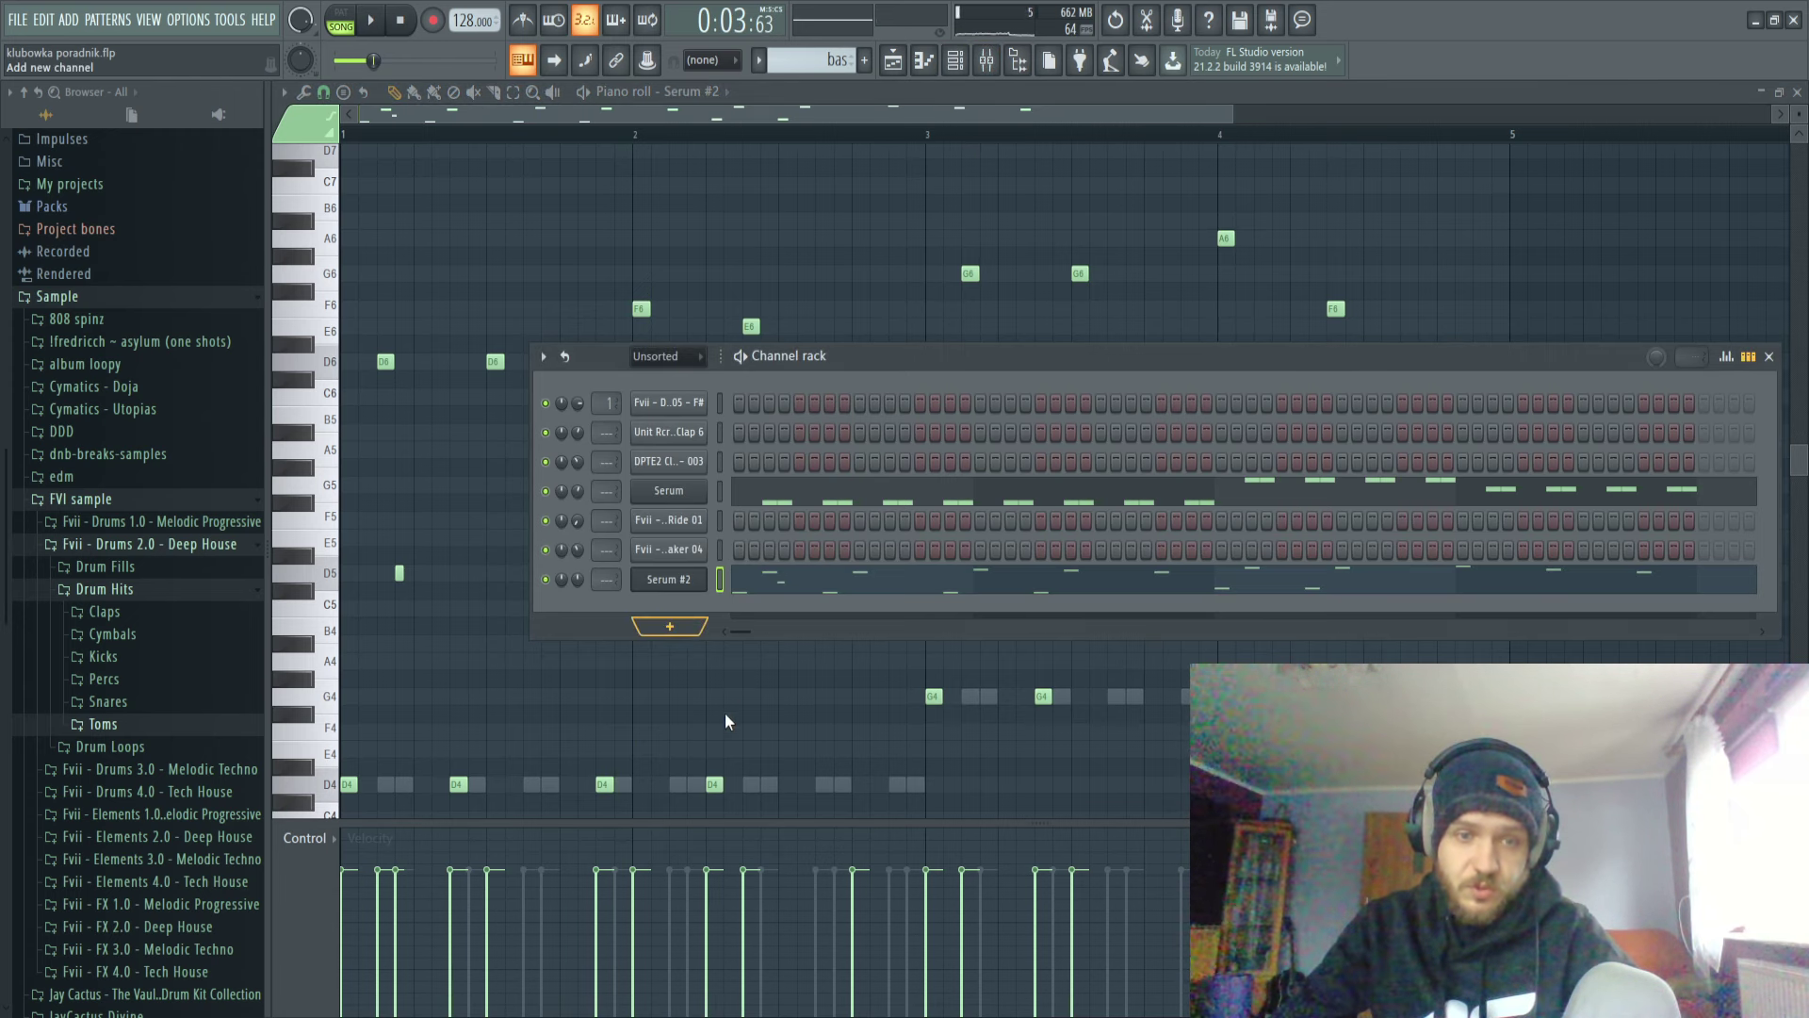
left_click(714, 925)
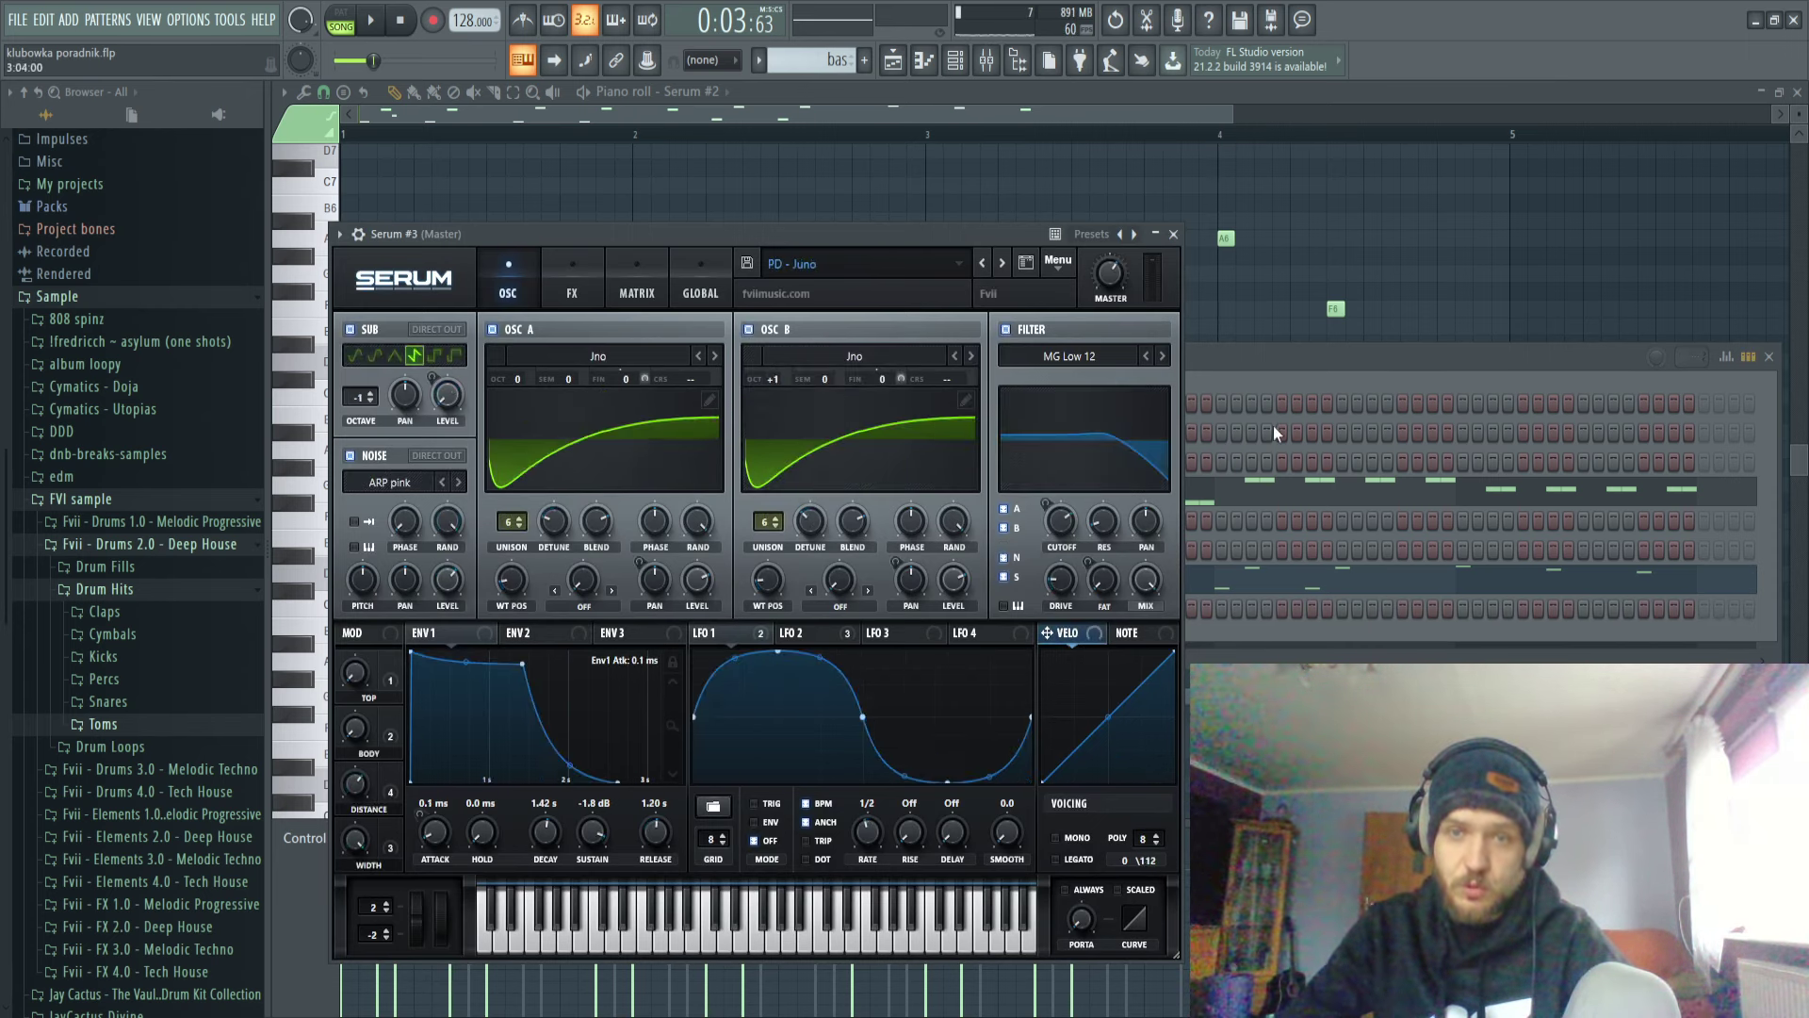
key("space")
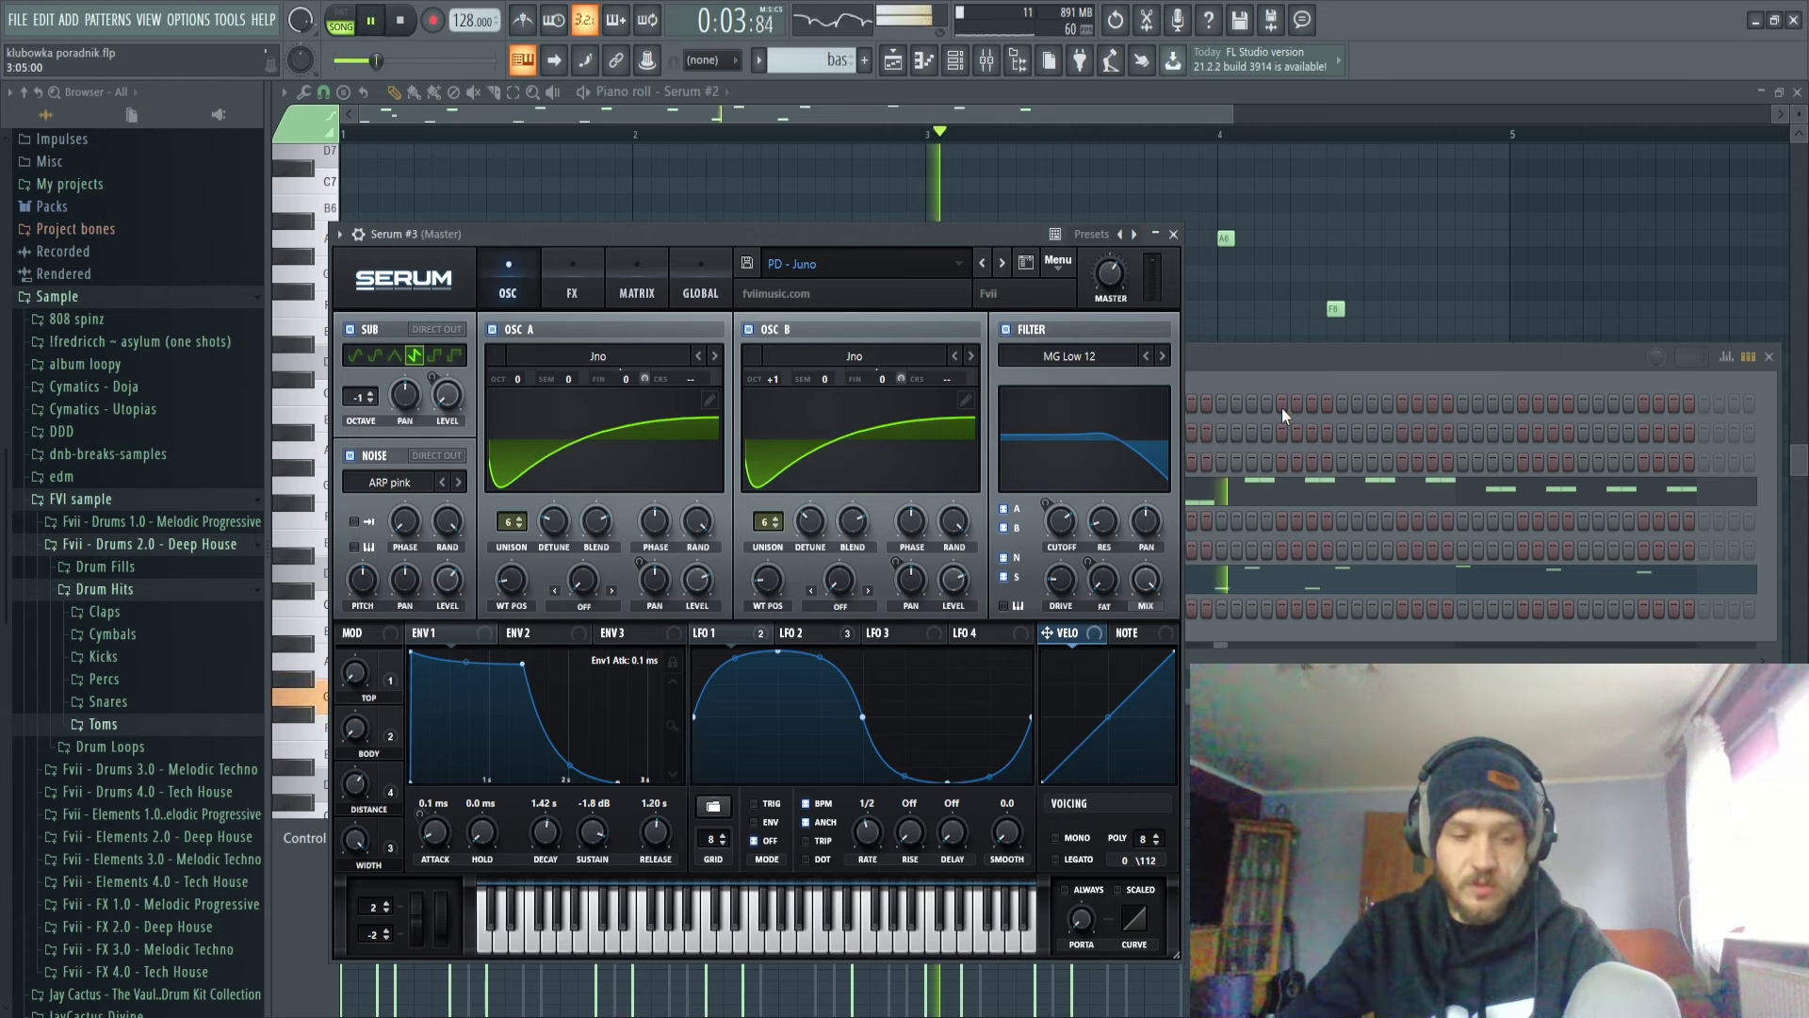
key("space")
key("space")
Audition Serum #3's pad and pluck presets over the playing loop and load PD - Confused.
left_click(1002, 263)
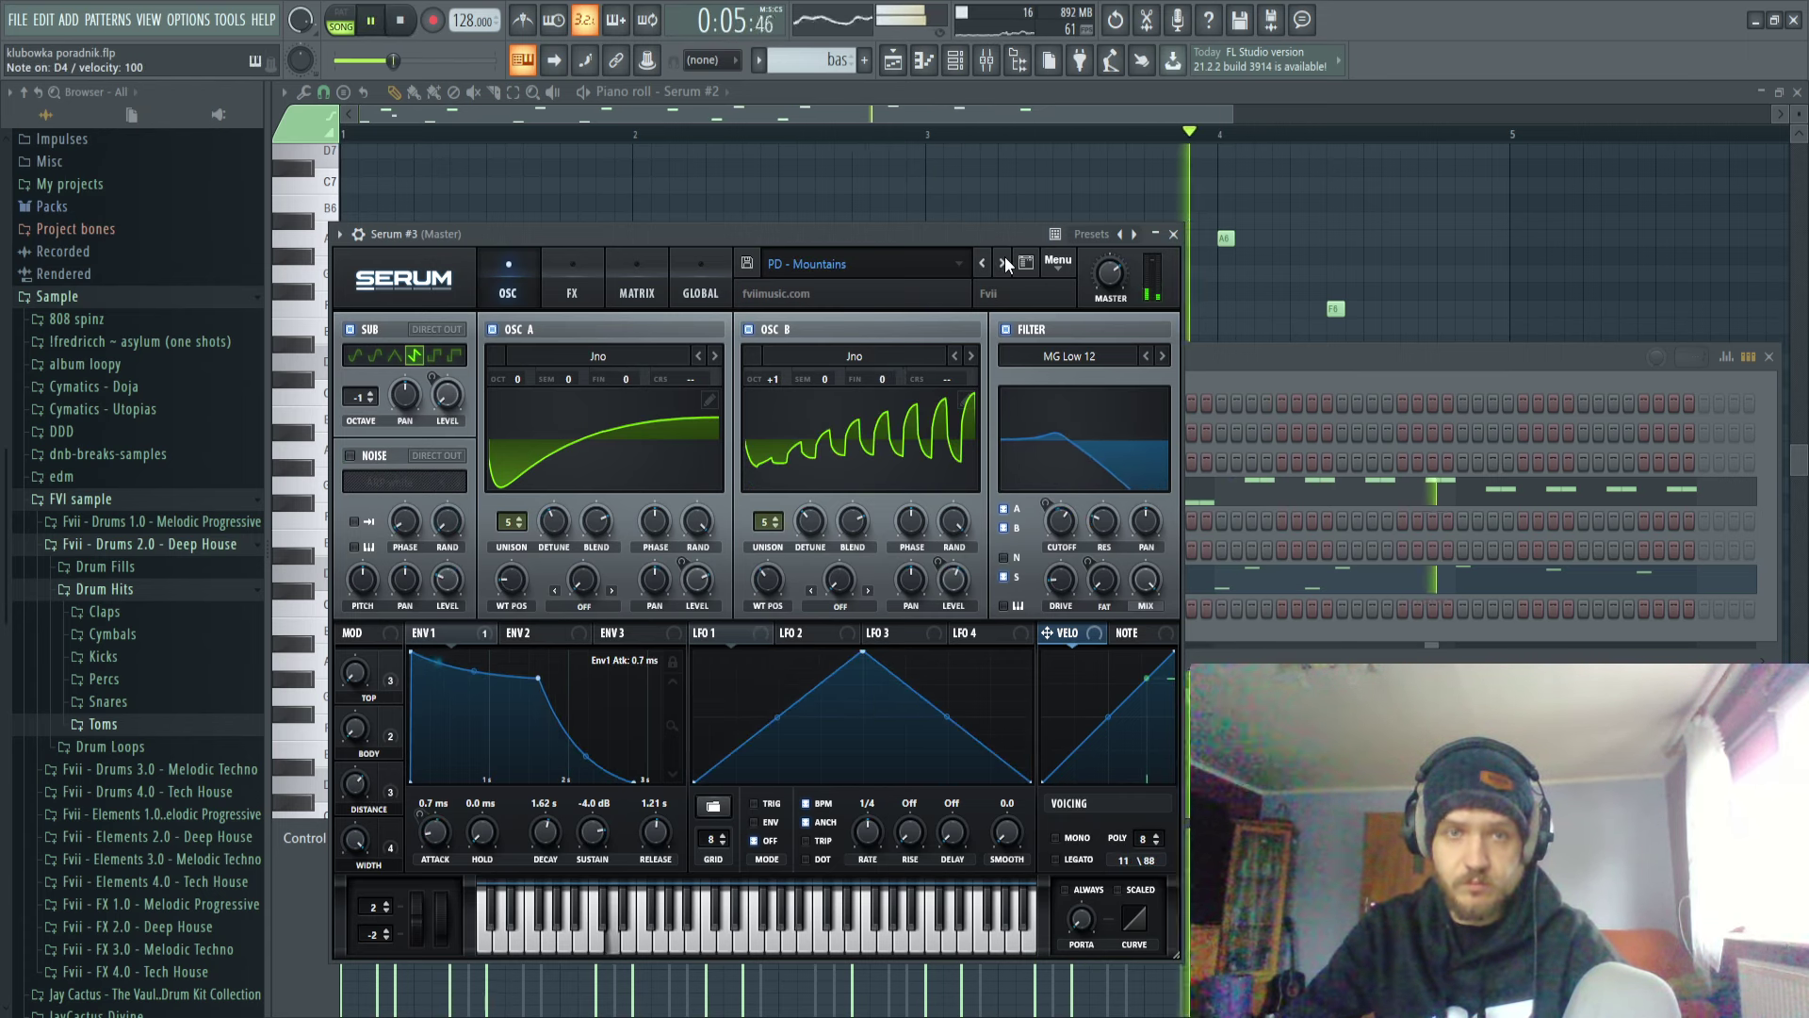
left_click(1004, 263)
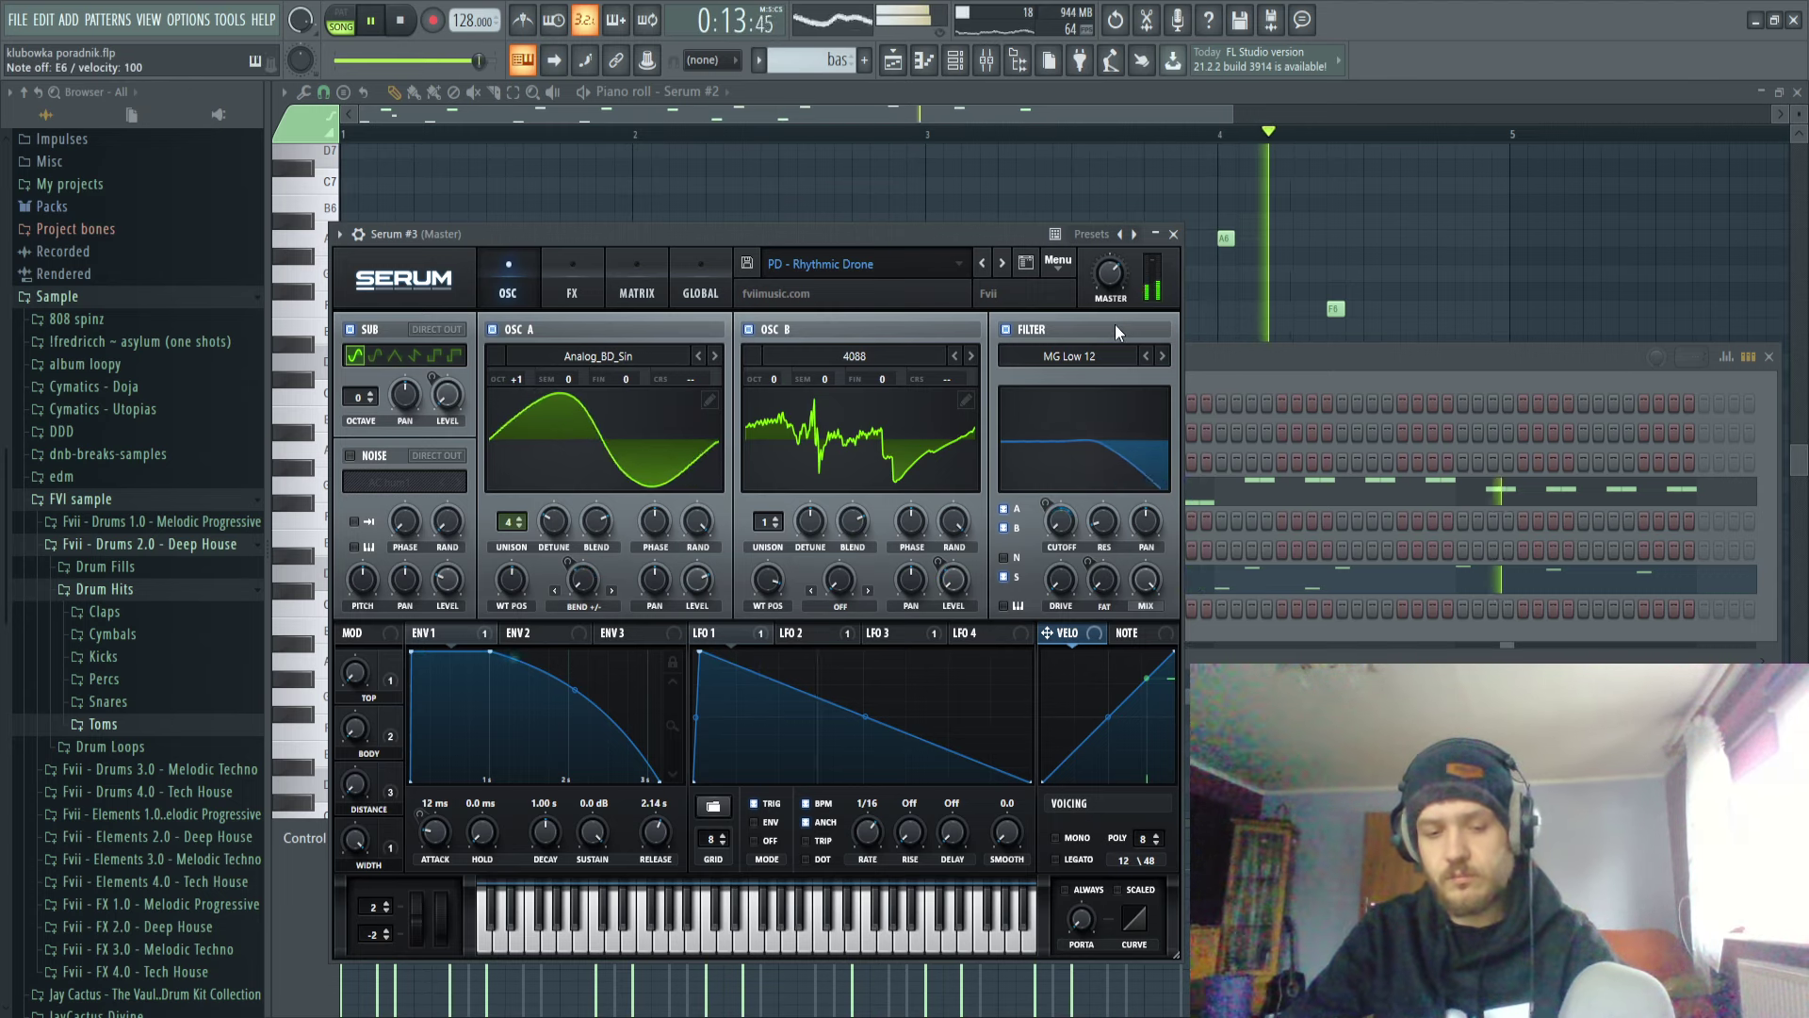
left_click(1003, 263)
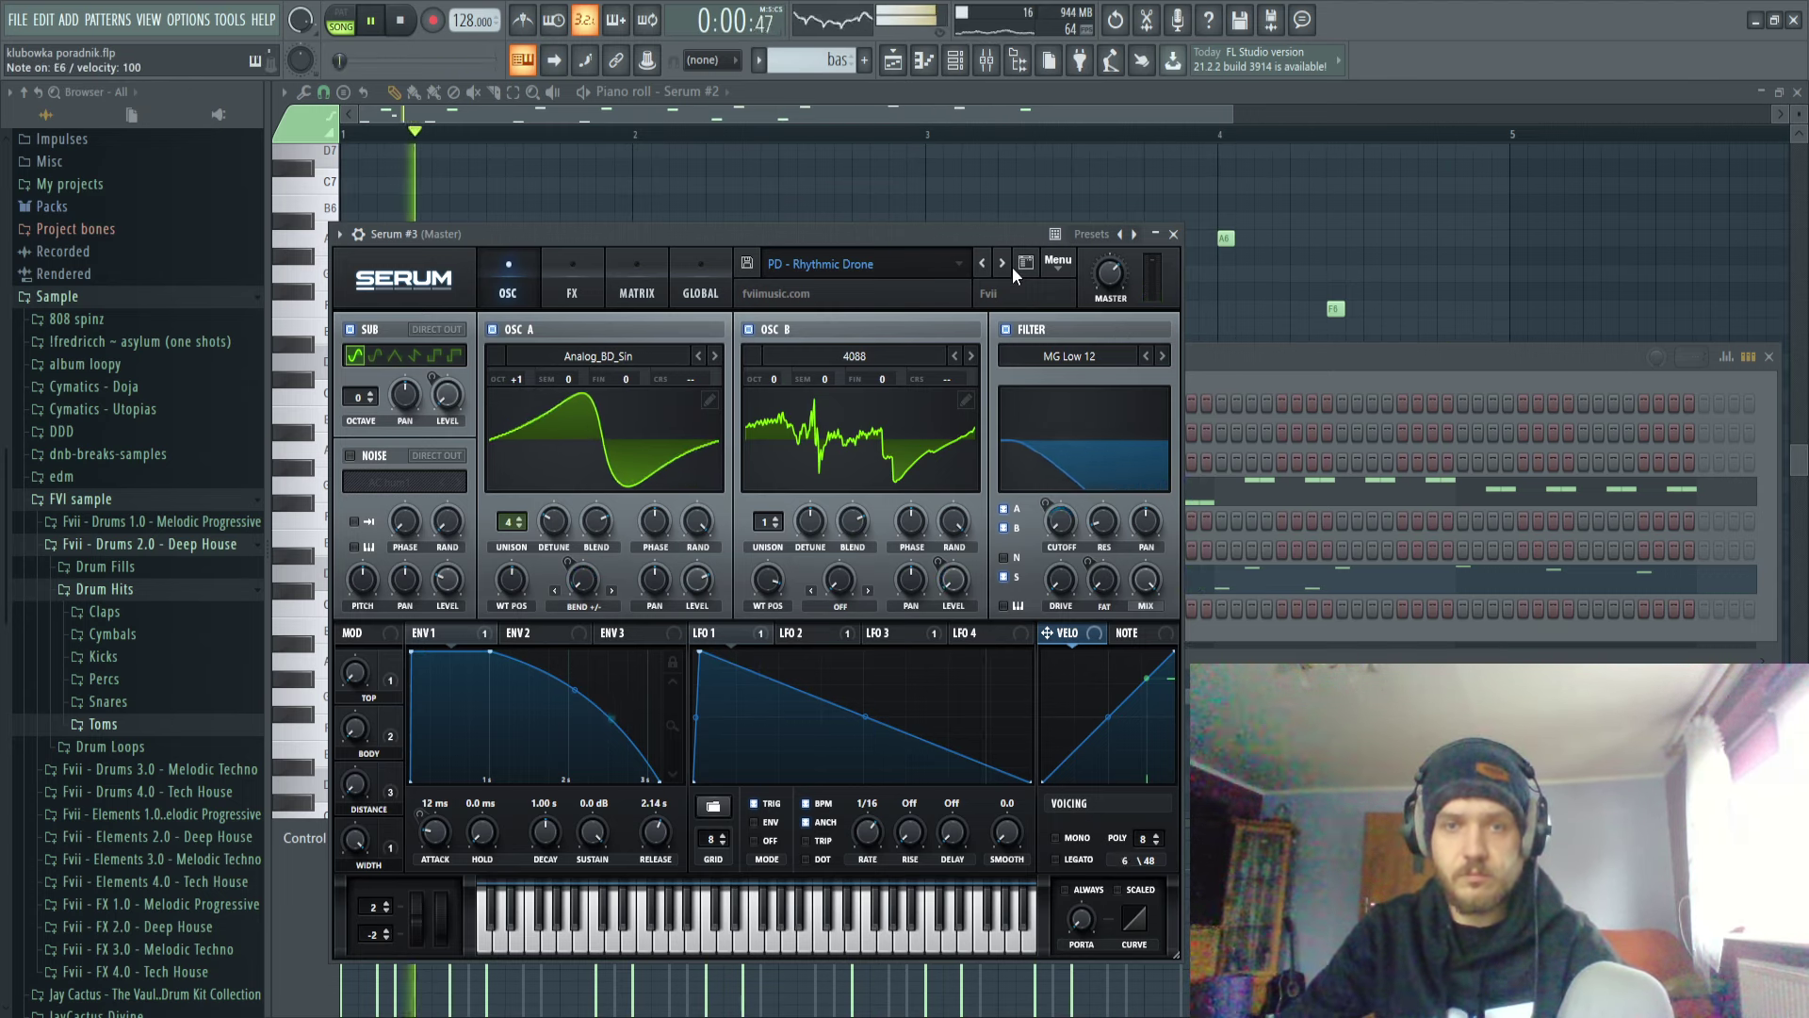
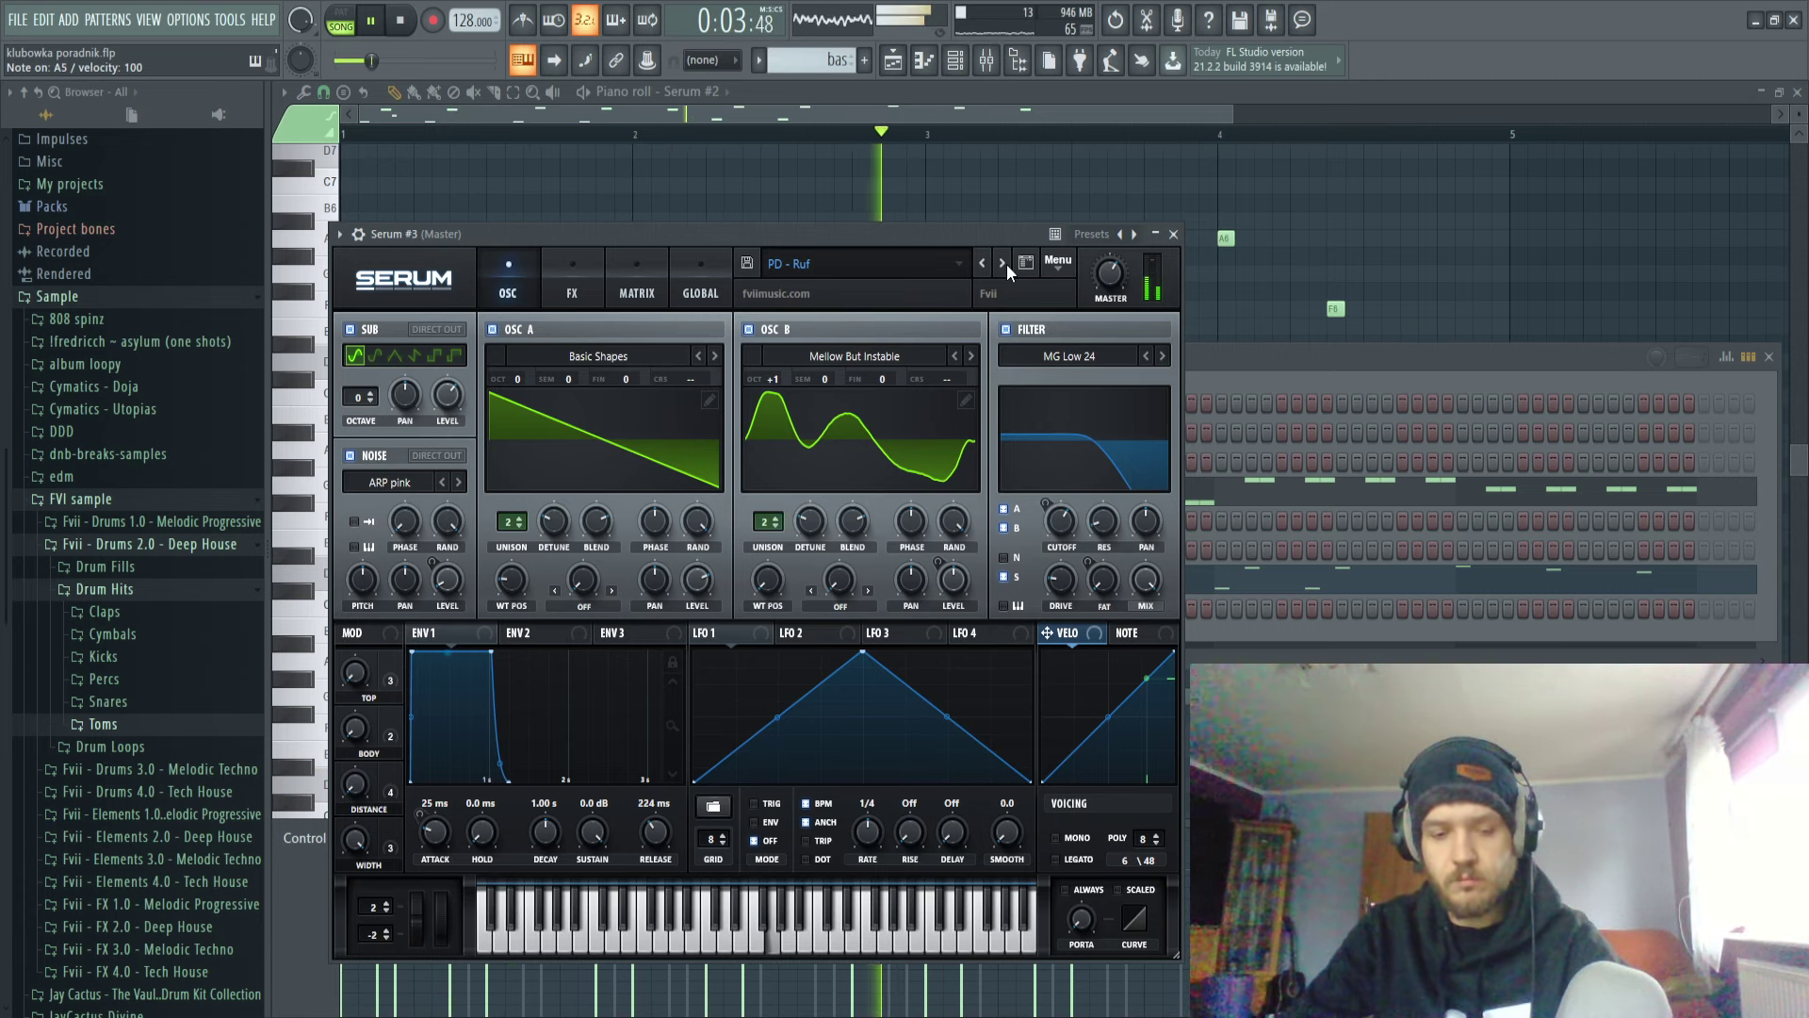
left_click(1008, 260)
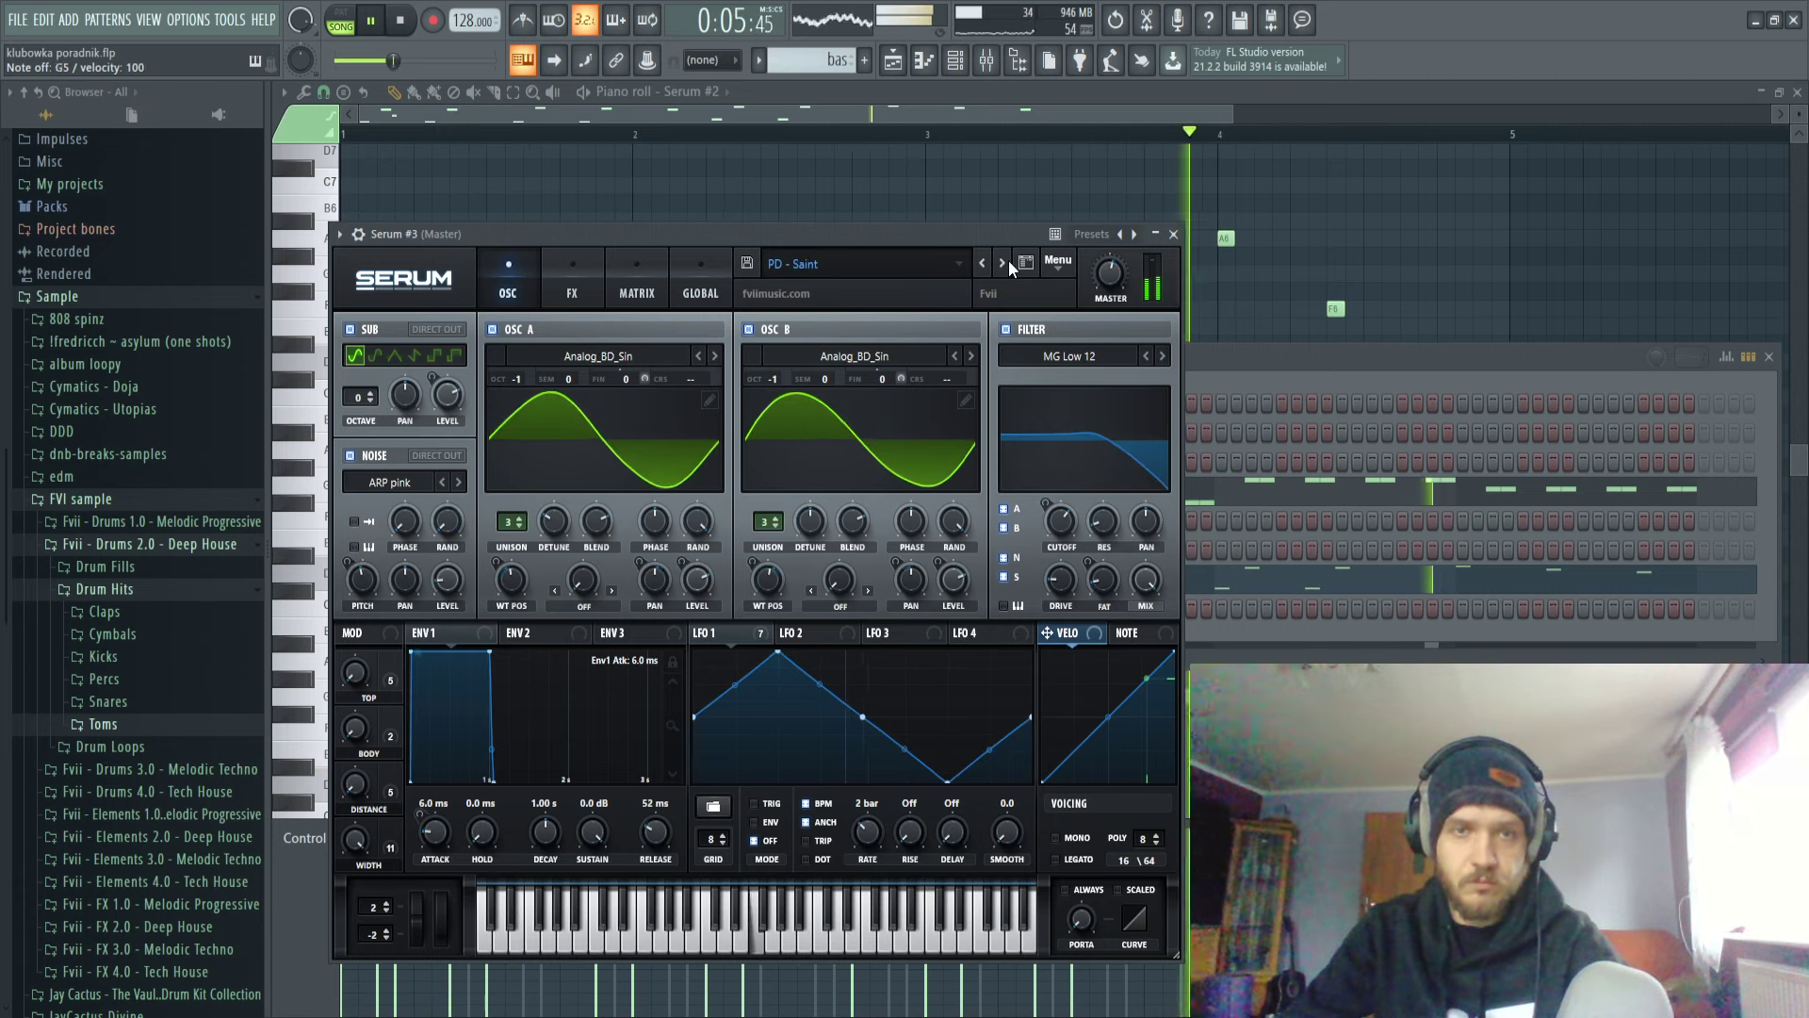
left_click(1008, 261)
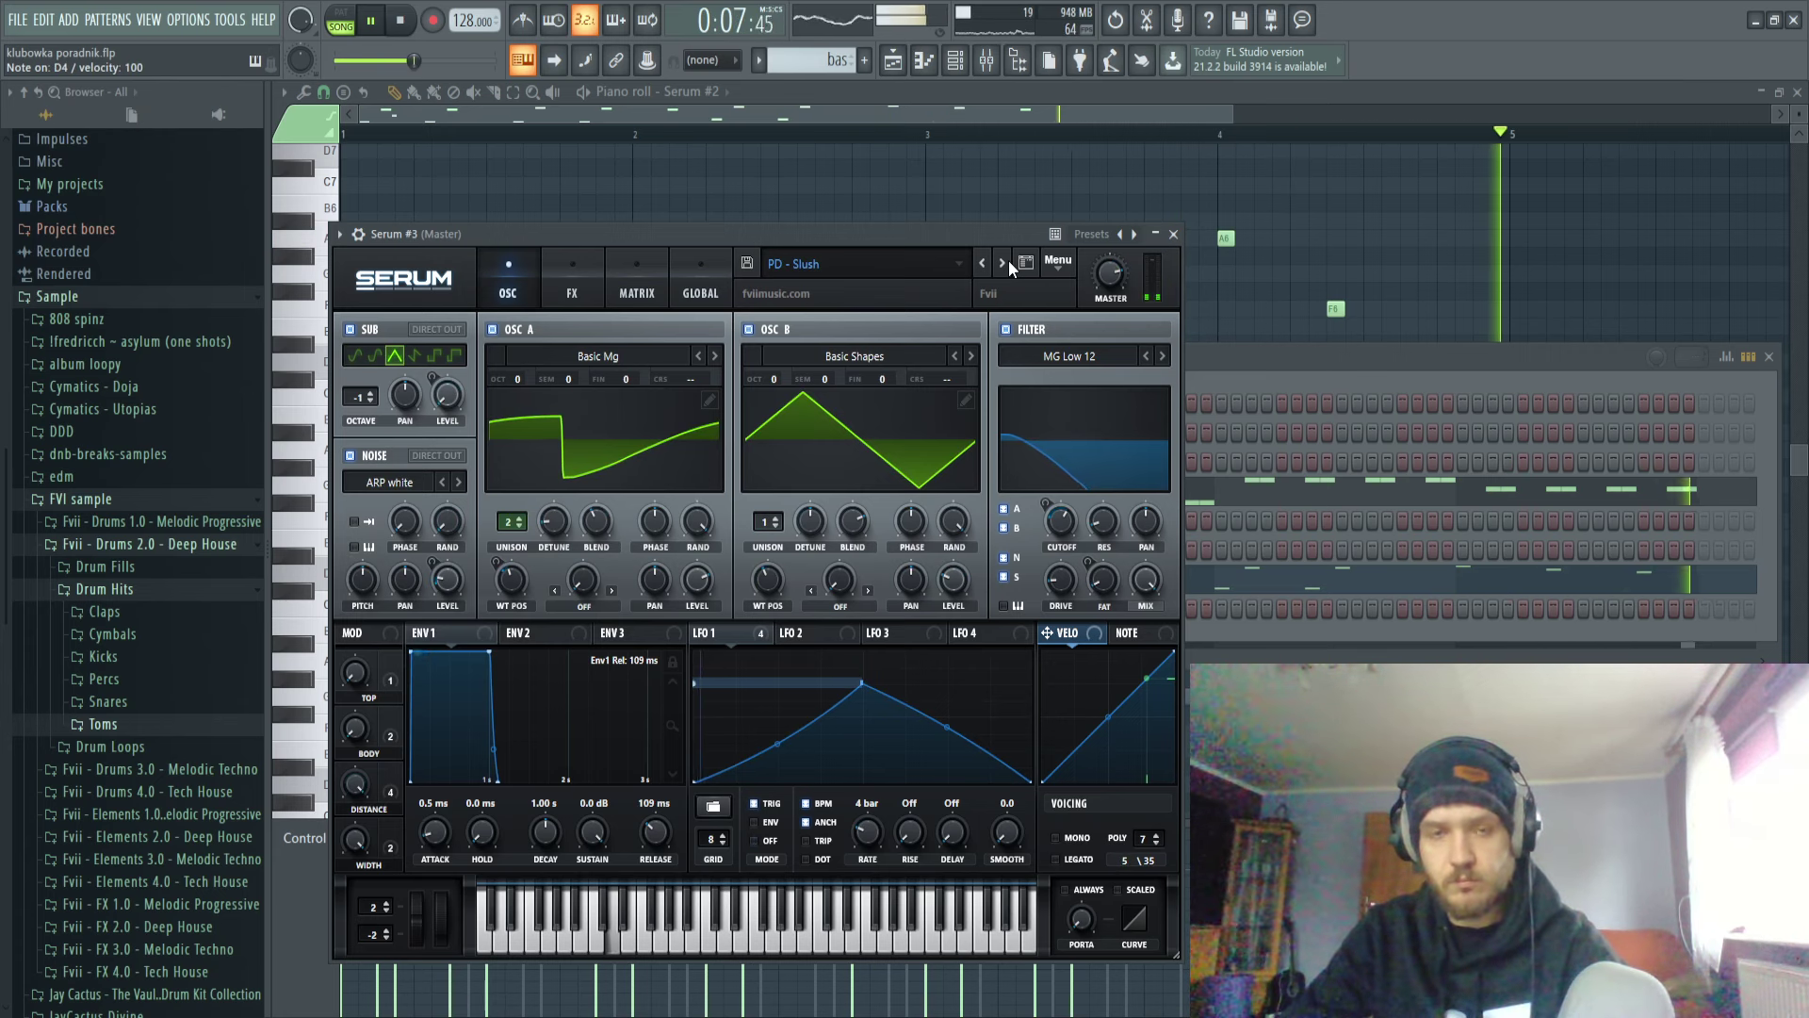
left_click(1008, 260)
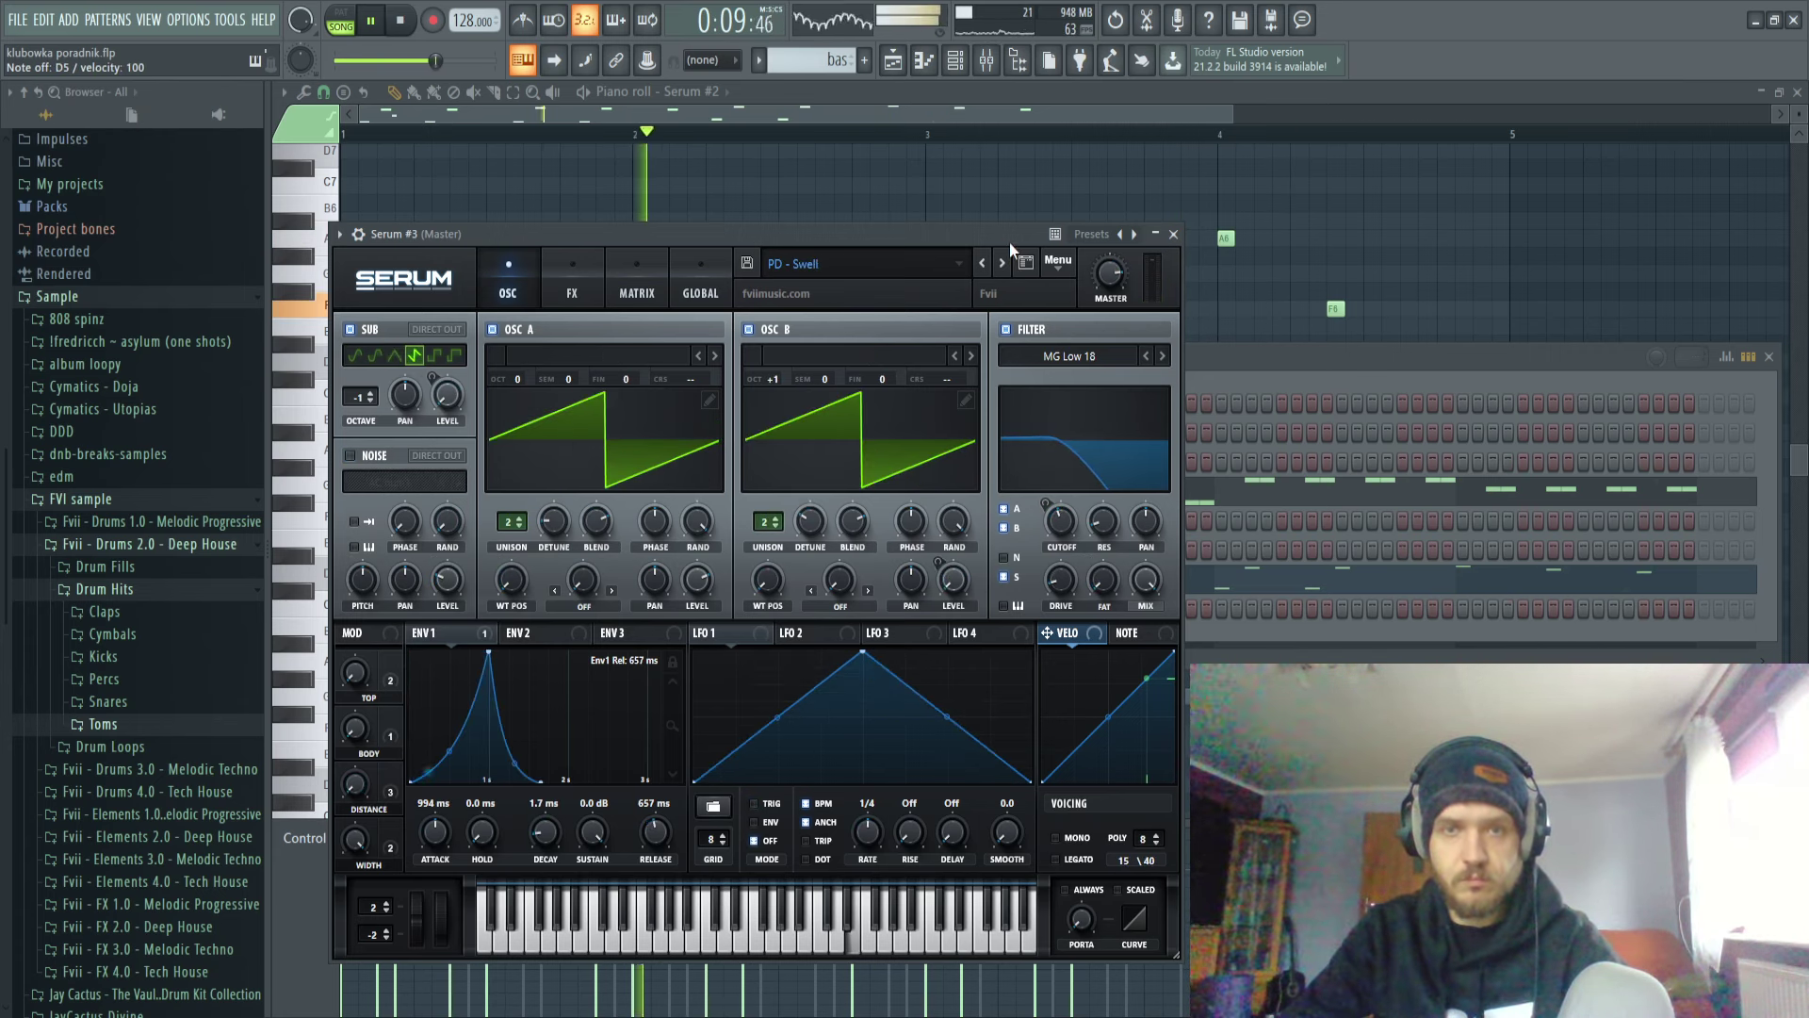
left_click(1002, 262)
left_click(1003, 261)
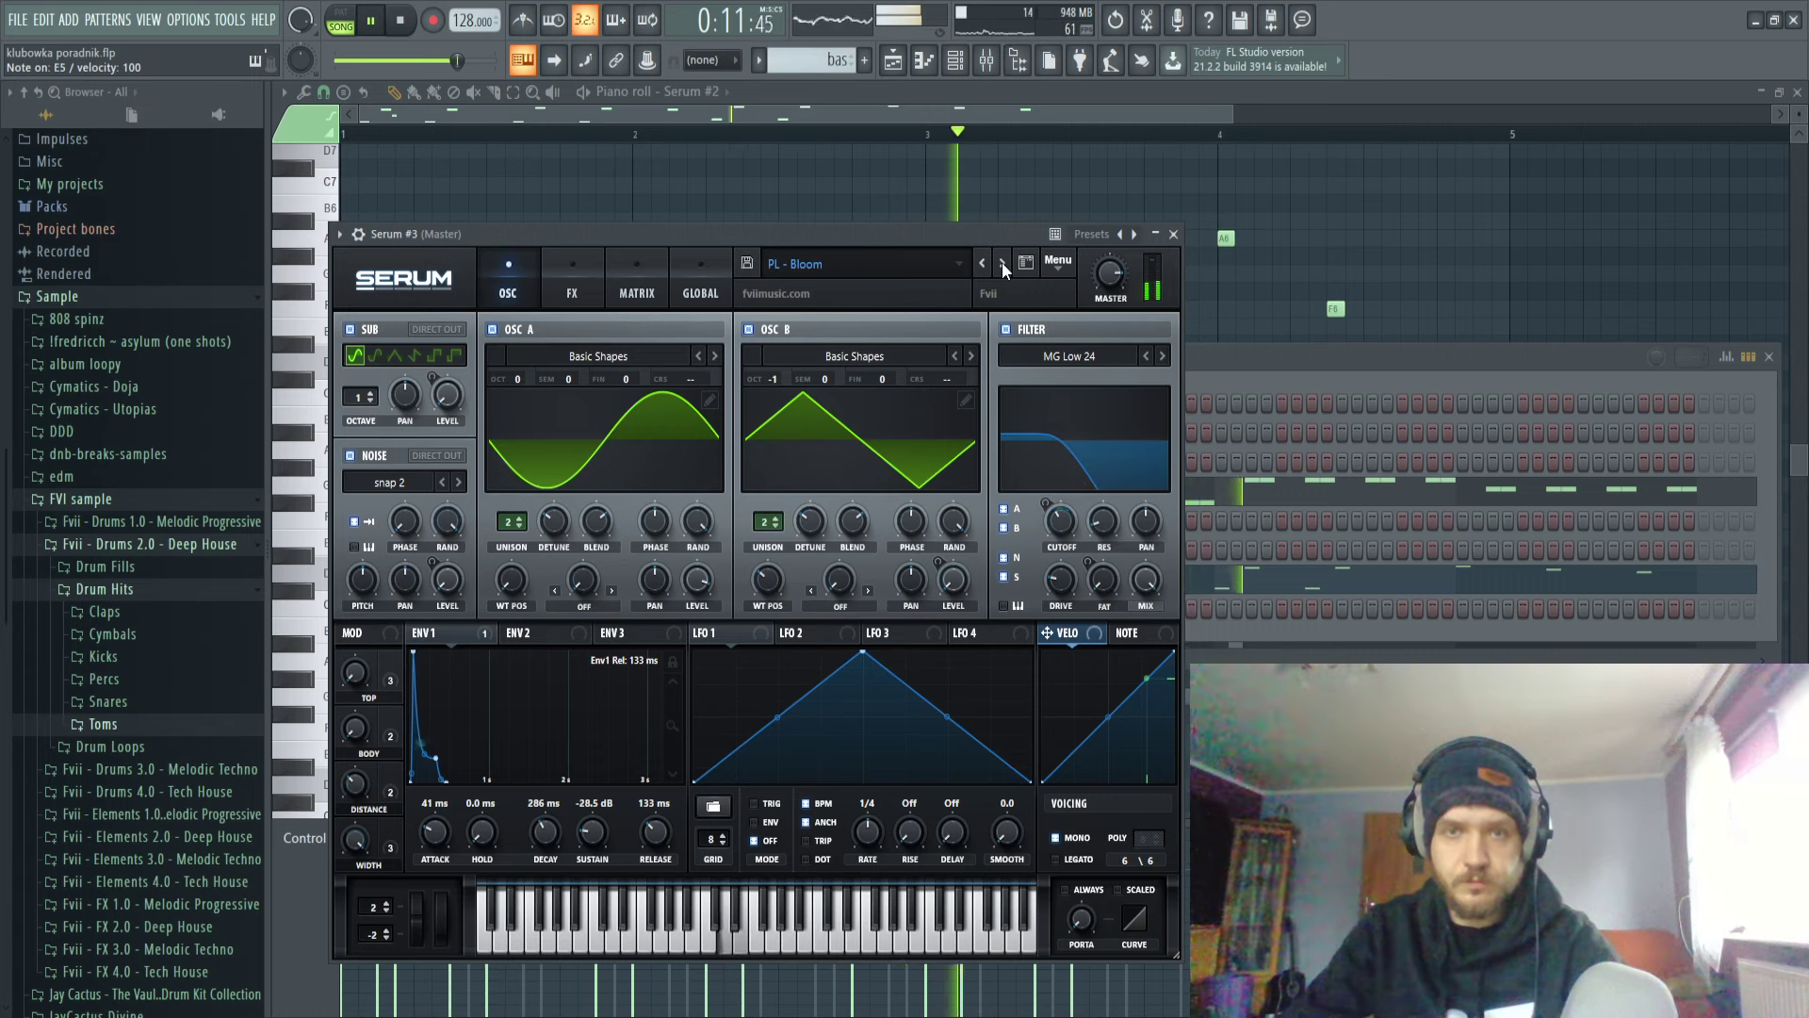
left_click(1003, 262)
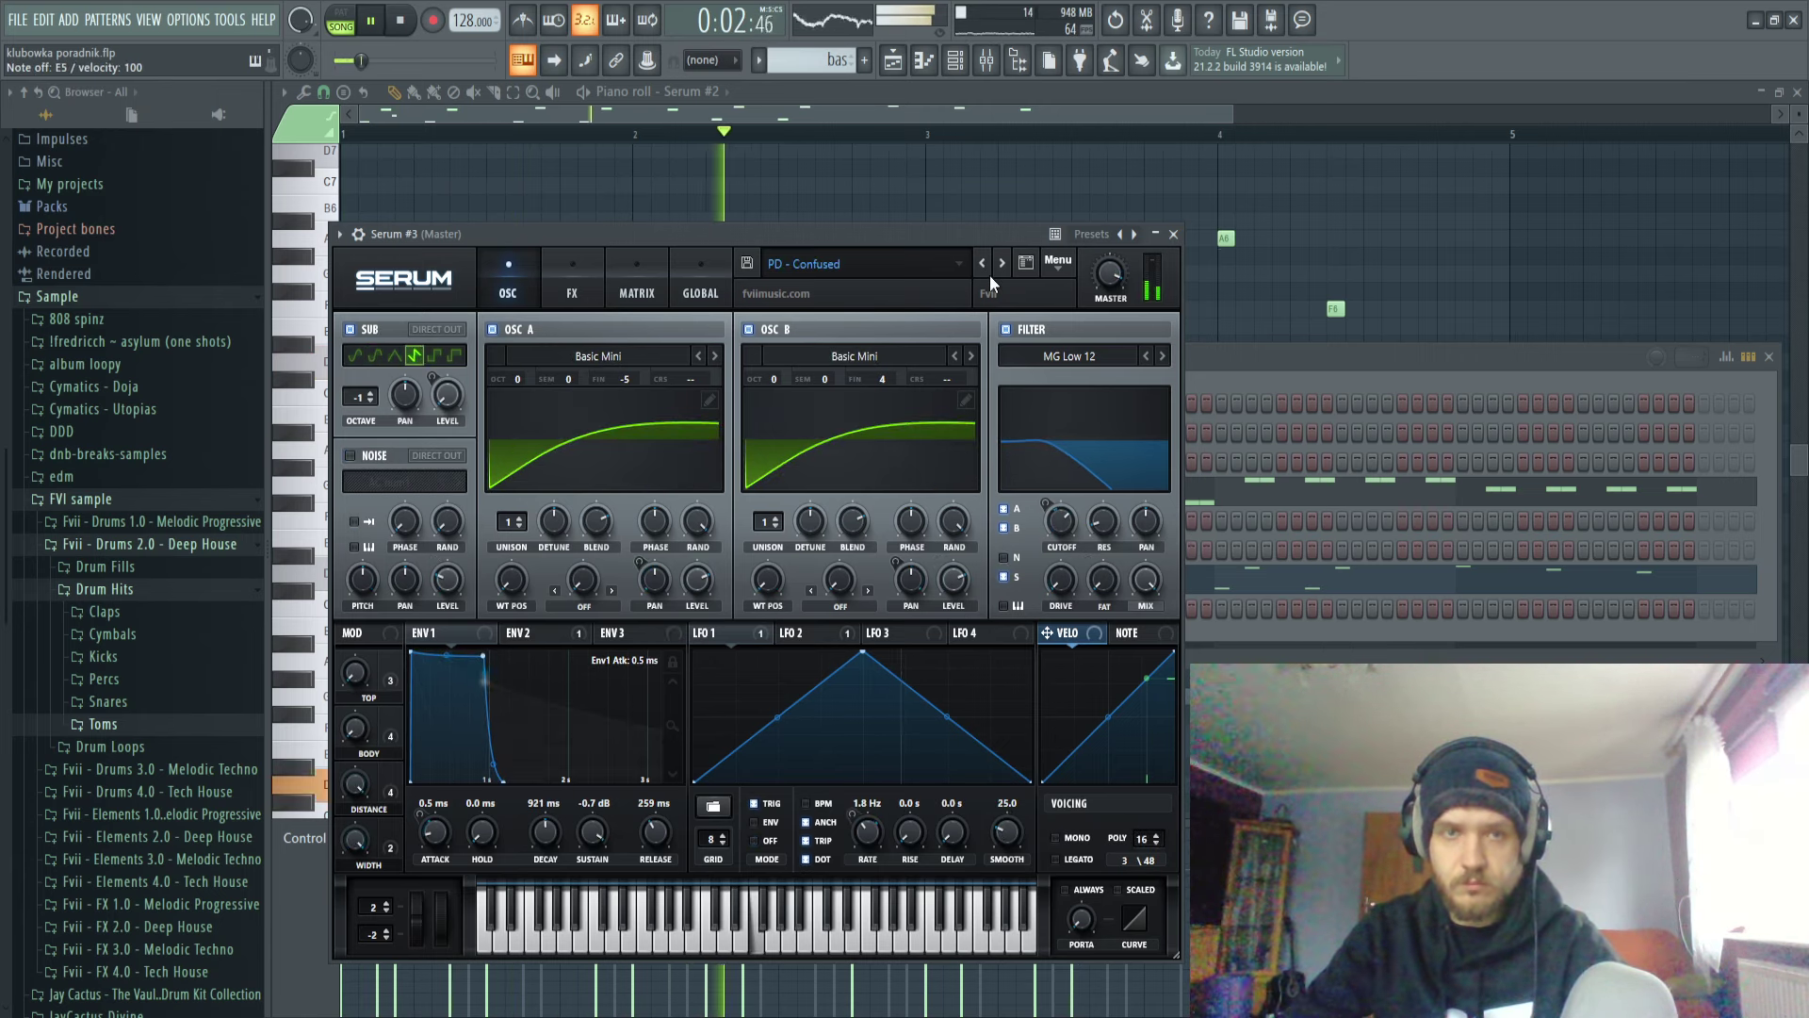
In Serum #3's piano roll, draw sustained notes: D4 across bars 1–2, G4 across bar 3, and F4 across bar 4.
left_click(1255, 354)
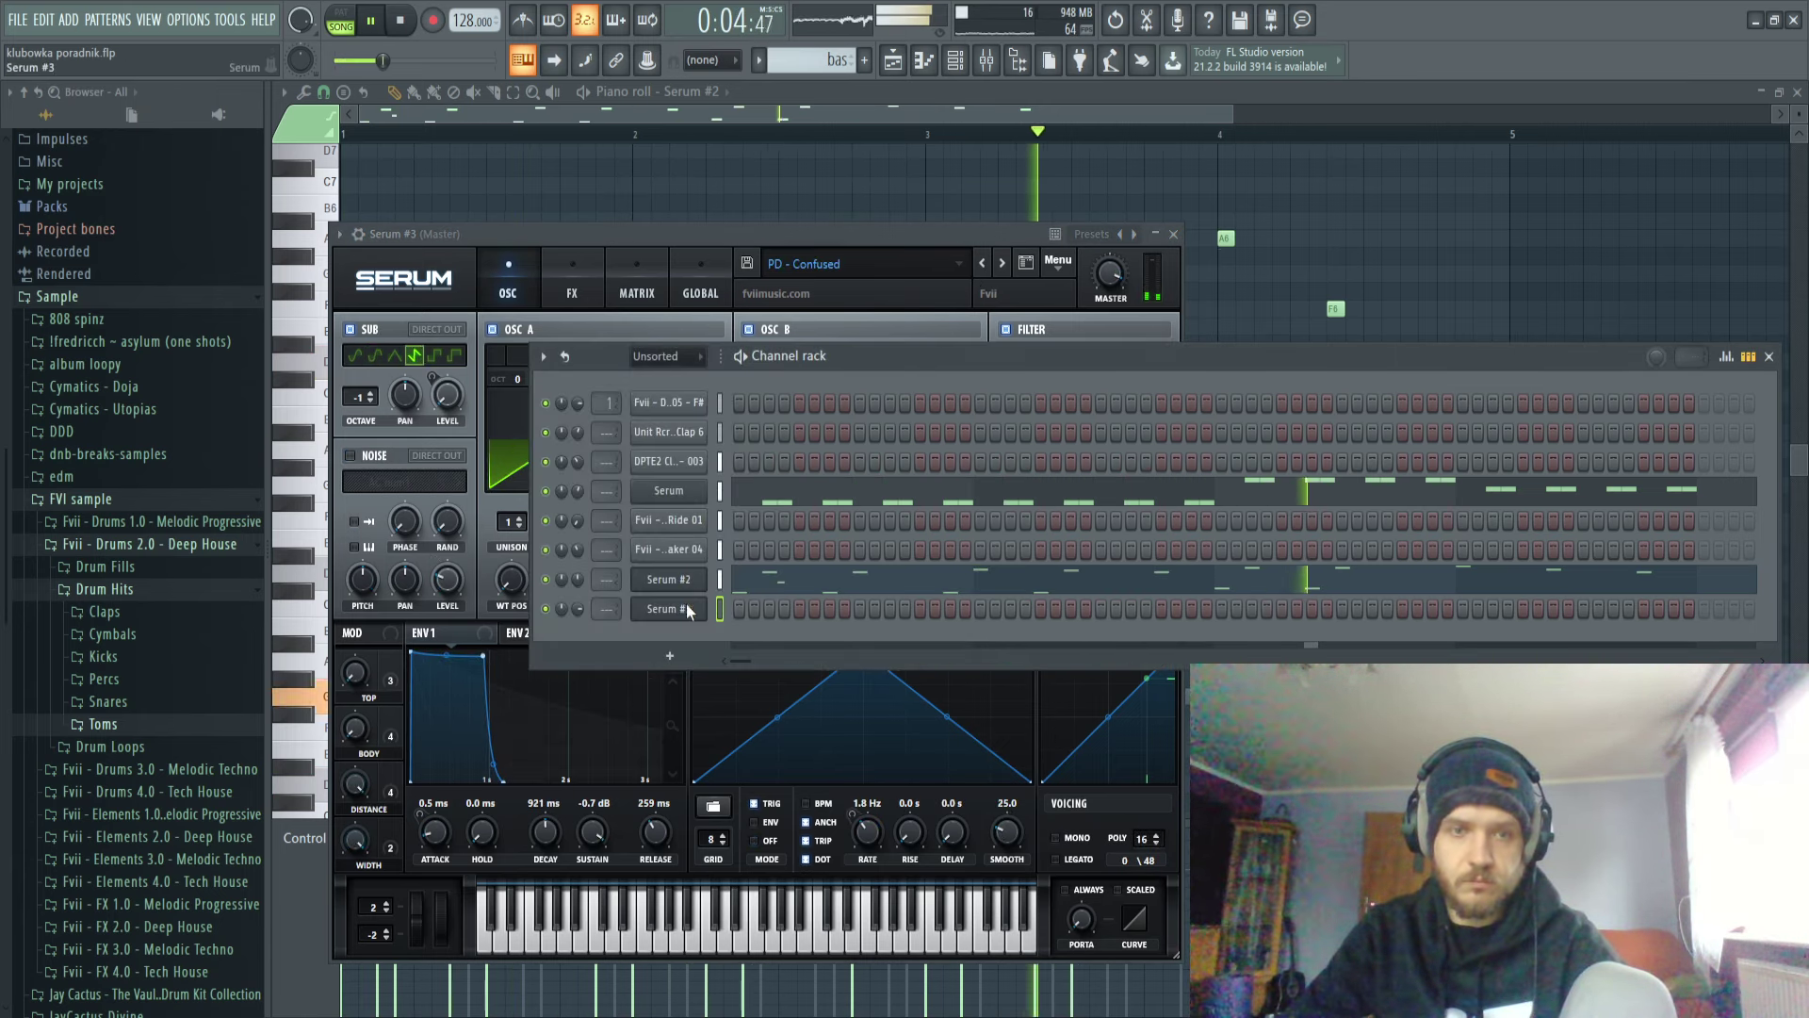
key("F7")
key("space")
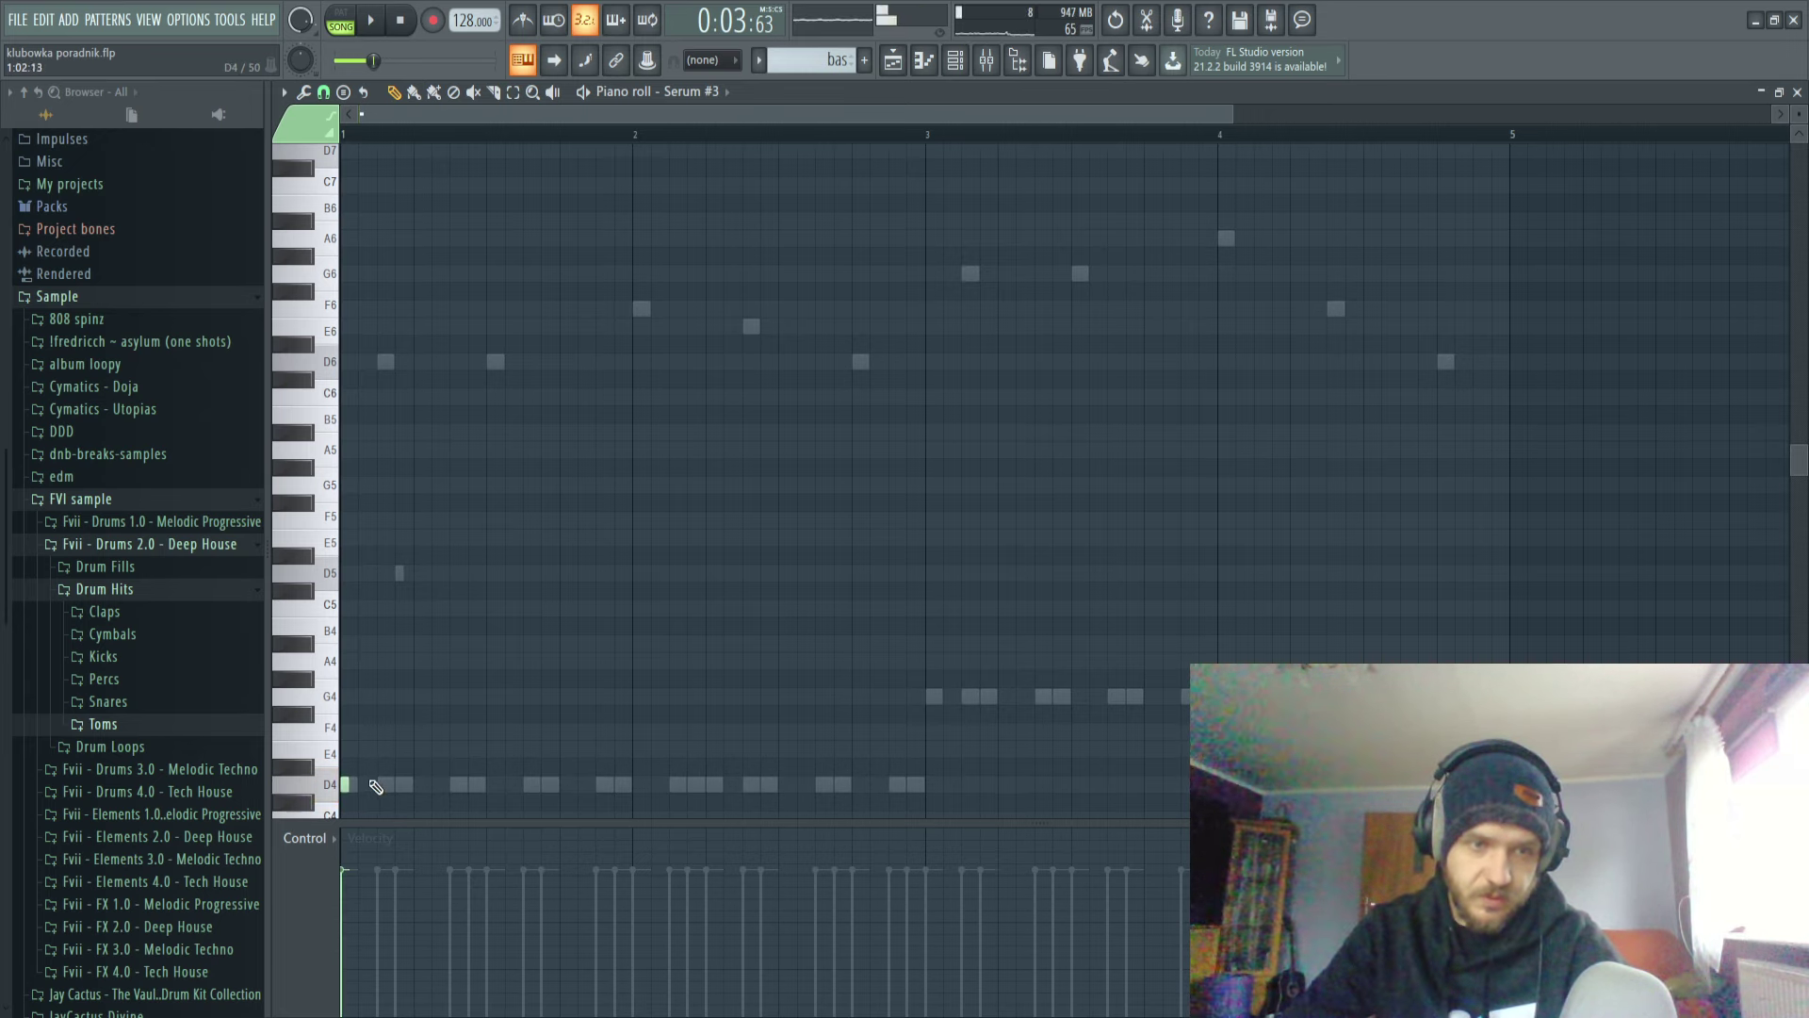
left_click_drag(346, 784, 910, 770)
left_click(939, 699)
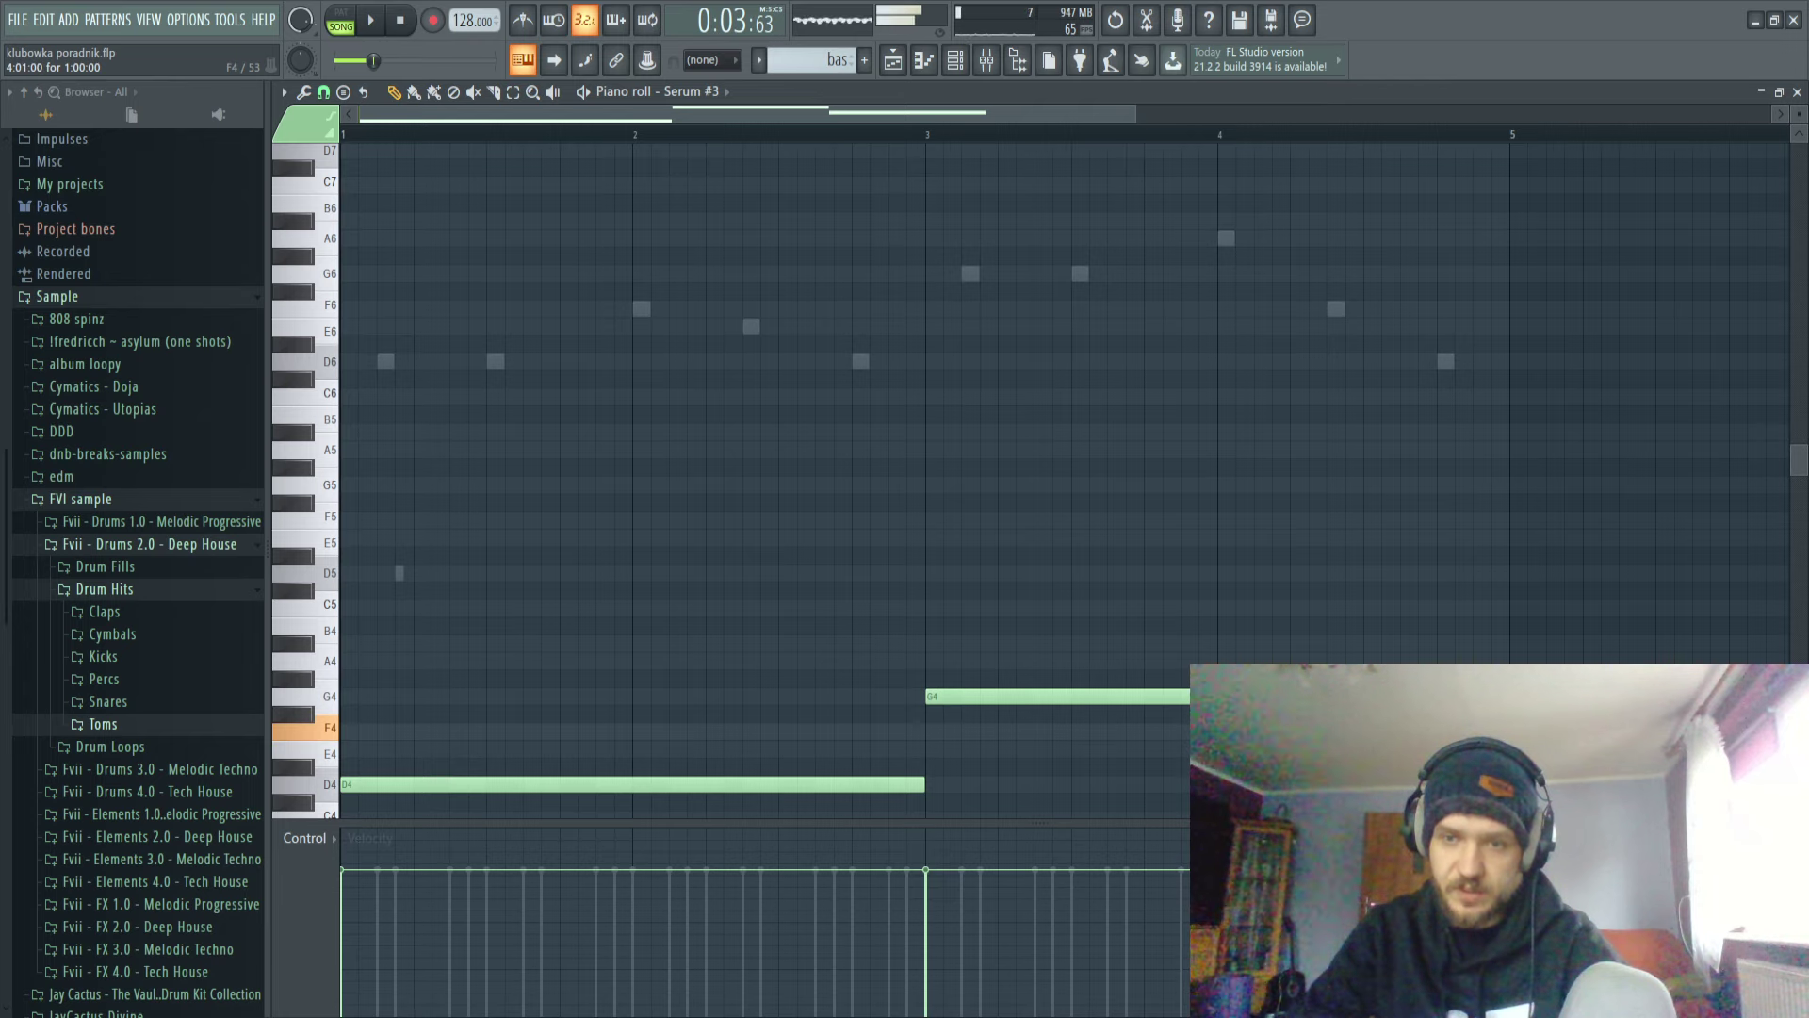
key("space")
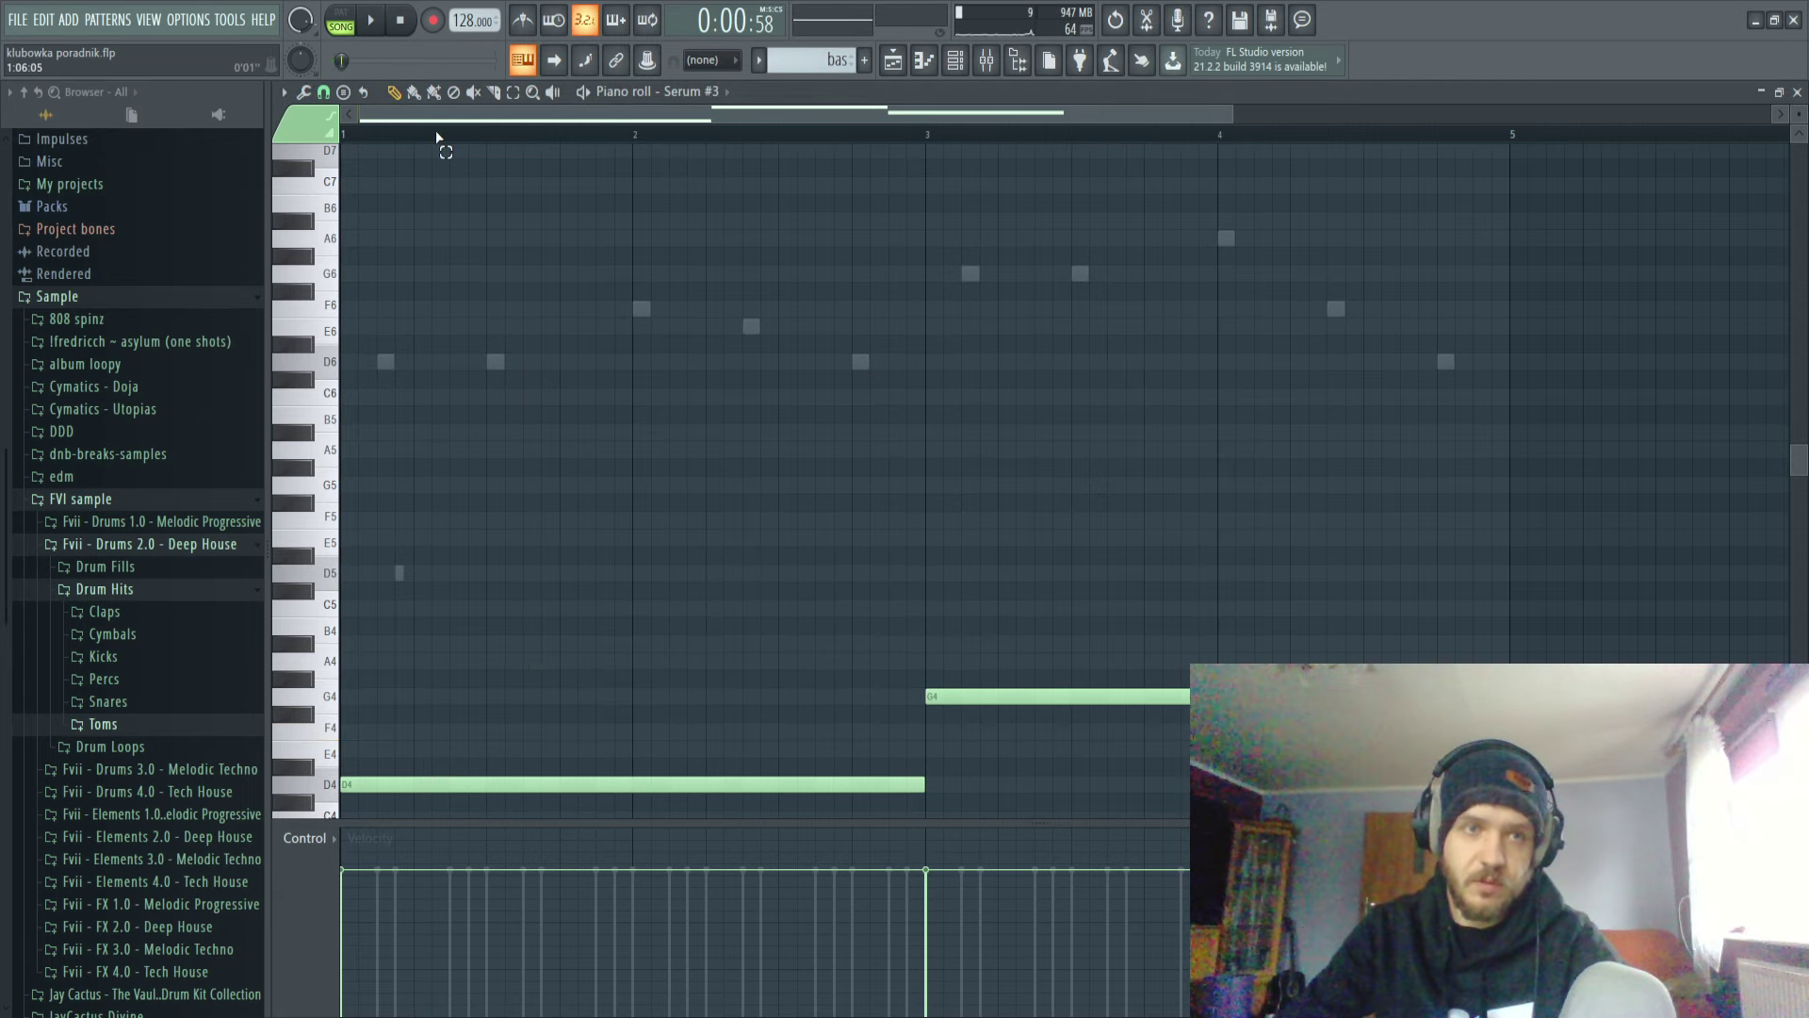
Play the pattern and lower the Serum #3 channel volume to about 74%.
key("F6")
key("space")
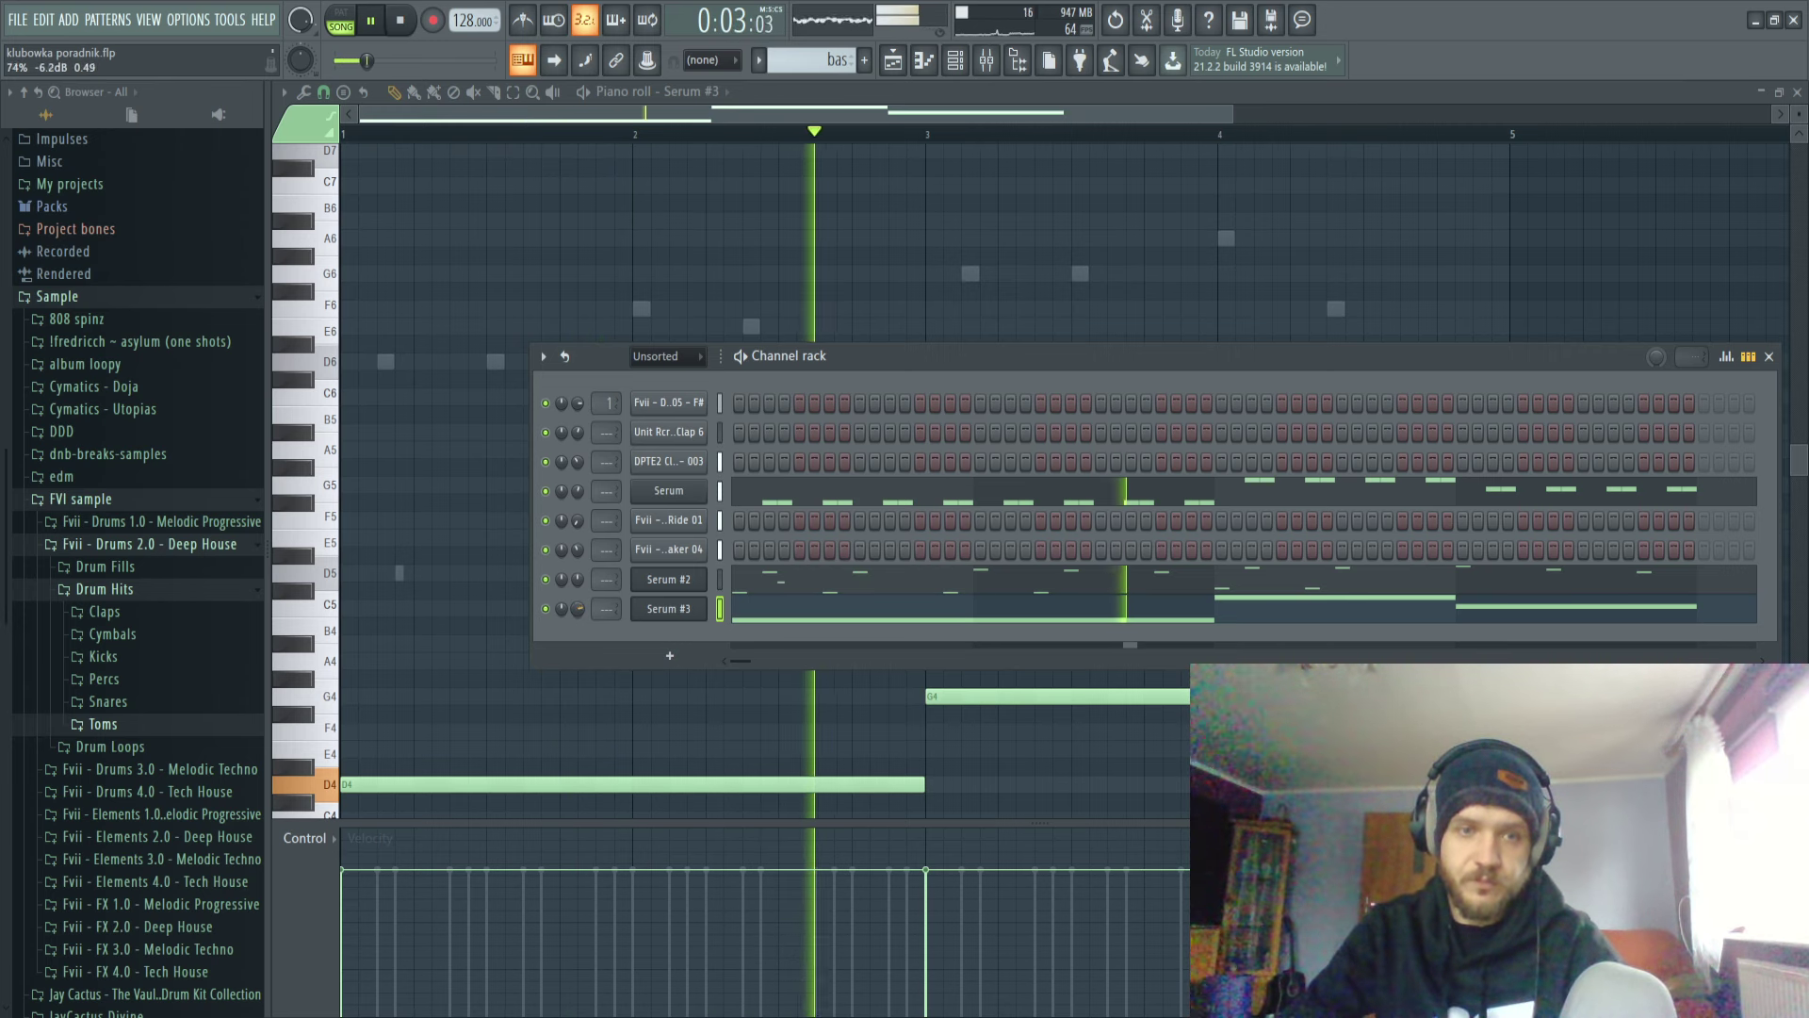
key("space")
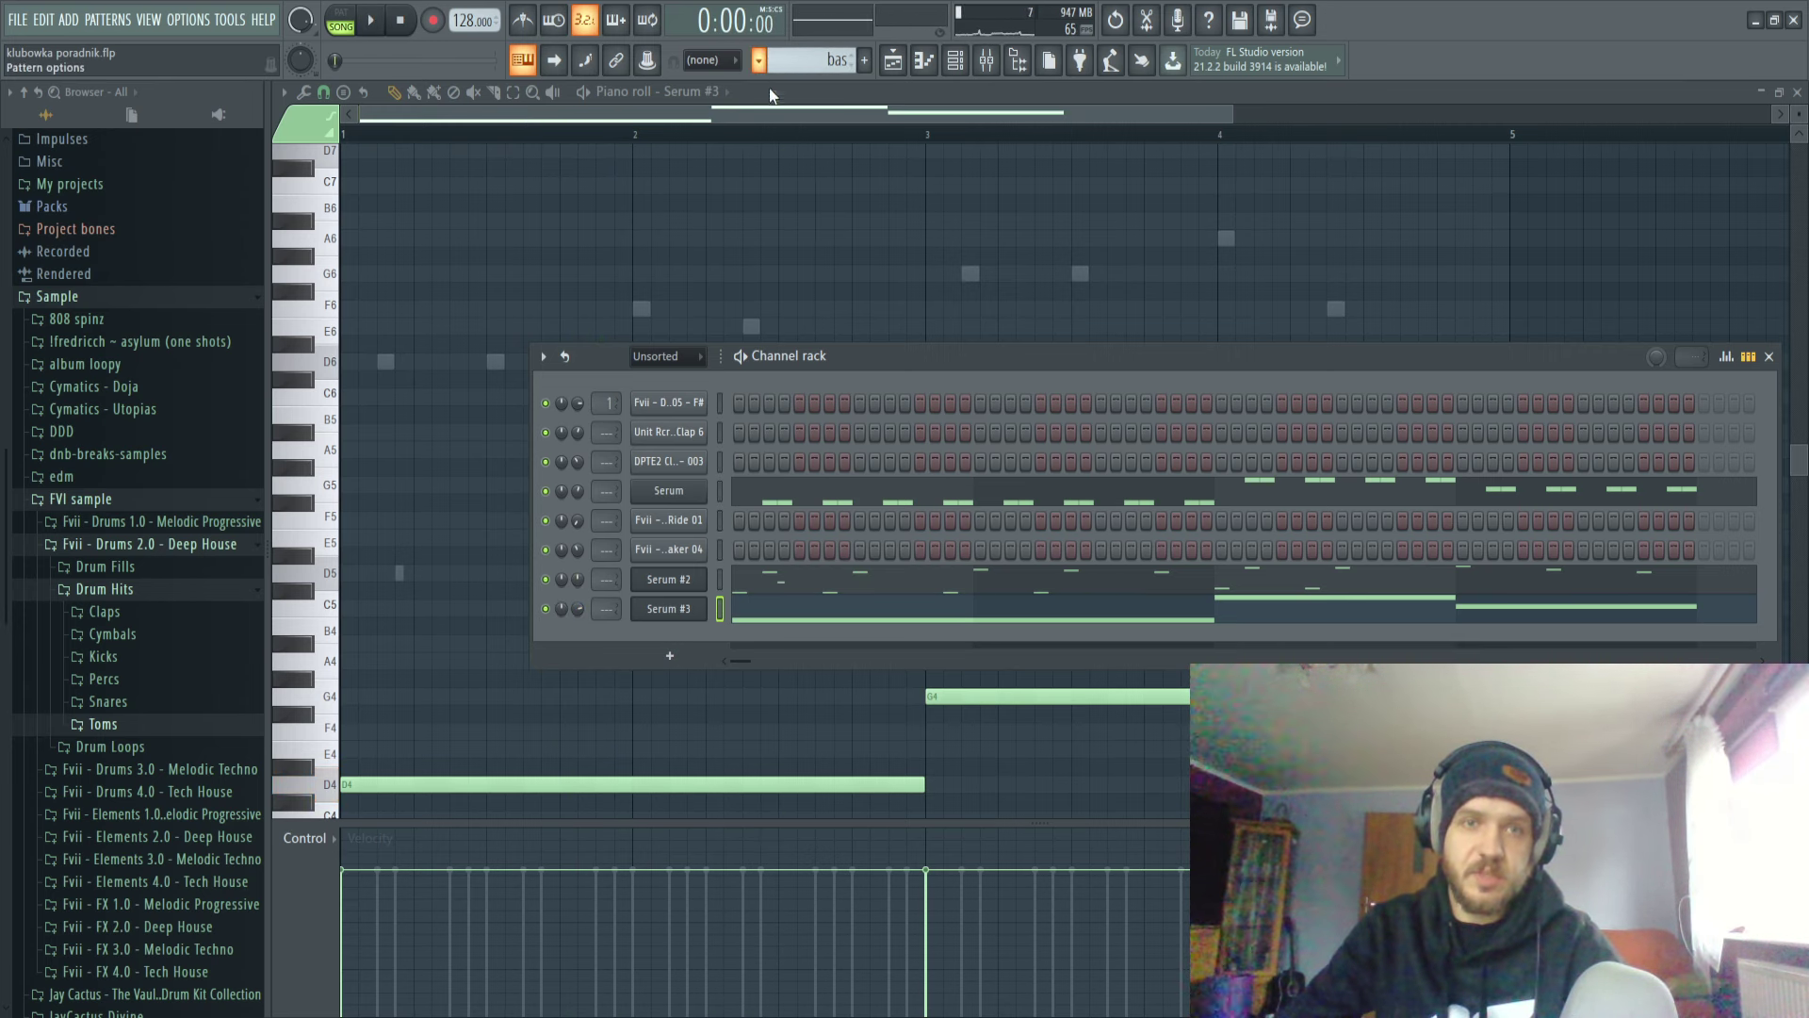
Split the bas pattern by channel and show the playlist.
left_click(968, 368)
left_click(892, 64)
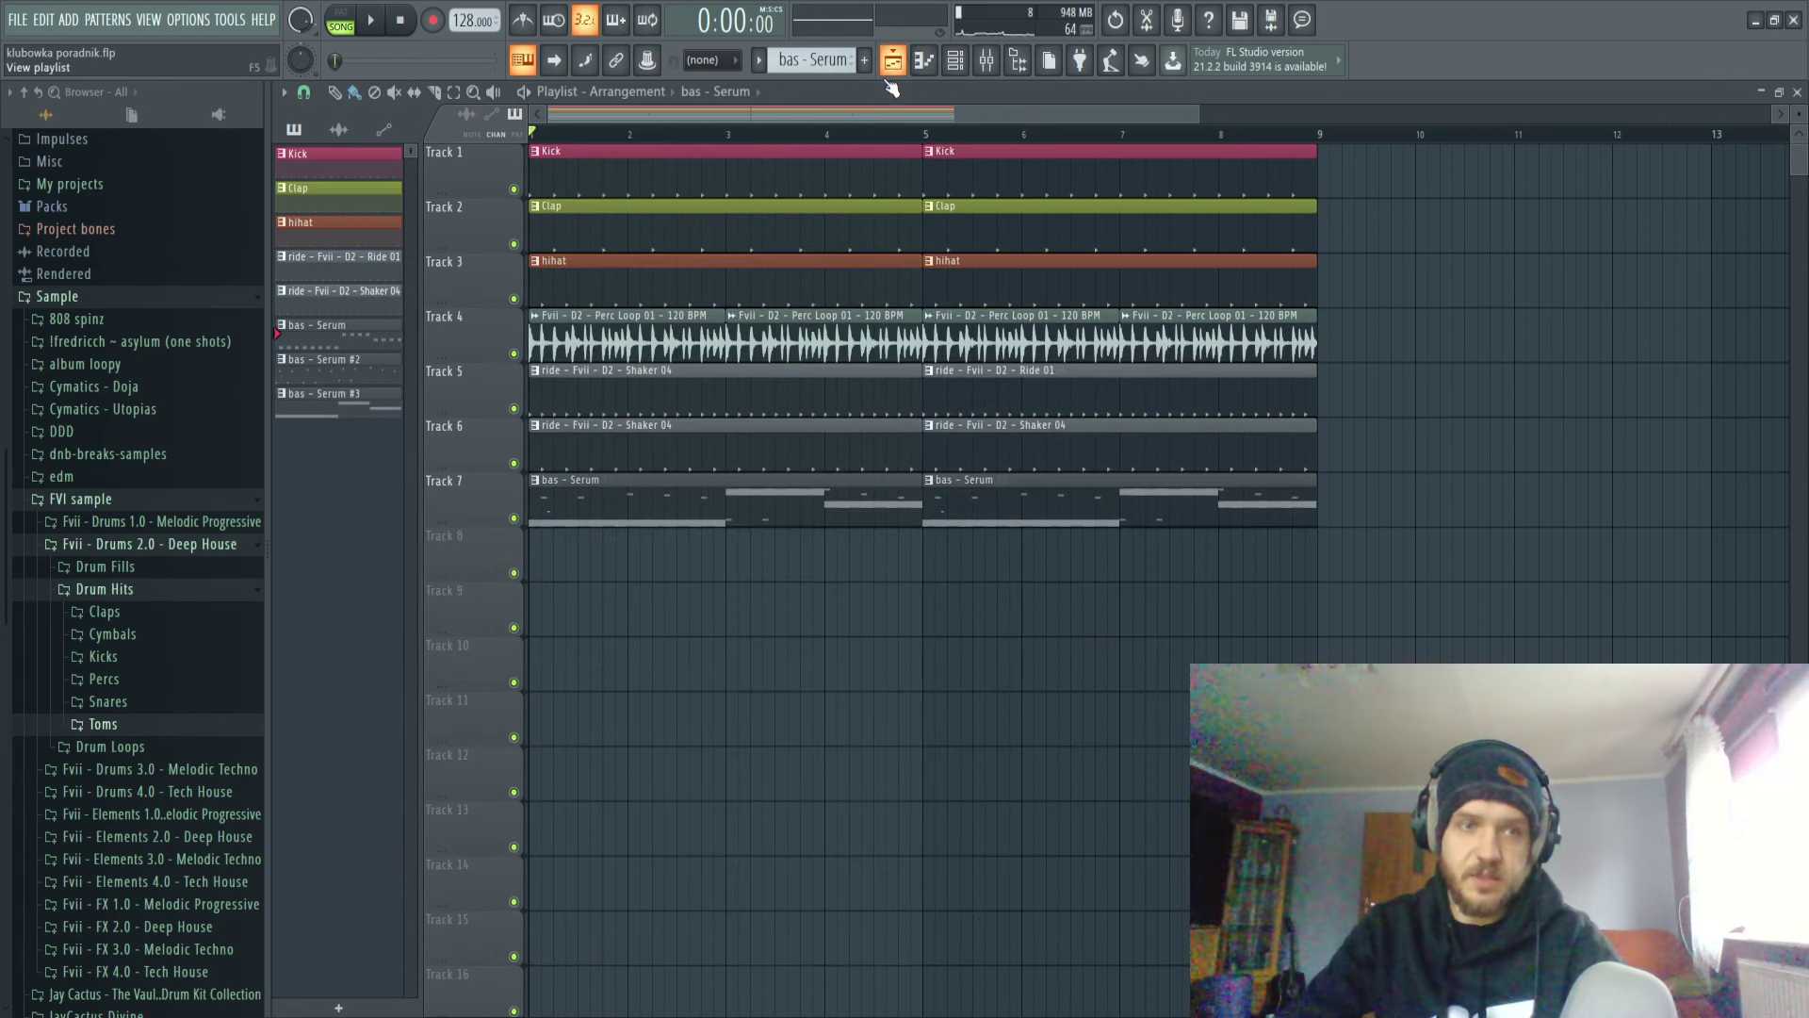
Arrange both sets of split bas clips with Serum #3 on Track 7, Serum #2 on Track 8 and Serum on Track 9.
left_click_drag(646, 507, 665, 622)
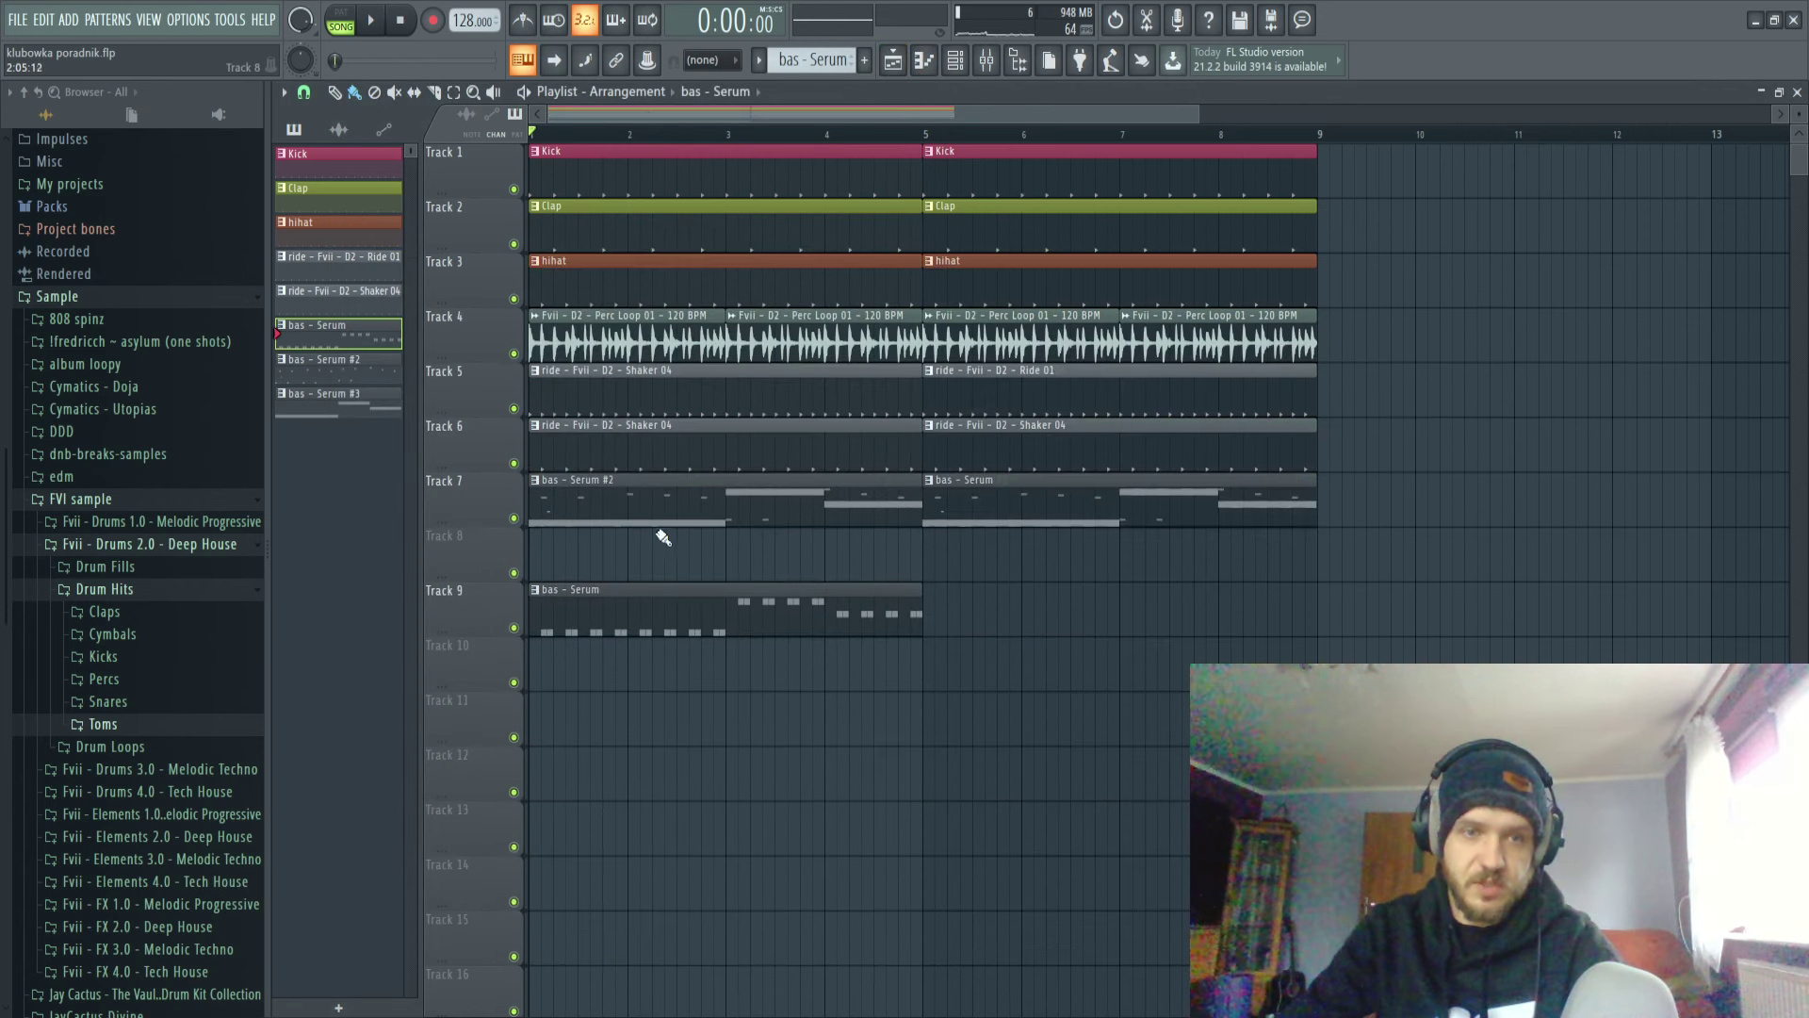
left_click_drag(661, 542, 661, 559)
left_click_drag(641, 611, 643, 481)
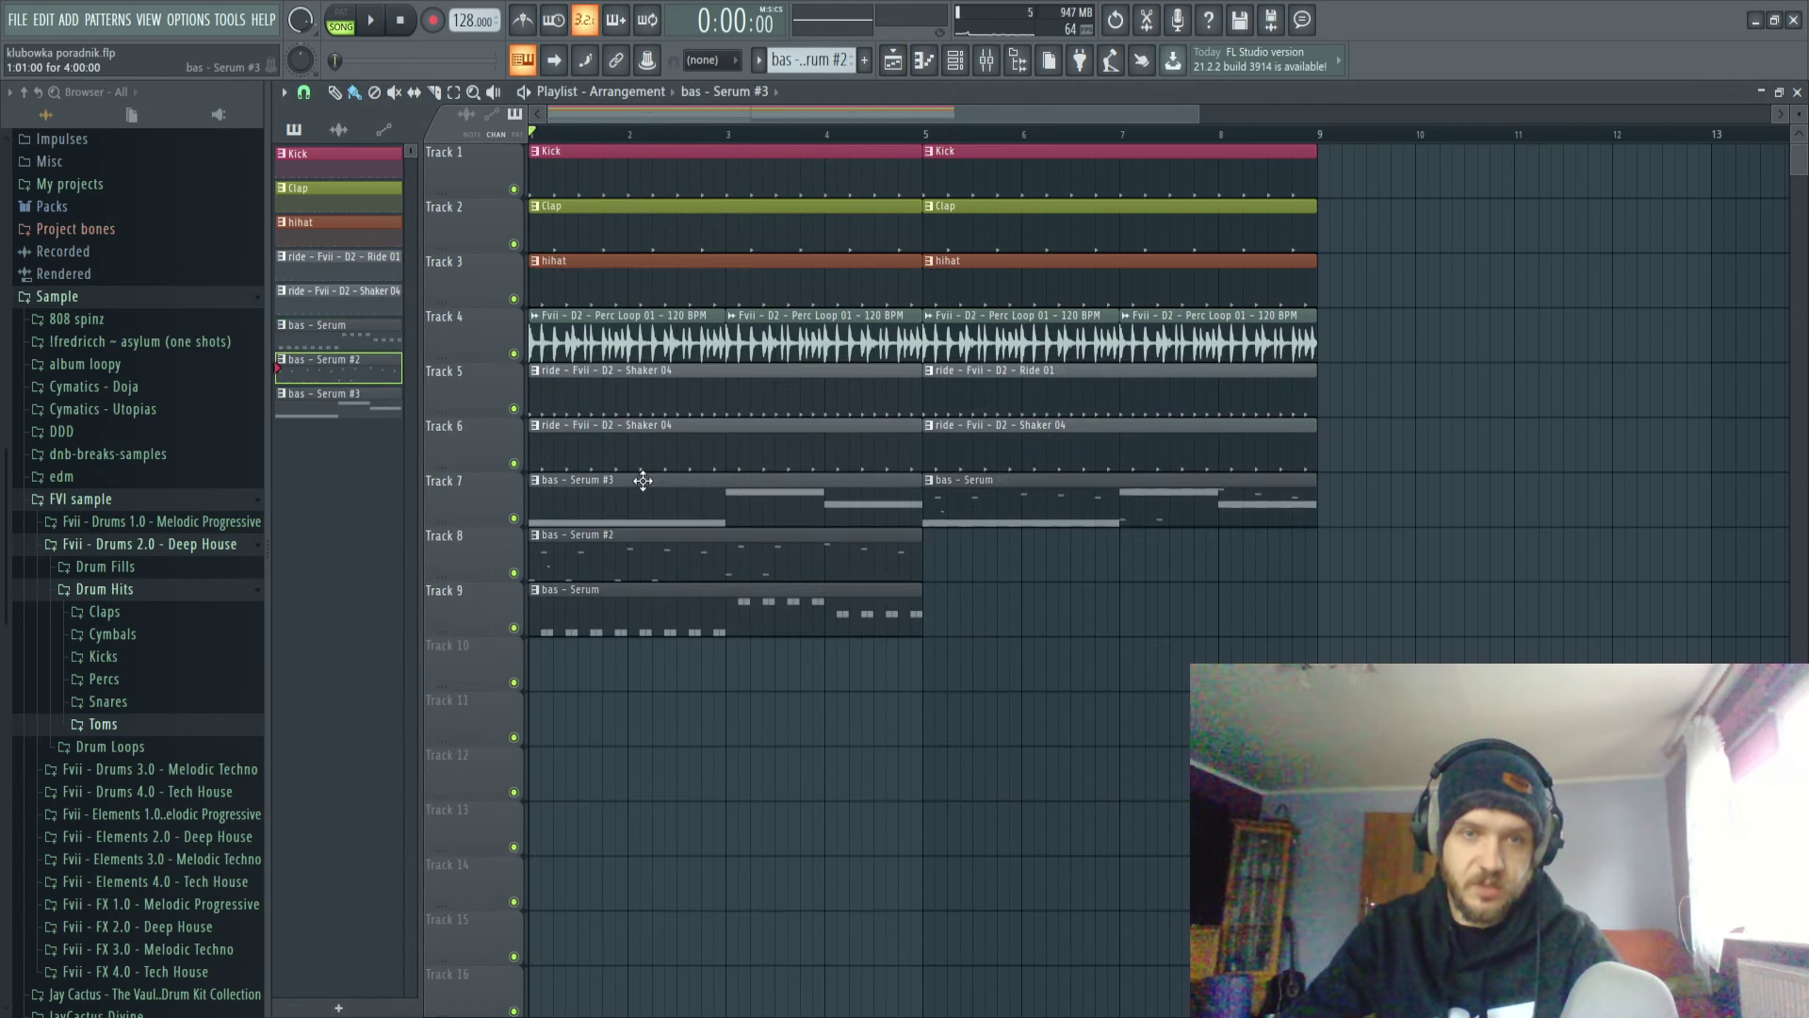
left_click(1040, 540)
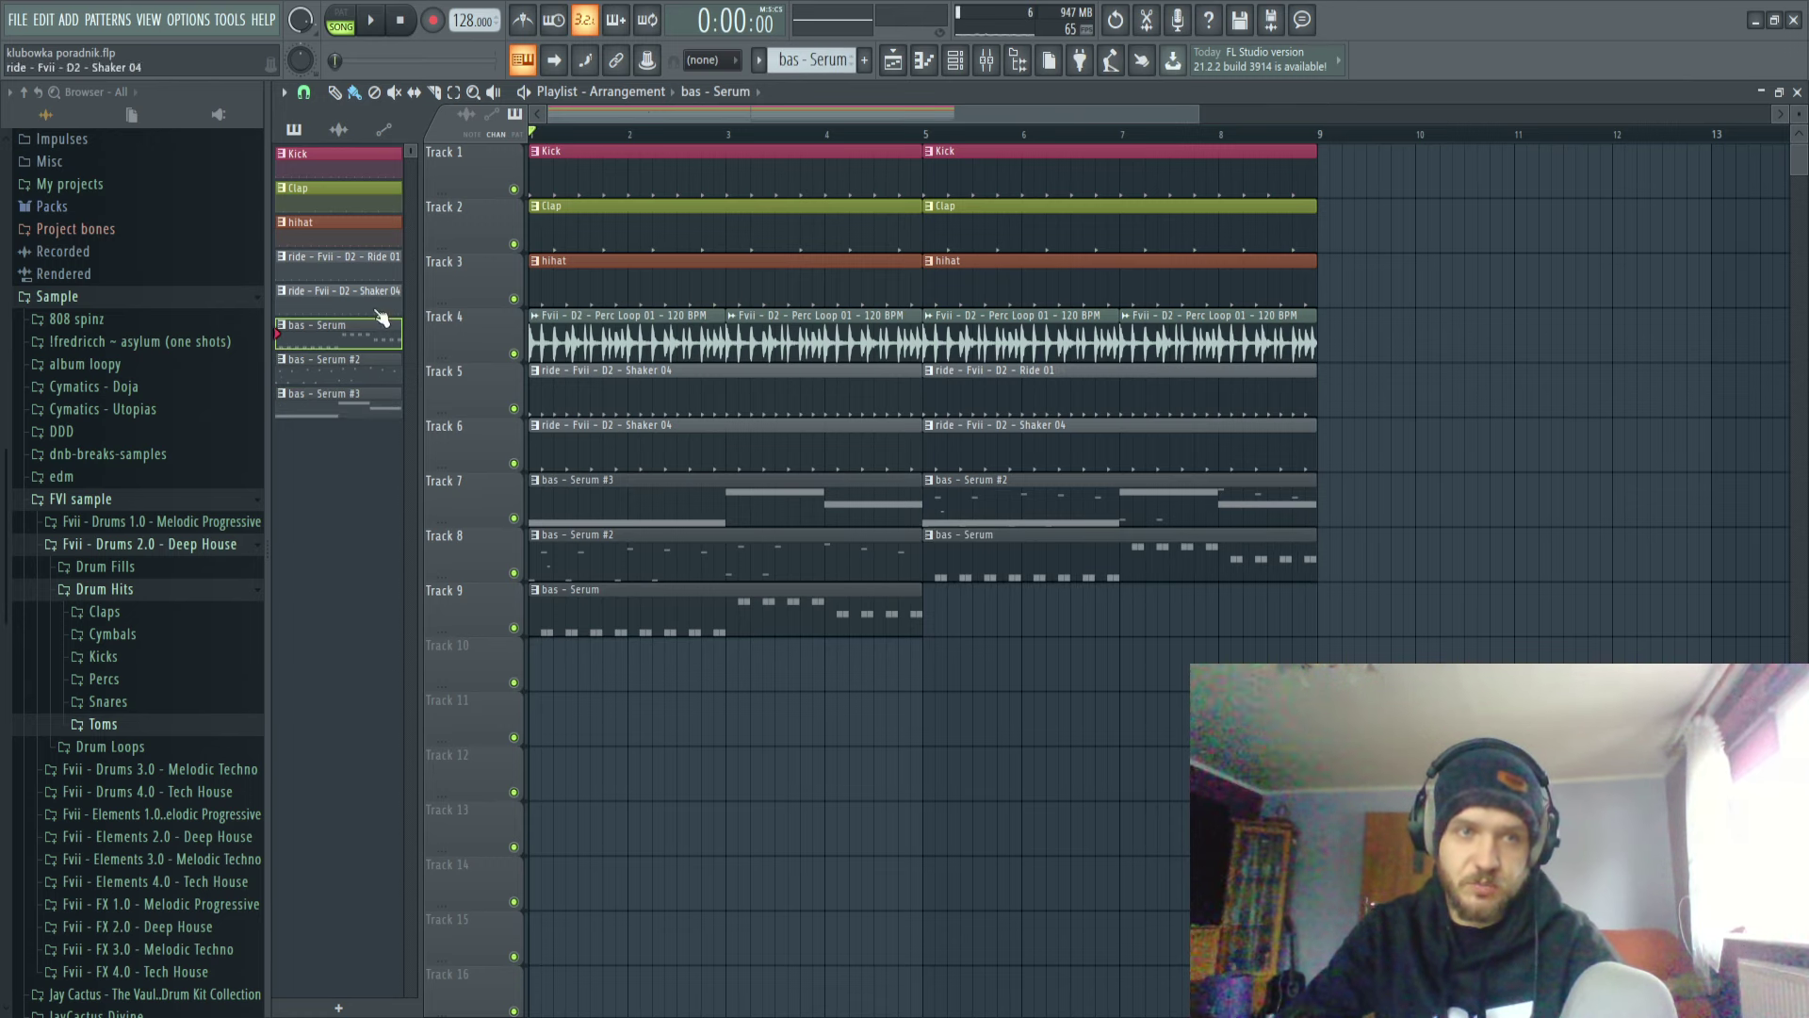
left_click_drag(1067, 520, 1024, 547)
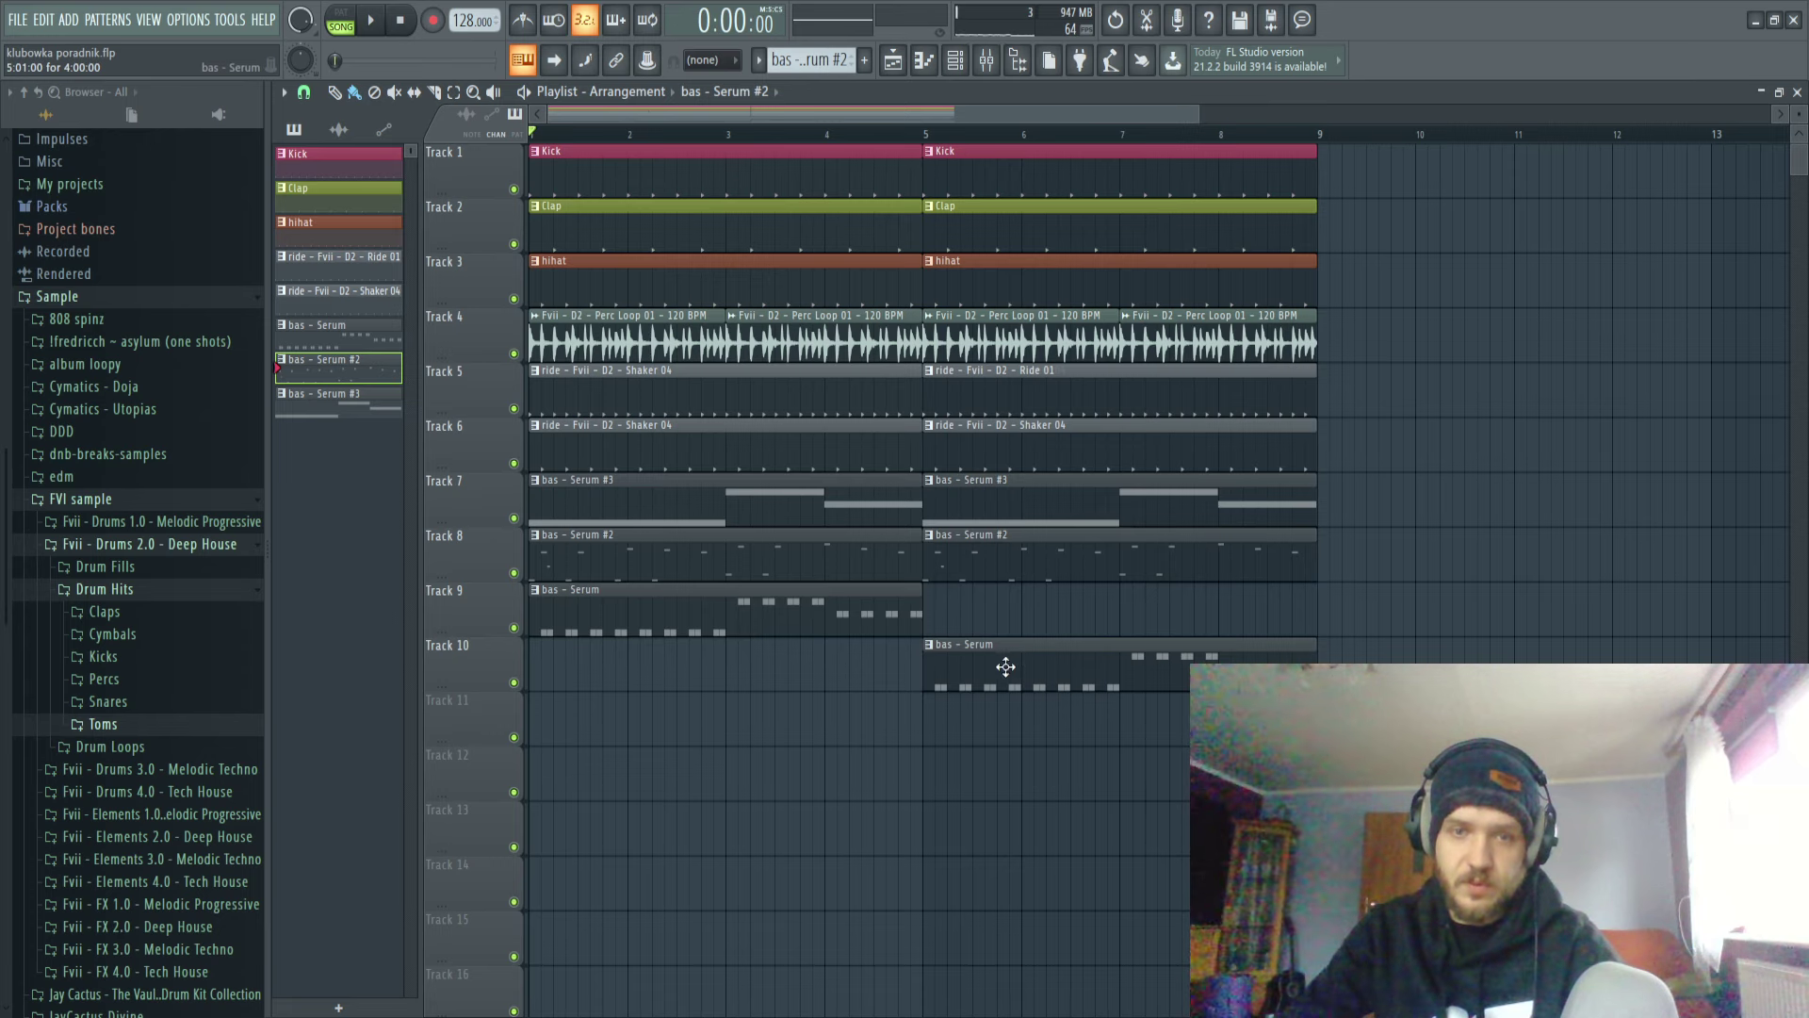
left_click_drag(1005, 667, 1005, 581)
scroll(942, 694, "up", 2)
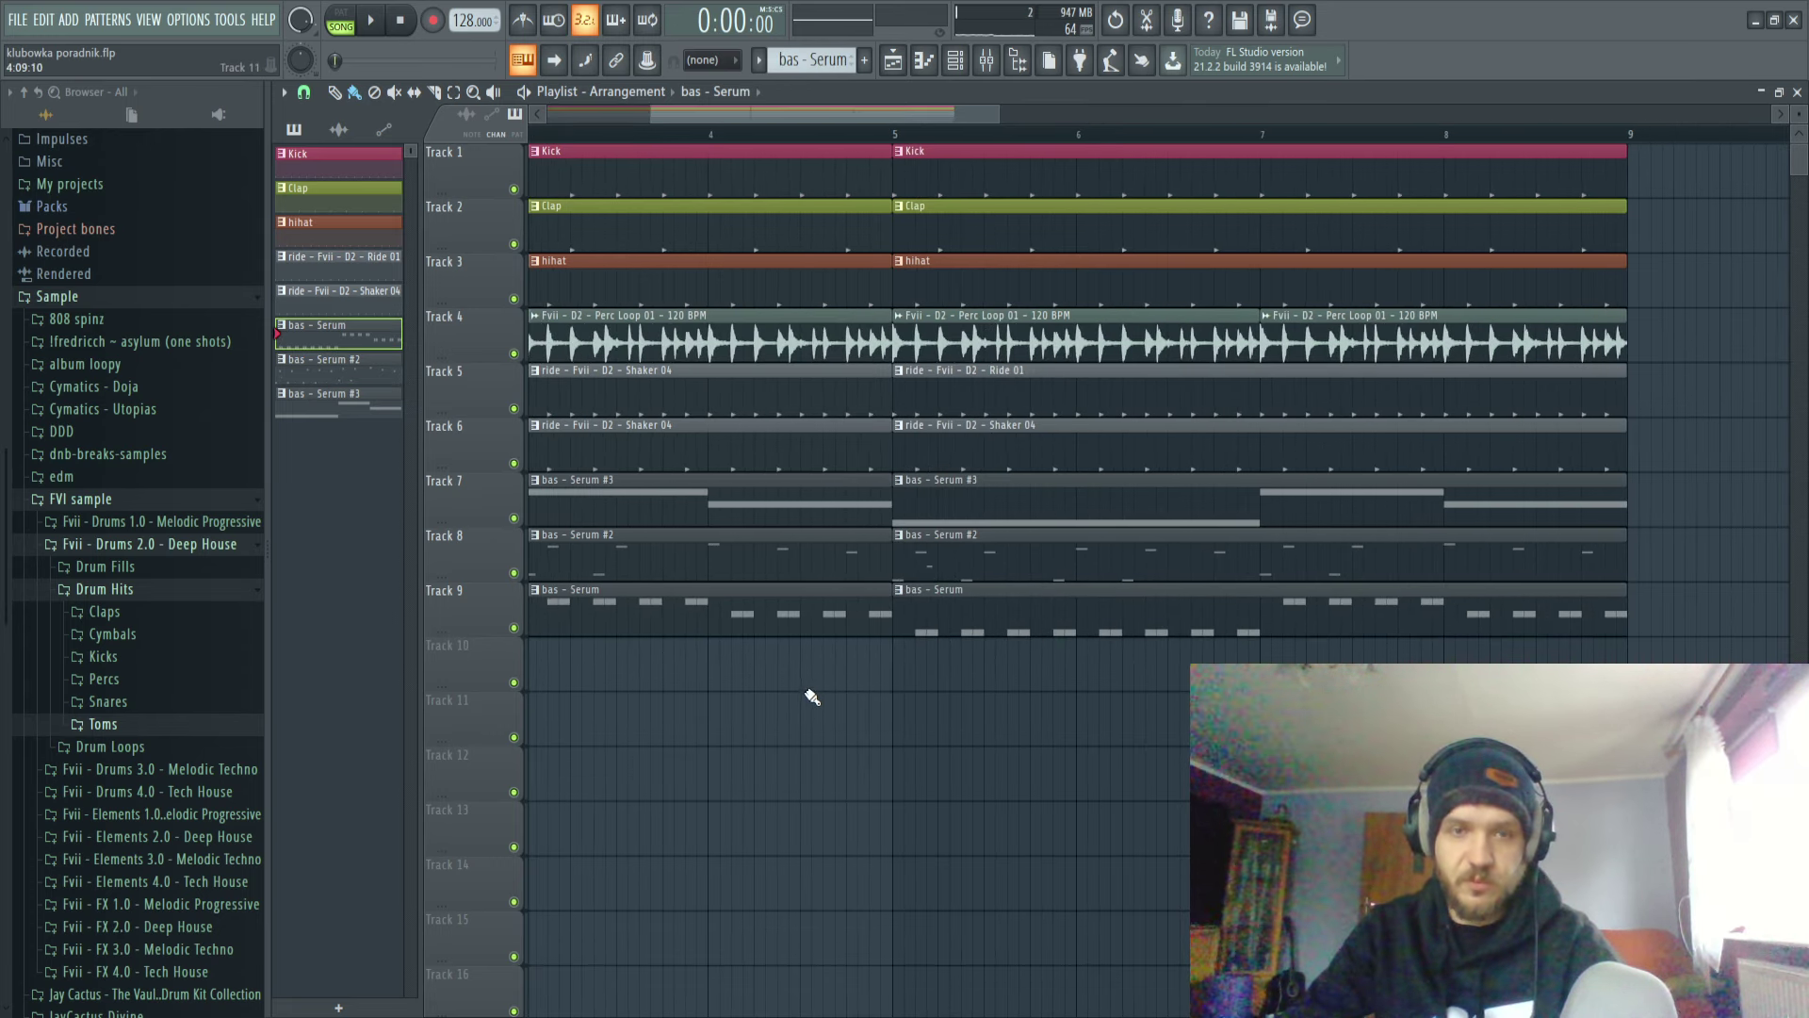
Solo Track 7, preview the pad, and show the mixer and channel rack.
scroll(754, 665, "down", 3)
right_click(514, 518)
key("space")
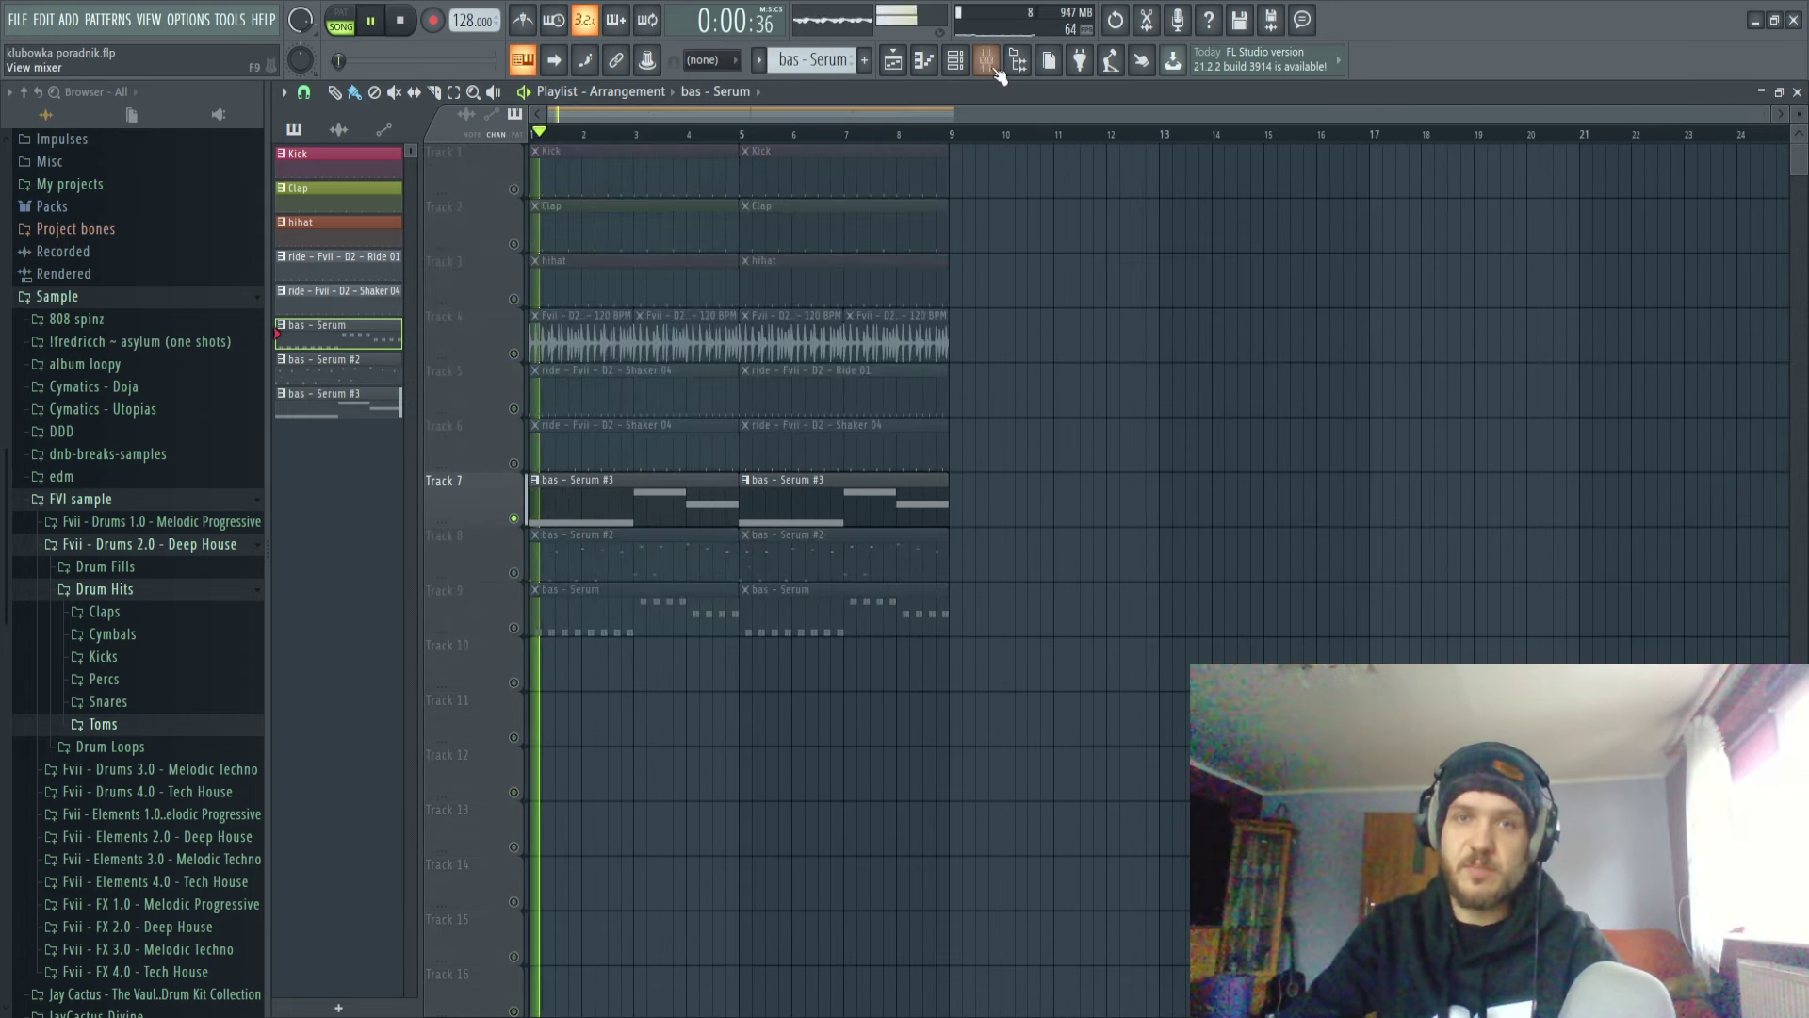
left_click(989, 64)
left_click(959, 64)
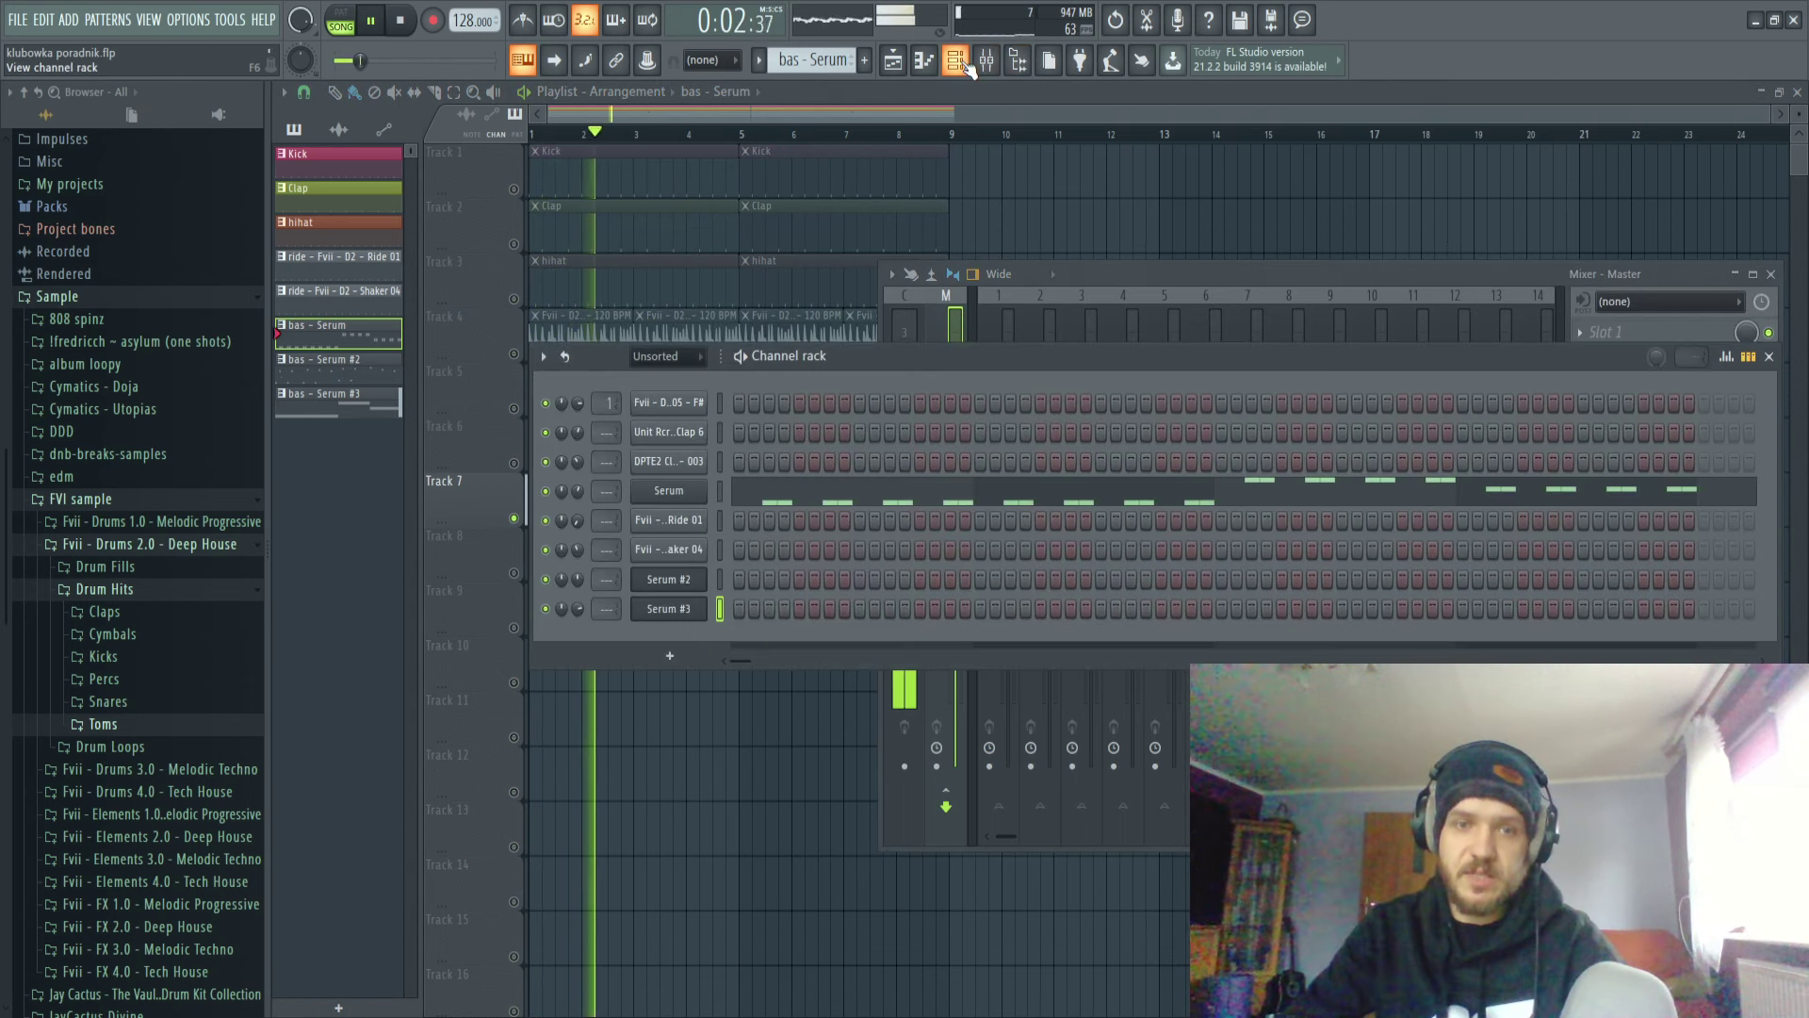
key("space")
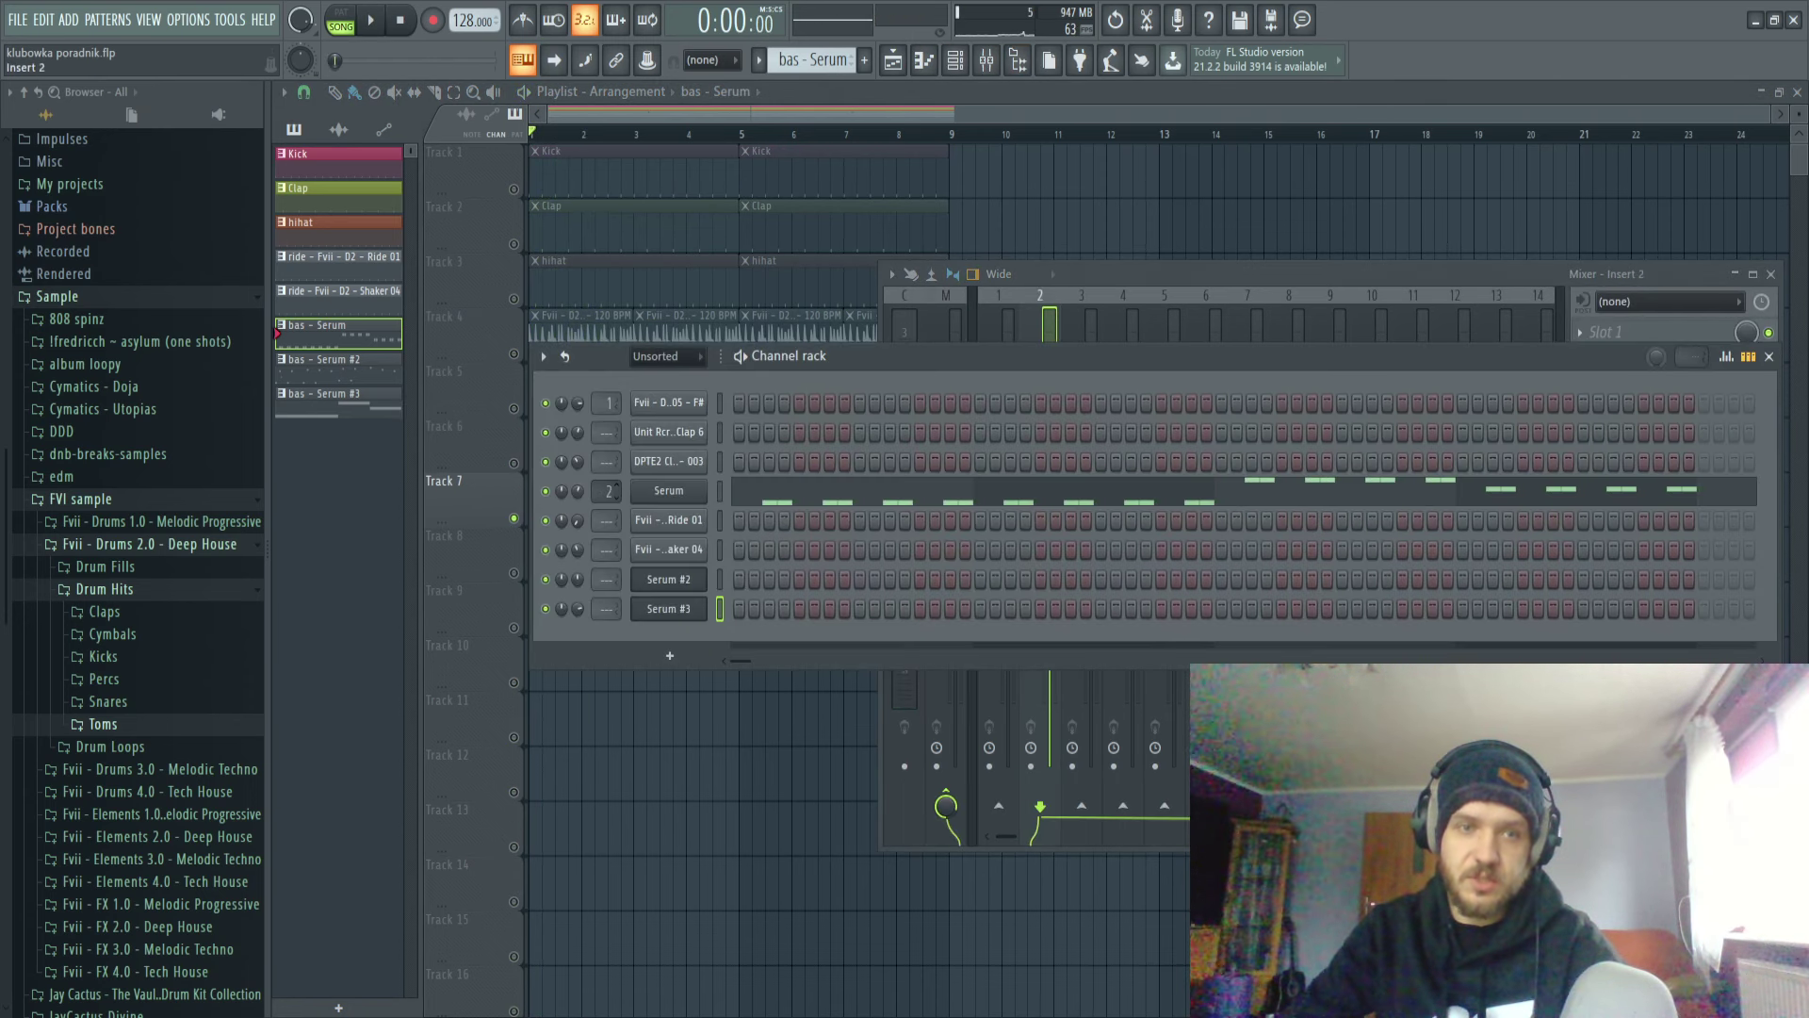
Add Gross Beat to mixer insert 2 and apply its Sidechain volume preset.
double_click(609, 491)
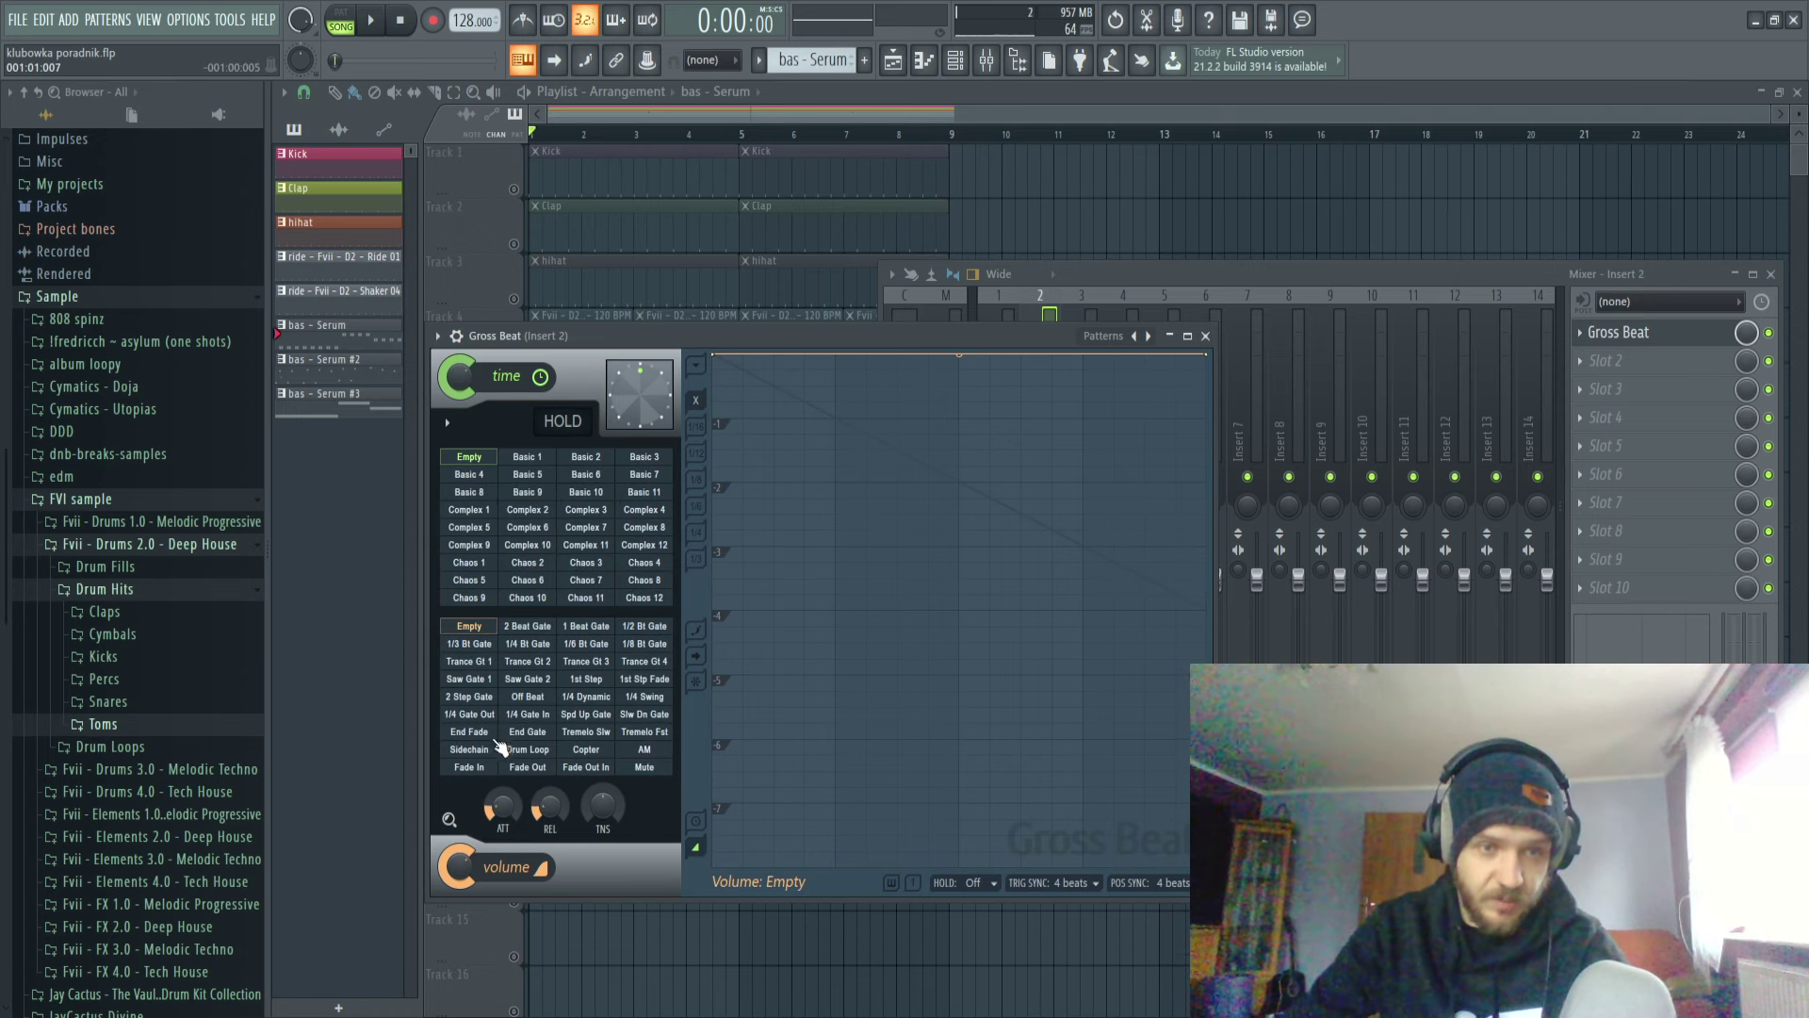
left_click(469, 750)
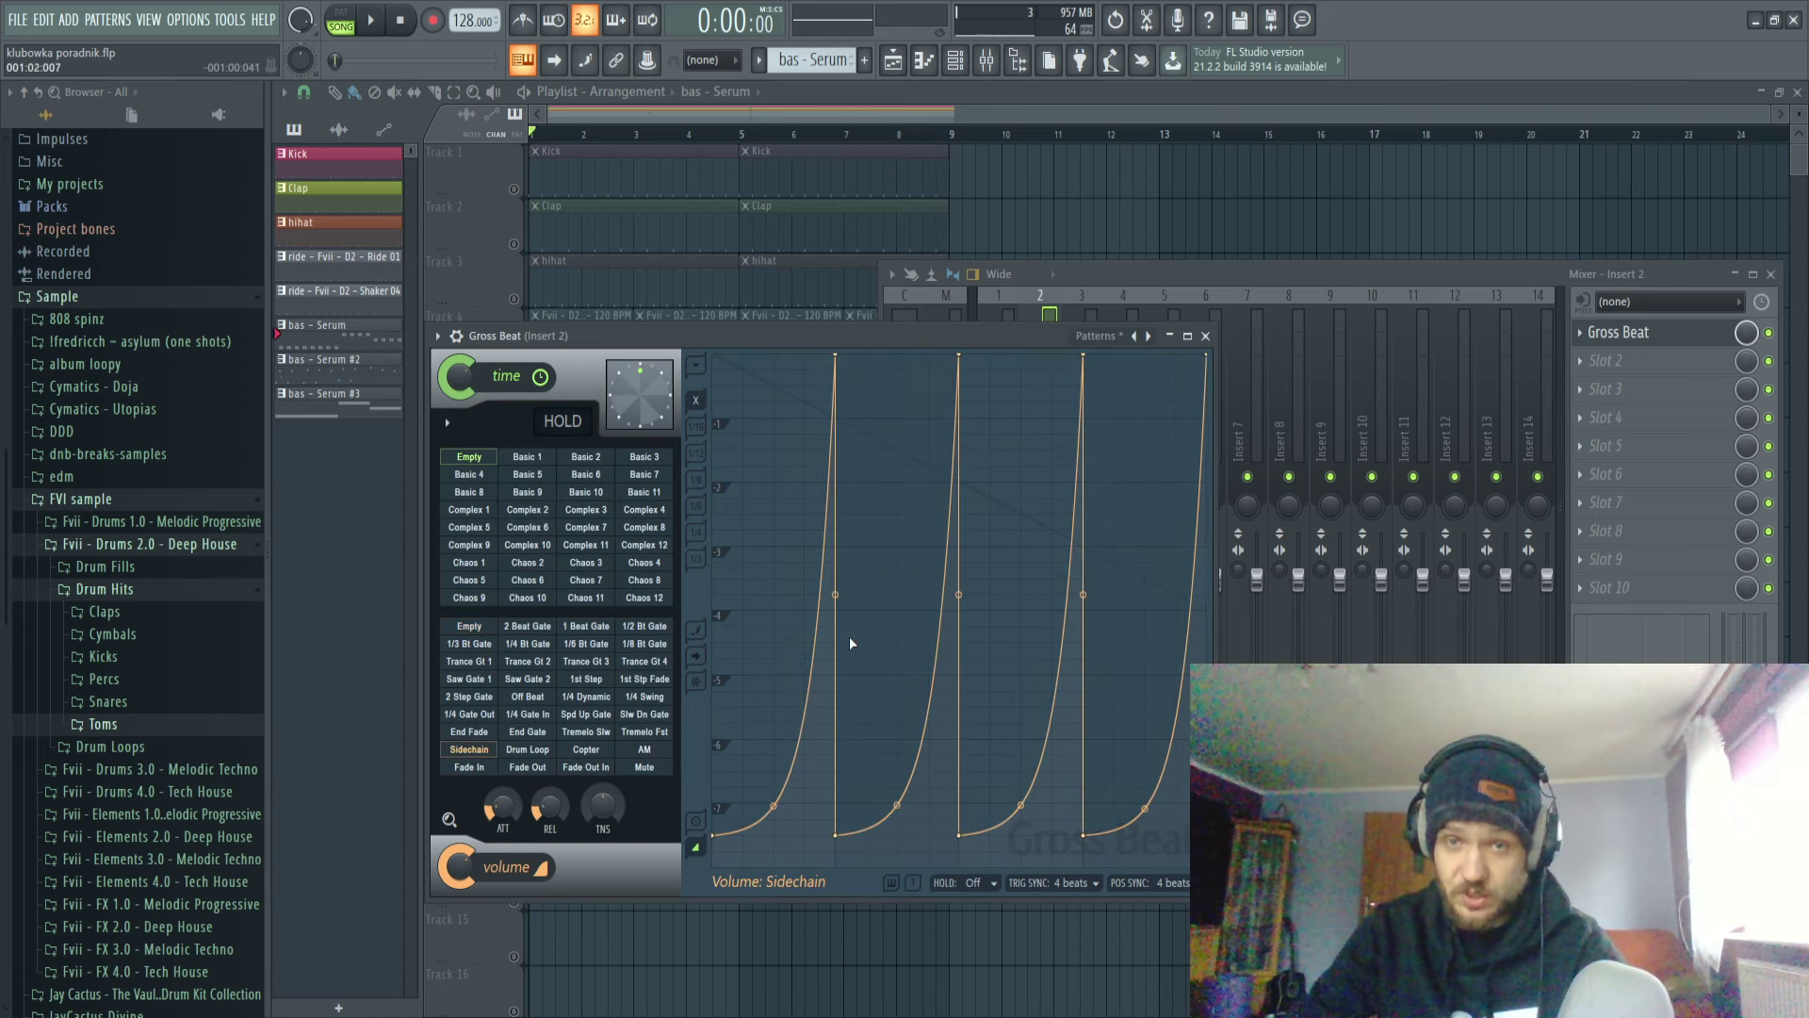
Reset the tension of the four rising sidechain curves to straight ramps.
key("space")
right_click(774, 807)
key("space")
right_click(898, 807)
left_click(1015, 818)
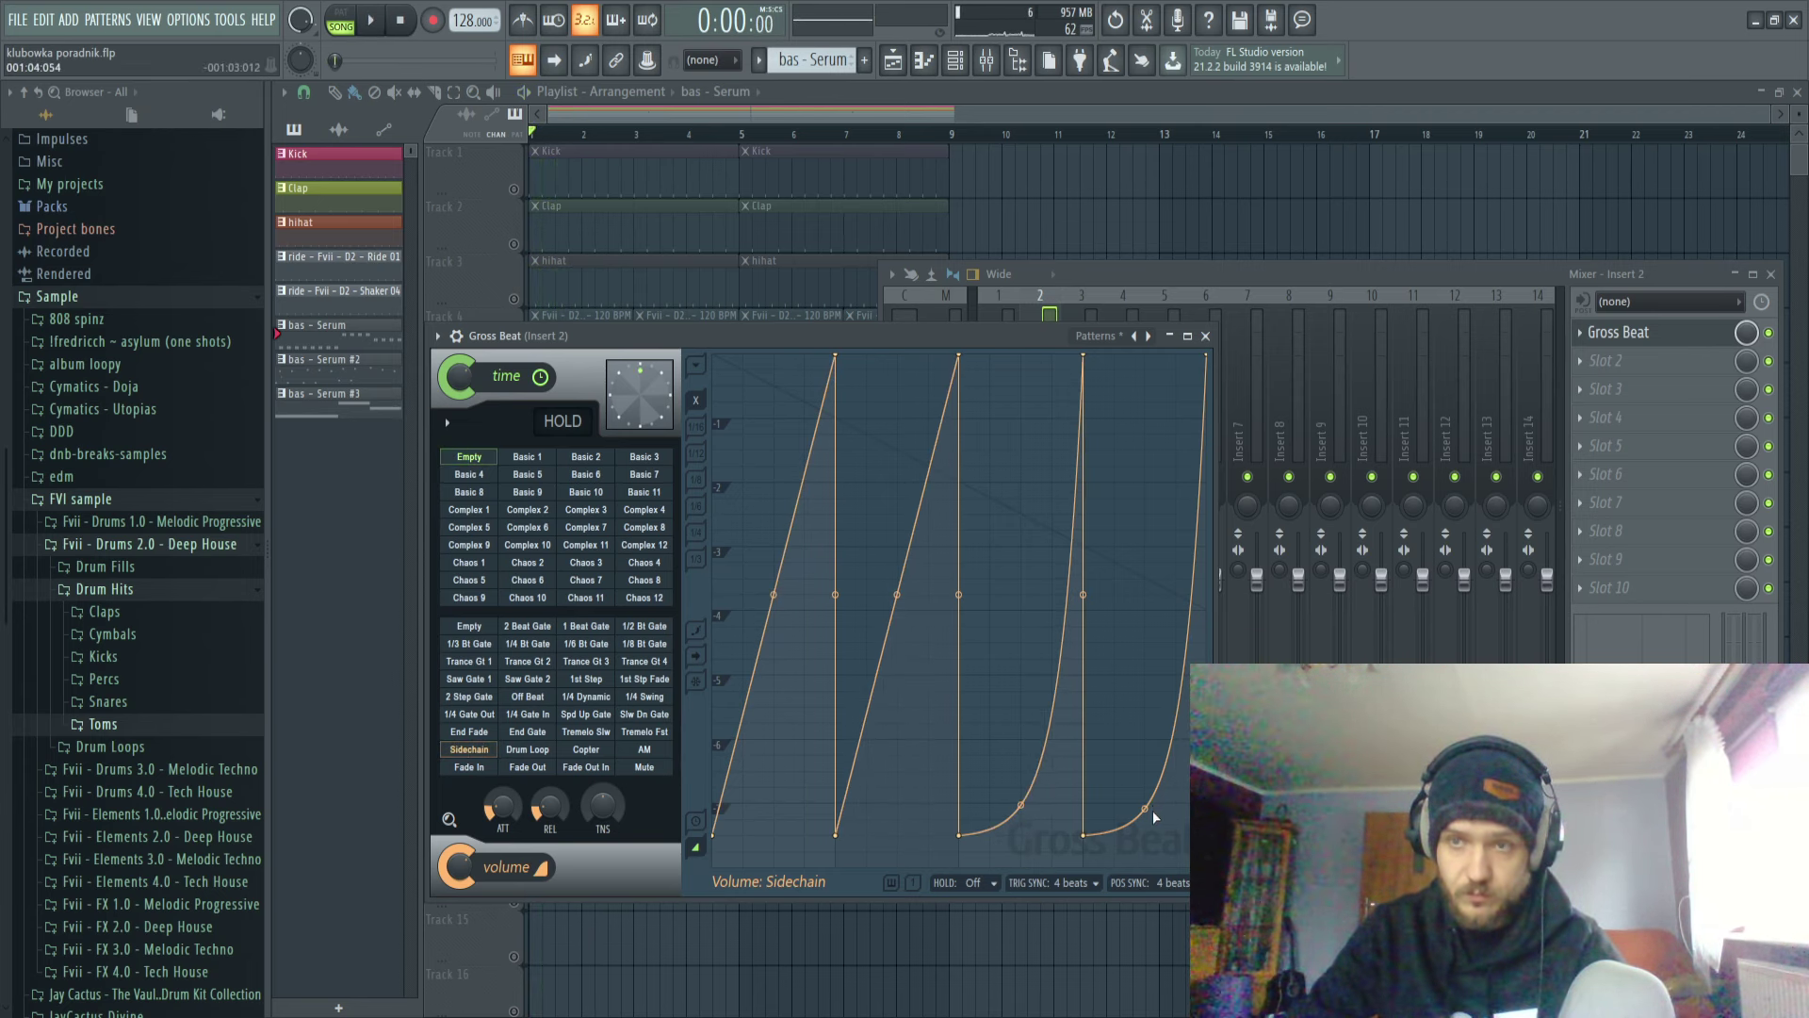
right_click(1025, 803)
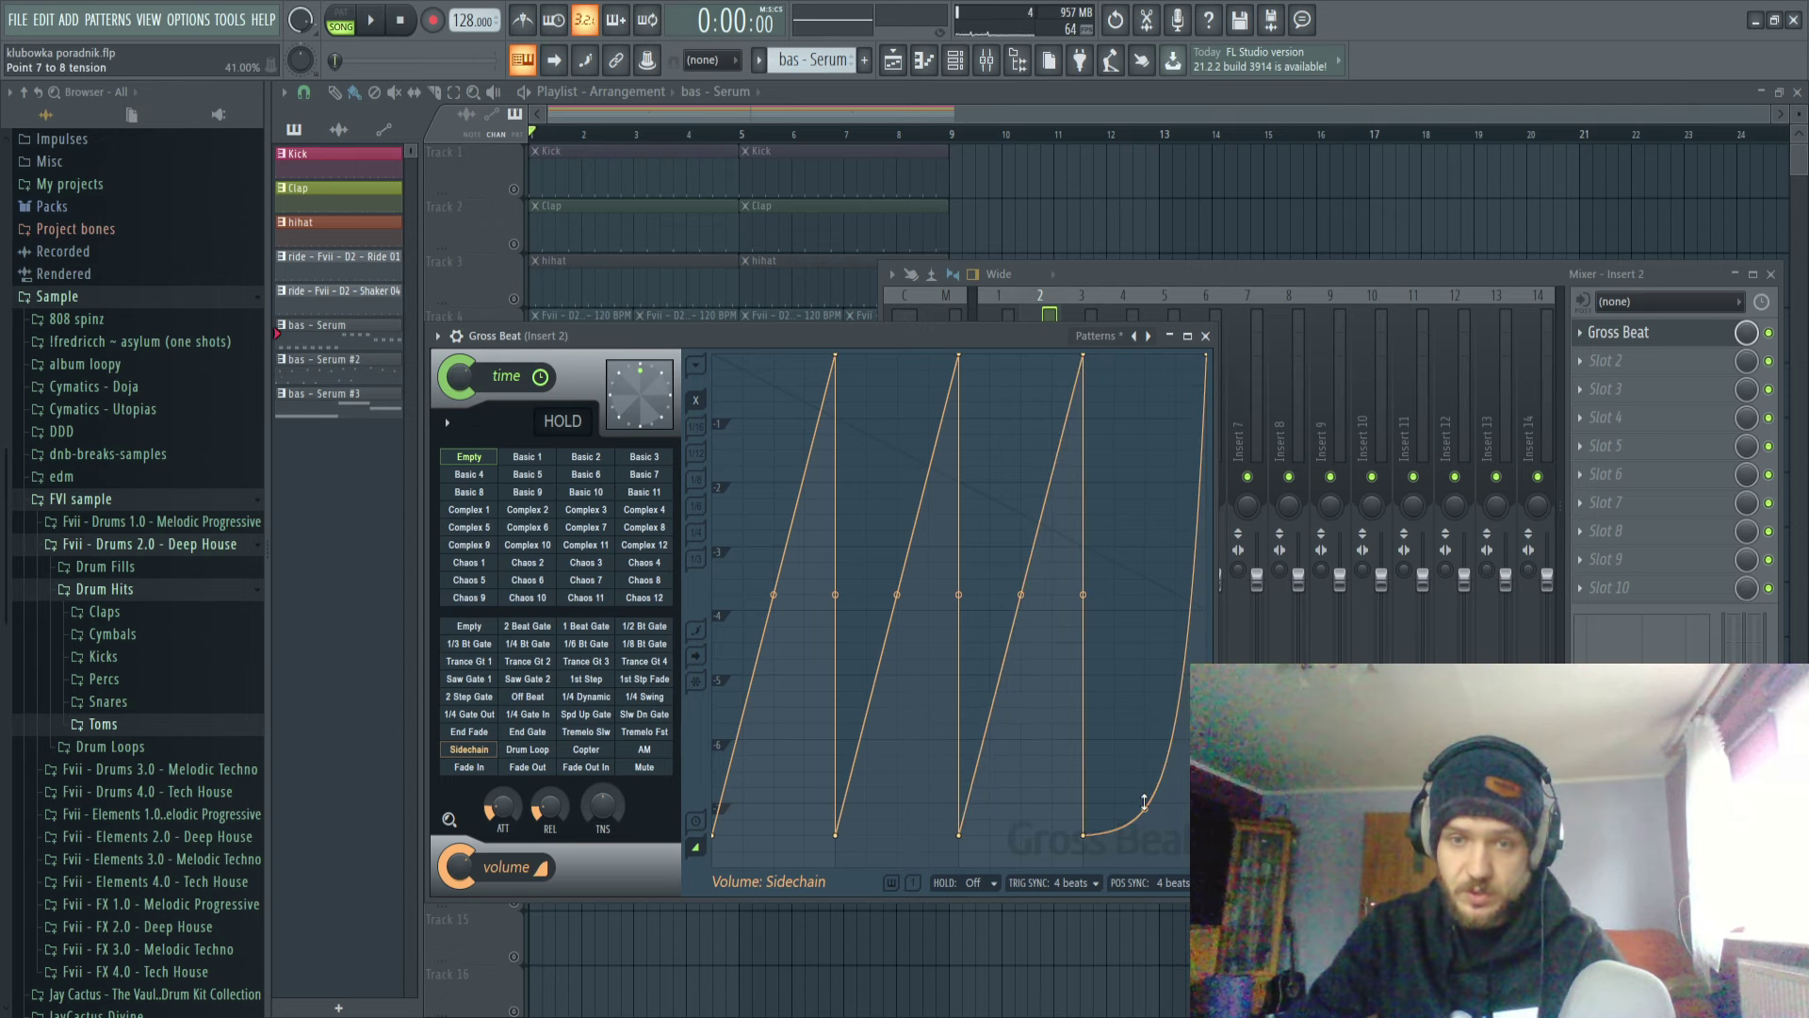
Route the Serum #3 channel to mixer insert 2 and bring Gross Beat back into view.
left_click(956, 60)
left_click(965, 61)
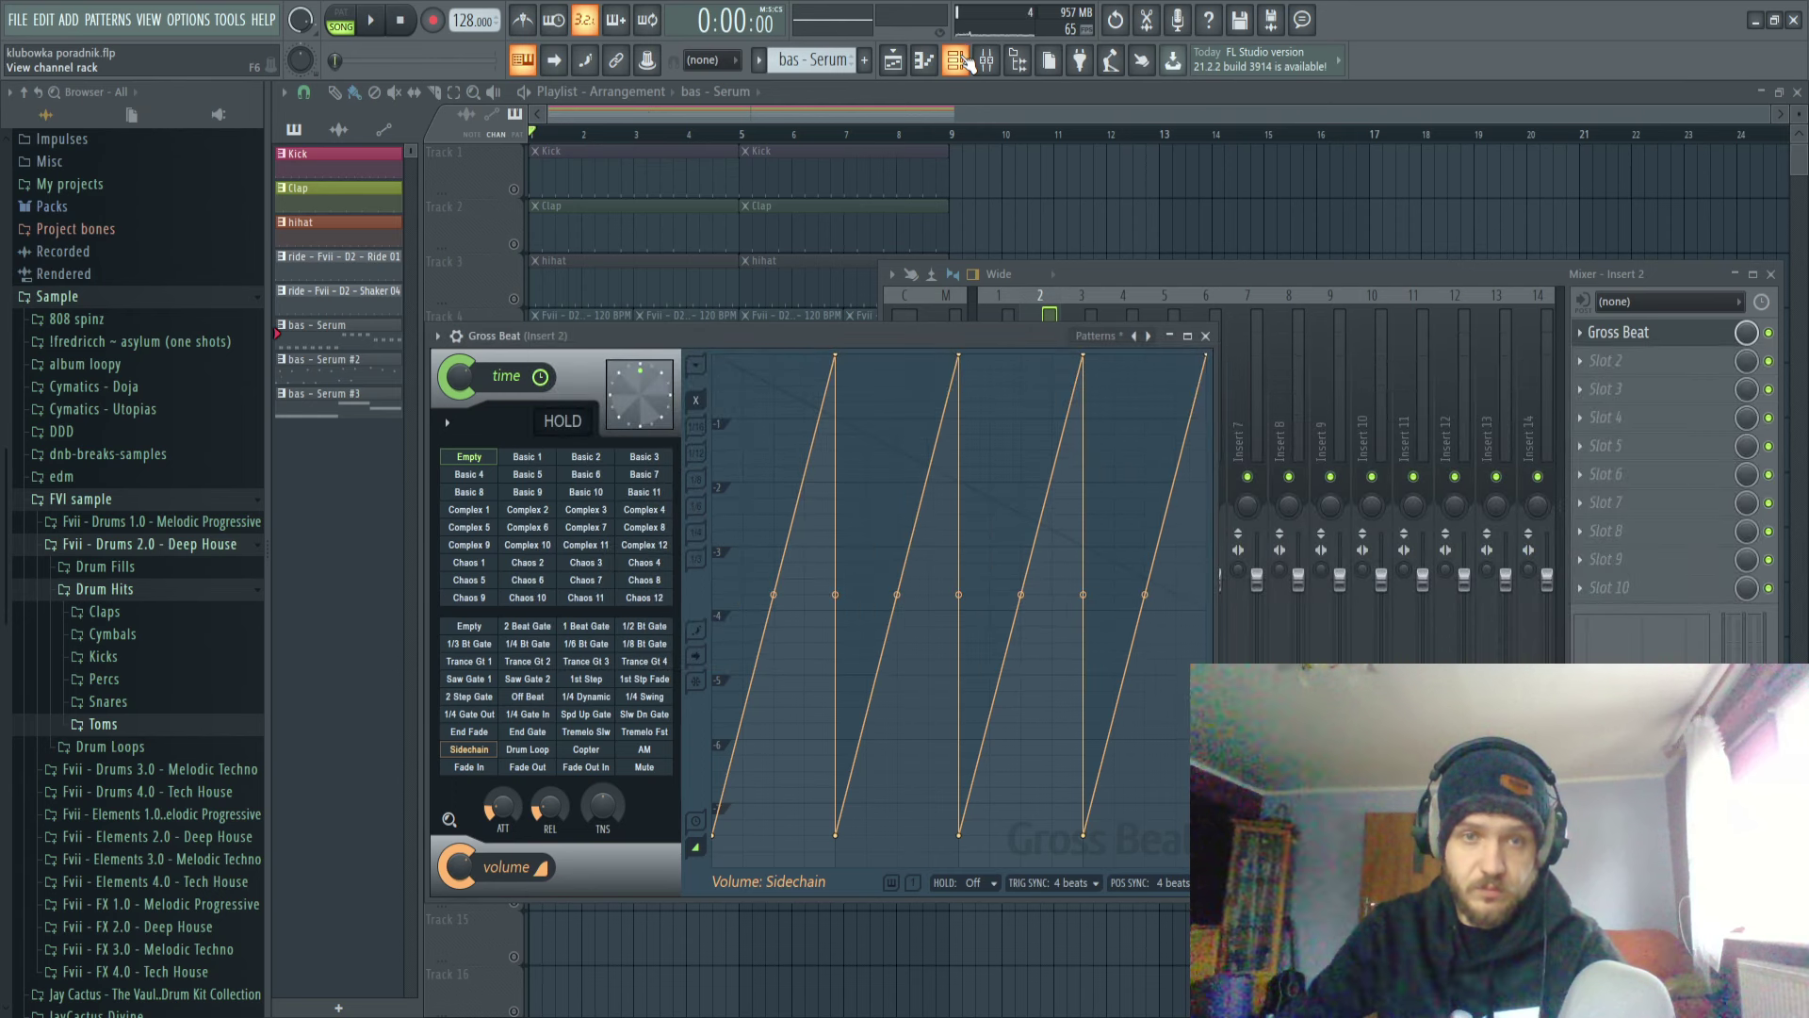
left_click(966, 61)
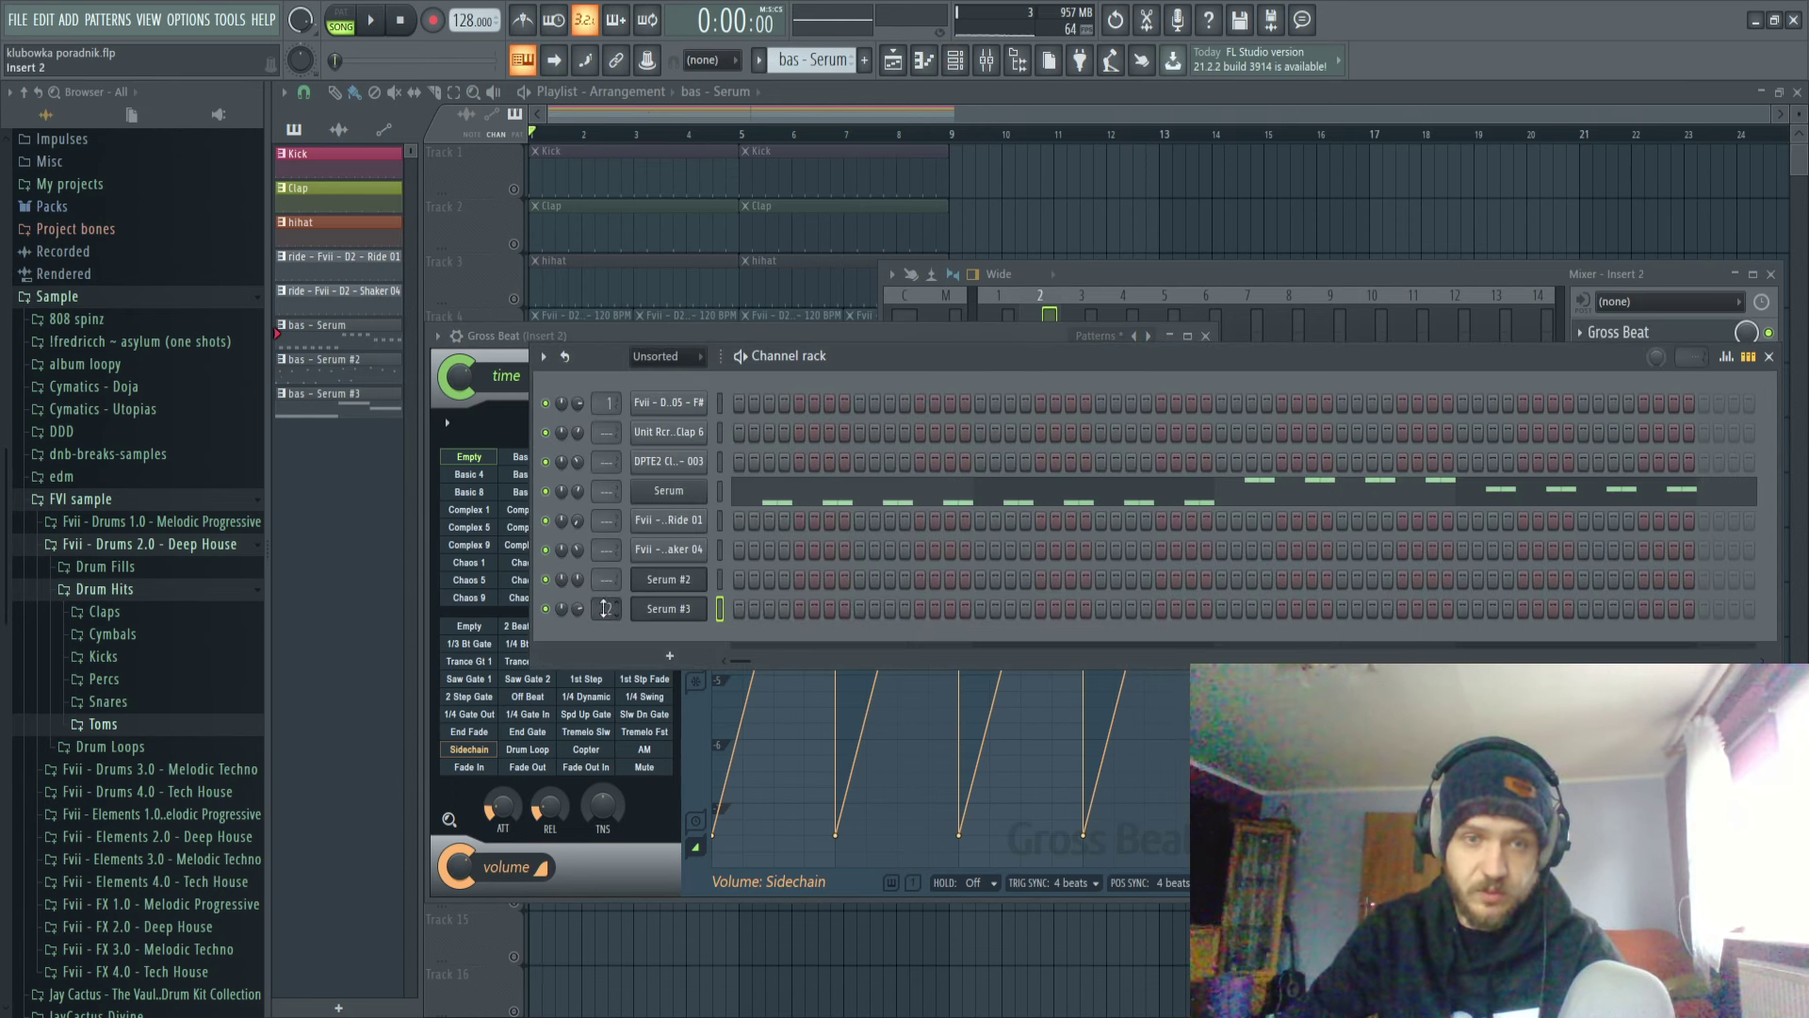
left_click(1052, 342)
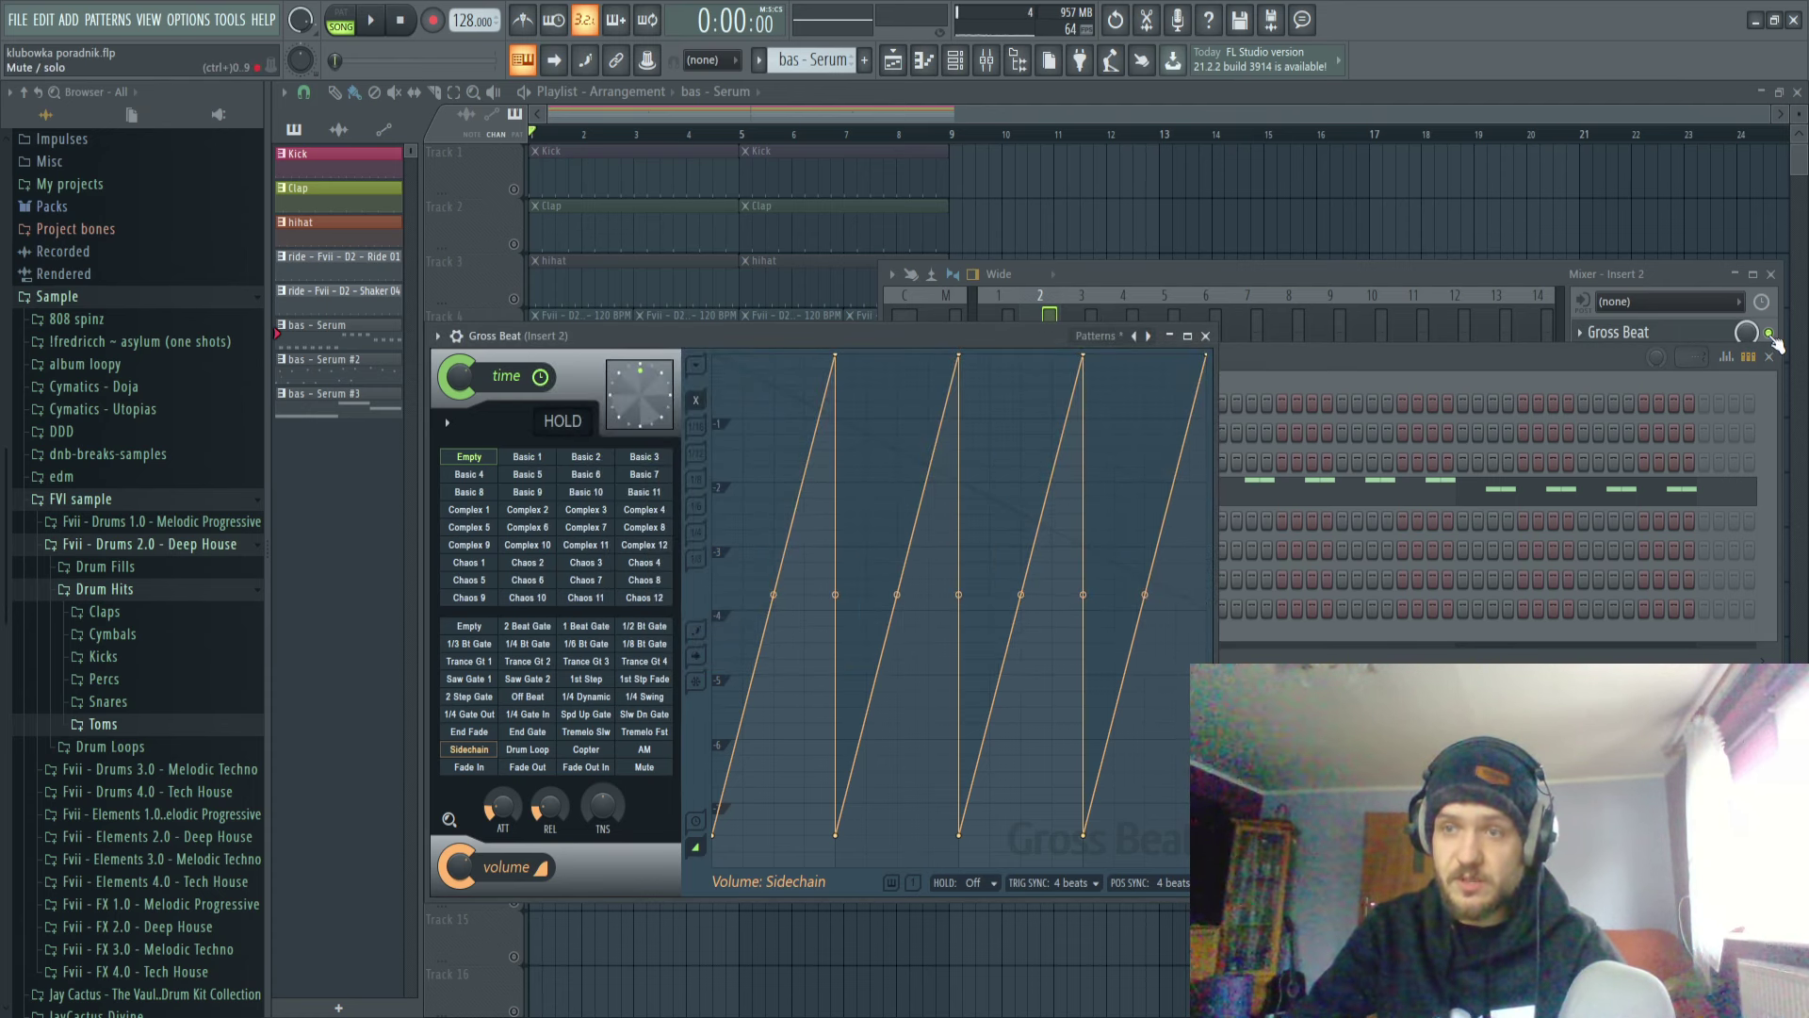
Compare the pad's playback with Gross Beat bypassed and enabled.
left_click(1776, 344)
left_click(843, 336)
key("space")
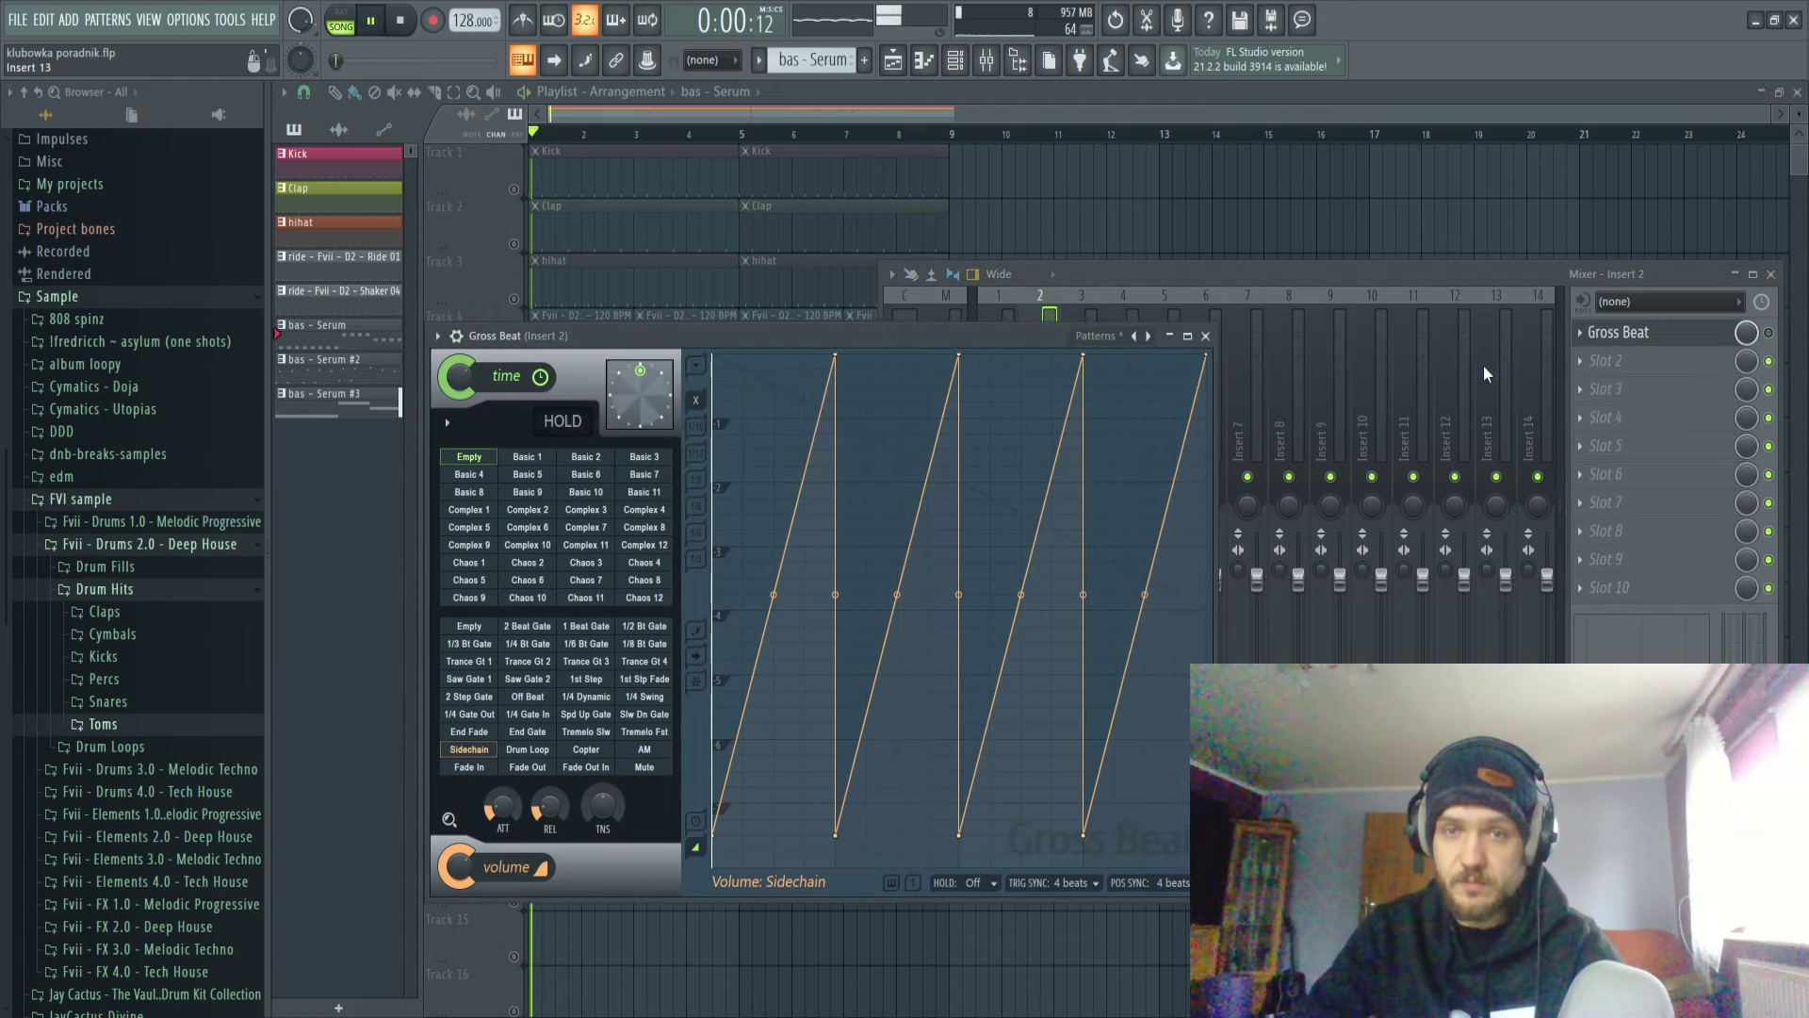
key("space")
left_click(1770, 334)
key("space")
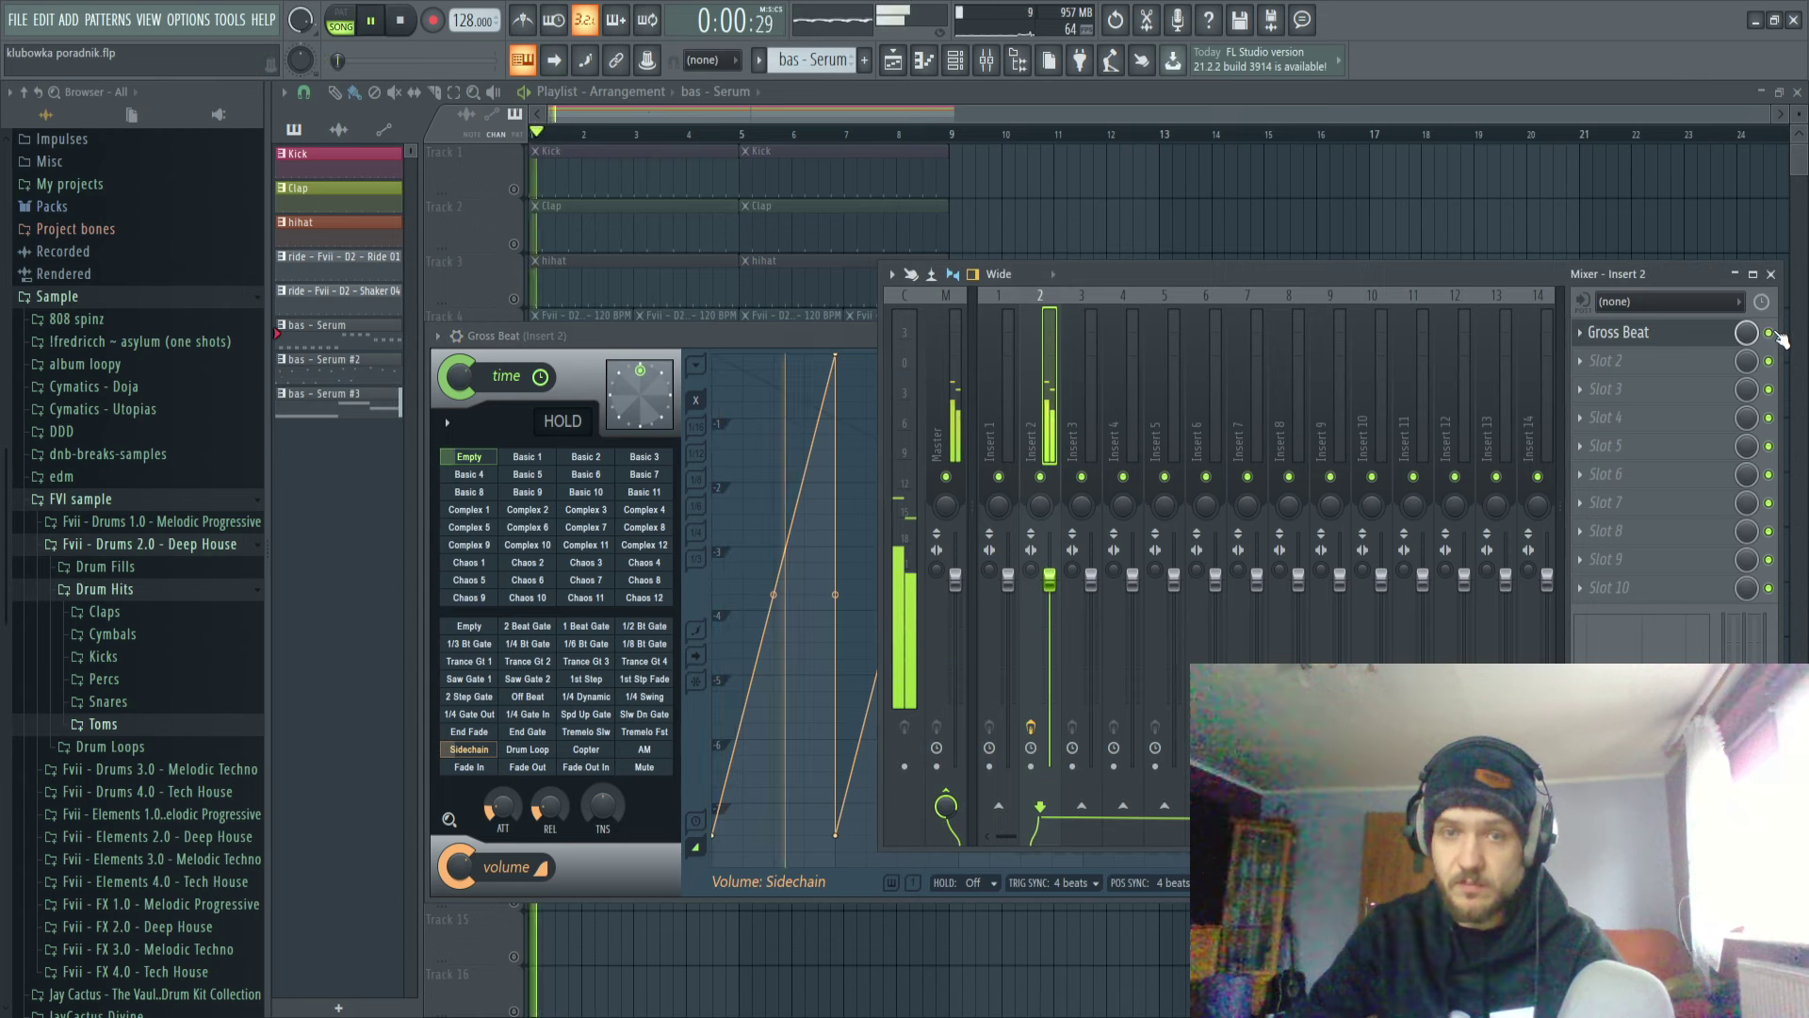
left_click(853, 337)
key("space")
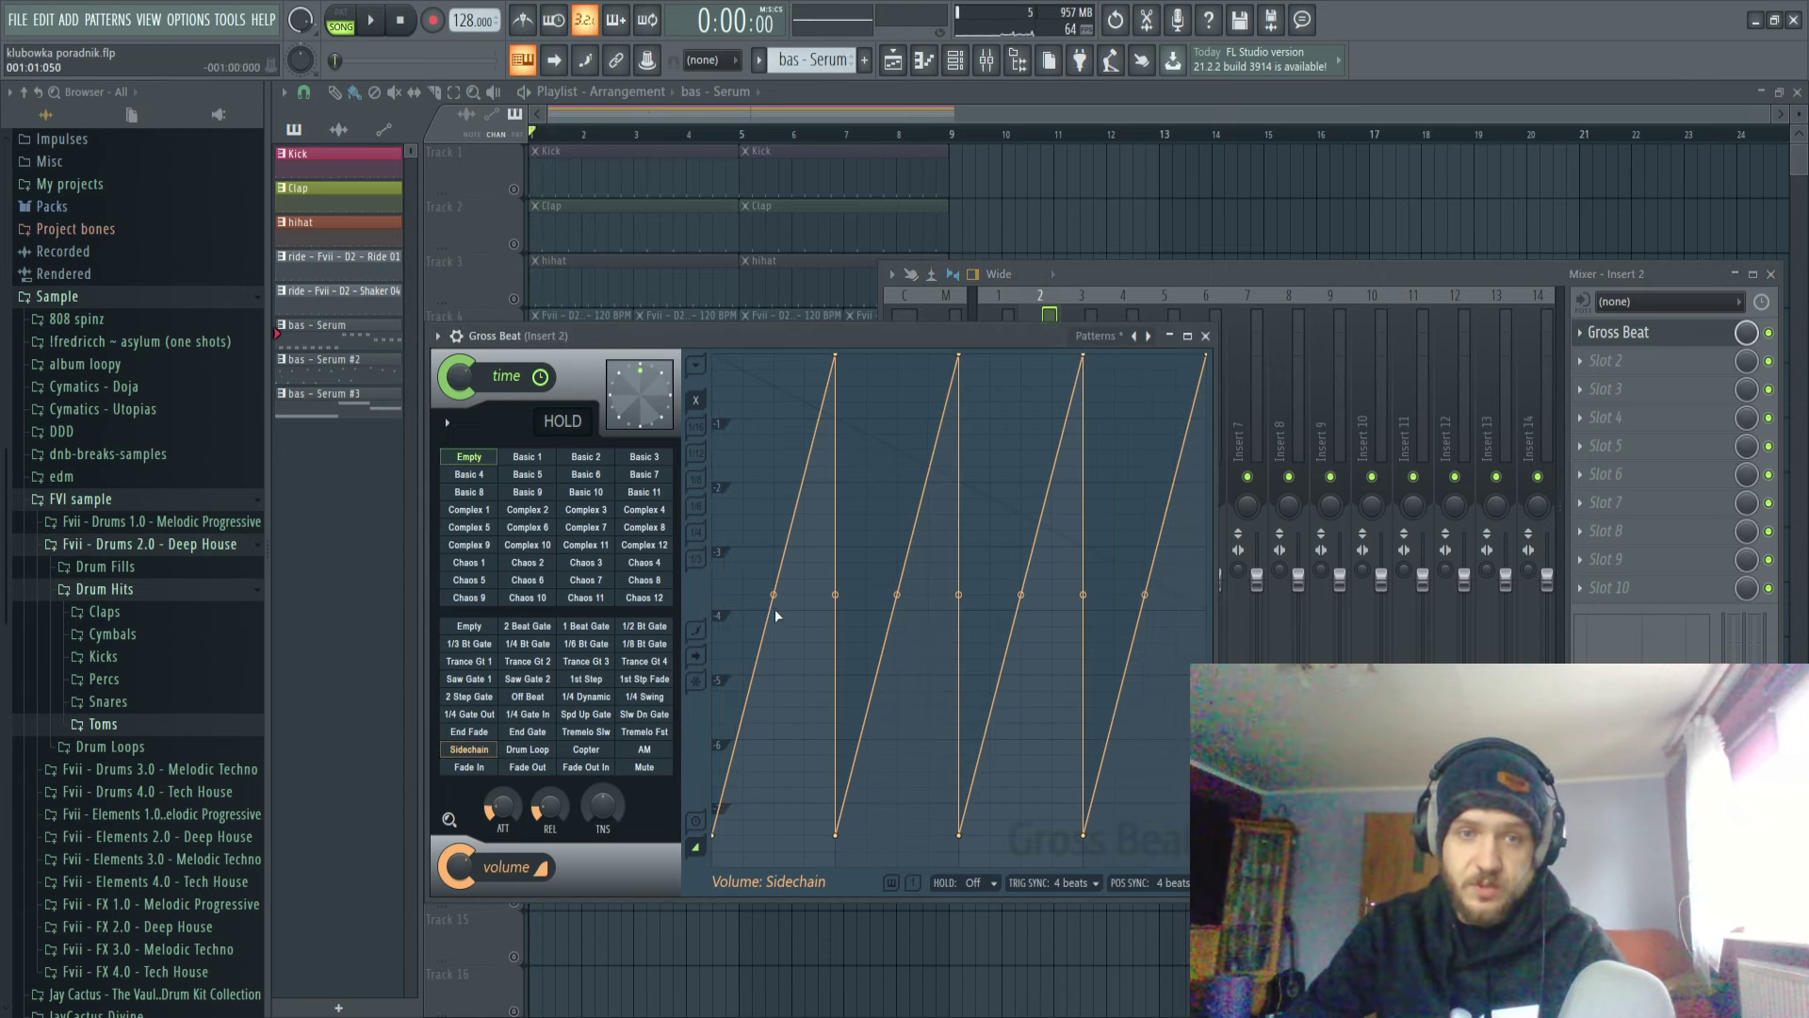
Reload Gross Beat's Patterns preset, reapply the Sidechain volume envelope and play the pad through it.
left_click(1127, 336)
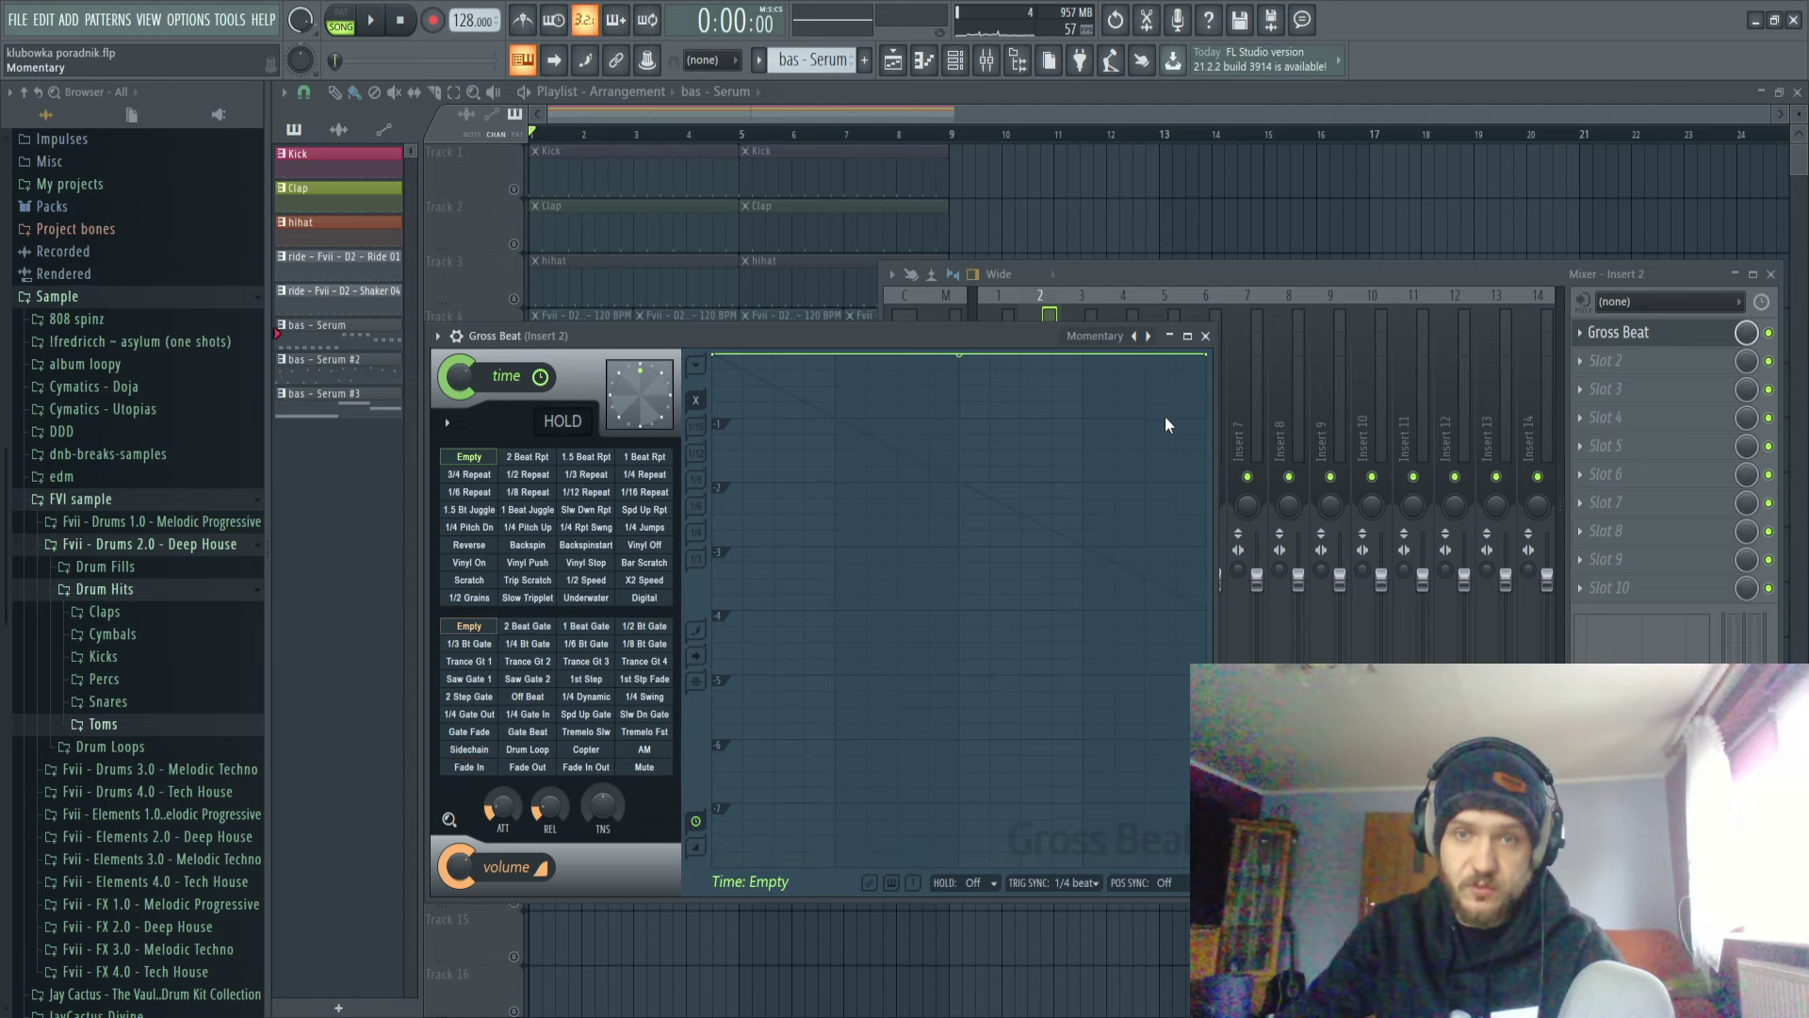
left_click(1147, 336)
left_click(469, 750)
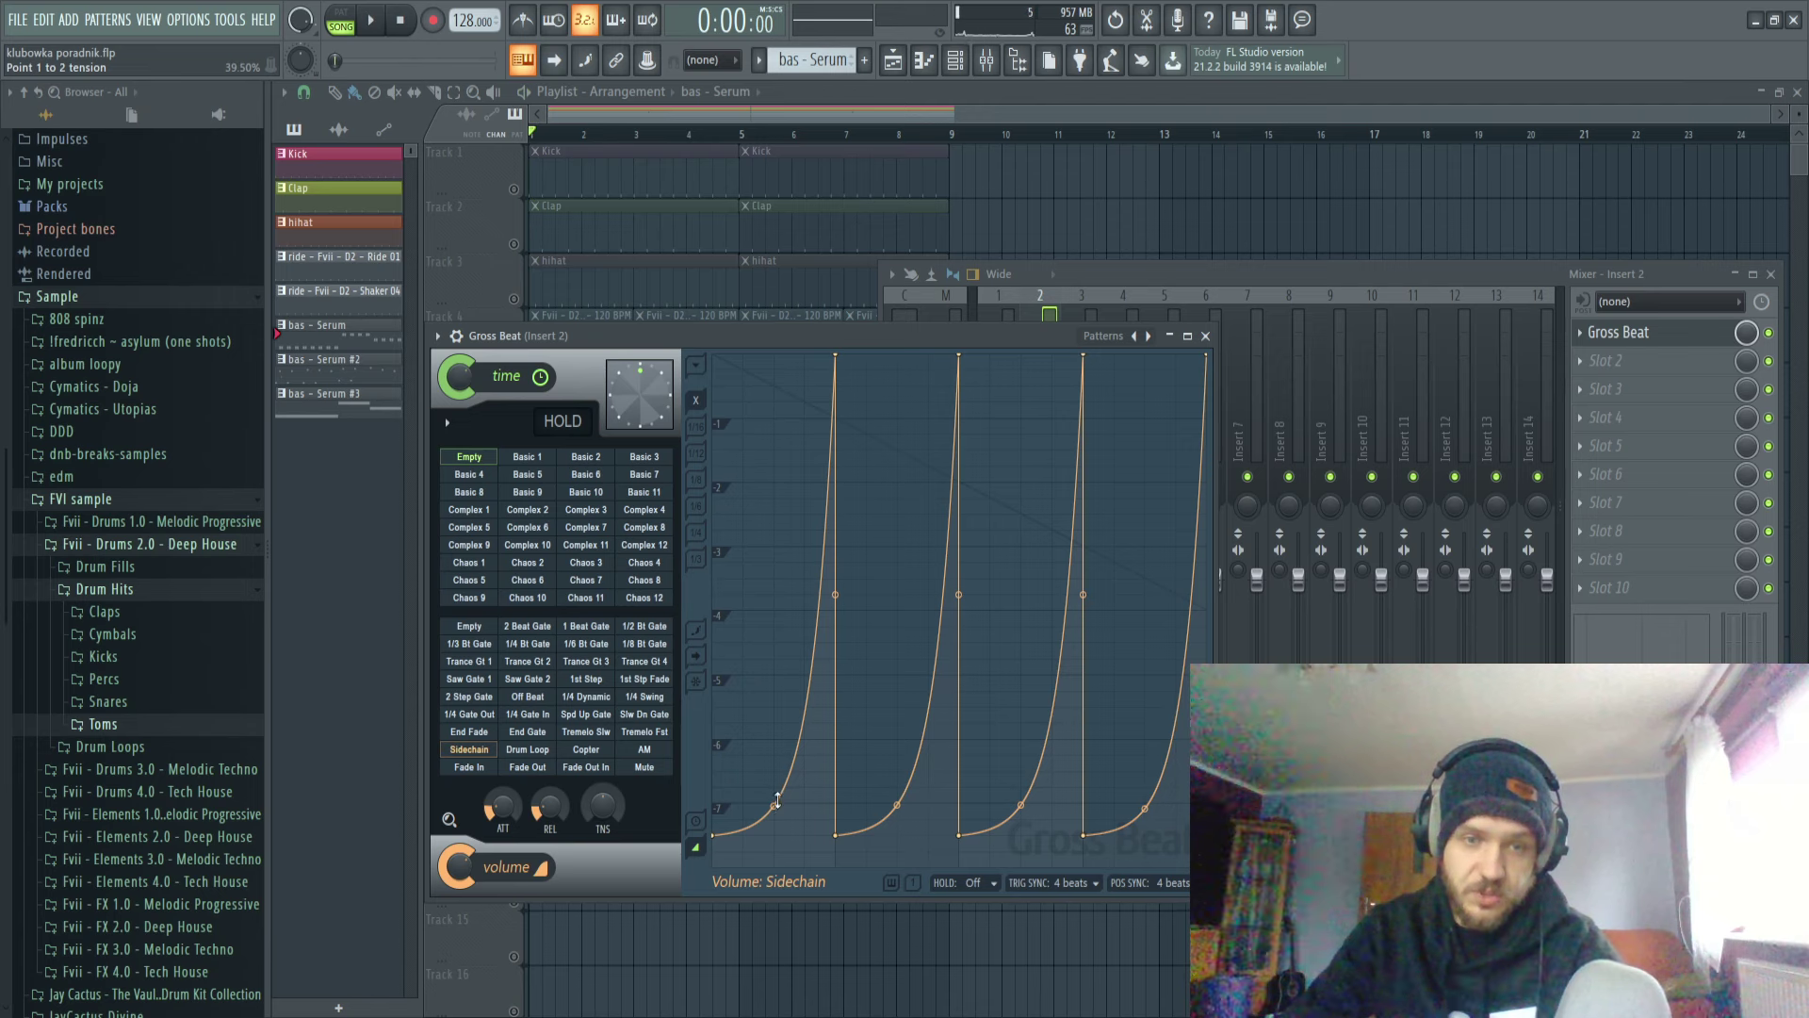
key("space")
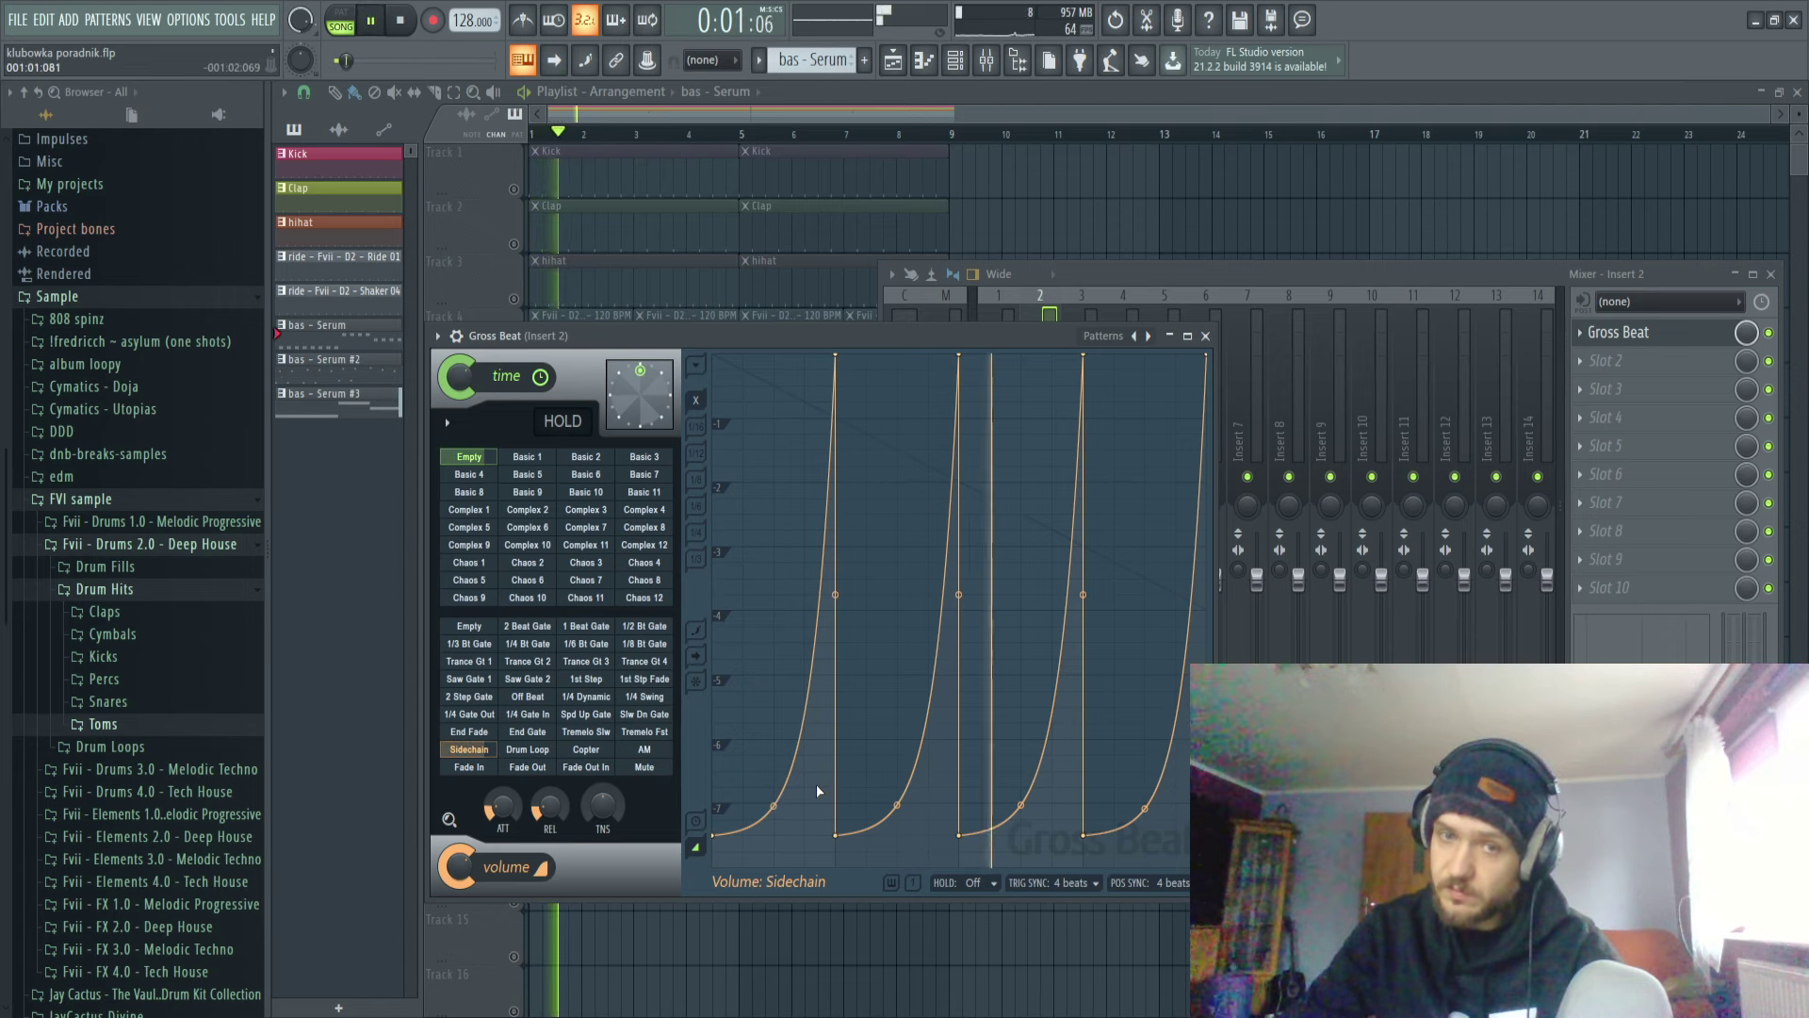
key("space")
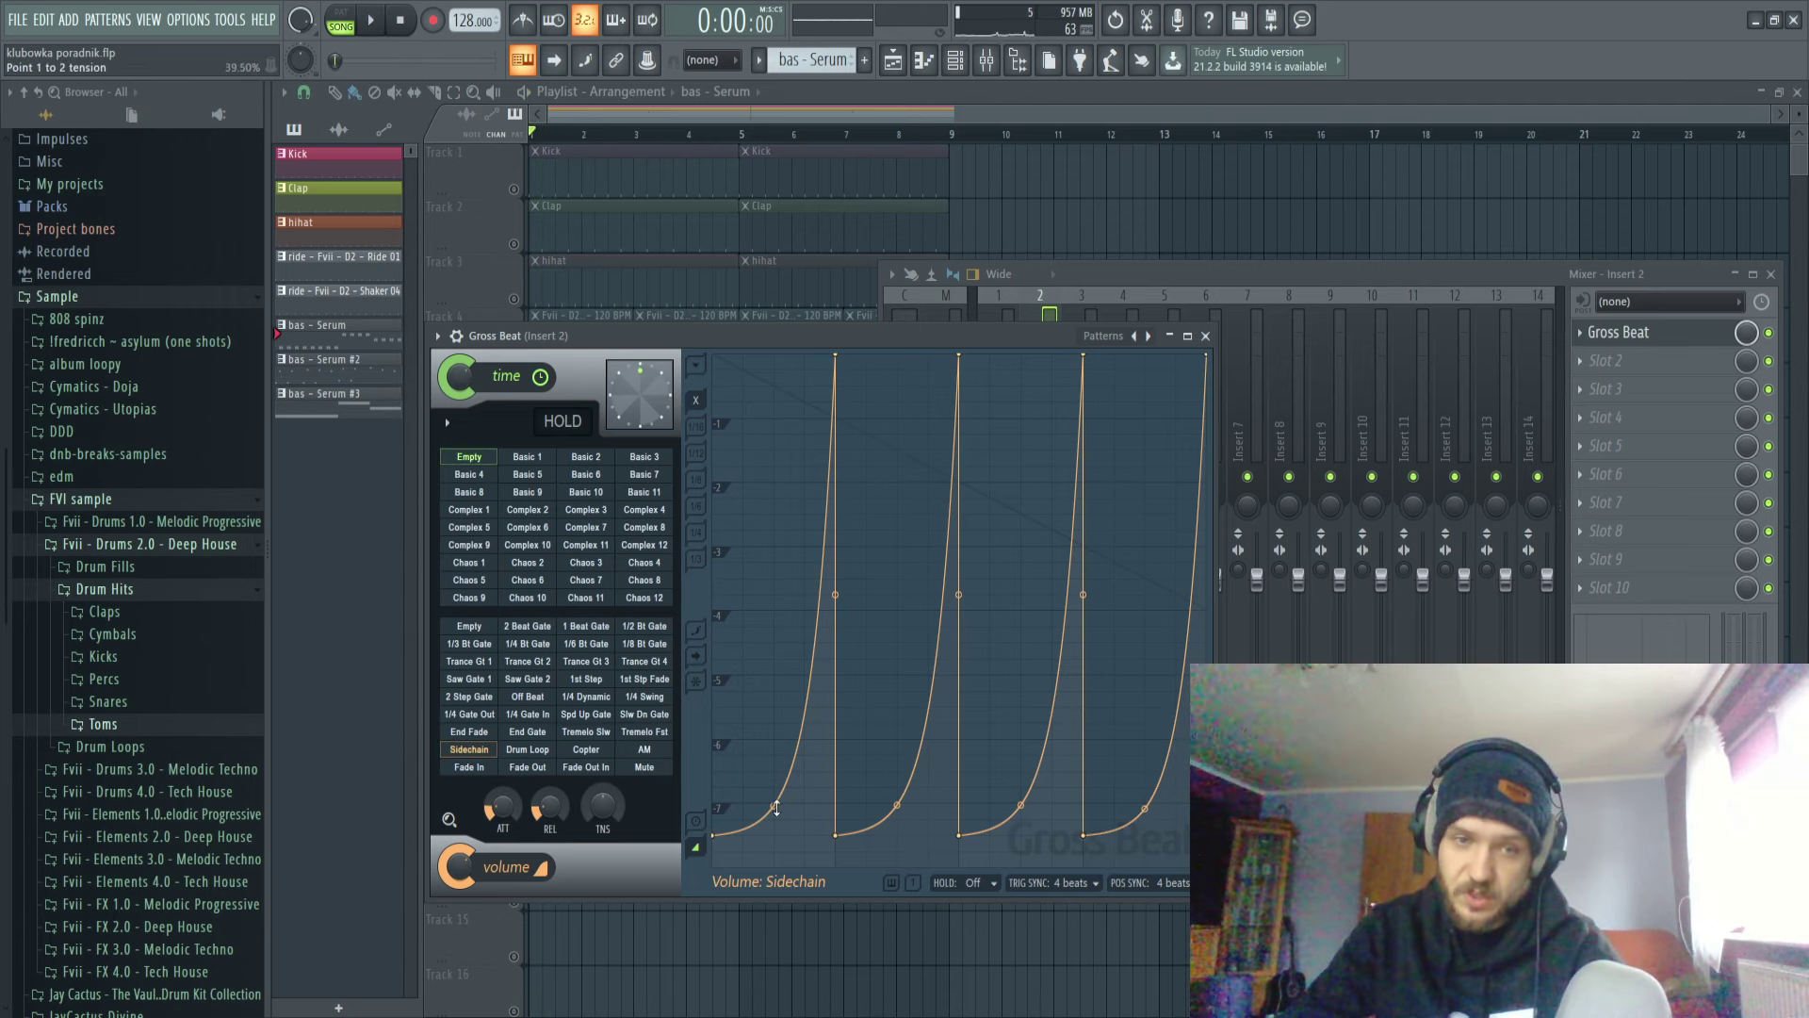
Straighten the four reloaded sidechain ramps and raise their low points to just over a third of the graph's height.
right_click(776, 808)
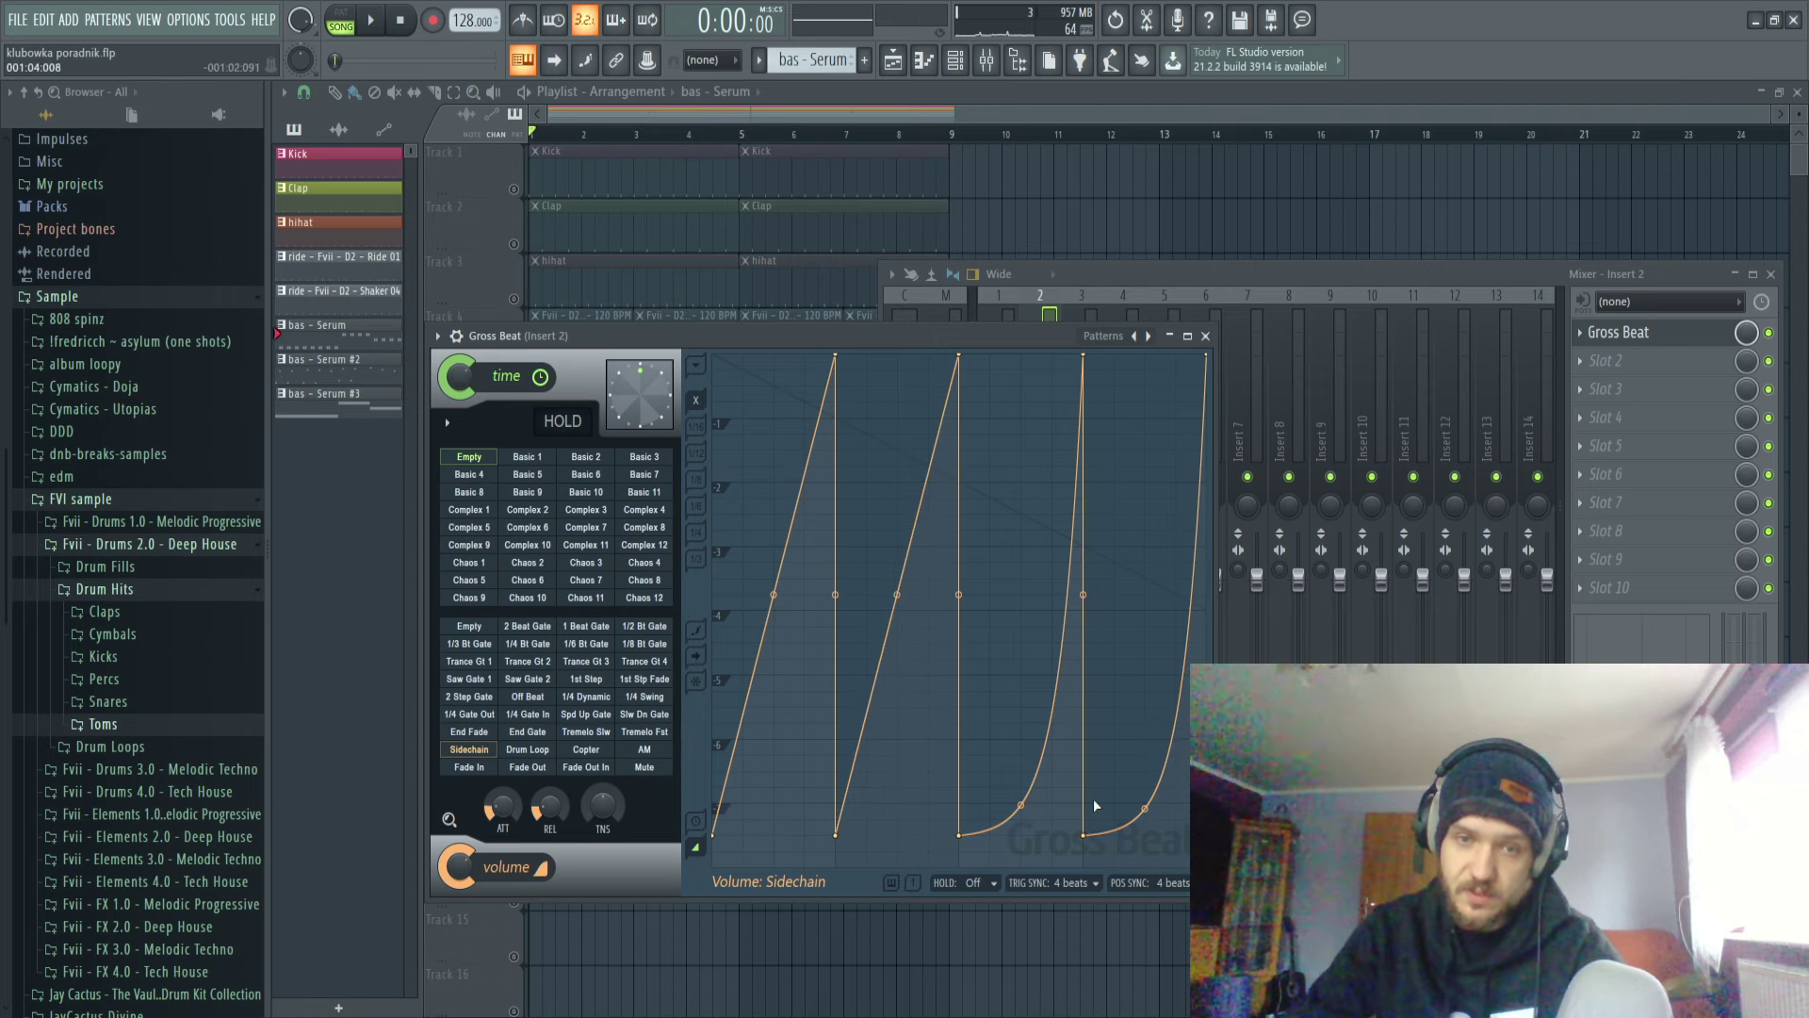
right_click(1015, 807)
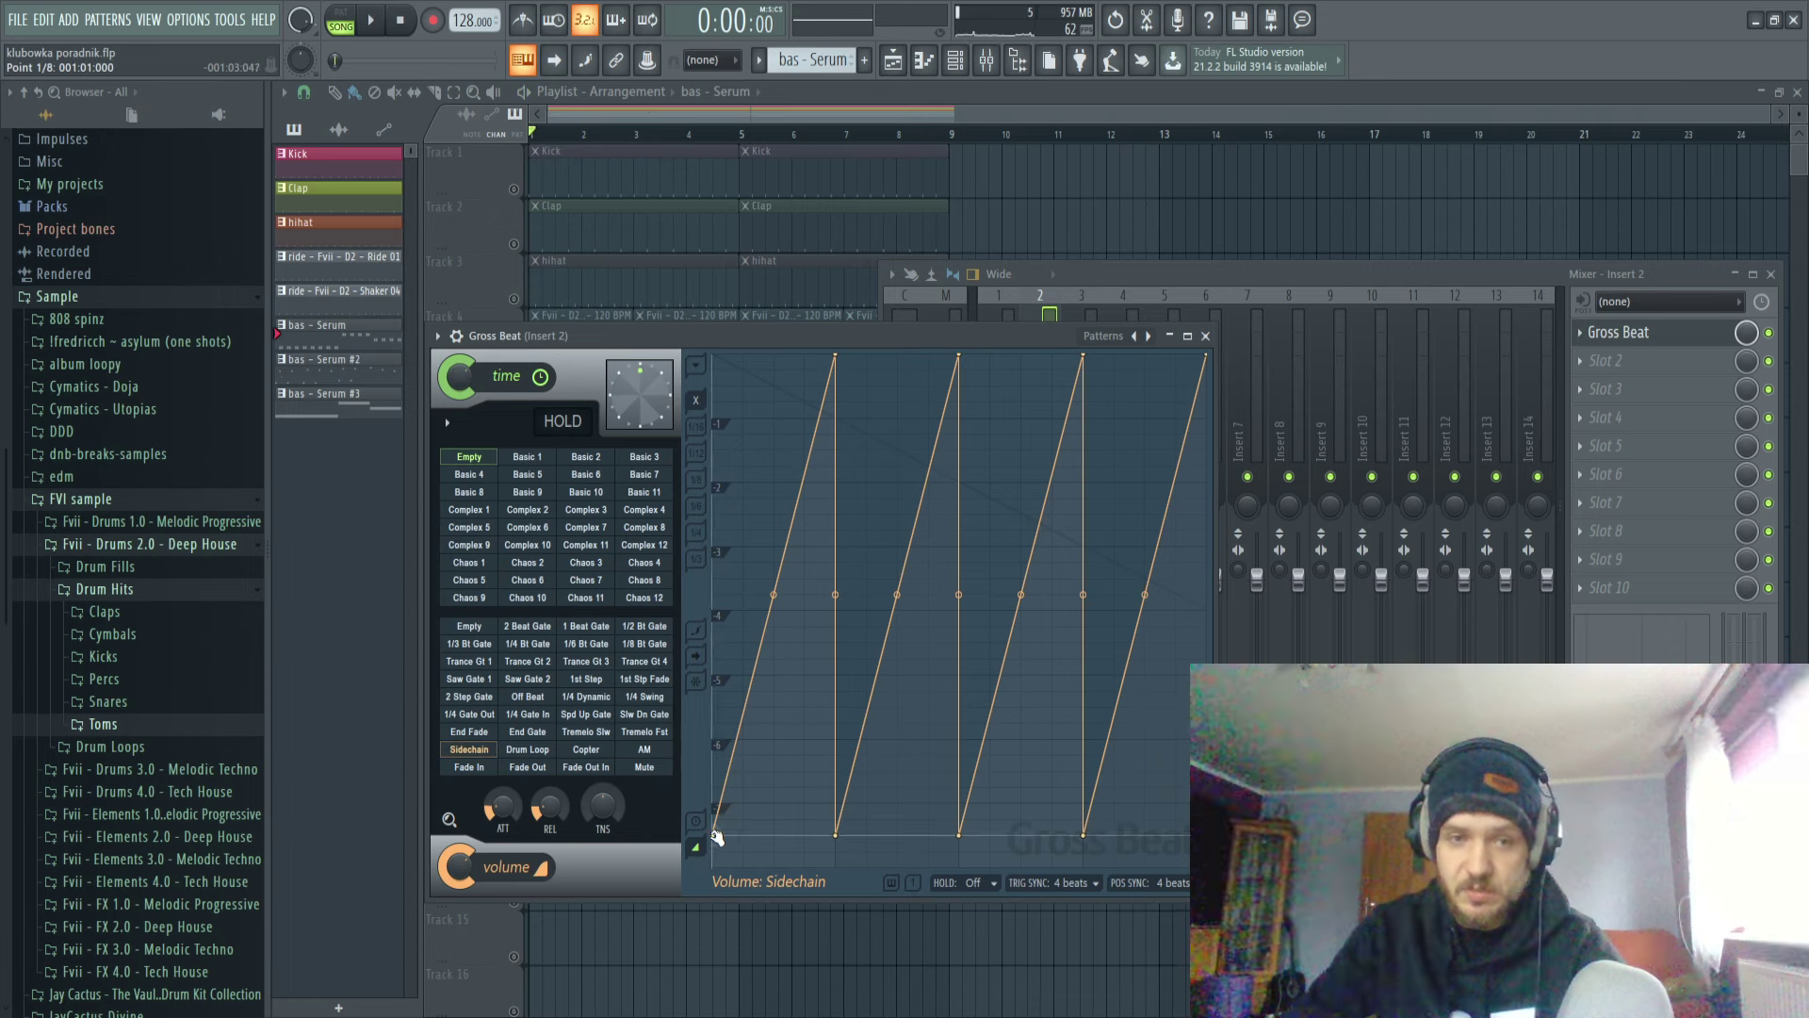
left_click_drag(837, 833, 838, 689)
left_click_drag(963, 831, 962, 689)
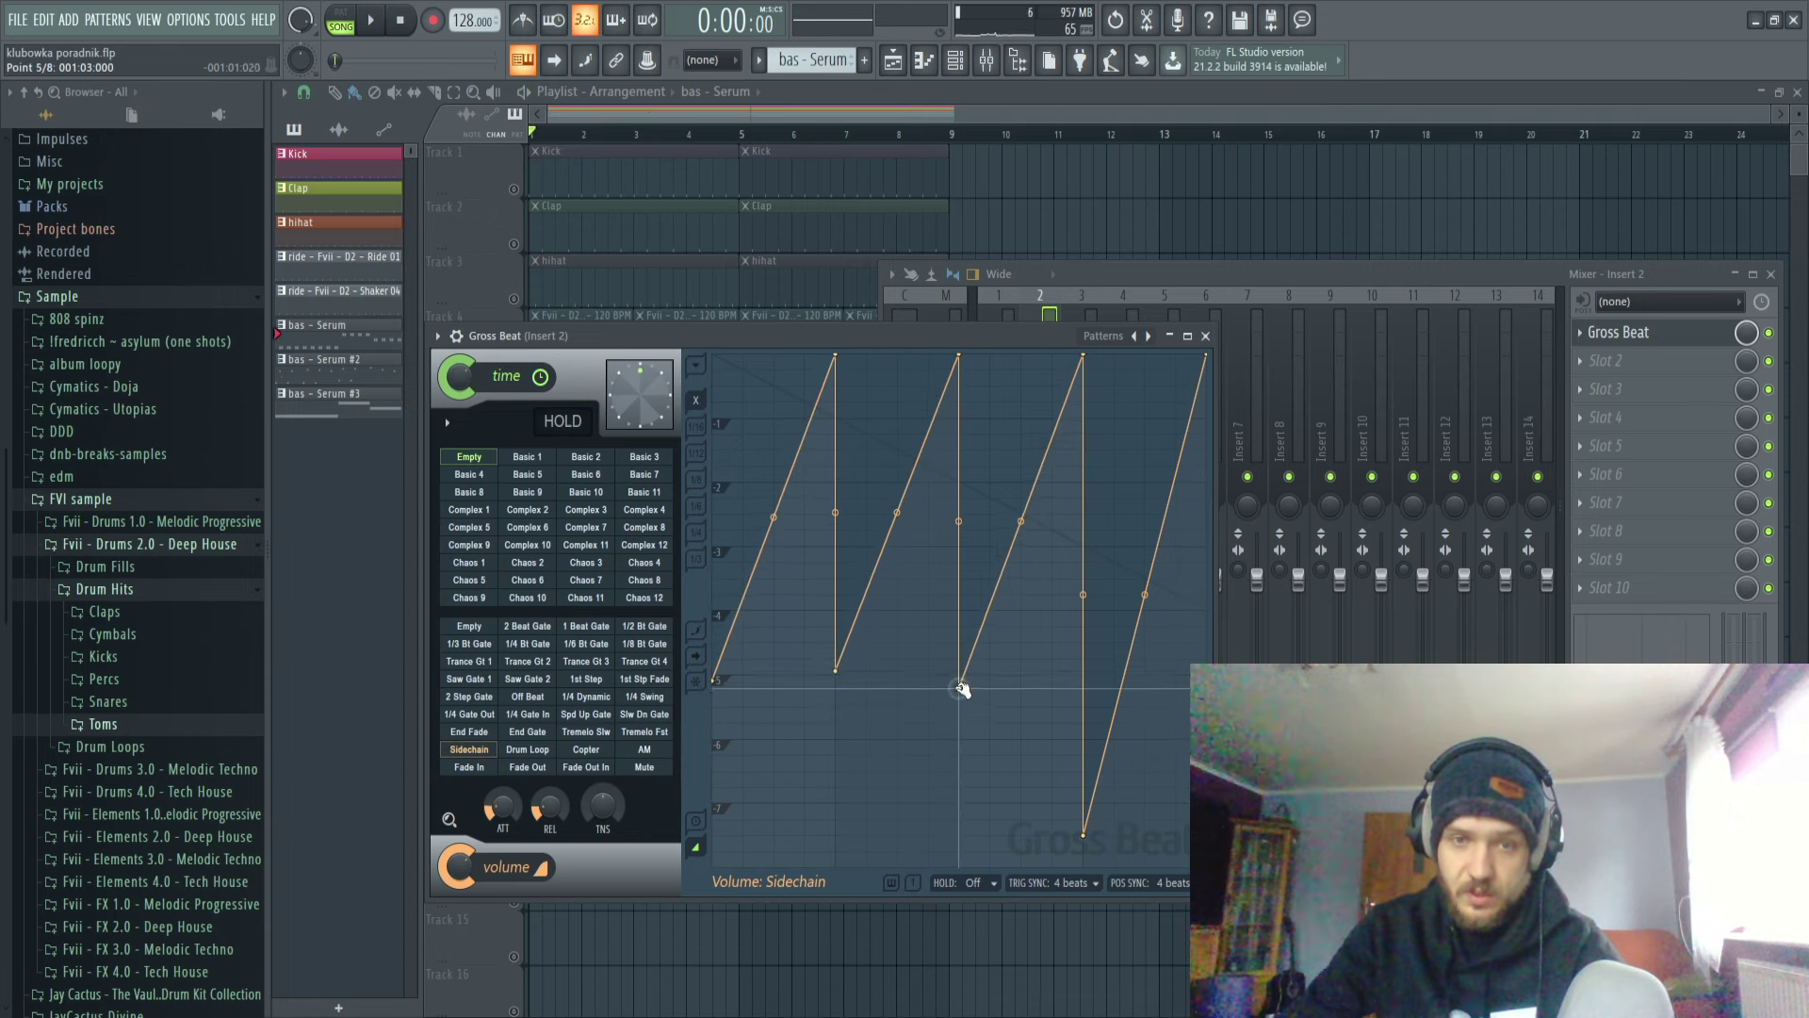
left_click_drag(1084, 685, 1084, 677)
key("space")
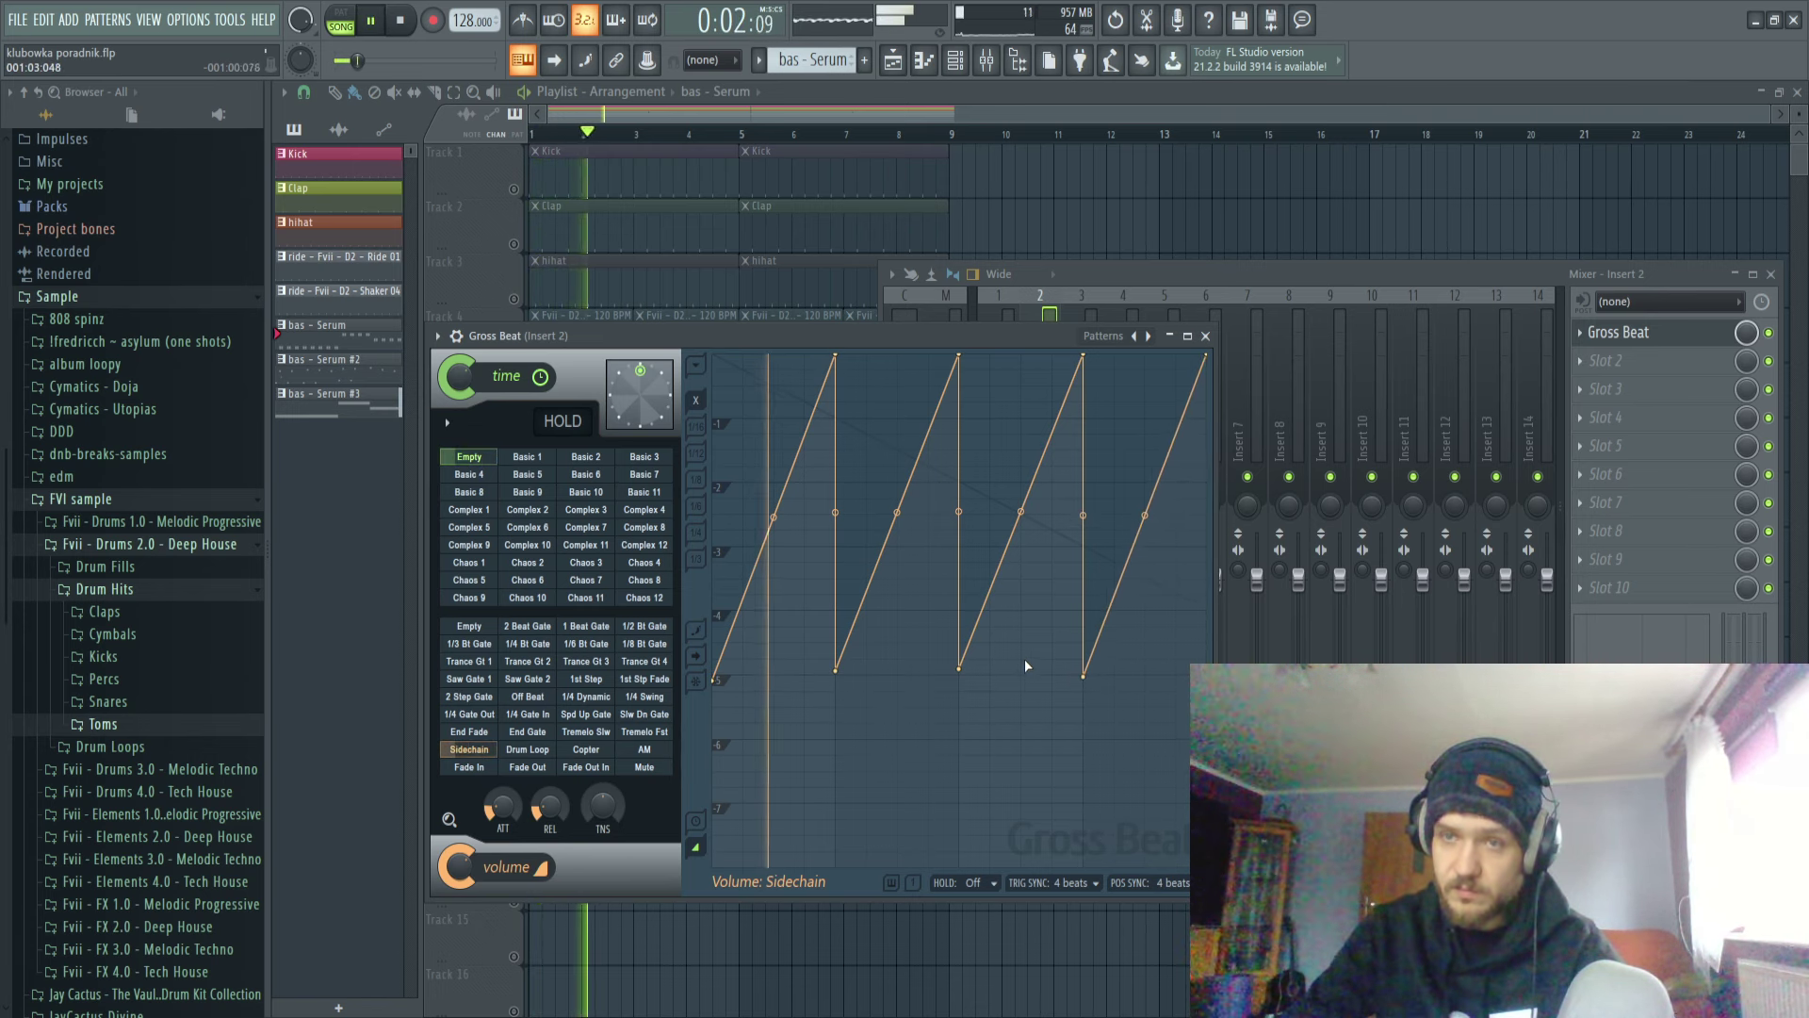
key("space")
Bend all four sidechain ramps upward so the volume recovers quickly after each beat.
left_click_drag(774, 515, 774, 396)
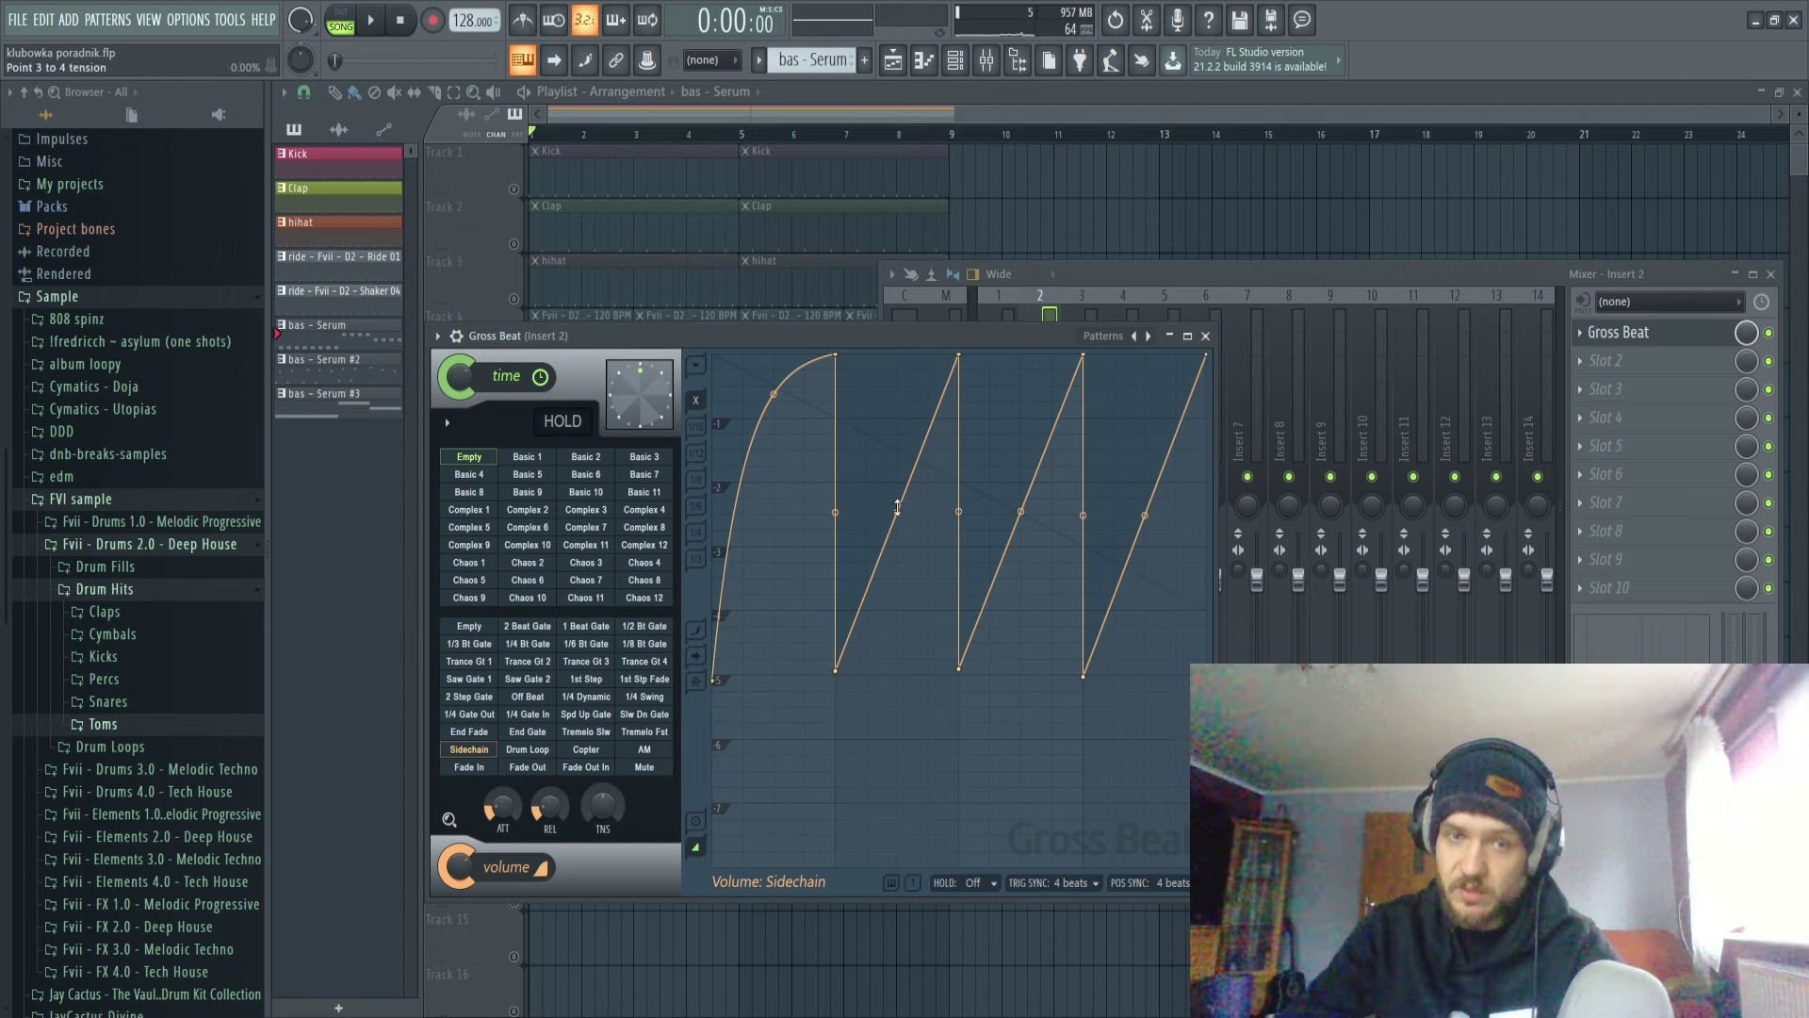
left_click_drag(1021, 510, 1021, 399)
key("space")
left_click_drag(1145, 515, 1142, 391)
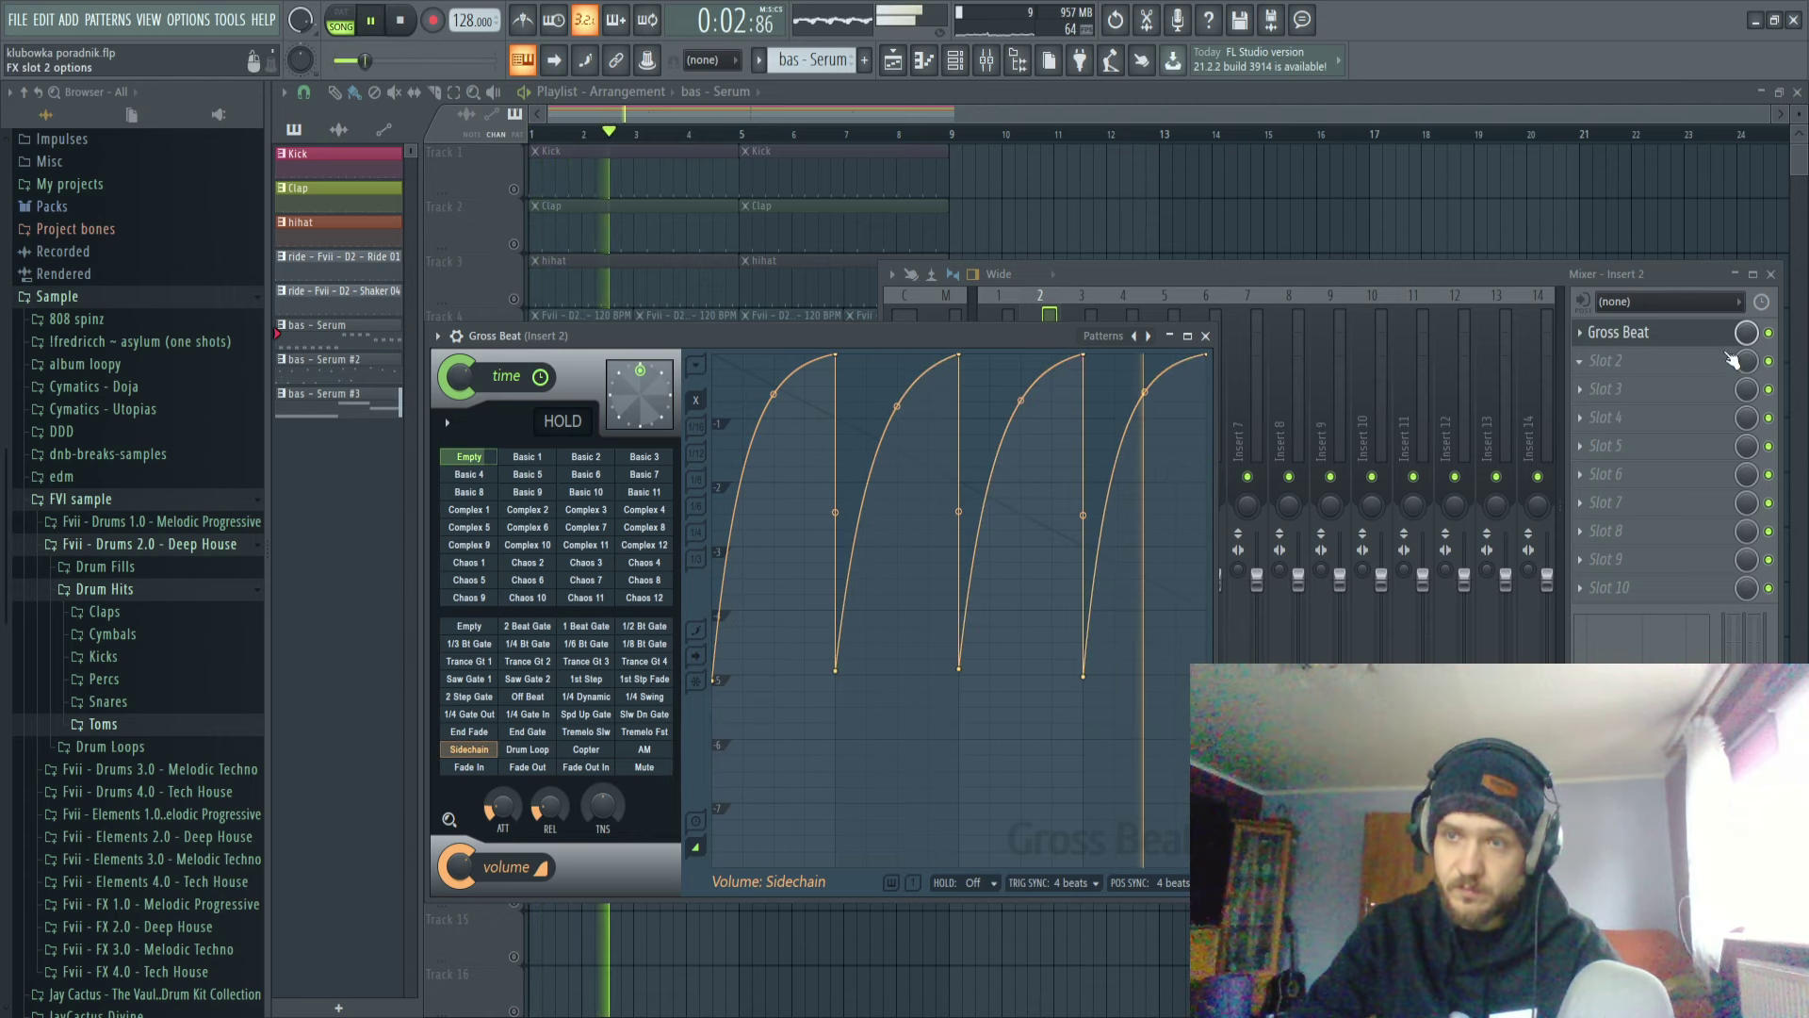
Toggle Gross Beat off and on during playback to compare the reshaped sidechain with the dry pad.
left_click(1769, 332)
left_click(1769, 333)
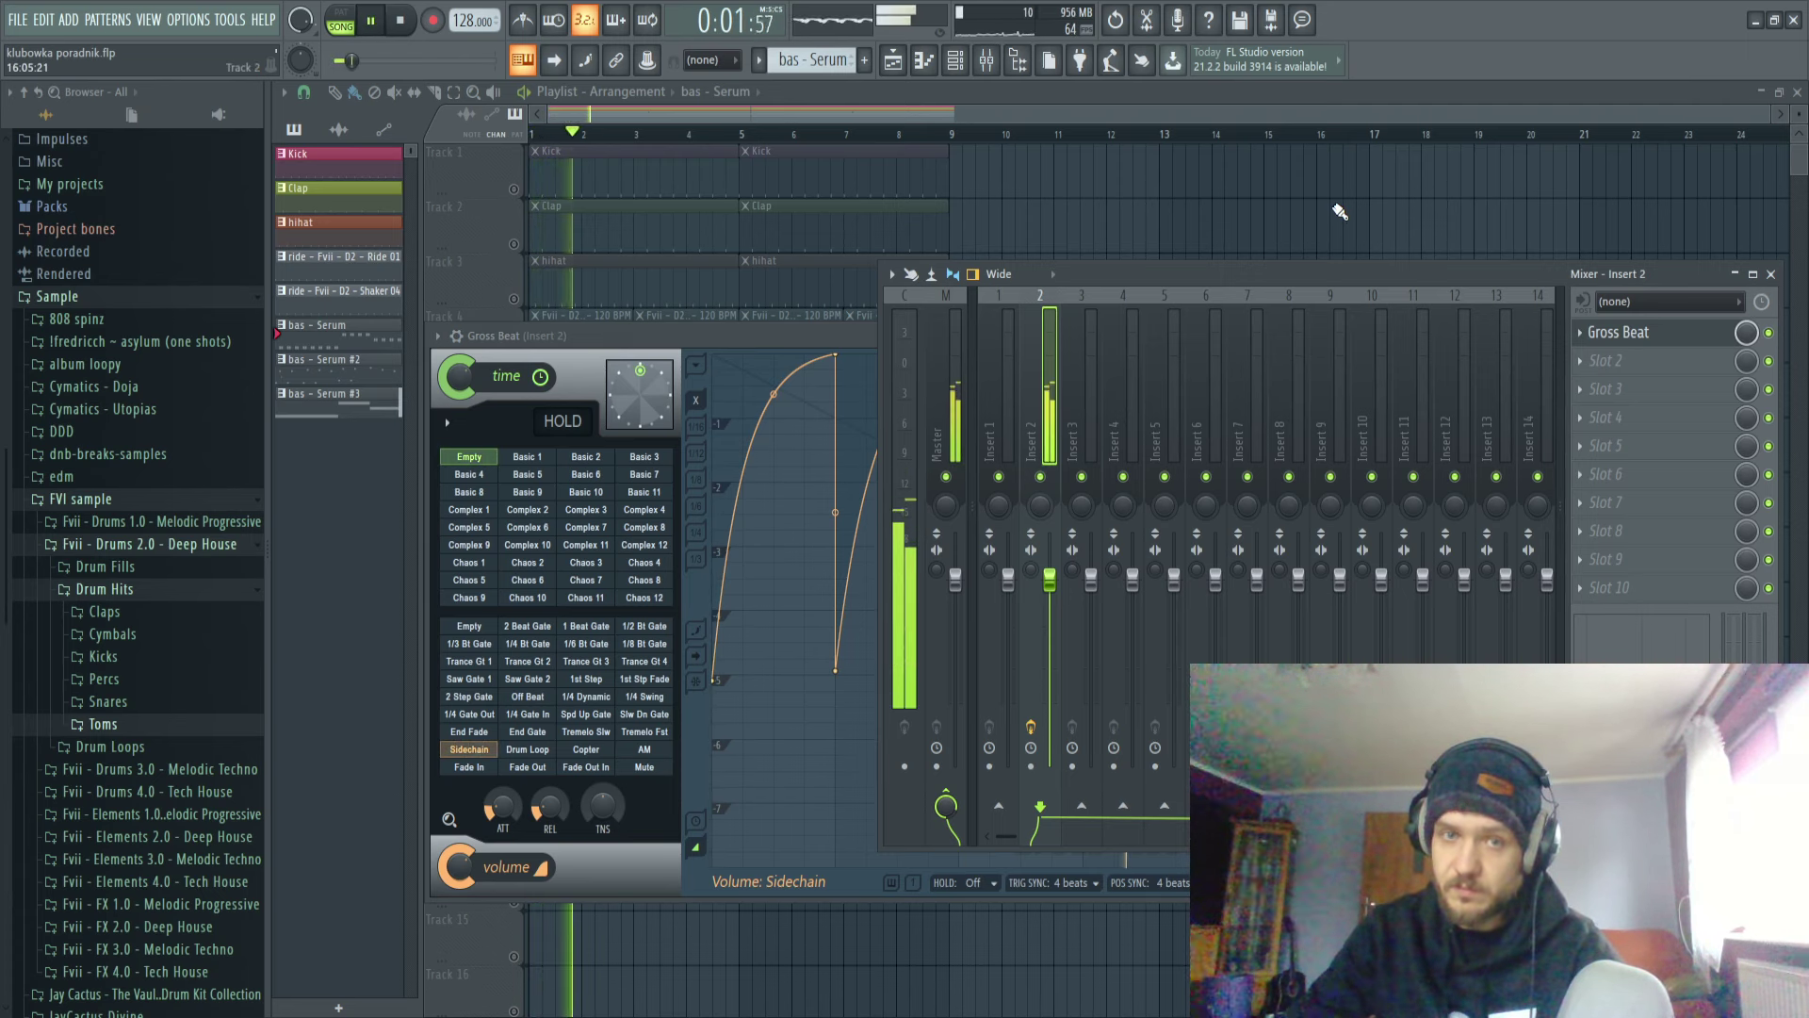
key("space")
Bypass Gross Beat and use Kickstart in slot 2 of insert 2 instead, with the Subbass Chain shape and an adjusted mix.
left_click(1626, 338)
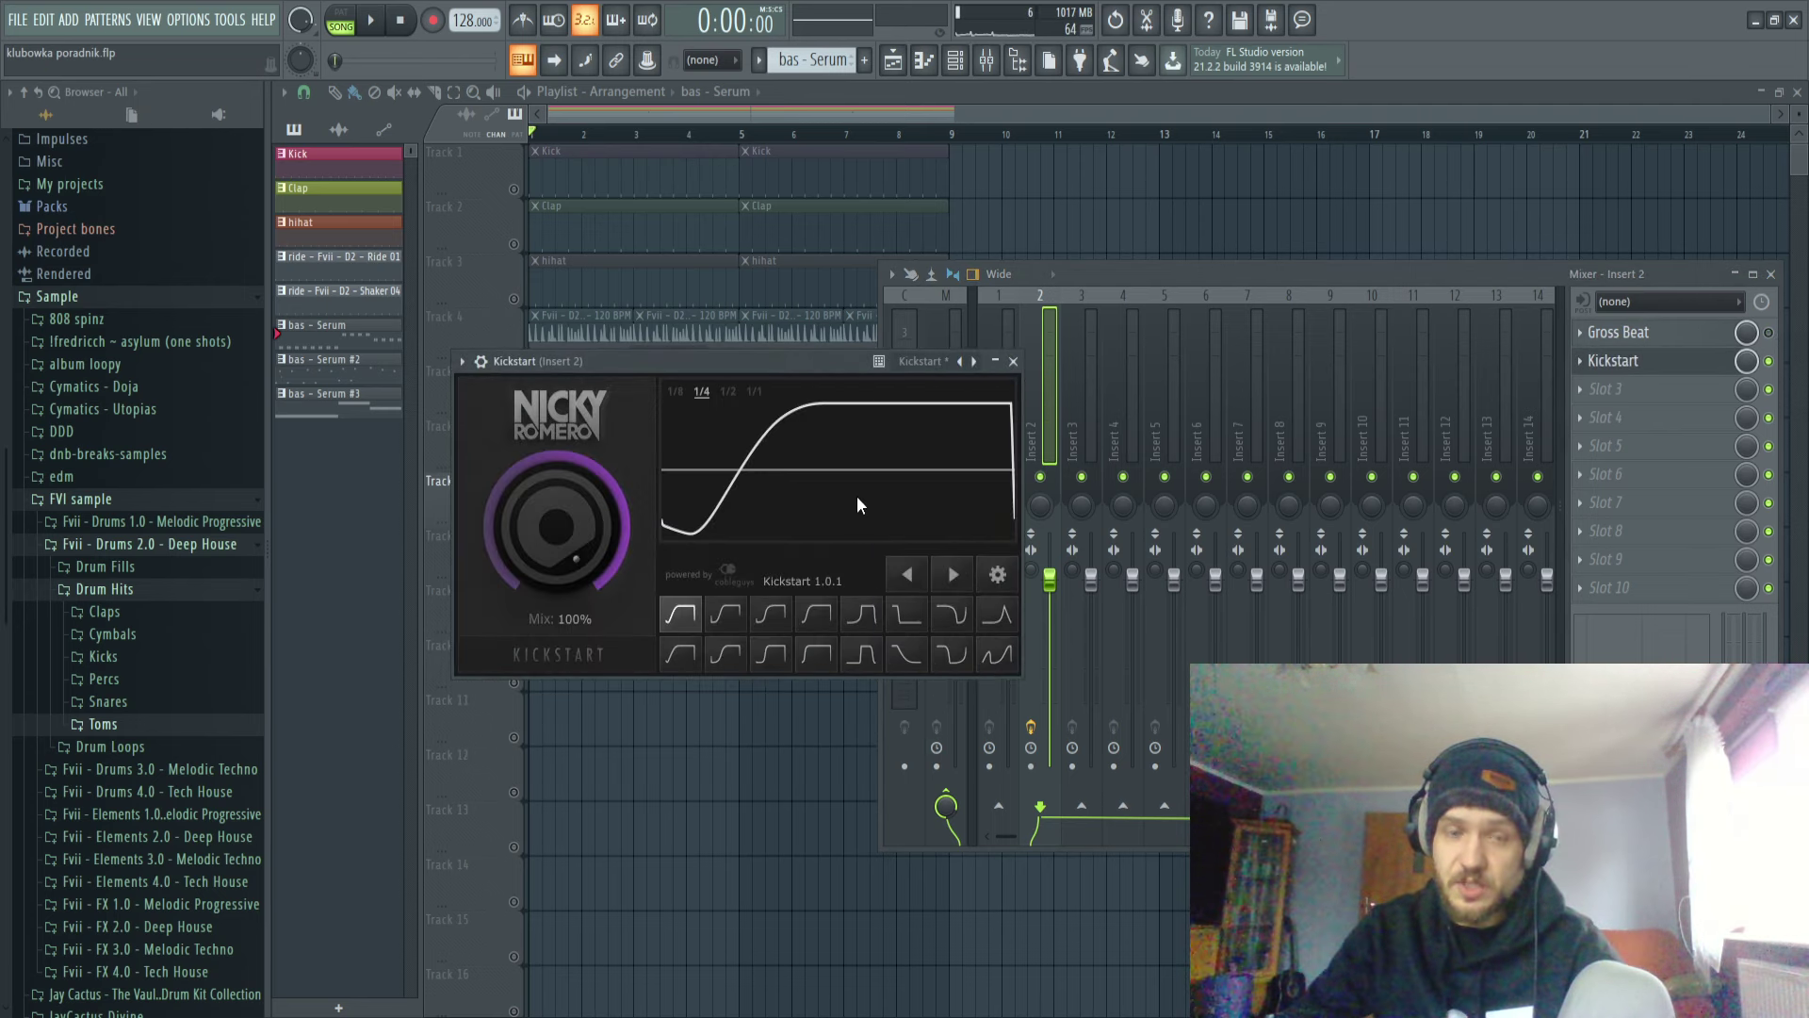
key("space")
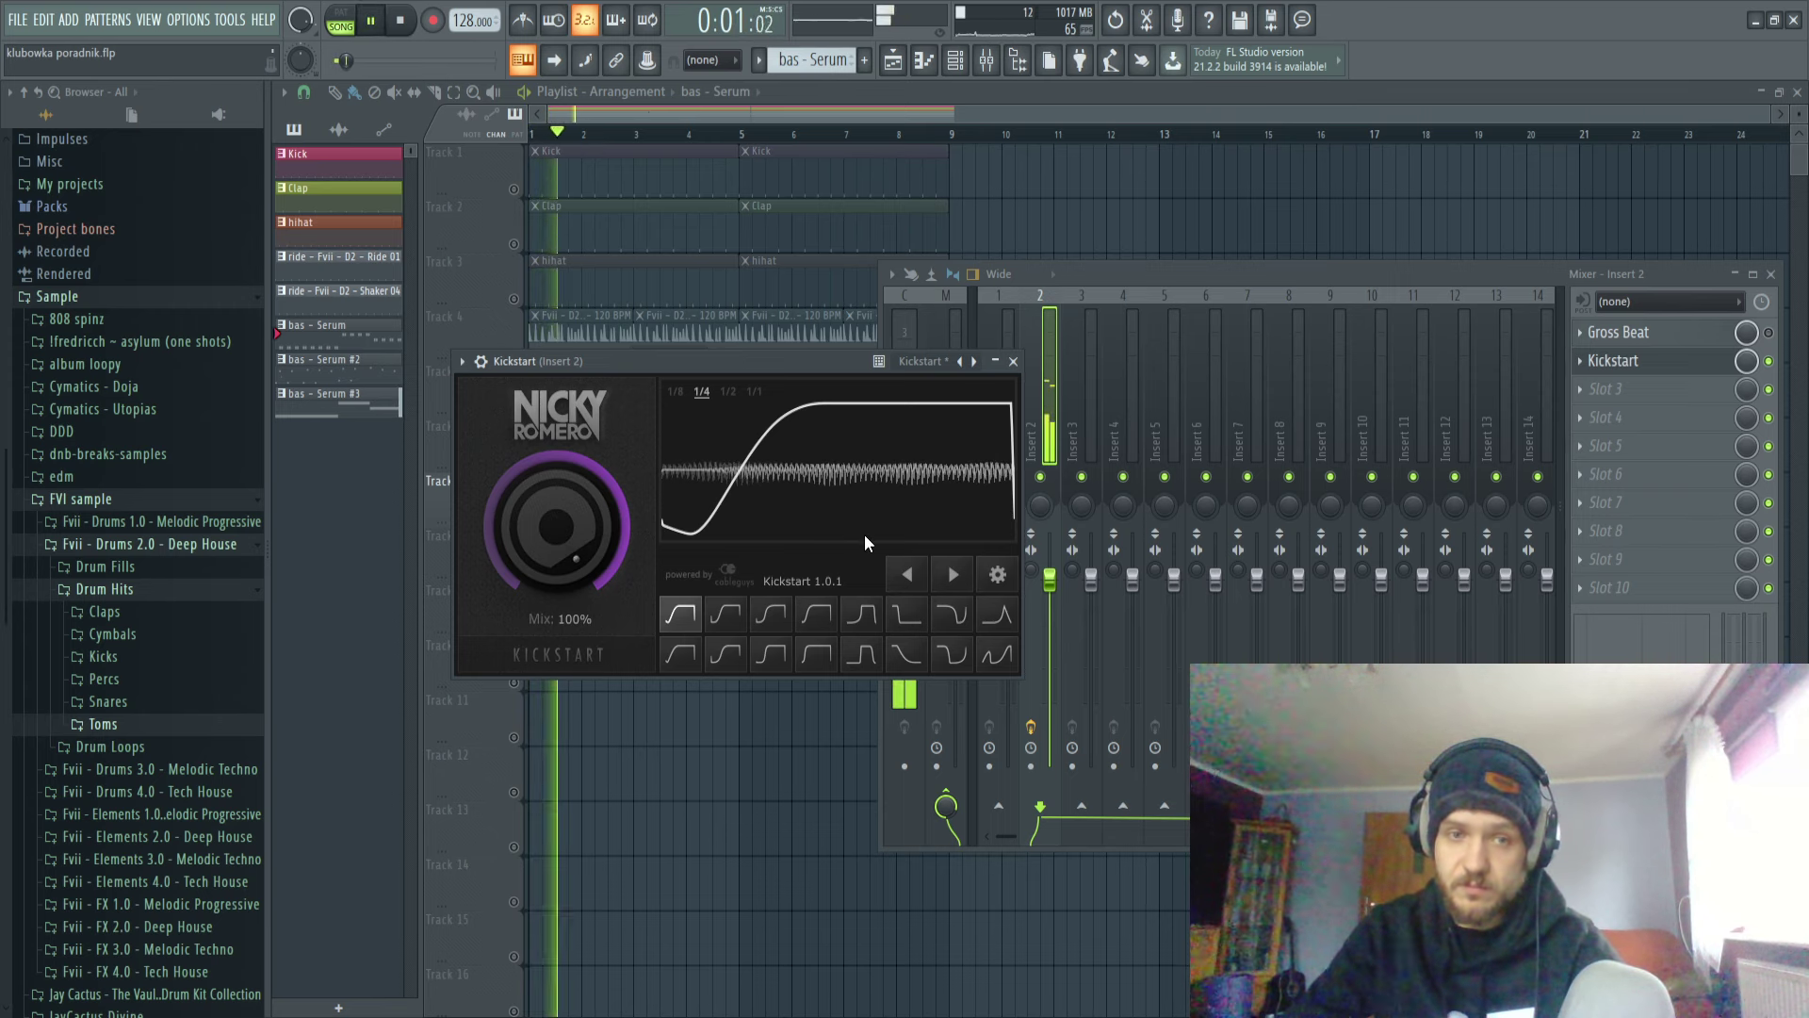
left_click(876, 614)
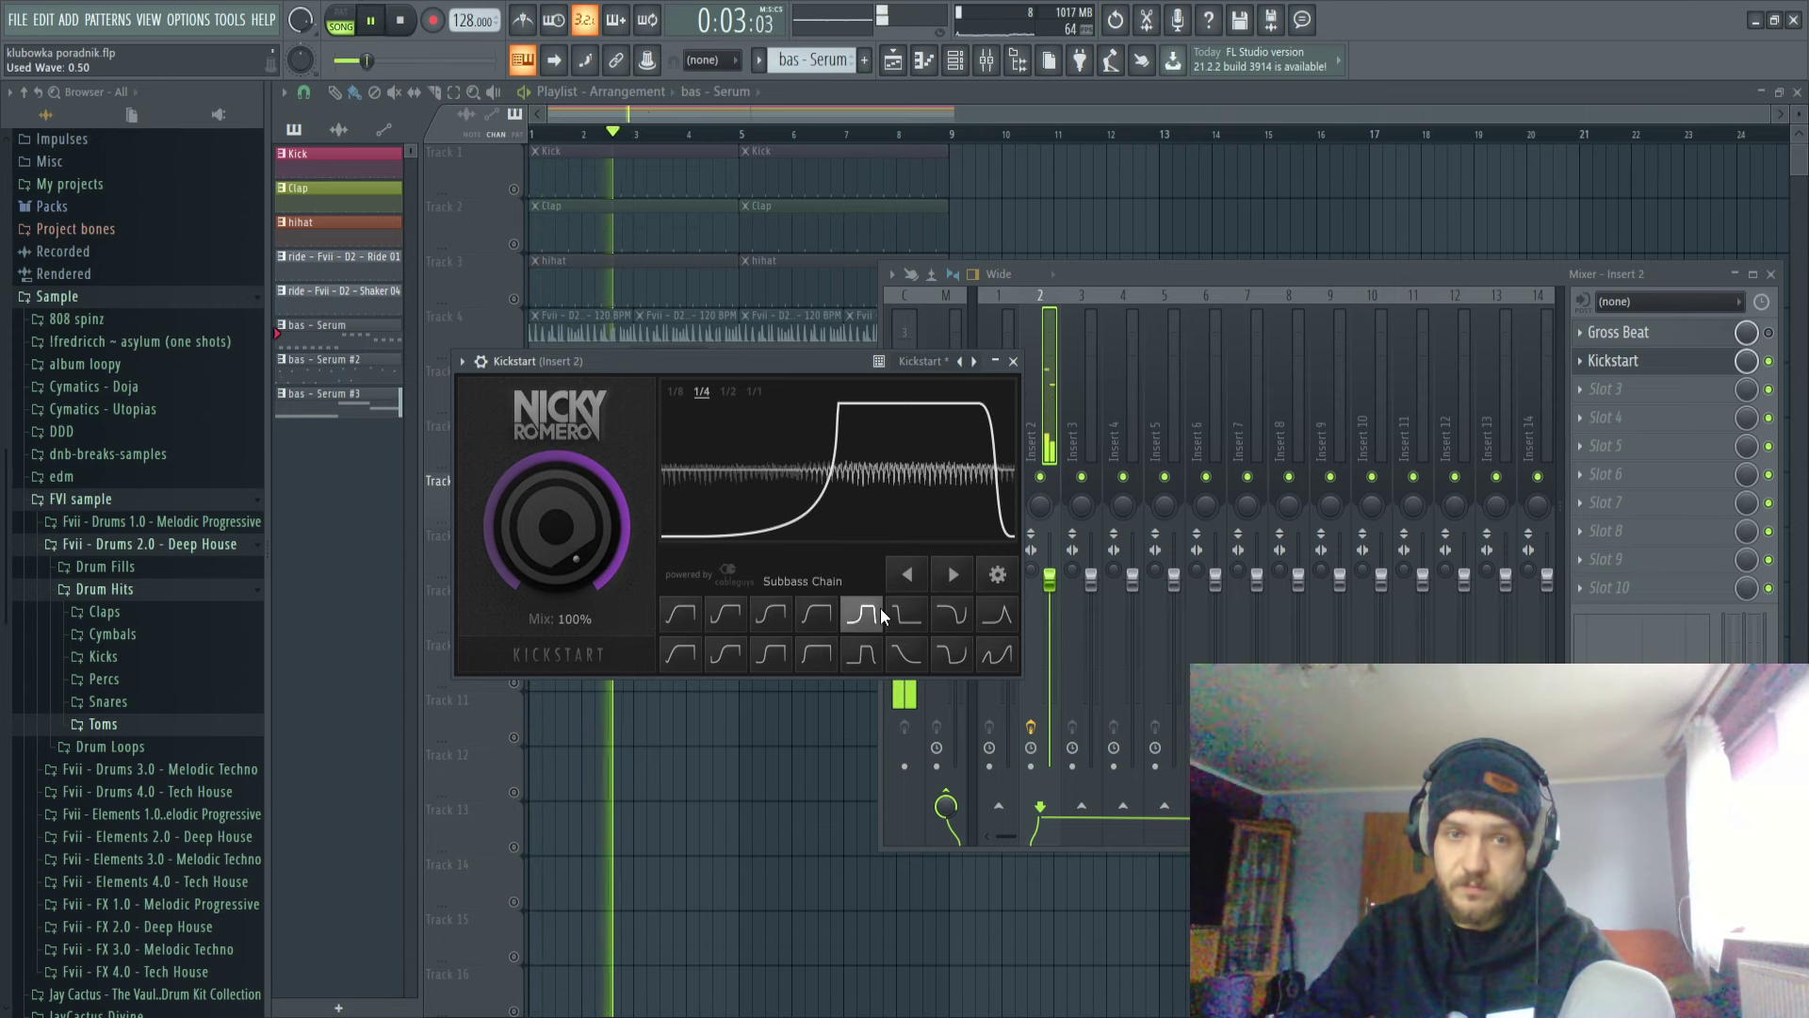
left_click_drag(571, 537, 571, 561)
Return to the playlist, unsolo Track 7 and play the full arrangement.
left_click(1090, 221)
key("space")
right_click(515, 518)
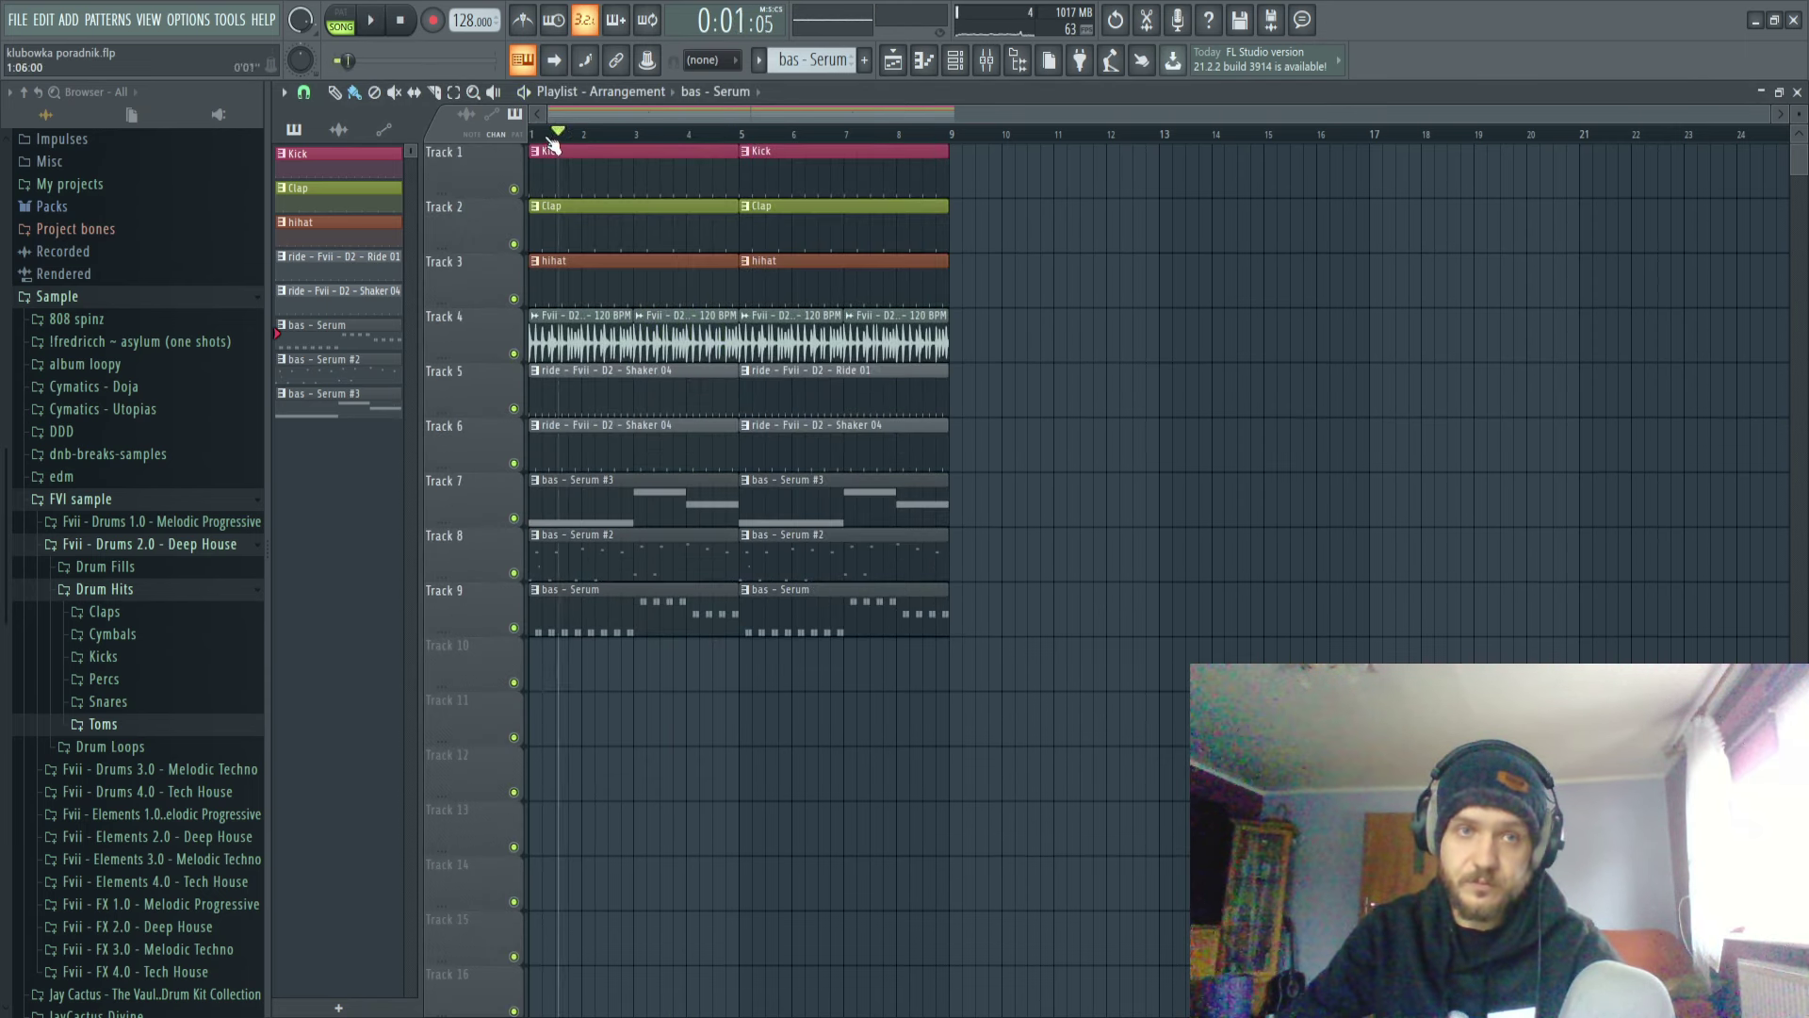
key("space")
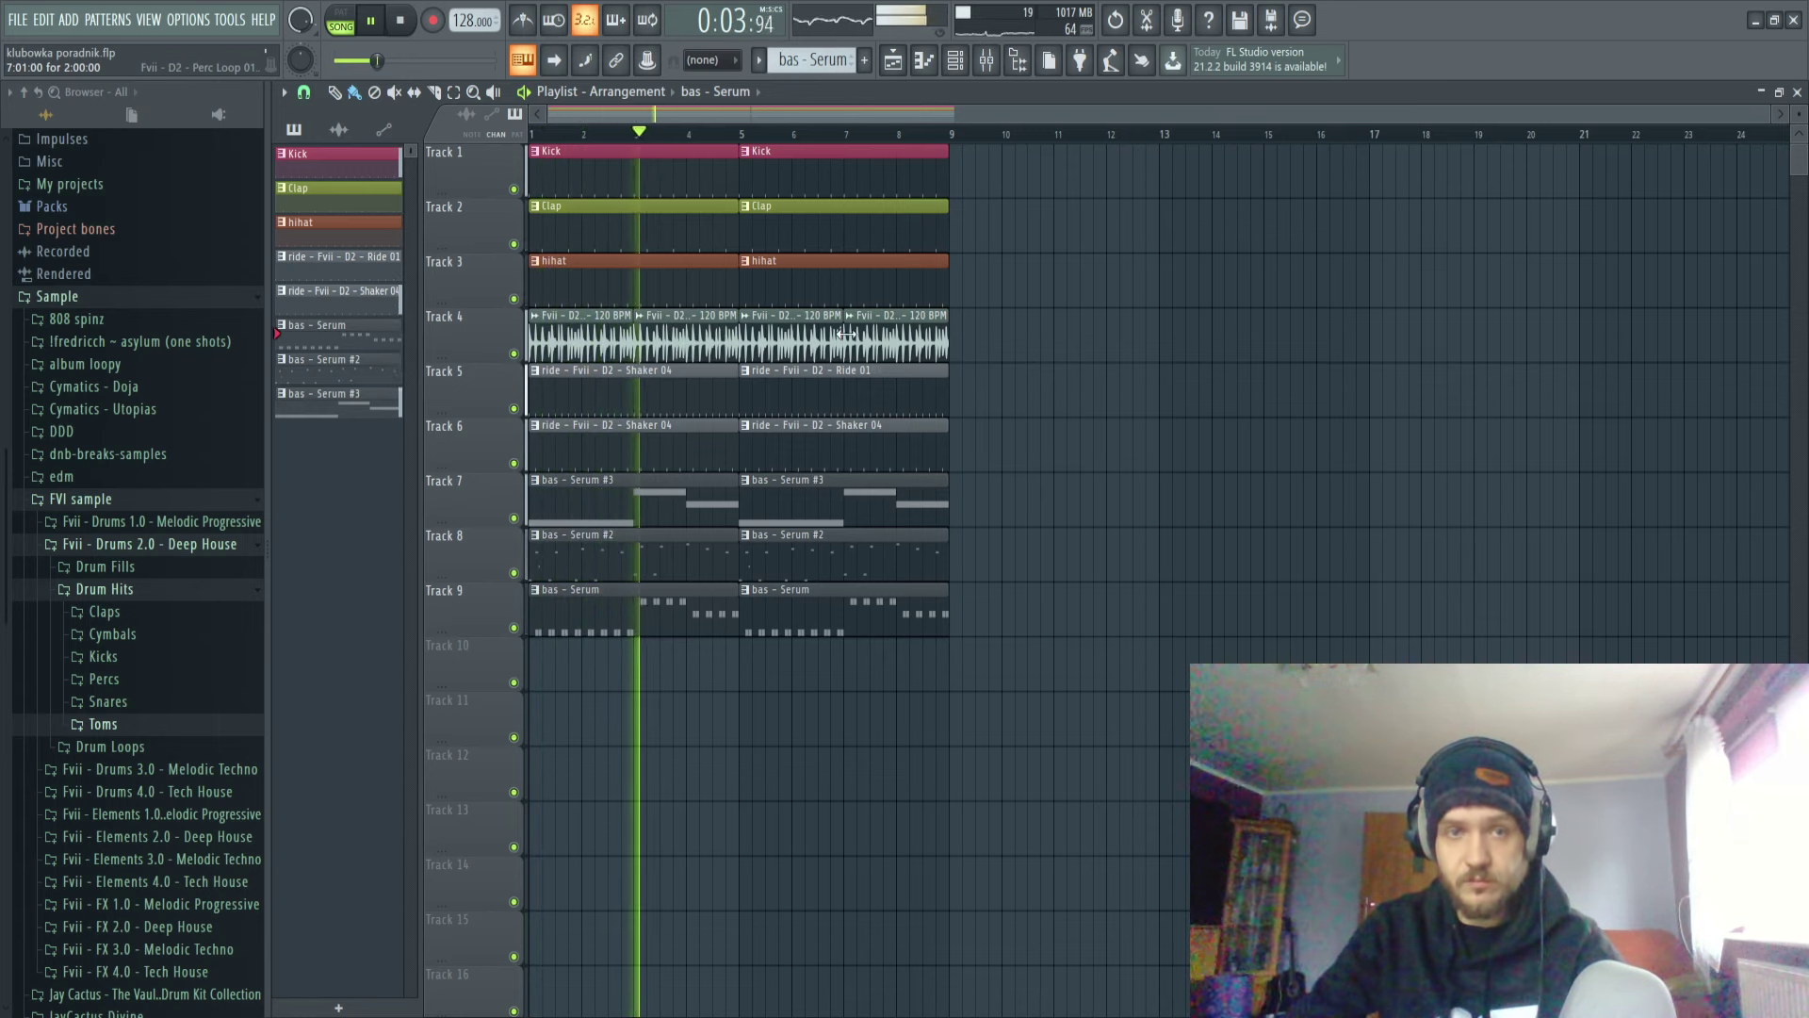
Duplicate the full arrangement from bars 1–9 on all nine tracks into bars 9–17 and deselect the copies.
left_click_drag(1036, 692, 462, 121)
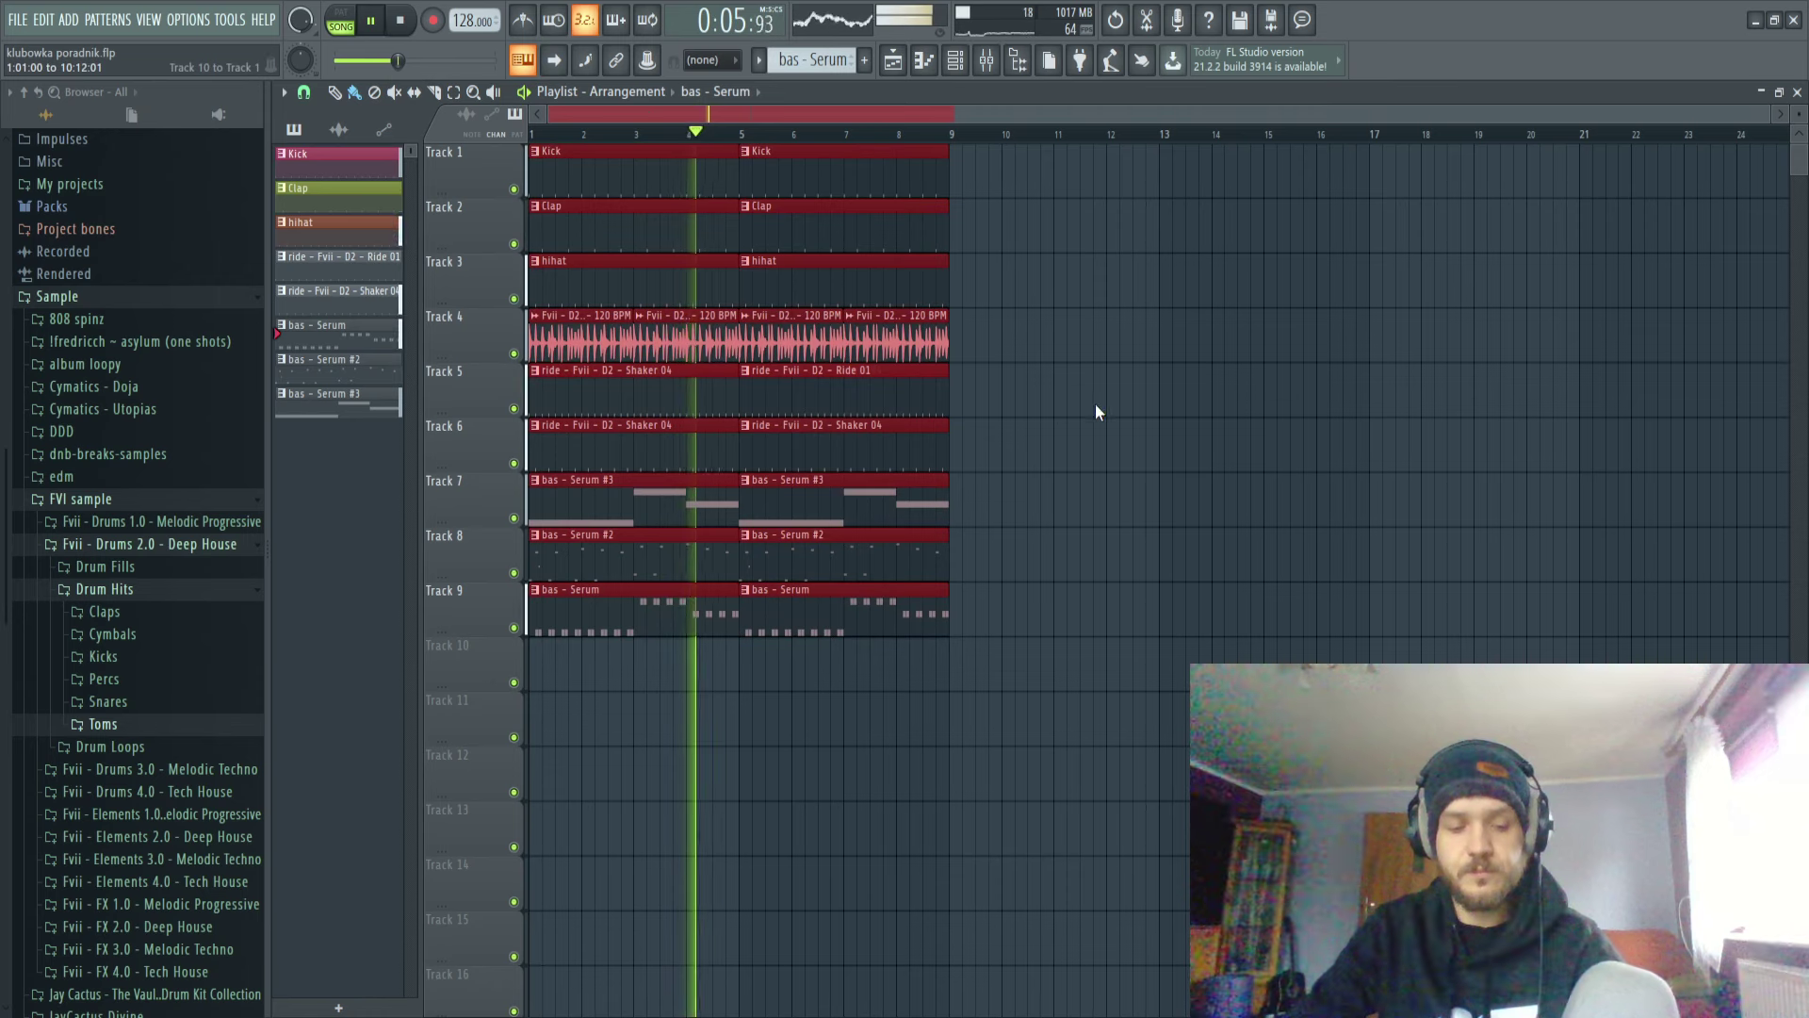
key("ctrl+b")
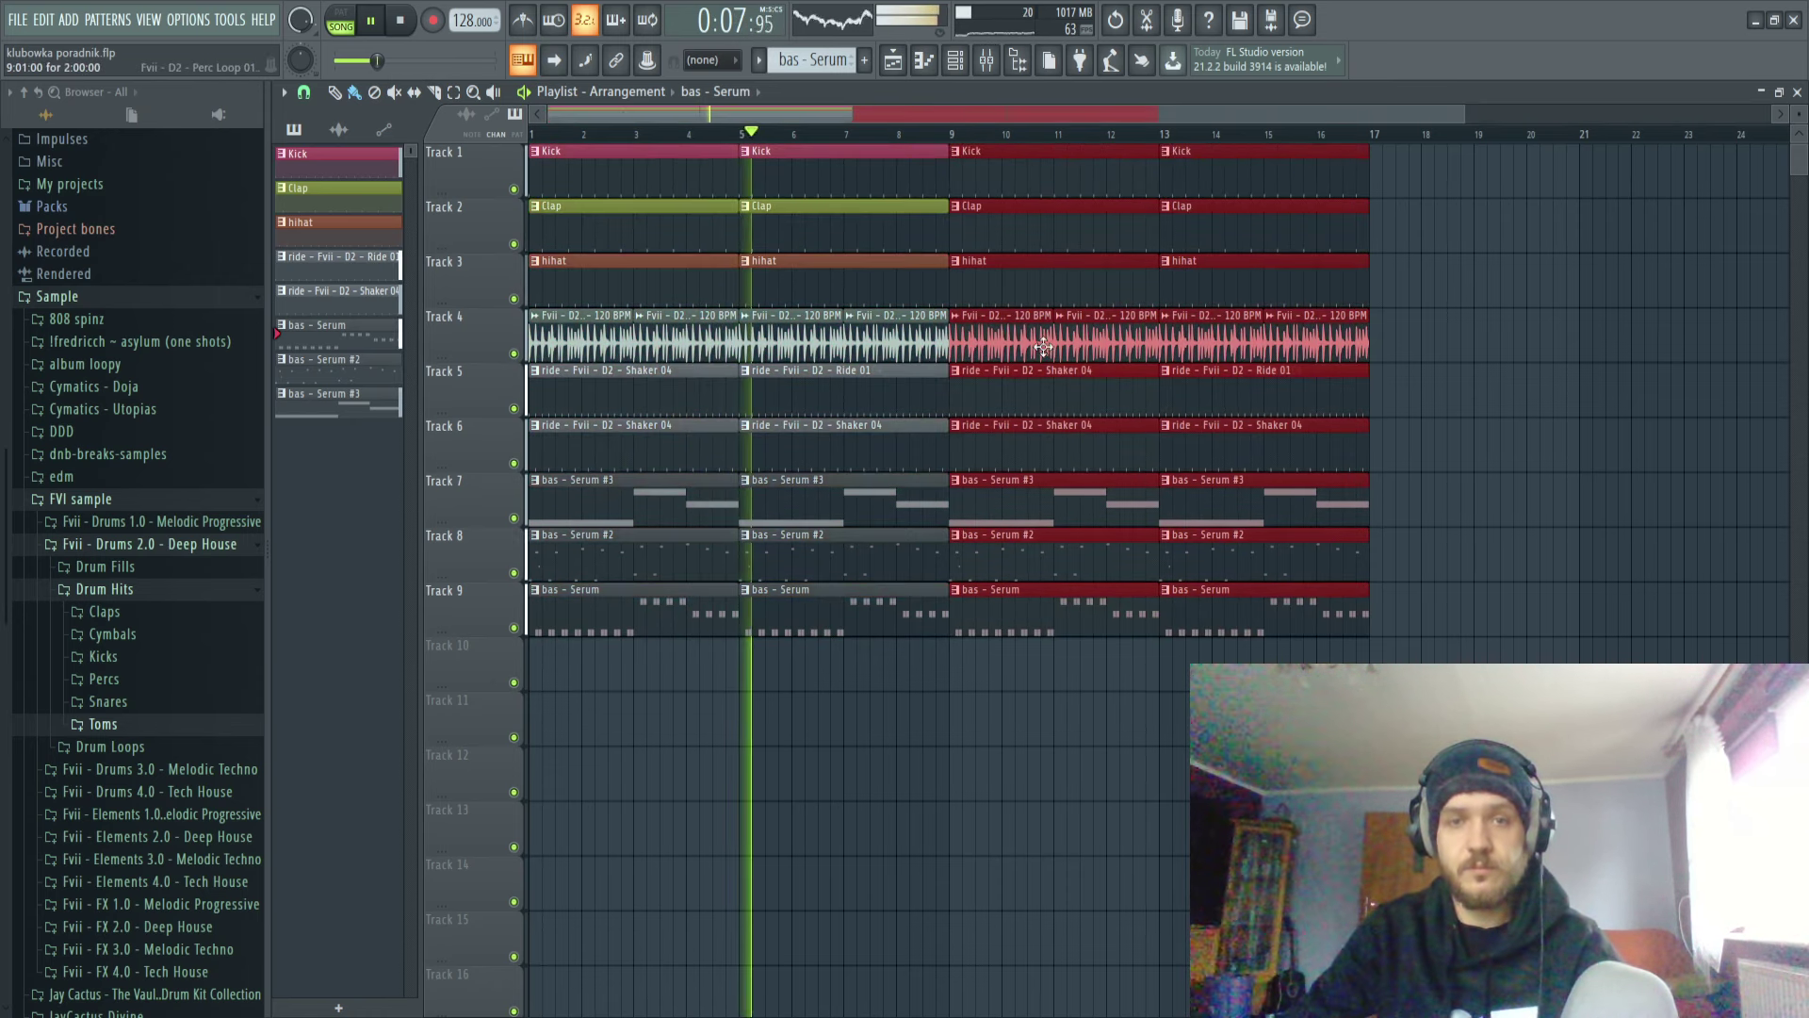
left_click(1462, 396, "ctrl")
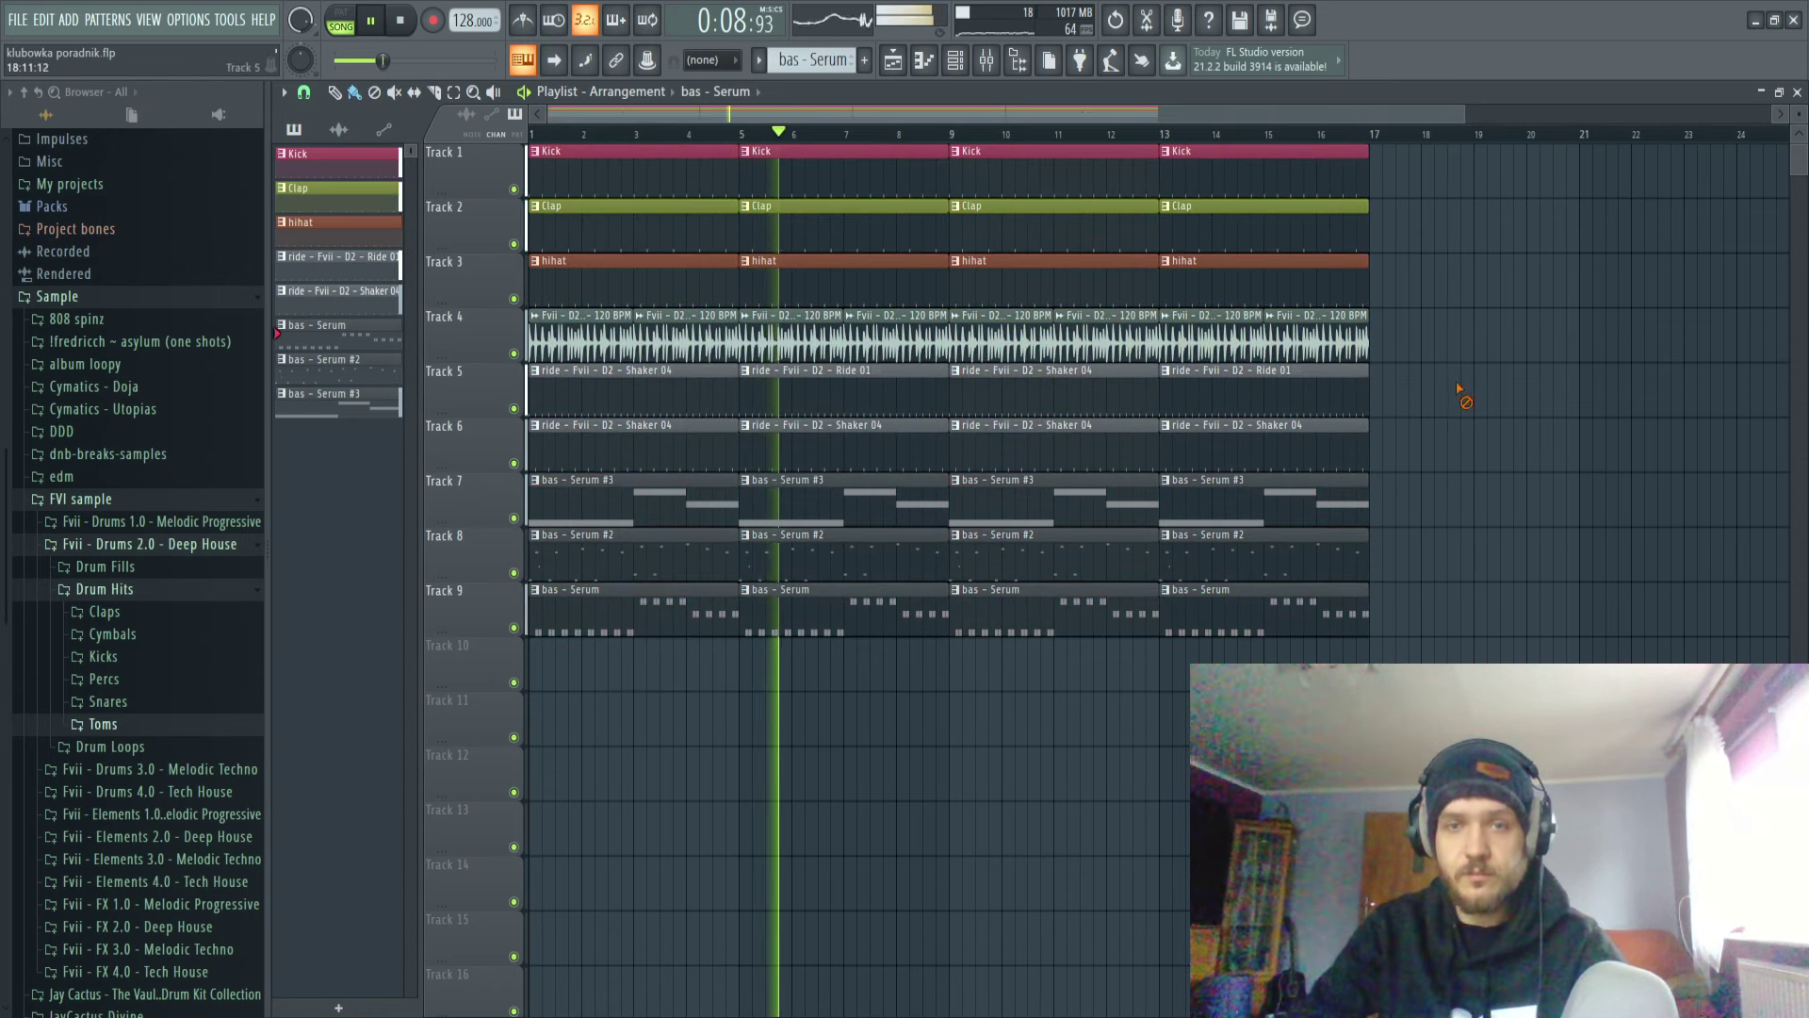
Delete the four percussion loop clips between bars 9 and 17 on Track 4.
double_click(1013, 334)
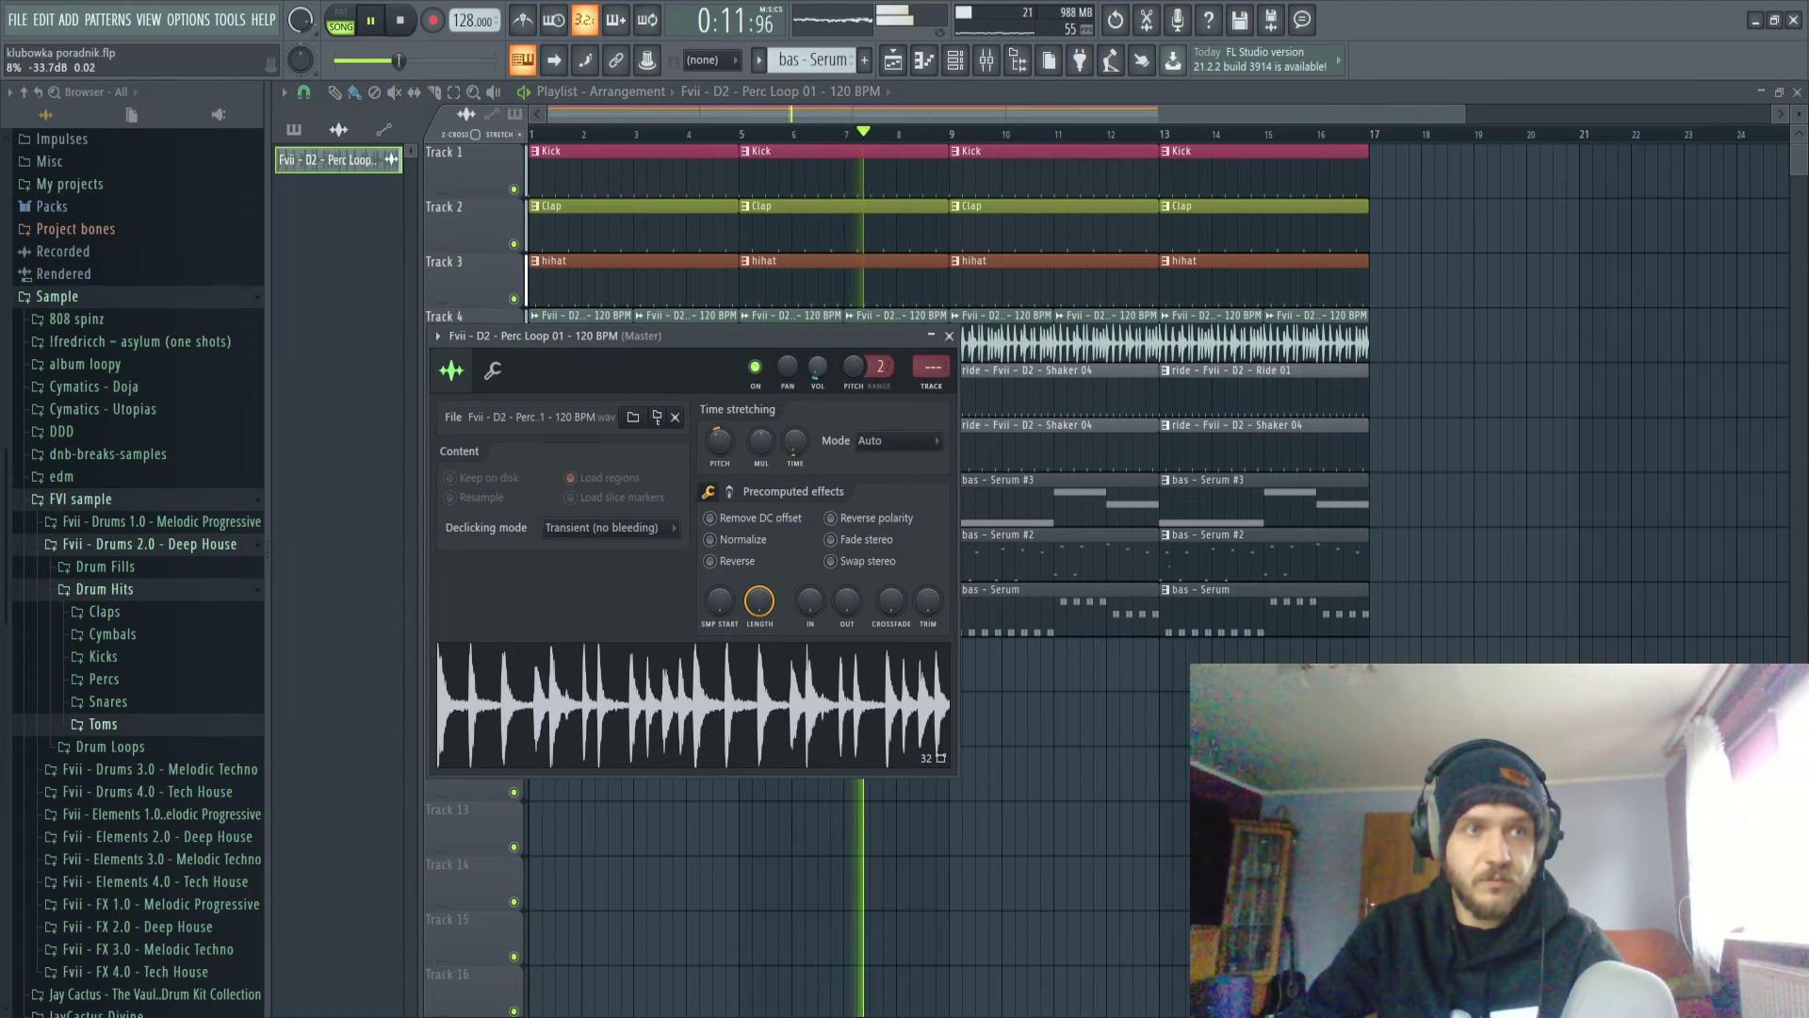
left_click(949, 336)
right_click(1009, 341)
right_click(1098, 343)
right_click(1211, 344)
right_click(1319, 345)
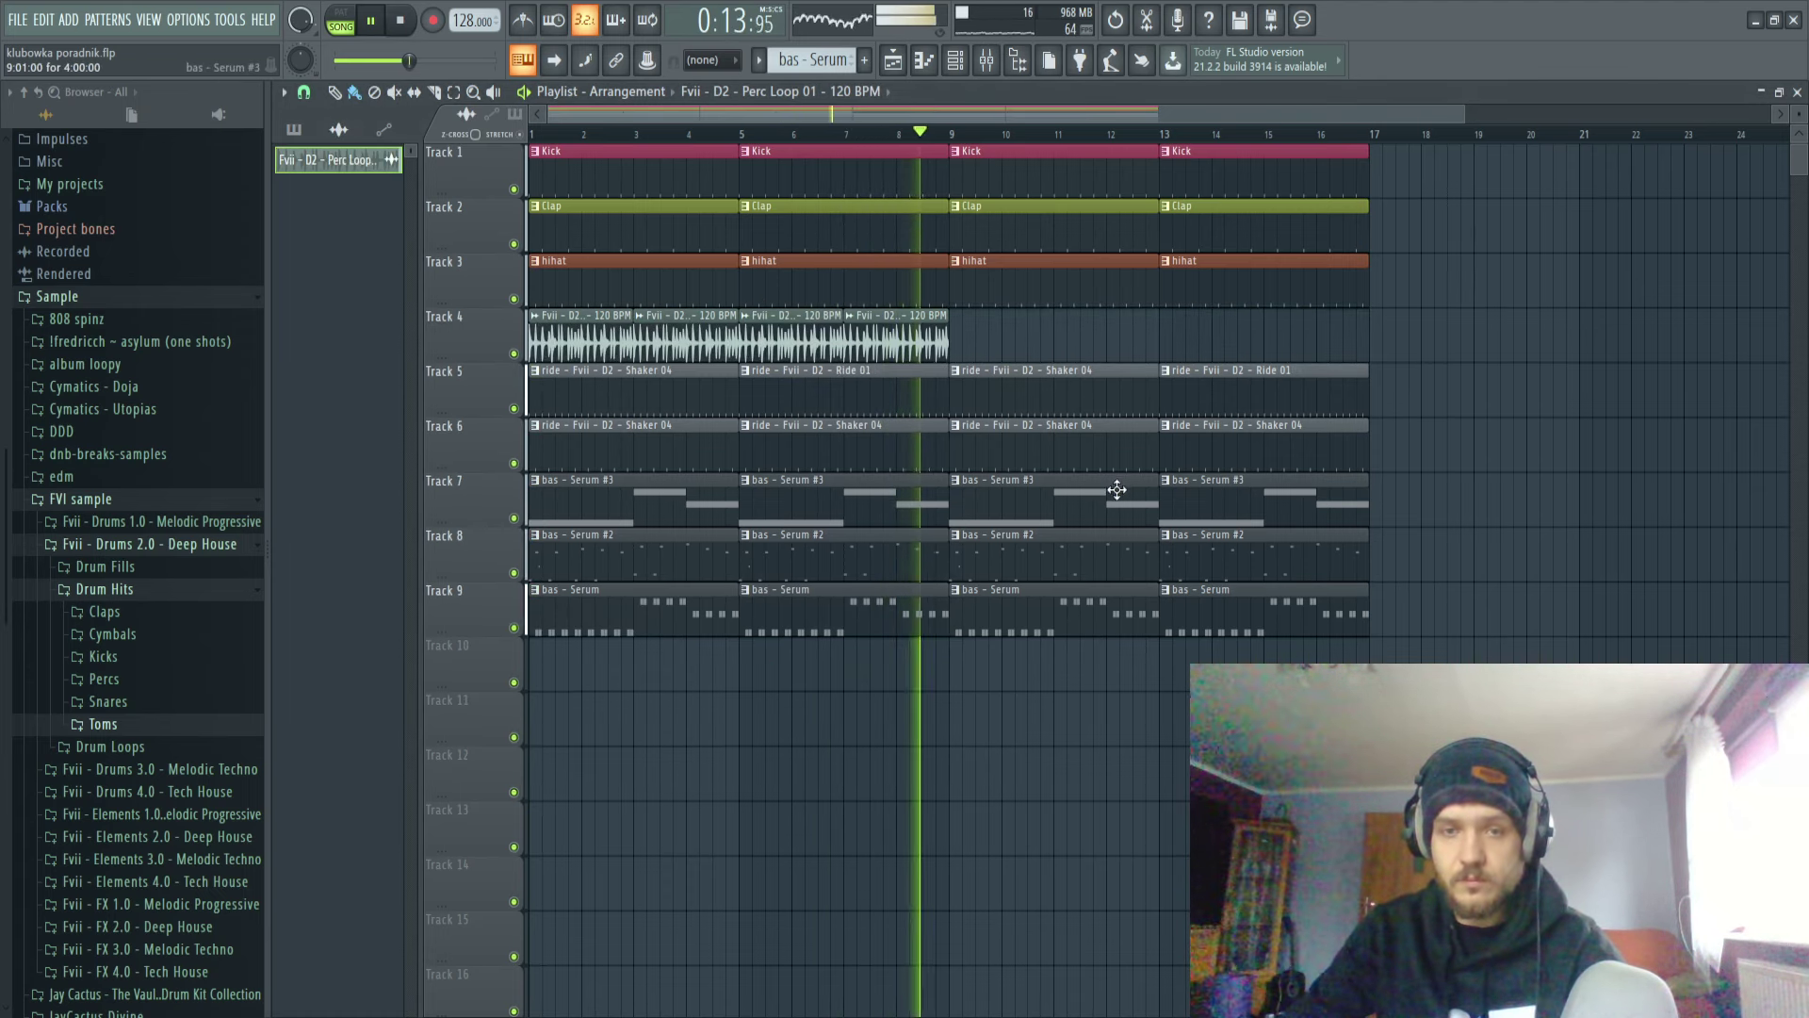
right_click(1044, 595)
right_click(1048, 561)
scroll(1387, 440, "right", 1)
key("ctrl+z")
left_click_drag(797, 605, 1005, 595)
Duplicate the clips of bars 9–17 on all tracks into bars 17–25.
scroll(1429, 405, "right", 2)
left_click_drag(1345, 746, 886, 171)
key("ctrl+b")
left_click(1341, 349, "ctrl")
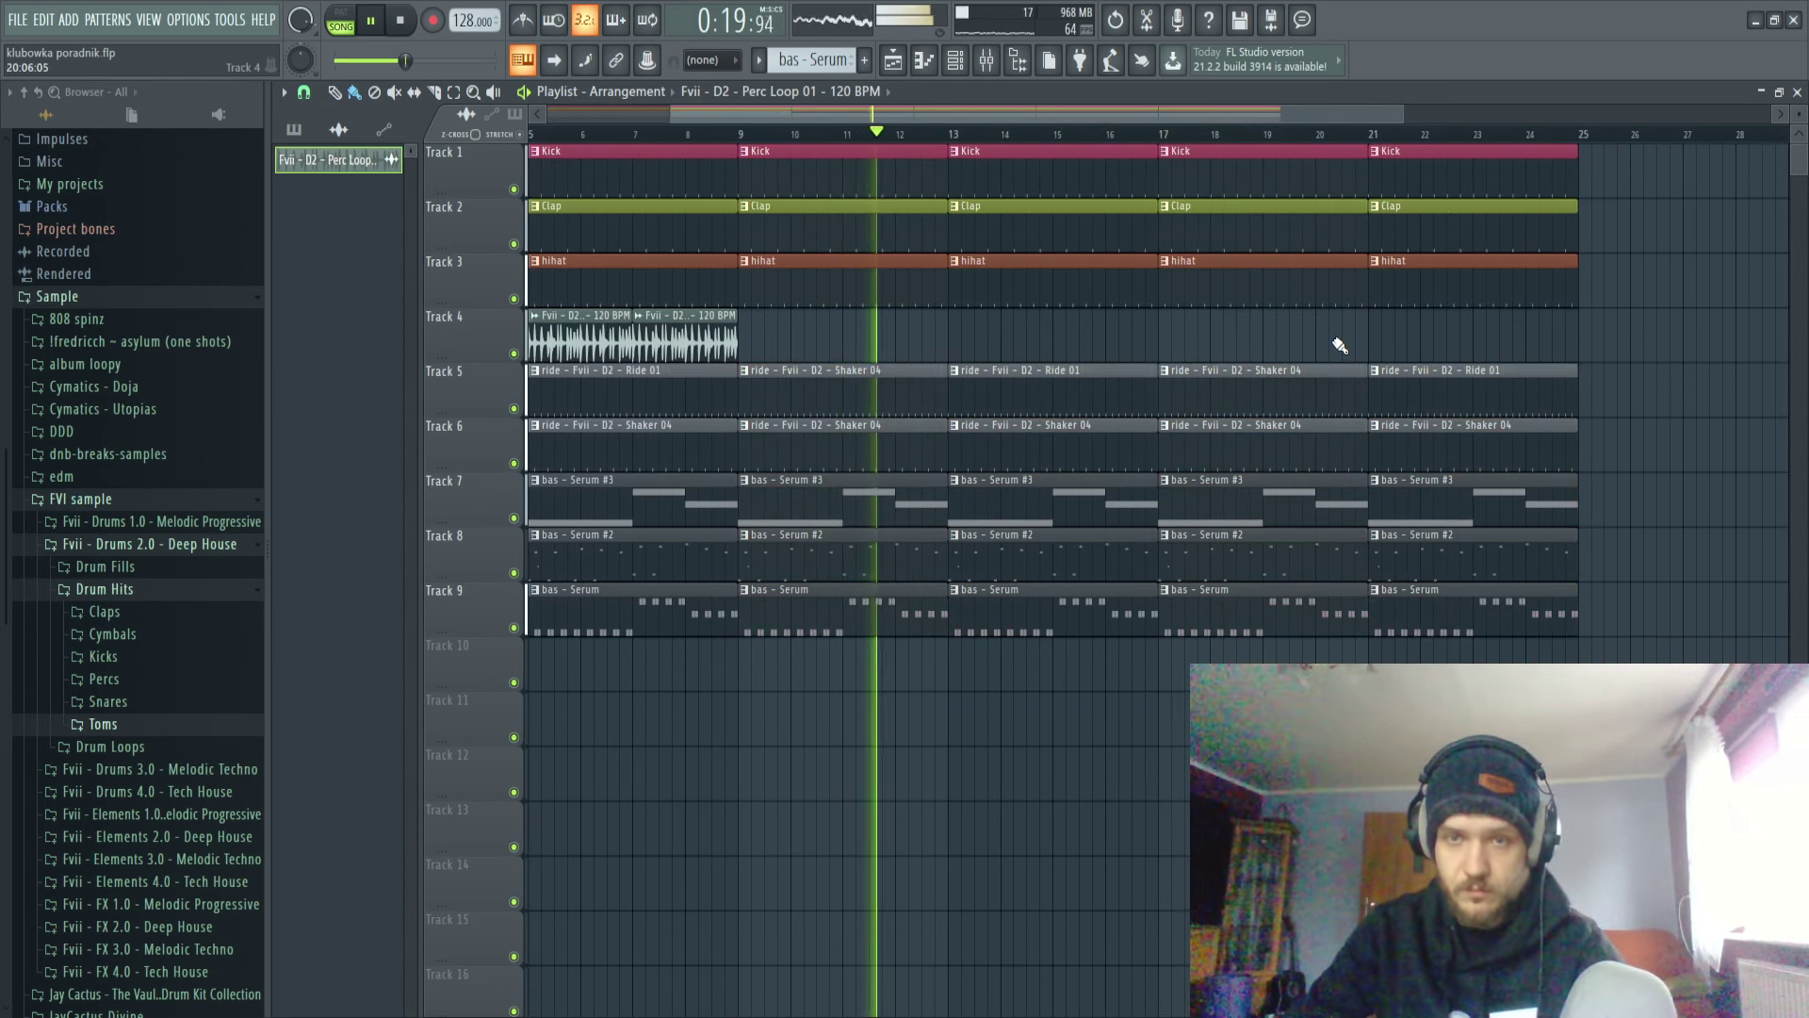
Delete the ride and shaker clips from bar 17 to 25 on Tracks 5 and 6, play the arrangement and save the project.
right_click(1271, 400)
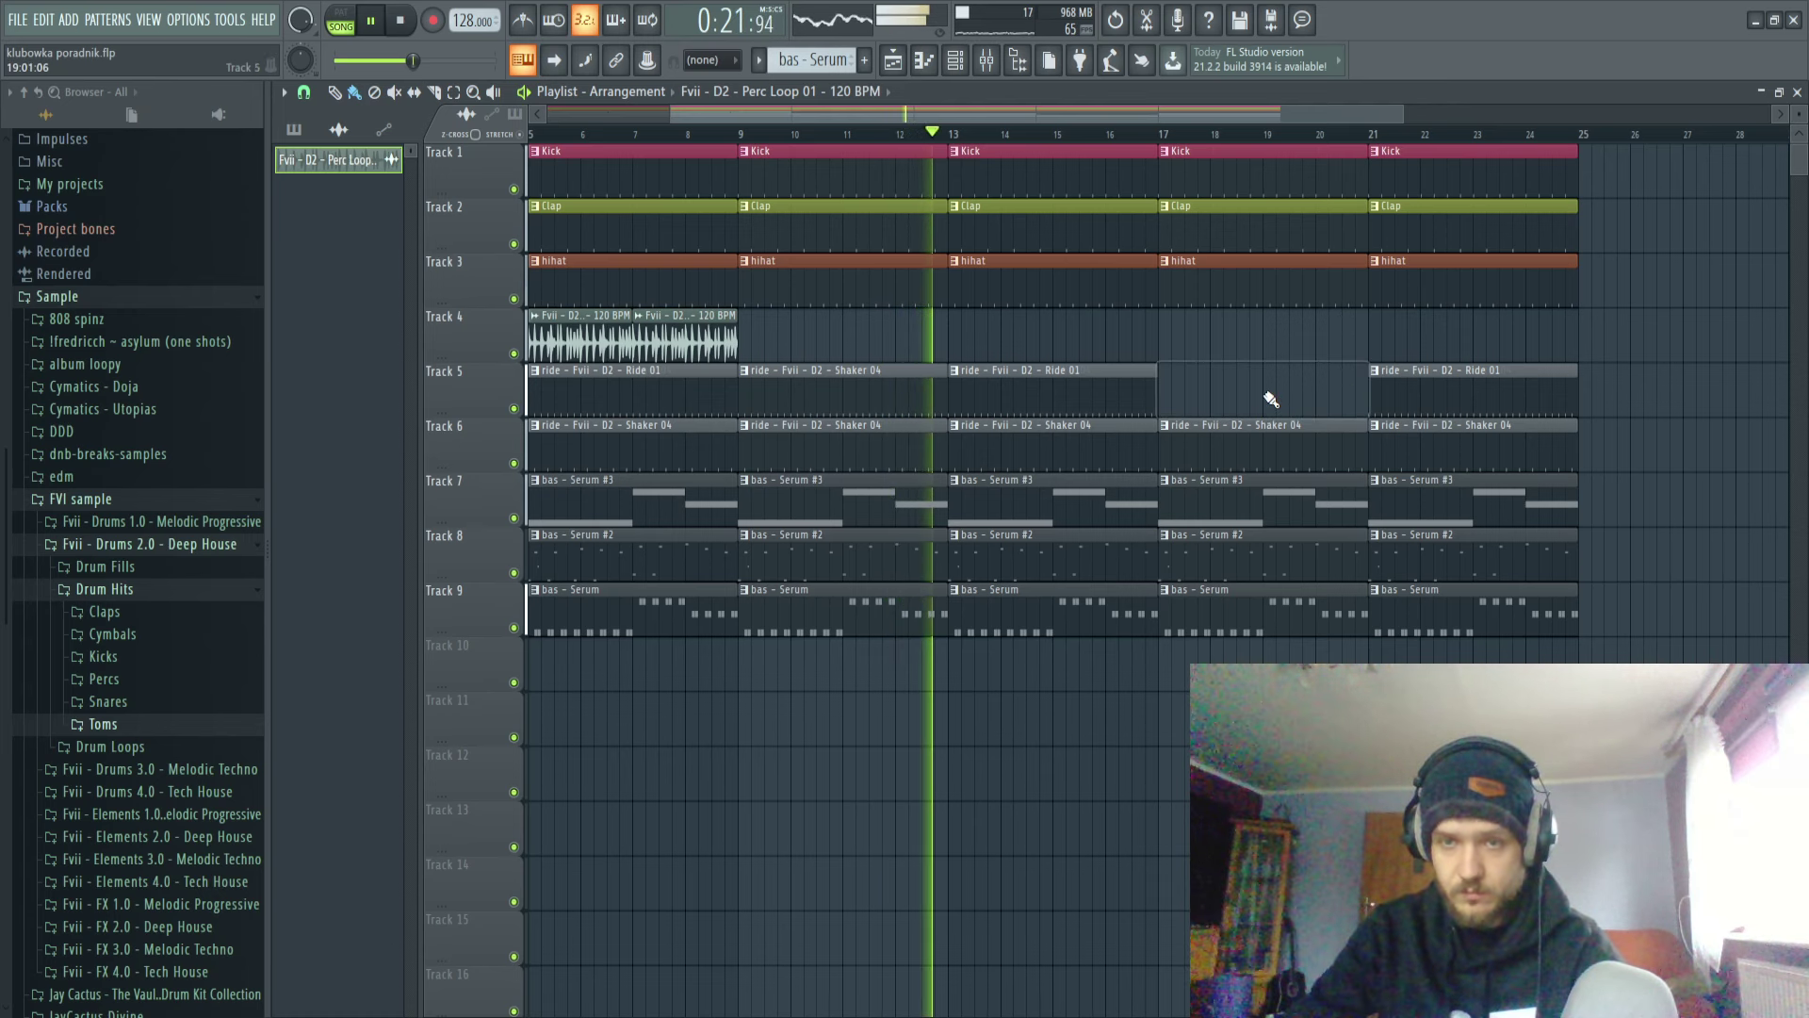
right_click(1306, 425)
scroll(1470, 351, "down", 1)
scroll(1451, 351, "right", 2)
right_click(1298, 400)
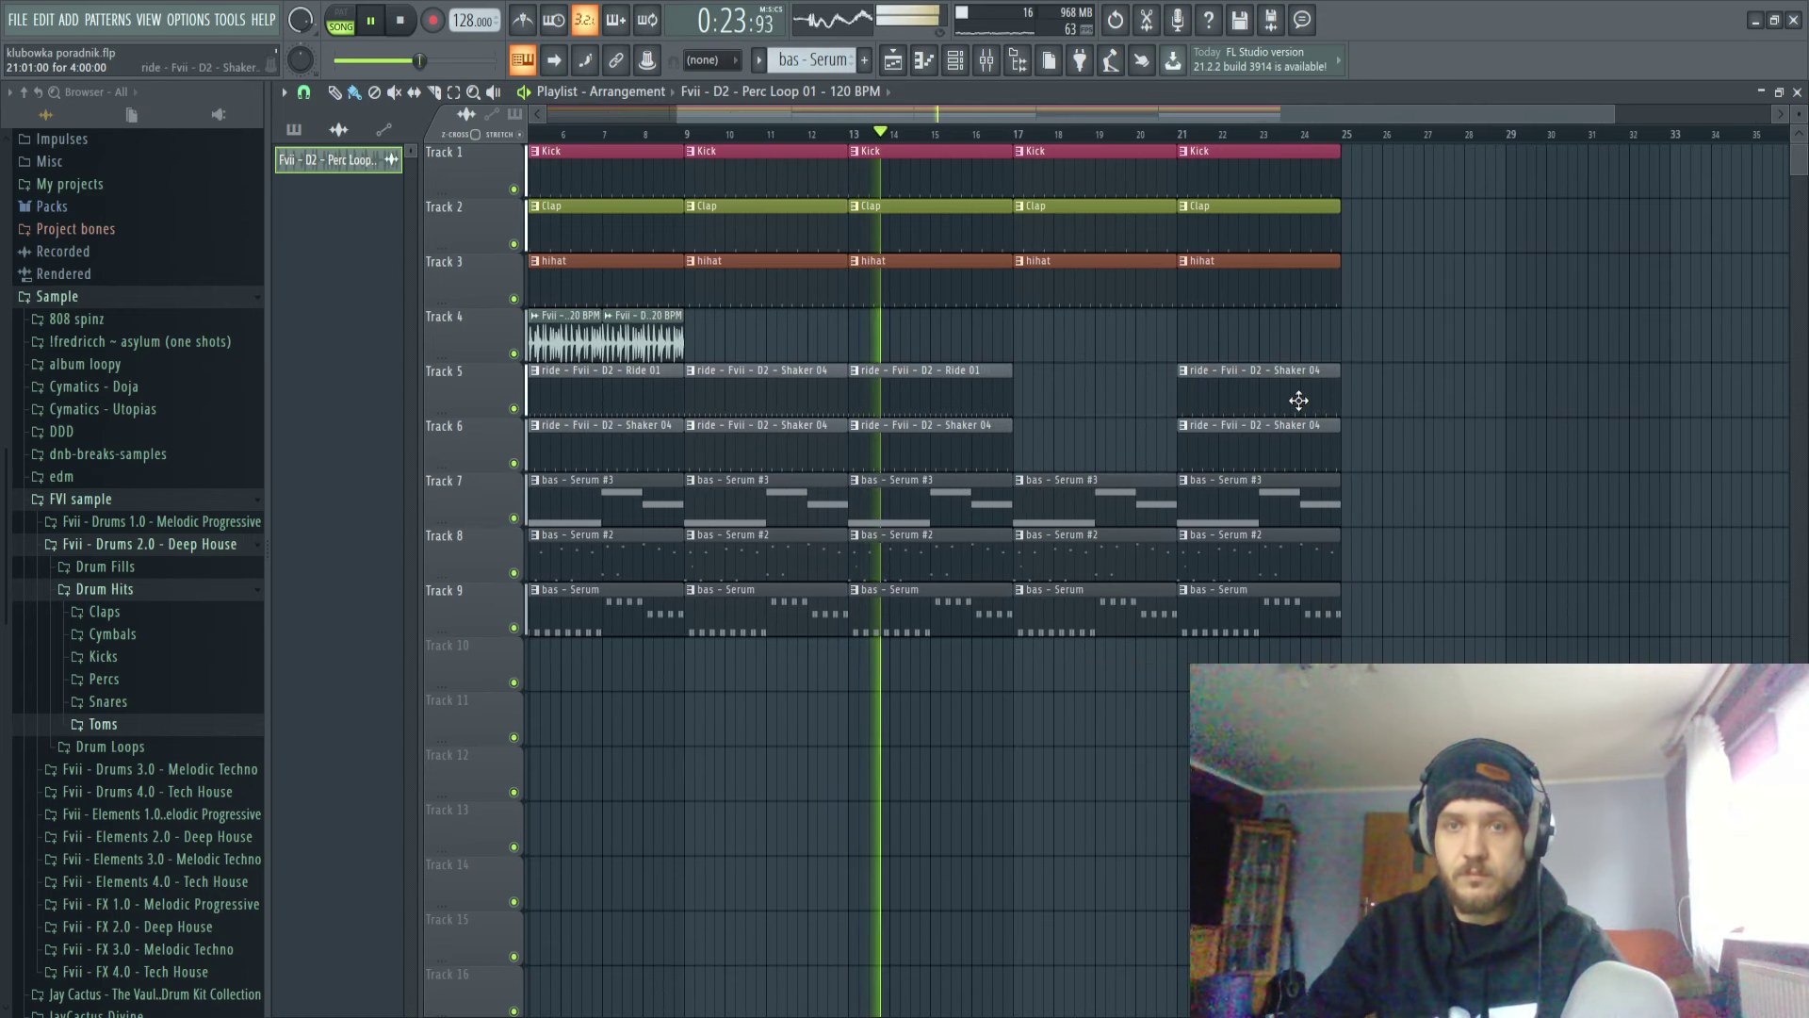
right_click(1299, 401)
right_click(1291, 433)
key("ctrl+s")
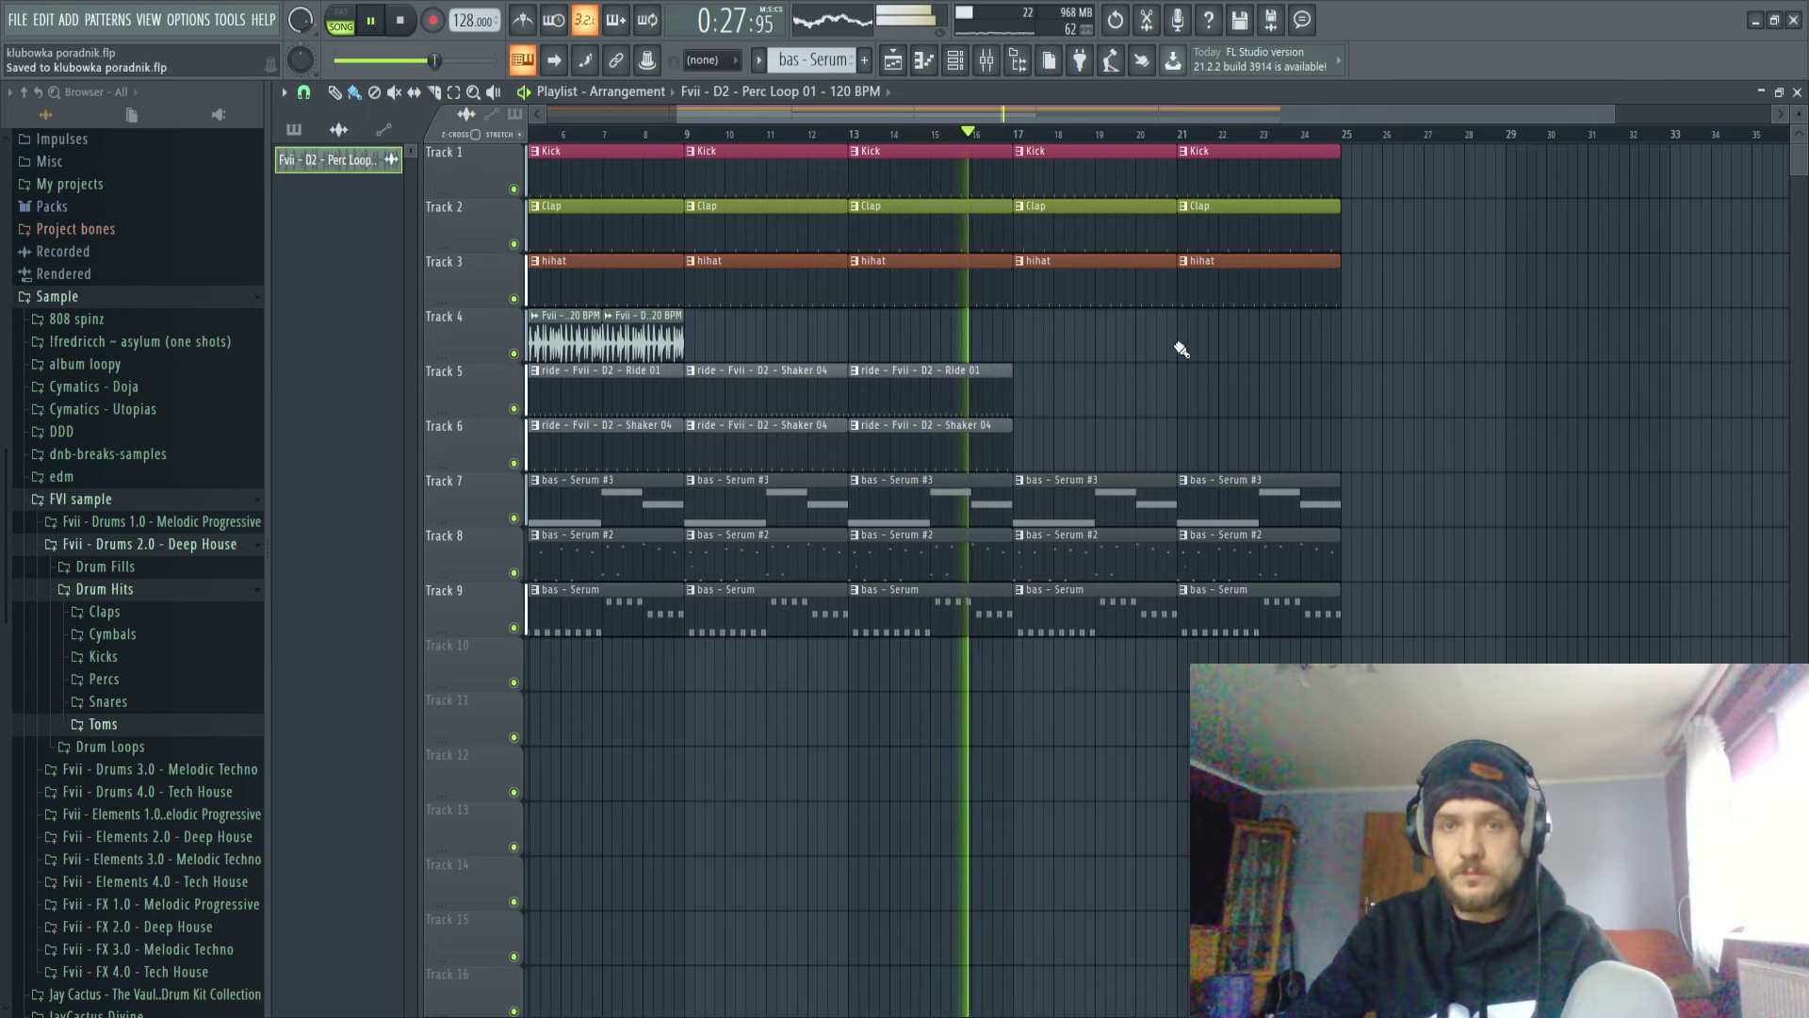
scroll(1131, 377, "right", 2)
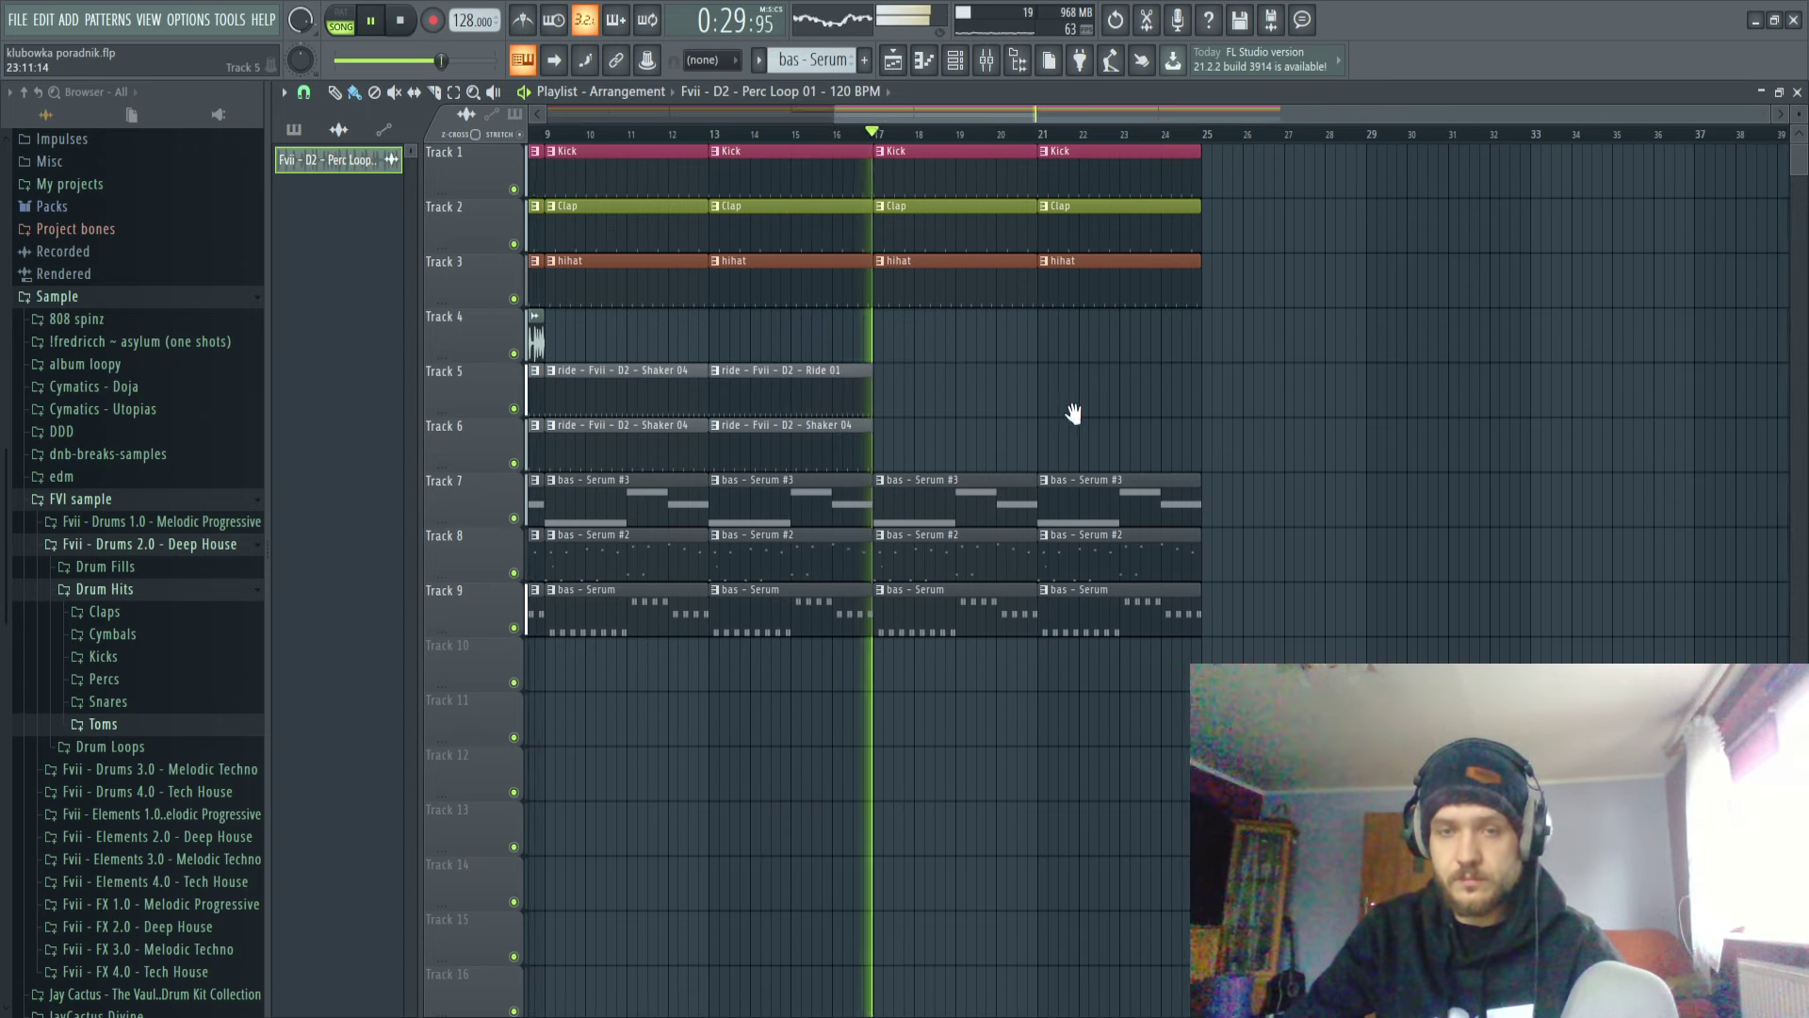
scroll(1078, 413, "right", 1)
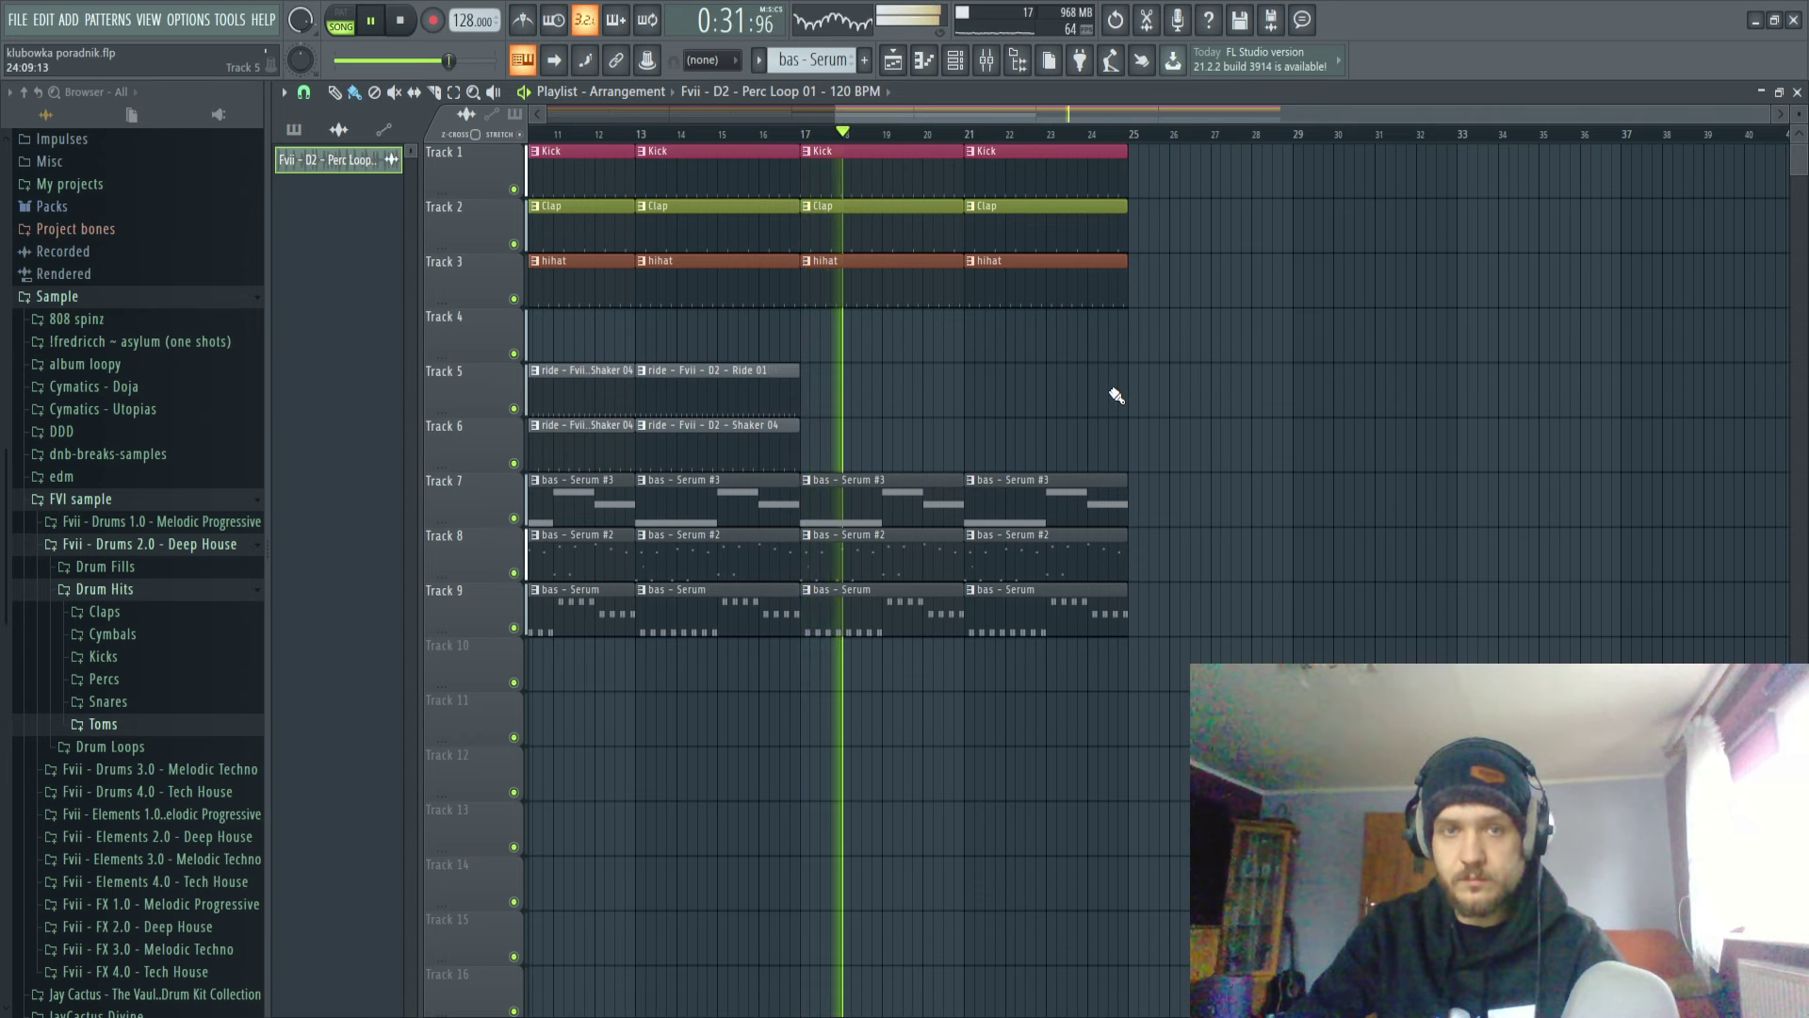
scroll(1116, 396, "down", 2)
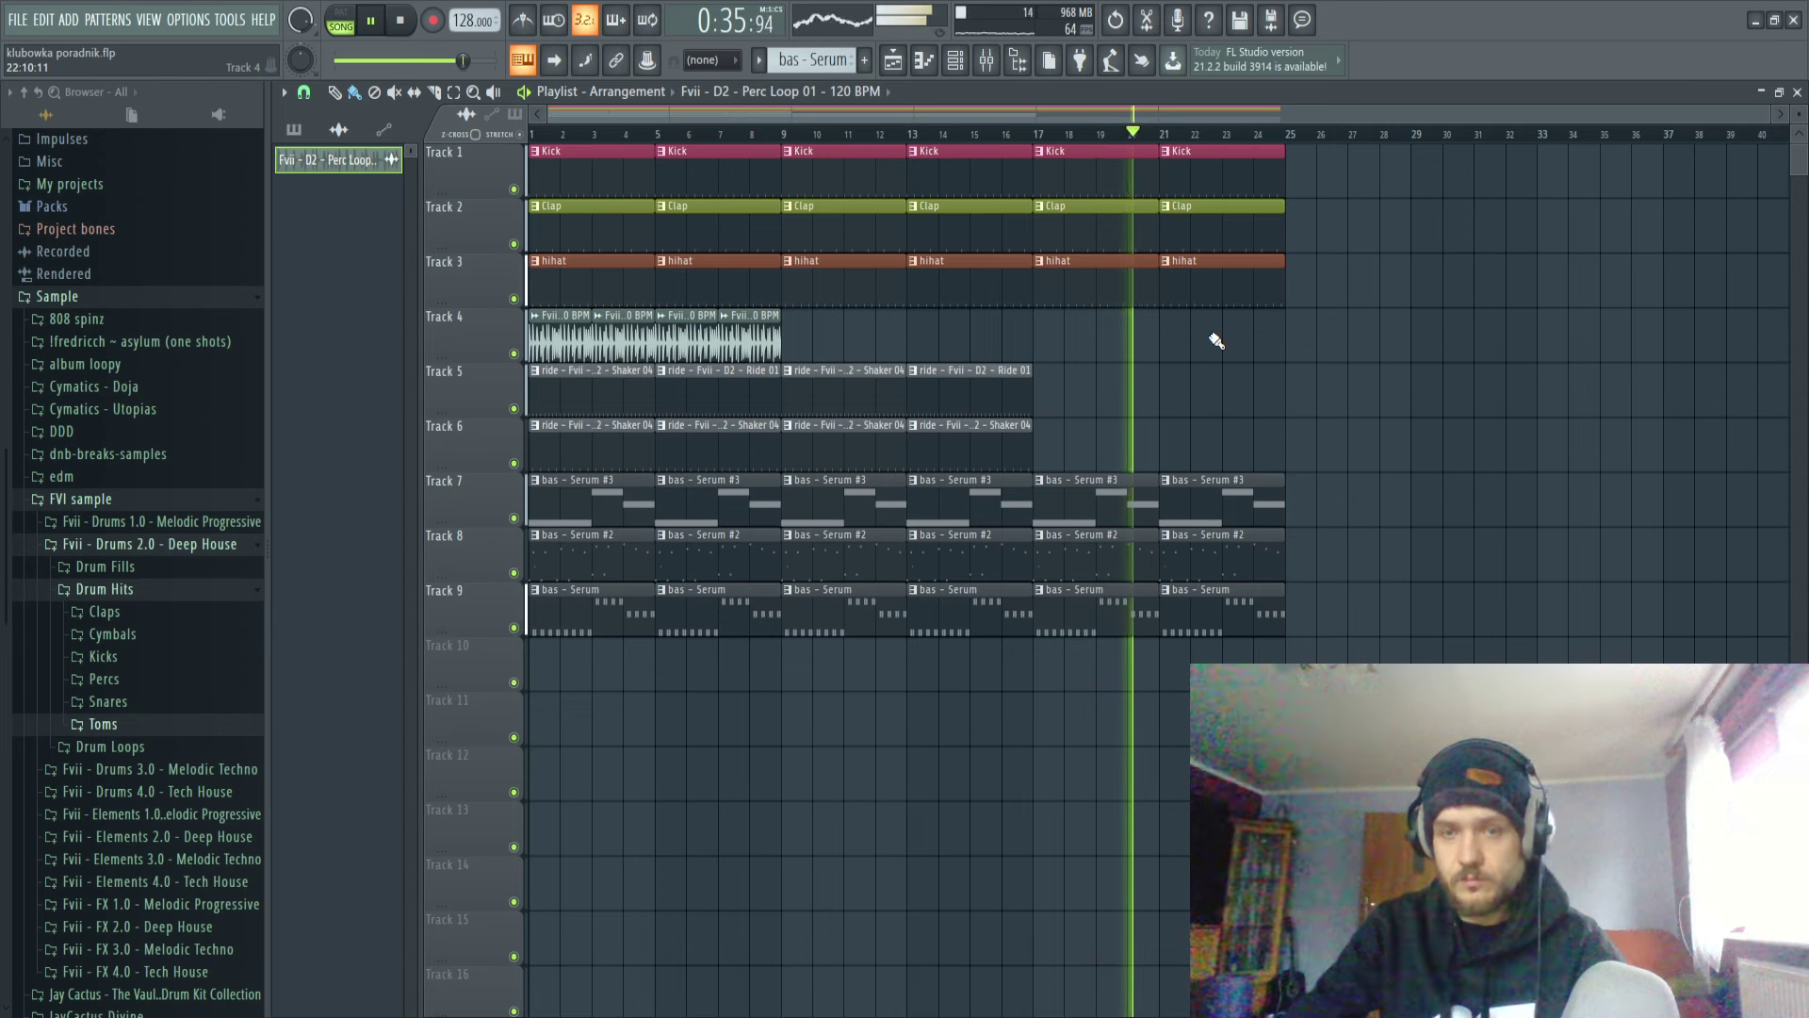
key("ctrl+s")
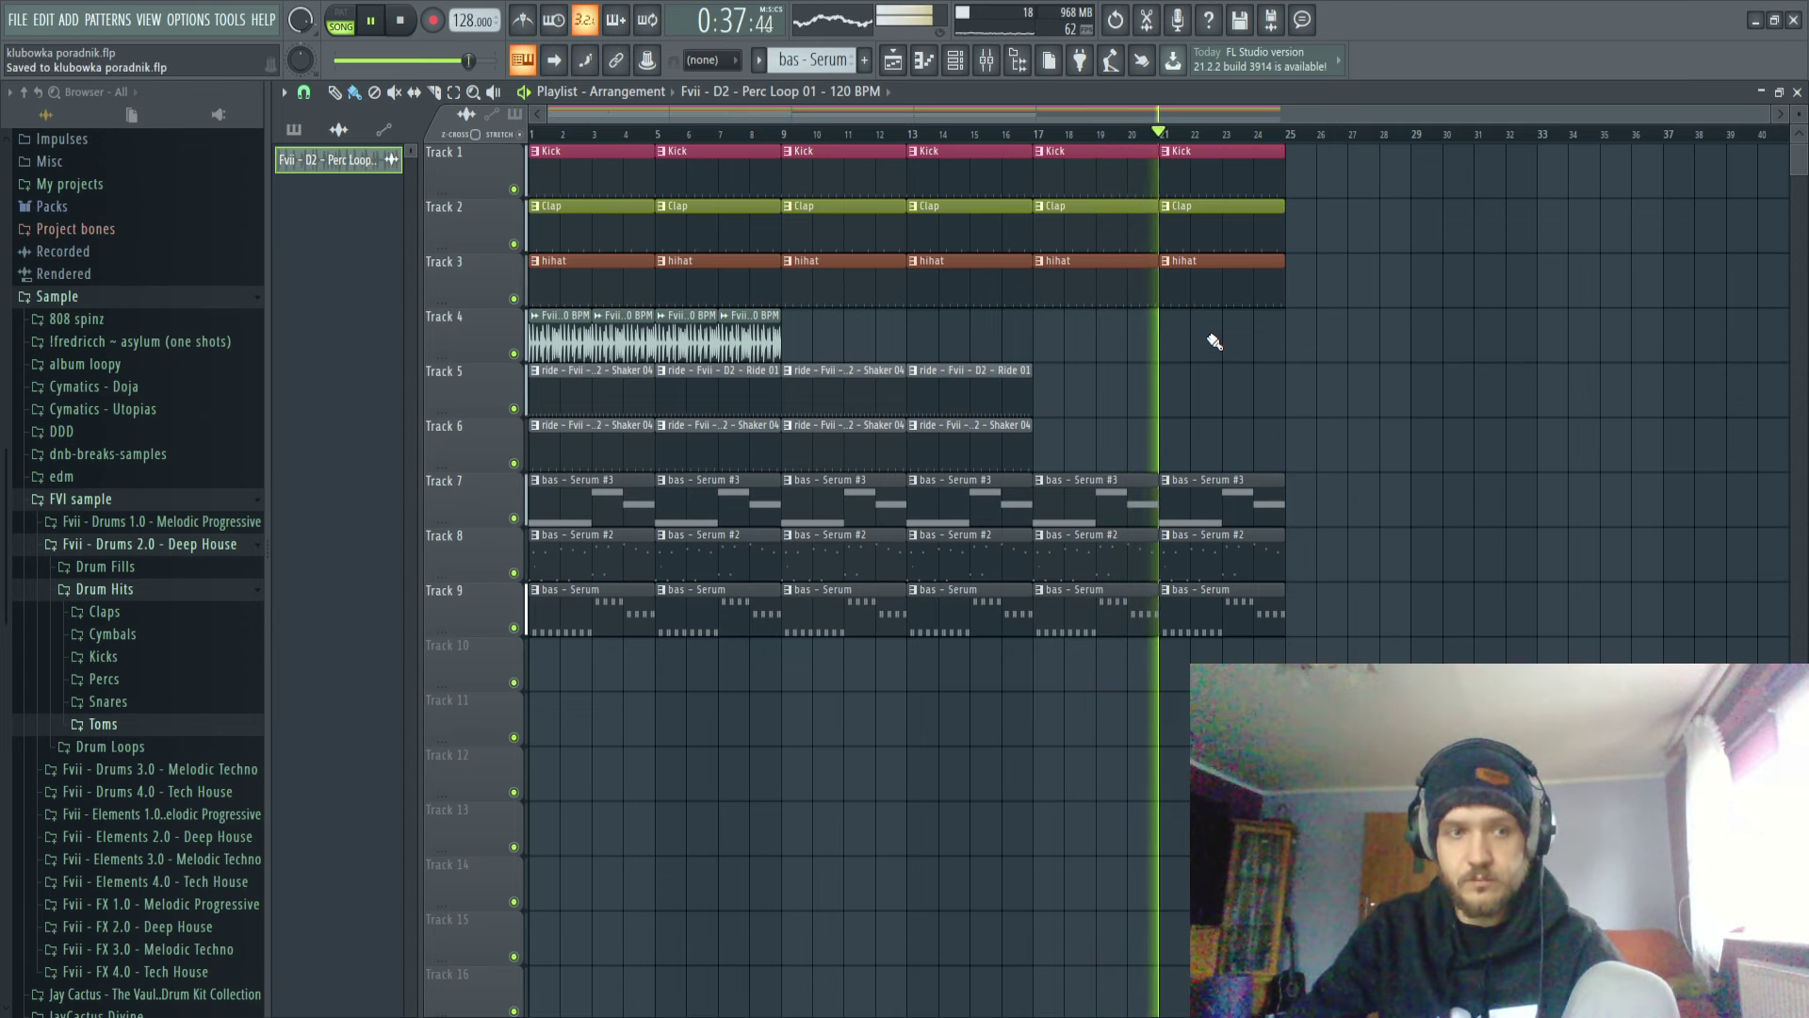
Browse the edm samples to the KuciTrance folder and open its DPTE2 Vocal Loops - 140 BPM folder.
left_click(185, 500)
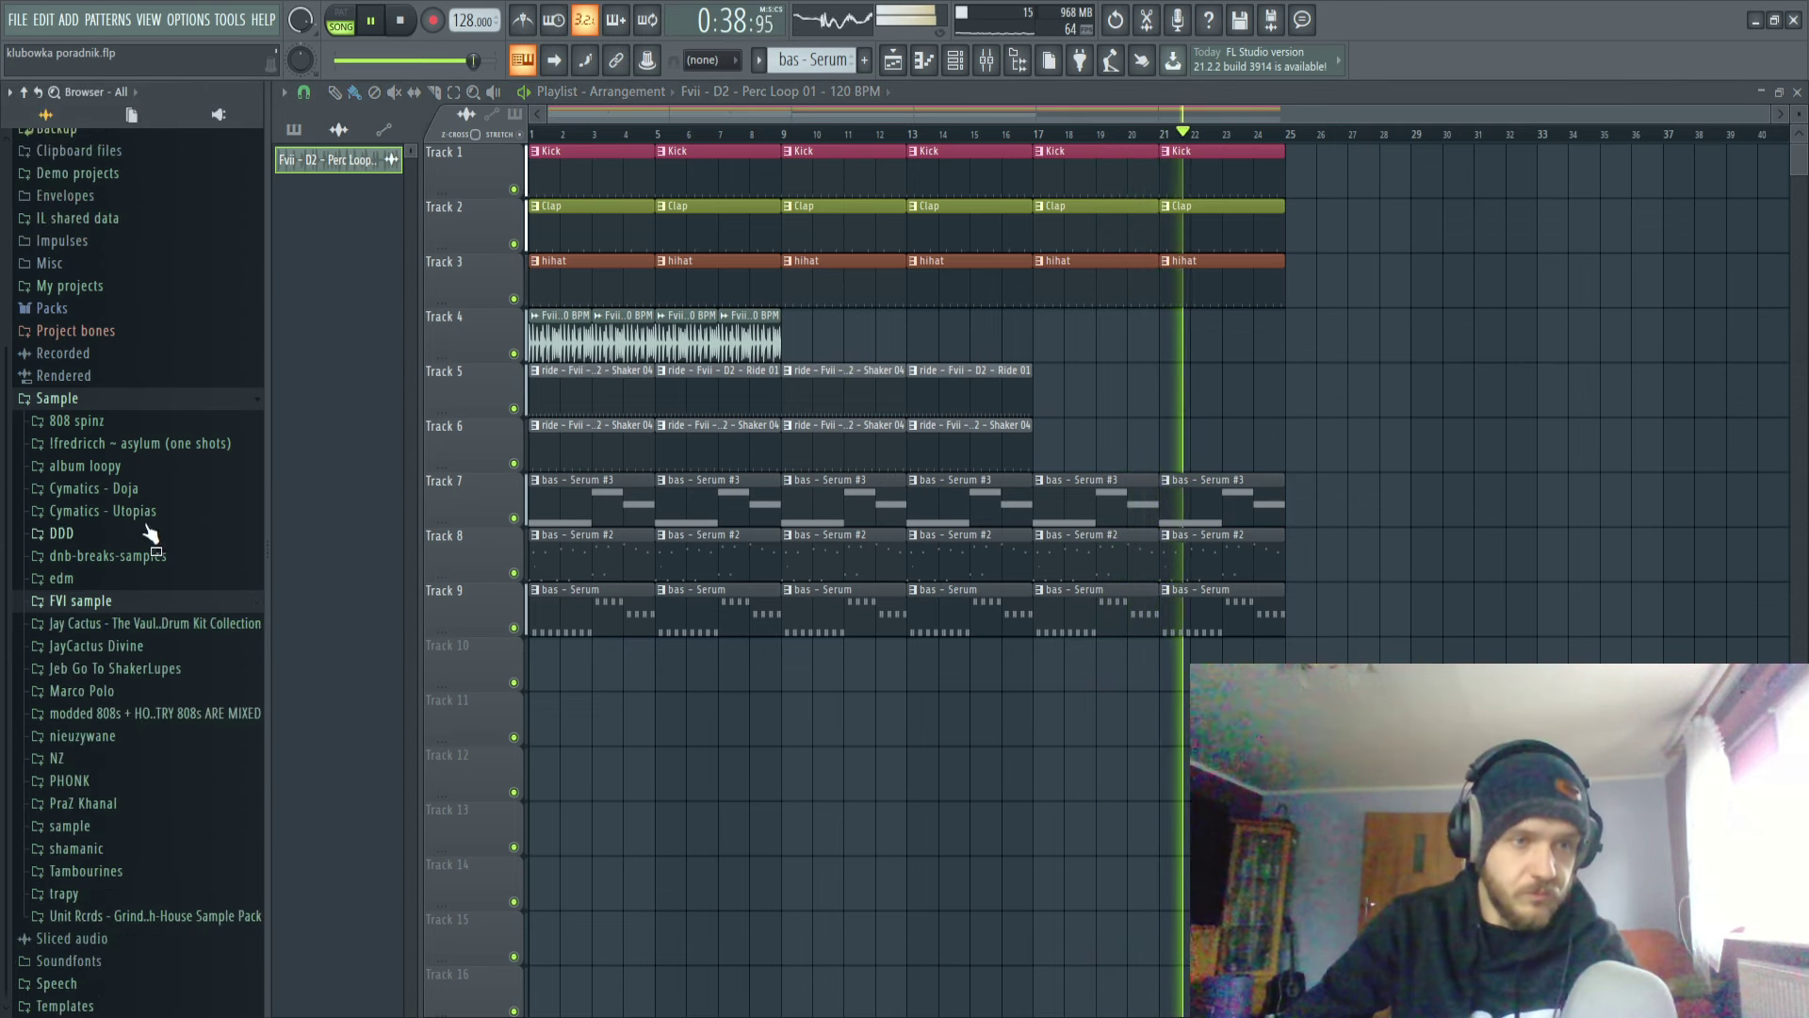
left_click(66, 578)
left_click(94, 623)
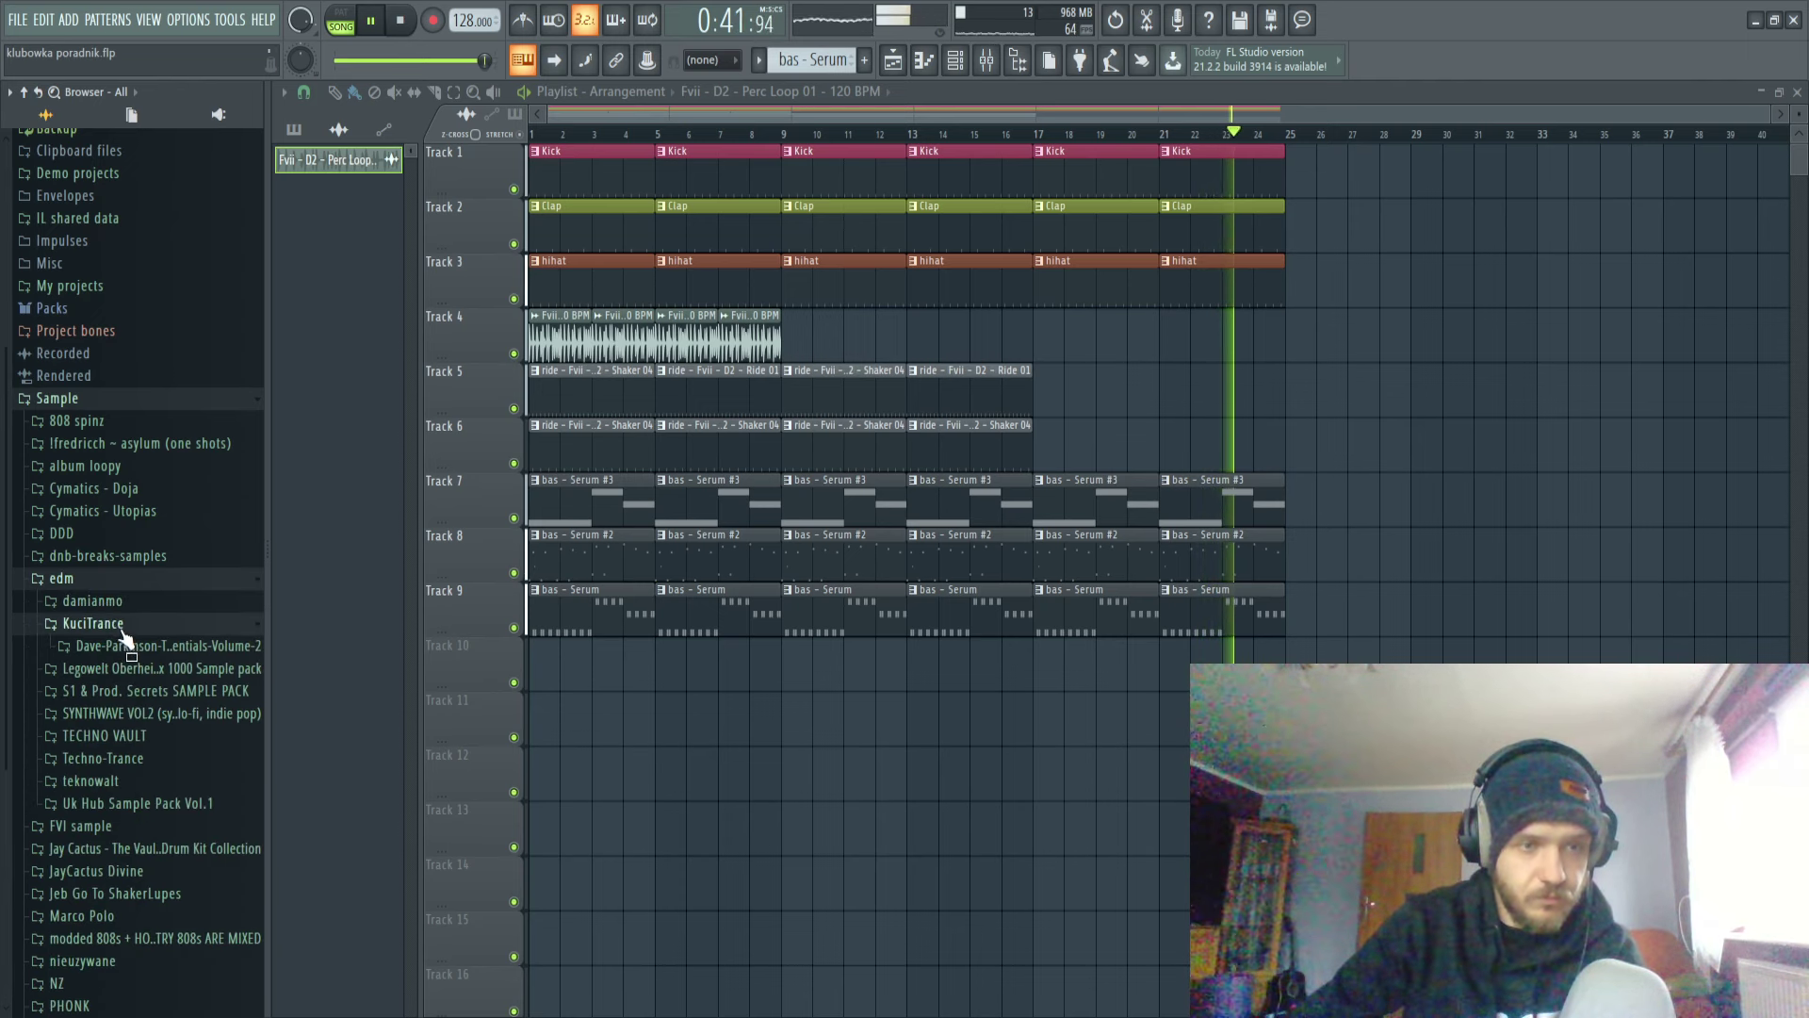
left_click(155, 656)
scroll(170, 565, "down", 6)
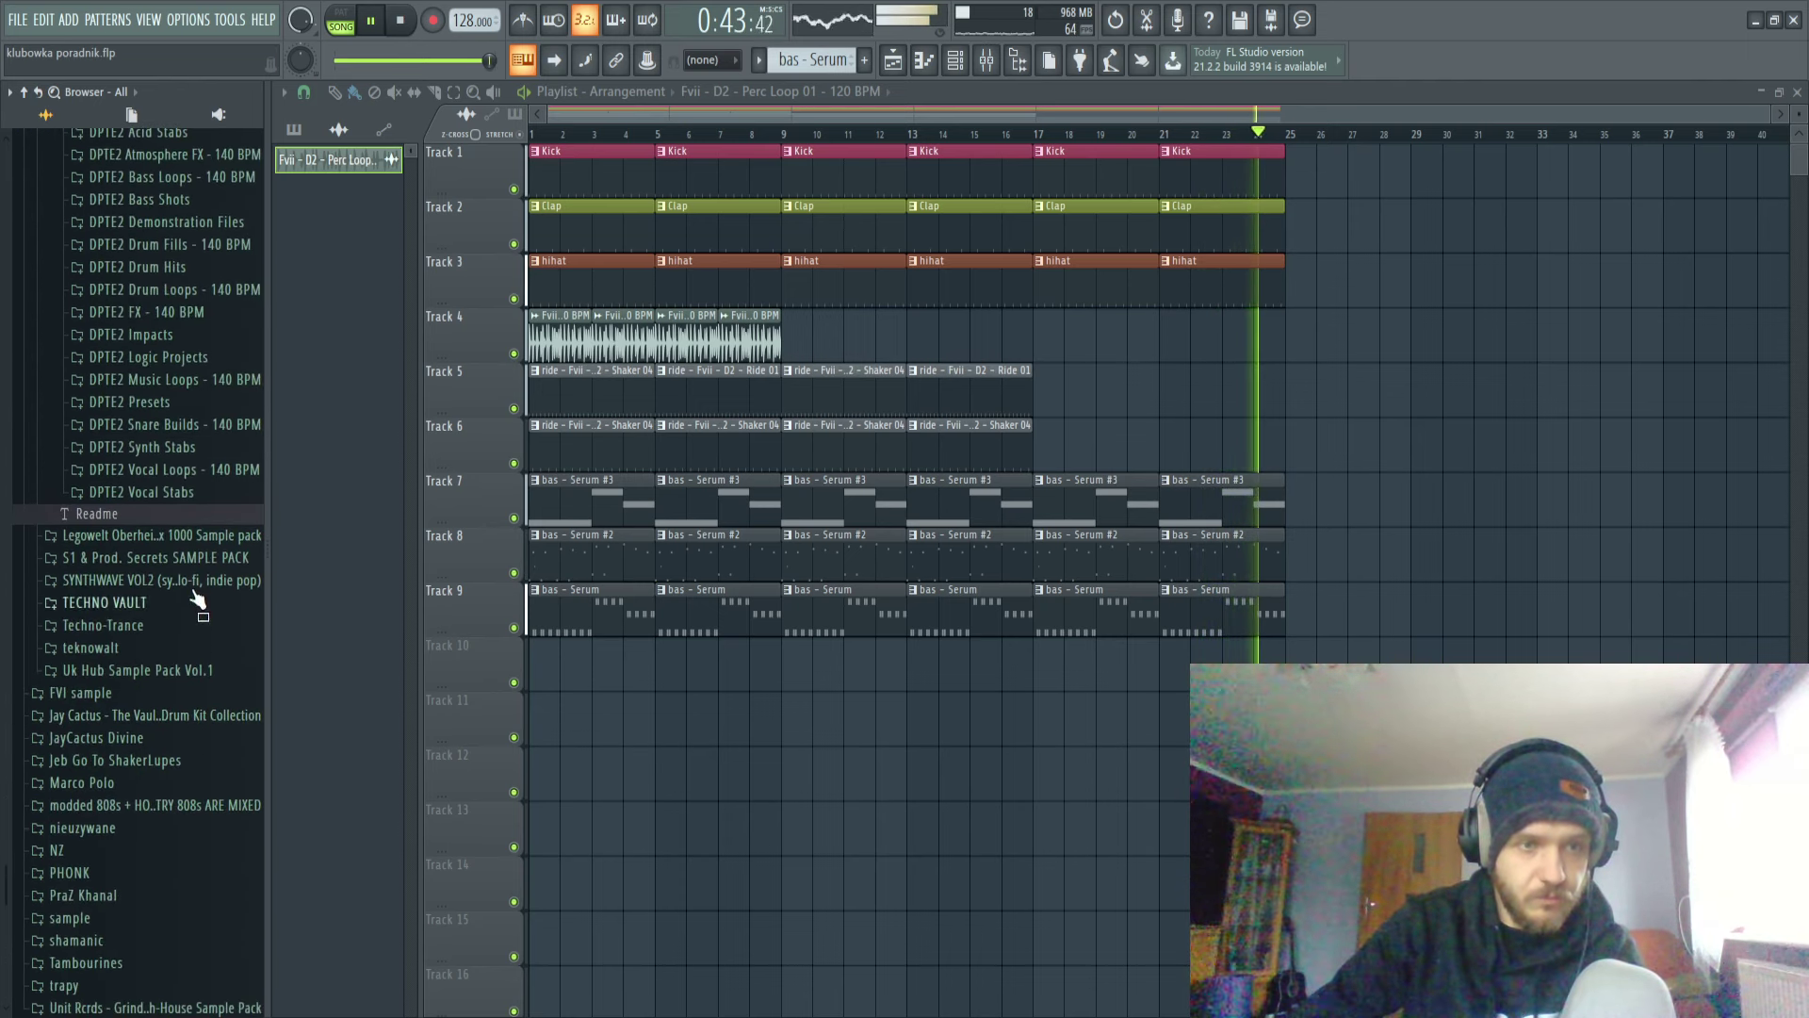
left_click(179, 469)
Audition several vocal loops against the track, stop playback and place DPTE2 Vocal Loop - 007 at the start of Track 10.
left_click(231, 502)
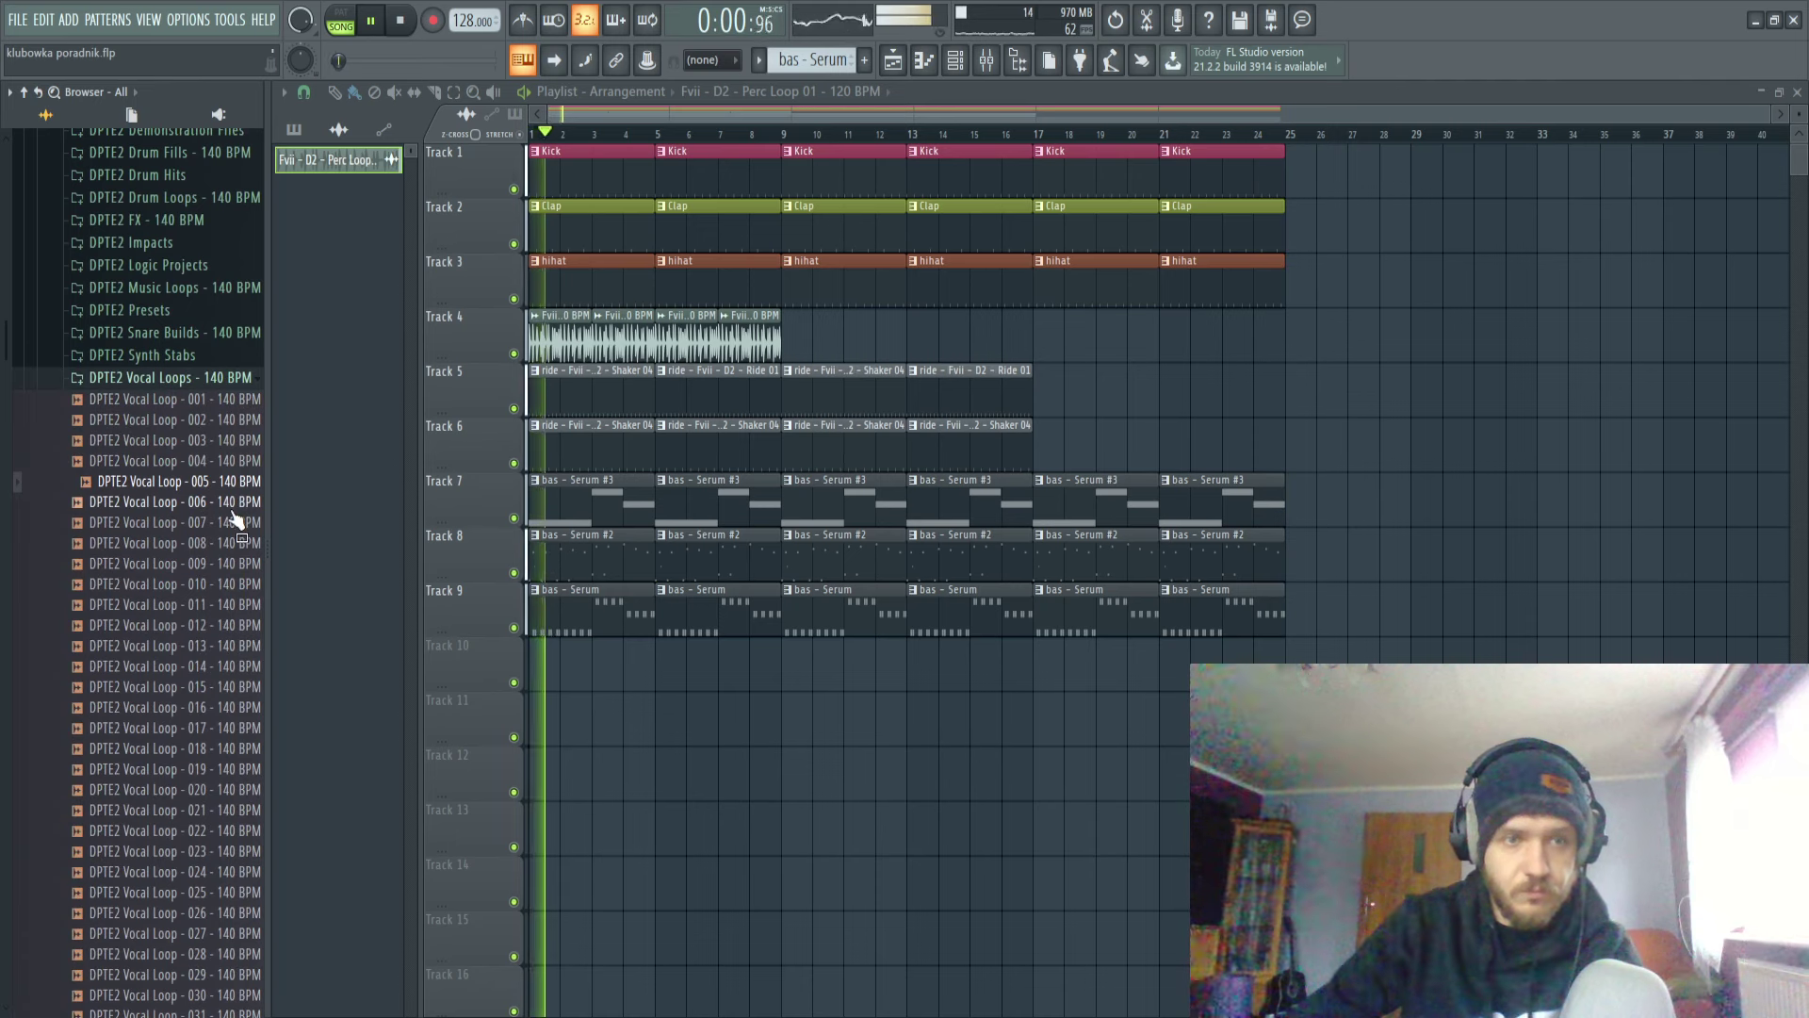
left_click(241, 523)
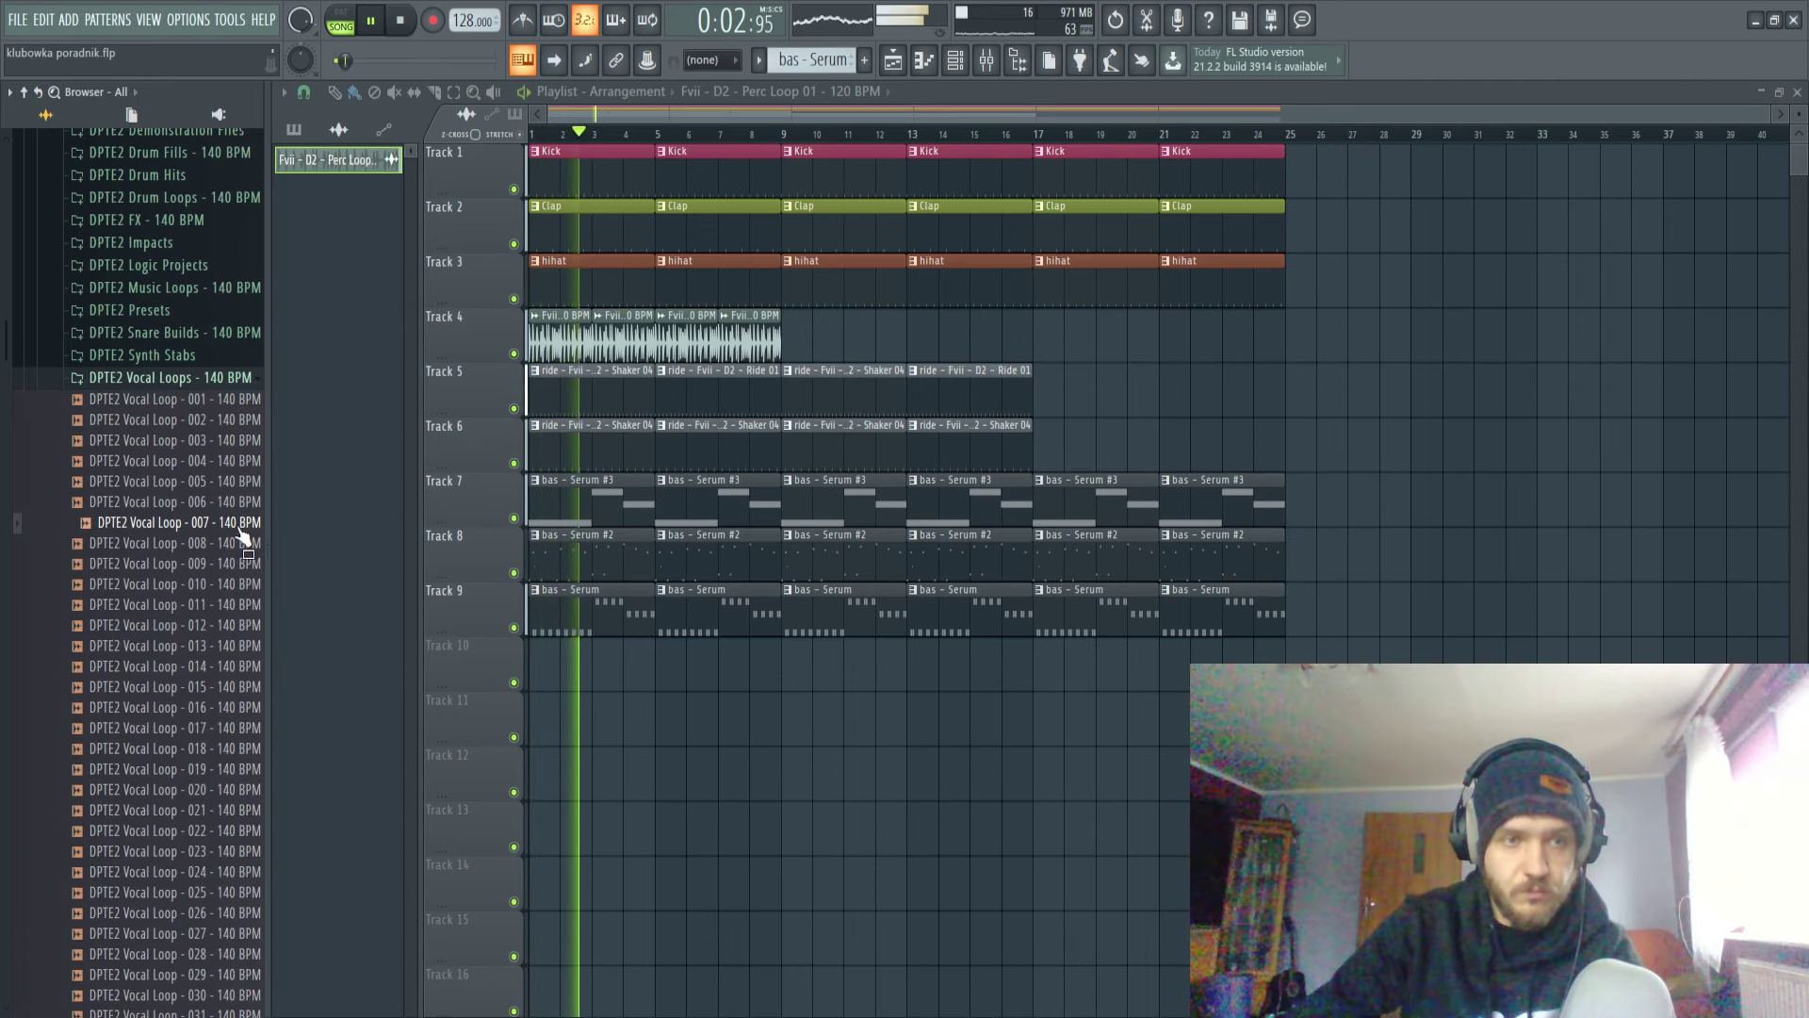
left_click(246, 543)
left_click(236, 524)
key("space")
left_click_drag(601, 675, 537, 675)
Stretch the vocal loop clip on Track 10 to end exactly at bar 5 and check it during playback.
scroll(603, 674, "up", 5)
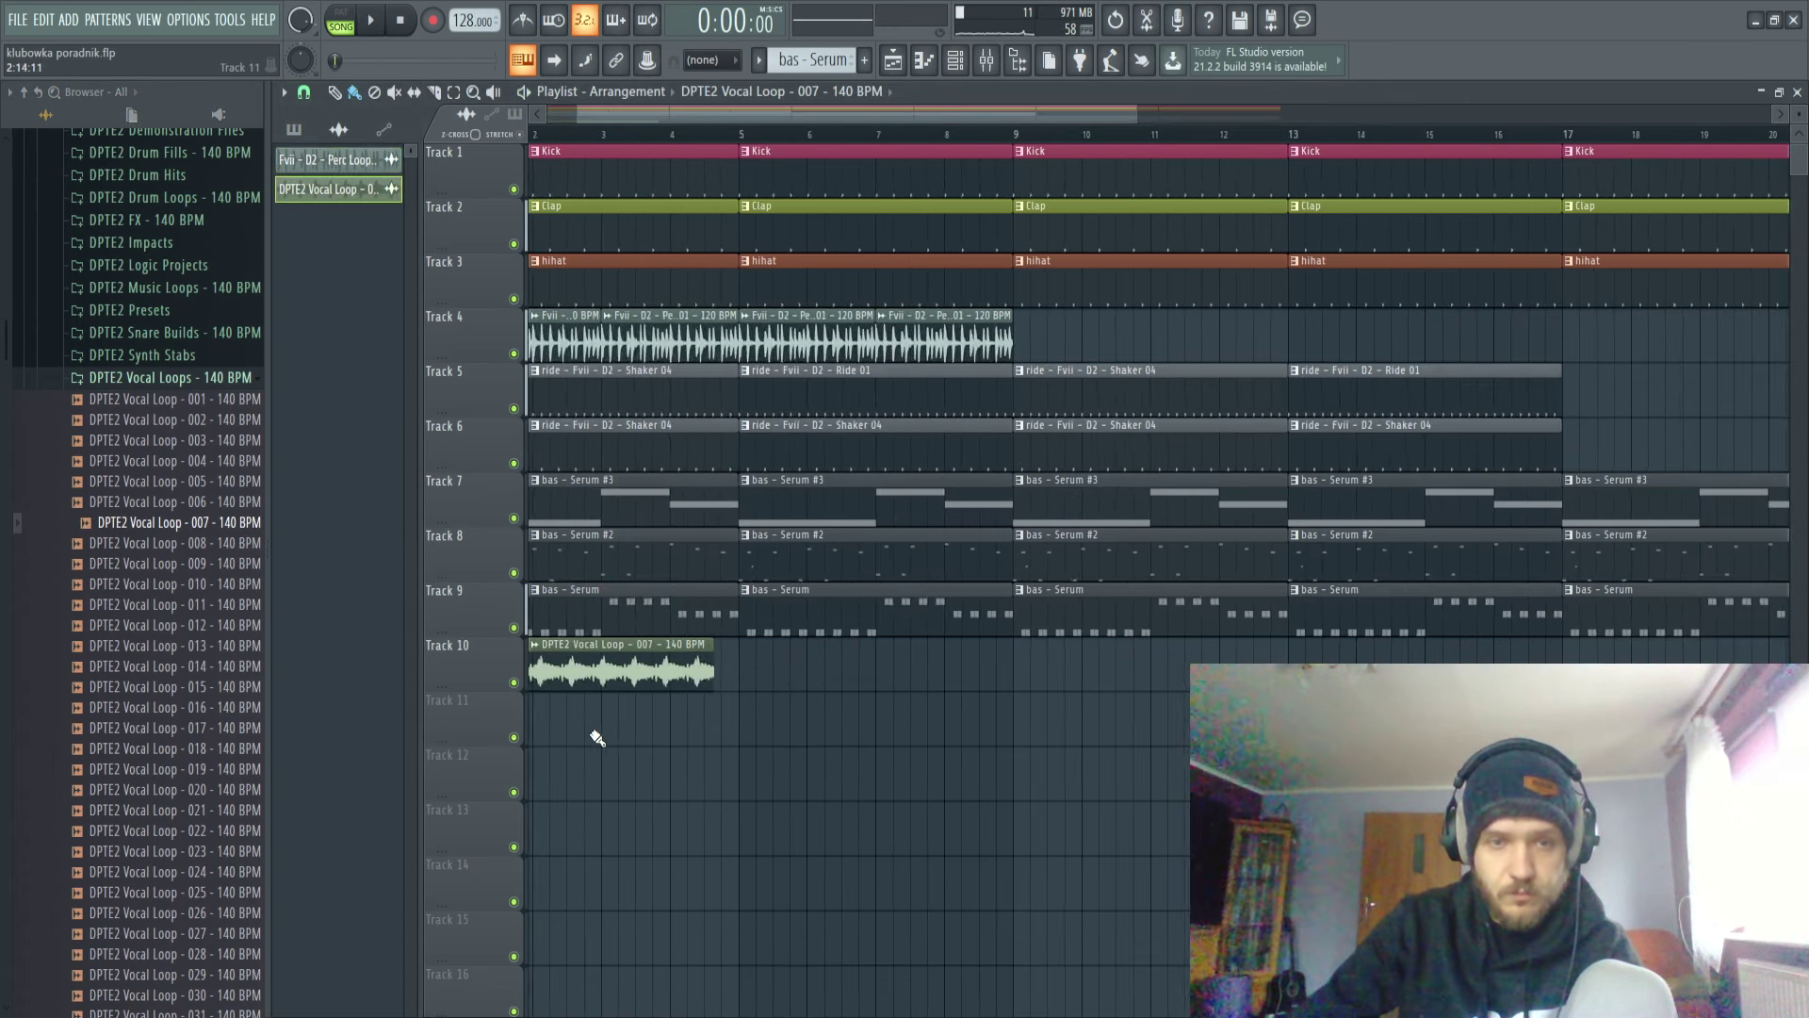
left_click(893, 718)
right_click(914, 707)
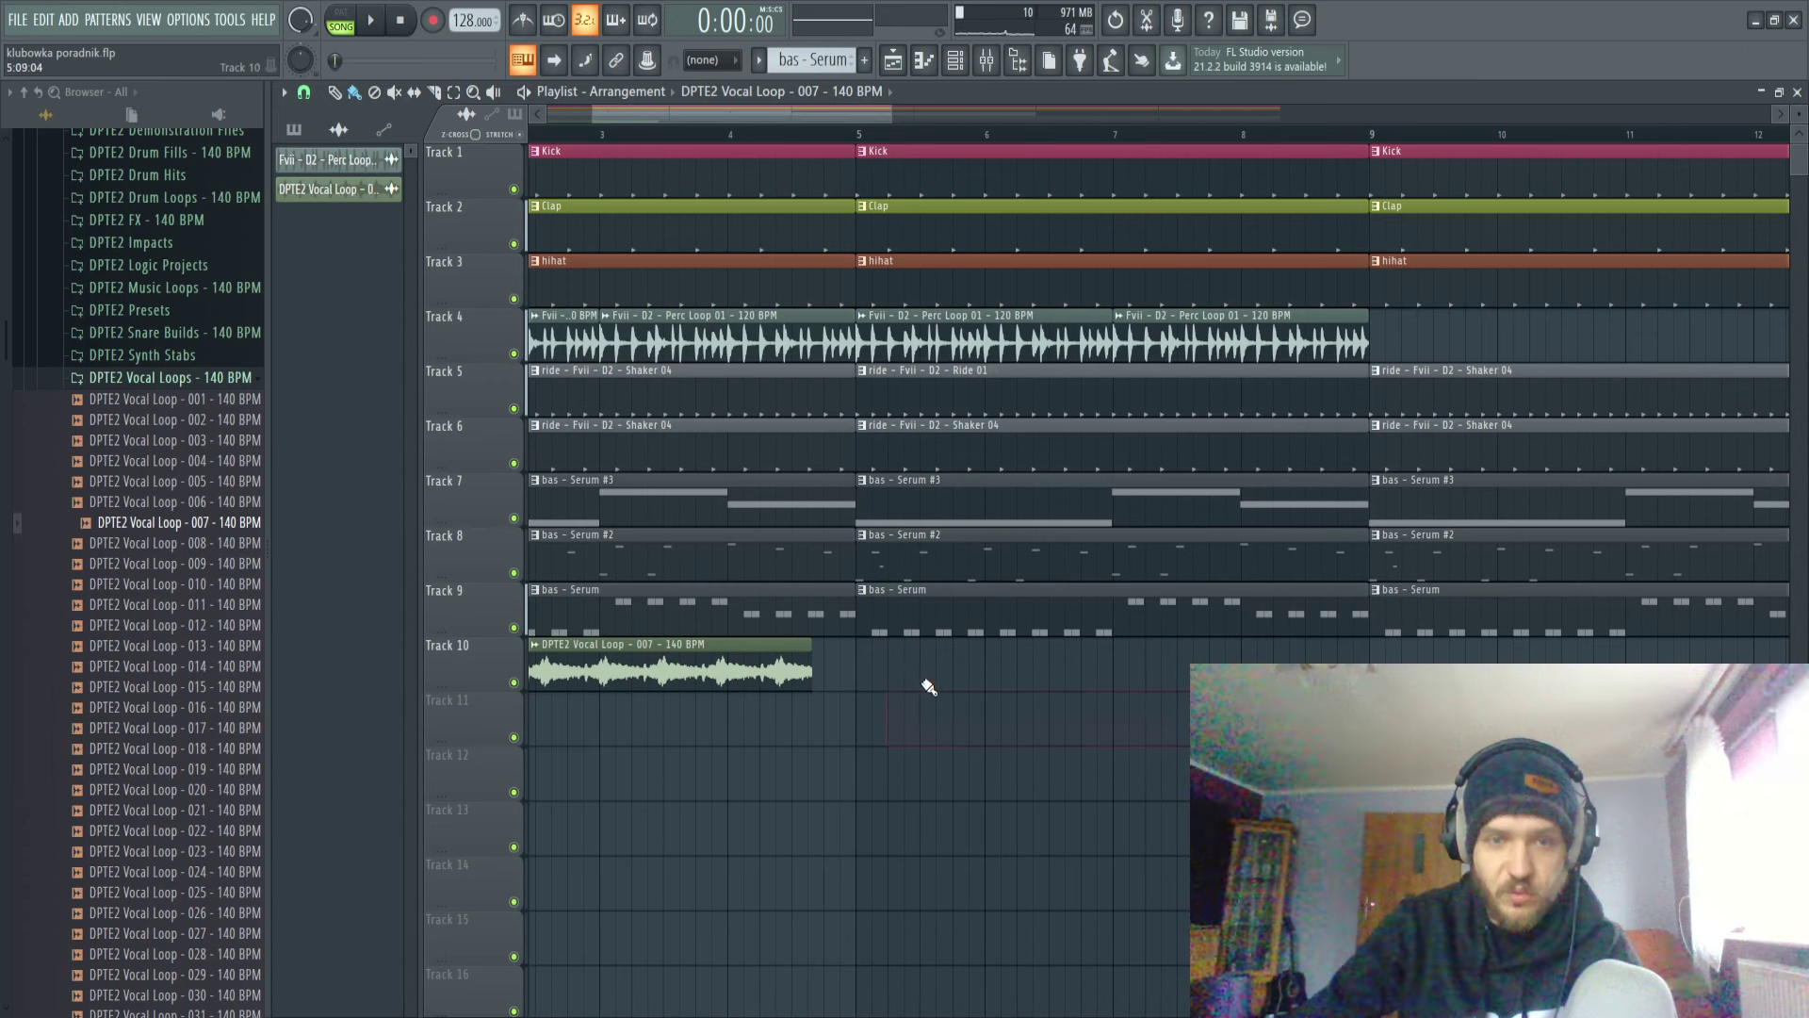
left_click_drag(922, 683, 754, 664)
scroll(790, 666, "up", 3)
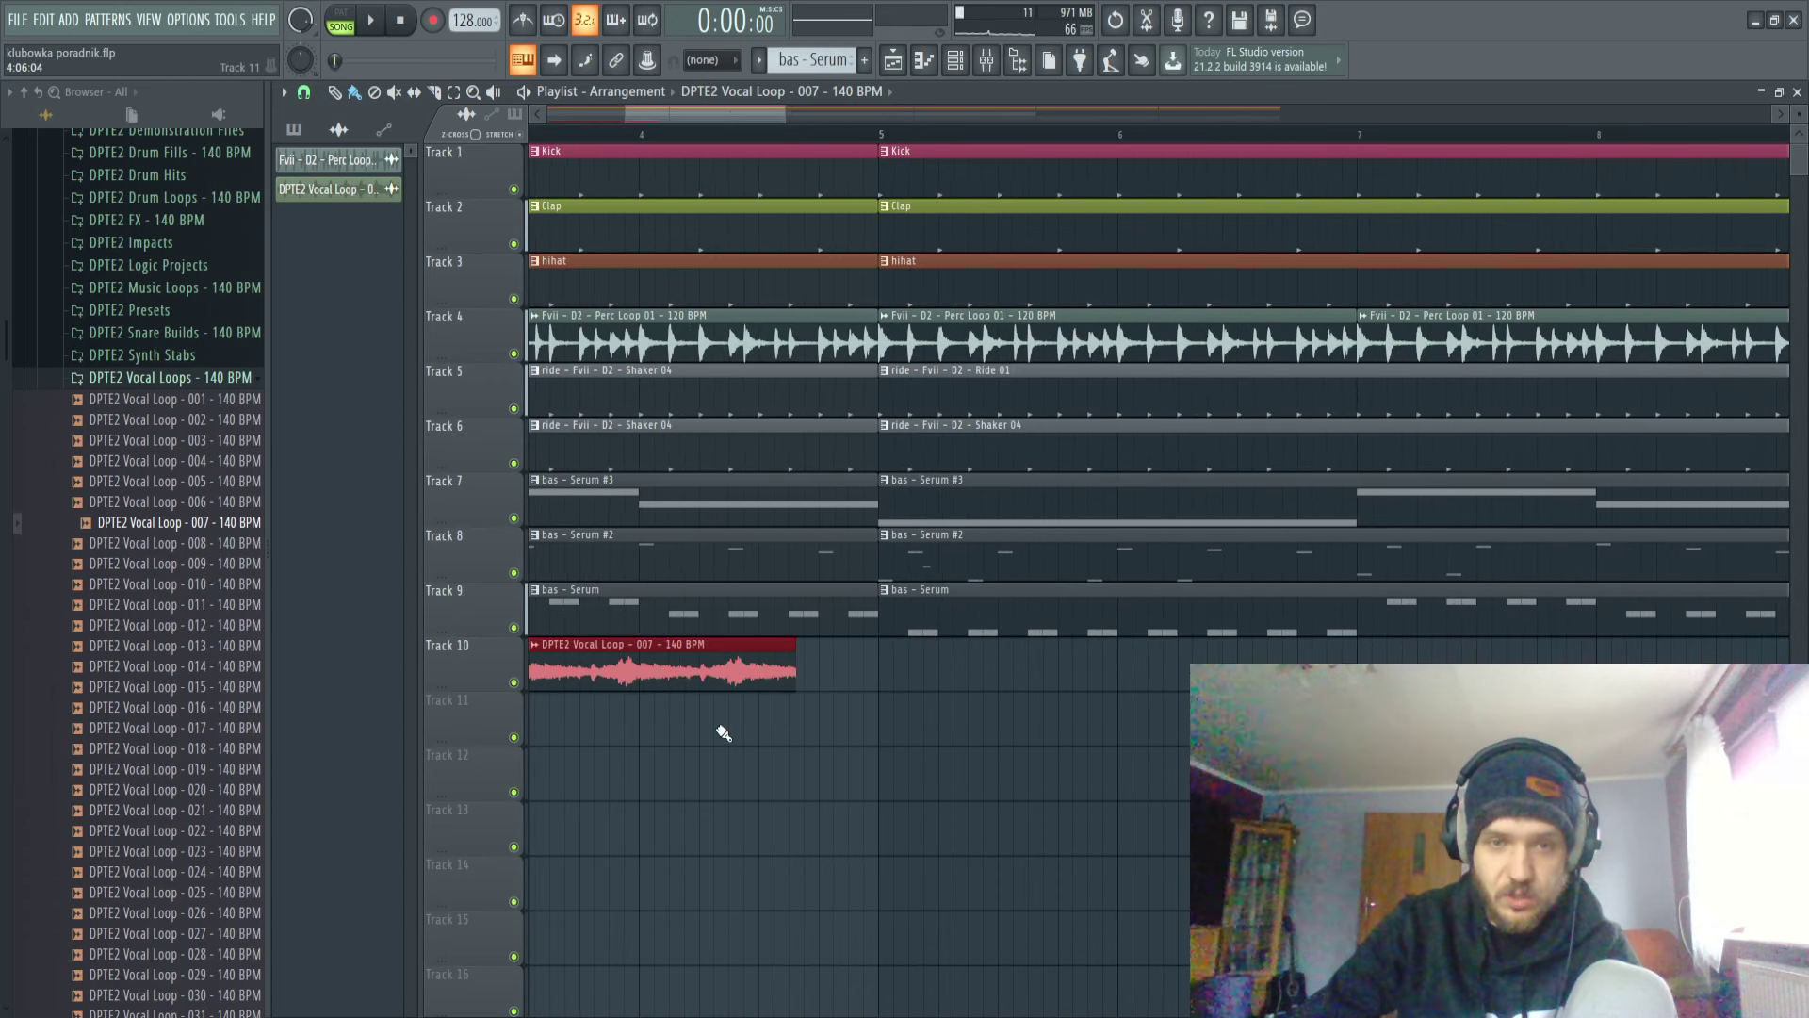
scroll(722, 733, "down", 3)
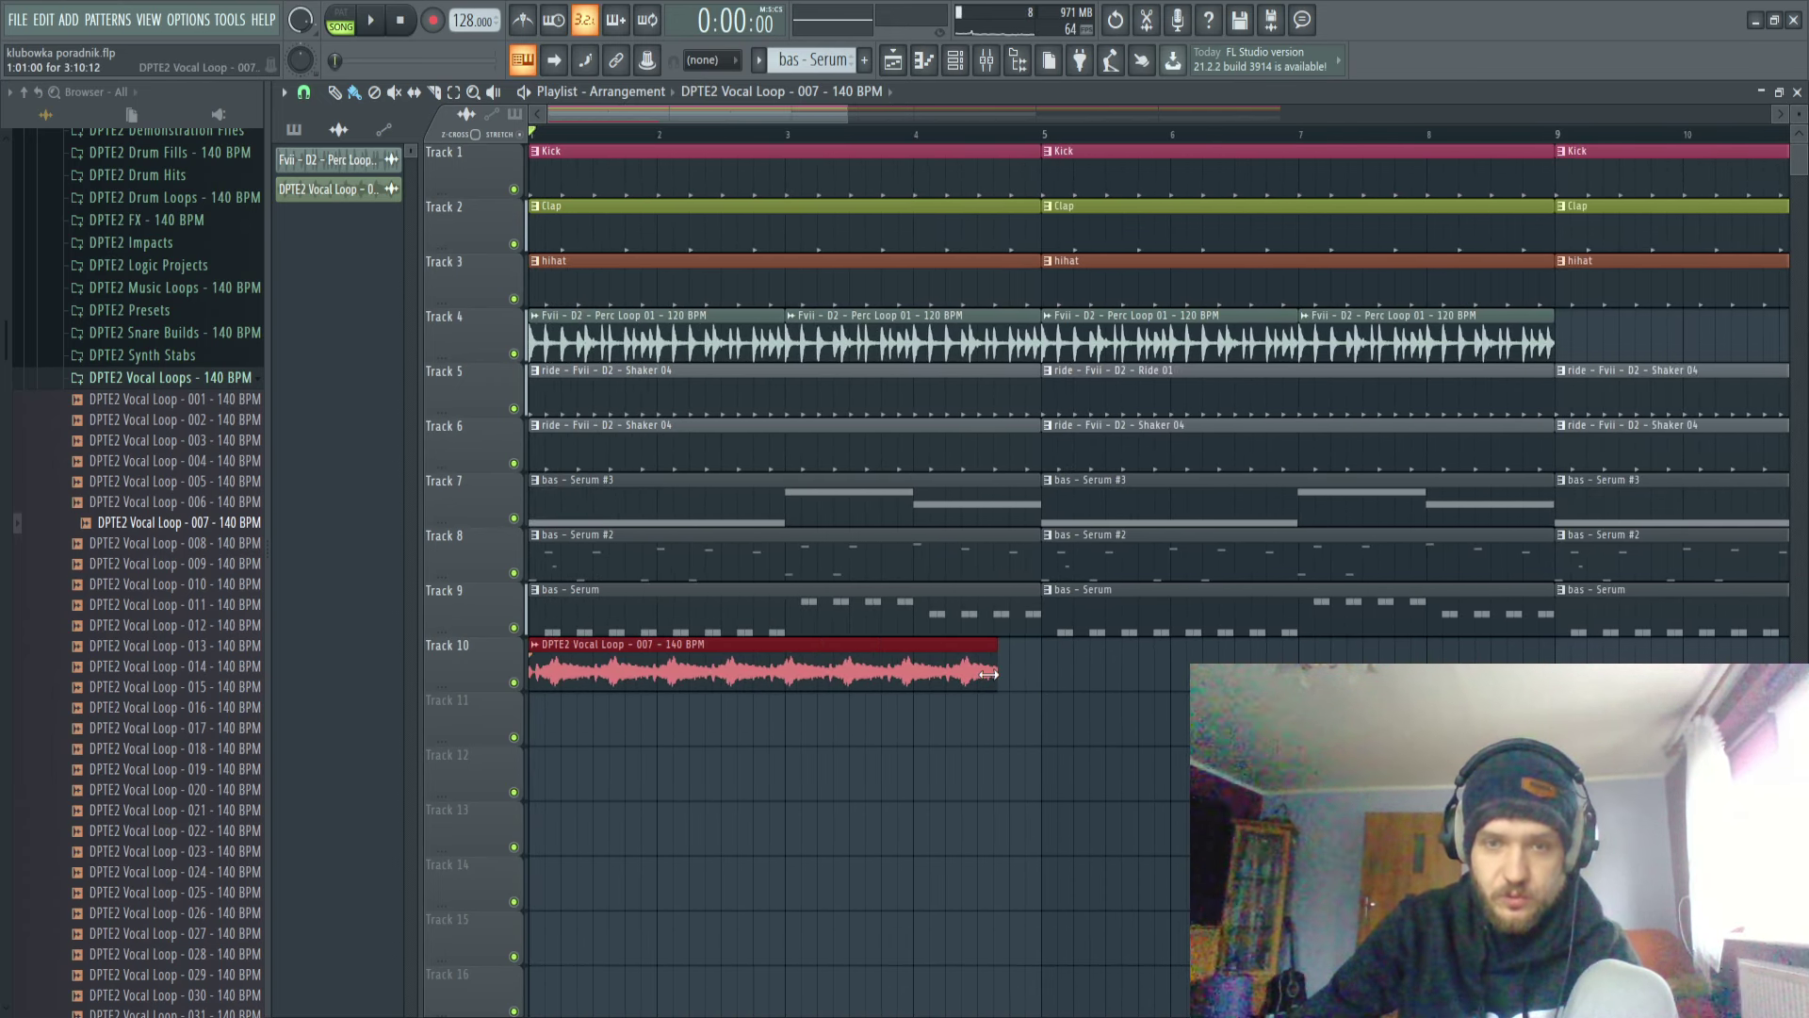
left_click_drag(988, 674, 1032, 674)
scroll(1091, 702, "up", 7)
double_click(987, 665)
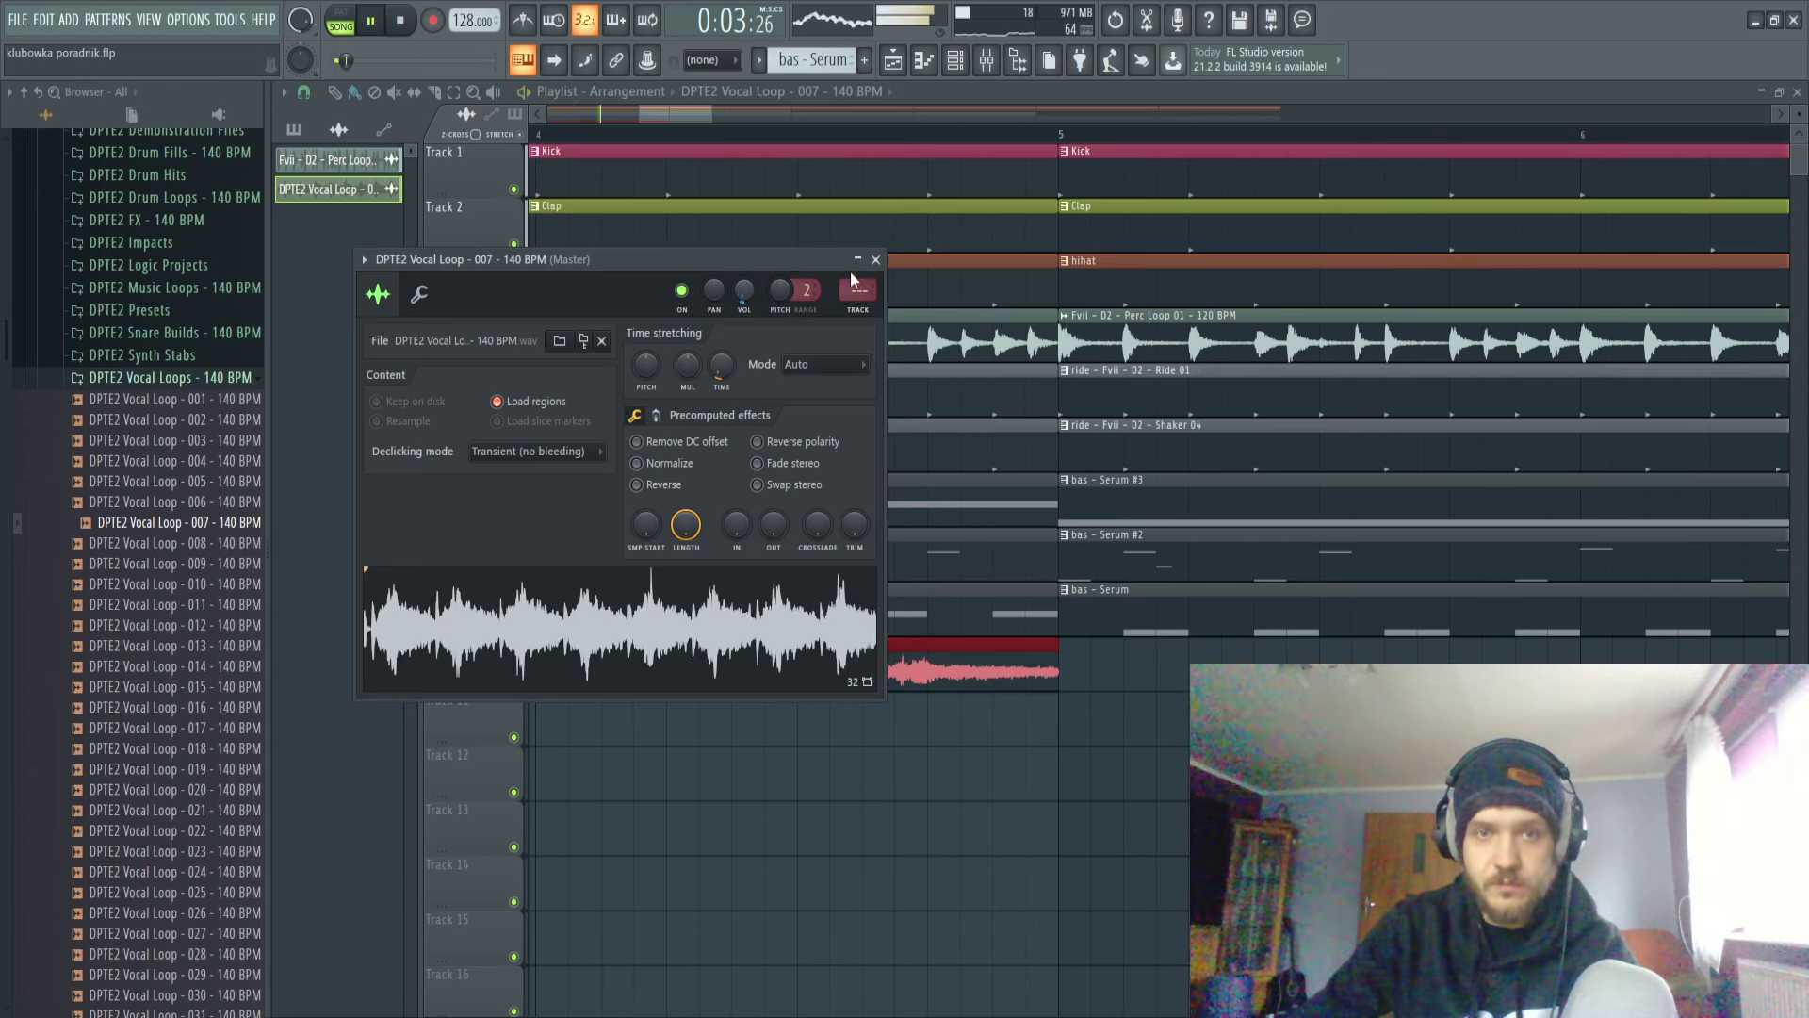
left_click(875, 259)
Duplicate the four-bar vocal loop three times so it fills Track 10 up to bar 17.
scroll(1090, 622, "down", 5)
left_click_drag(1095, 655, 936, 660)
key("ctrl+b")
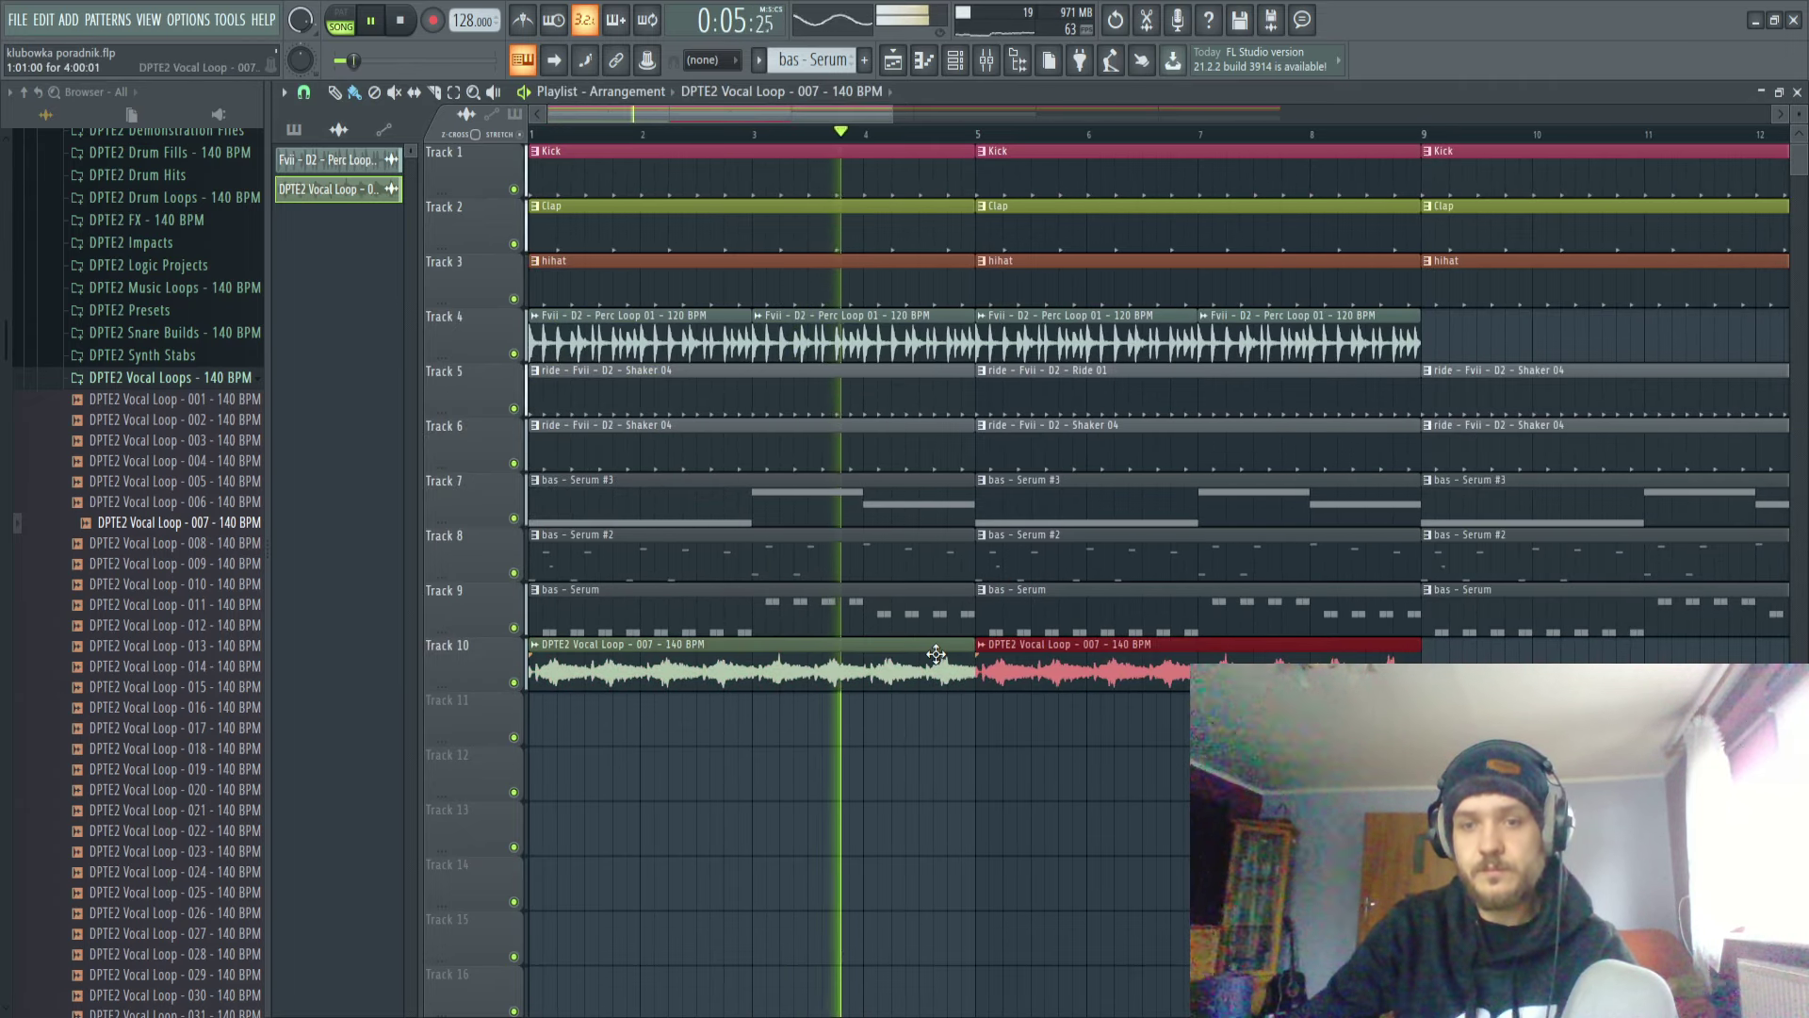
key("ctrl+b")
key("ctrl+b")
scroll(935, 656, "down", 3)
Route the vocal loop's channel to mixer track 3 and stop playback.
double_click(981, 659)
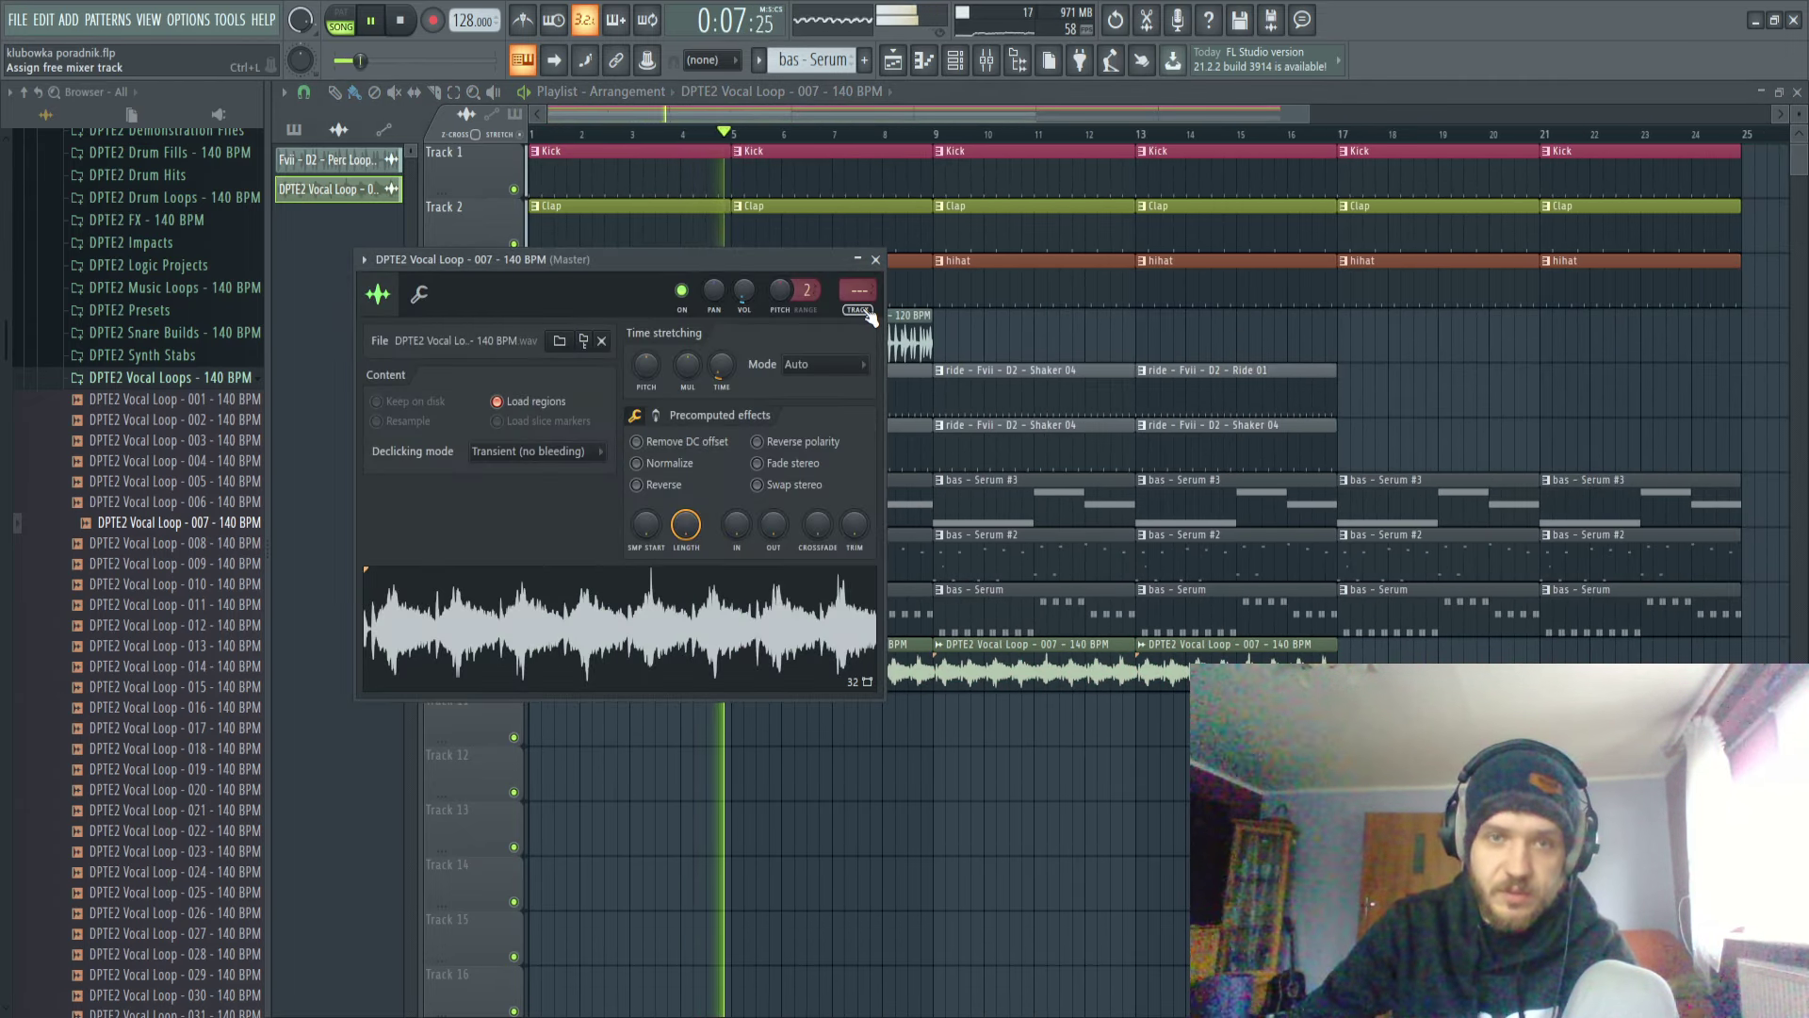
key("ctrl+l")
key("space")
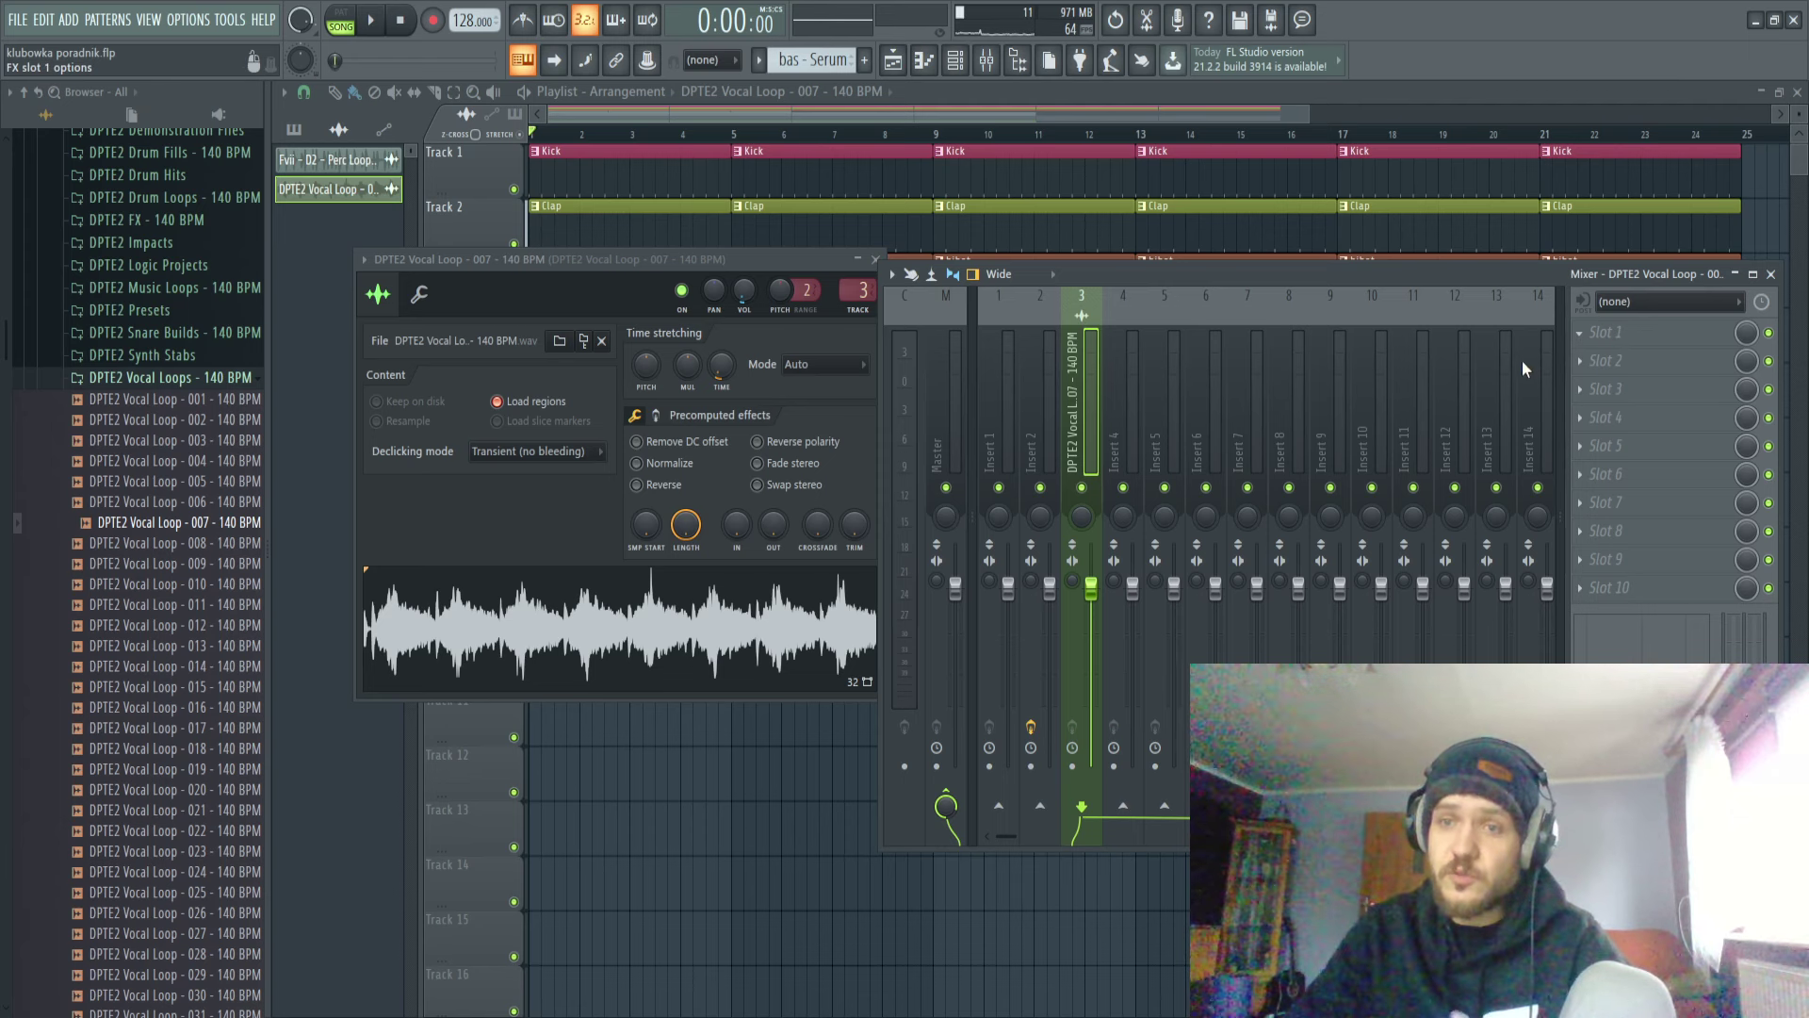
Add ValhallaVintageVerb in slot 1 of the vocal's mixer track with a 44% mix and 1.99 s decay.
left_click_drag(353, 345, 356, 490)
key("space")
left_click_drag(412, 420, 405, 445)
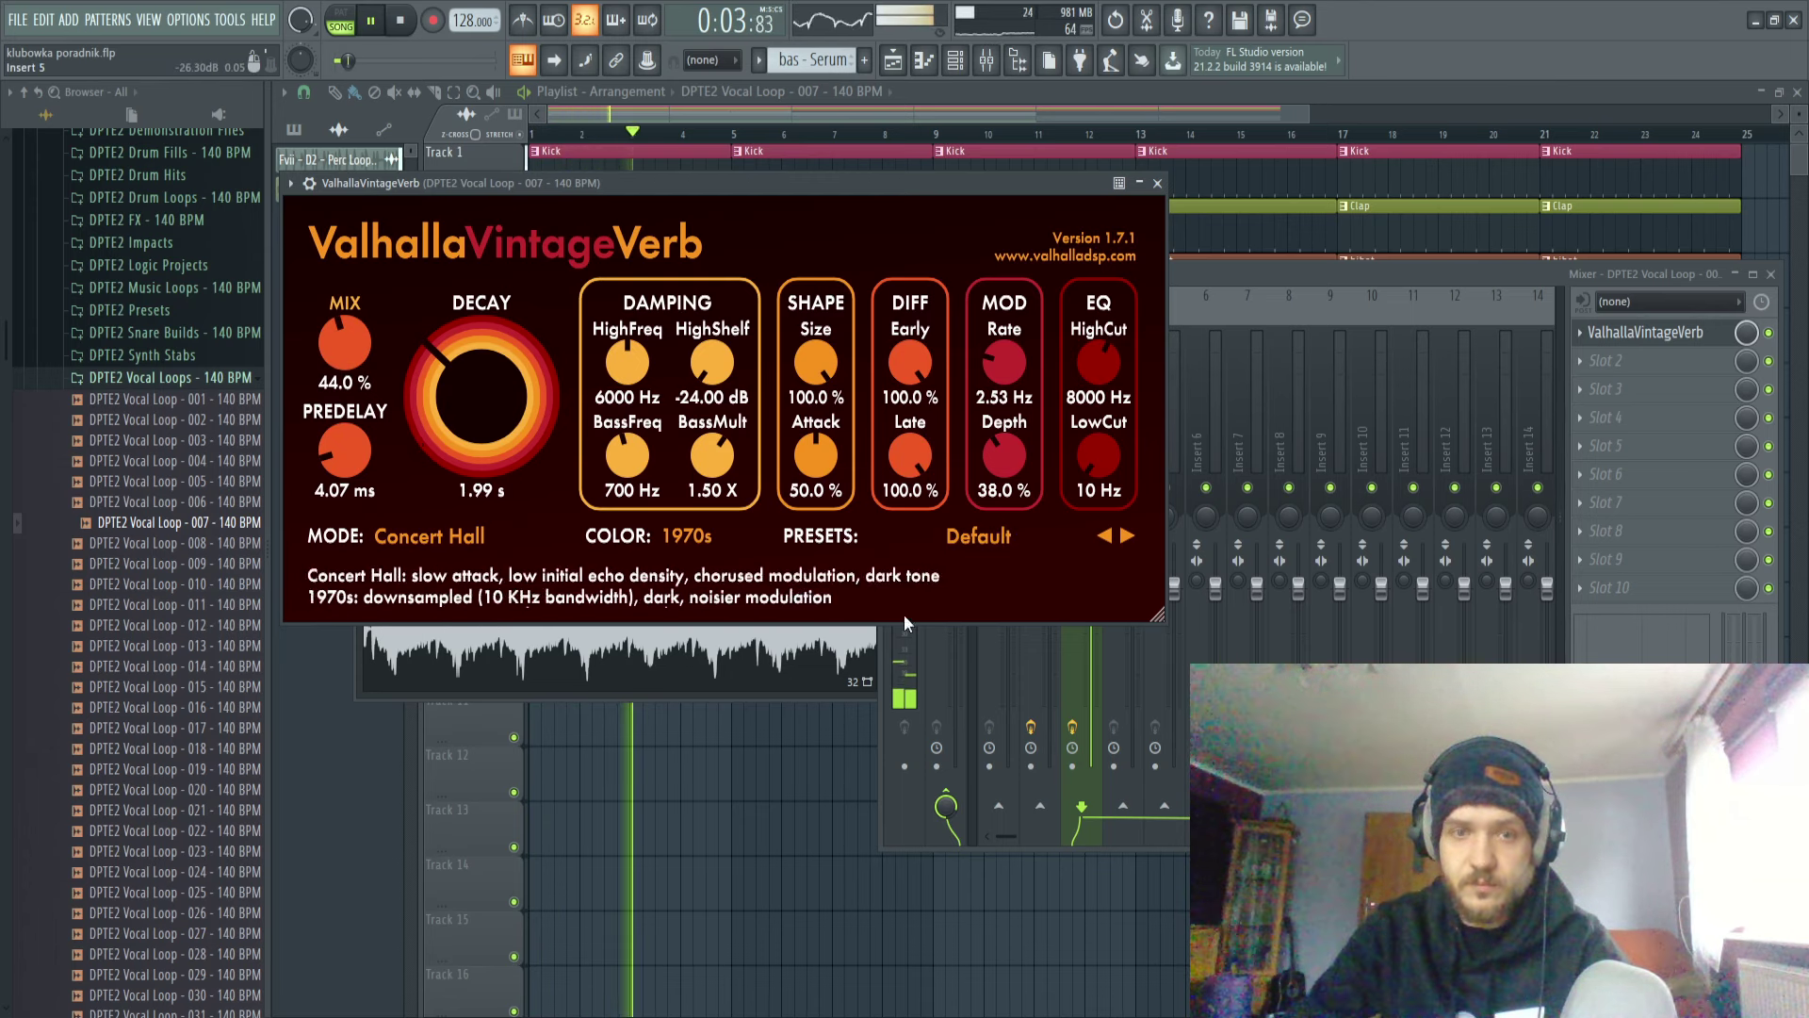
left_click(1157, 184)
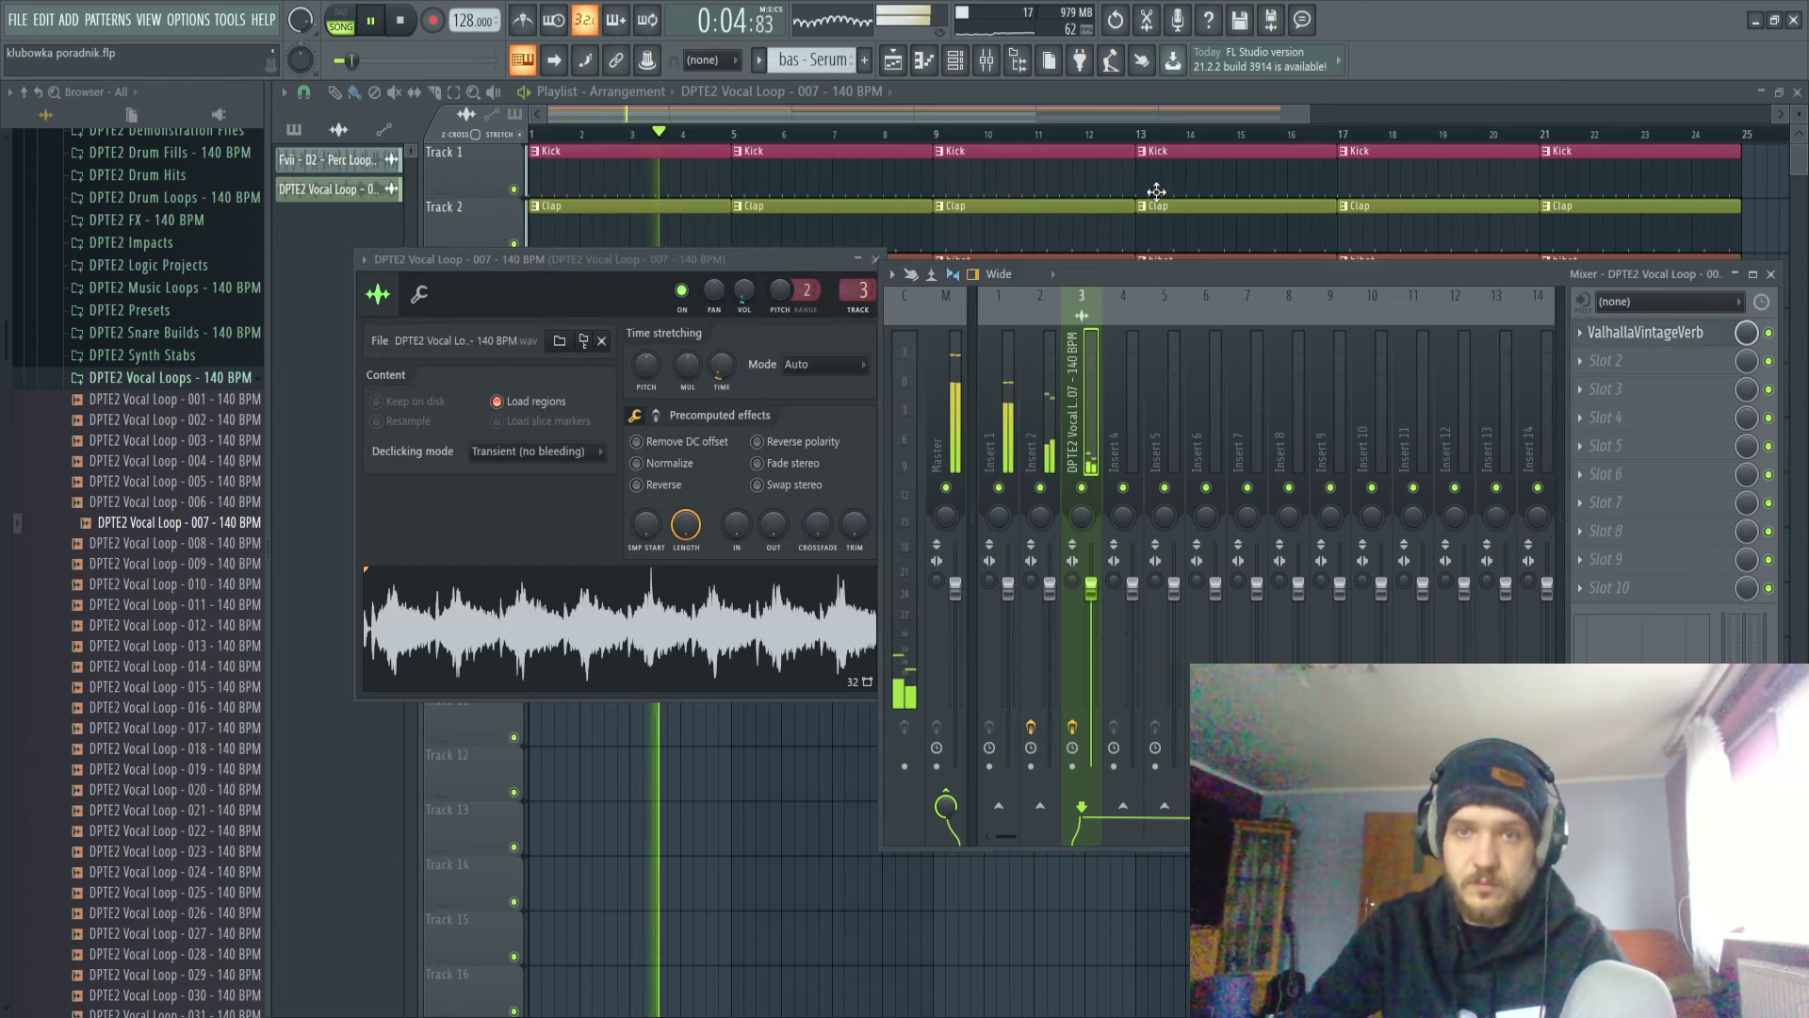
Add PanCake2 in slot 2 of the vocal's mixer track with a 61% mix, and return to the playlist.
left_click(877, 259)
key("space")
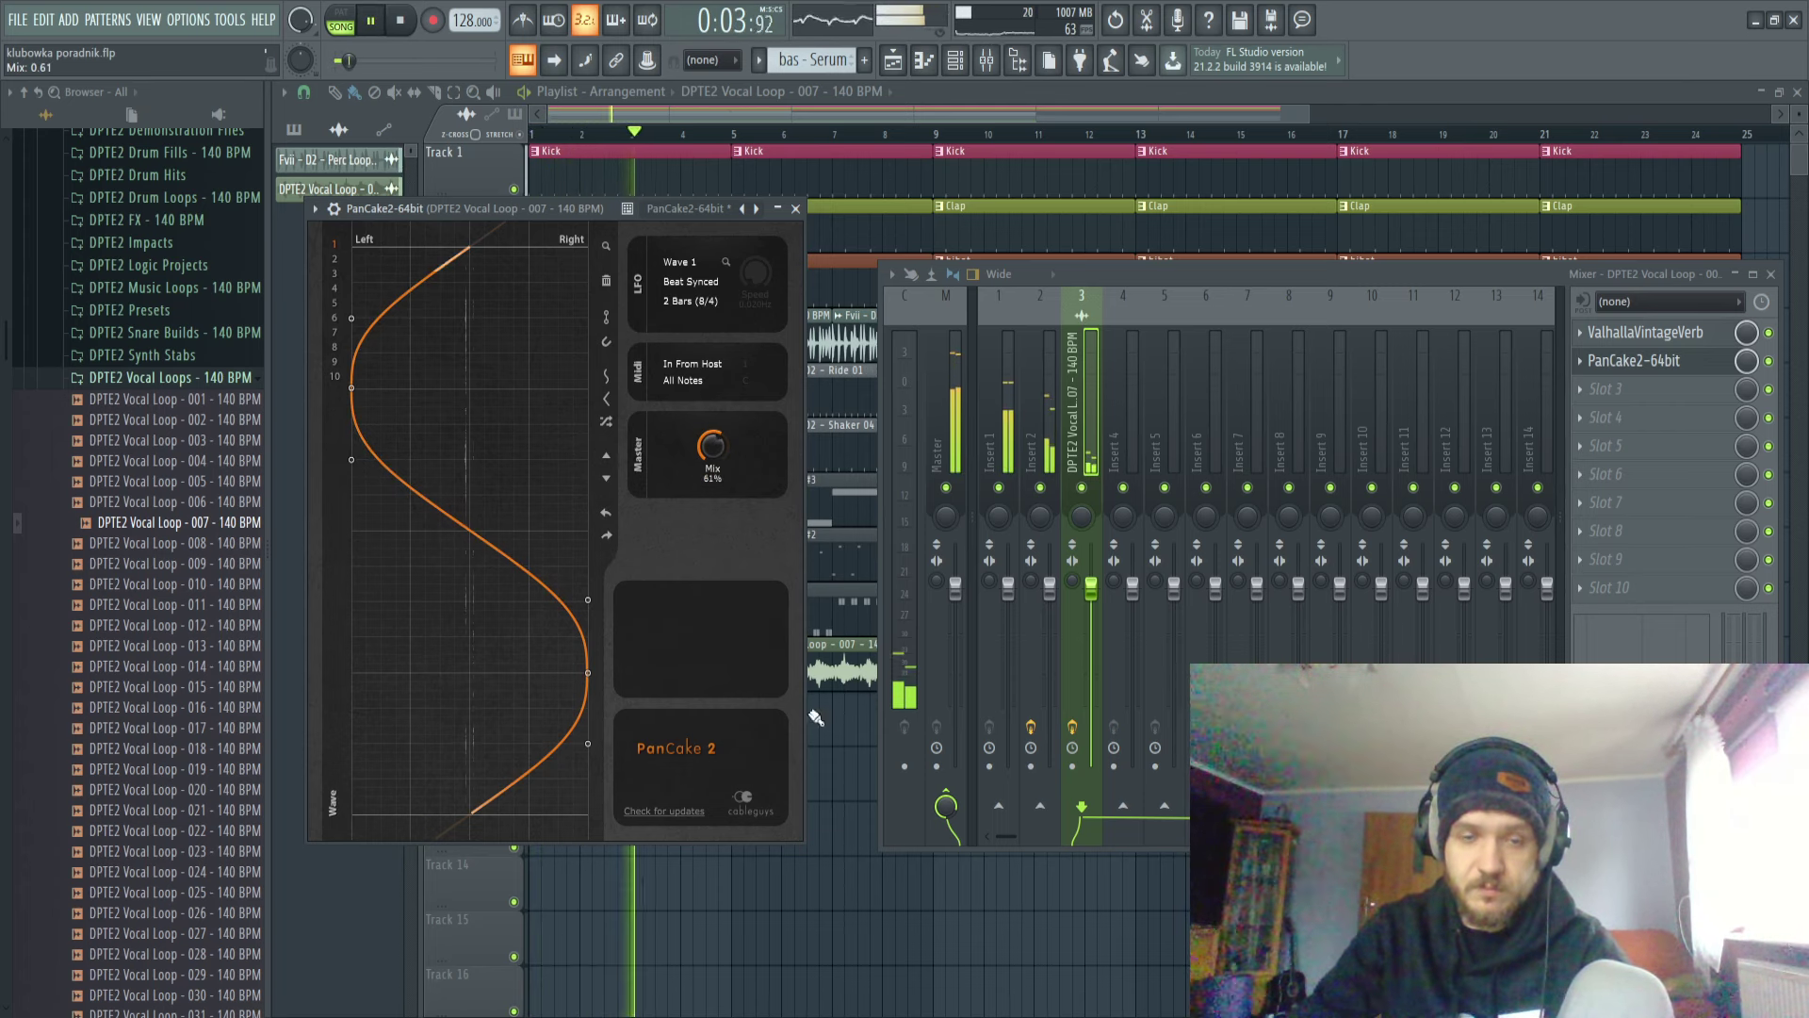
key("F12")
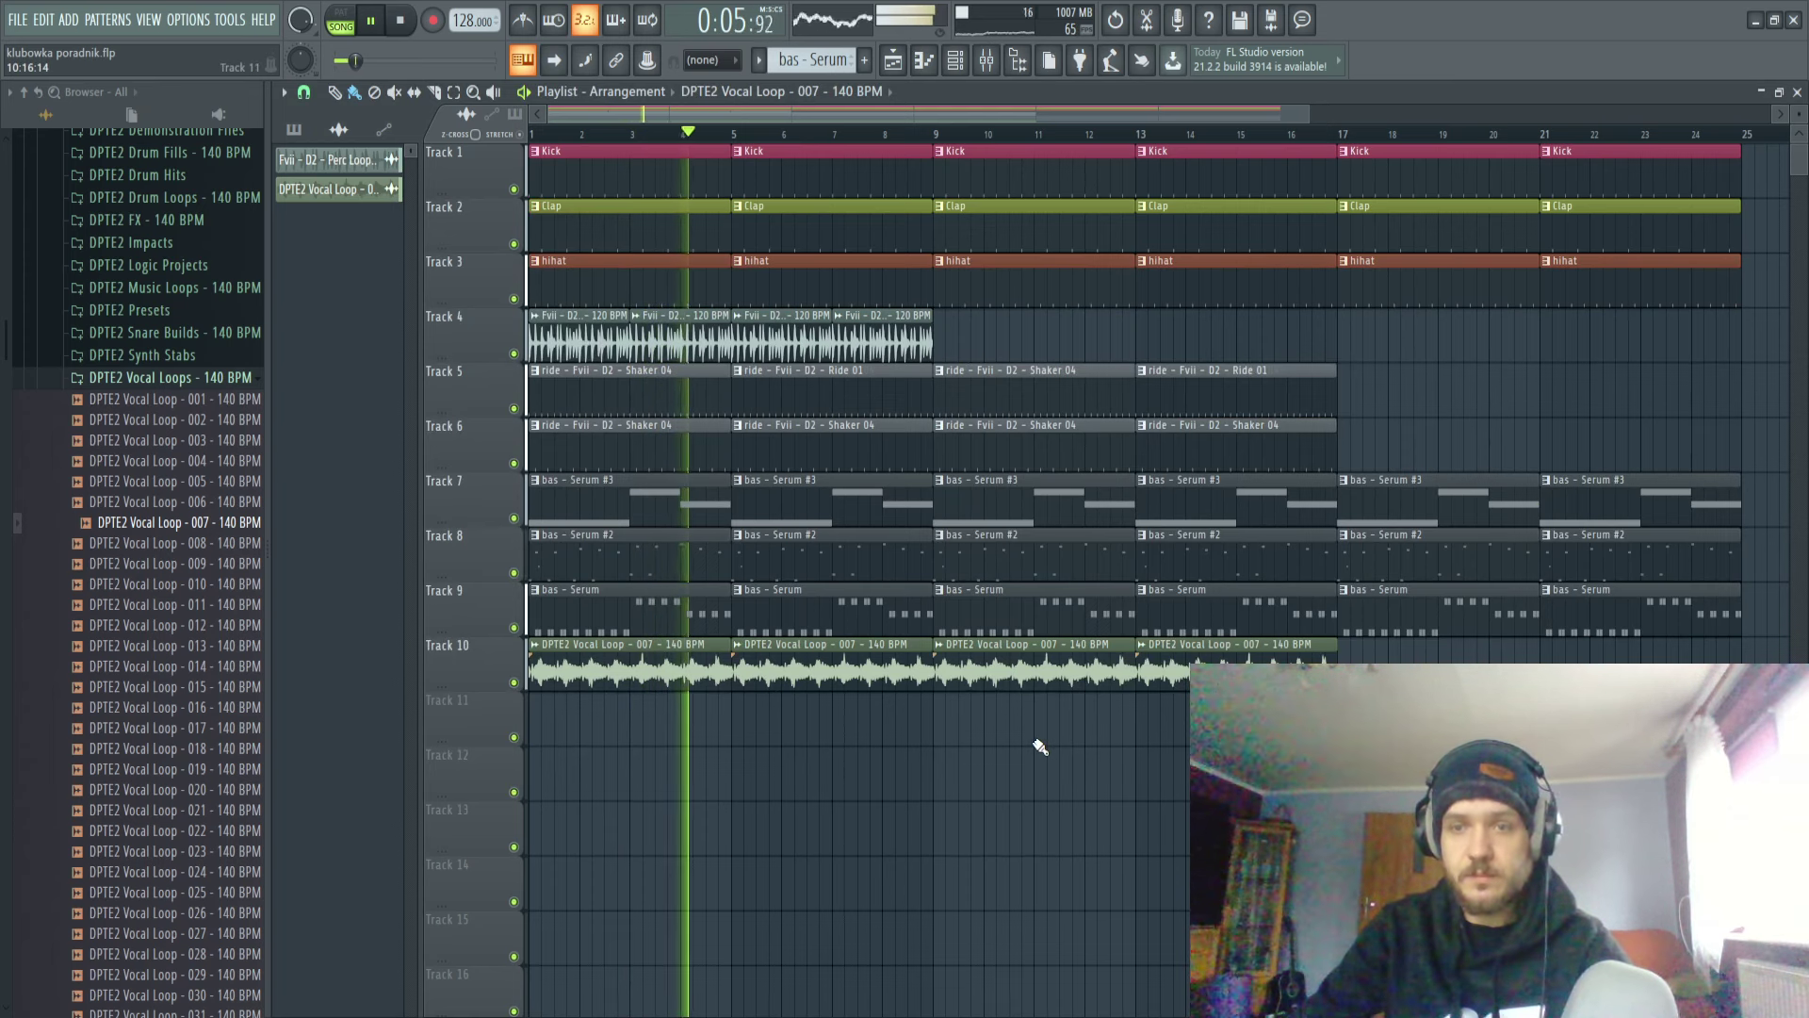
Delete the two bas - Serum #2 clips between bars 9 and 17 on Track 8.
scroll(1040, 746, "down", 2)
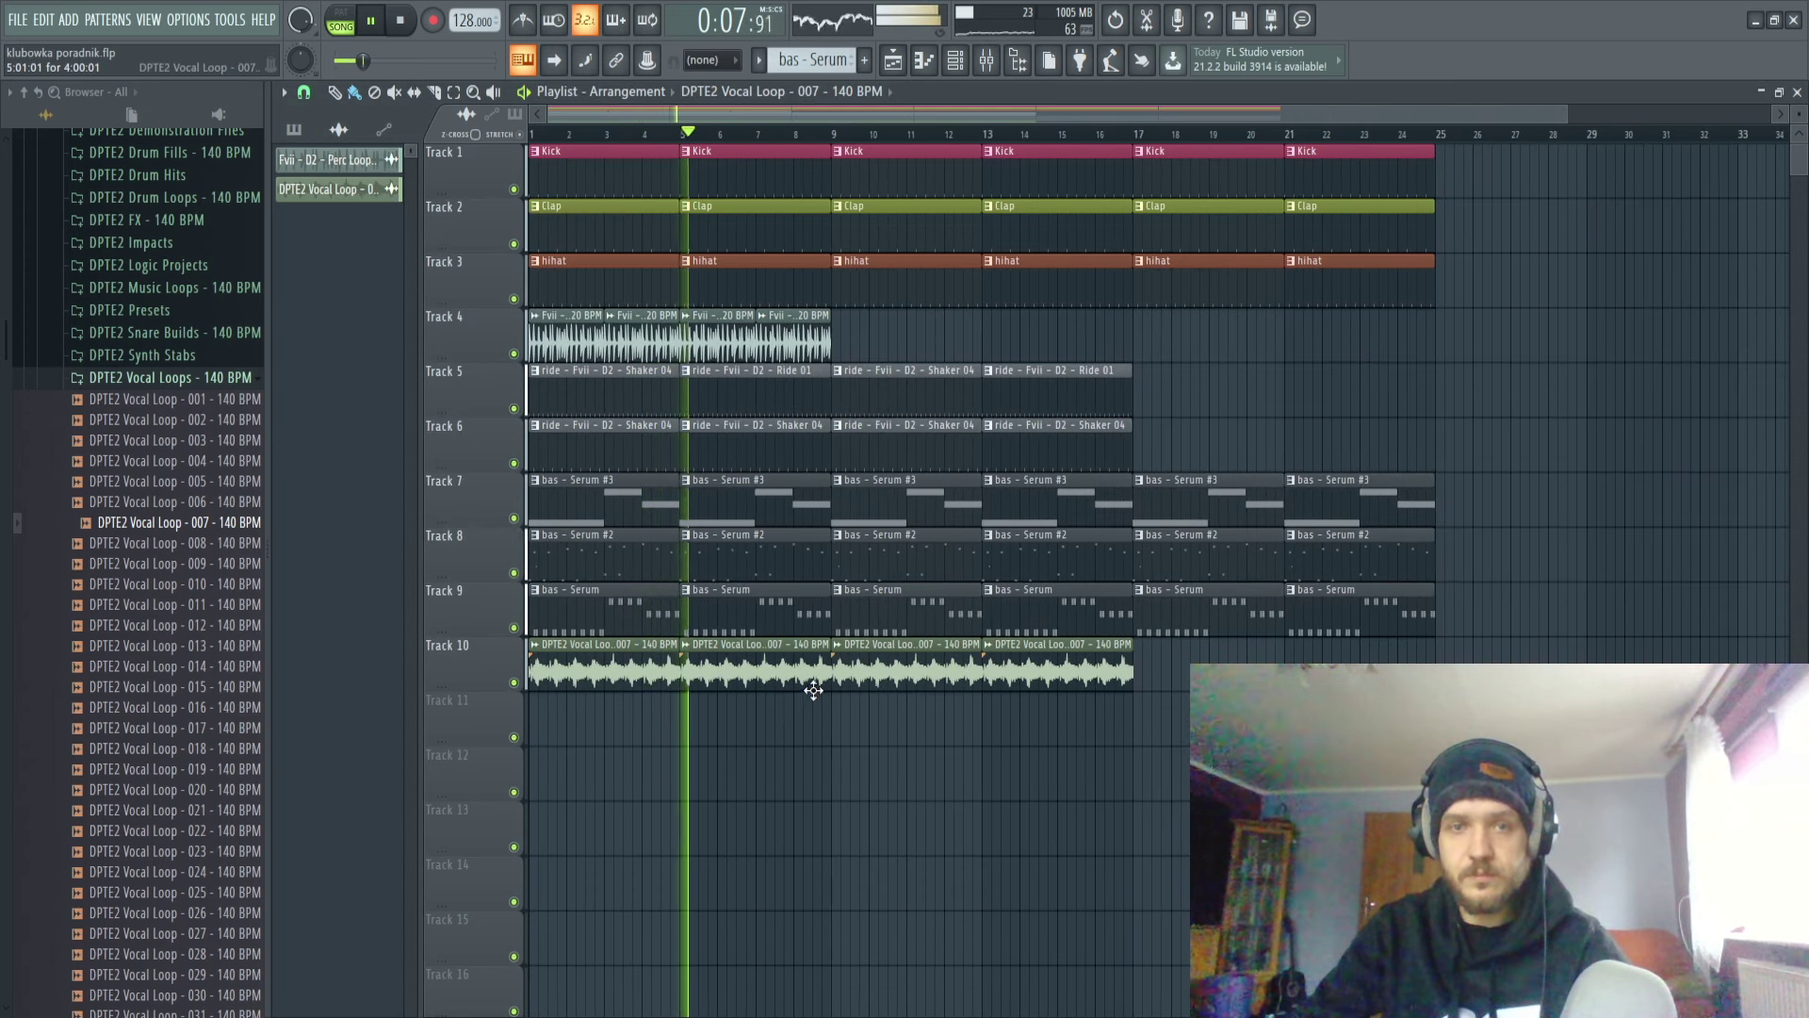
scroll(909, 449, "up", 2)
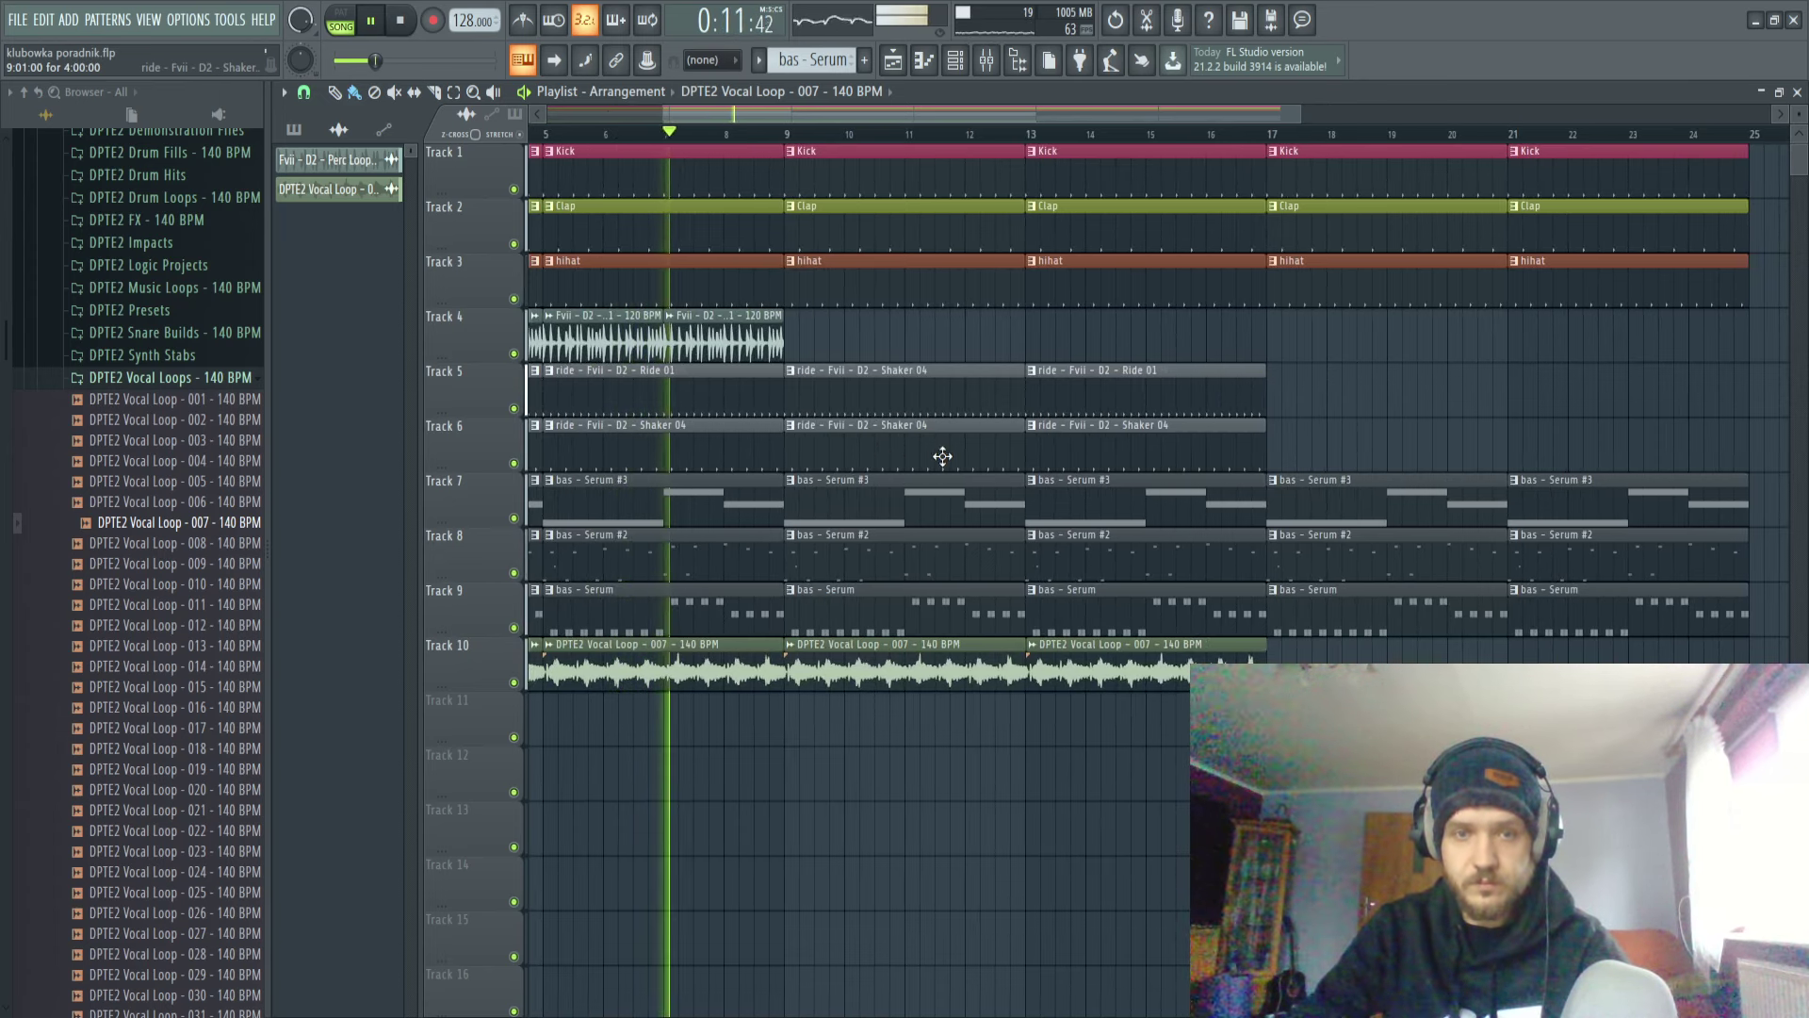
right_click(864, 553)
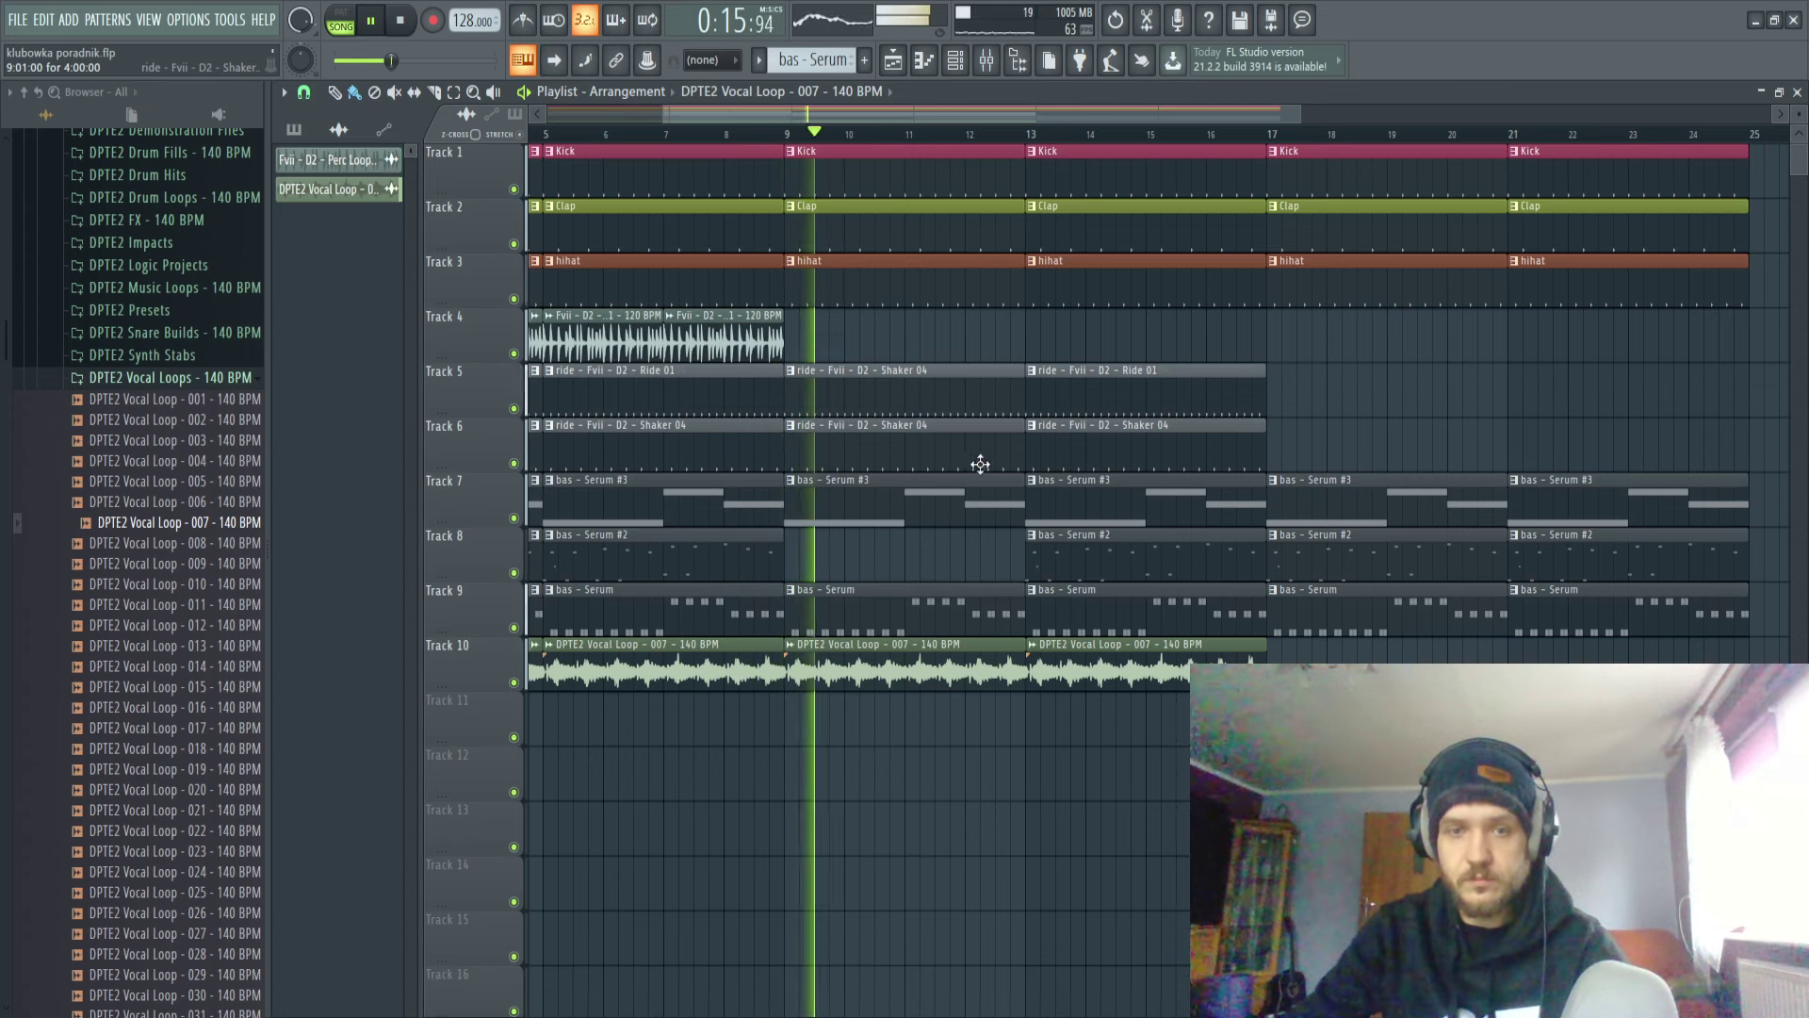
right_click(1106, 548)
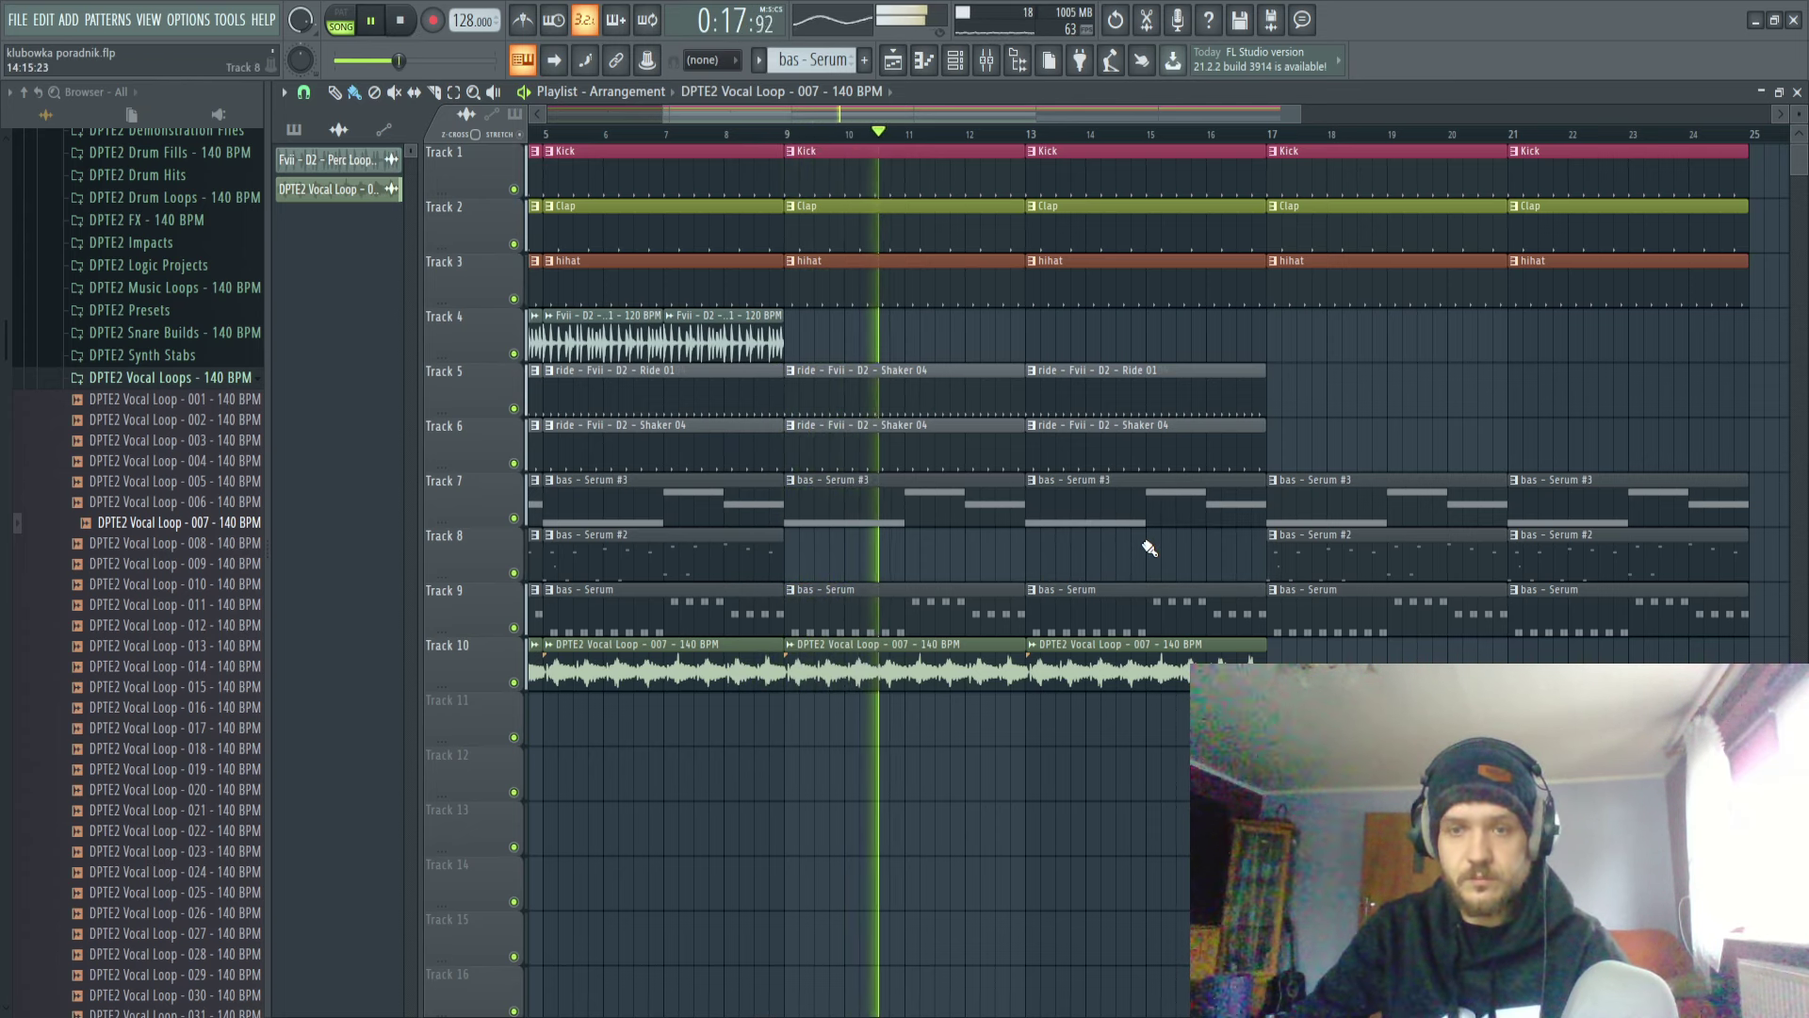
scroll(1235, 329, "right", 3)
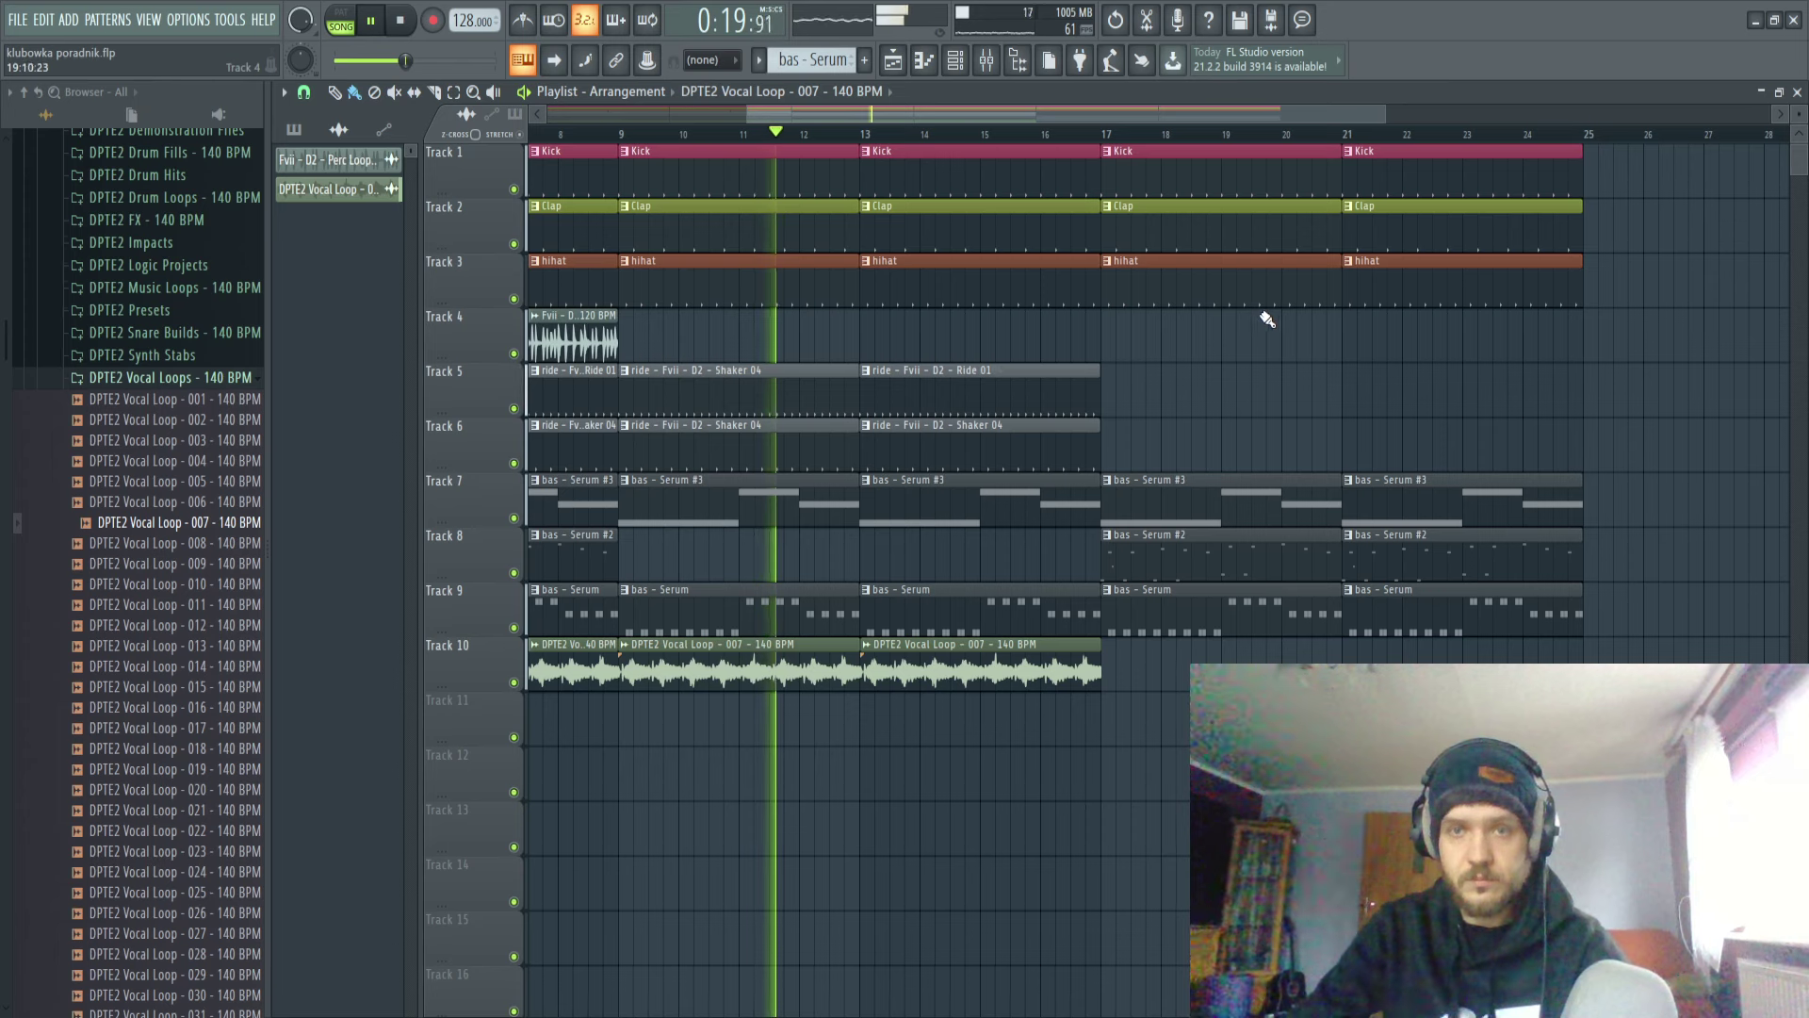
Delete the kick, clap and hihat clips between bars 17 and 21 on Tracks 1 to 3.
right_click(1185, 189)
right_click(1210, 204)
right_click(1215, 273)
Duplicate the vocal loop clip on Track 10 twice so the vocal fills bars 17 to 25.
left_click_drag(1161, 665, 1022, 669)
key("ctrl+b")
key("ctrl+b")
Delete the kick, clap and hihat clips between bars 21 and 25 on Tracks 1 to 3.
right_click(1423, 269)
right_click(1419, 223)
right_click(1417, 173)
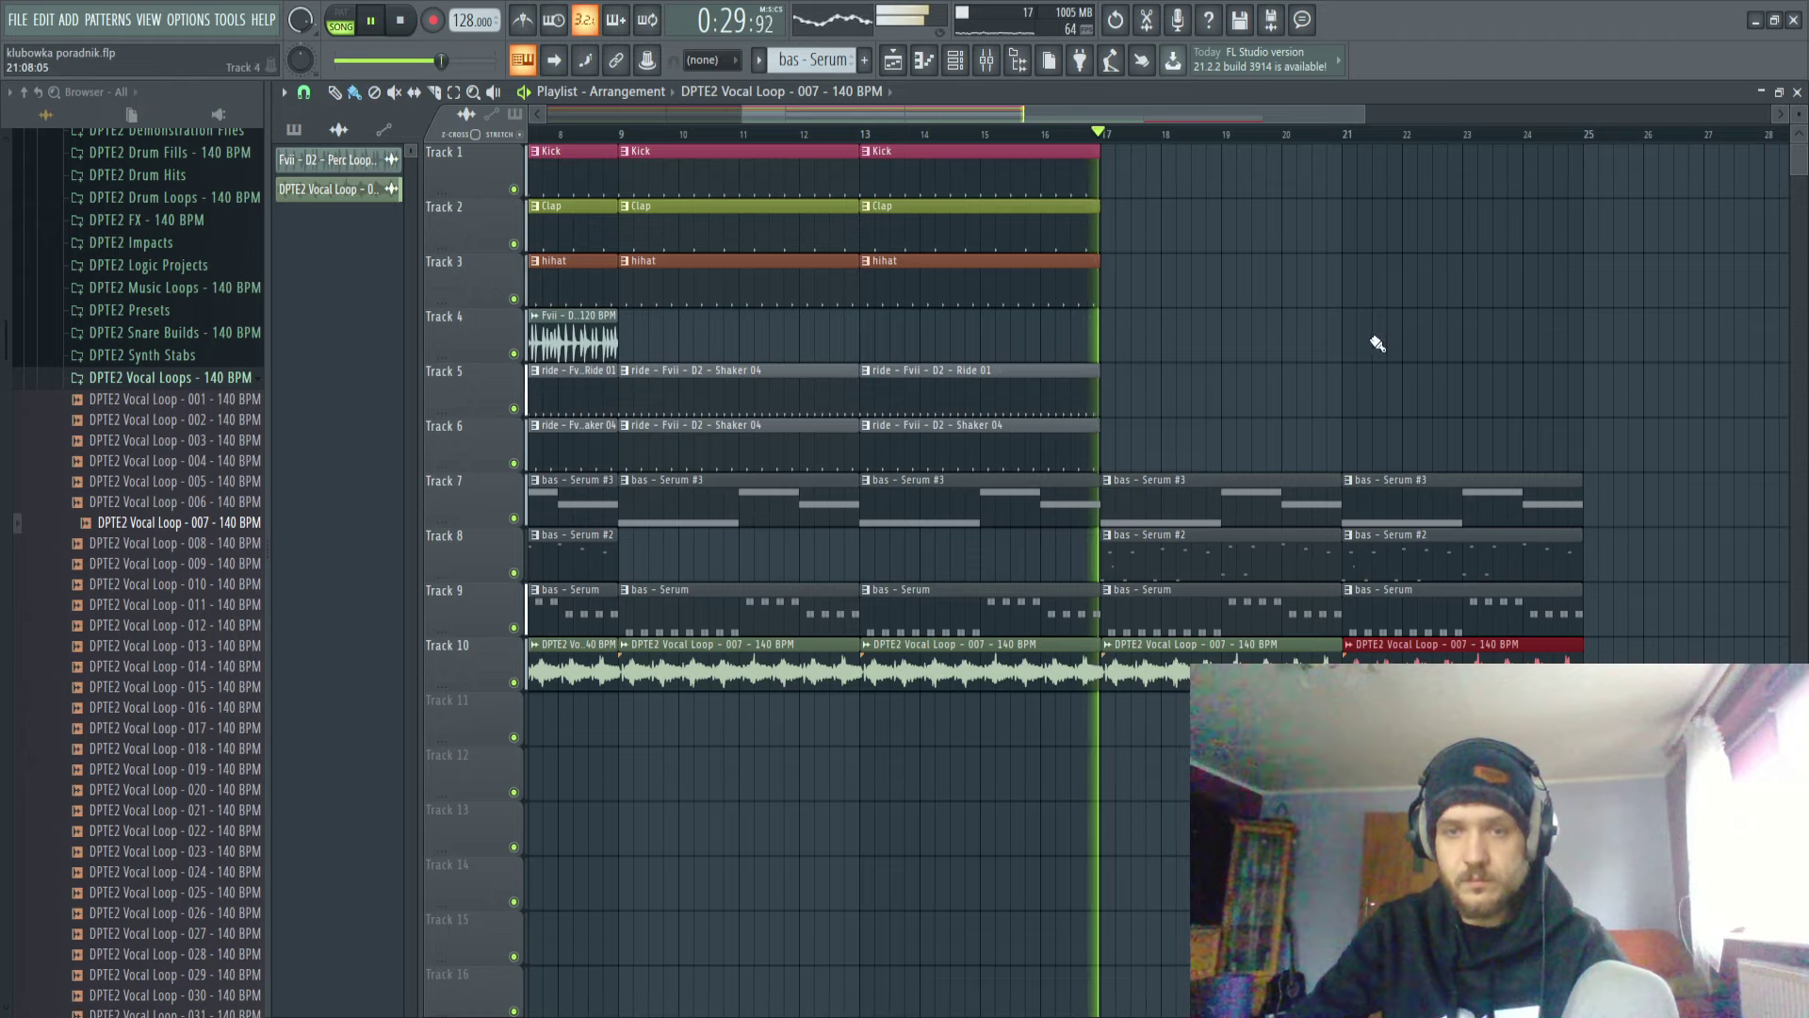
Duplicate the Serum and vocal loop clips on Tracks 7 to 10 from bars 17–25 into bars 25–33.
left_click_drag(1368, 345, 1048, 347)
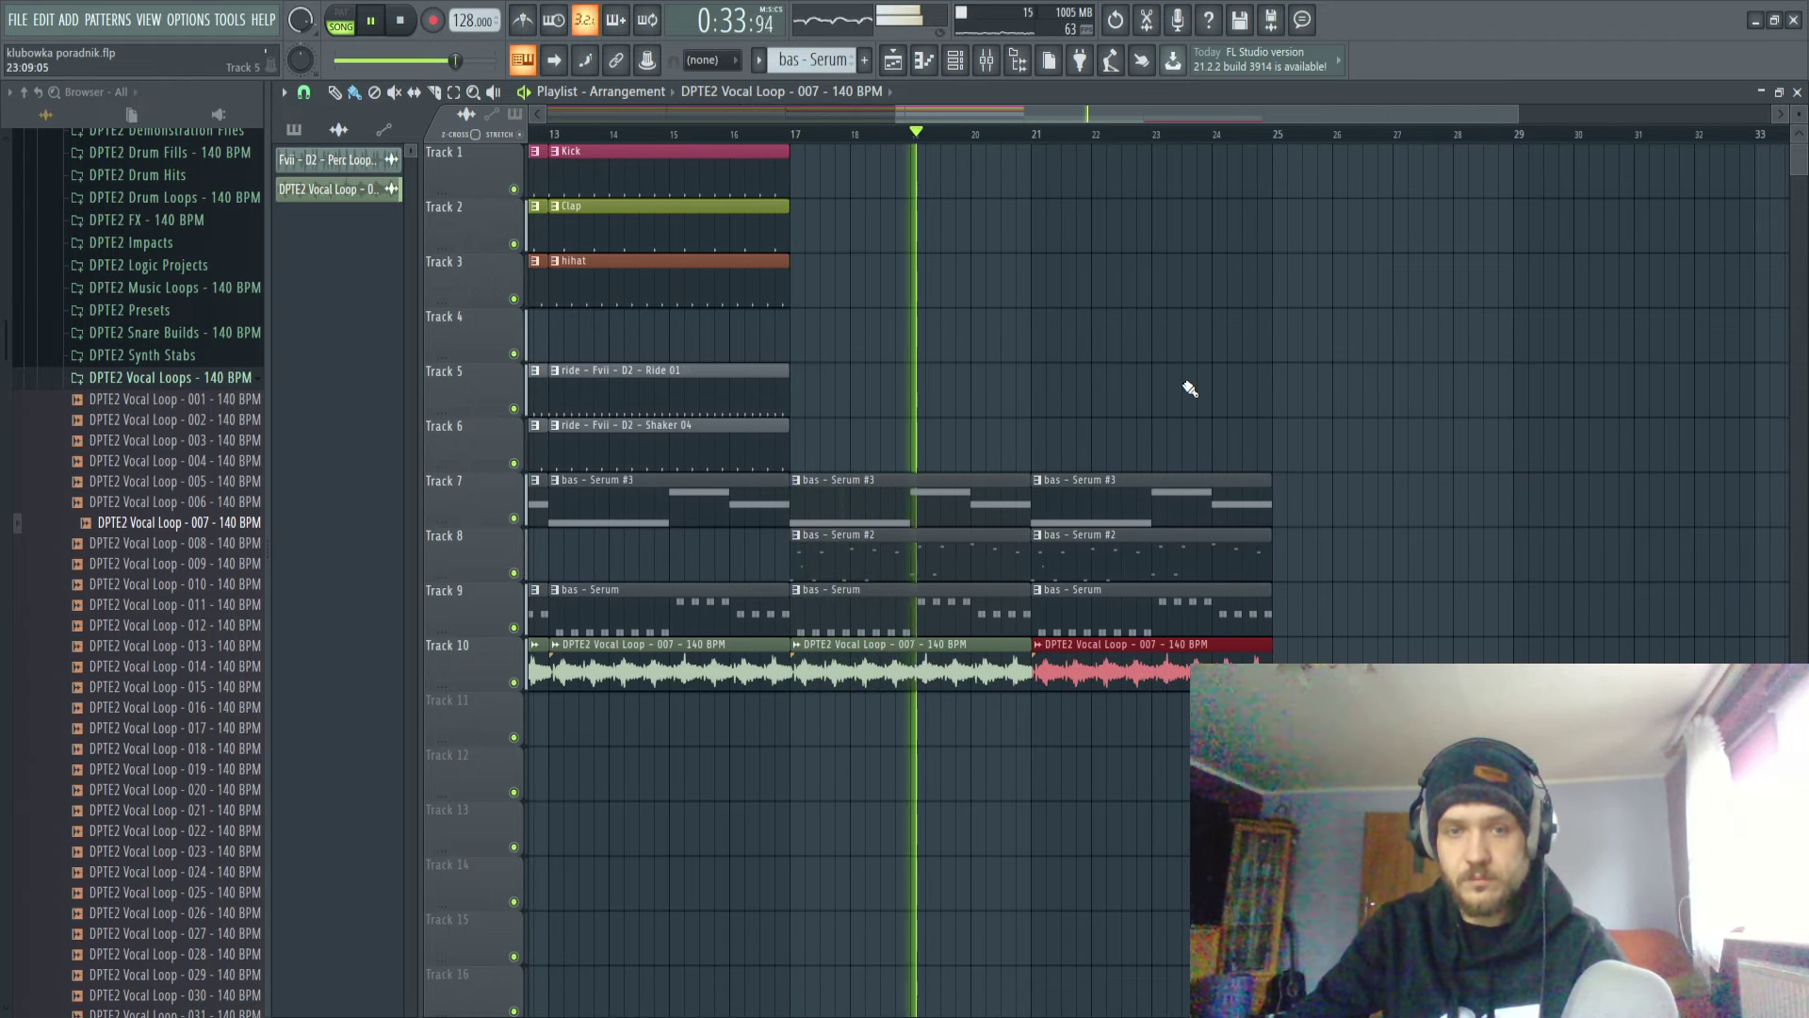
scroll(1199, 408, "down", 2)
left_click_drag(1323, 687, 1044, 473)
key("ctrl+b")
Copy four-bar sections of the kick, clap, hihat, perc loop and shaker clips on Tracks 1 to 6 into bars 25–29.
left_click_drag(1029, 364, 1285, 170)
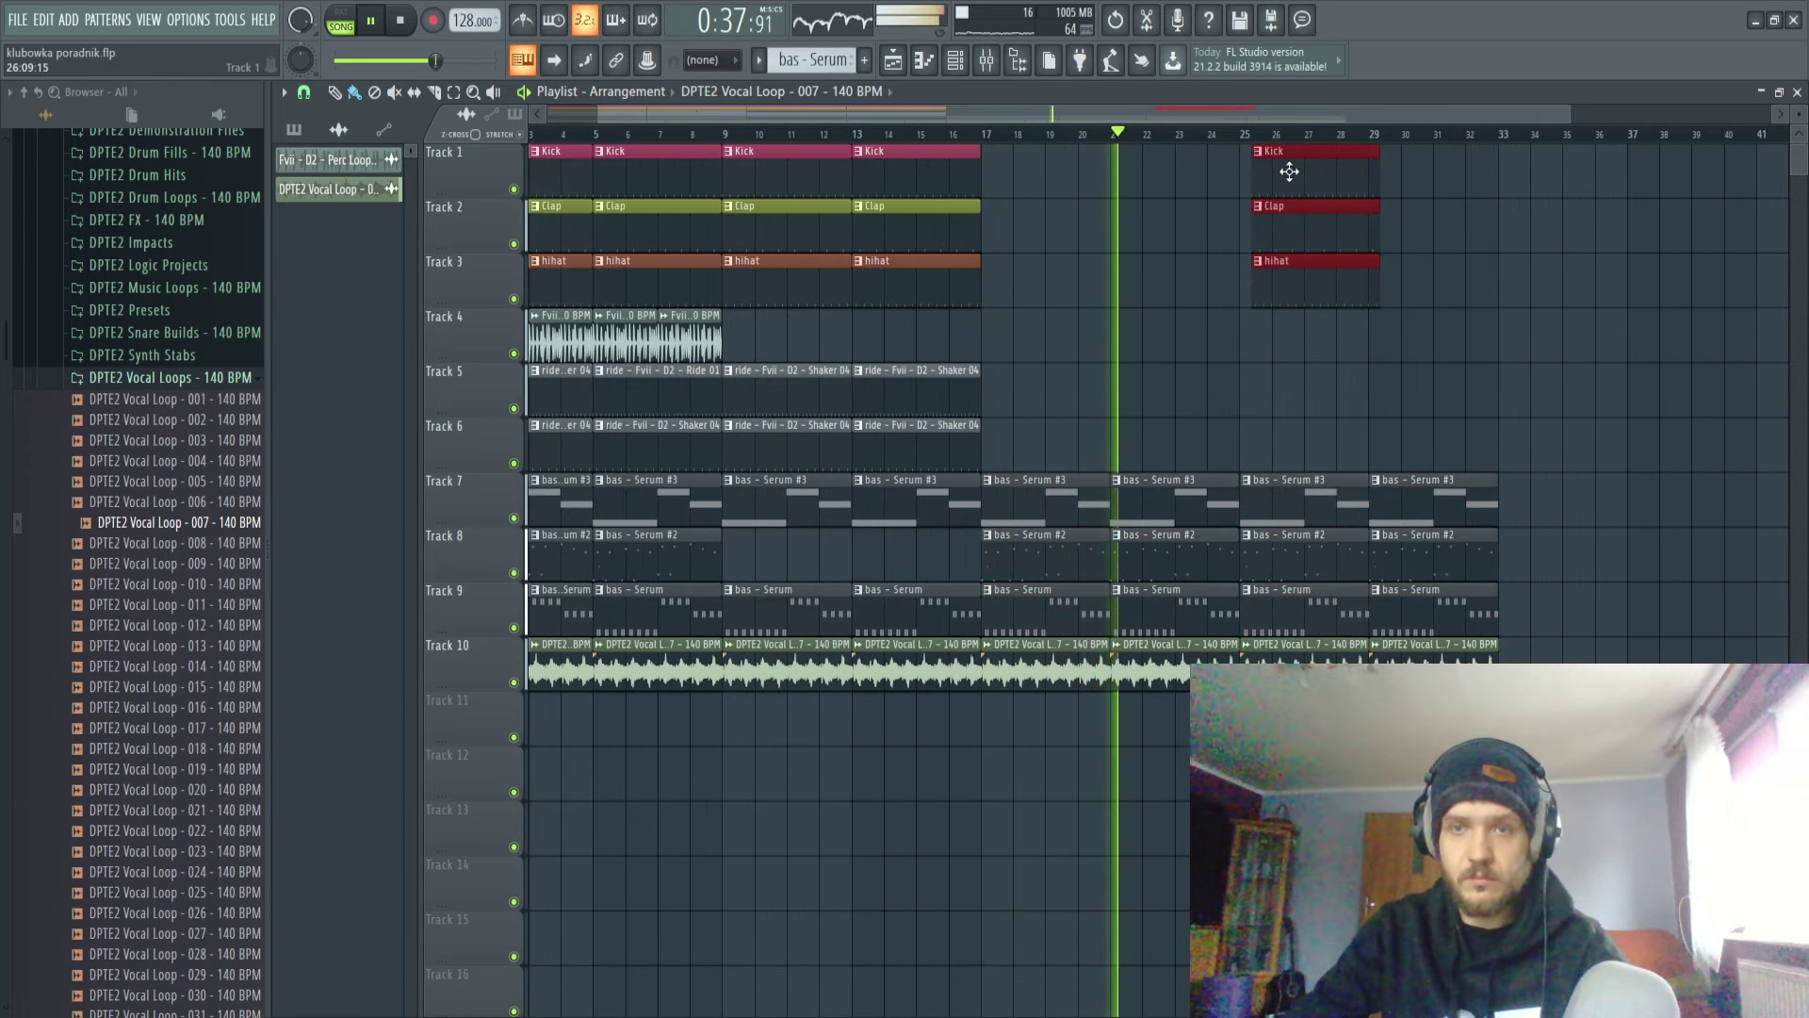
scroll(1284, 184, "up", 2)
scroll(821, 405, "down", 2)
left_click_drag(828, 331, 610, 443)
mouse_move(640, 332)
left_mouse_down()
mouse_move(579, 451)
mouse_move(1005, 352)
mouse_move(1121, 358)
mouse_move(1139, 312)
mouse_move(1091, 333)
mouse_move(1111, 339)
left_mouse_up()
Duplicate the drum and percussion block on Tracks 1 to 6 from bars 25–29 into bars 29–33.
scroll(1130, 381, "up", 3)
scroll(1098, 313, "up", 3)
scroll(1461, 392, "down", 4)
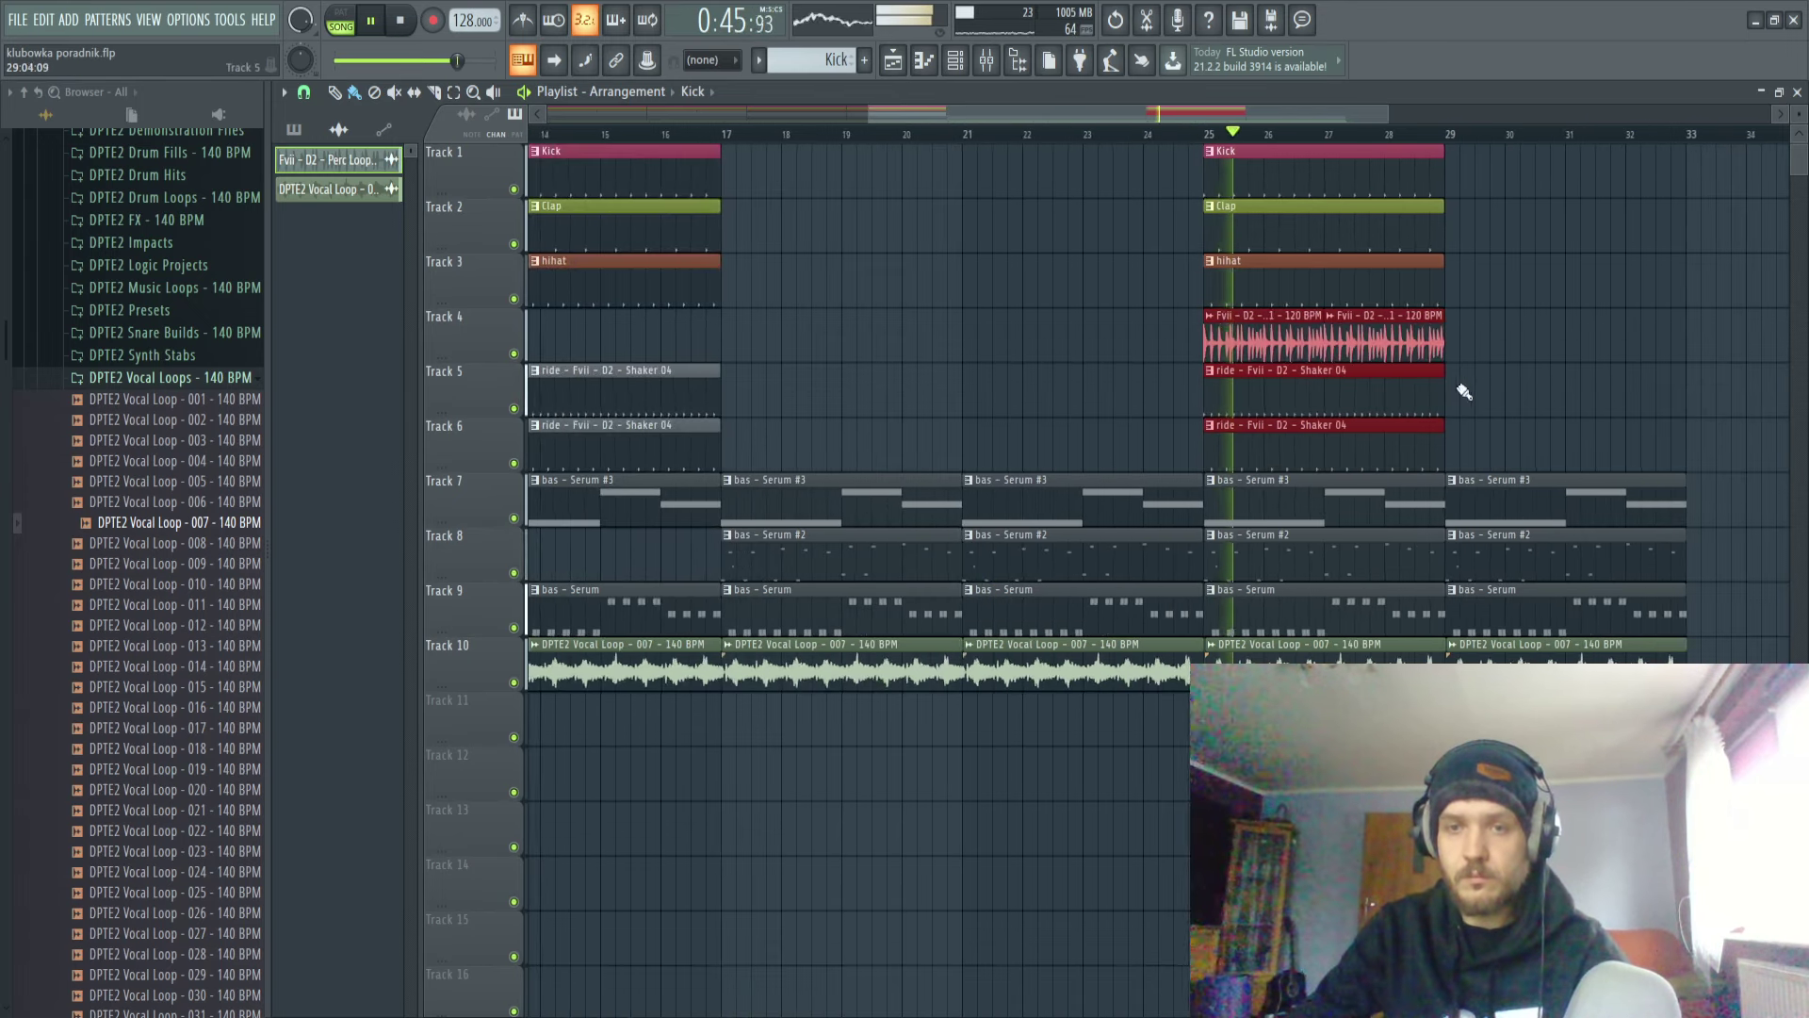
left_click_drag(1292, 149, 1494, 465)
key("ctrl+b")
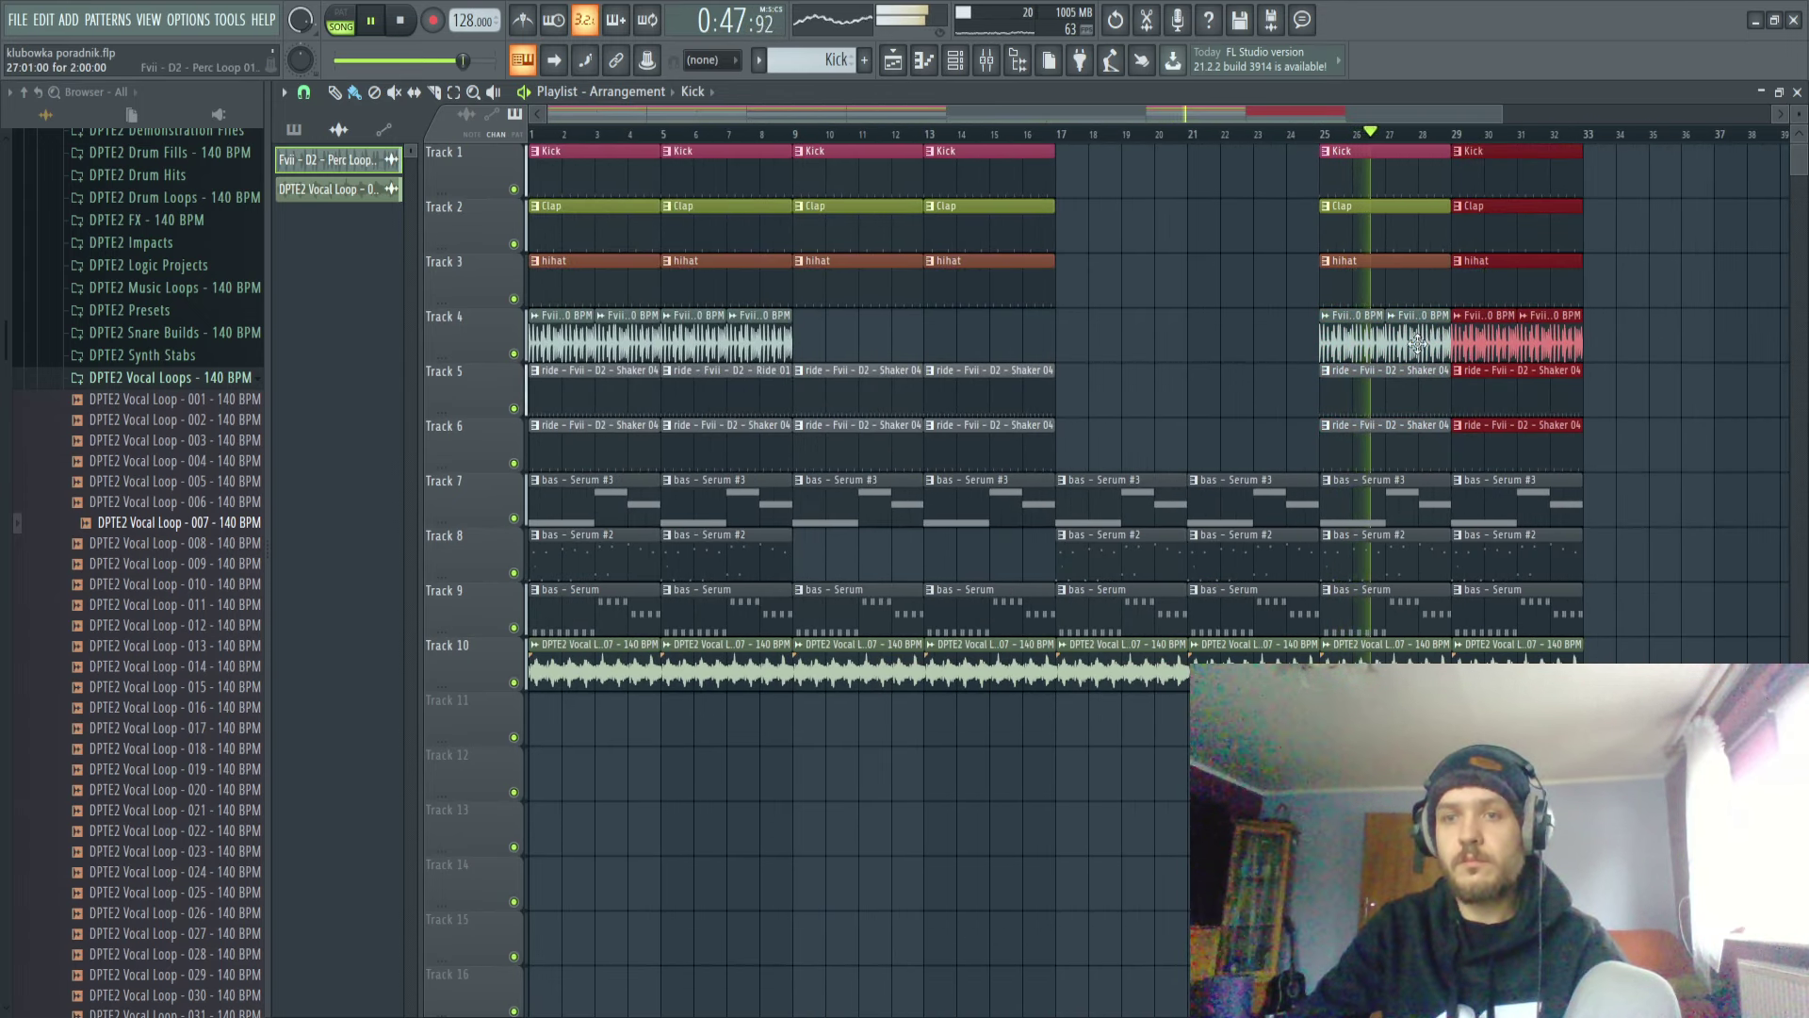
Delete the perc loop clips between bars 25 and 29 on Track 4 and save the project.
right_click(1418, 344)
left_click_drag(1508, 409, 1083, 506)
left_click(1292, 369, "ctrl")
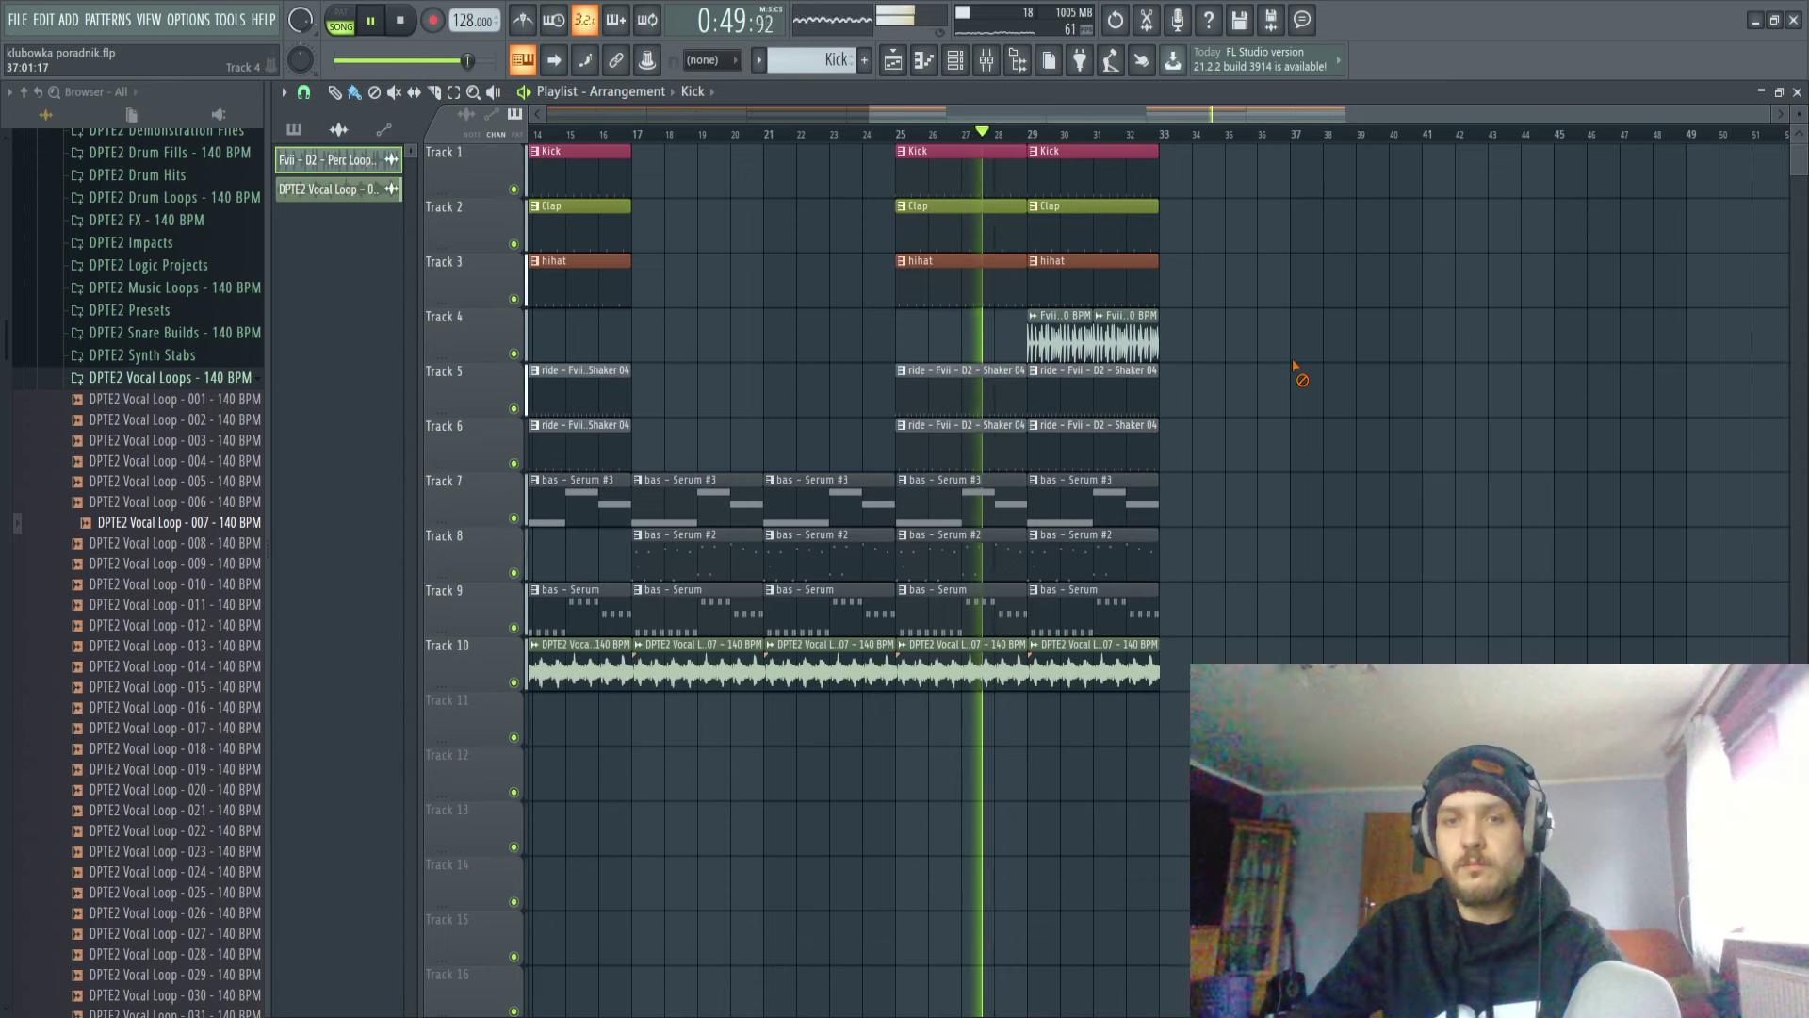
key("ctrl+s")
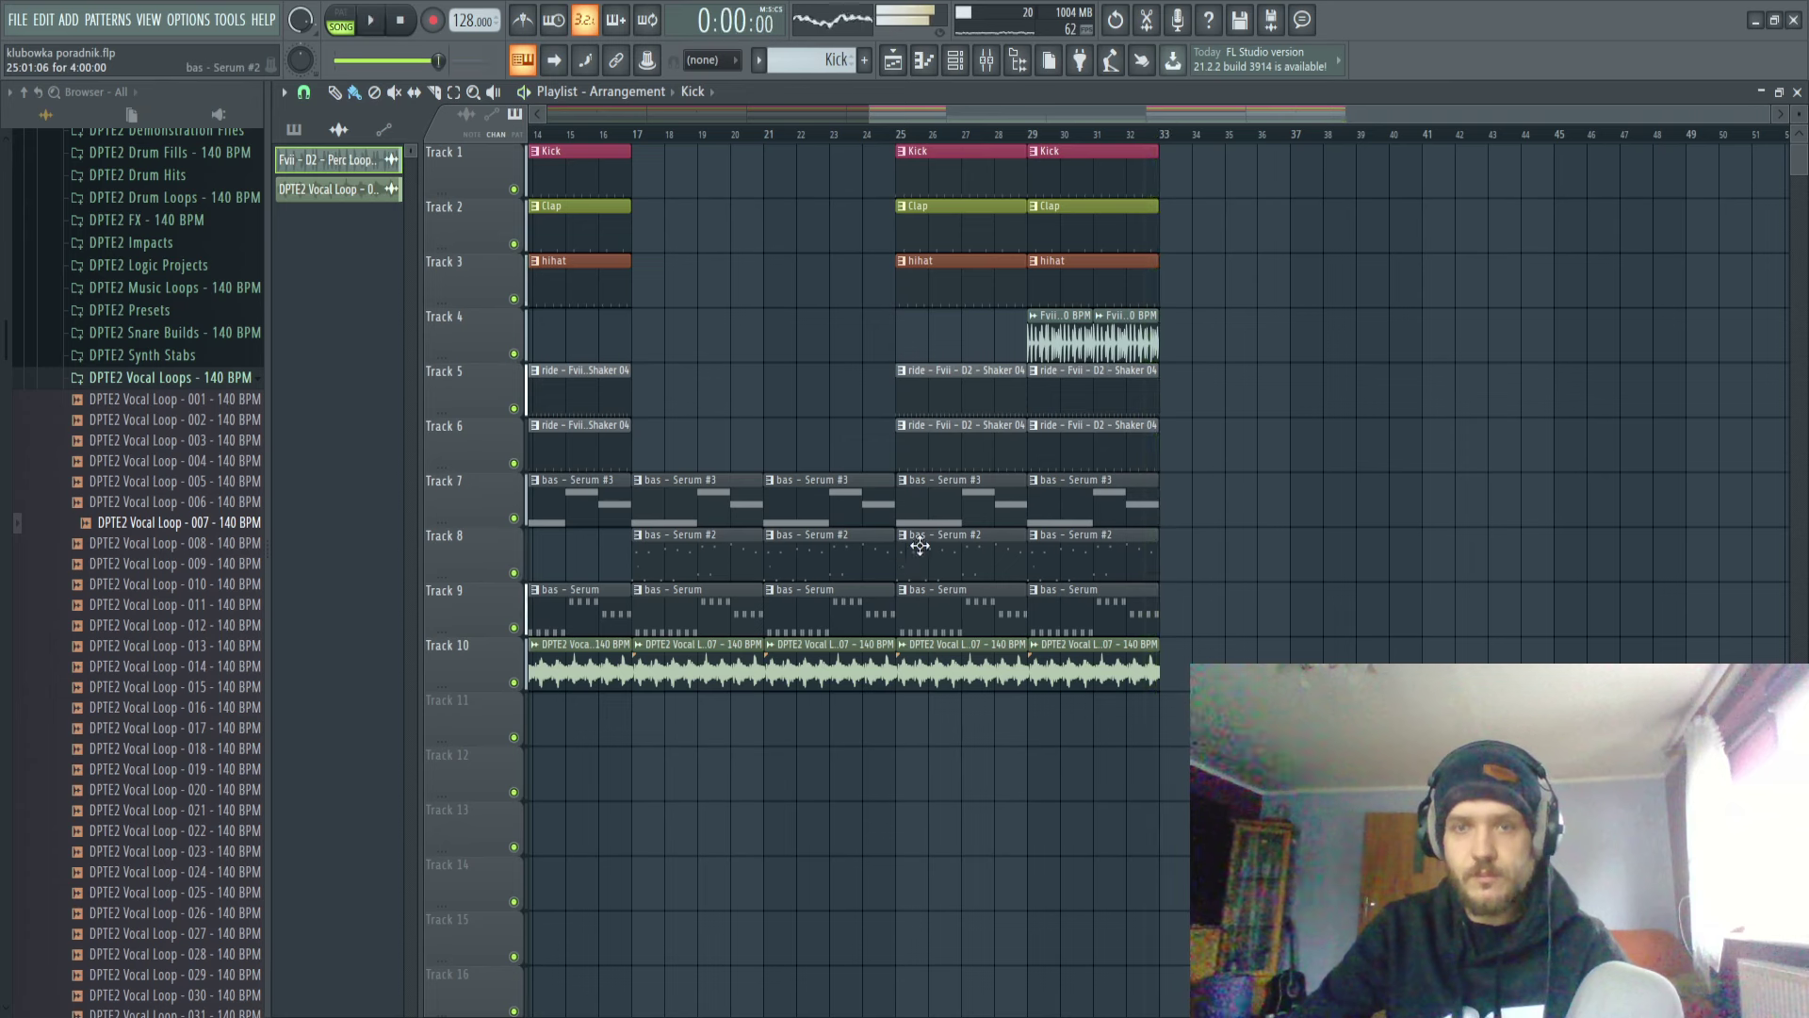
Select all playlist clips from bar 9 to bar 33 on Tracks 1 to 10.
scroll(1204, 517, "up", 2)
scroll(1204, 517, "down", 4)
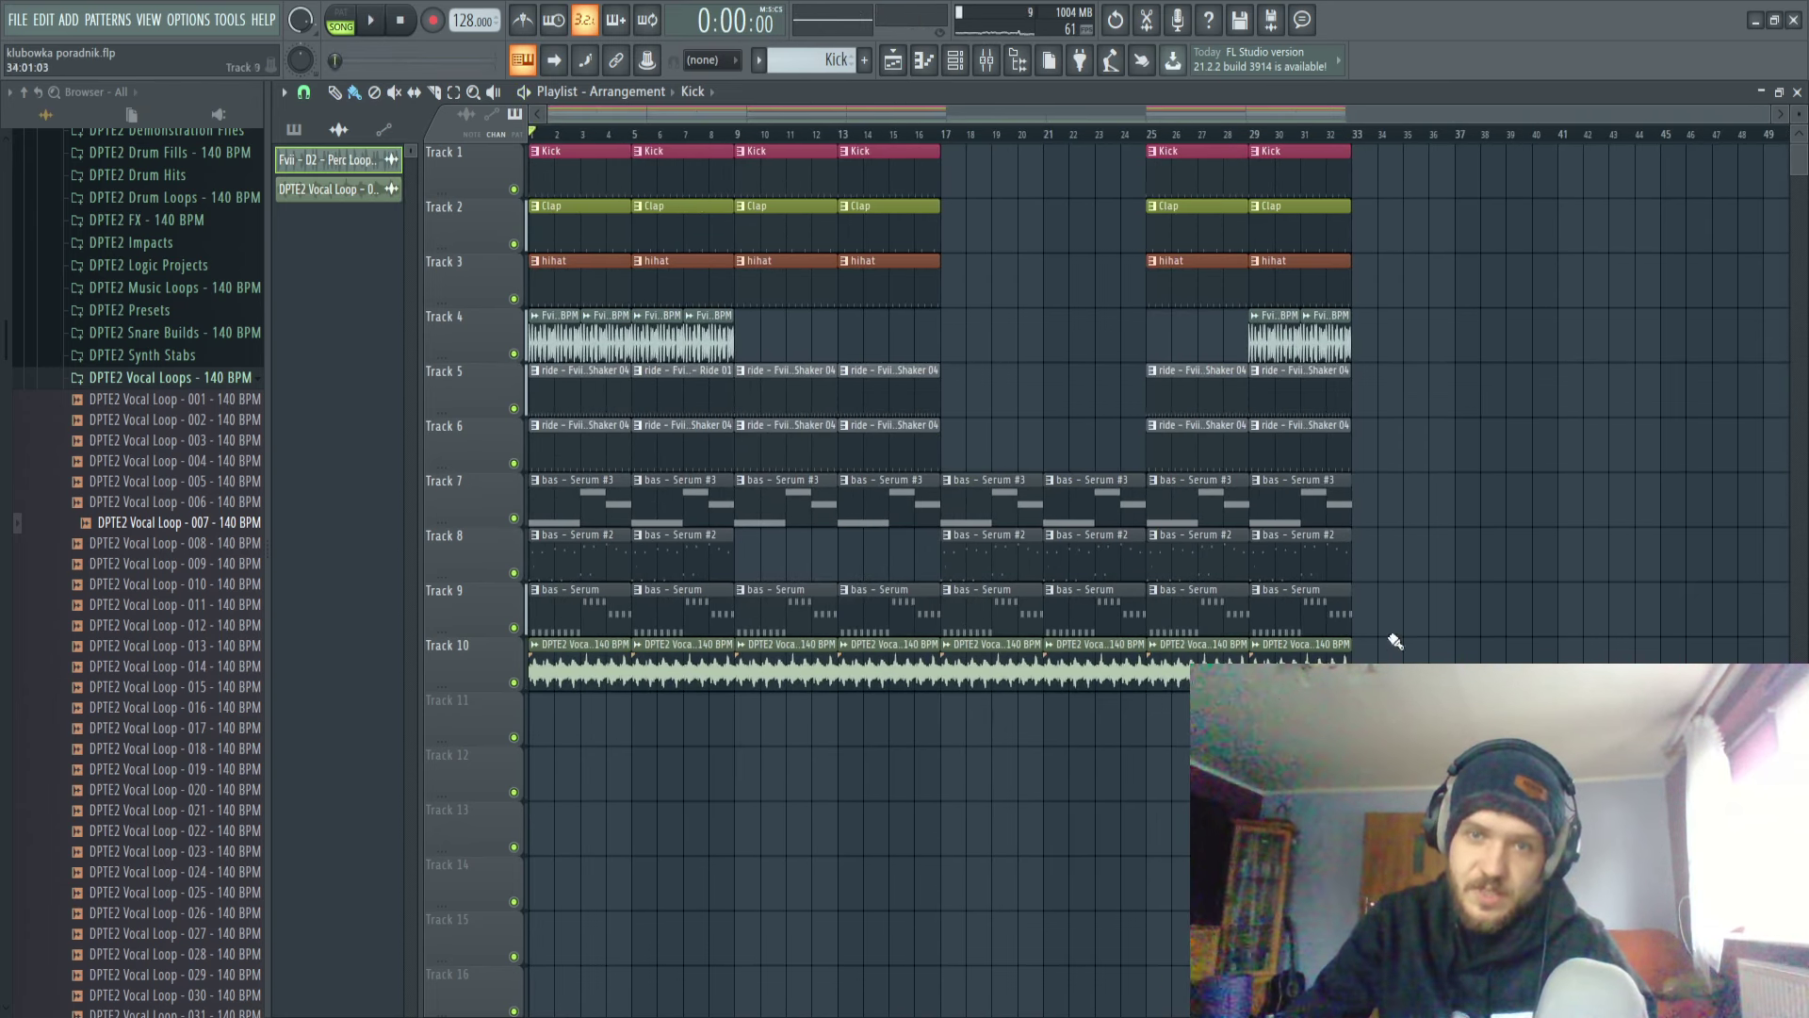
left_click_drag(1504, 773, 741, 69)
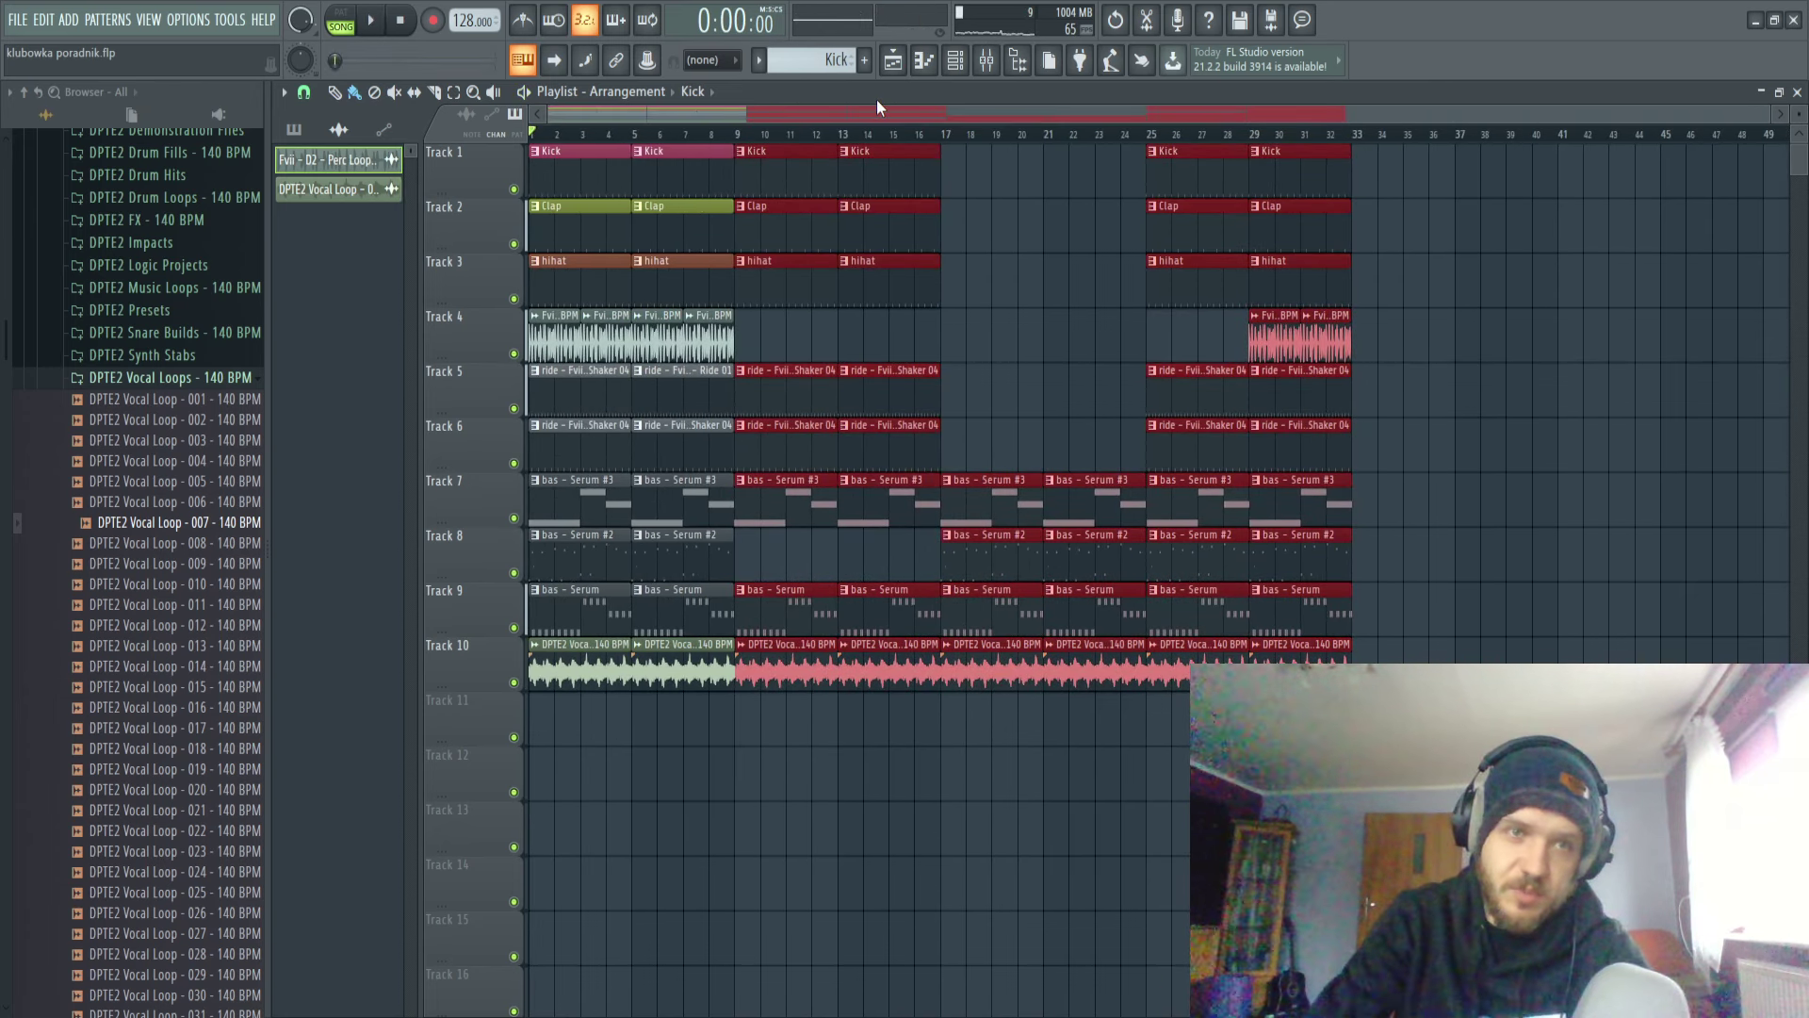